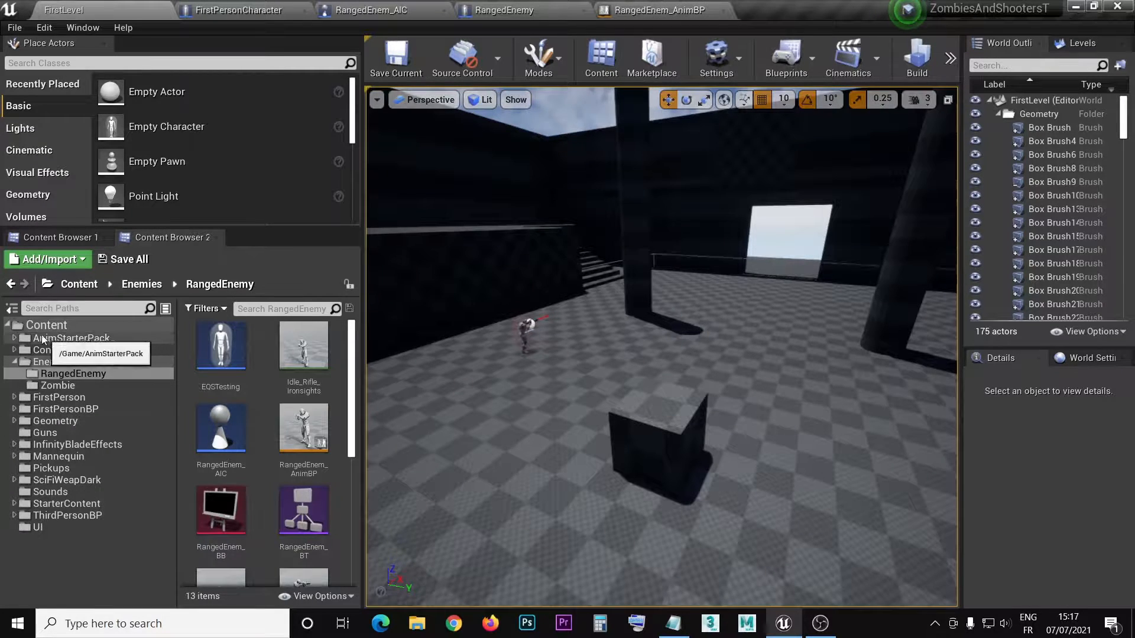
Step: Open the Aim_Space_Ironsights animation from the AnimStarterPack folder and pause its playback
{"action": "left_click", "coordinate": [61, 339]}
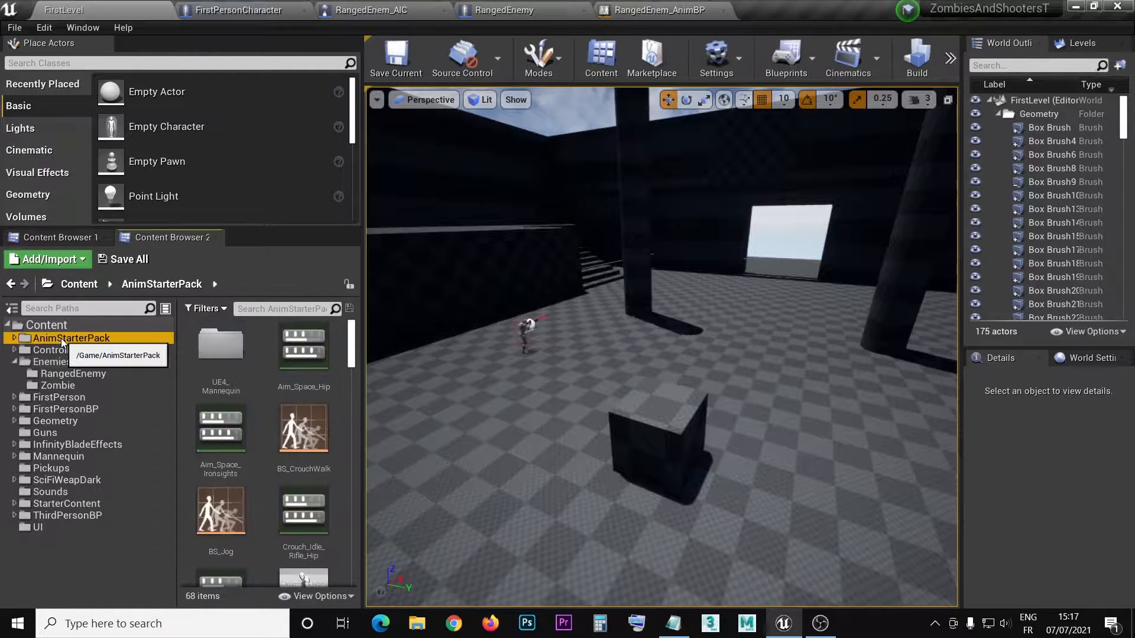
{"action": "left_click_drag", "start_coordinate": [363, 351], "coordinate": [406, 351]}
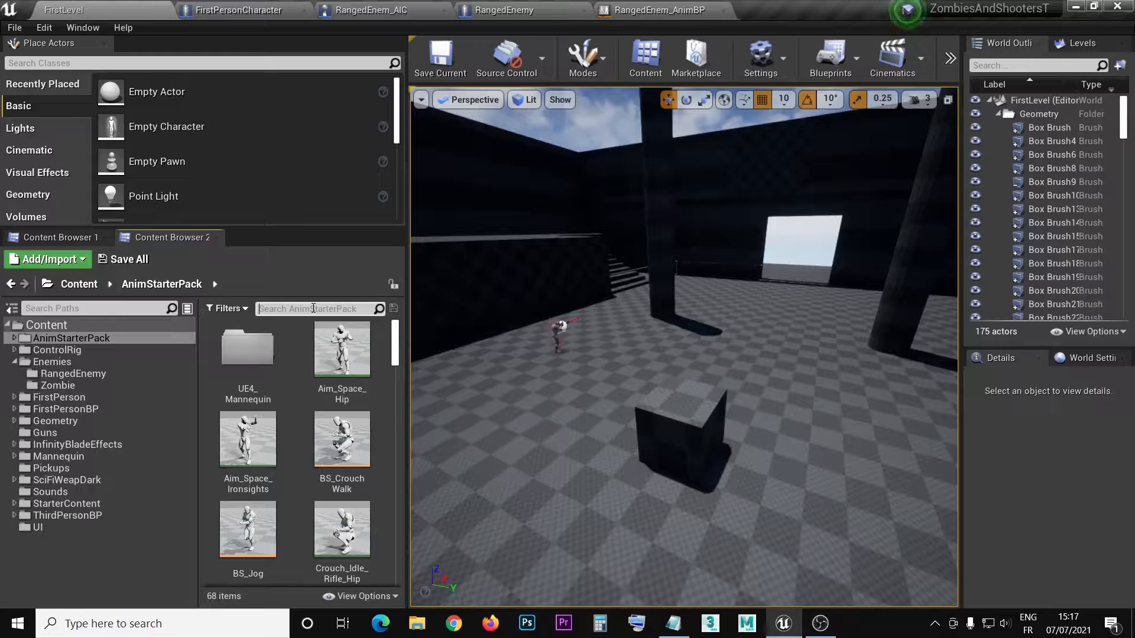
{"action": "left_click", "coordinate": [248, 441]}
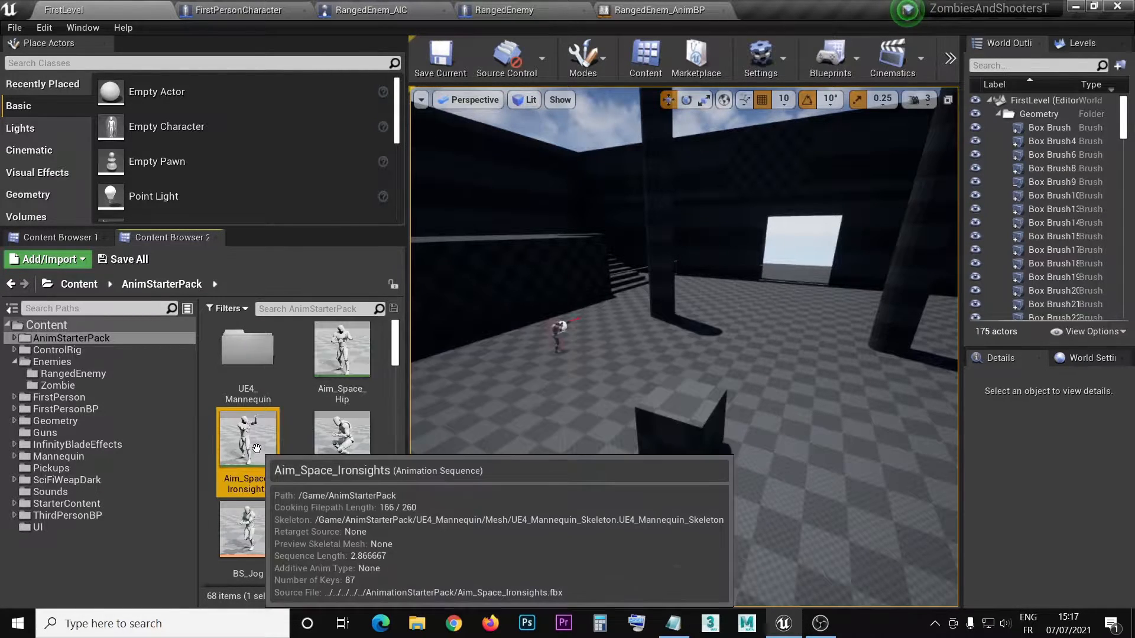
{"action": "double_click", "coordinate": [257, 449]}
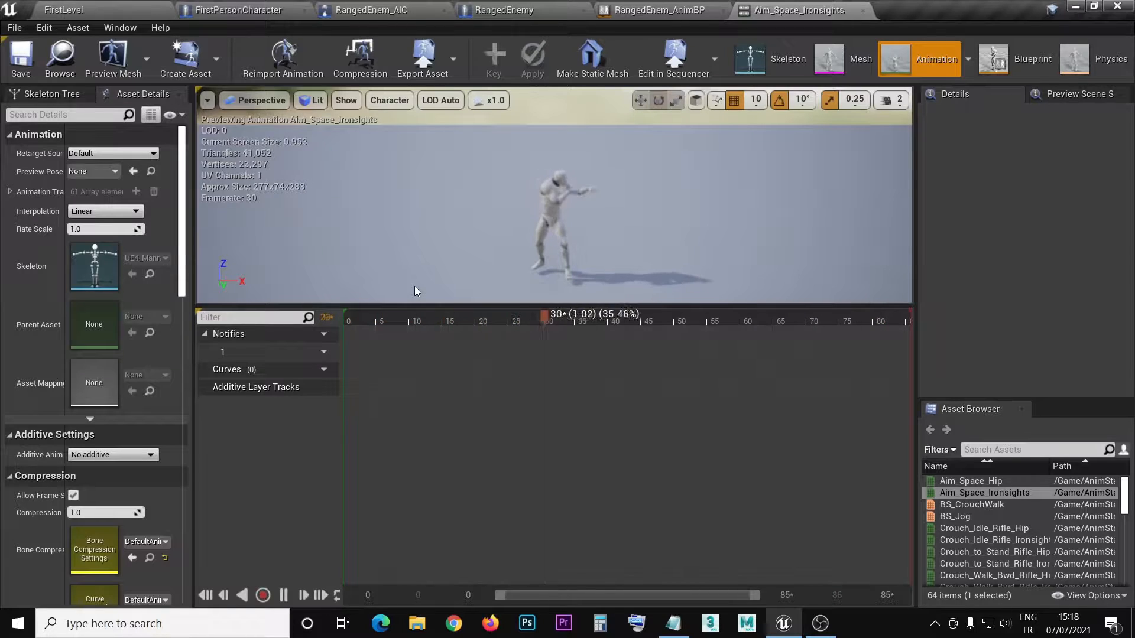
{"action": "left_click", "coordinate": [284, 595]}
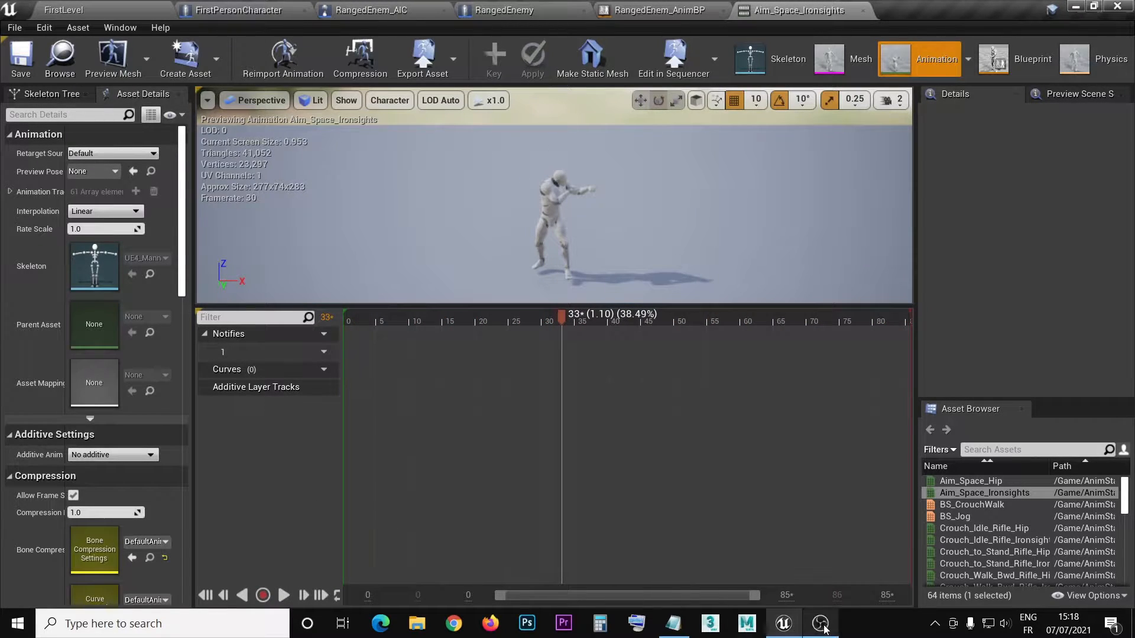
{"action": "mouse_move", "coordinate": [791, 631]}
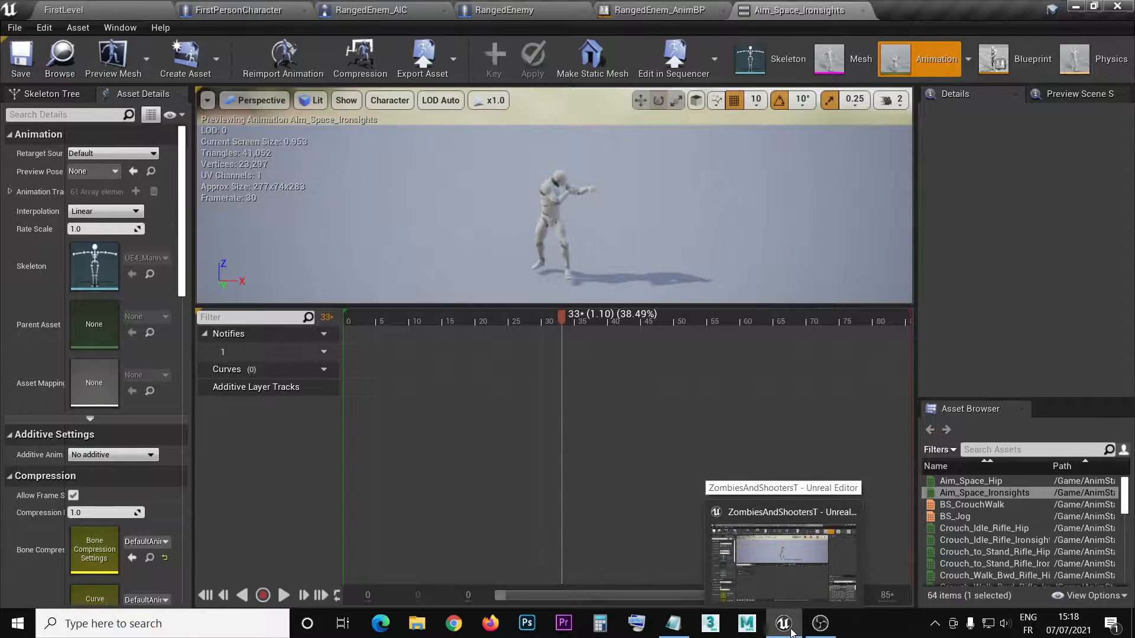
{"action": "left_click", "coordinate": [791, 631]}
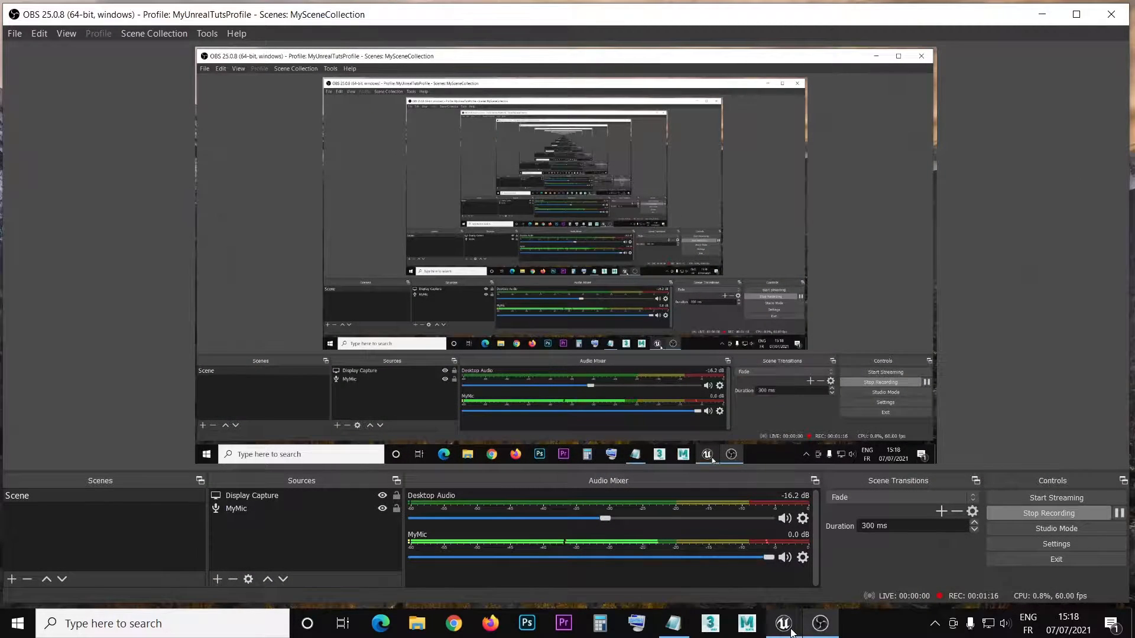
{"action": "left_click", "coordinate": [791, 632]}
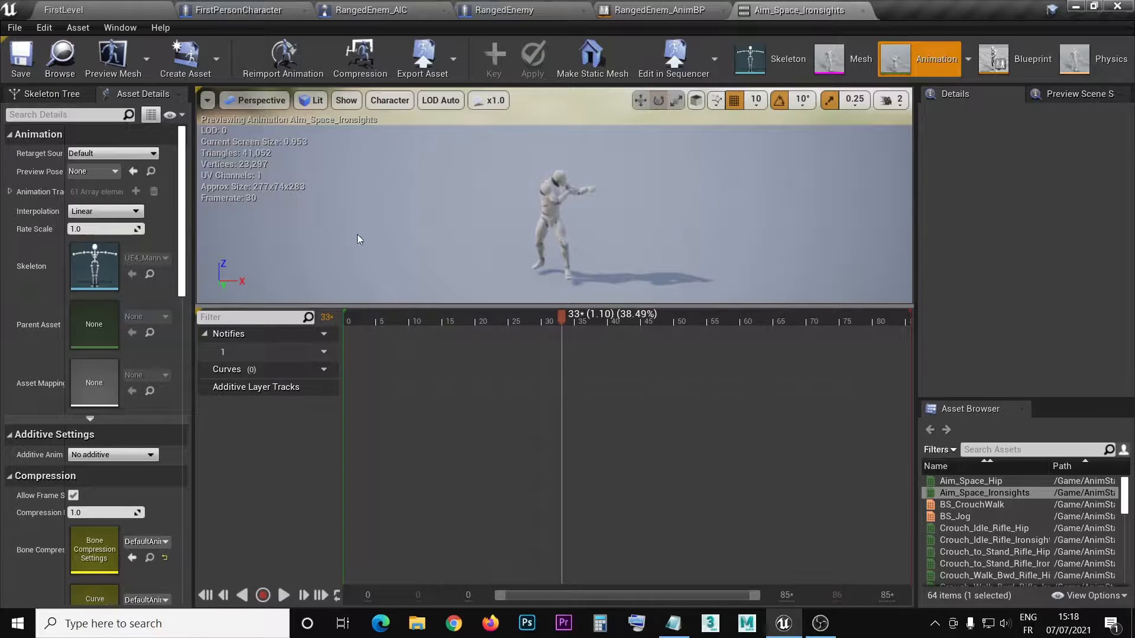
Step: Bring up the Poses notes in Notepad over the level editor and review the aim pose names and frame numbers
{"action": "left_click", "coordinate": [134, 7]}
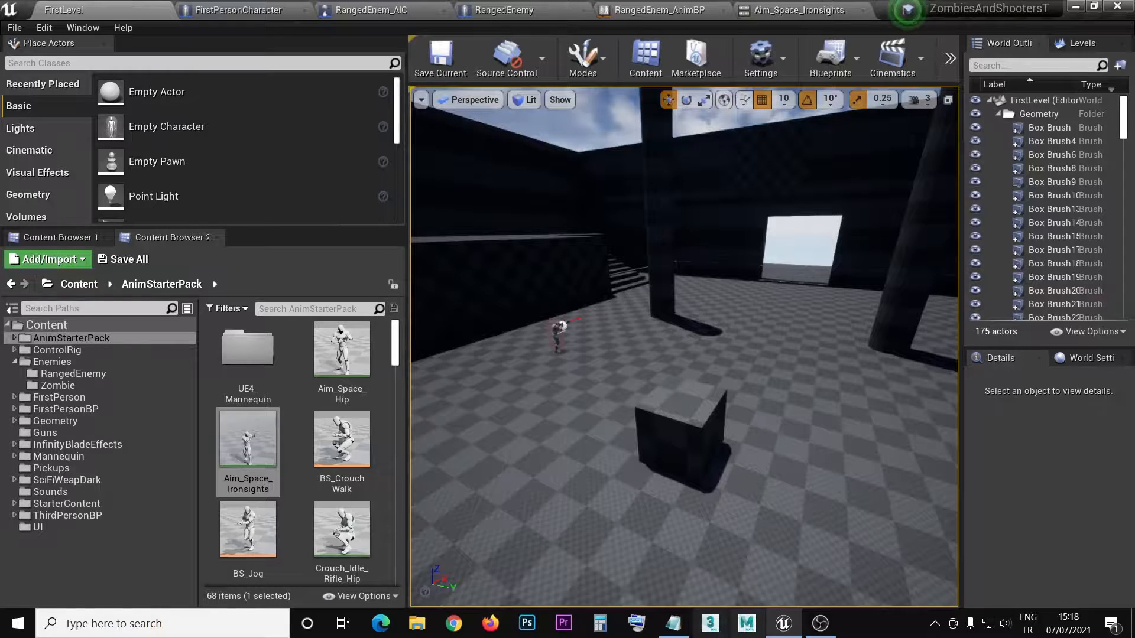
{"action": "left_click", "coordinate": [673, 624]}
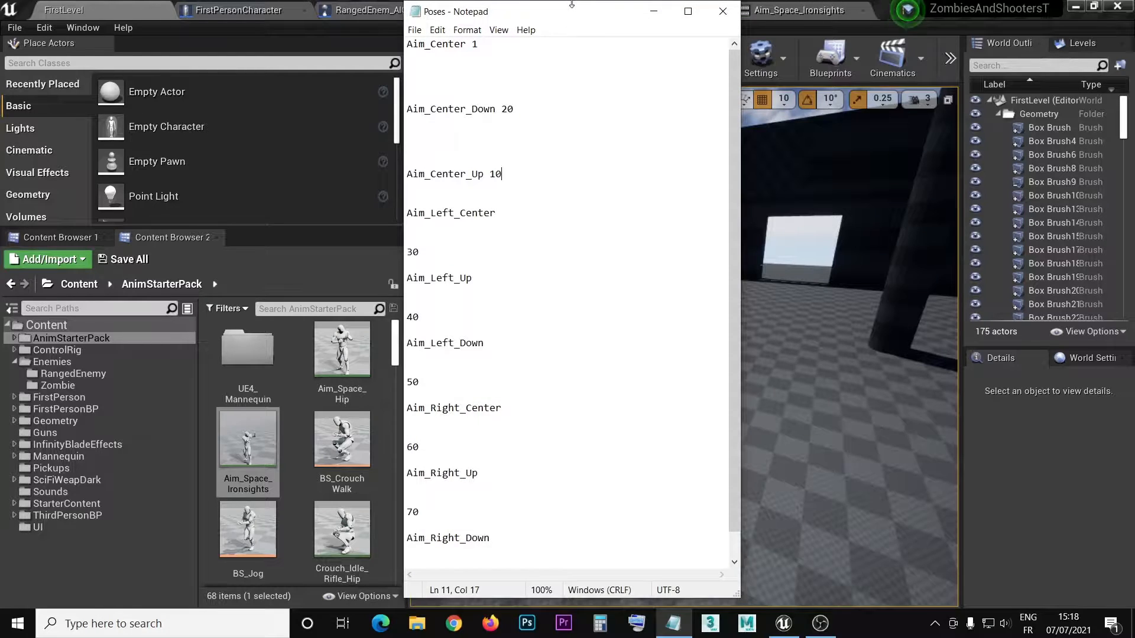
{"action": "left_click_drag", "start_coordinate": [571, 4], "coordinate": [205, 49]}
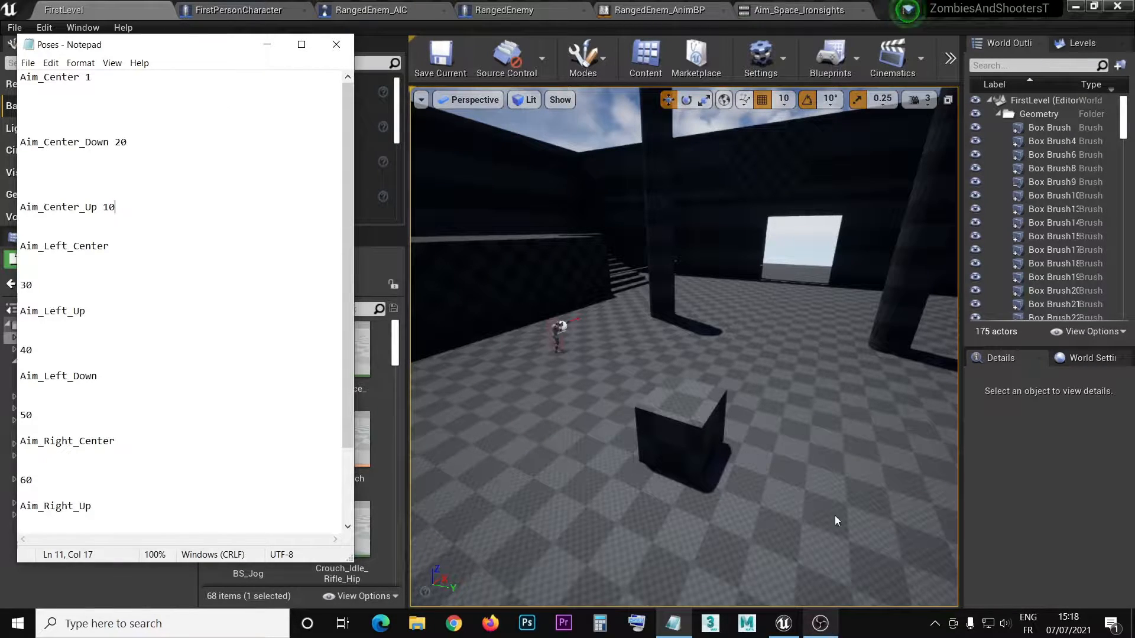
Step: Return to the Aim_Space_Ironsights animation and check the time format options of its timeline
{"action": "left_click", "coordinate": [799, 10]}
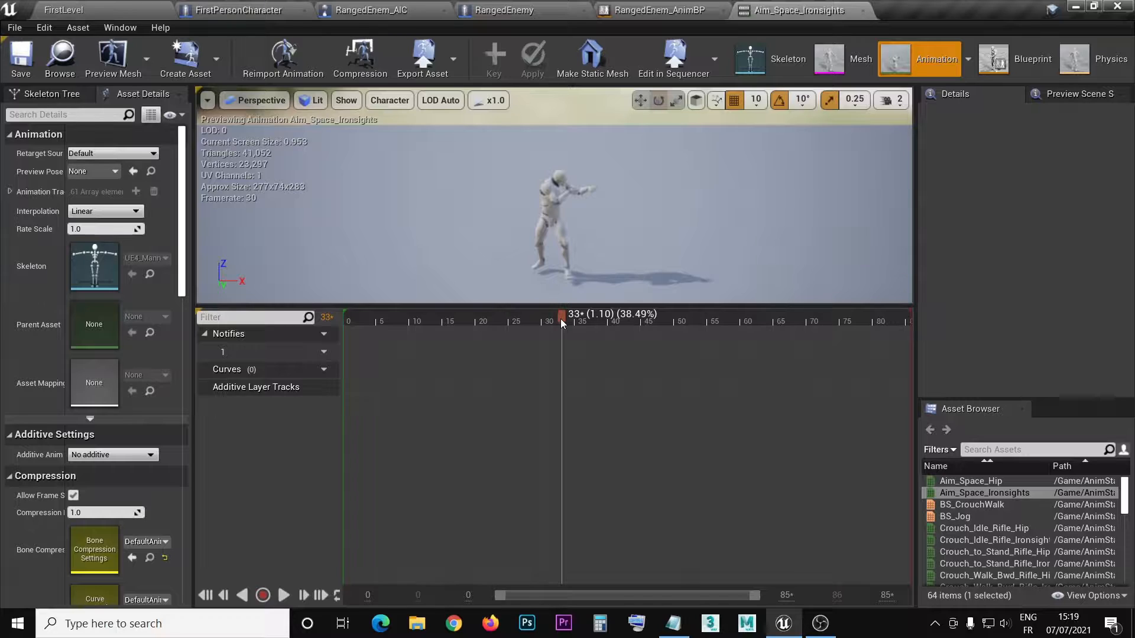
{"action": "right_click", "coordinate": [689, 322]}
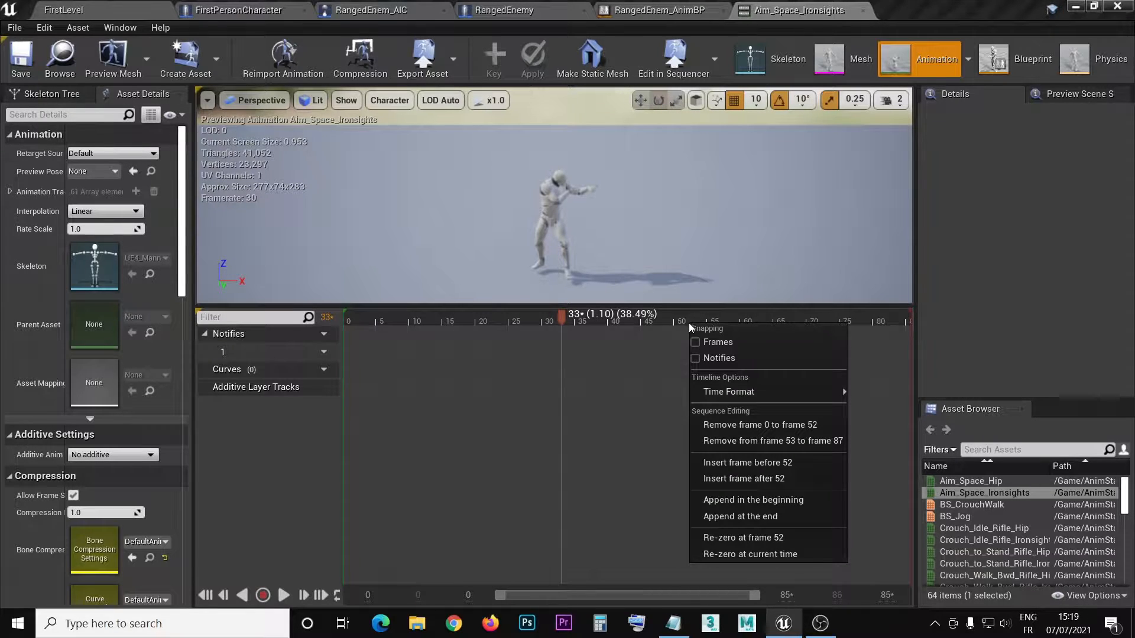
{"action": "mouse_move", "coordinate": [789, 391]}
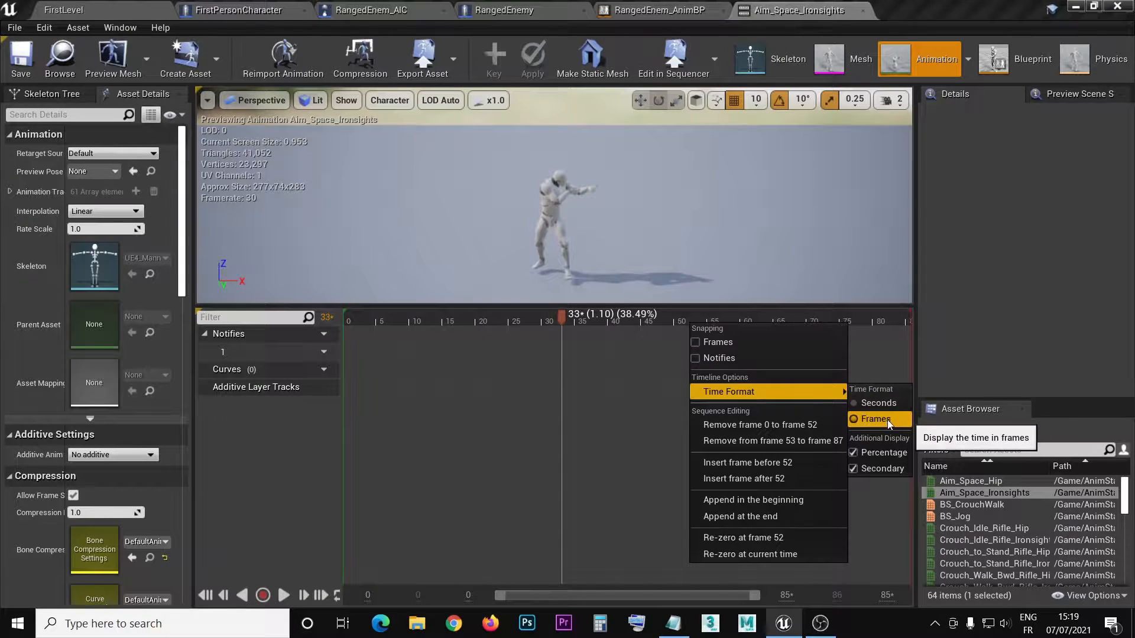
{"action": "mouse_move", "coordinate": [827, 392]}
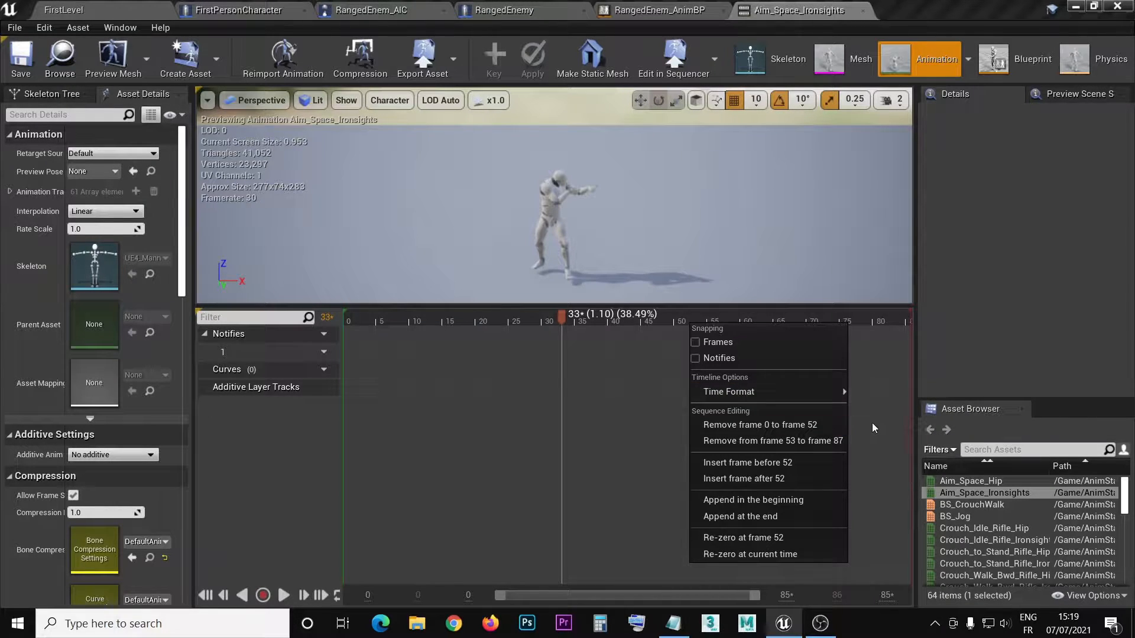
{"action": "left_click", "coordinate": [965, 336]}
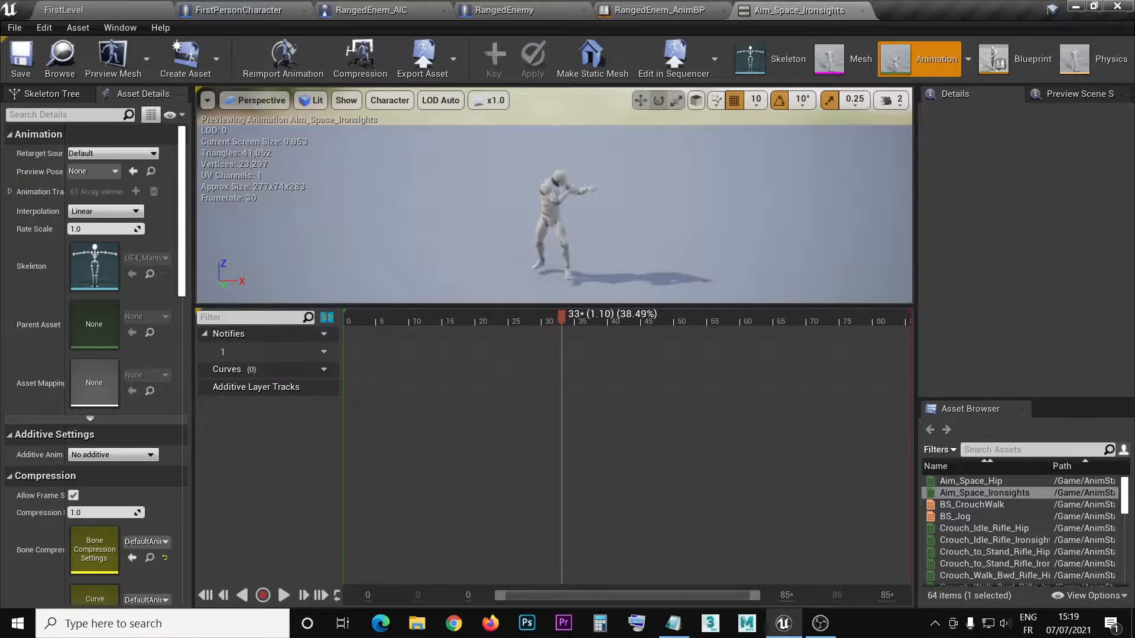
Step: Go to the first frame of Aim_Space_Ironsights and remove frames 1 to 87
{"action": "left_click", "coordinate": [206, 597]}
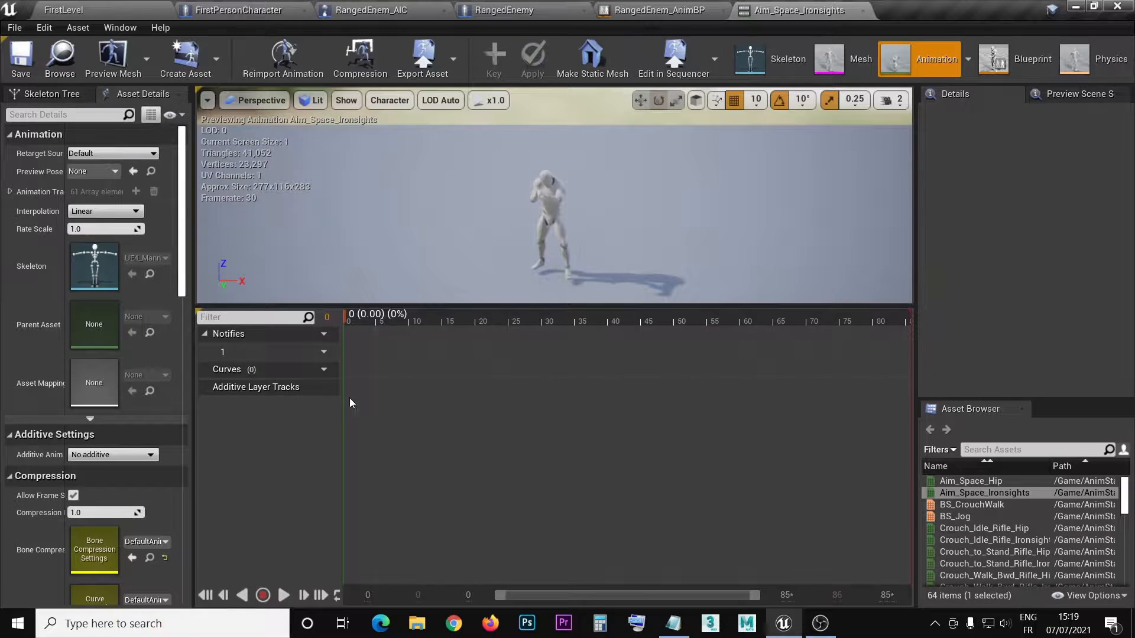
{"action": "right_click", "coordinate": [346, 318]}
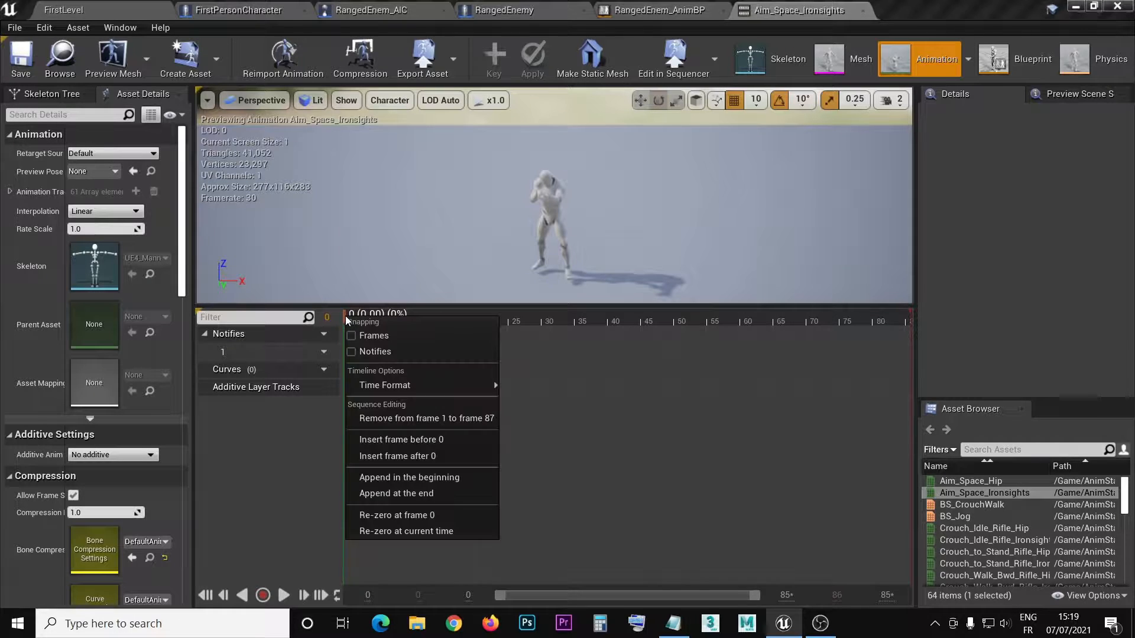
{"action": "left_click", "coordinate": [448, 420]}
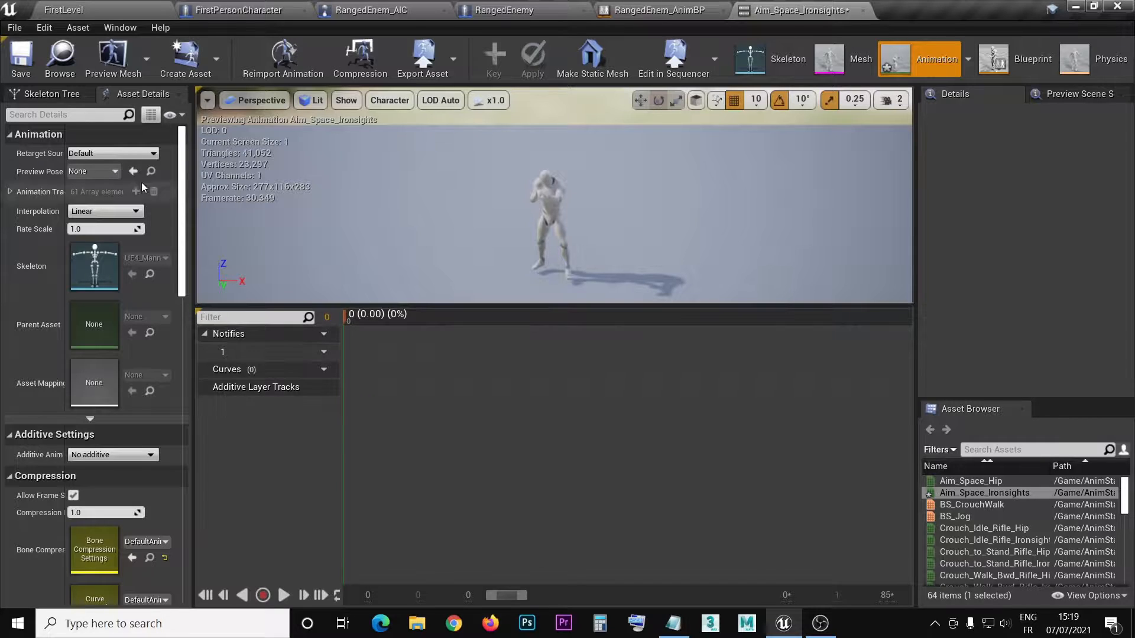
Step: Undo the crop of the Aim_Space_Ironsights animation sequence
{"action": "left_click", "coordinate": [41, 29]}
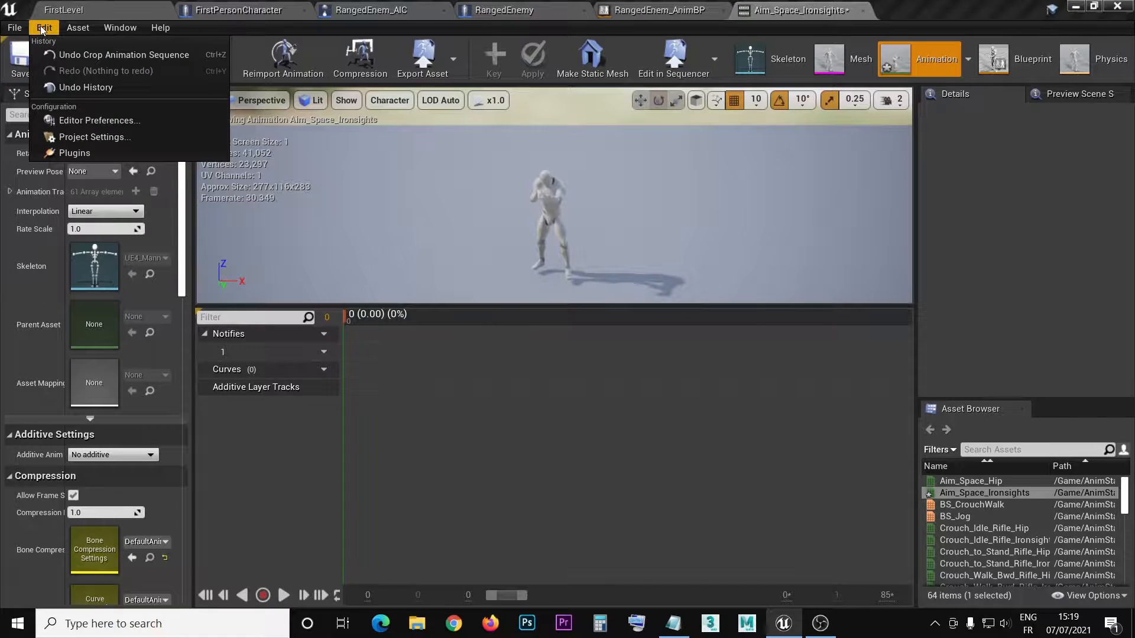
{"action": "left_click", "coordinate": [41, 29]}
{"action": "left_click", "coordinate": [42, 30]}
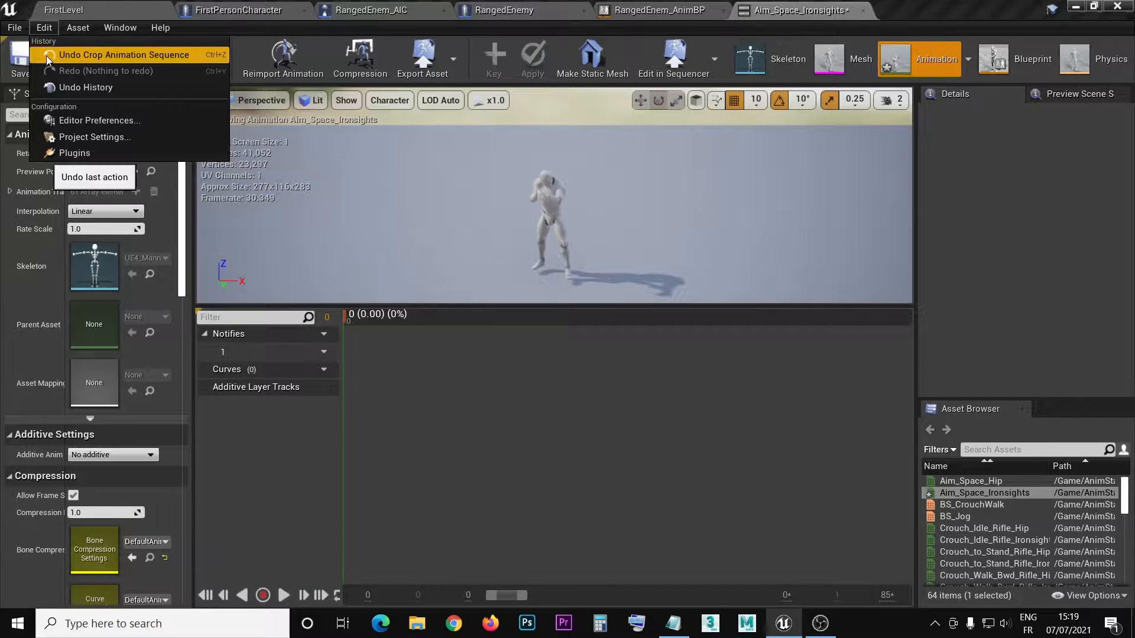
{"action": "left_click", "coordinate": [46, 56]}
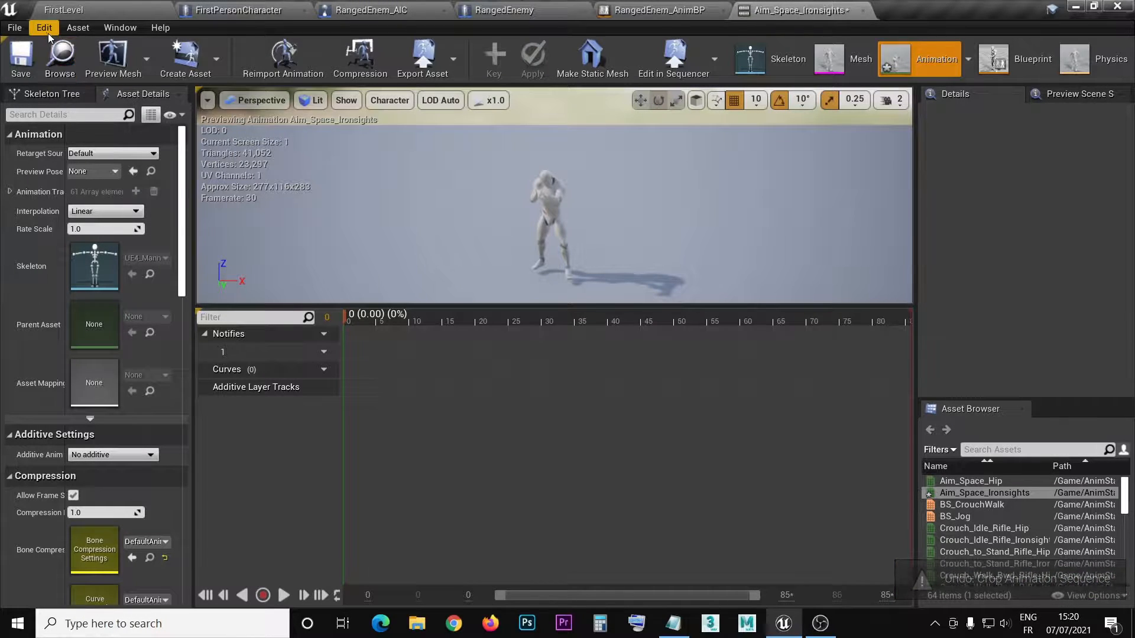
{"action": "left_click", "coordinate": [44, 33]}
{"action": "left_click", "coordinate": [43, 33]}
Step: Close the Aim_Space_Ironsights editor and duplicate and retarget that animation to the UE4_Mannequin_Skeleton in the Mannequin folder
{"action": "left_click", "coordinate": [82, 11]}
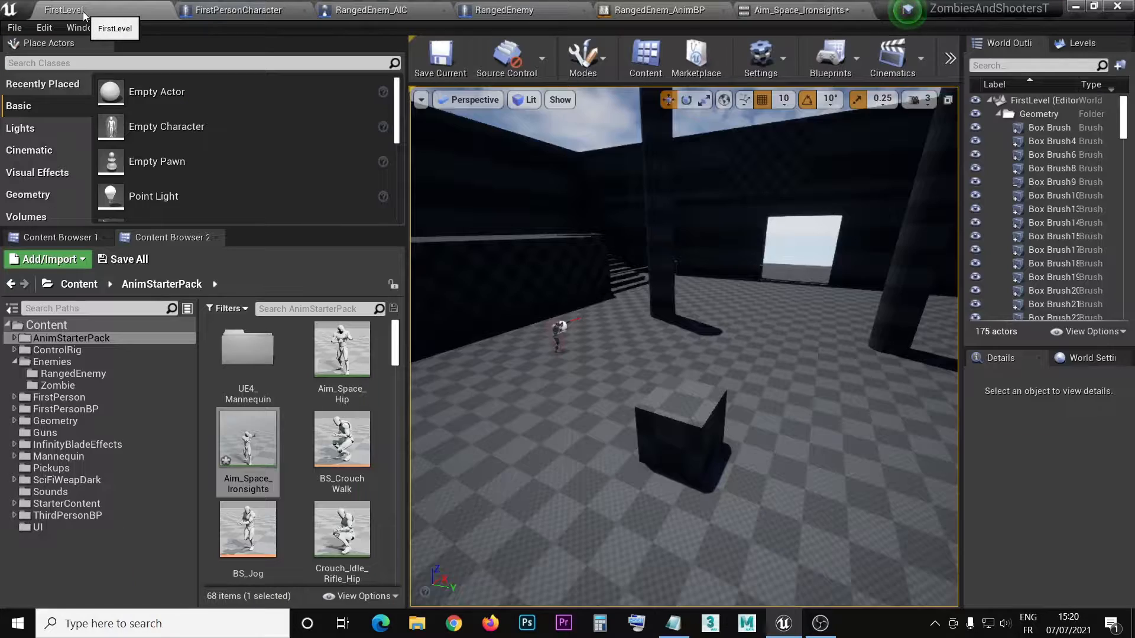
{"action": "left_click", "coordinate": [288, 441]}
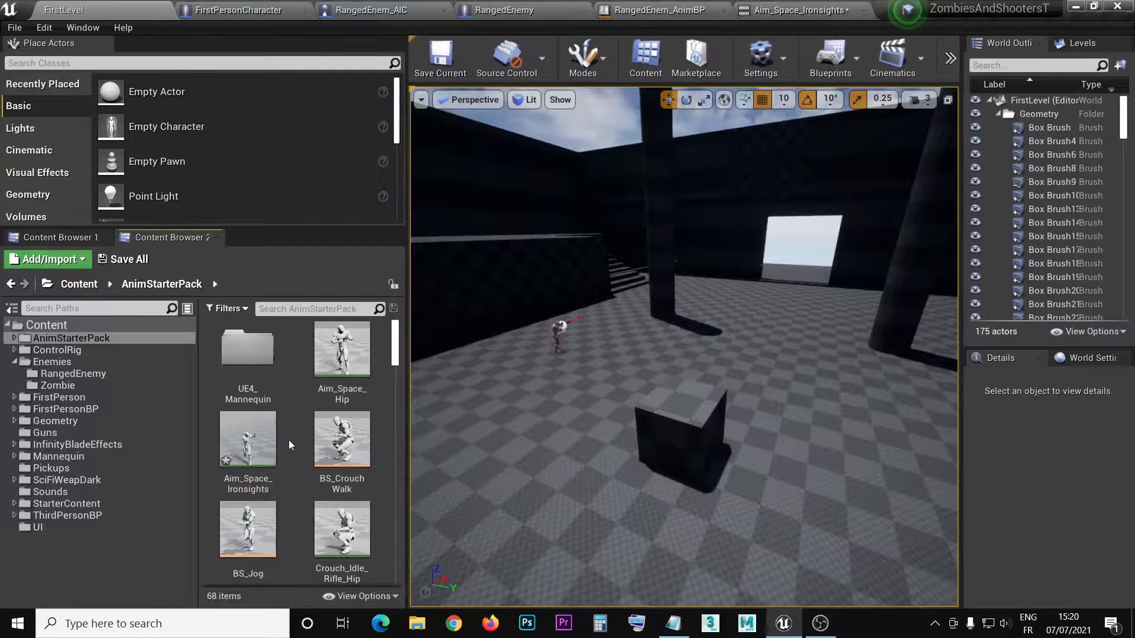
{"action": "left_click", "coordinate": [863, 10]}
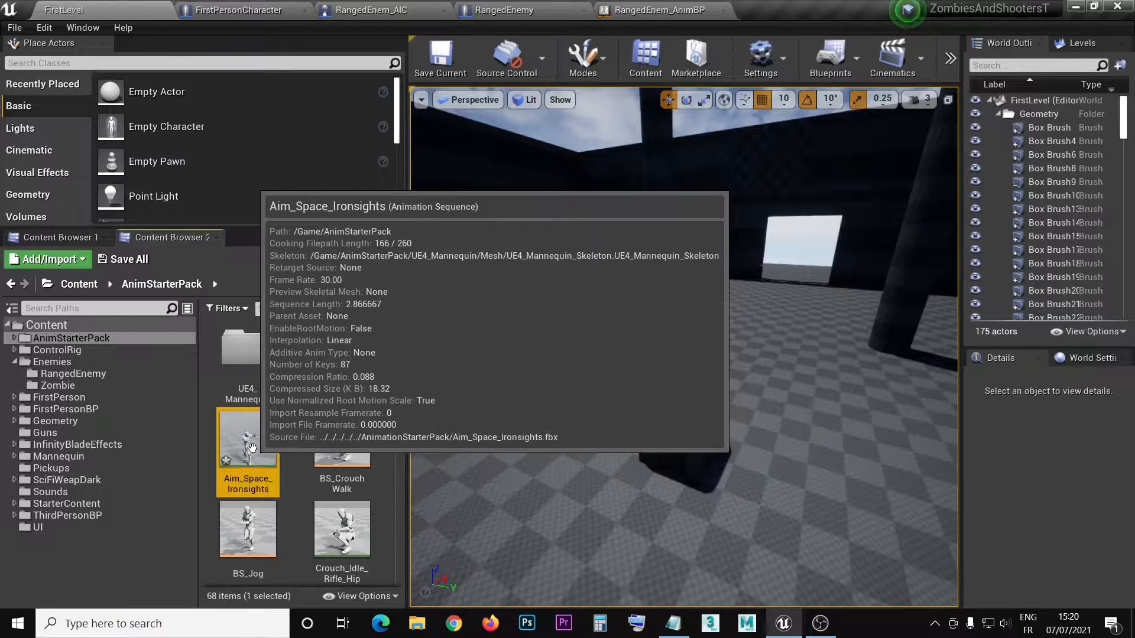
{"action": "right_click", "coordinate": [253, 449]}
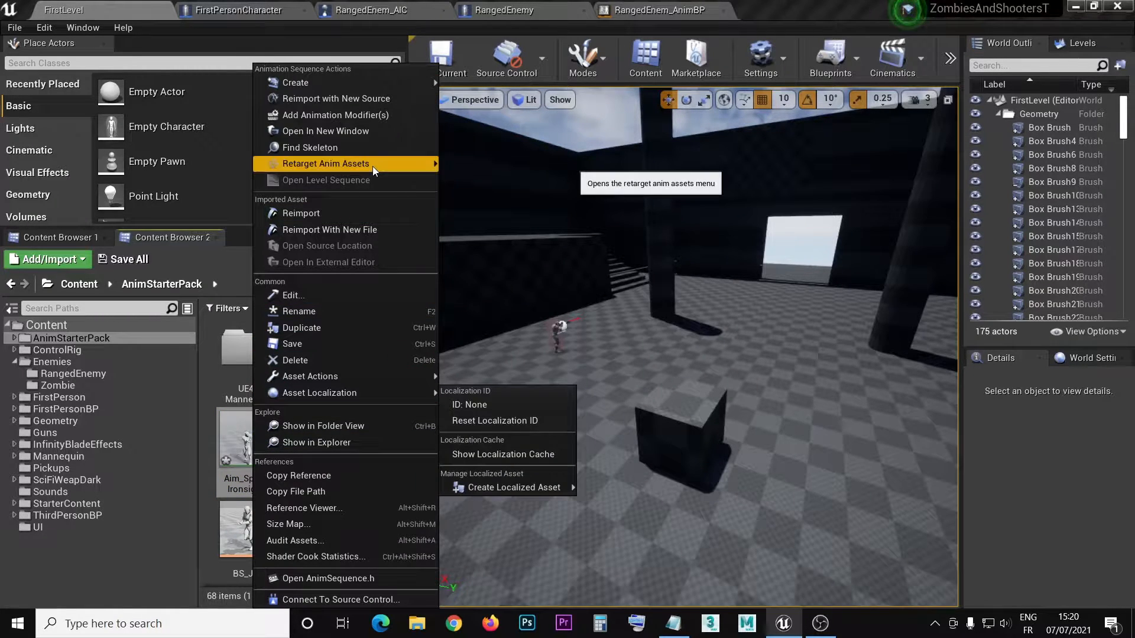
{"action": "mouse_move", "coordinate": [373, 166]}
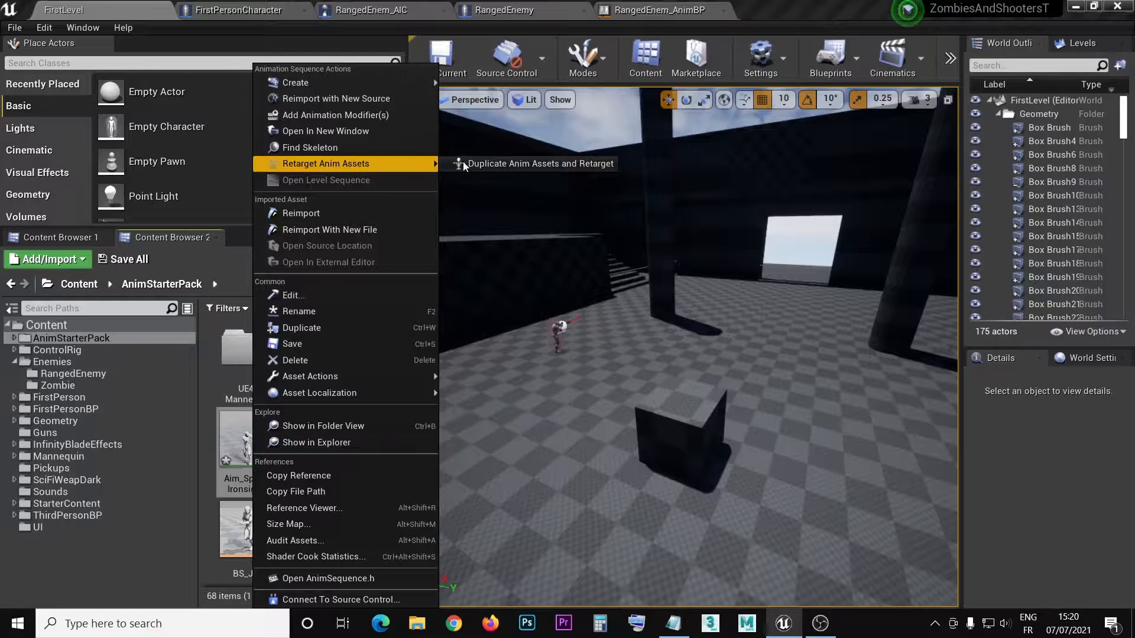
{"action": "left_click", "coordinate": [508, 164]}
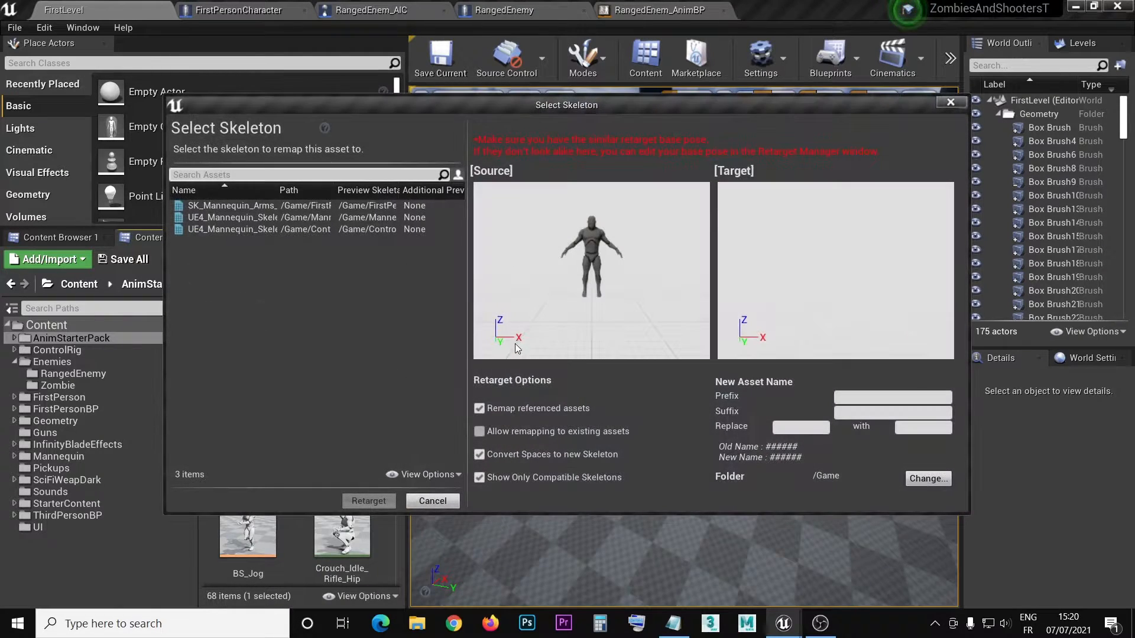
{"action": "left_click", "coordinate": [337, 217]}
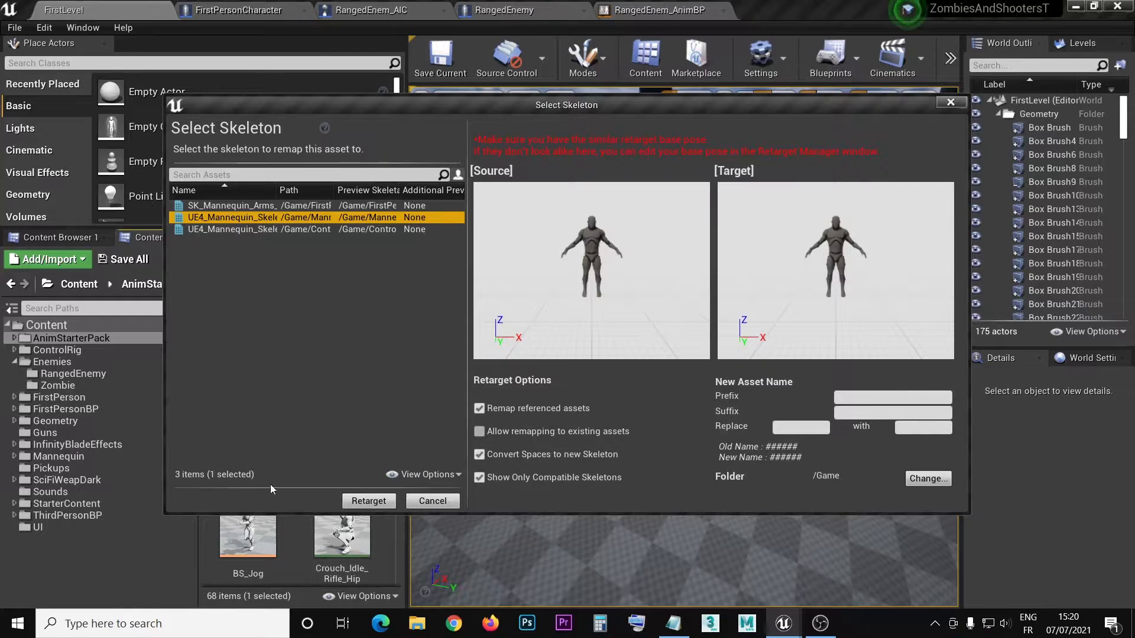
{"action": "left_click", "coordinate": [366, 501]}
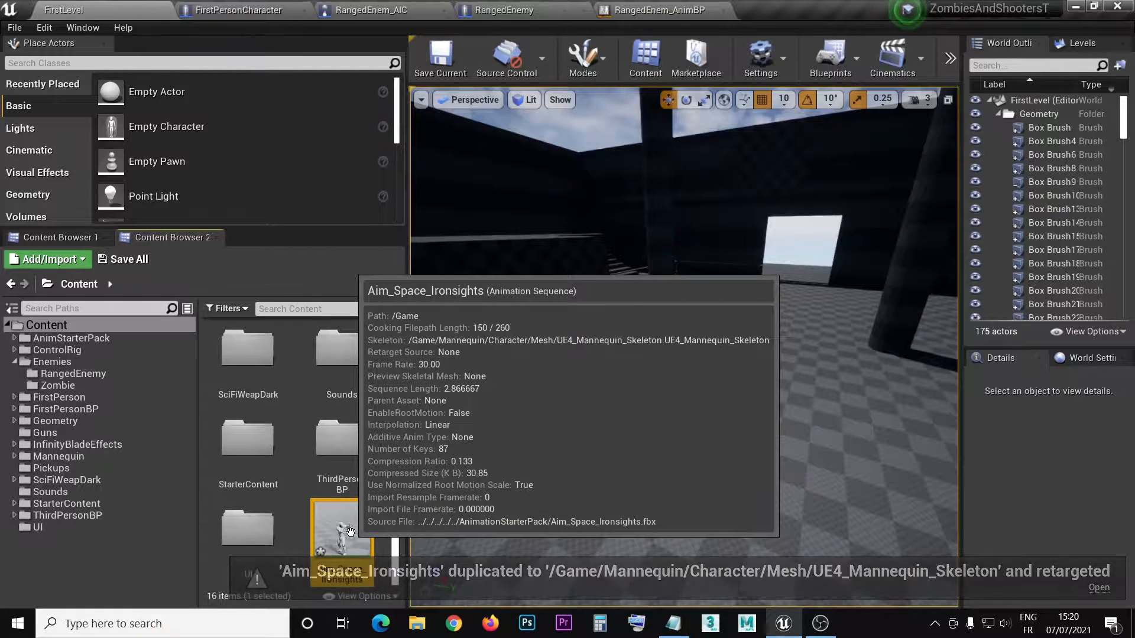
Step: Move the retargeted Aim_Space_Ironsights copy from the Content root into the Enemies/RangedEnemy folder
{"action": "left_click_drag", "start_coordinate": [351, 542], "coordinate": [79, 374]}
{"action": "left_click", "coordinate": [105, 394]}
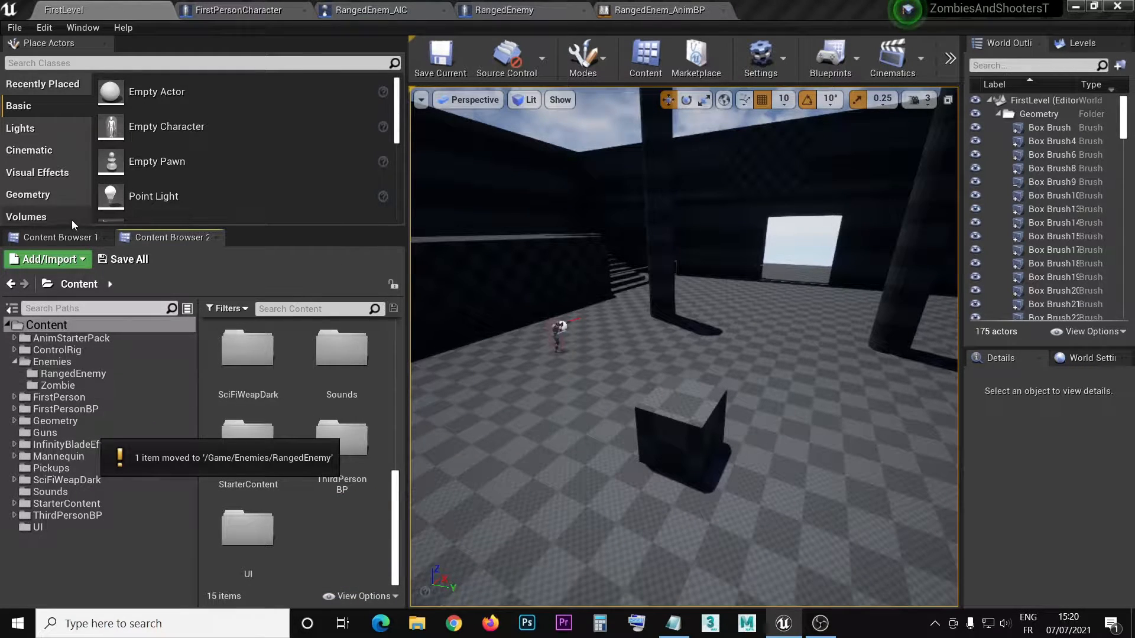
{"action": "left_click", "coordinate": [61, 237]}
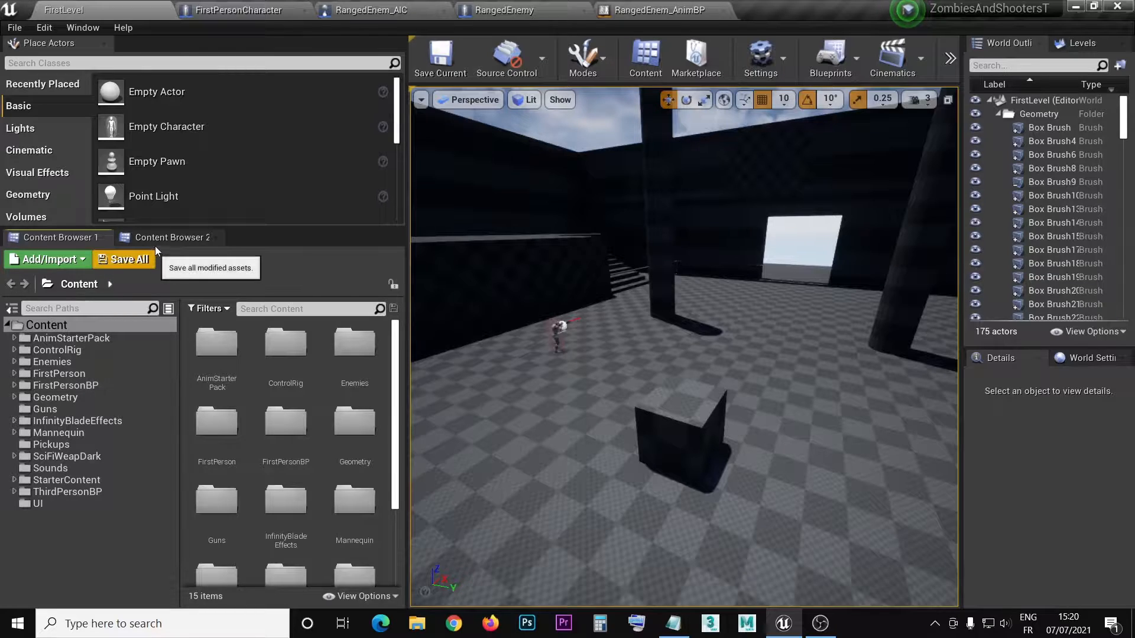
{"action": "left_click", "coordinate": [154, 242]}
Step: Create a new folder named AimOffset inside the Enemies/RangedEnemy folder
{"action": "left_click", "coordinate": [74, 374]}
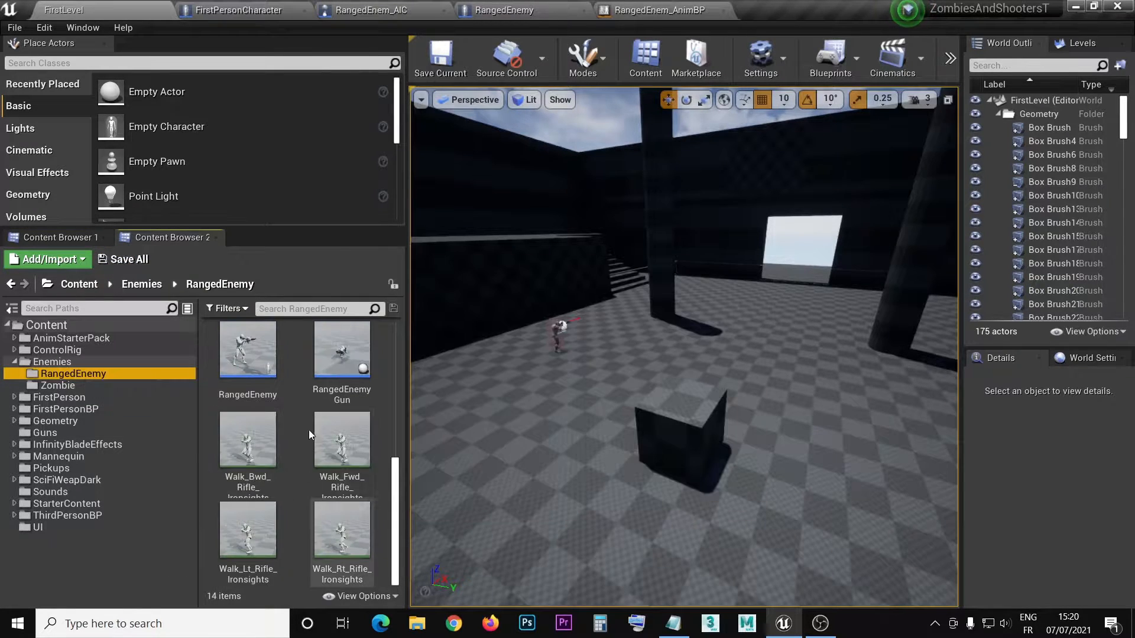
{"action": "right_click", "coordinate": [289, 394]}
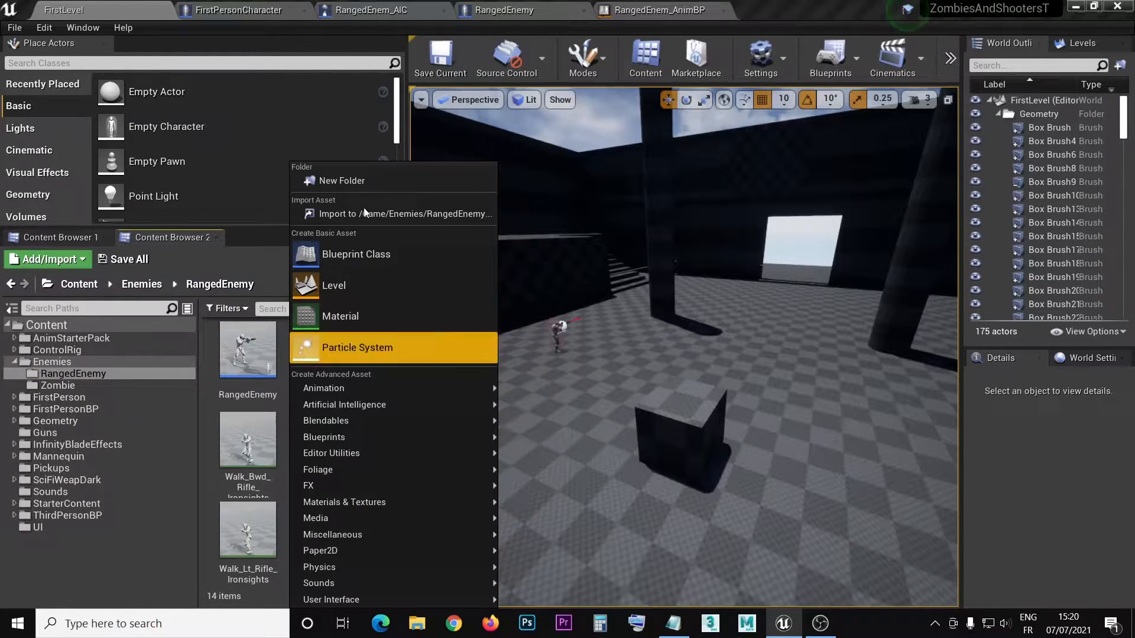
{"action": "left_click", "coordinate": [342, 179]}
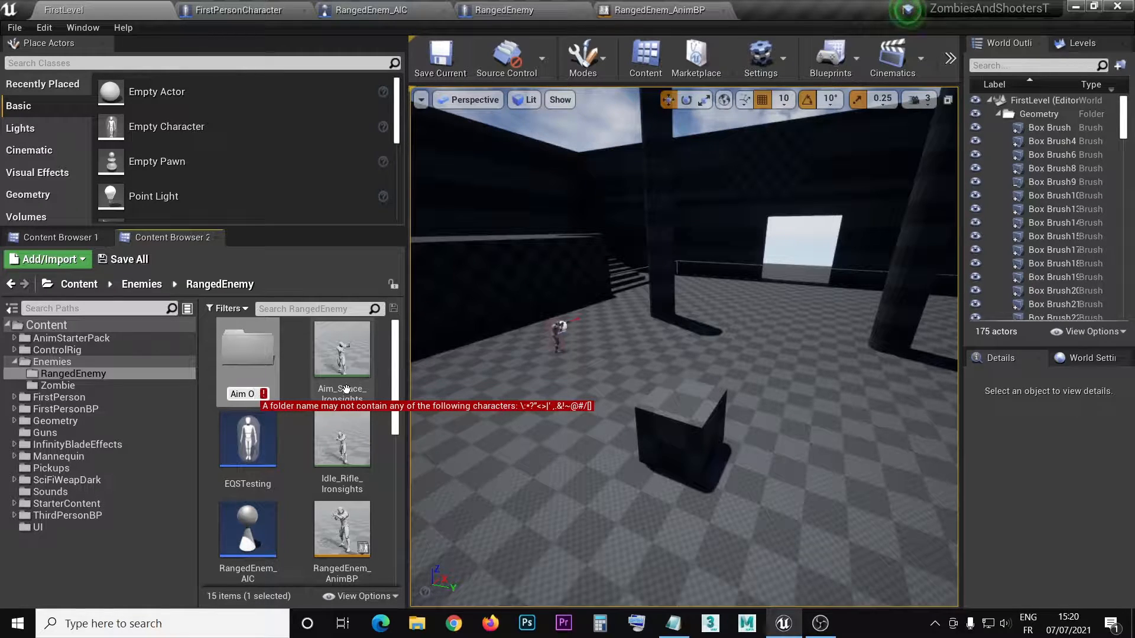
{"action": "type", "text": "ffset"}
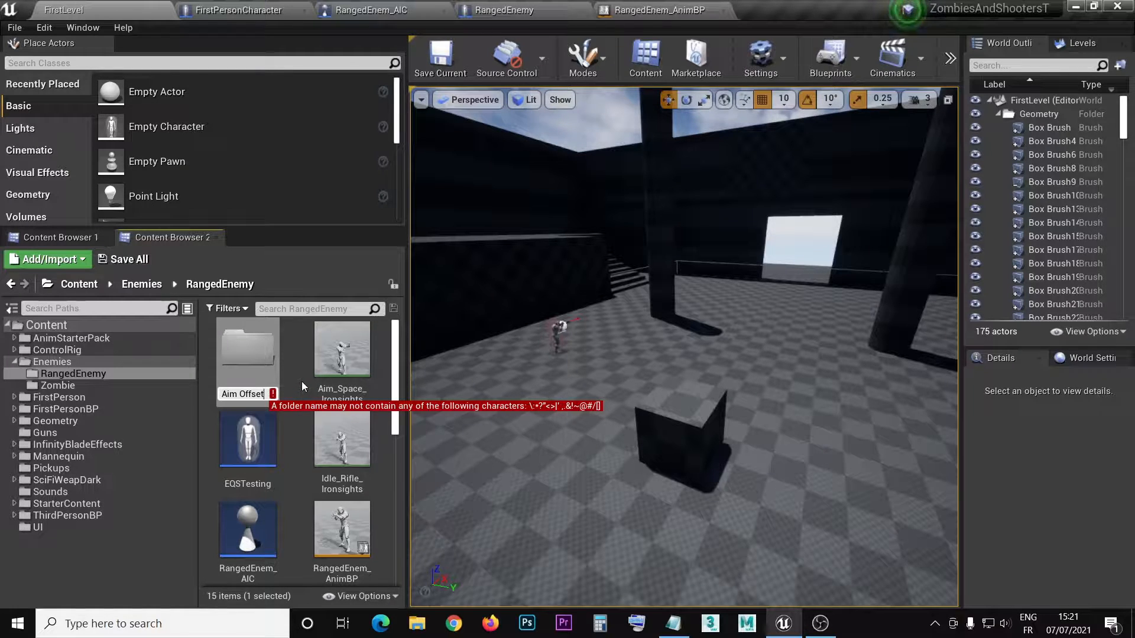
{"action": "key", "text": "Escape"}
{"action": "left_click", "coordinate": [248, 394]}
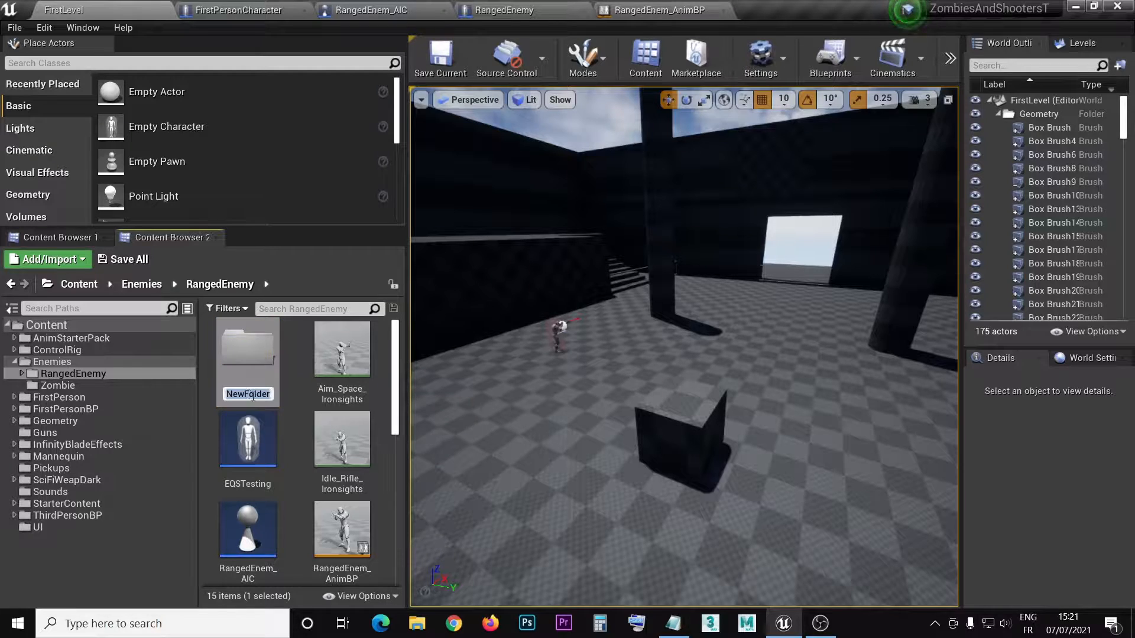
{"action": "type", "text": "Aim"}
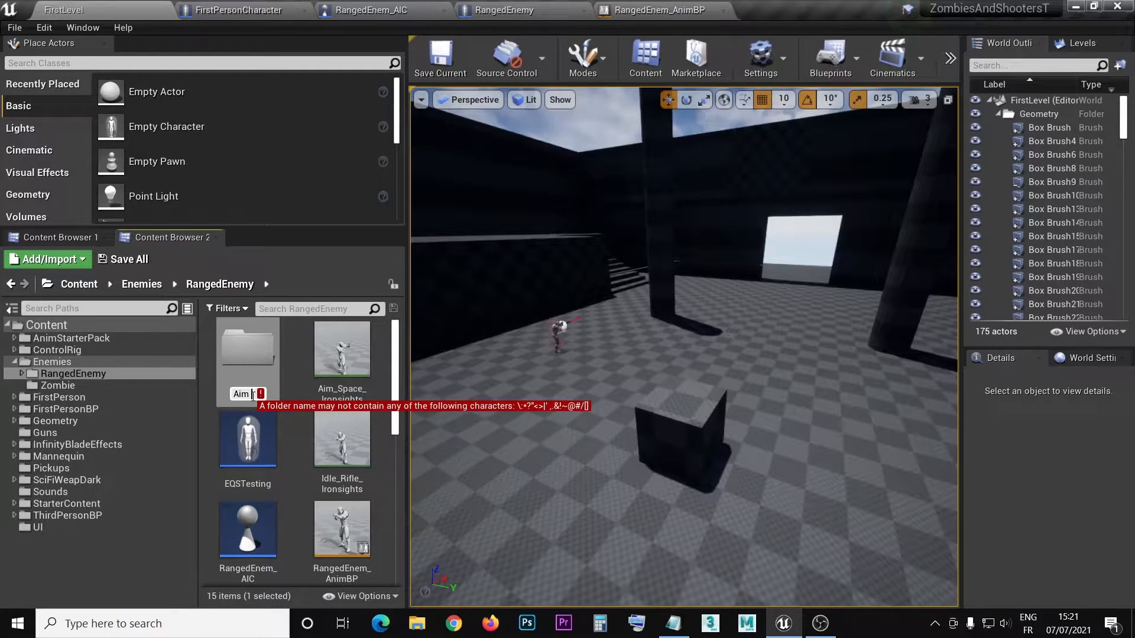
{"action": "key", "text": "BackSpace"}
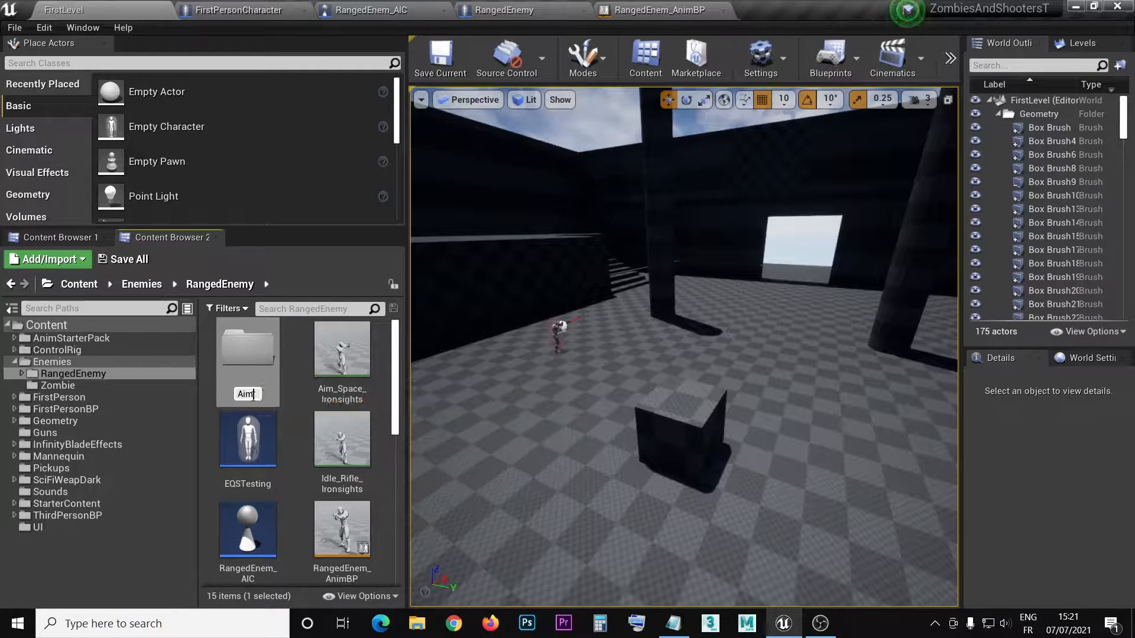
{"action": "type", "text": "Offset"}
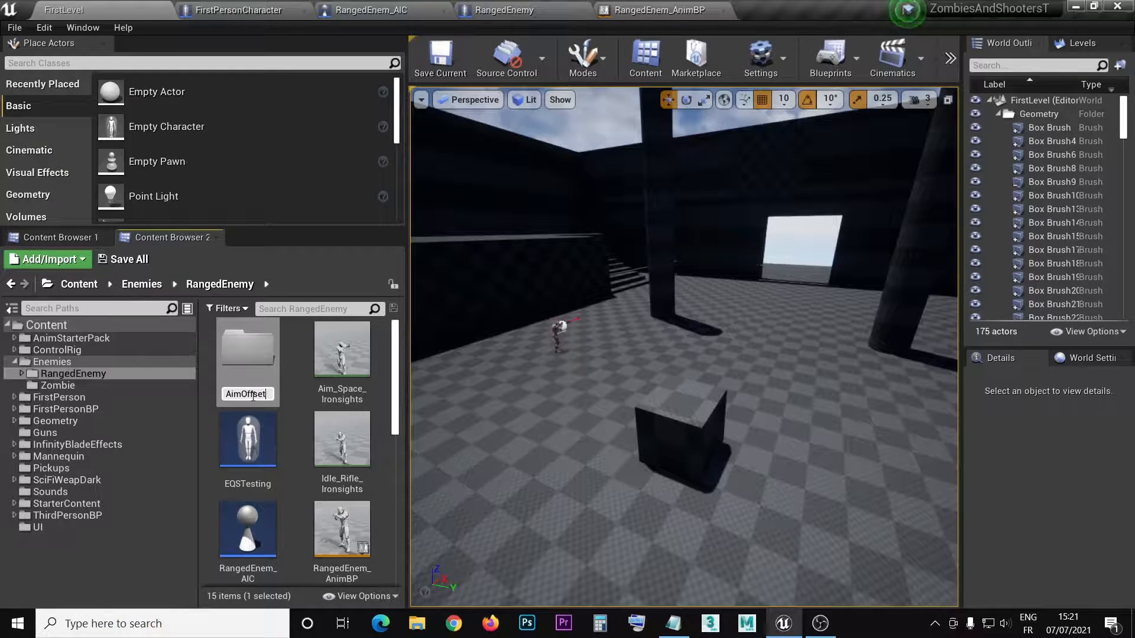
{"action": "key", "text": "Return"}
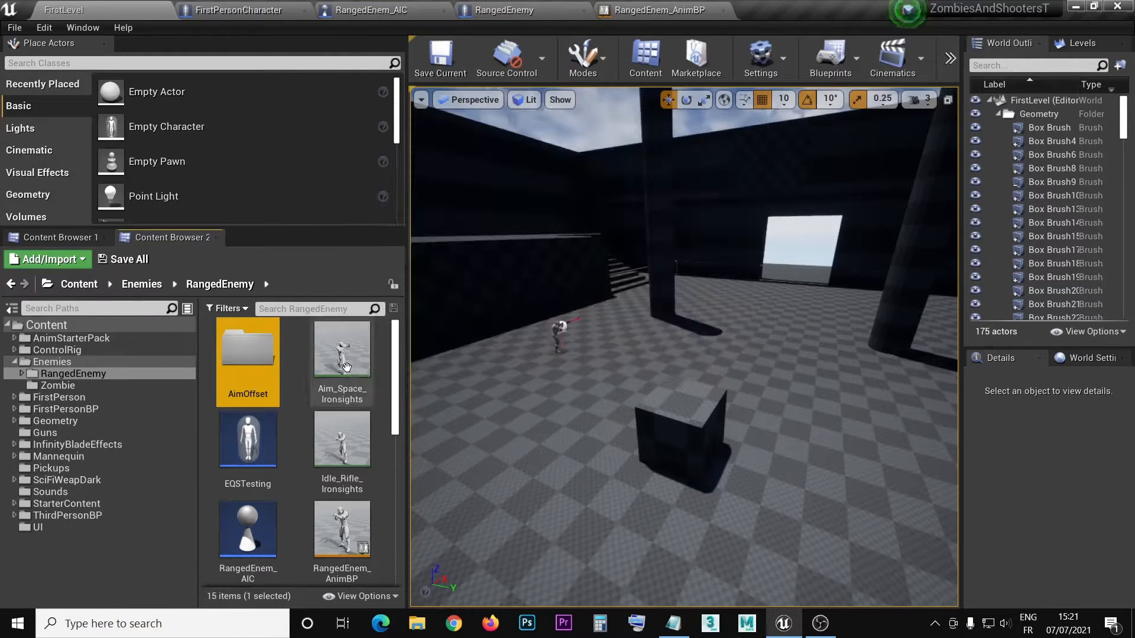
Step: Move the Aim_Space_Ironsights animation into the AimOffset folder and open that folder
{"action": "left_click_drag", "start_coordinate": [356, 375], "coordinate": [244, 367]}
{"action": "left_click", "coordinate": [272, 385]}
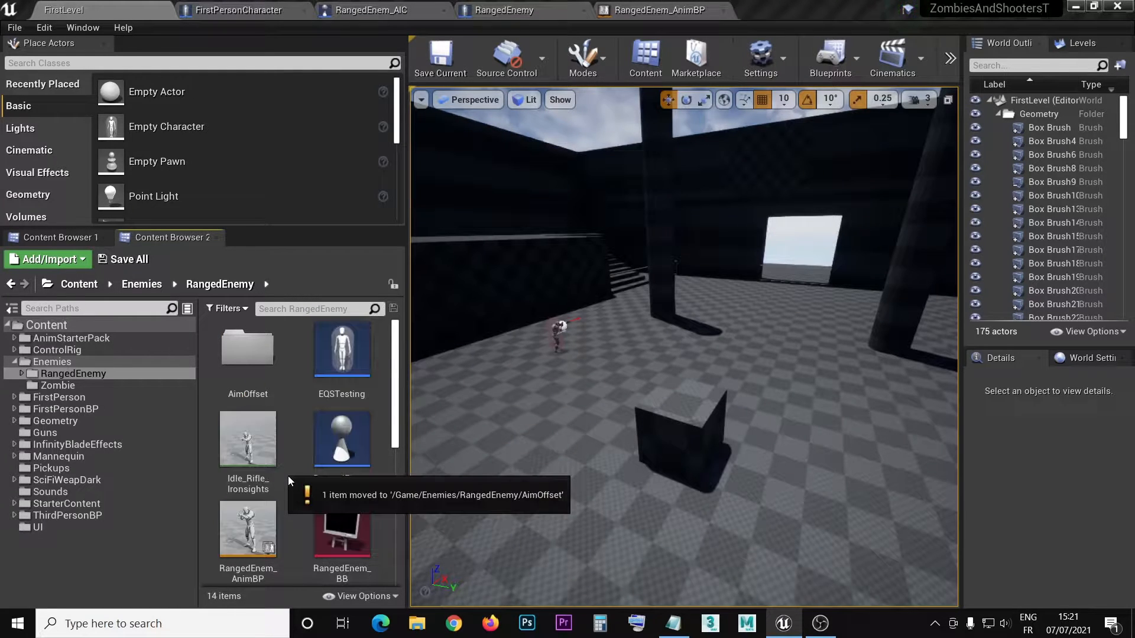
{"action": "left_click", "coordinate": [233, 346]}
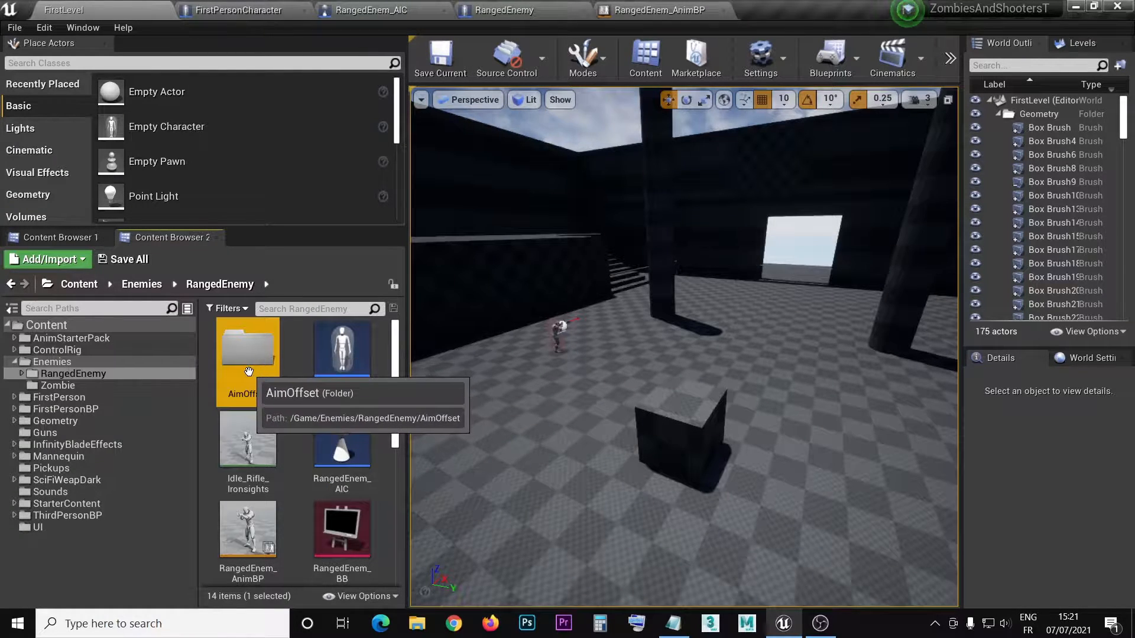
{"action": "double_click", "coordinate": [256, 362]}
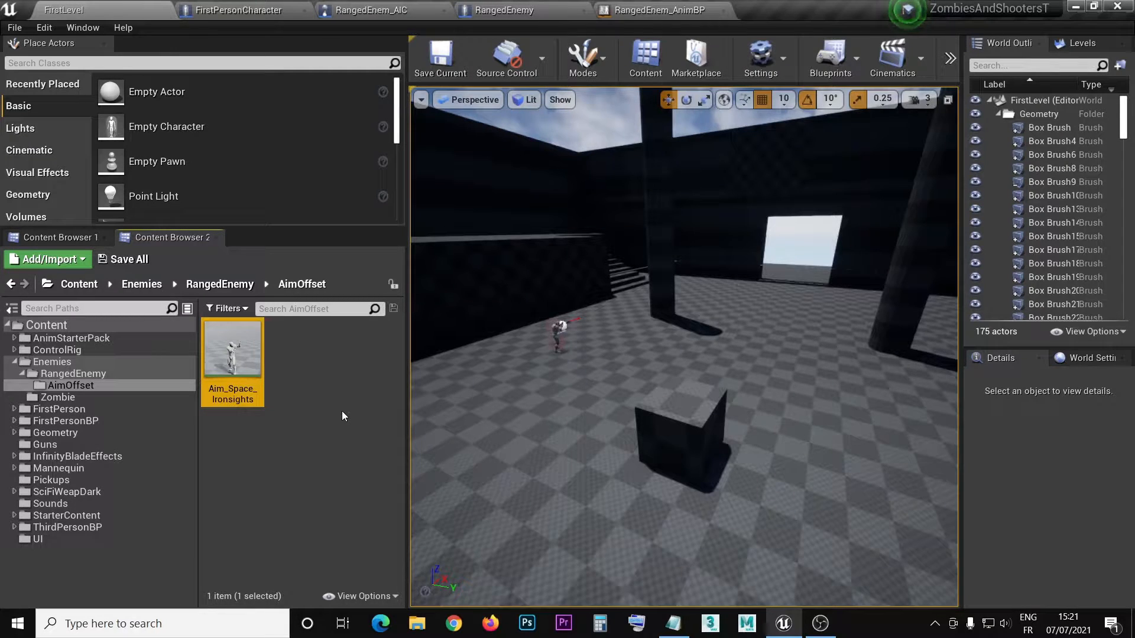
Step: Make three duplicates of the Aim_Space_Ironsights animation in the AimOffset folder
{"action": "key", "text": "ctrl+w"}
{"action": "key", "text": "Return"}
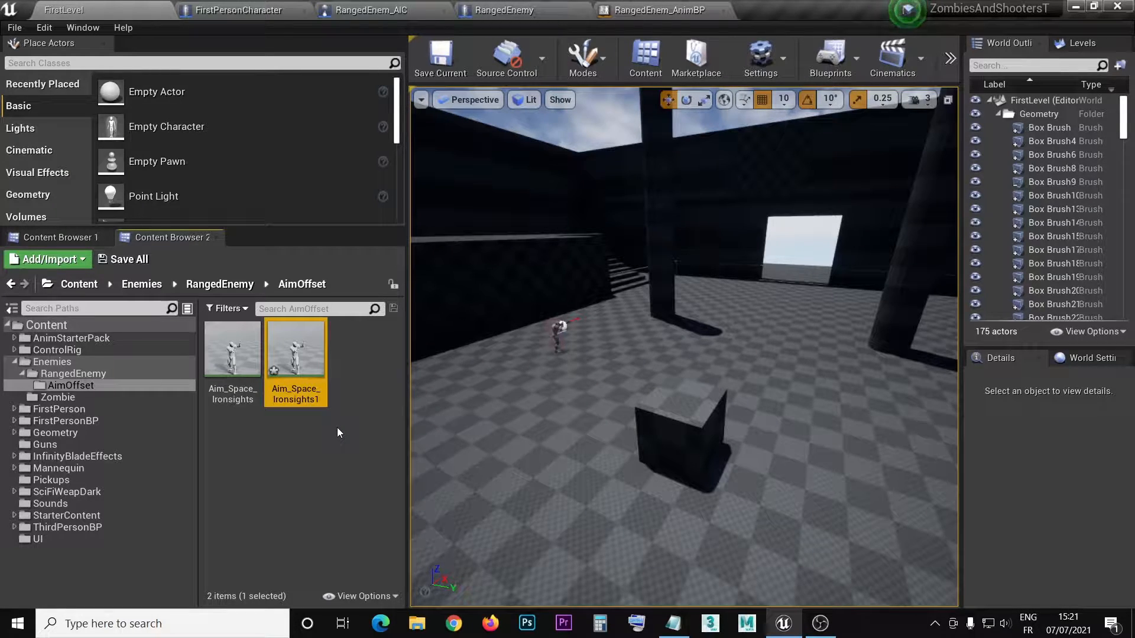
{"action": "key", "text": "ctrl+w"}
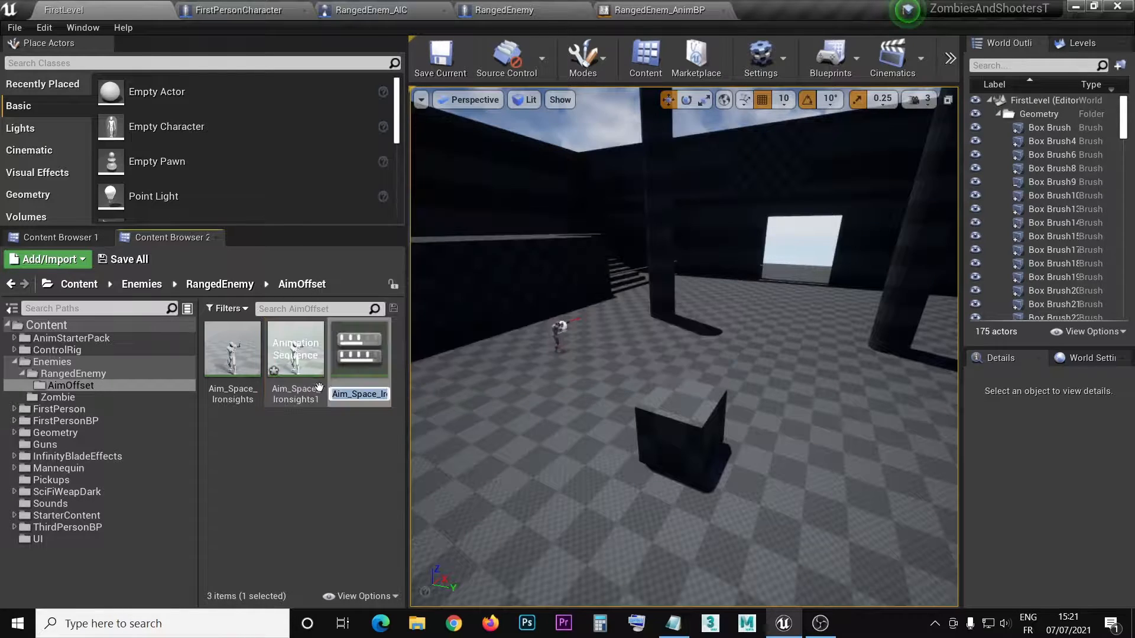
{"action": "left_click", "coordinate": [351, 370]}
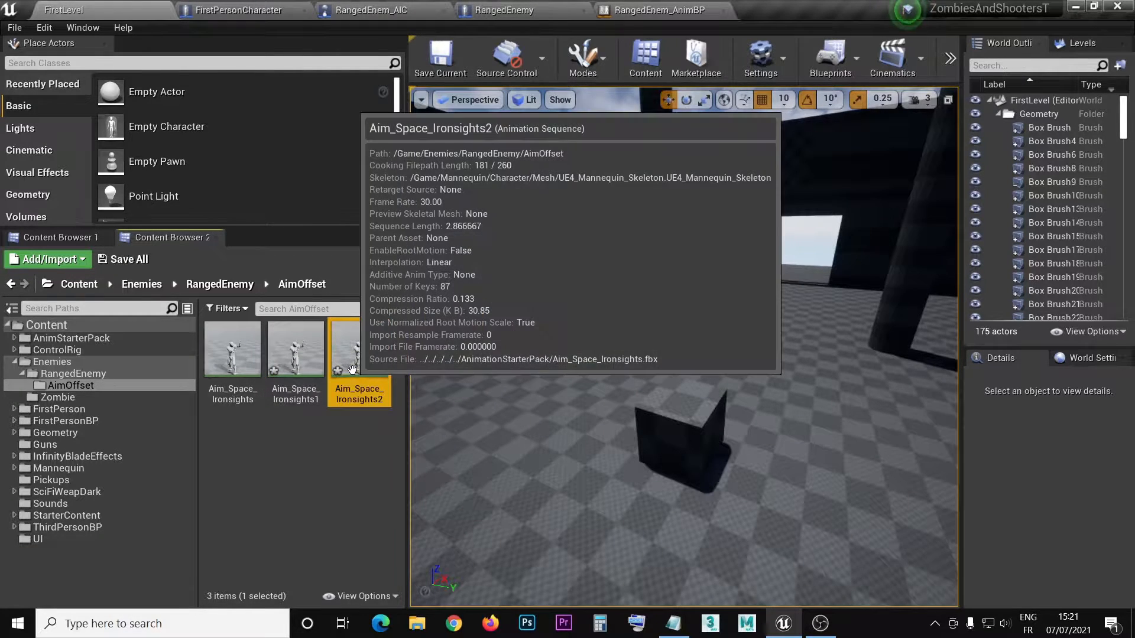
{"action": "key", "text": "ctrl+w"}
{"action": "key", "text": "Return"}
Step: Copy the pose name Aim_Center from the Poses file in Notepad and rename Aim_Space_Ironsights1 to it
{"action": "left_click", "coordinate": [303, 390]}
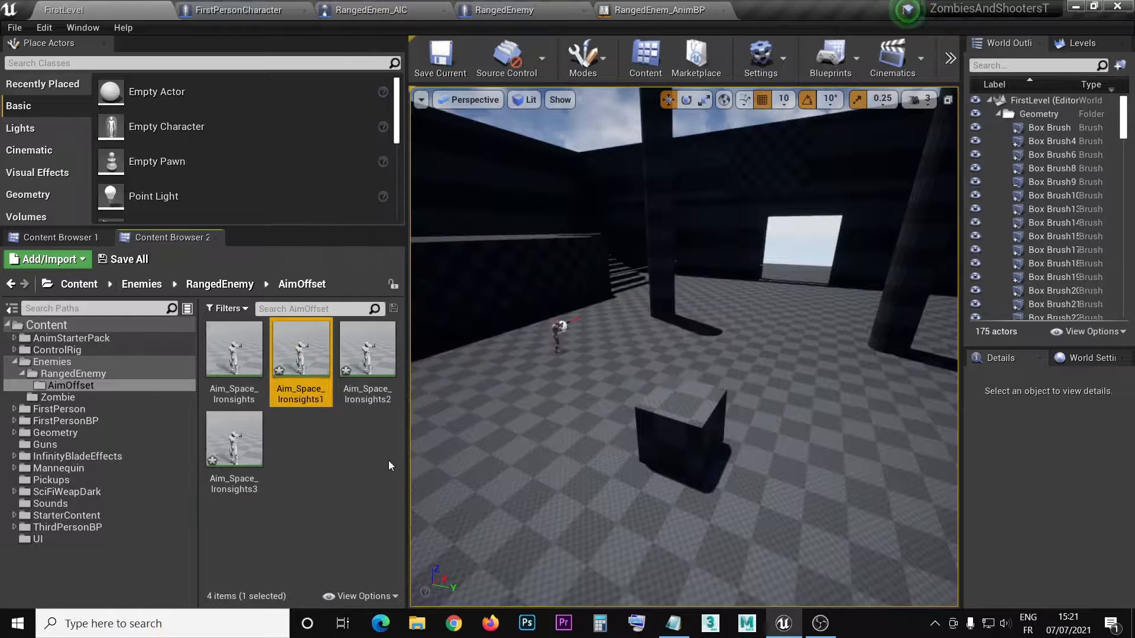
{"action": "left_click", "coordinate": [678, 630]}
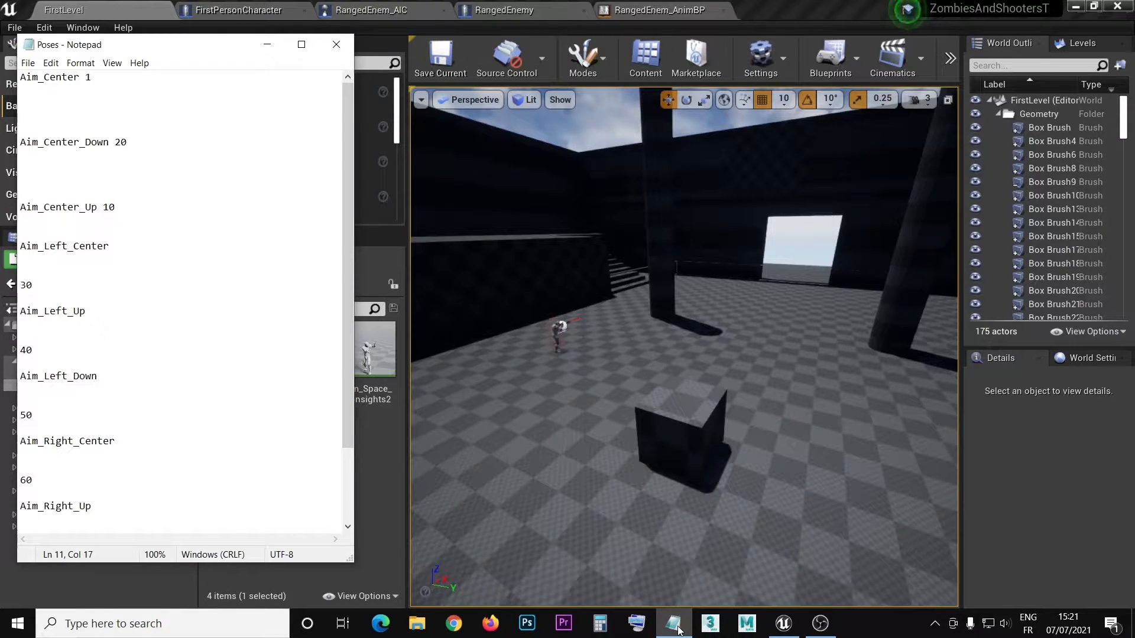
{"action": "left_click", "coordinate": [677, 631]}
{"action": "left_click", "coordinate": [665, 622]}
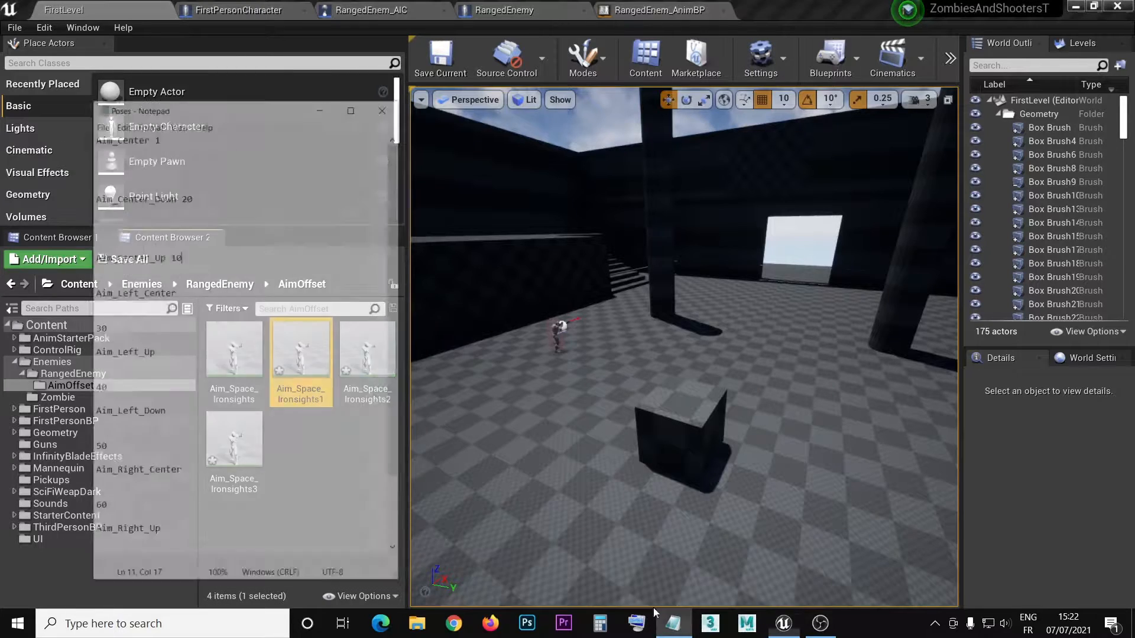
{"action": "left_click_drag", "start_coordinate": [80, 78], "coordinate": [21, 77]}
{"action": "key", "text": "ctrl+c"}
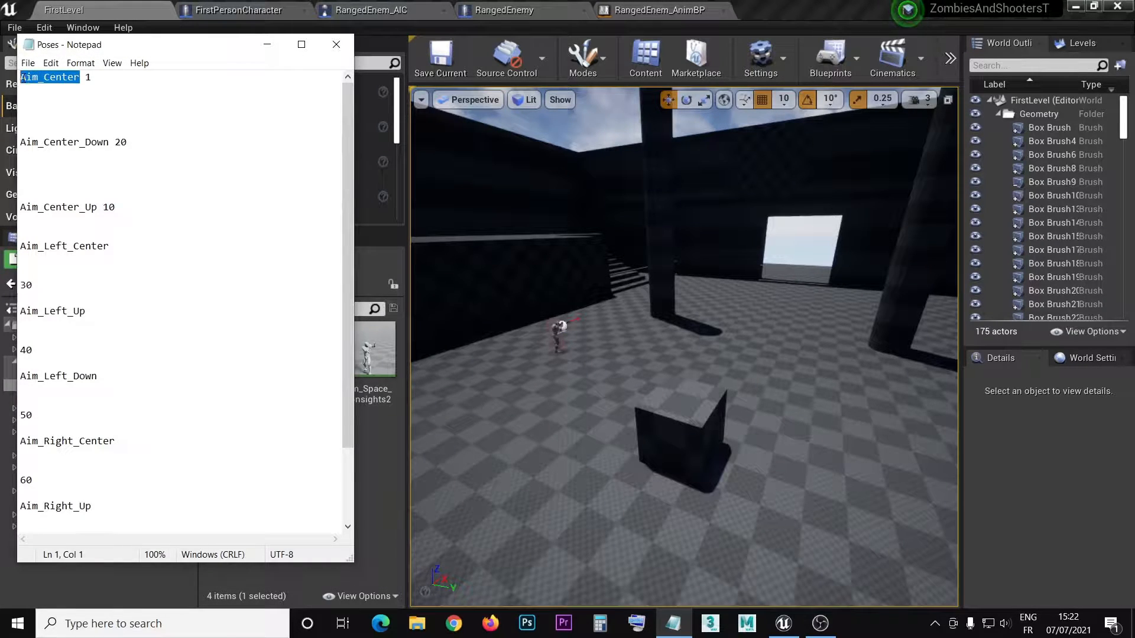
{"action": "left_click", "coordinate": [267, 45]}
{"action": "left_click", "coordinate": [300, 394]}
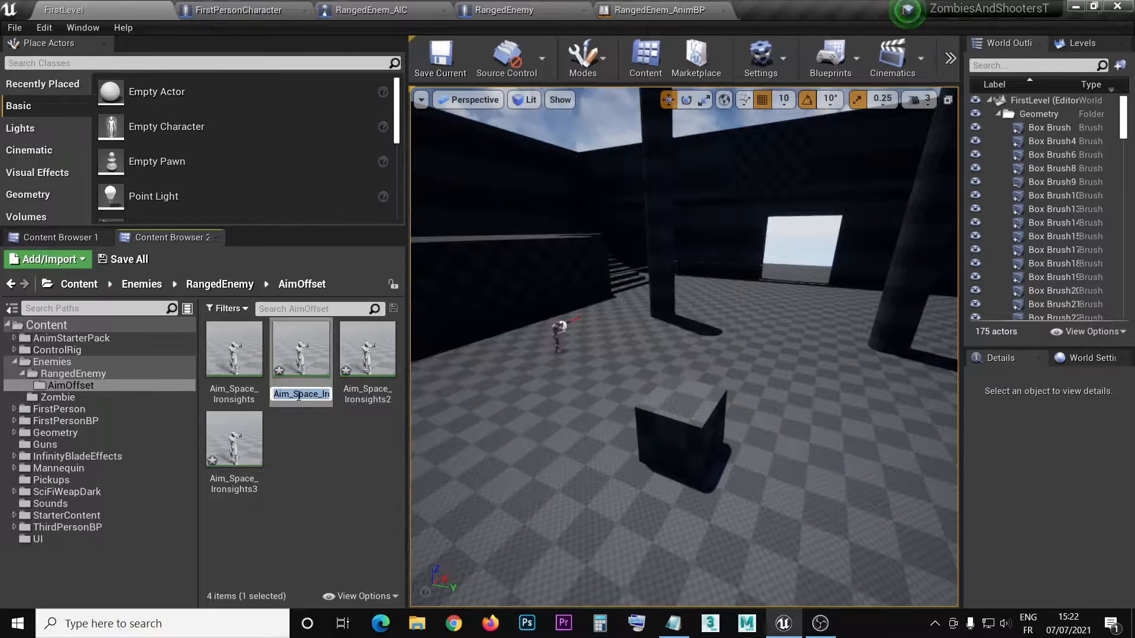
{"action": "key", "text": "ctrl+v"}
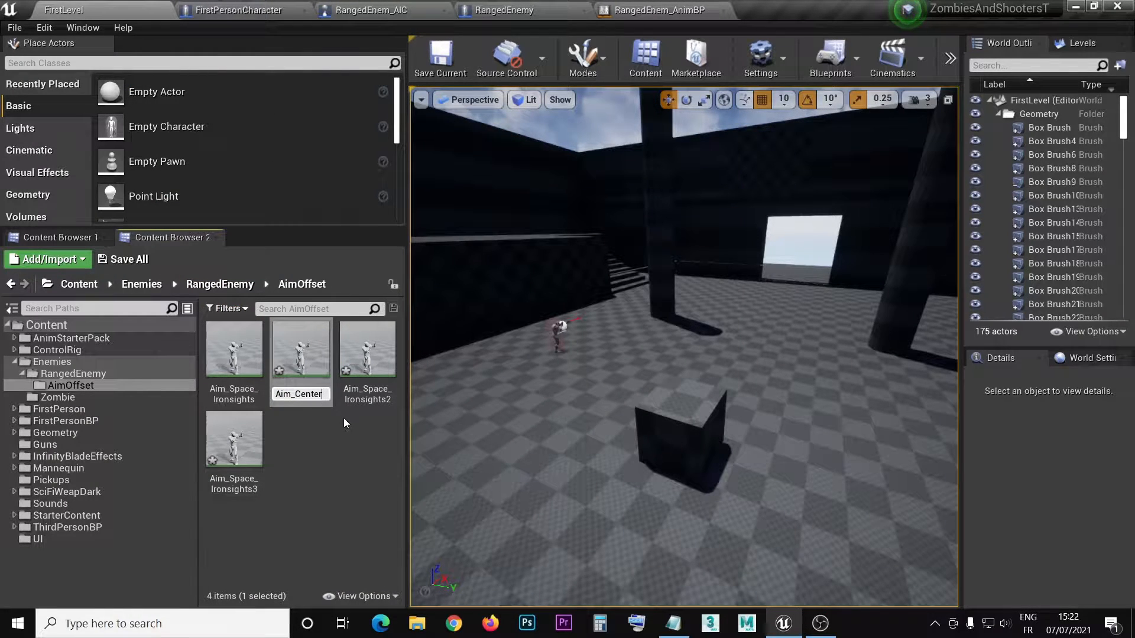
{"action": "key", "text": "Return"}
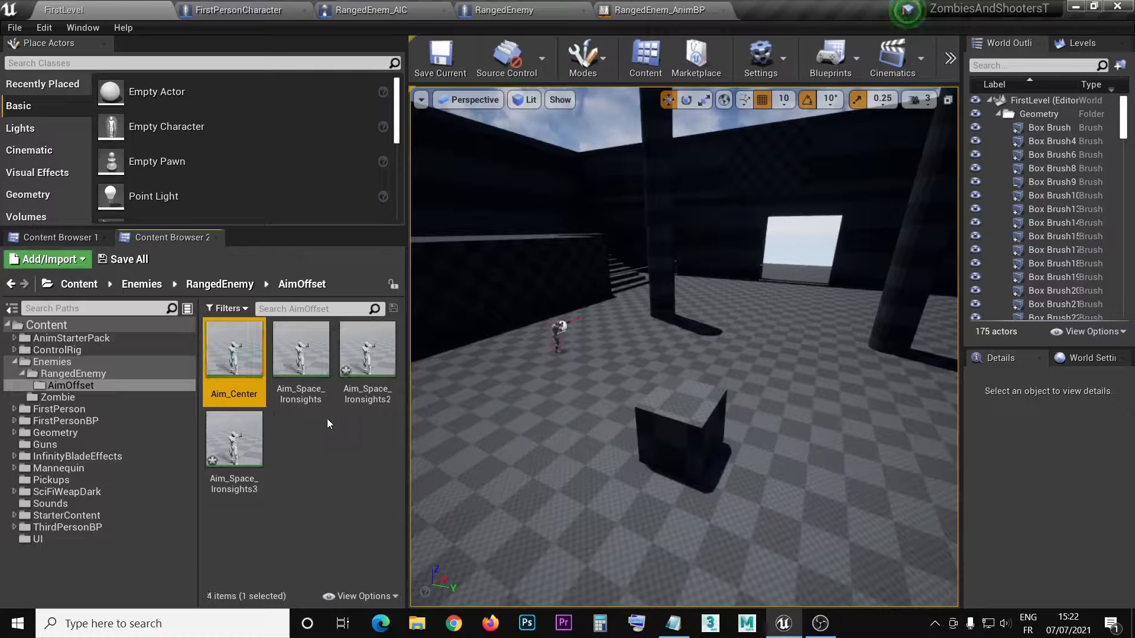
Step: Rename Aim_Space_Ironsights2 to Aim_Center_Down, copying the pose name from the Poses file in Notepad
{"action": "left_click", "coordinate": [367, 389]}
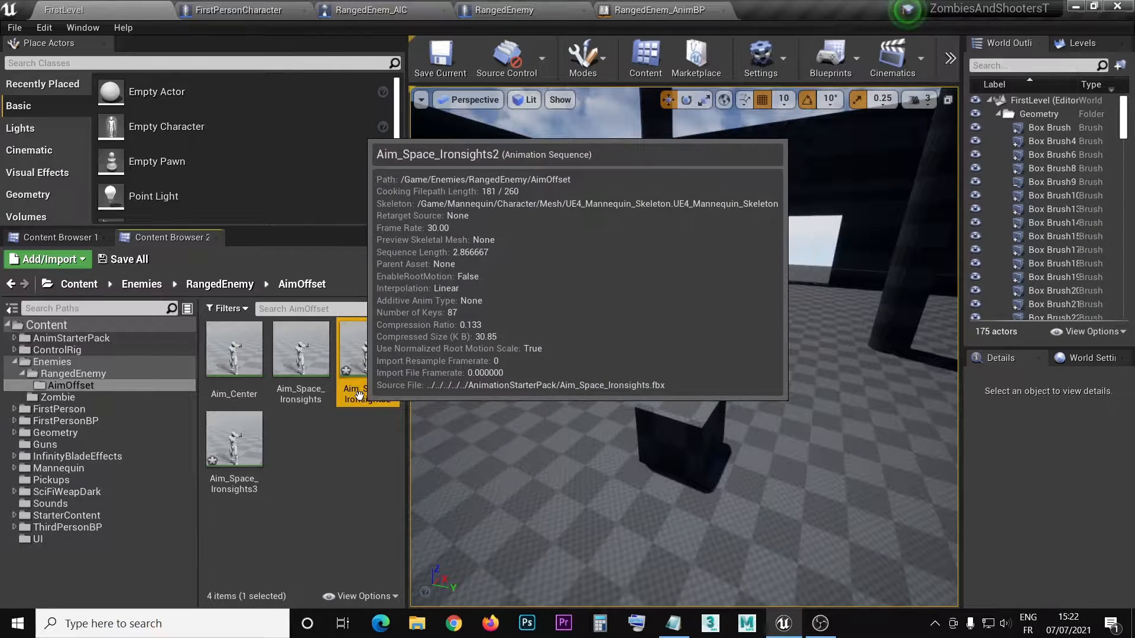
{"action": "left_click", "coordinate": [370, 394]}
{"action": "left_click", "coordinate": [674, 624]}
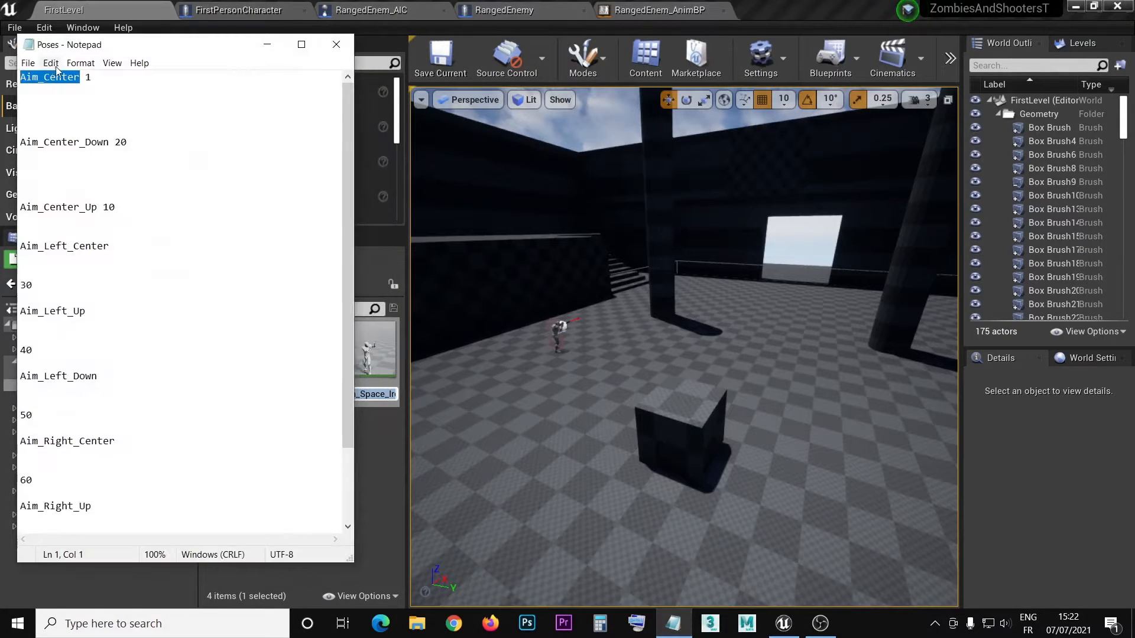
{"action": "left_click_drag", "start_coordinate": [109, 144], "coordinate": [15, 140]}
{"action": "key", "text": "ctrl+c"}
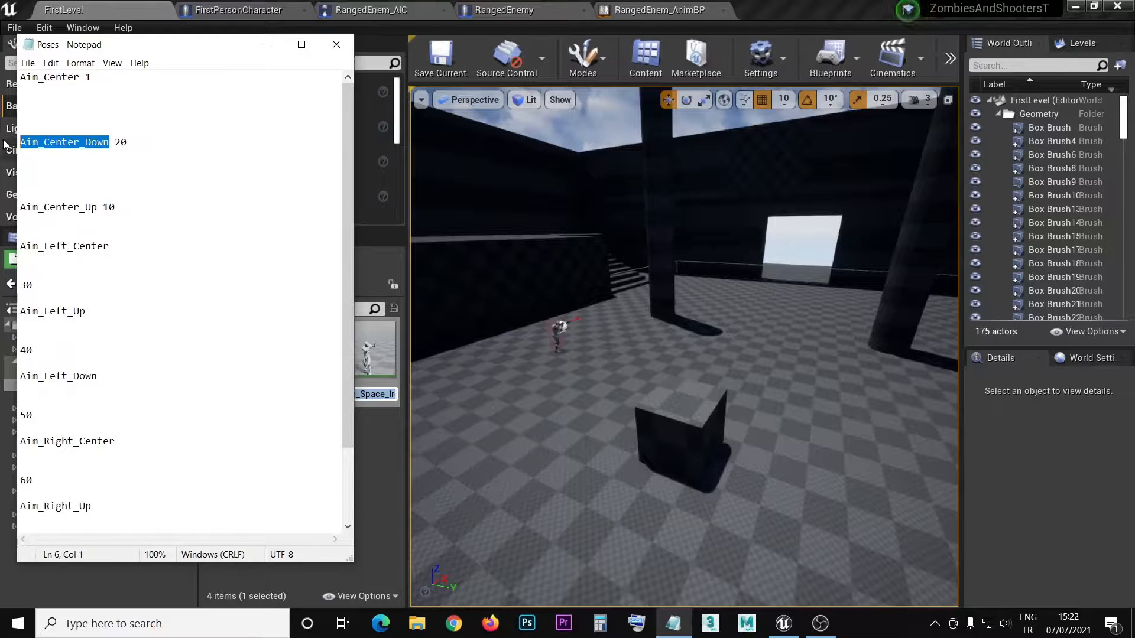
{"action": "left_click", "coordinate": [267, 44]}
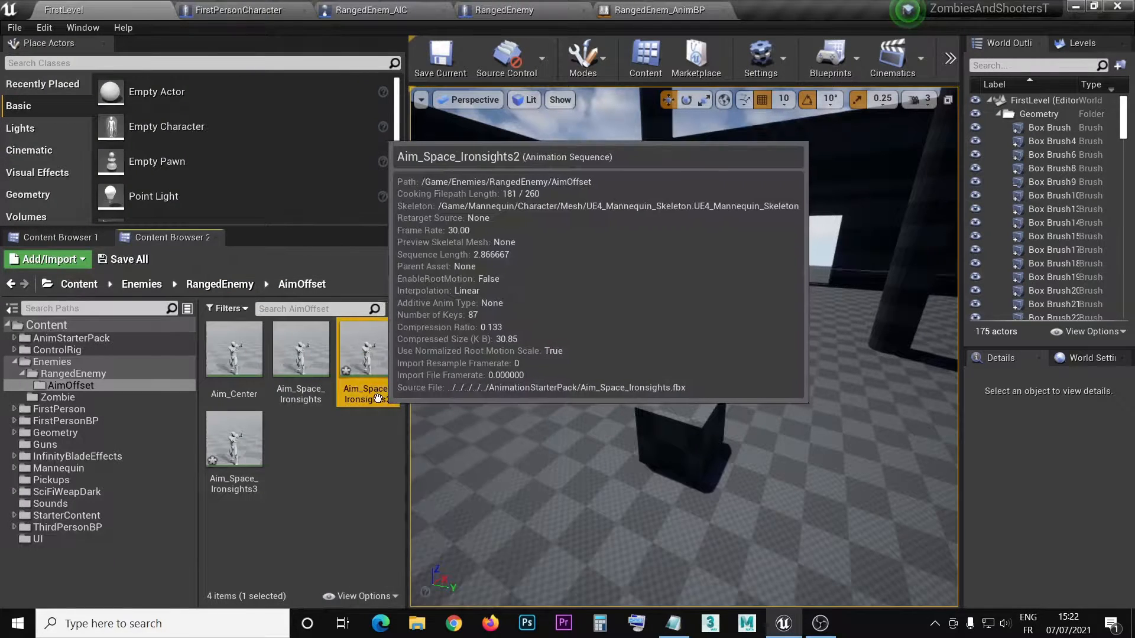
{"action": "left_click", "coordinate": [394, 394]}
{"action": "key", "text": "ctrl+v"}
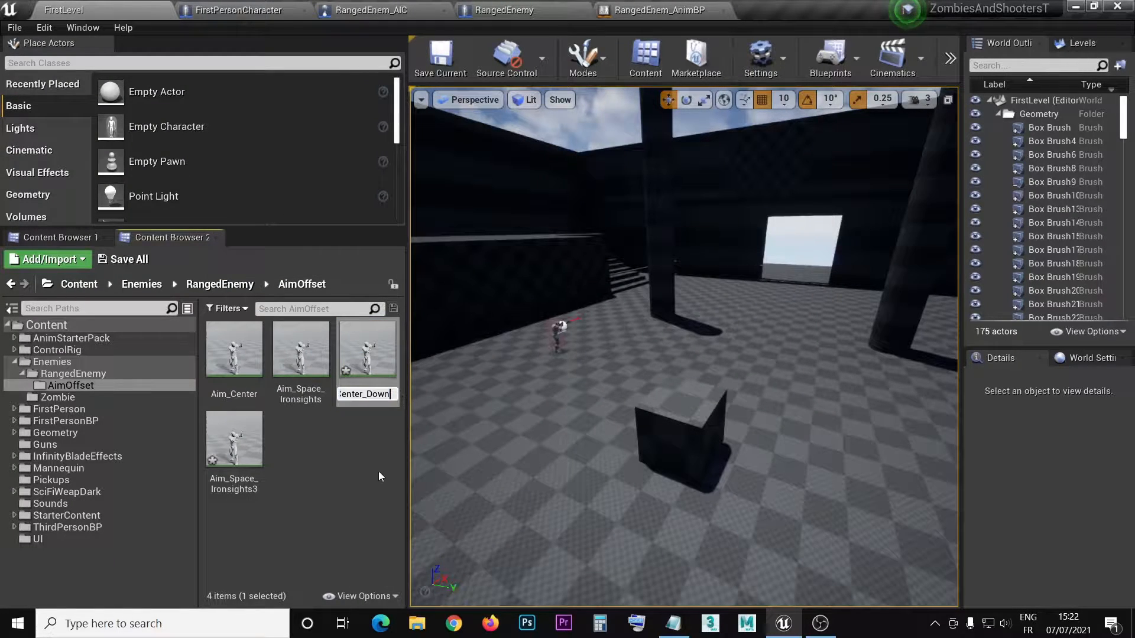
{"action": "key", "text": "Return"}
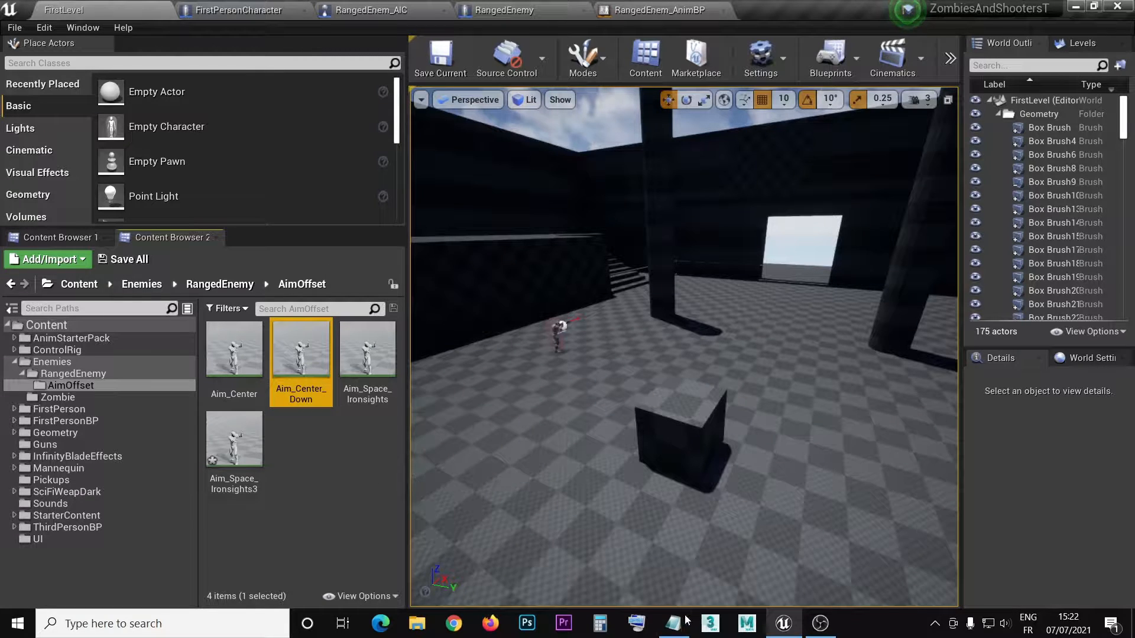
Step: Rename Aim_Space_Ironsights3 to Aim_Center_Up, using the pose name copied from the Poses file in Notepad
{"action": "left_click", "coordinate": [674, 624]}
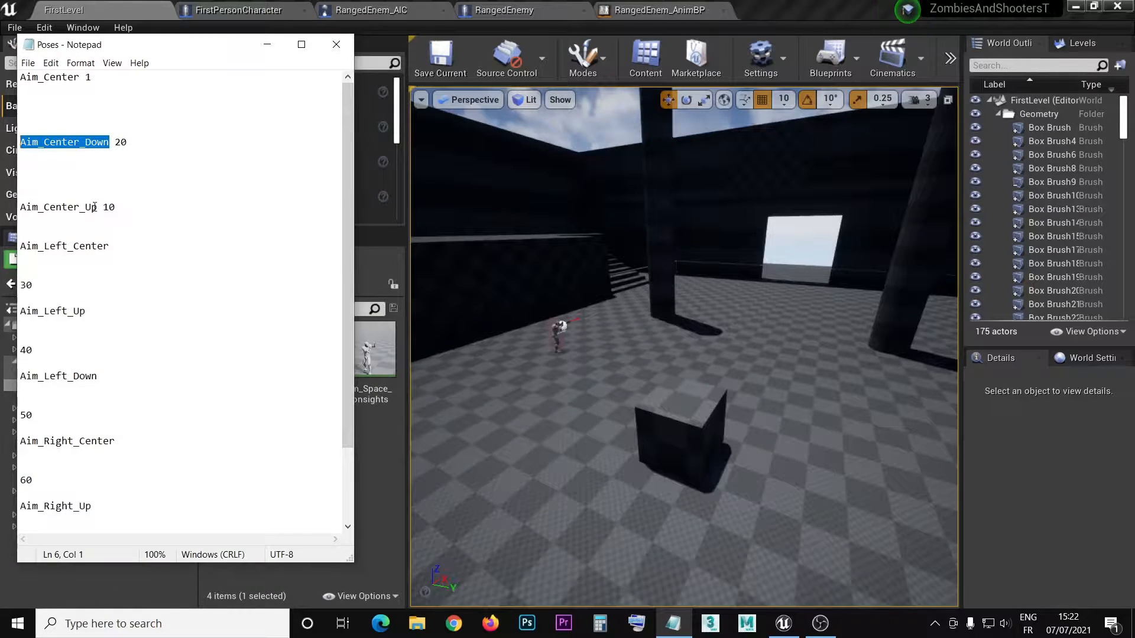
{"action": "double_click", "coordinate": [95, 207]}
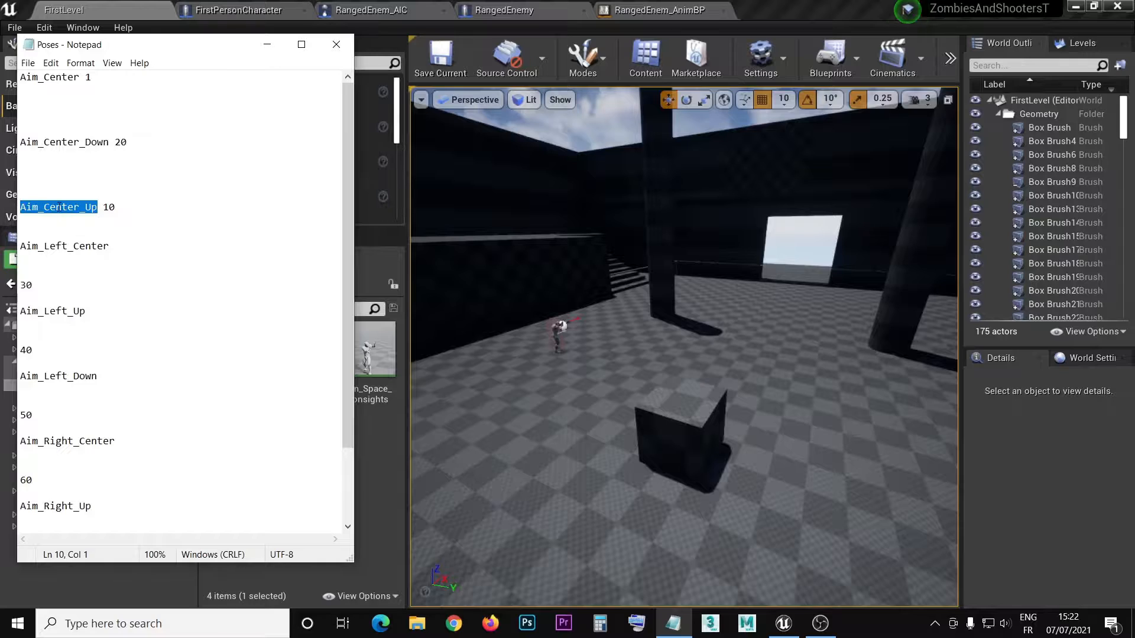
{"action": "left_click", "coordinate": [99, 207]}
{"action": "left_click_drag", "start_coordinate": [98, 209], "coordinate": [22, 213]}
{"action": "key", "text": "ctrl+c"}
{"action": "left_click", "coordinate": [374, 454]}
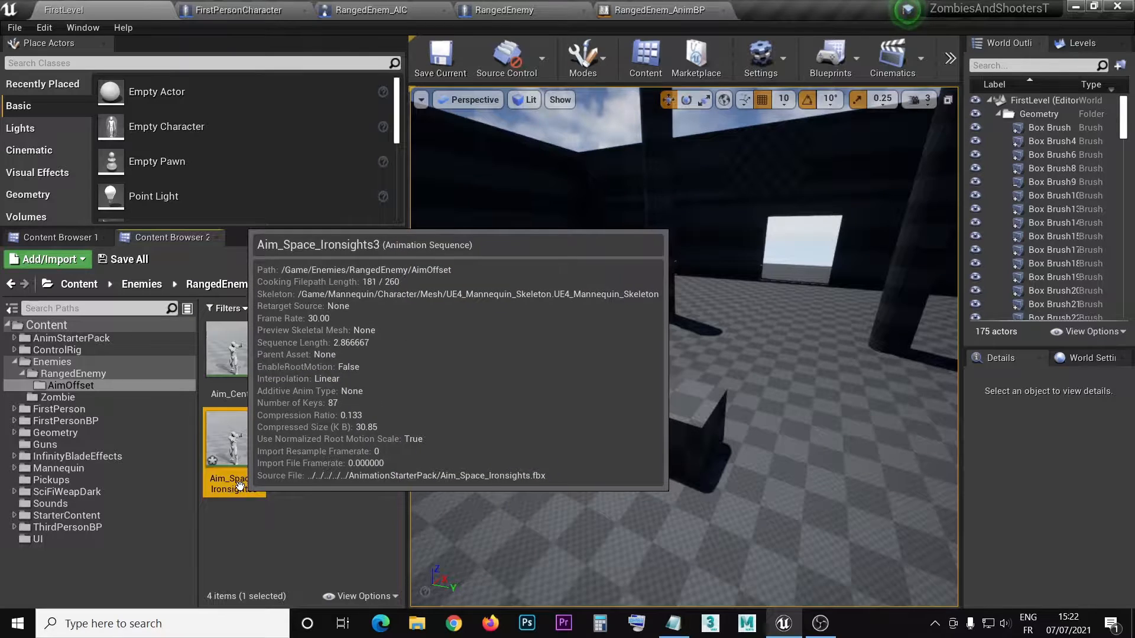
{"action": "left_click", "coordinate": [247, 480]}
{"action": "key", "text": "ctrl+v"}
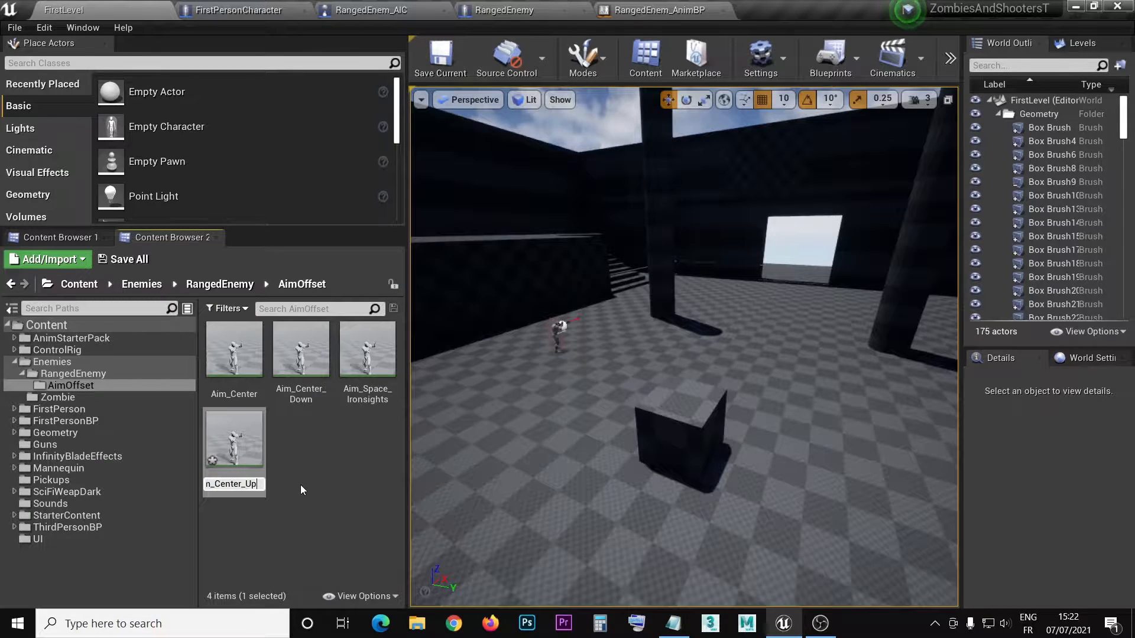
{"action": "key", "text": "Return"}
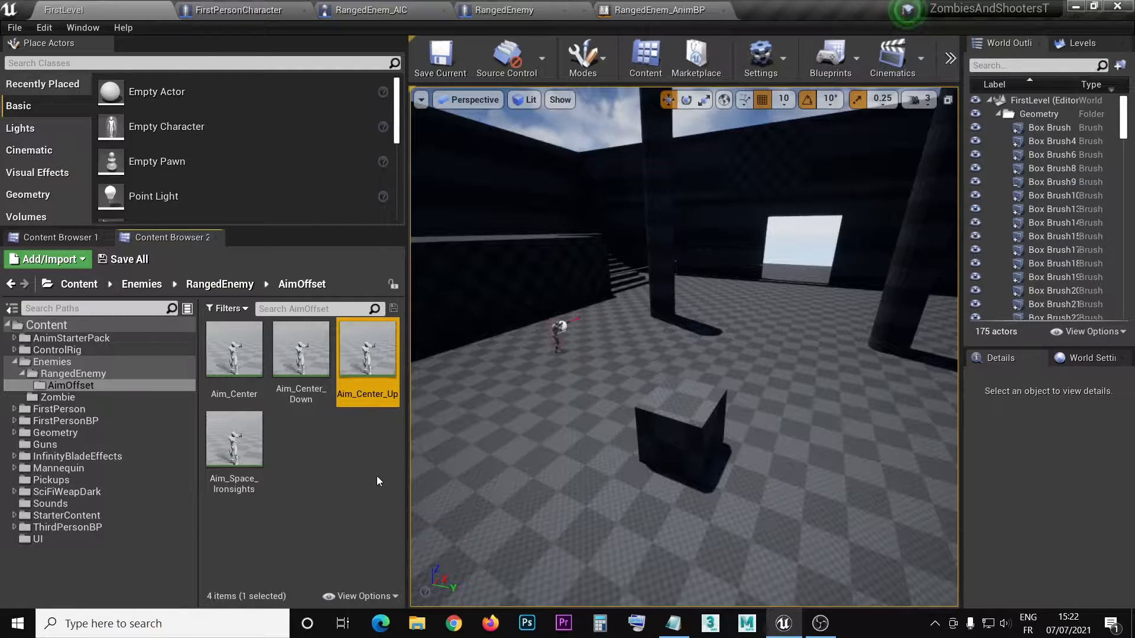
Step: Make six duplicates of the Aim_Center_Up animation in the AimOffset folder
{"action": "key", "text": "ctrl+w"}
{"action": "key", "text": "Return"}
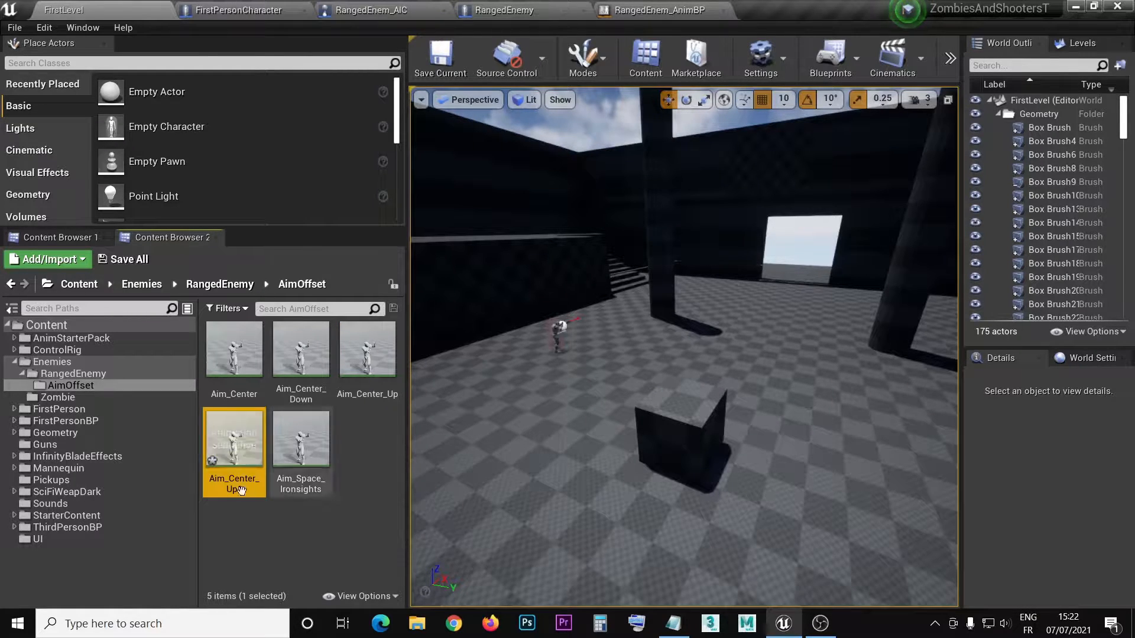
{"action": "key", "text": "ctrl+w"}
{"action": "key", "text": "Return"}
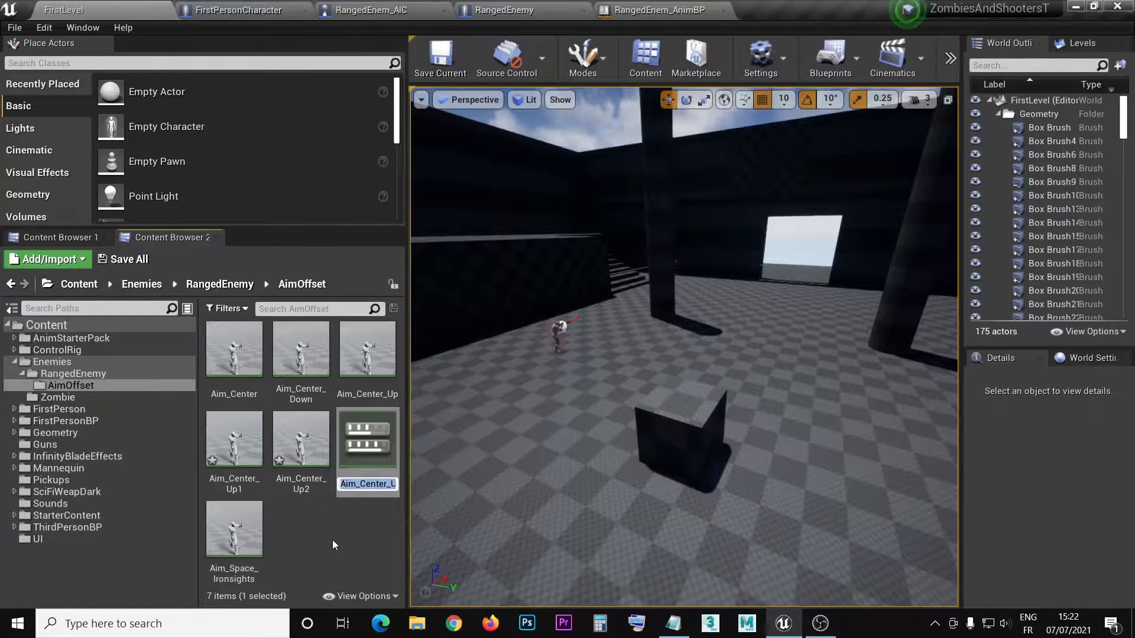
{"action": "key", "text": "Return"}
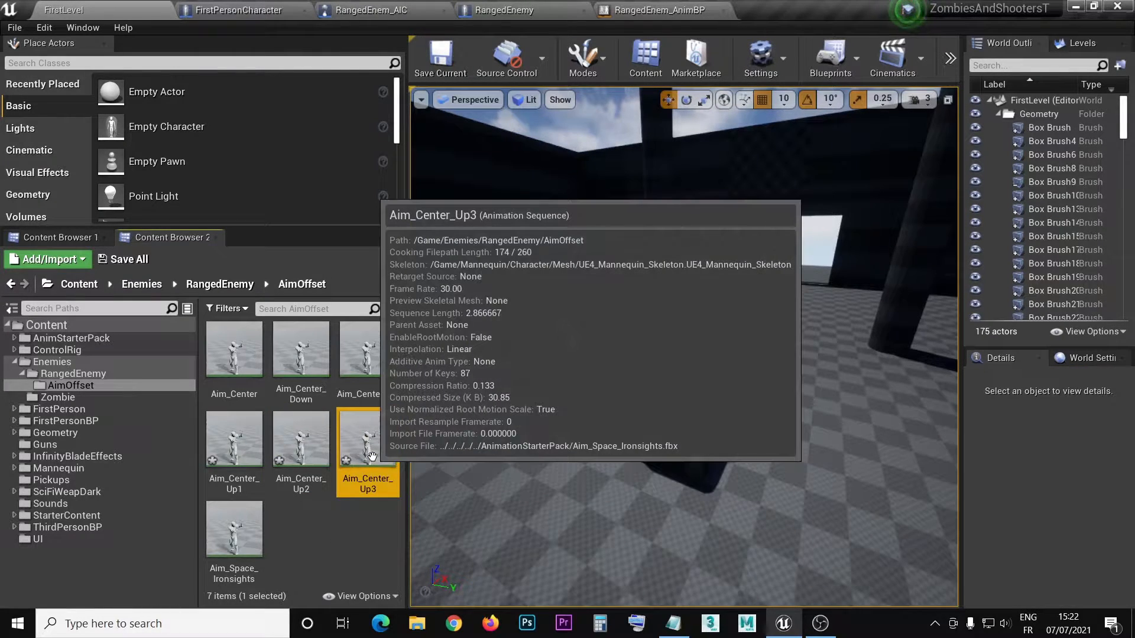
{"action": "key", "text": "ctrl+w"}
{"action": "key", "text": "Return"}
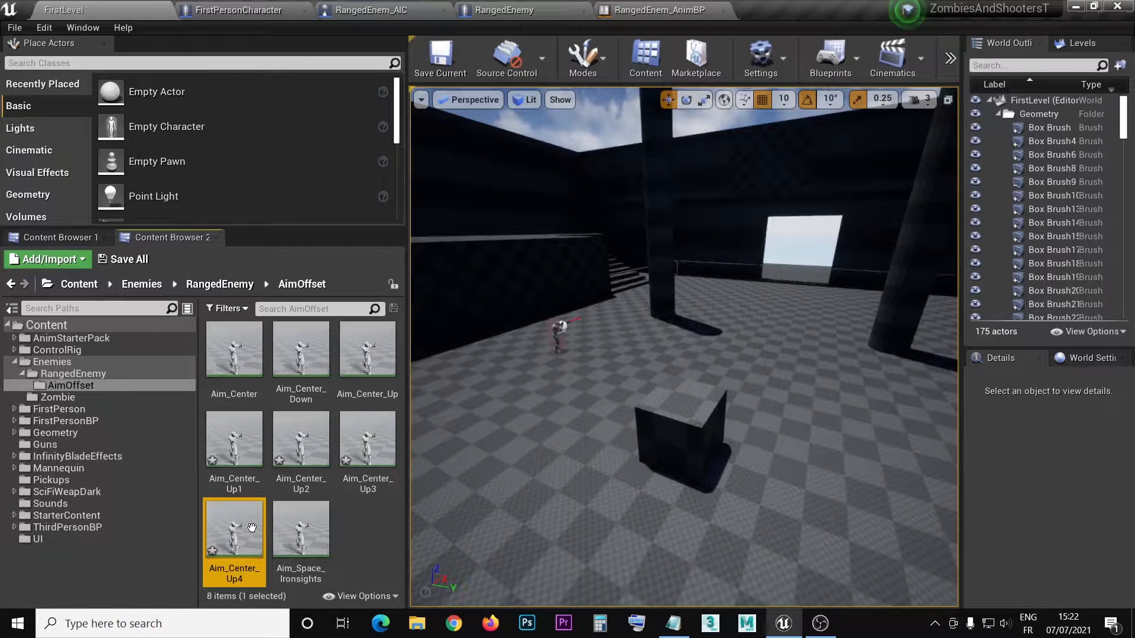
{"action": "key", "text": "ctrl+w"}
{"action": "key", "text": "Return"}
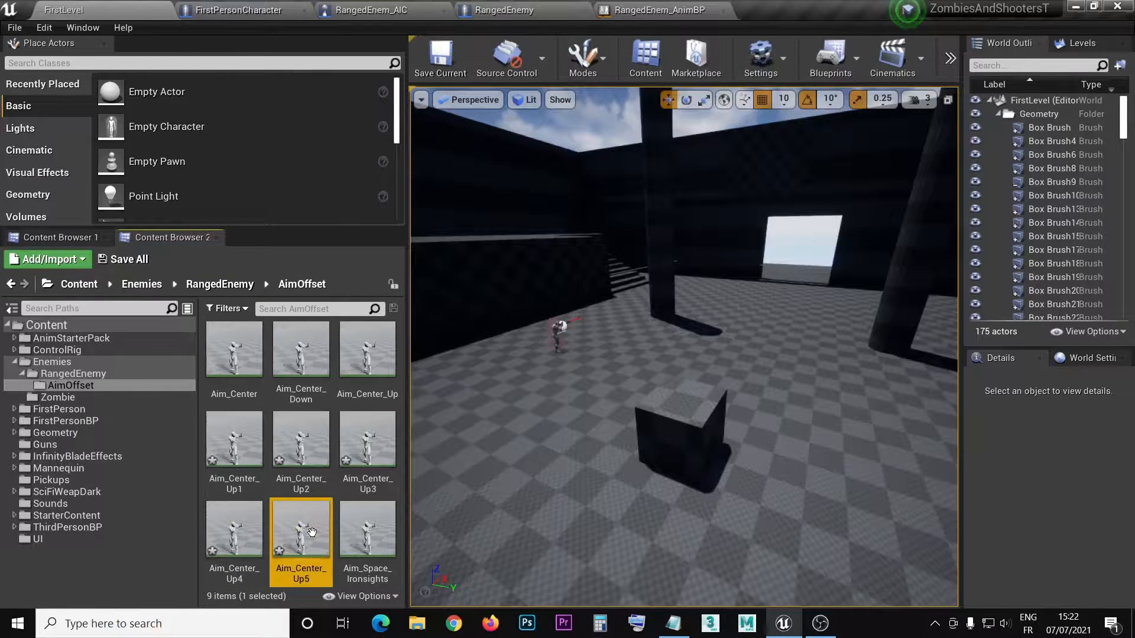
{"action": "key", "text": "ctrl+w"}
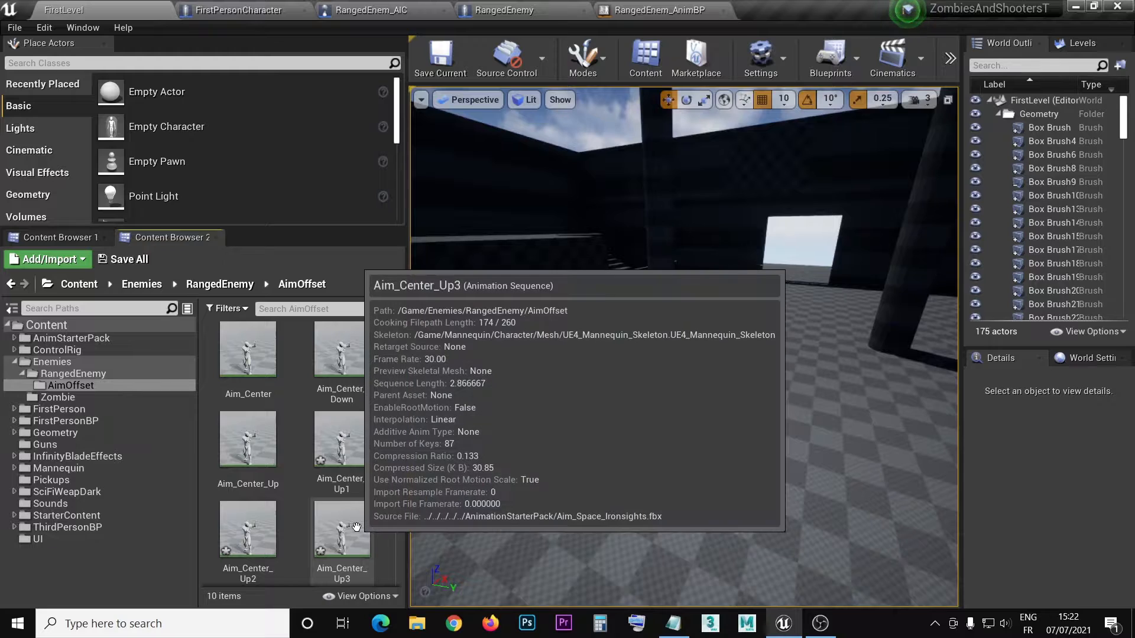
Step: Add one more pose copy to the AimOffset folder by duplicating Aim_Center_Up4
{"action": "left_click", "coordinate": [357, 527]}
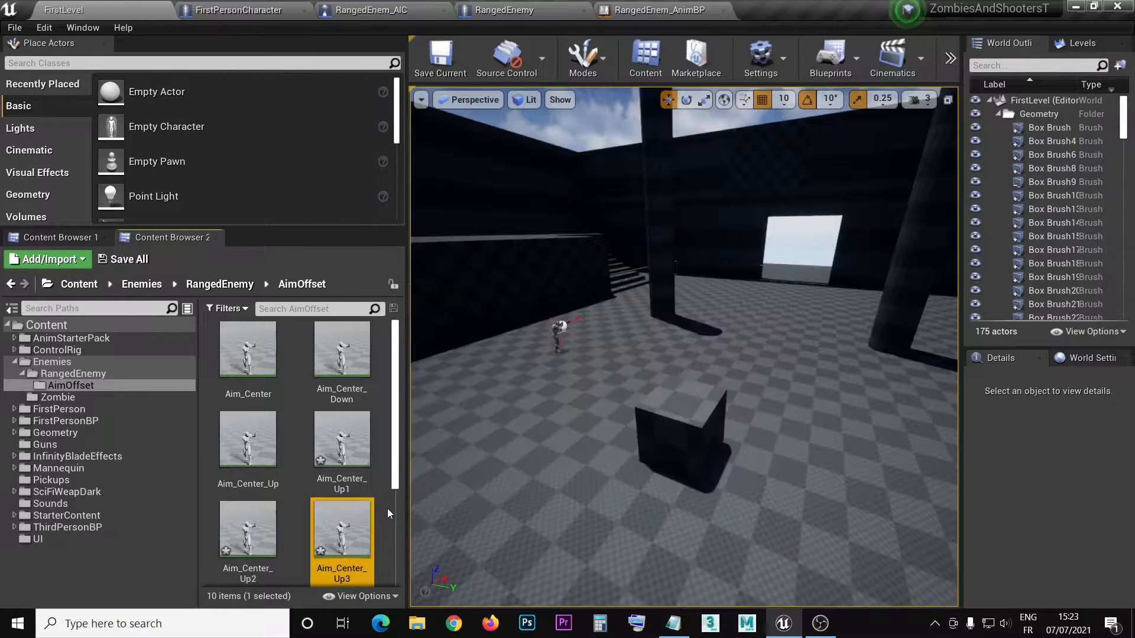
{"action": "scroll", "coordinate": [383, 507], "scroll_direction": "down", "scroll_amount": 2}
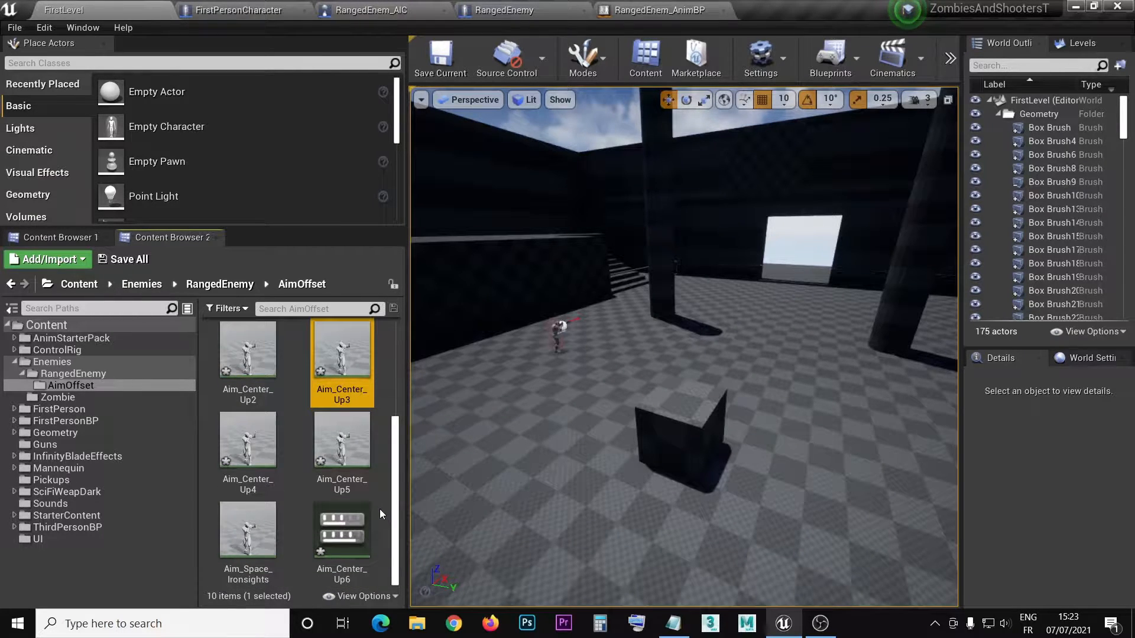
{"action": "scroll", "coordinate": [379, 509], "scroll_direction": "up", "scroll_amount": 2}
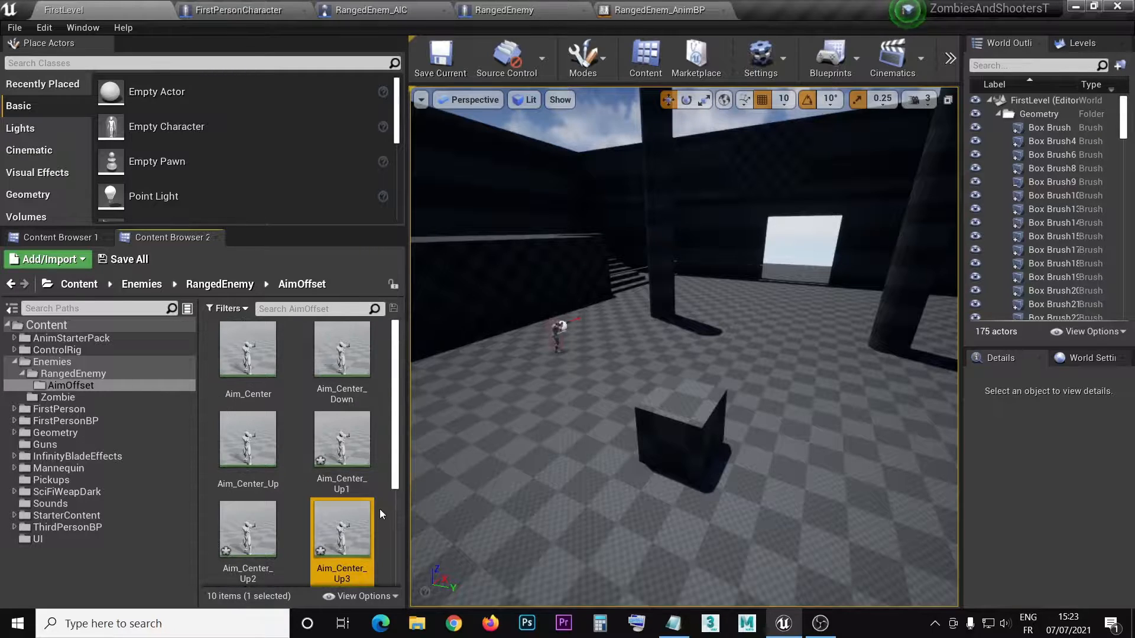
{"action": "scroll", "coordinate": [382, 439], "scroll_direction": "down", "scroll_amount": 1}
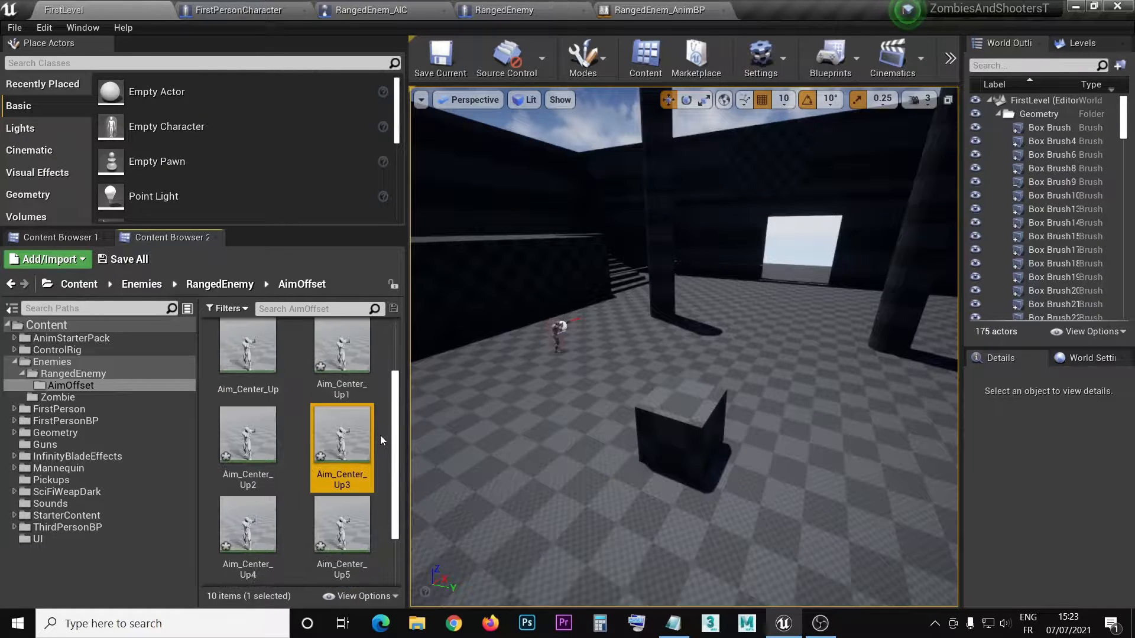
{"action": "scroll", "coordinate": [380, 435], "scroll_direction": "down", "scroll_amount": 1}
{"action": "scroll", "coordinate": [380, 442], "scroll_direction": "down", "scroll_amount": 2}
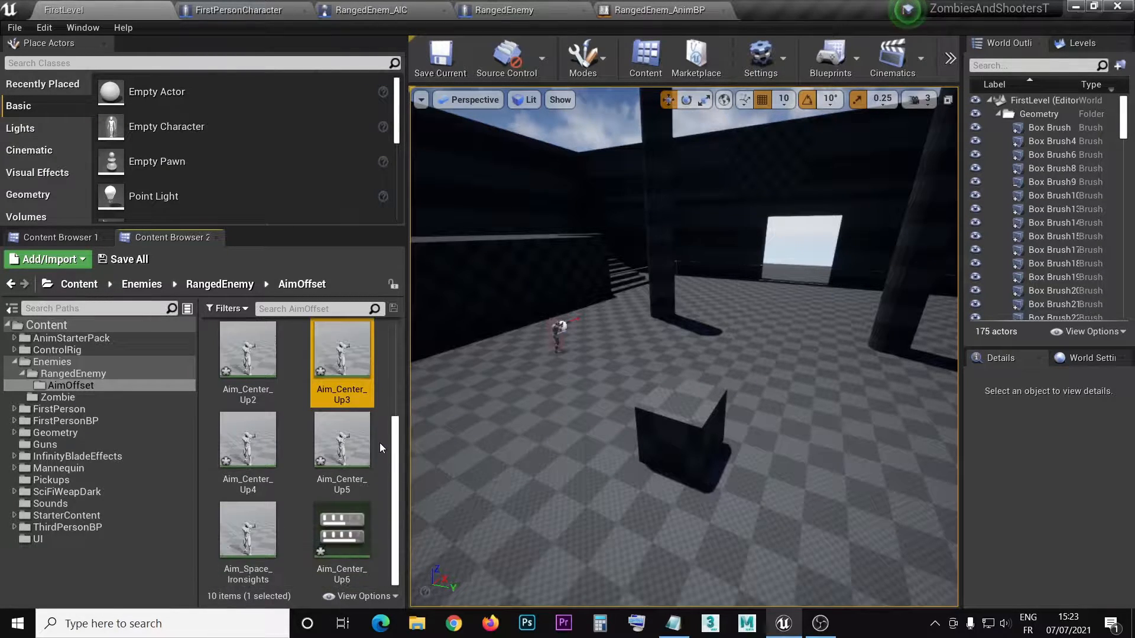
{"action": "left_click", "coordinate": [243, 458]}
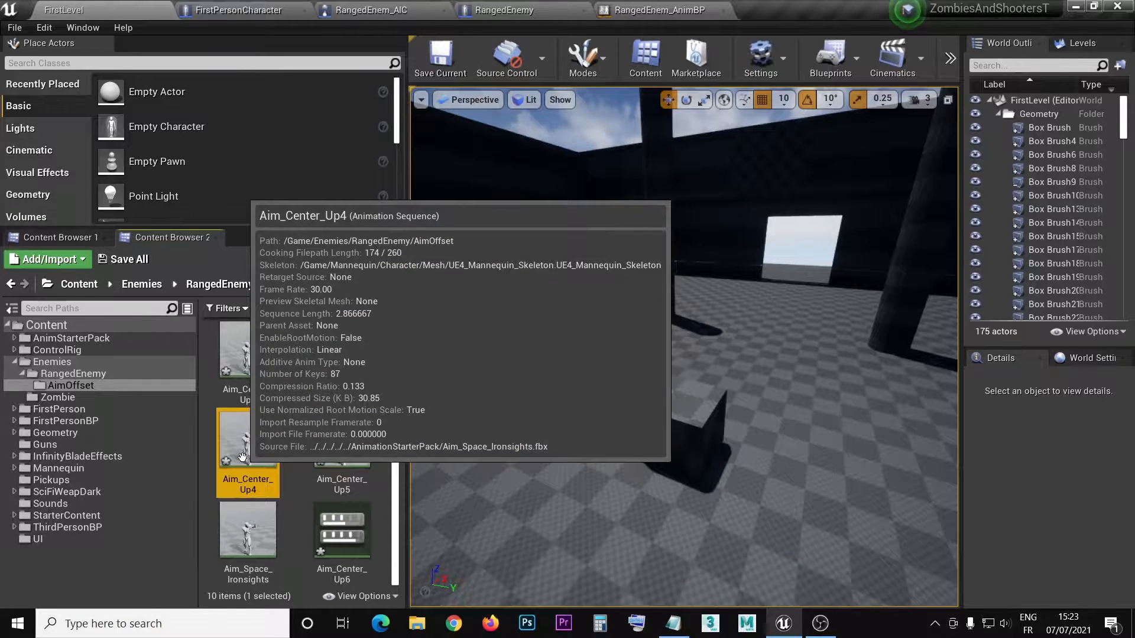
{"action": "key", "text": "ctrl+w"}
{"action": "left_click", "coordinate": [381, 465]}
{"action": "scroll", "coordinate": [381, 465], "scroll_direction": "down", "scroll_amount": 3}
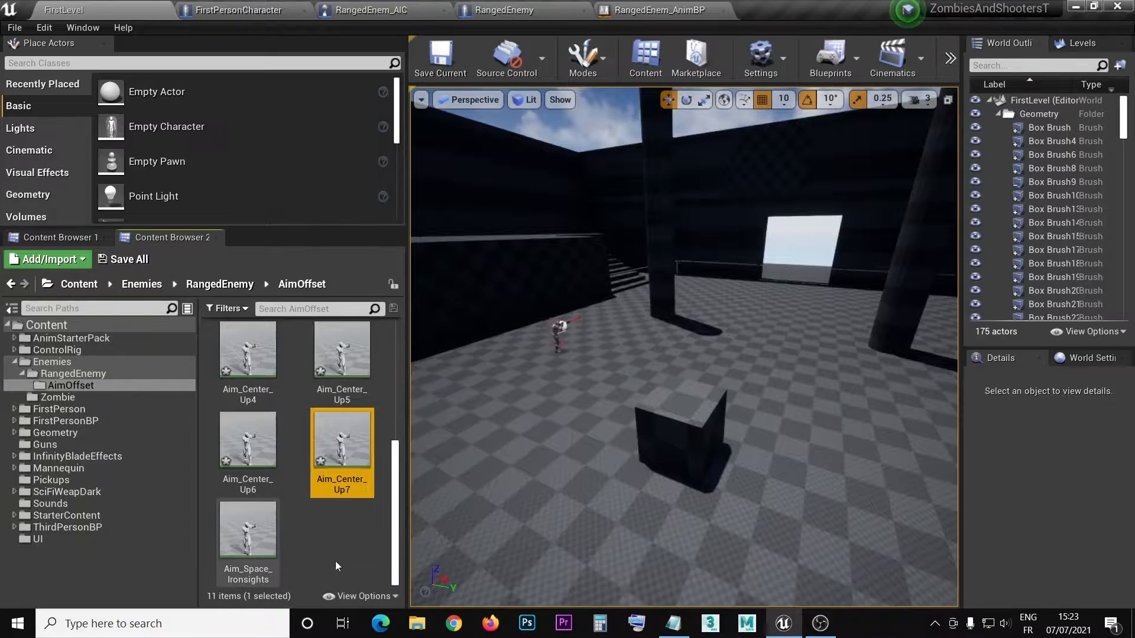
Step: Rename Aim_Center_Up1 to Aim_Left_Center, using the pose name copied from the Poses file in Notepad
{"action": "scroll", "coordinate": [329, 537], "scroll_direction": "up", "scroll_amount": 2}
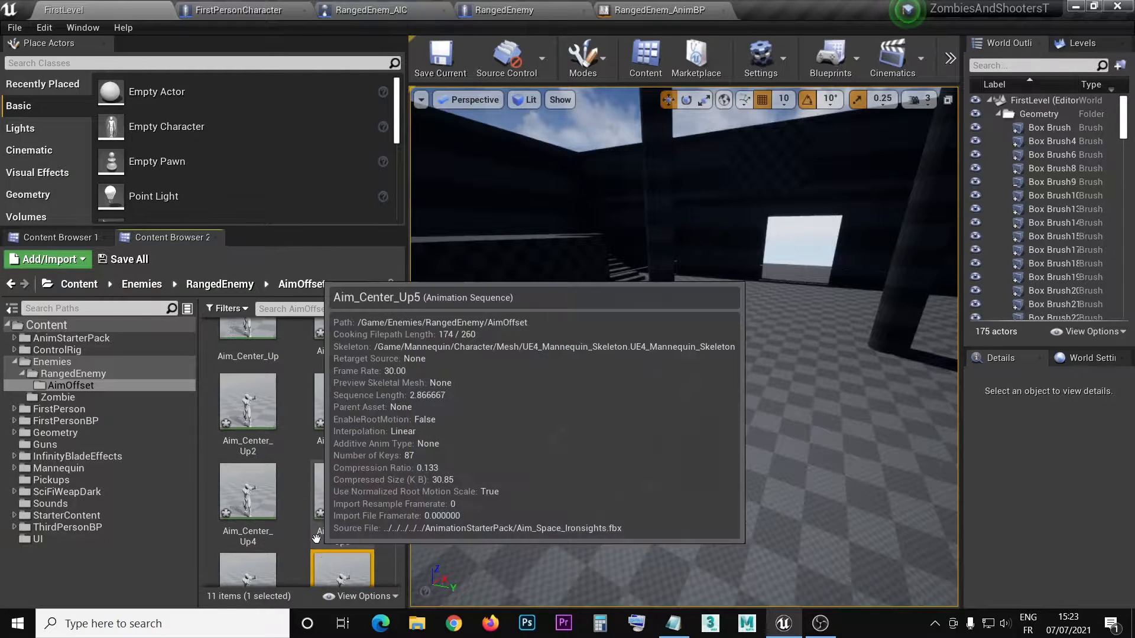
{"action": "scroll", "coordinate": [317, 539], "scroll_direction": "up", "scroll_amount": 1}
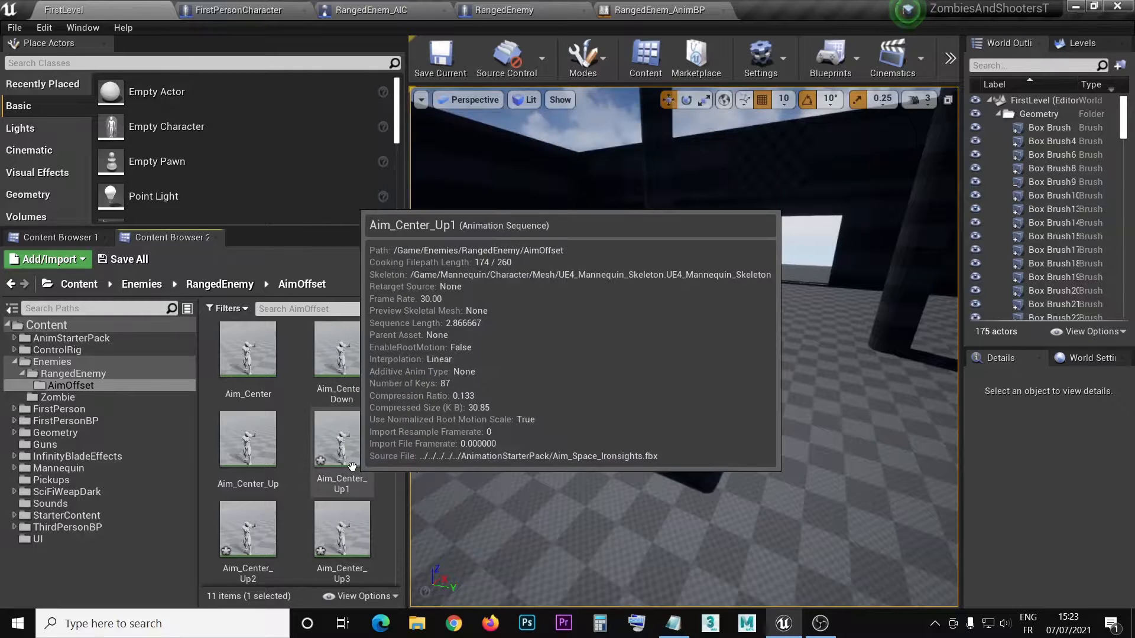
{"action": "left_click", "coordinate": [352, 466]}
{"action": "left_click", "coordinate": [347, 485]}
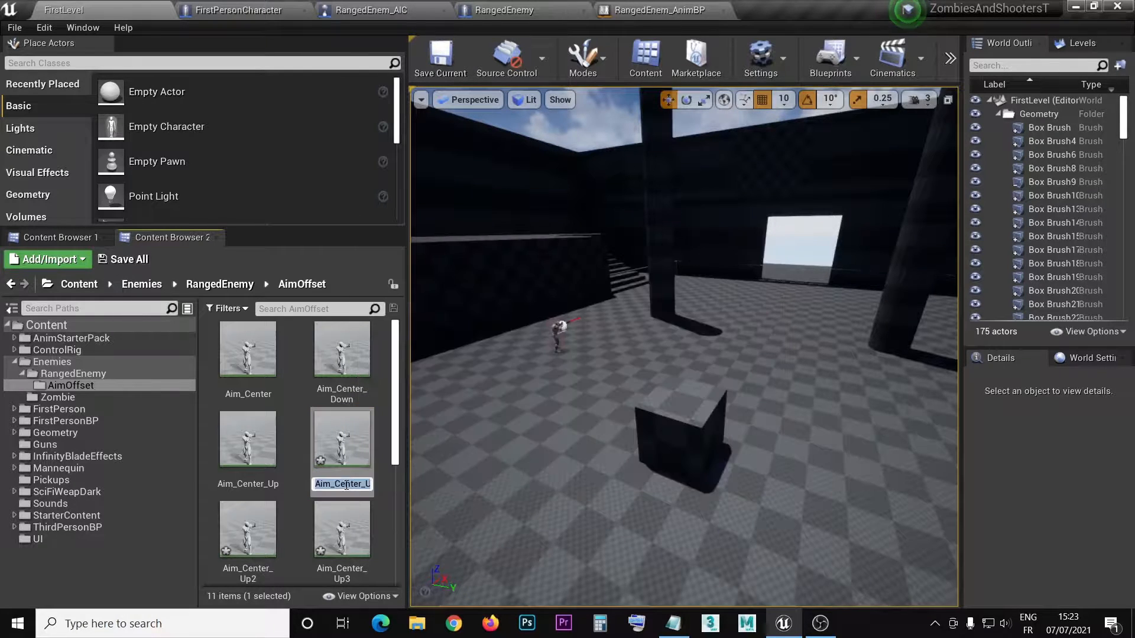
{"action": "left_click_drag", "start_coordinate": [335, 483], "coordinate": [365, 484]}
{"action": "left_click", "coordinate": [674, 624]}
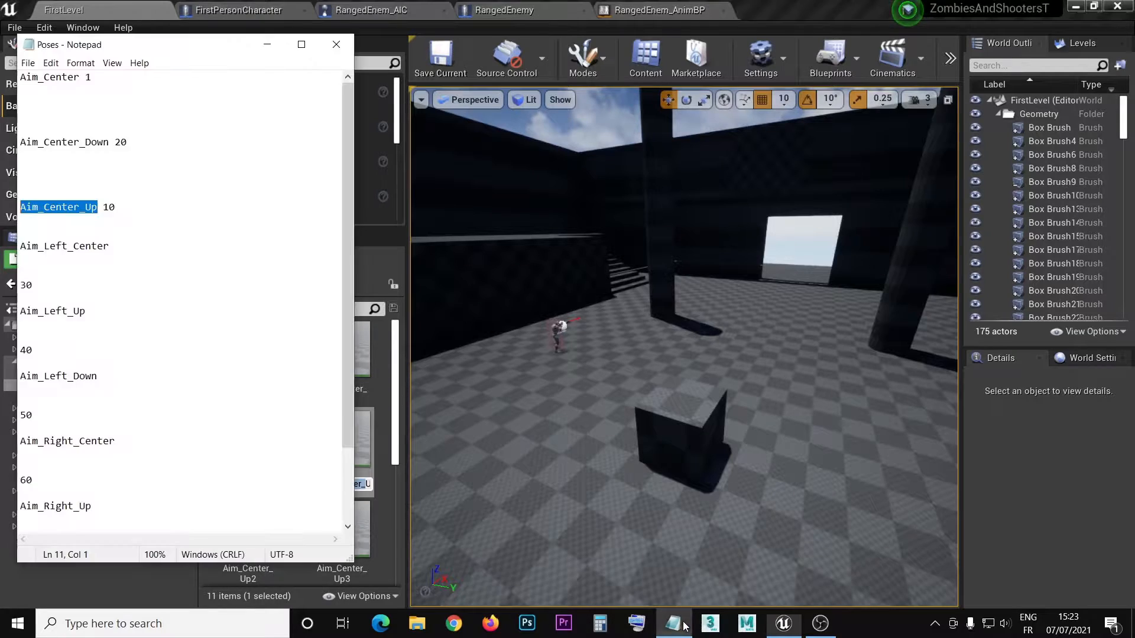
{"action": "left_click_drag", "start_coordinate": [125, 258], "coordinate": [13, 248]}
{"action": "left_click", "coordinate": [133, 260]}
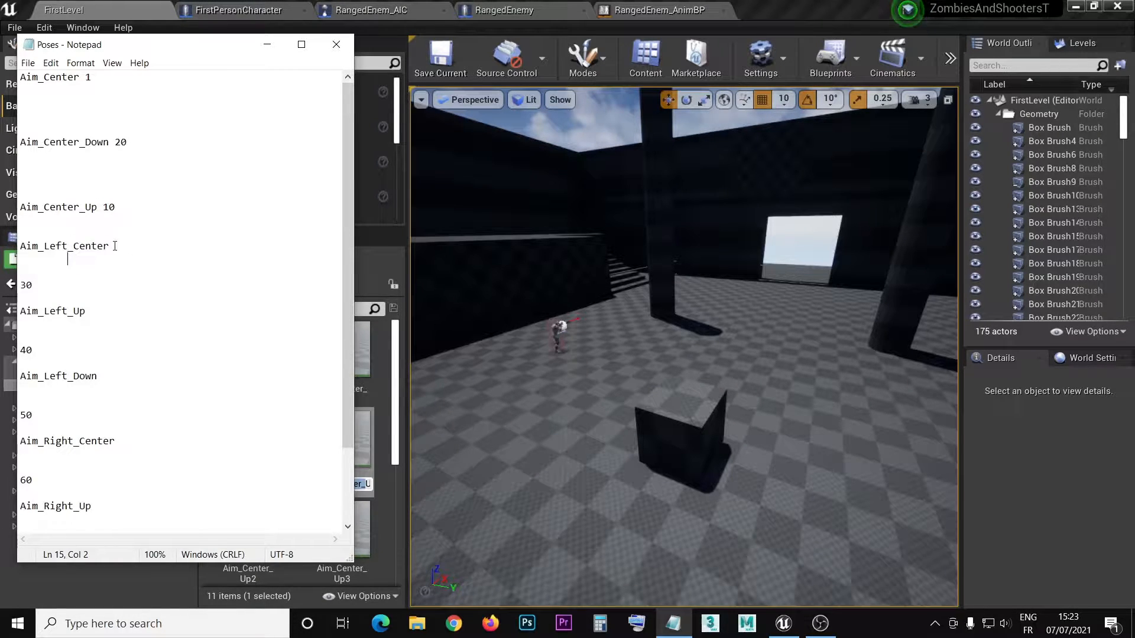
{"action": "left_click_drag", "start_coordinate": [113, 246], "coordinate": [19, 244]}
{"action": "key", "text": "ctrl+c"}
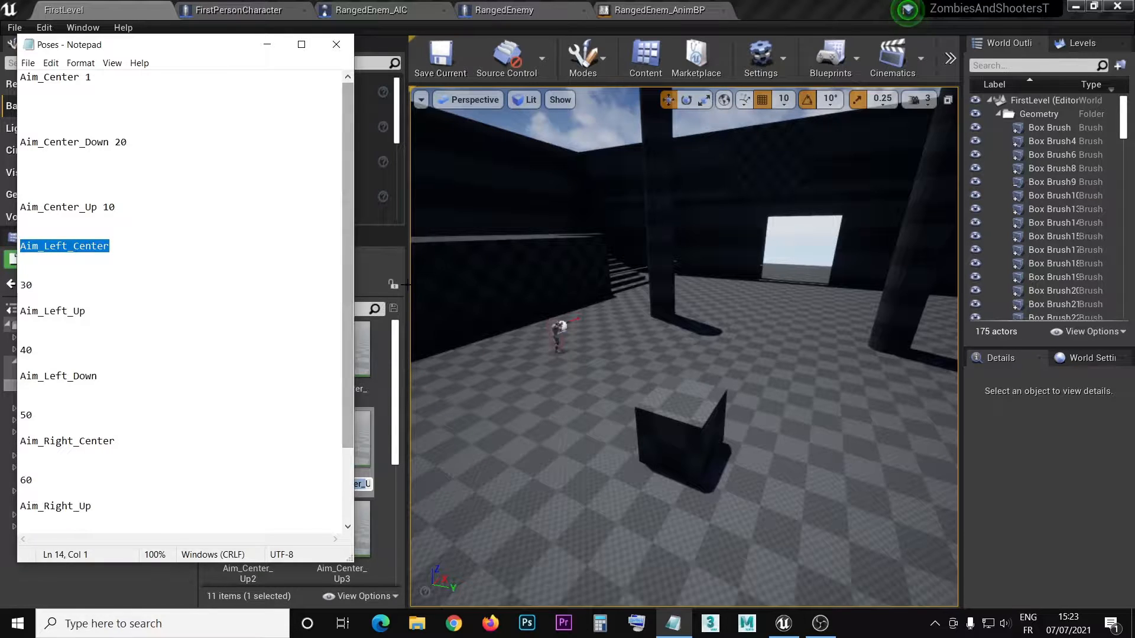
{"action": "left_click", "coordinate": [379, 274]}
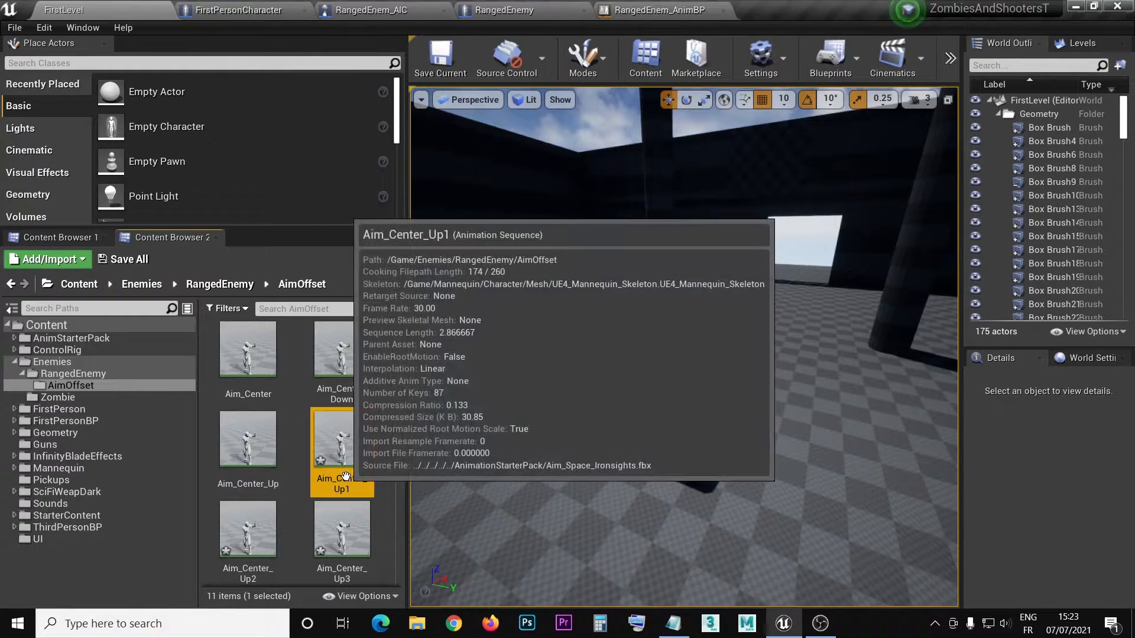
{"action": "left_click", "coordinate": [343, 480]}
{"action": "key", "text": "ctrl+v"}
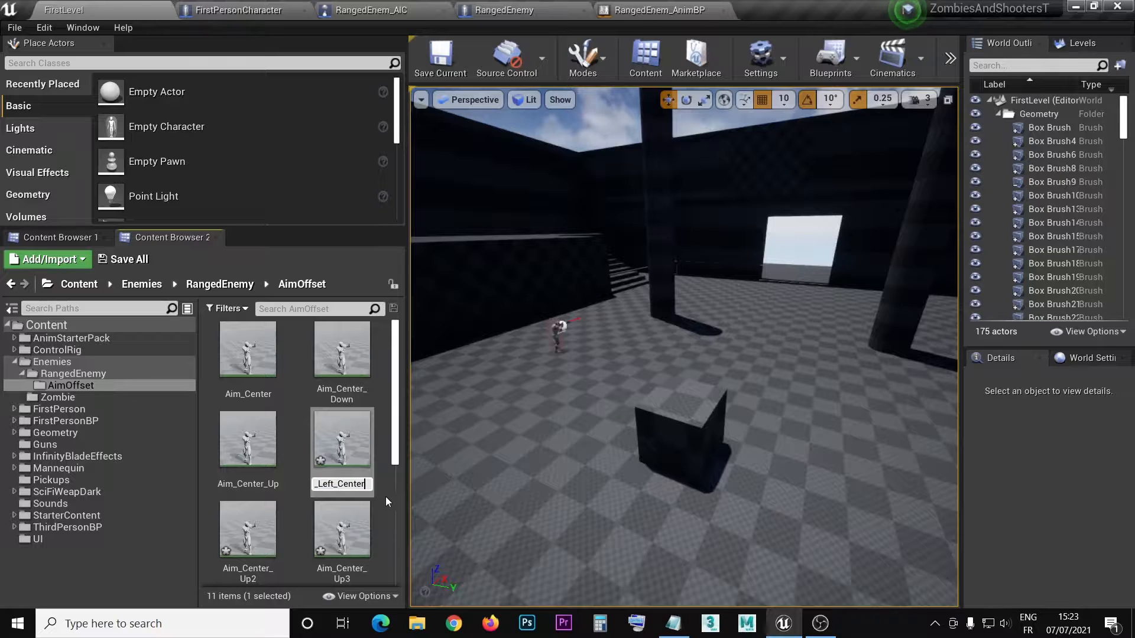
{"action": "key", "text": "Return"}
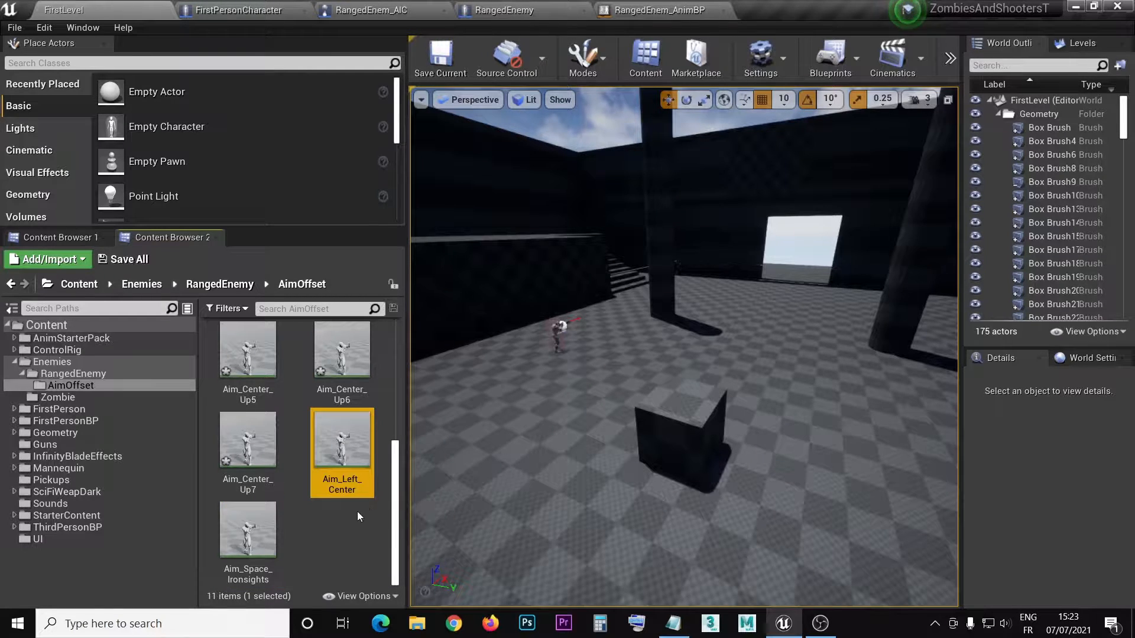
Step: Rename Aim_Center_Up7 to Aim_Left_Up, copying the pose name from the Poses file in Notepad
{"action": "left_click", "coordinate": [673, 623]}
{"action": "left_click_drag", "start_coordinate": [90, 312], "coordinate": [13, 311]}
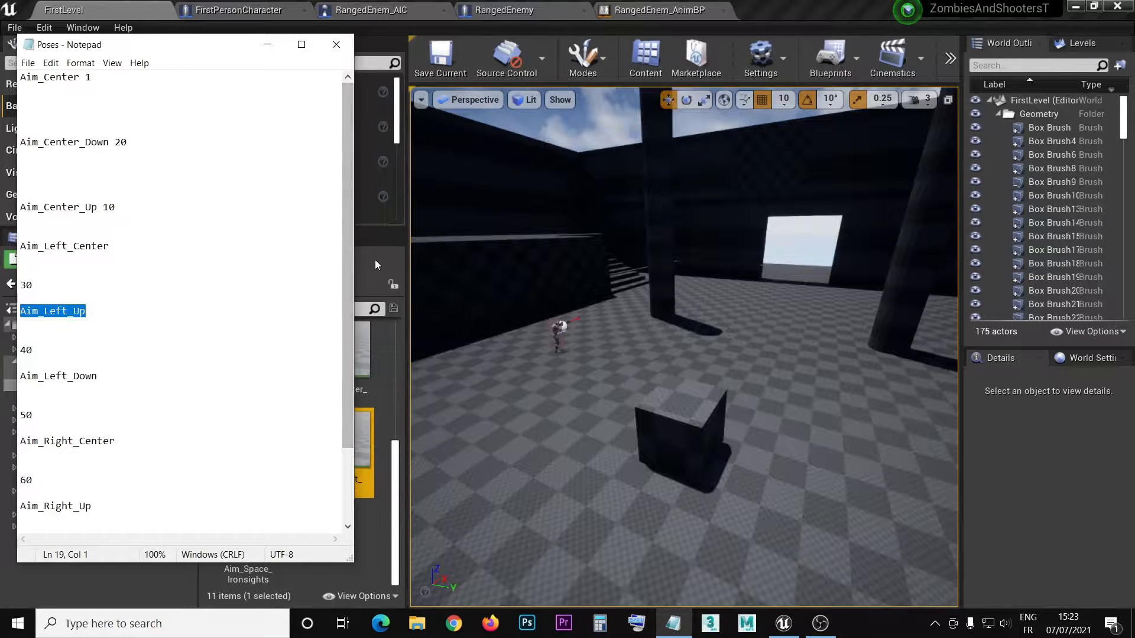
{"action": "left_click", "coordinate": [374, 260]}
{"action": "left_click", "coordinate": [256, 478]}
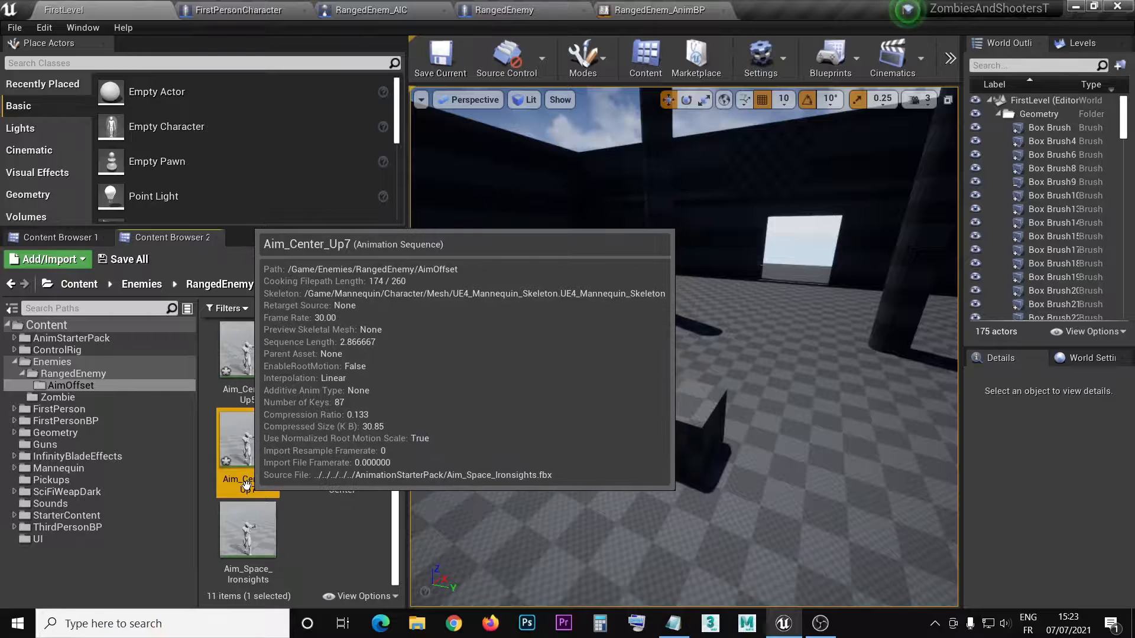
{"action": "left_click", "coordinate": [247, 485]}
{"action": "type", "text": "Aim_Left_Up"}
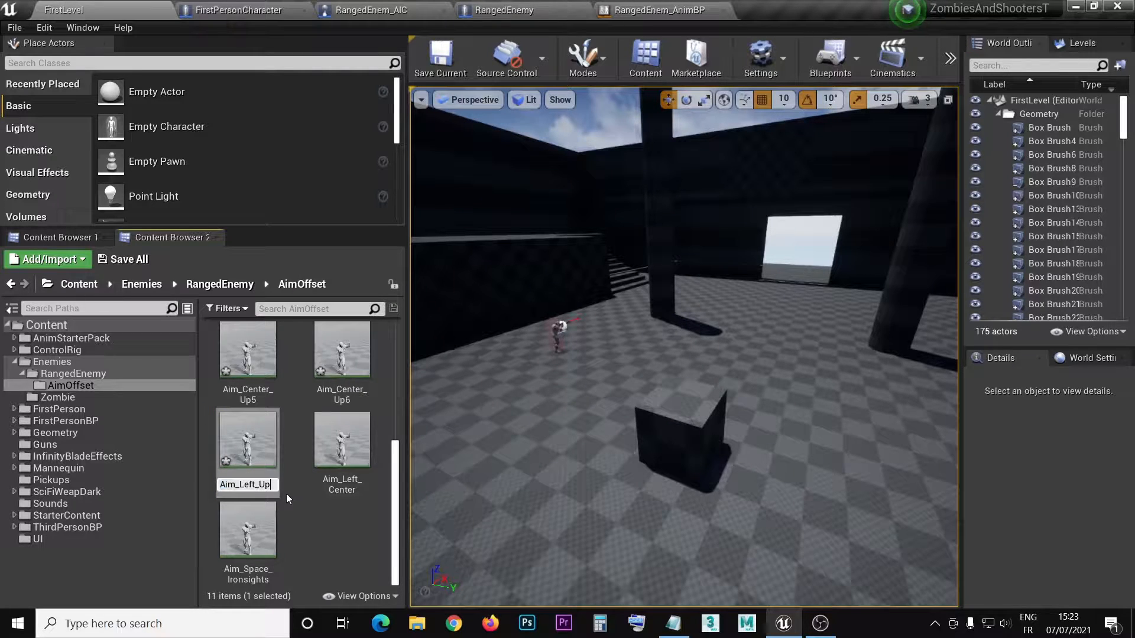
{"action": "key", "text": "Return"}
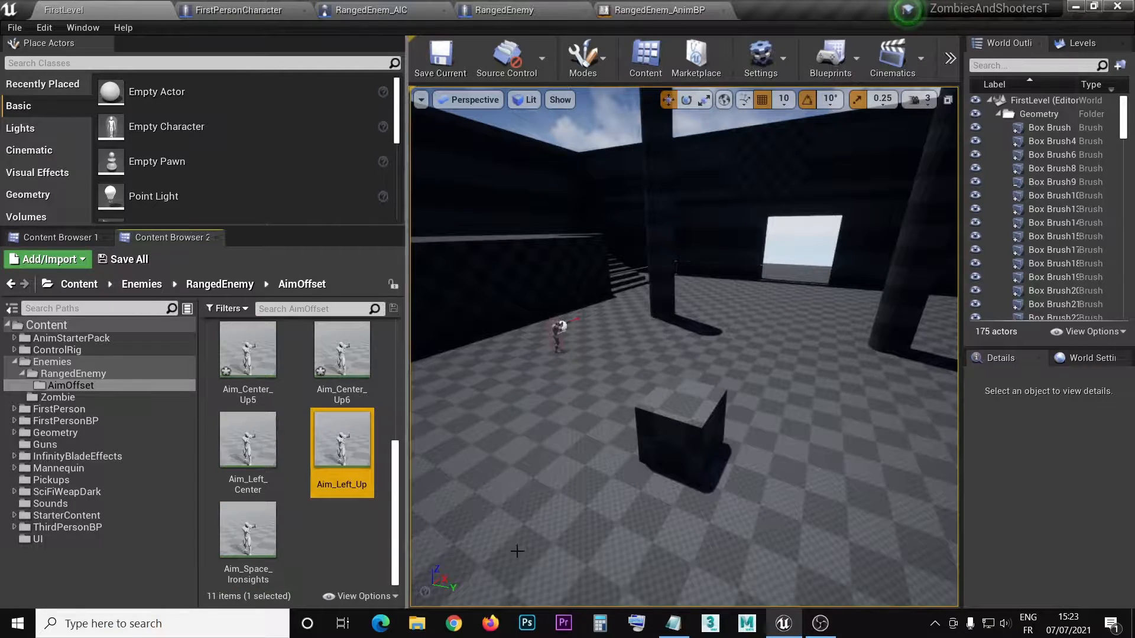
Step: Rename Aim_Center_Up6 to Aim_Left_Down, using the pose name copied from the Poses file in Notepad
{"action": "left_click", "coordinate": [679, 624]}
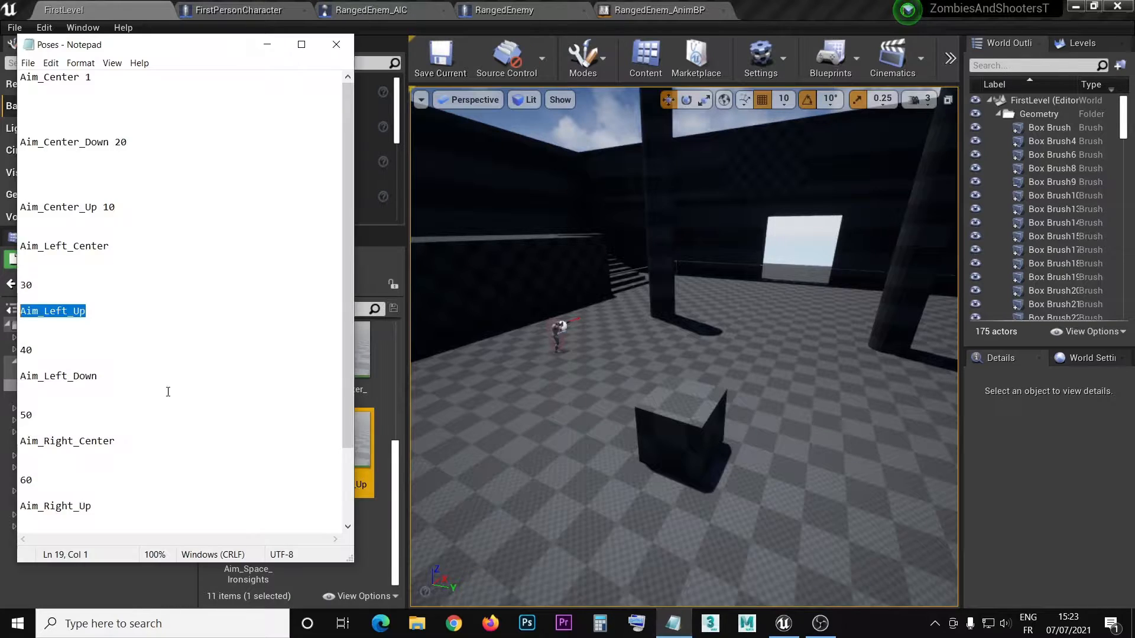
{"action": "left_click_drag", "start_coordinate": [100, 377], "coordinate": [14, 375]}
{"action": "key", "text": "ctrl+c"}
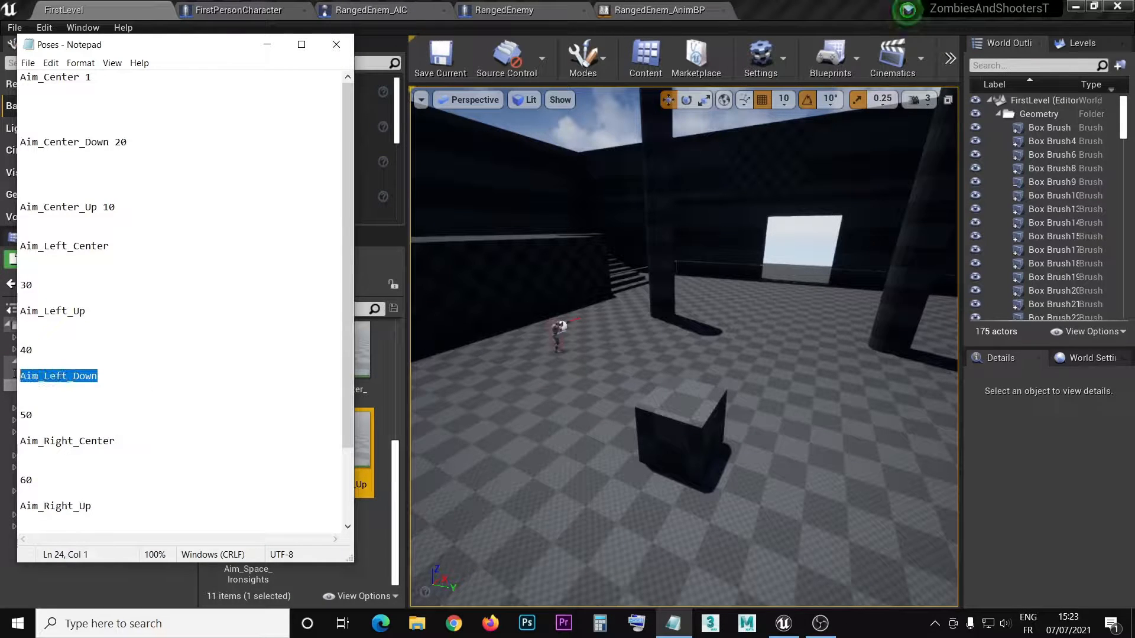
{"action": "left_click", "coordinate": [363, 268]}
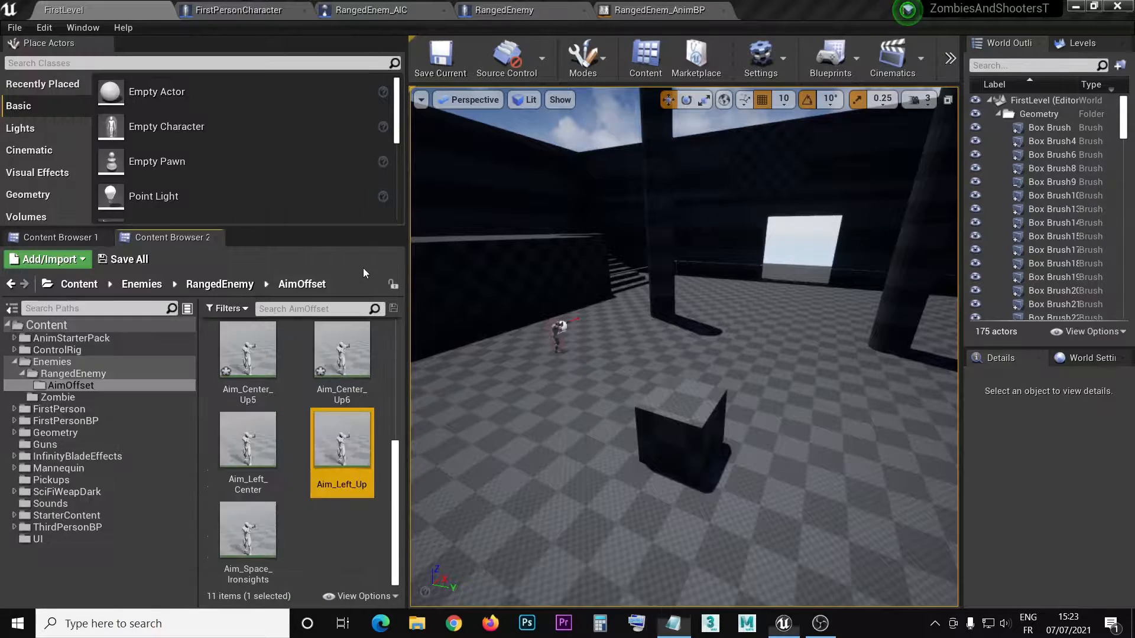
{"action": "left_click", "coordinate": [343, 355]}
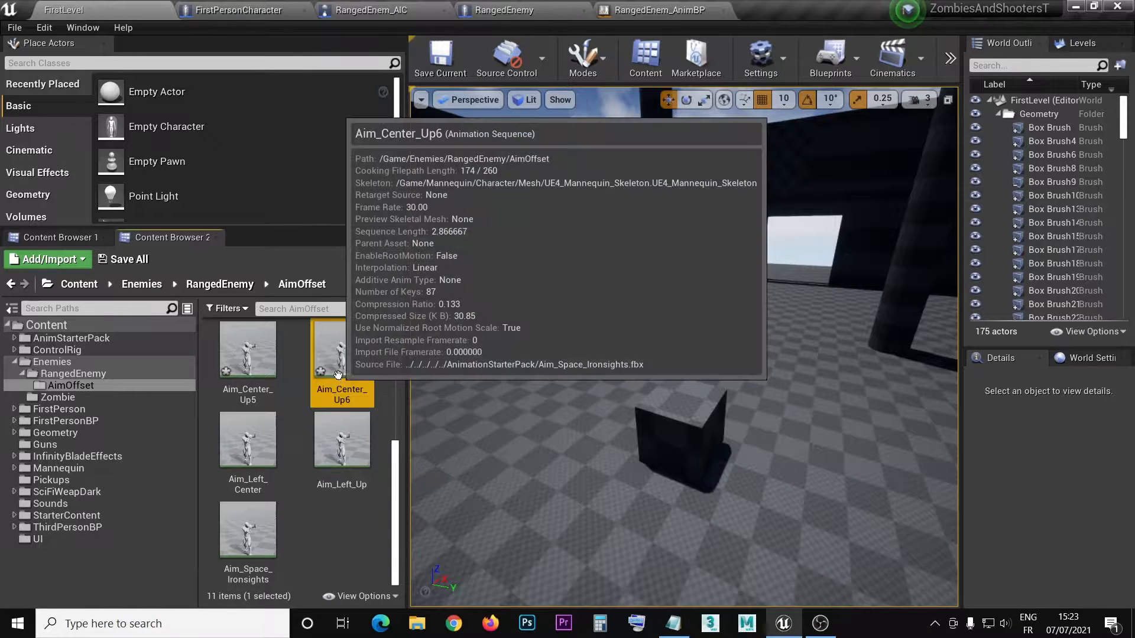
{"action": "left_click", "coordinate": [366, 397]}
{"action": "key", "text": "ctrl+v"}
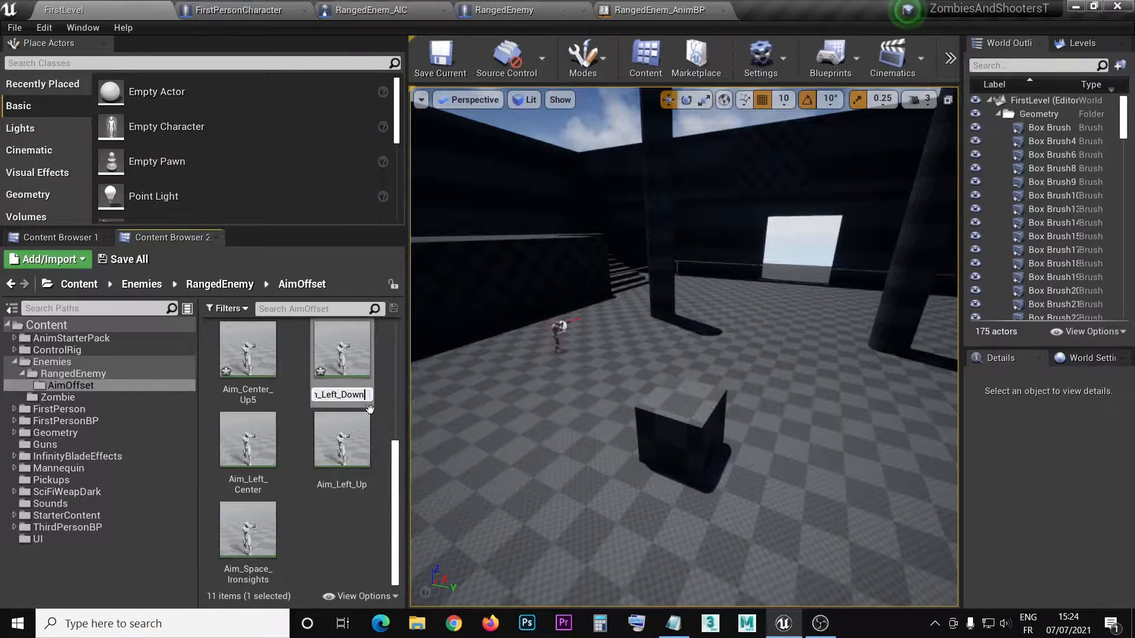
{"action": "key", "text": "Return"}
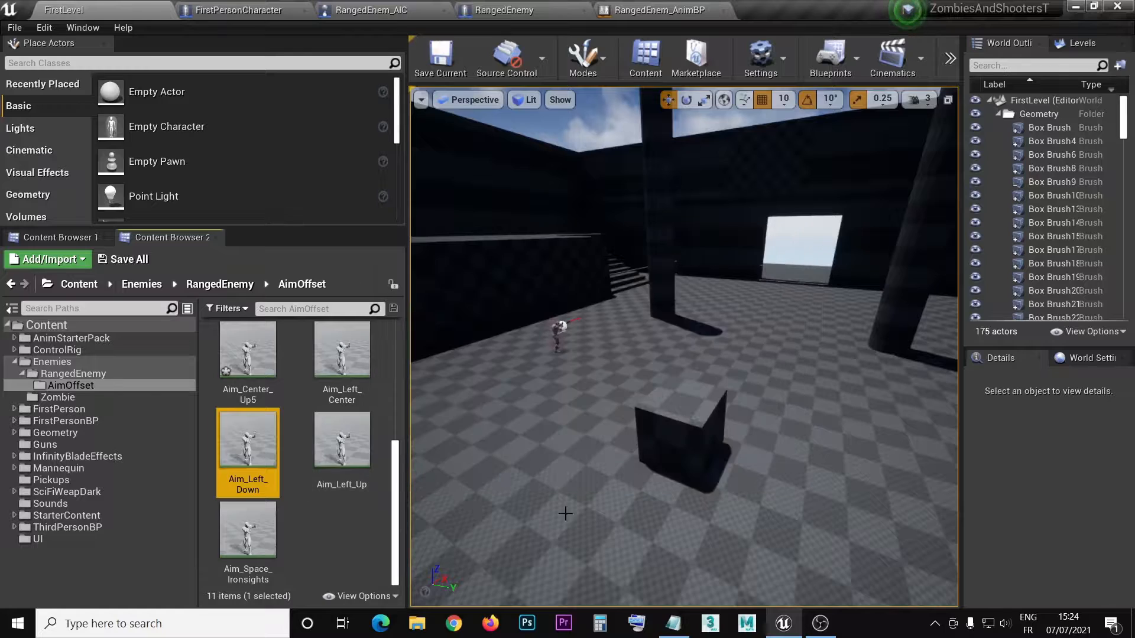
Step: Rename Aim_Center_Up5 to Aim_Right_Center, using the pose name copied from the Poses file in Notepad
{"action": "left_click", "coordinate": [639, 623]}
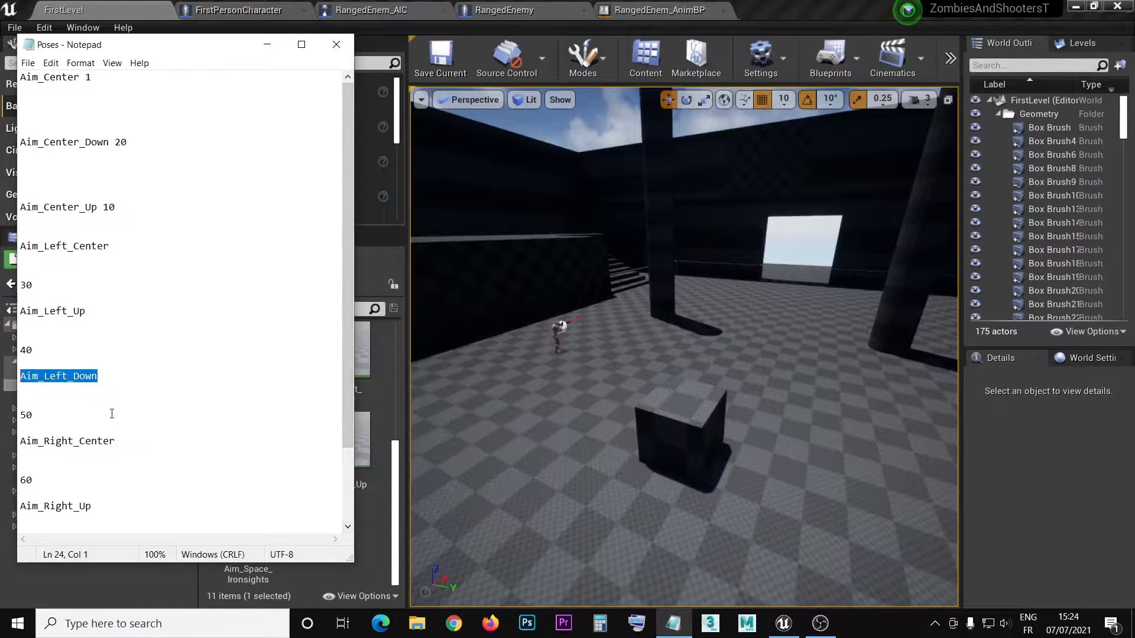
{"action": "scroll", "coordinate": [118, 390], "scroll_direction": "down", "scroll_amount": 2}
{"action": "left_click_drag", "start_coordinate": [117, 362], "coordinate": [2, 363]}
{"action": "key", "text": "ctrl+c"}
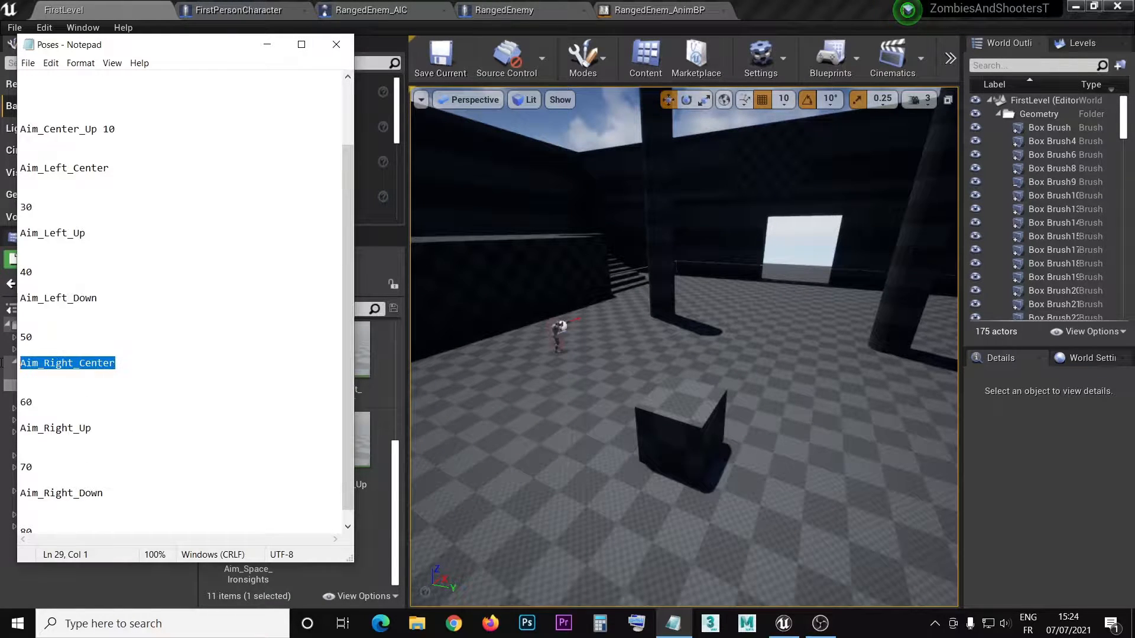
{"action": "left_click", "coordinate": [375, 261]}
{"action": "left_click", "coordinate": [266, 390]}
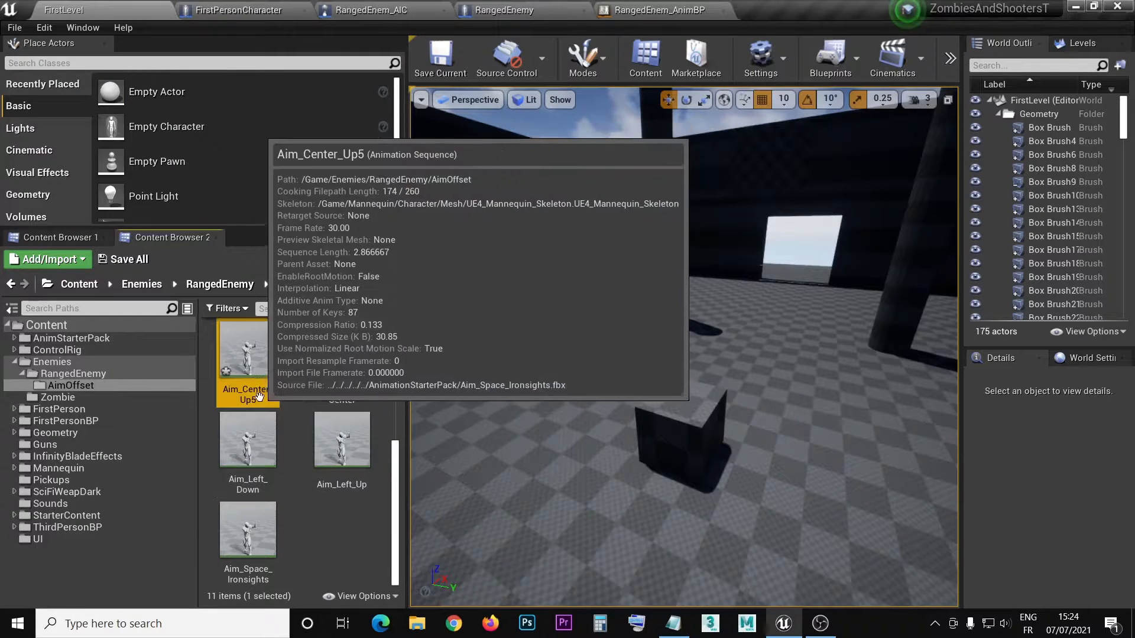
{"action": "left_click", "coordinate": [274, 400]}
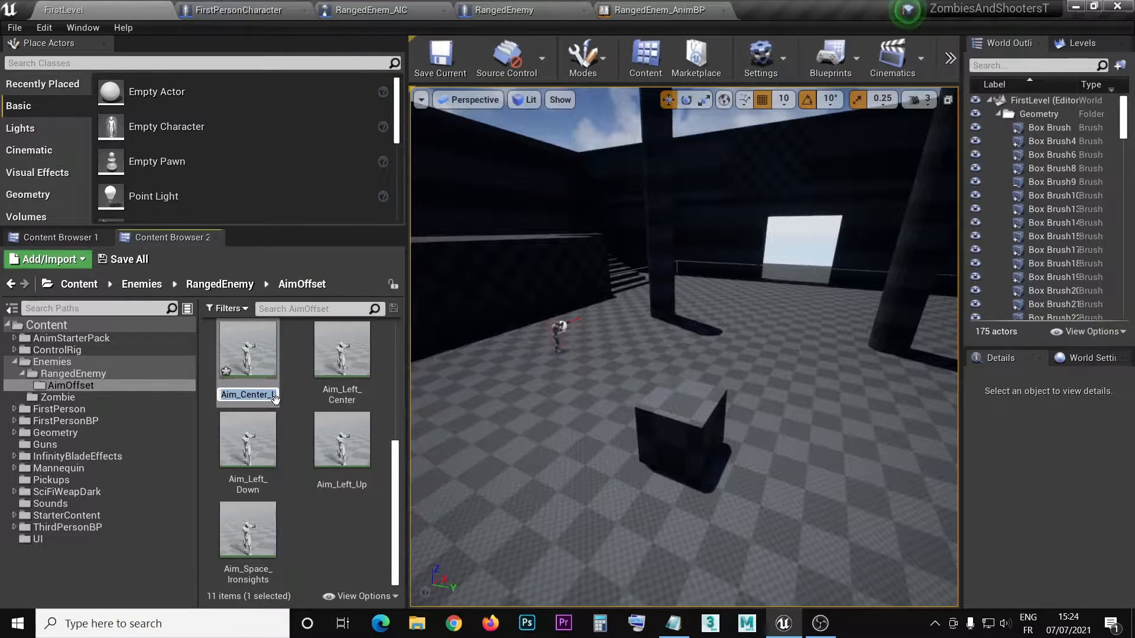
{"action": "key", "text": "ctrl+v"}
{"action": "key", "text": "Return"}
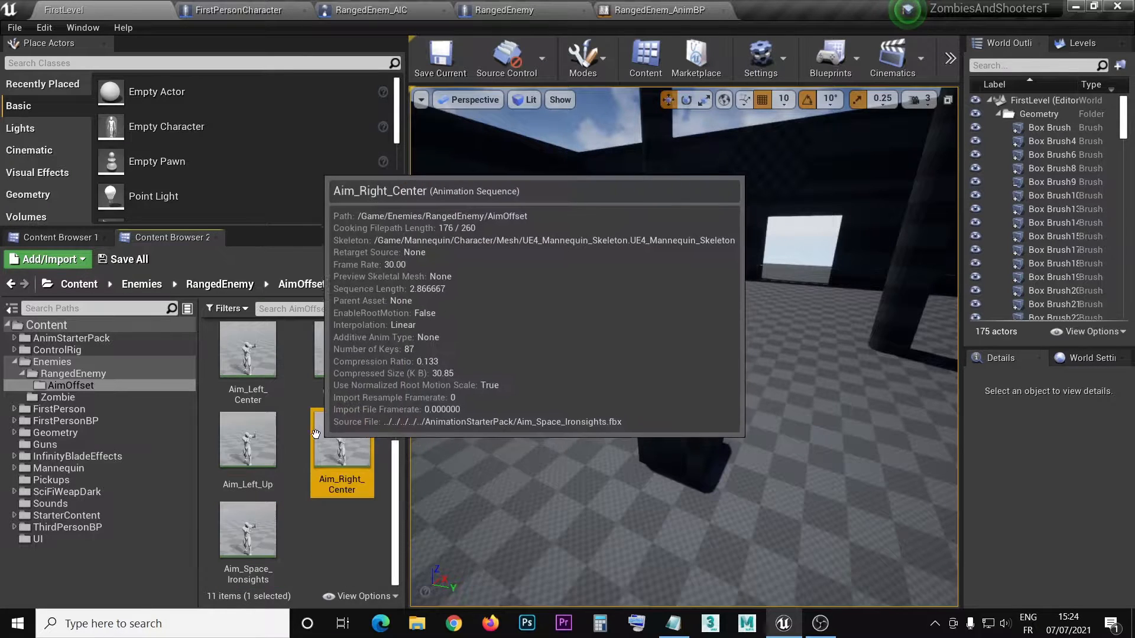
Step: Rename Aim_Center_Up4 to Aim_Right_Up, using the pose name copied from the Poses file in Notepad
{"action": "scroll", "coordinate": [297, 478], "scroll_direction": "up", "scroll_amount": 2}
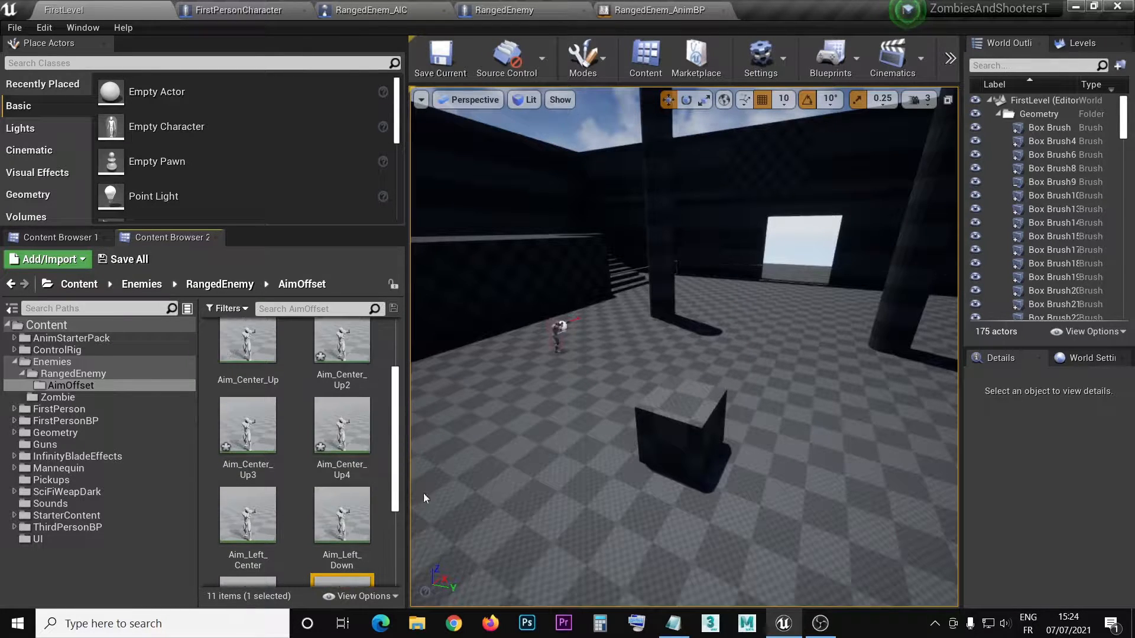
{"action": "left_click", "coordinate": [659, 629]}
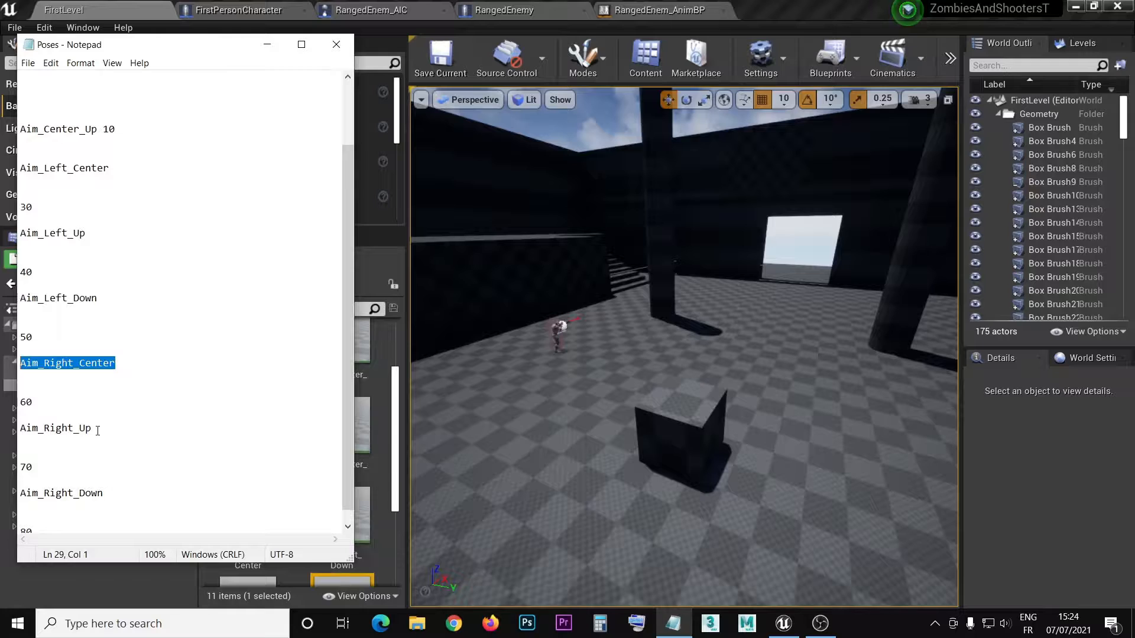
{"action": "left_click_drag", "start_coordinate": [94, 428], "coordinate": [18, 428]}
{"action": "key", "text": "ctrl+c"}
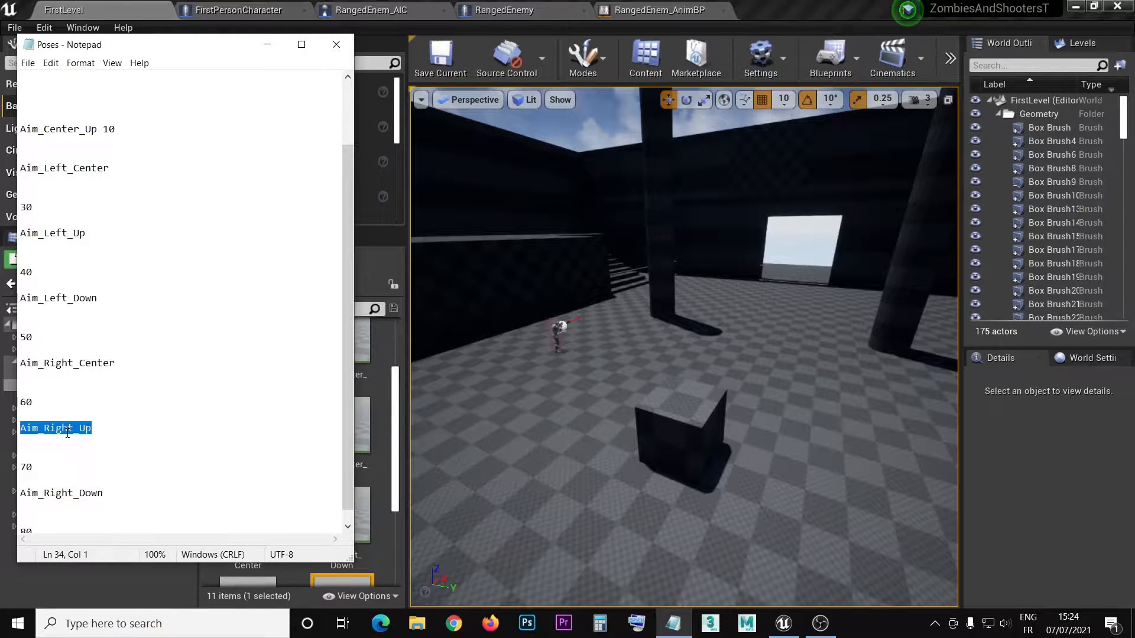
{"action": "left_click", "coordinate": [375, 266]}
{"action": "left_click", "coordinate": [360, 460]}
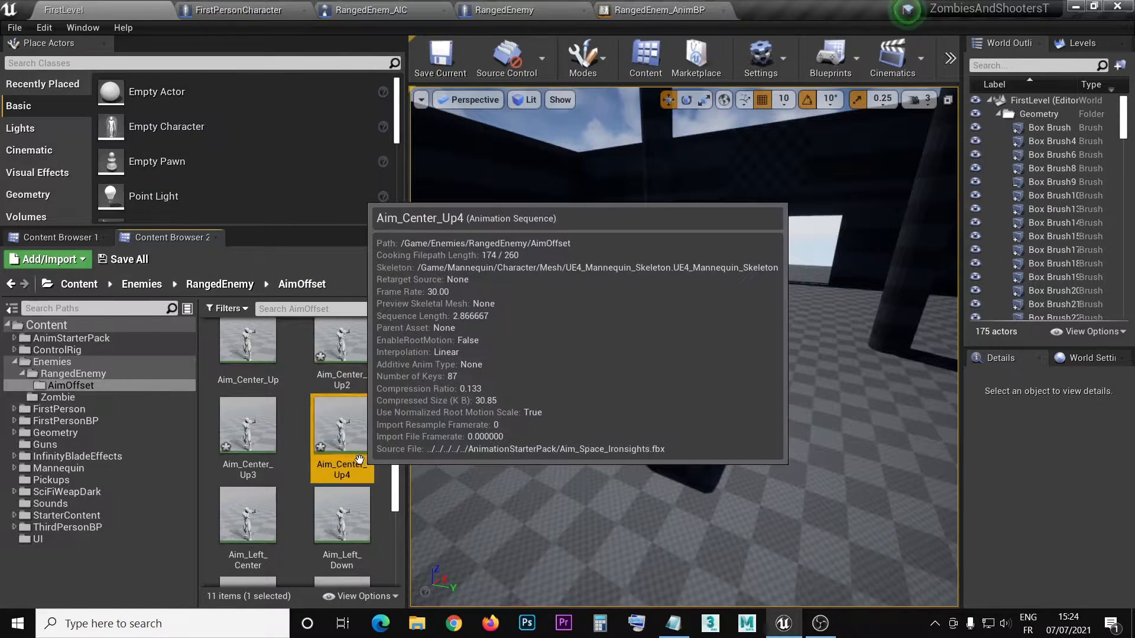
{"action": "key", "text": "F2"}
{"action": "key", "text": "ctrl+v"}
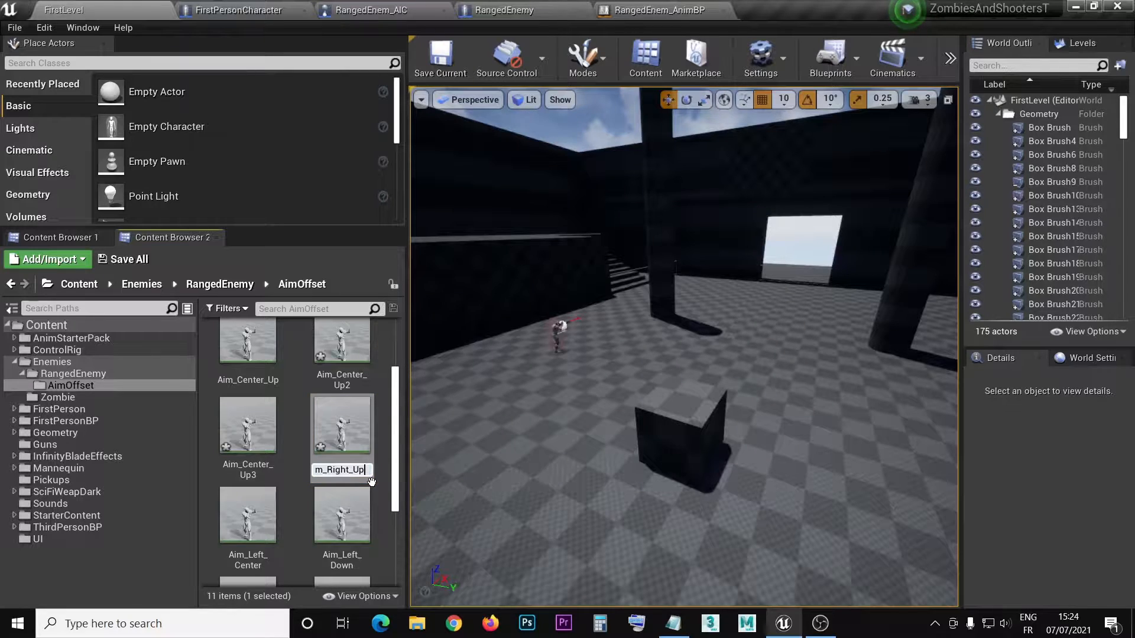
{"action": "key", "text": "Return"}
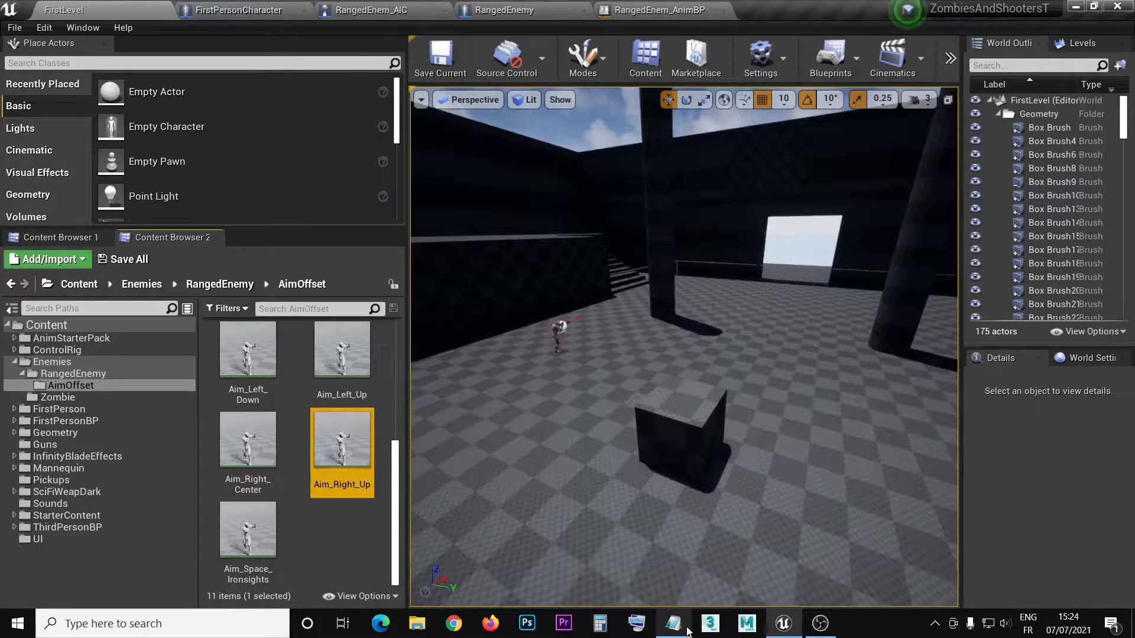
Step: Rename Aim_Center_Up3 to Aim_Right_Down, copying the pose name from the Poses file in Notepad
{"action": "left_click", "coordinate": [673, 624]}
{"action": "scroll", "coordinate": [122, 475], "scroll_direction": "down", "scroll_amount": 1}
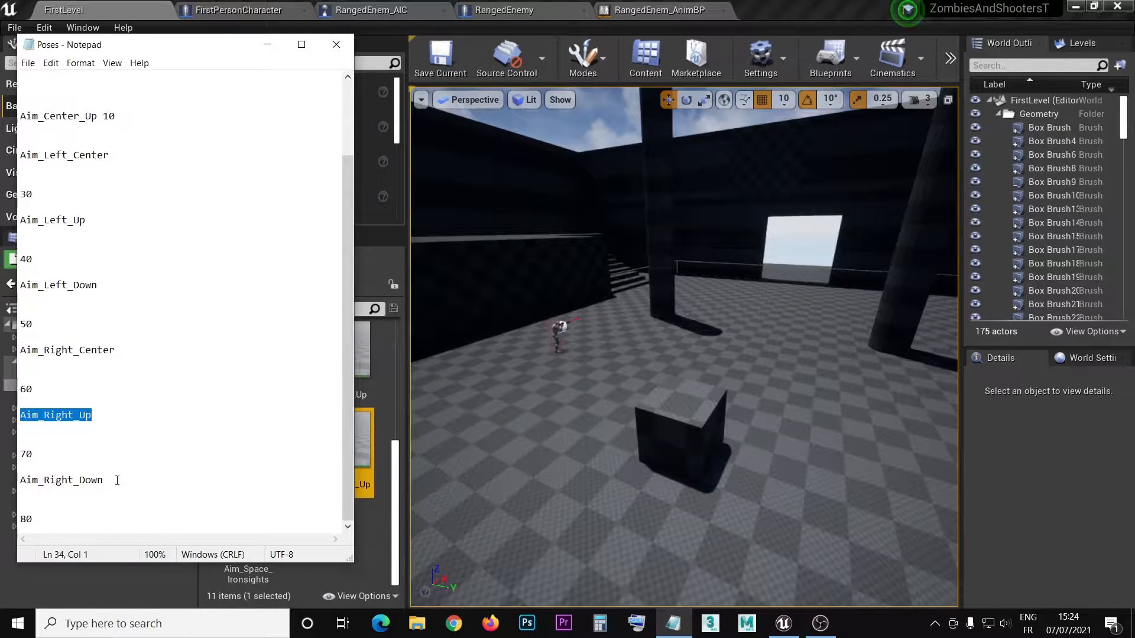
{"action": "left_click_drag", "start_coordinate": [117, 481], "coordinate": [20, 483]}
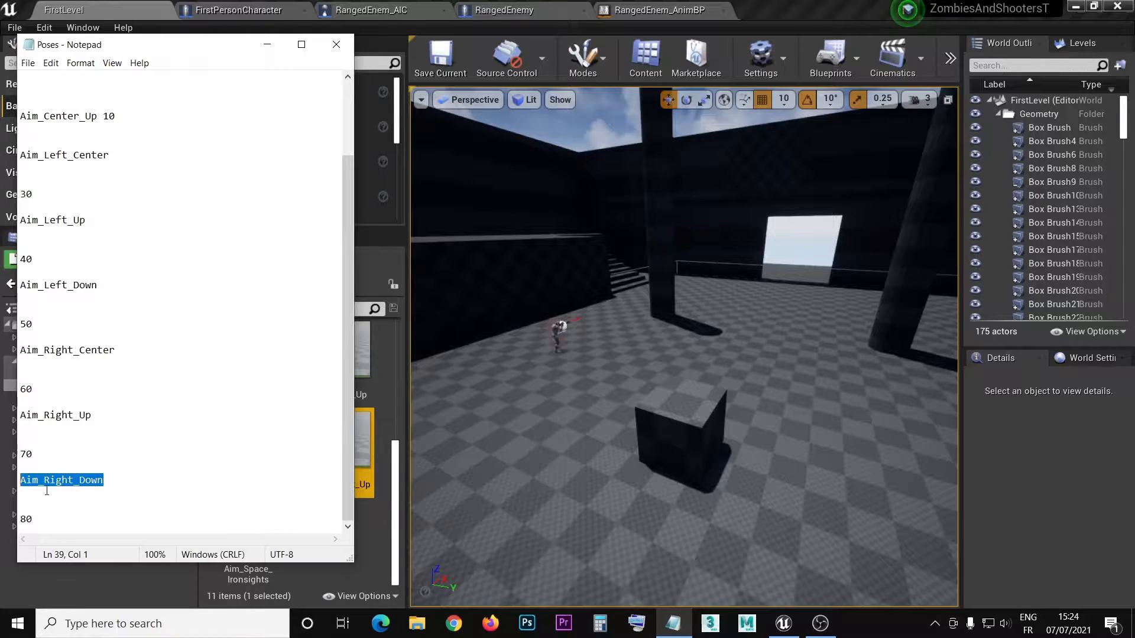
{"action": "left_click", "coordinate": [377, 245]}
{"action": "scroll", "coordinate": [257, 434], "scroll_direction": "up", "scroll_amount": 3}
{"action": "left_click", "coordinate": [259, 467]}
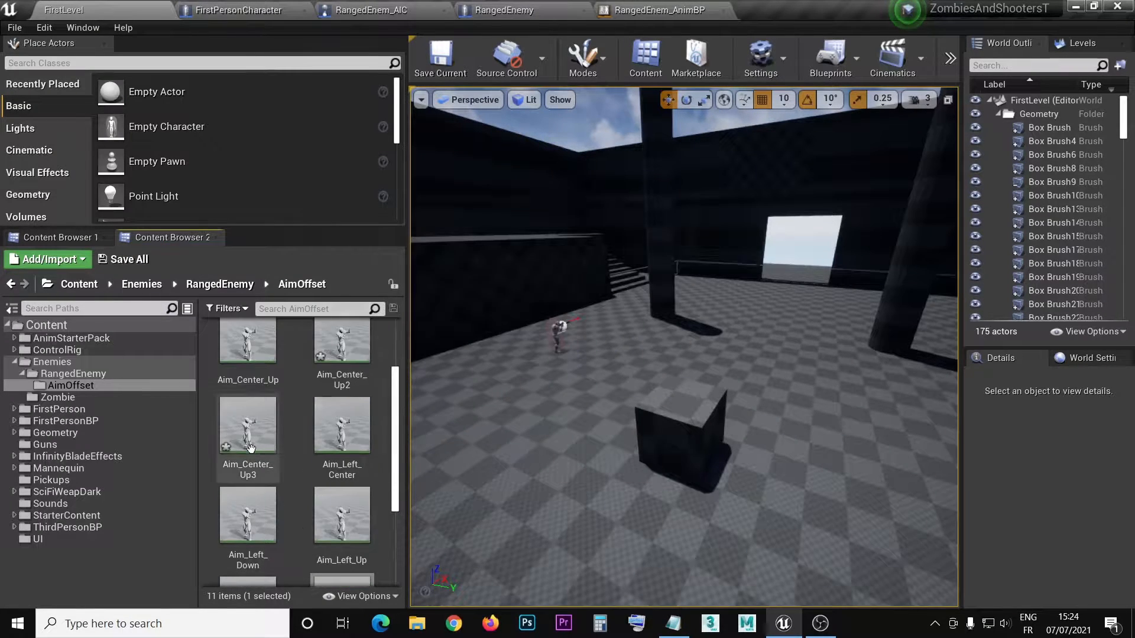
{"action": "key", "text": "F2"}
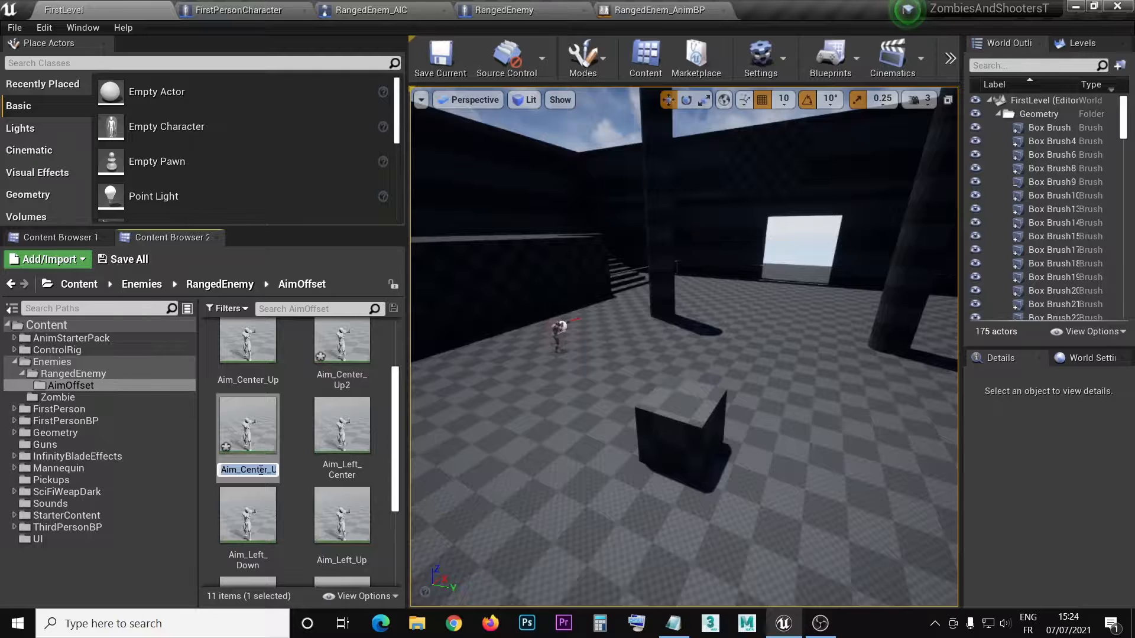
{"action": "key", "text": "ctrl+v"}
{"action": "key", "text": "Return"}
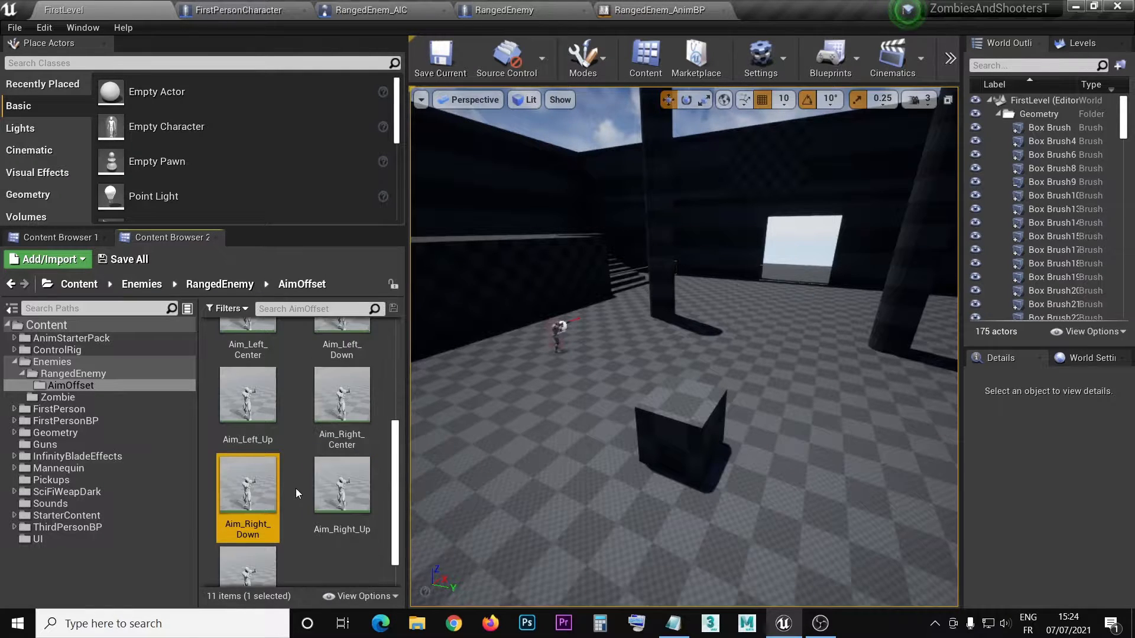
Step: Review the center, left and right pose copies in the AimOffset folder for any surplus animation
{"action": "scroll", "coordinate": [369, 556], "scroll_direction": "up", "scroll_amount": 3}
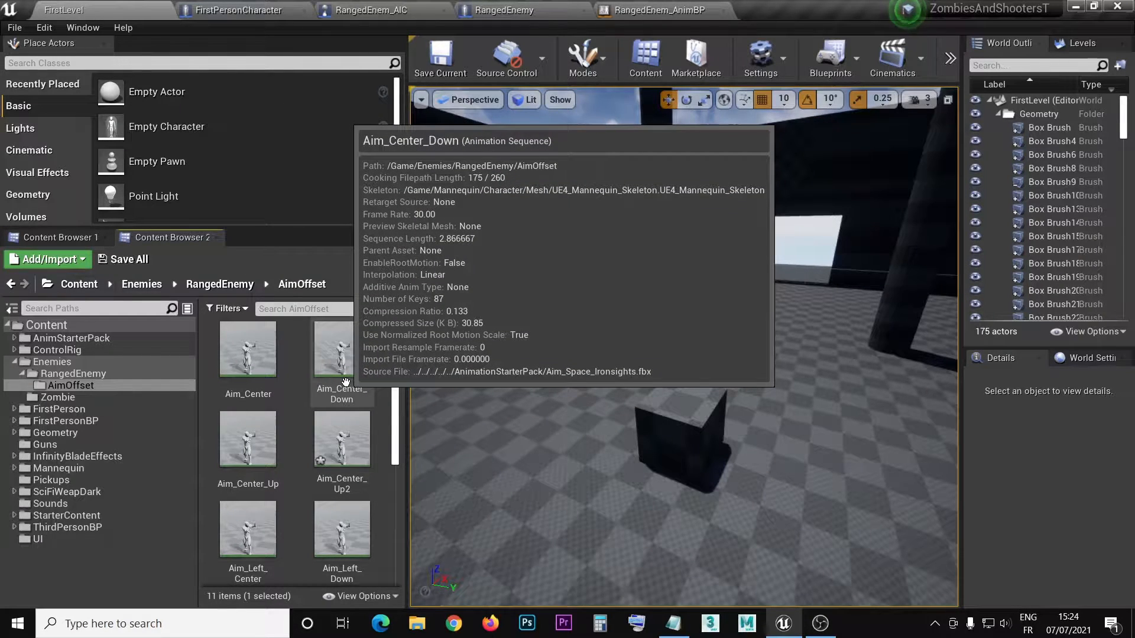
{"action": "scroll", "coordinate": [326, 509], "scroll_direction": "down", "scroll_amount": 2}
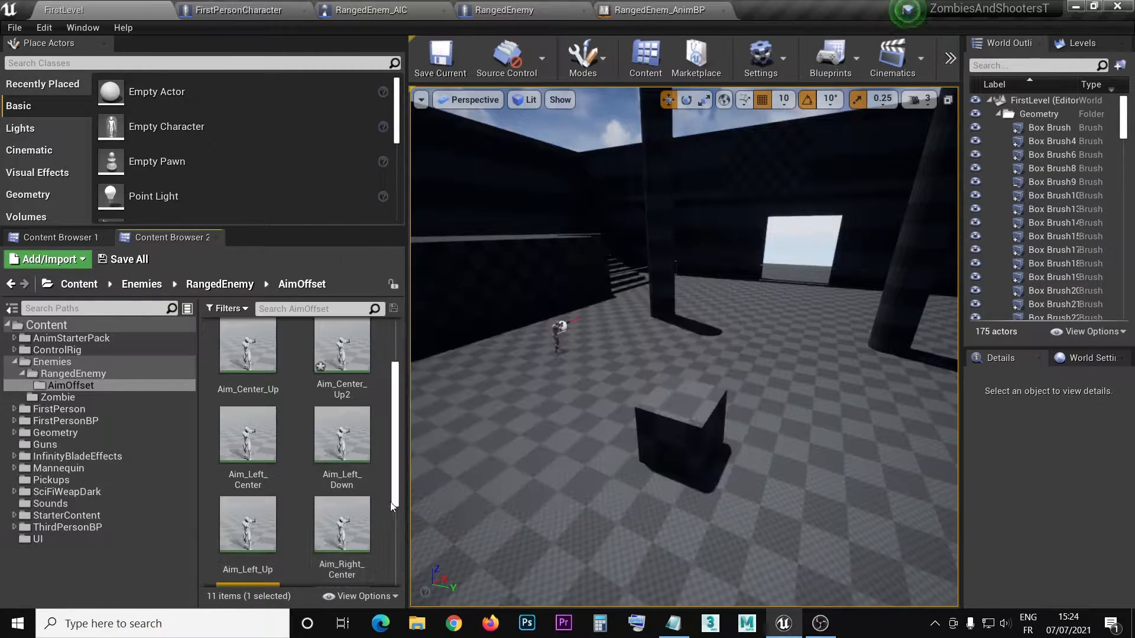
{"action": "scroll", "coordinate": [388, 502], "scroll_direction": "down", "scroll_amount": 1}
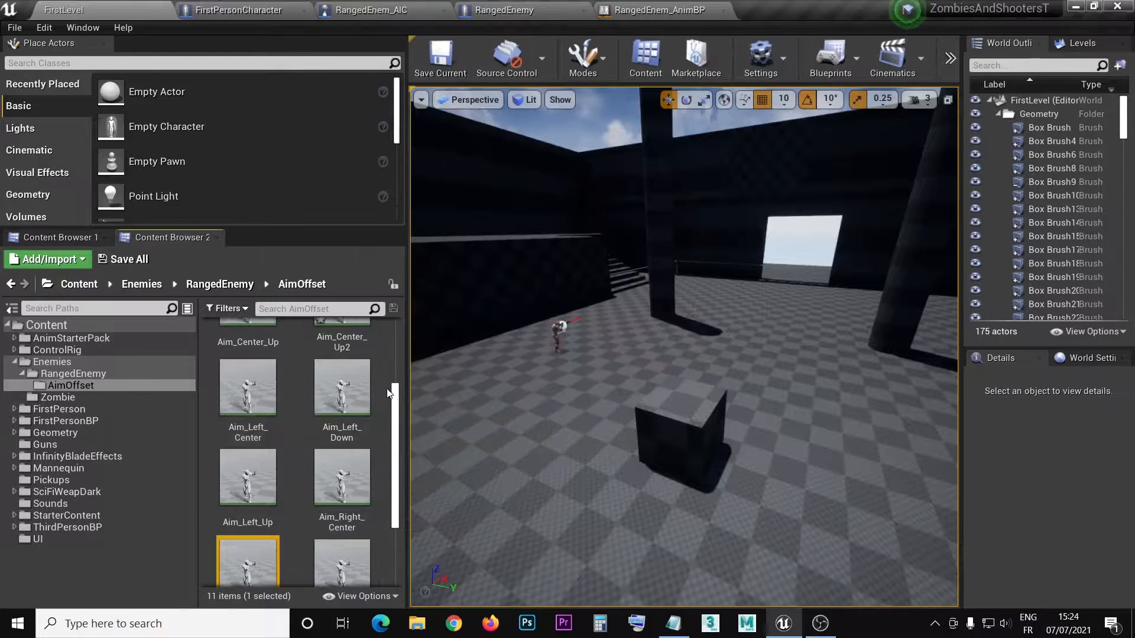
{"action": "scroll", "coordinate": [374, 486], "scroll_direction": "down", "scroll_amount": 1}
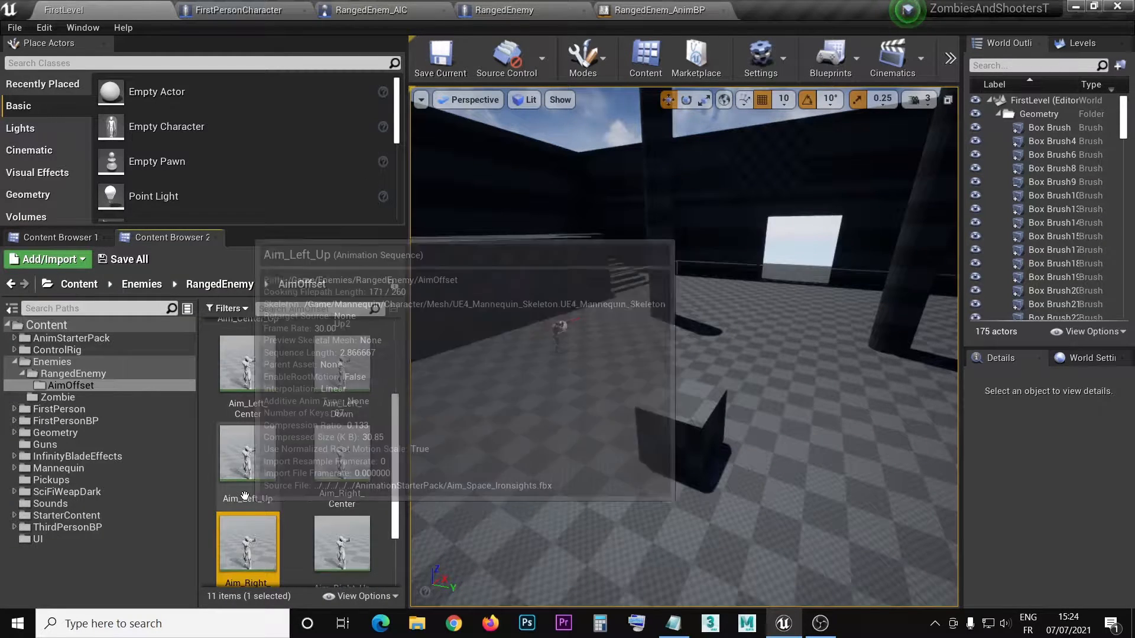
{"action": "scroll", "coordinate": [297, 502], "scroll_direction": "down", "scroll_amount": 2}
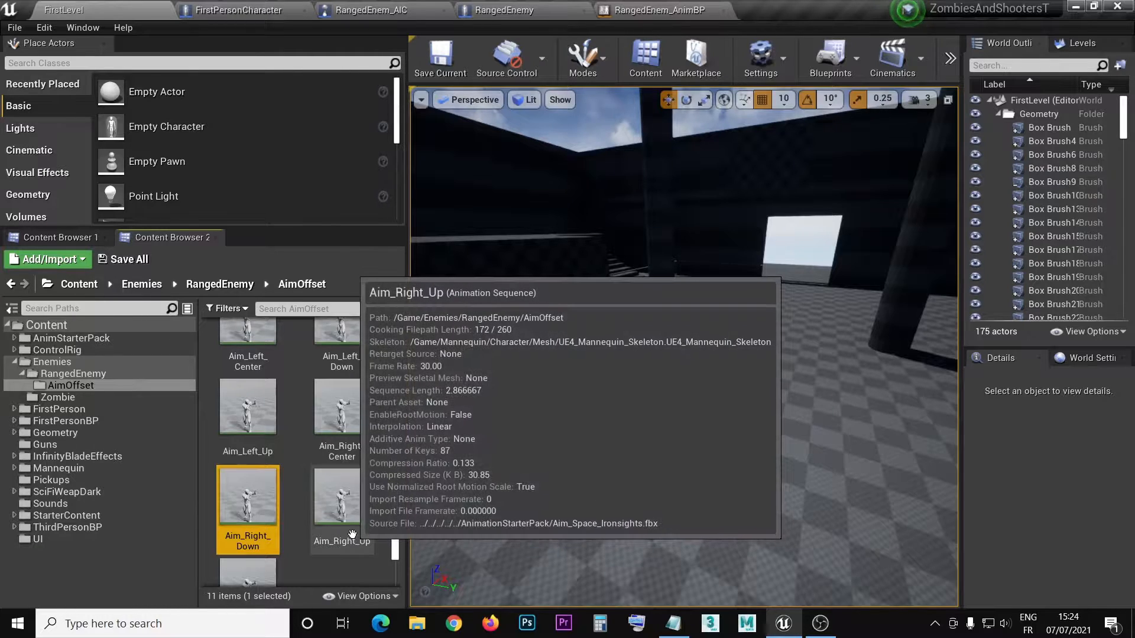
{"action": "scroll", "coordinate": [350, 533], "scroll_direction": "down", "scroll_amount": 2}
{"action": "scroll", "coordinate": [350, 532], "scroll_direction": "up", "scroll_amount": 5}
{"action": "scroll", "coordinate": [350, 534], "scroll_direction": "up", "scroll_amount": 3}
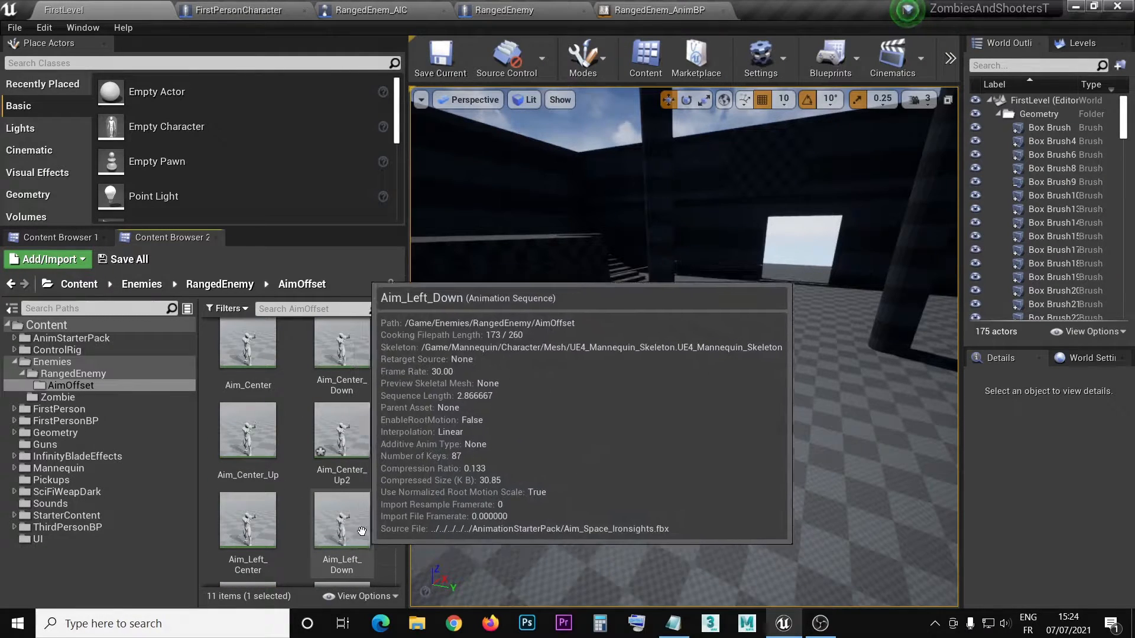
Step: Delete the surplus Aim_Center_Up2 animation from the AimOffset folder
{"action": "left_click", "coordinate": [350, 480]}
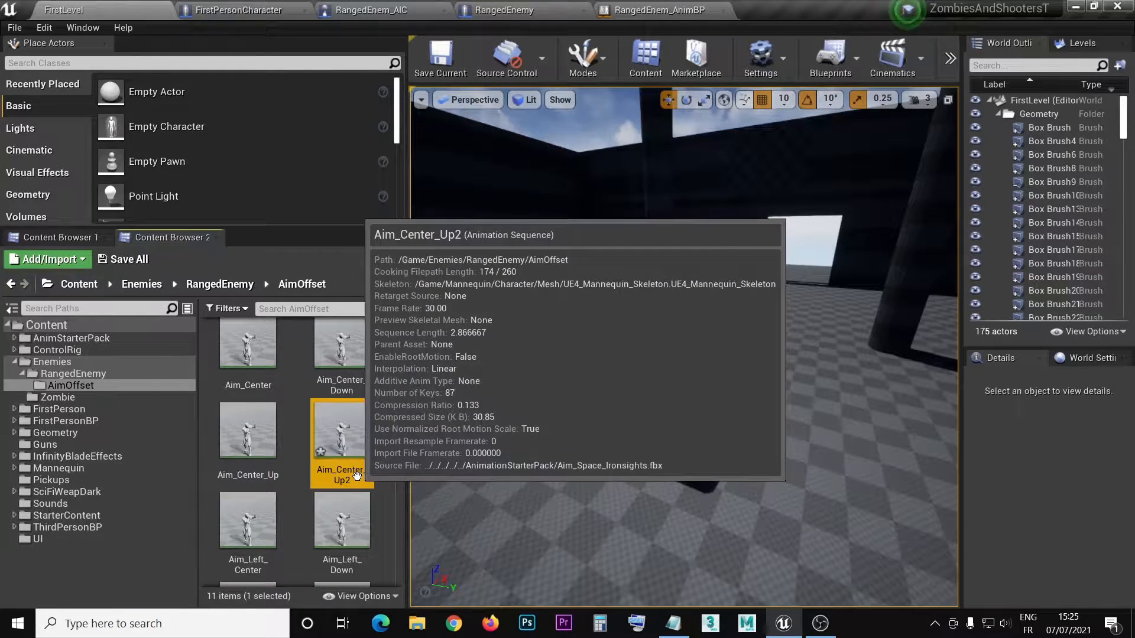
{"action": "key", "text": "Delete"}
{"action": "left_click", "coordinate": [416, 548]}
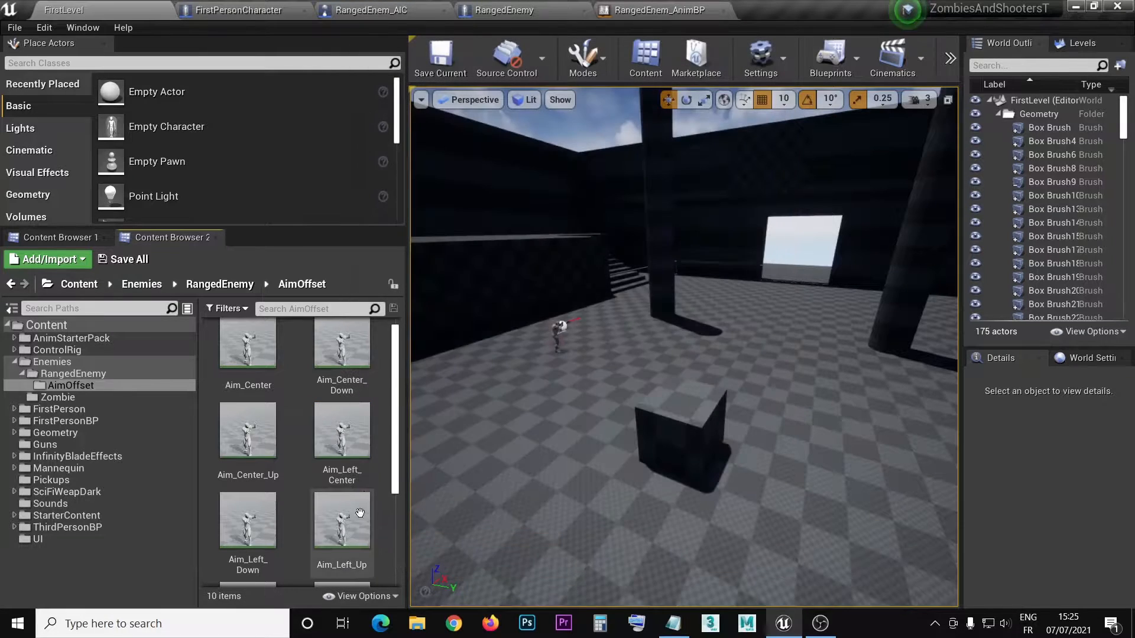
Step: Open the Aim_Center animation, pause its preview and move the playhead to frame 0
{"action": "scroll", "coordinate": [386, 453], "scroll_direction": "up", "scroll_amount": 1}
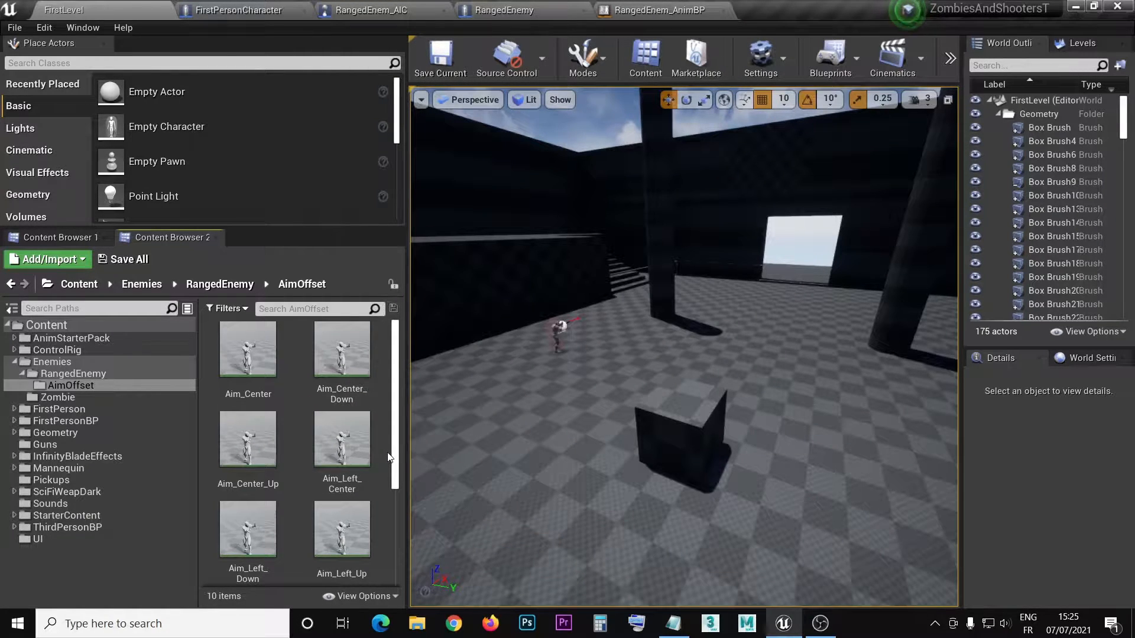
{"action": "scroll", "coordinate": [385, 454], "scroll_direction": "down", "scroll_amount": 3}
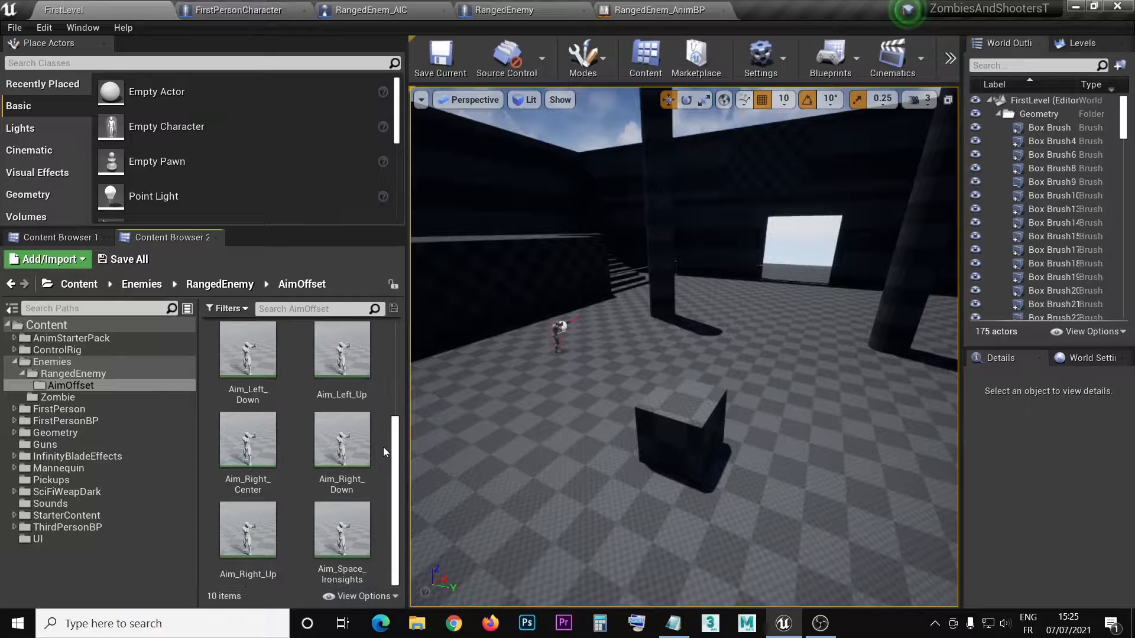
{"action": "scroll", "coordinate": [383, 447], "scroll_direction": "up", "scroll_amount": 3}
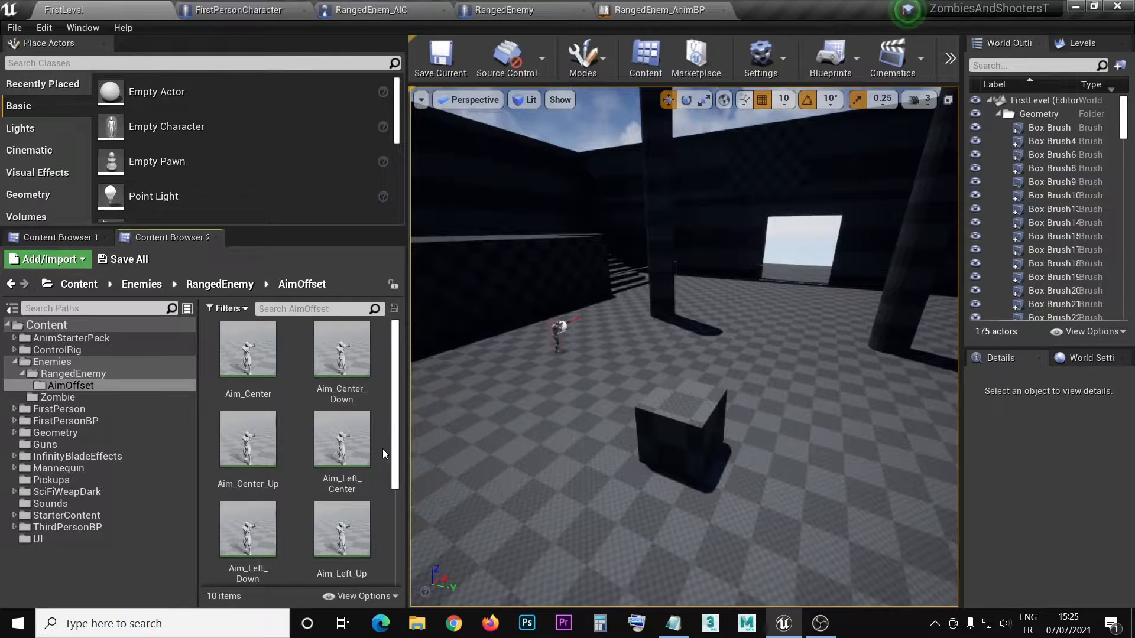
{"action": "mouse_move", "coordinate": [239, 349]}
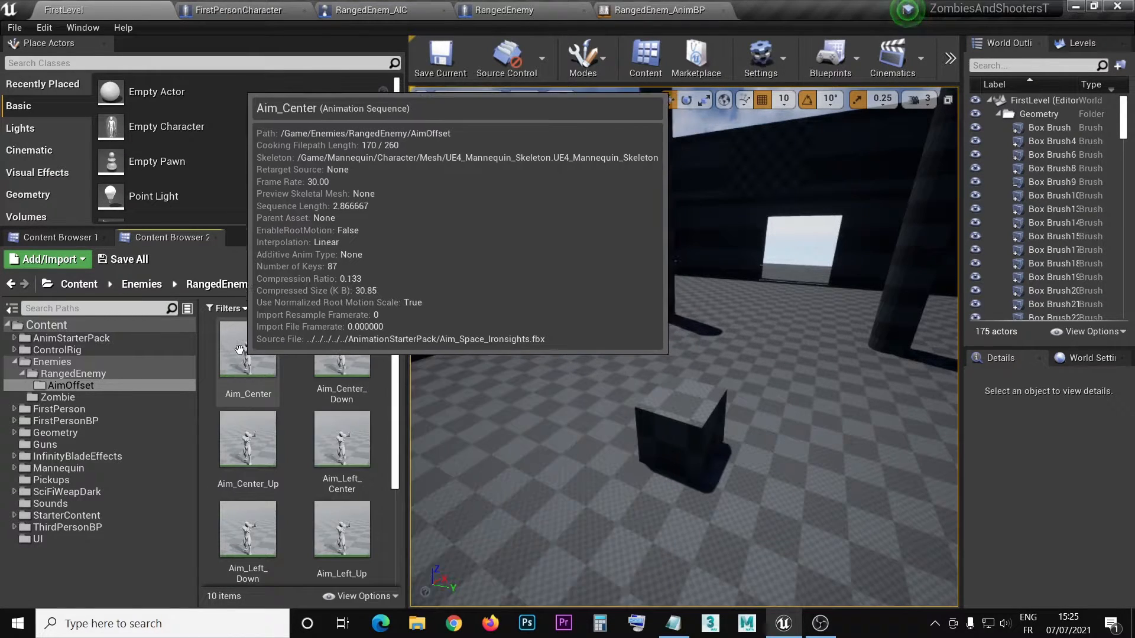
{"action": "double_click", "coordinate": [239, 349]}
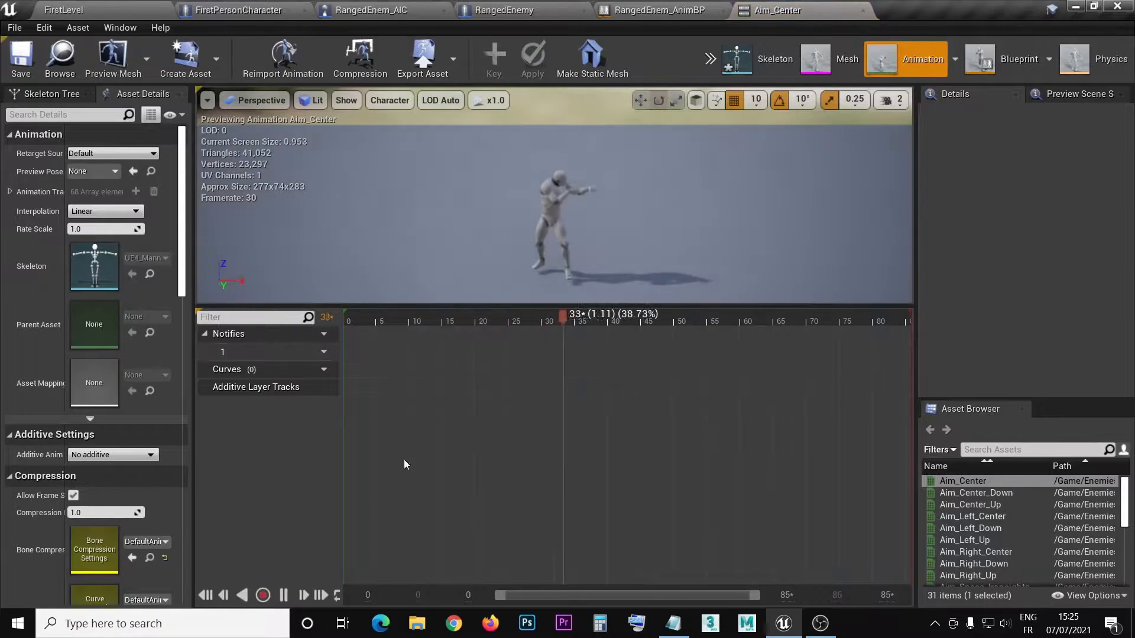
{"action": "left_click", "coordinate": [283, 594]}
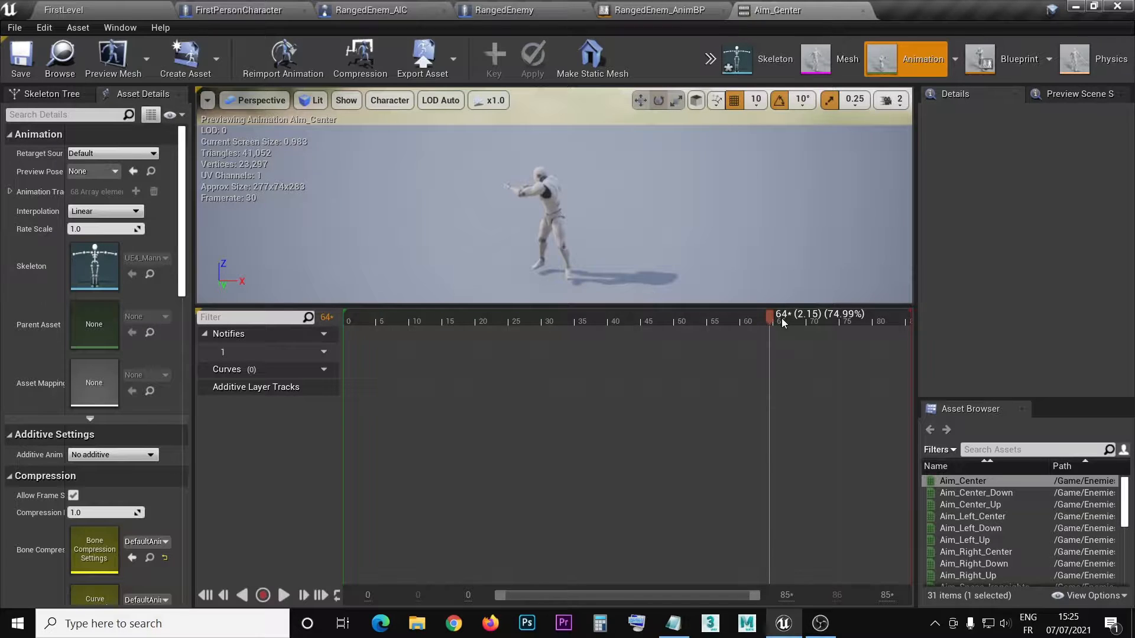
{"action": "left_click_drag", "start_coordinate": [771, 318], "coordinate": [339, 310]}
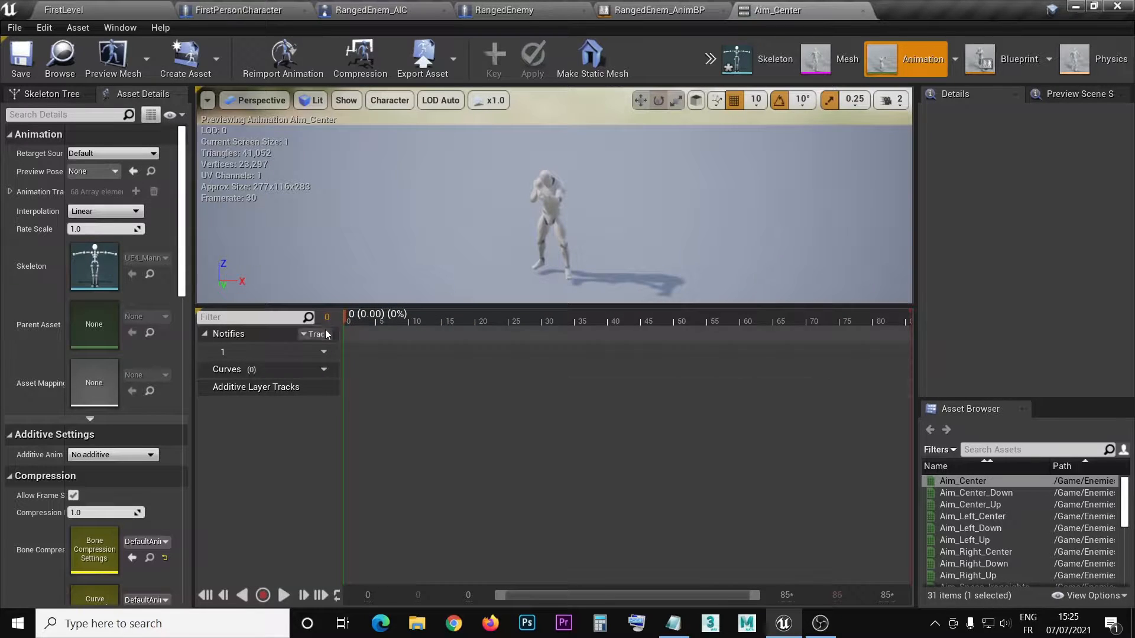
{"action": "right_click", "coordinate": [617, 309]}
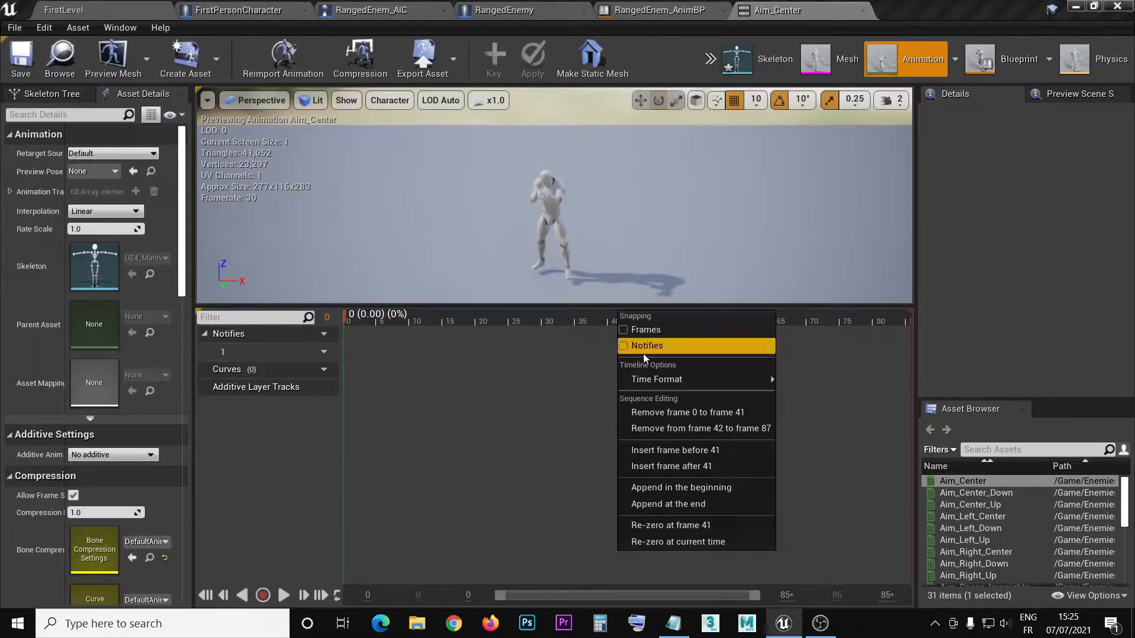
{"action": "mouse_move", "coordinate": [647, 379]}
{"action": "left_click", "coordinate": [931, 332]}
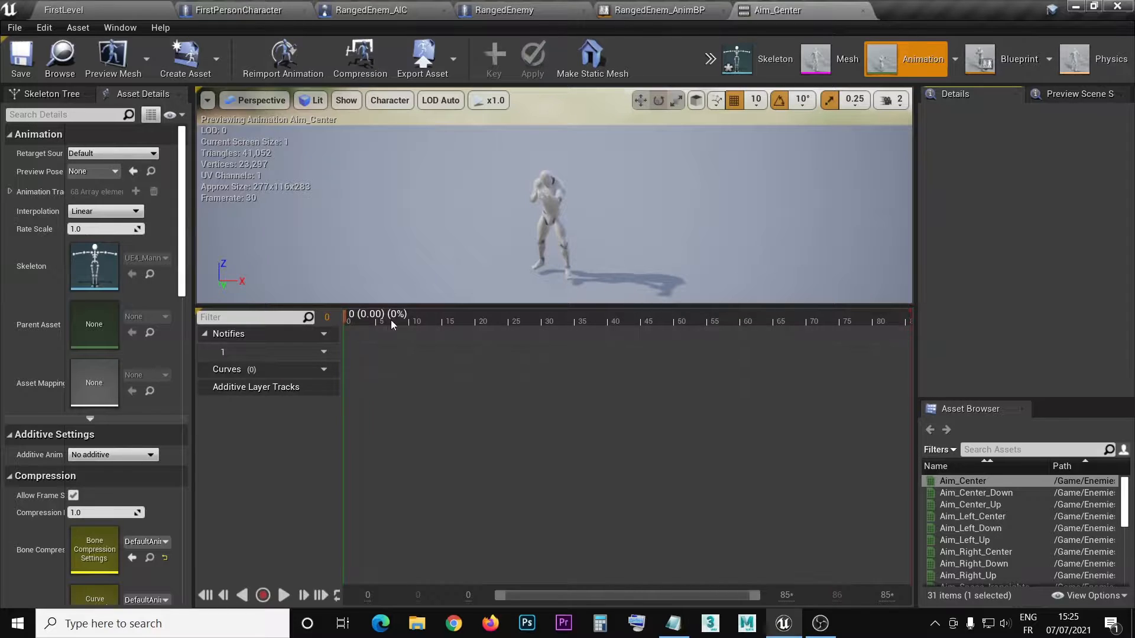
Step: Remove frames 1 to 87 from the Aim_Center animation, keeping only frame 0, and save it
{"action": "right_click", "coordinate": [343, 316]}
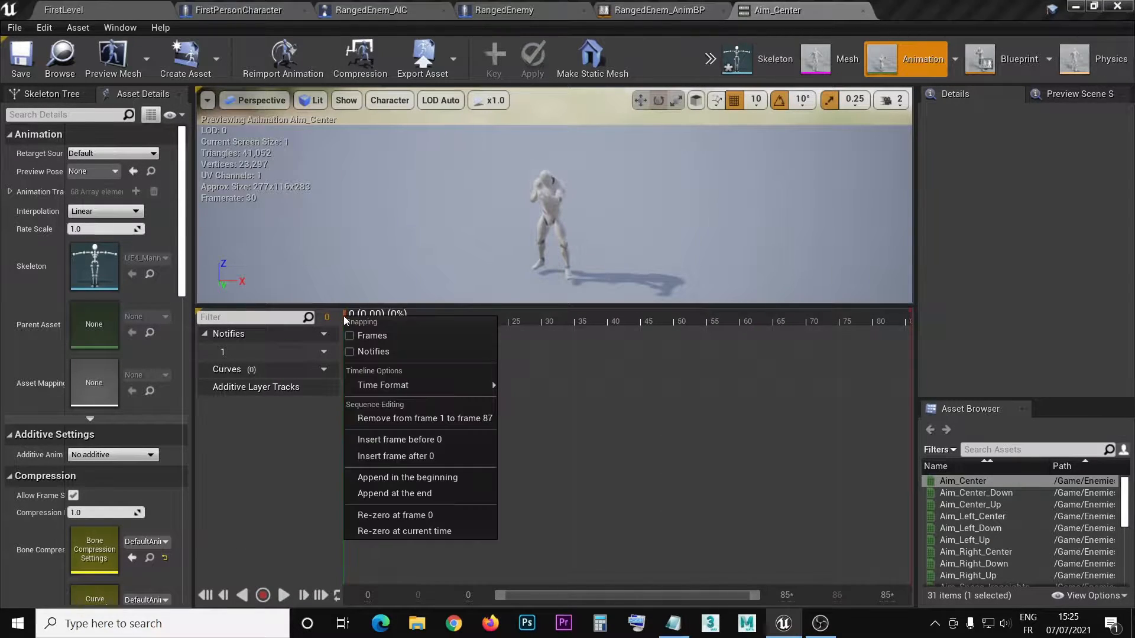
{"action": "mouse_move", "coordinate": [431, 382]}
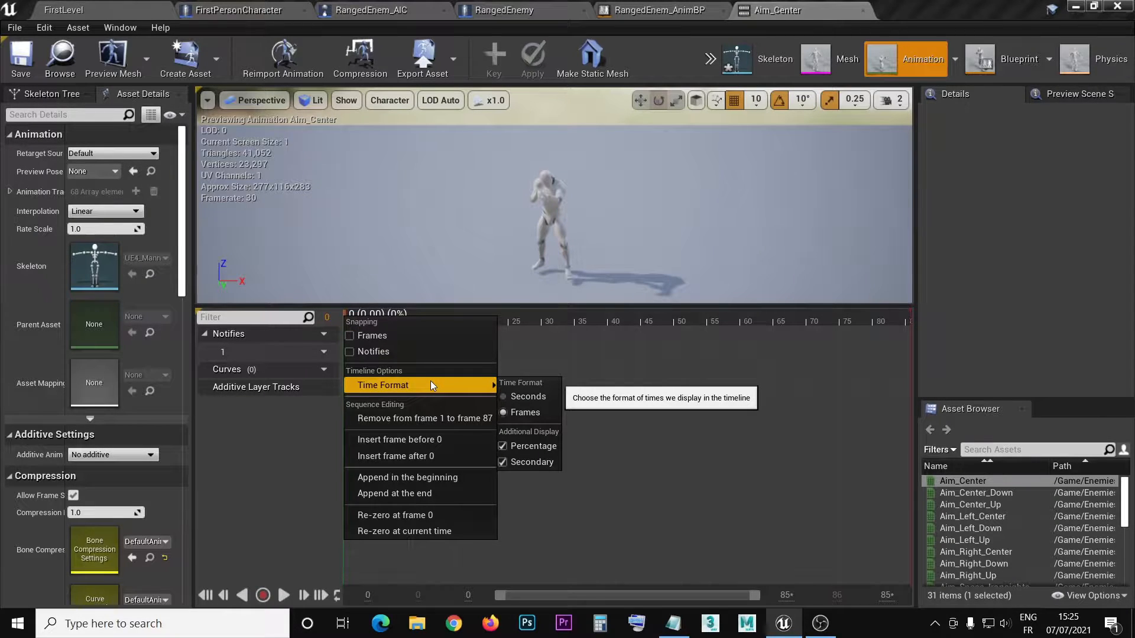
{"action": "left_click", "coordinate": [418, 419]}
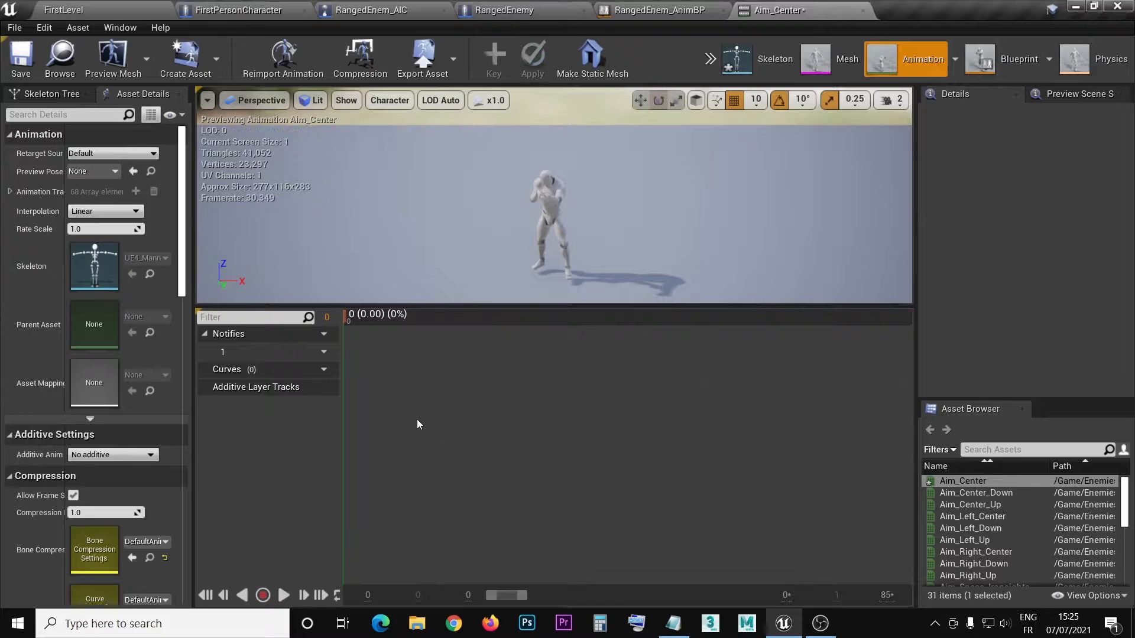
{"action": "left_click", "coordinate": [20, 58]}
Step: Open the Aim_Center_Down animation, check its pose frame in the Poses file in Notepad, and move the playhead to frame 20
{"action": "left_click", "coordinate": [65, 10]}
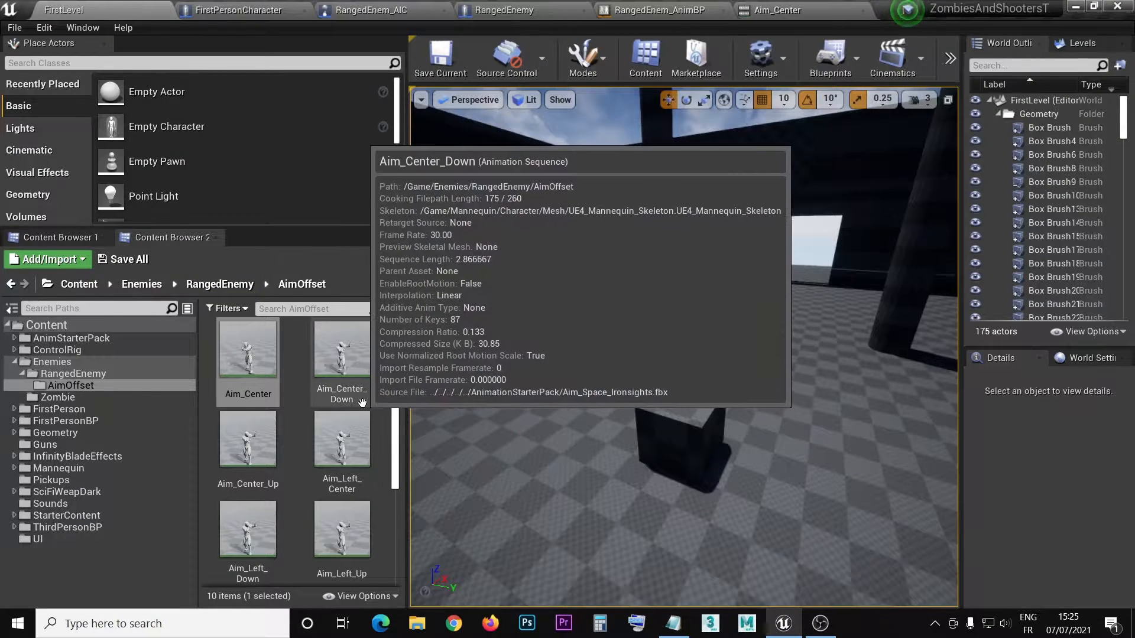
{"action": "double_click", "coordinate": [340, 366]}
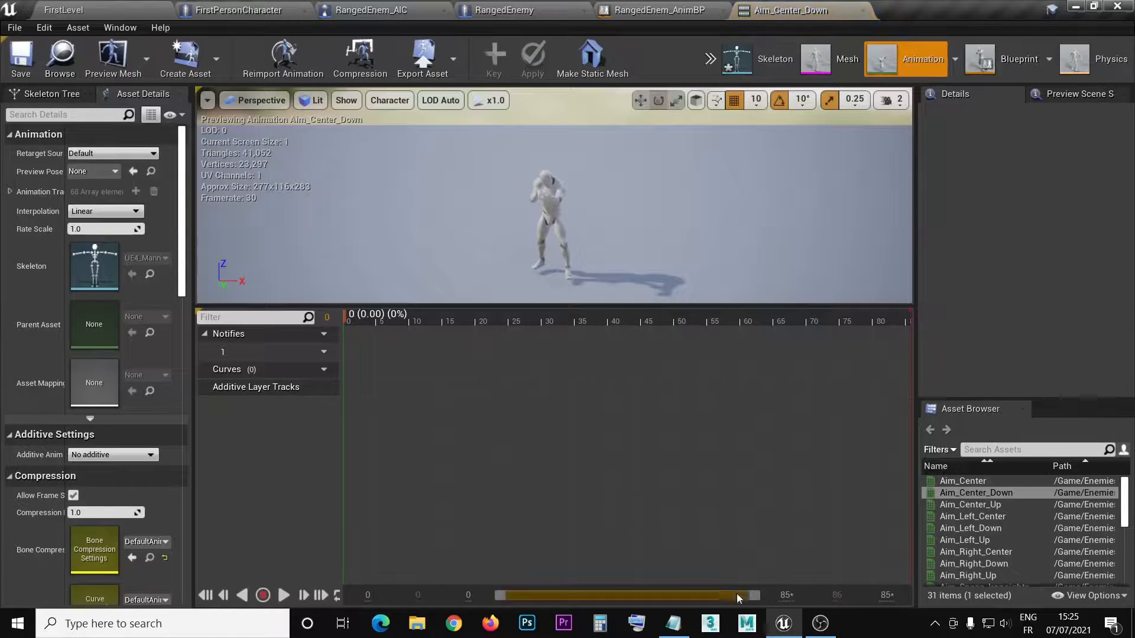
{"action": "left_click", "coordinate": [672, 623]}
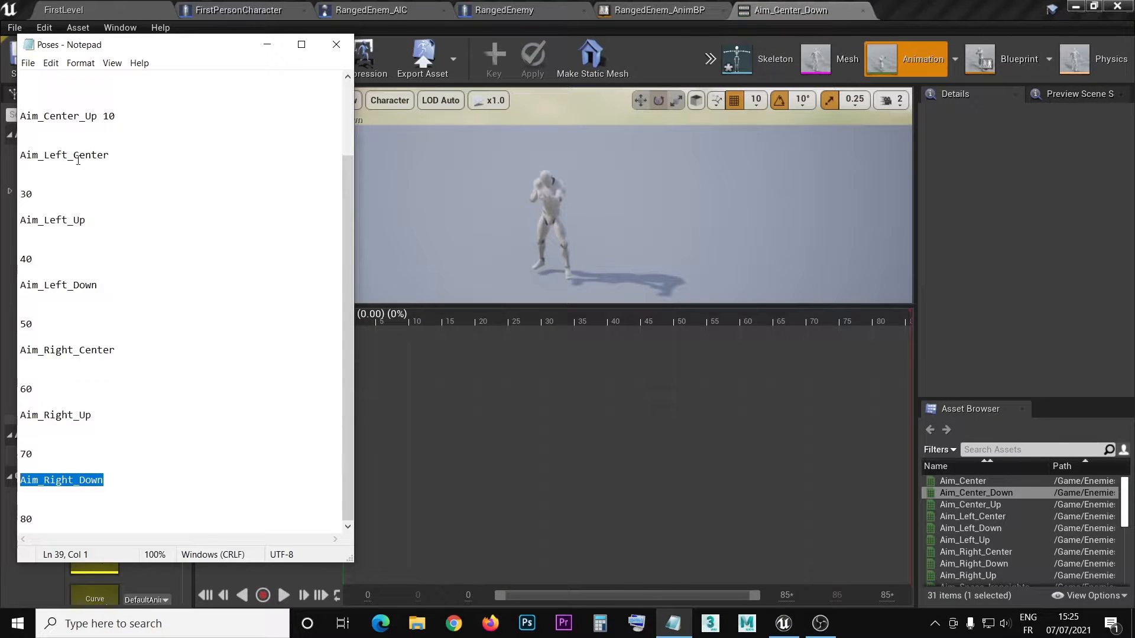
{"action": "scroll", "coordinate": [65, 218], "scroll_direction": "up", "scroll_amount": 3}
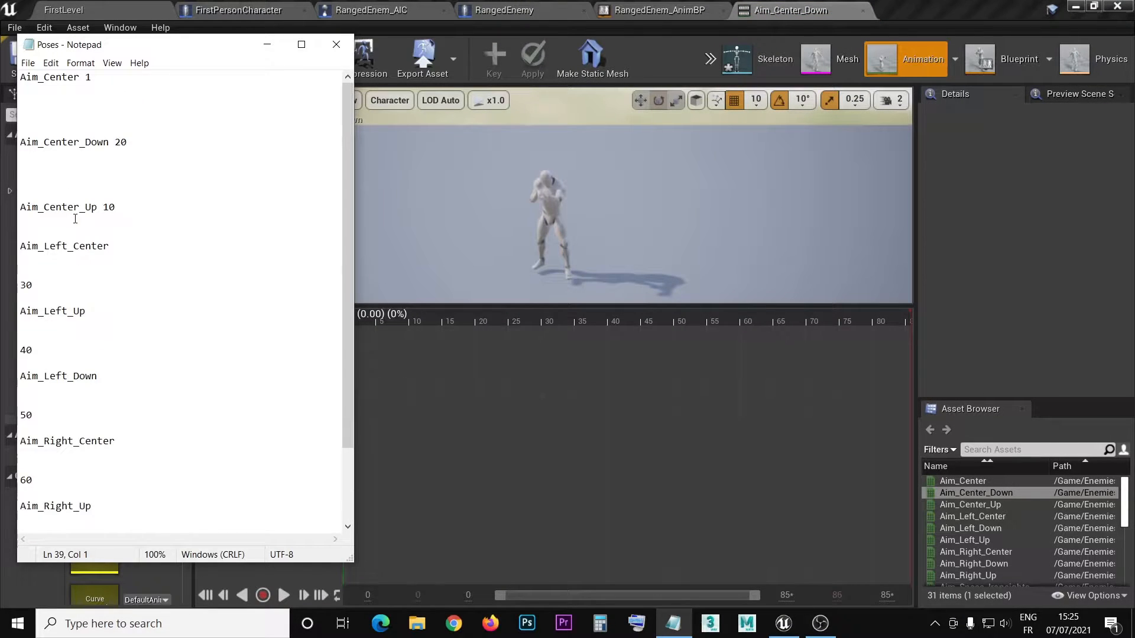
{"action": "left_click", "coordinate": [1014, 235]}
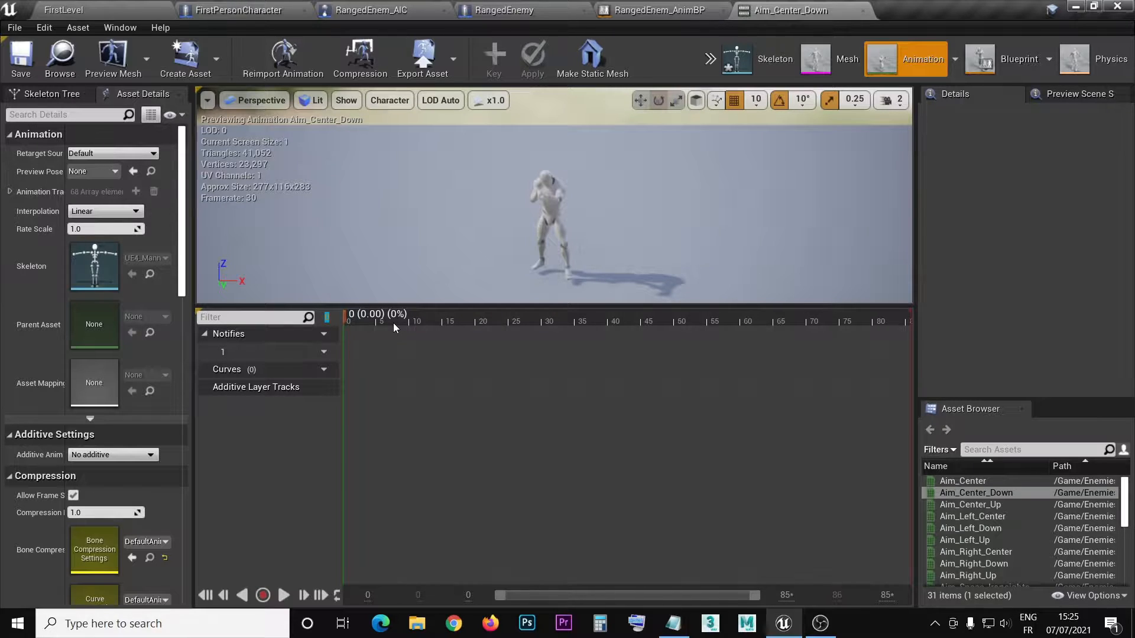
{"action": "type", "text": "20"}
{"action": "key", "text": "Return"}
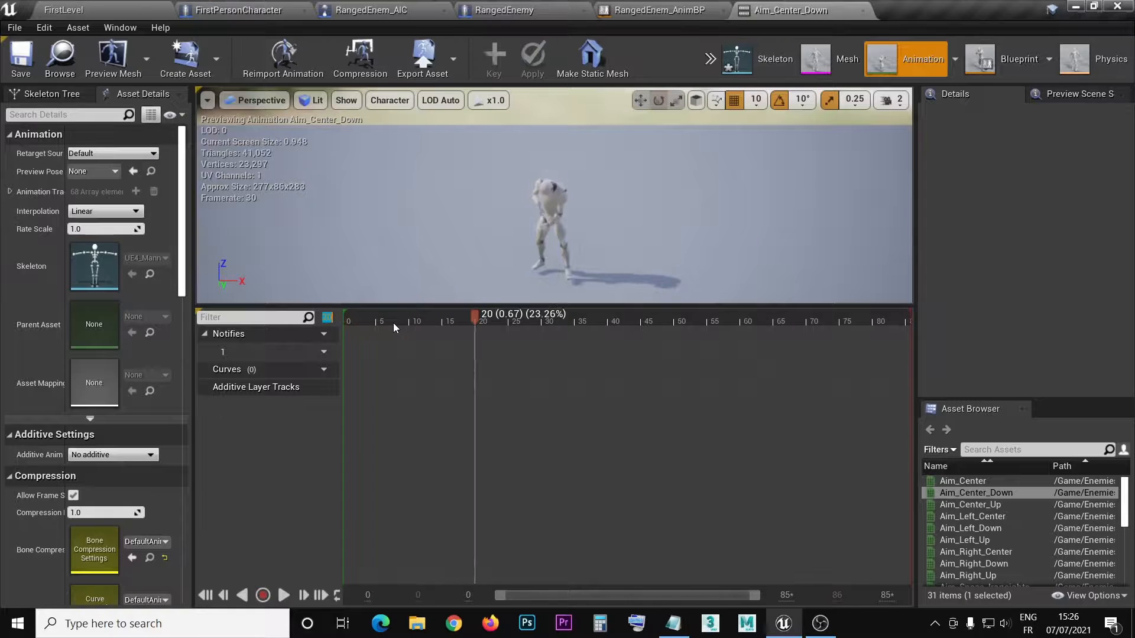
Step: Remove frames 0 to 20 from Aim_Center_Down, cut frames 14 to 68 from the remainder, and save it
{"action": "right_click", "coordinate": [481, 318]}
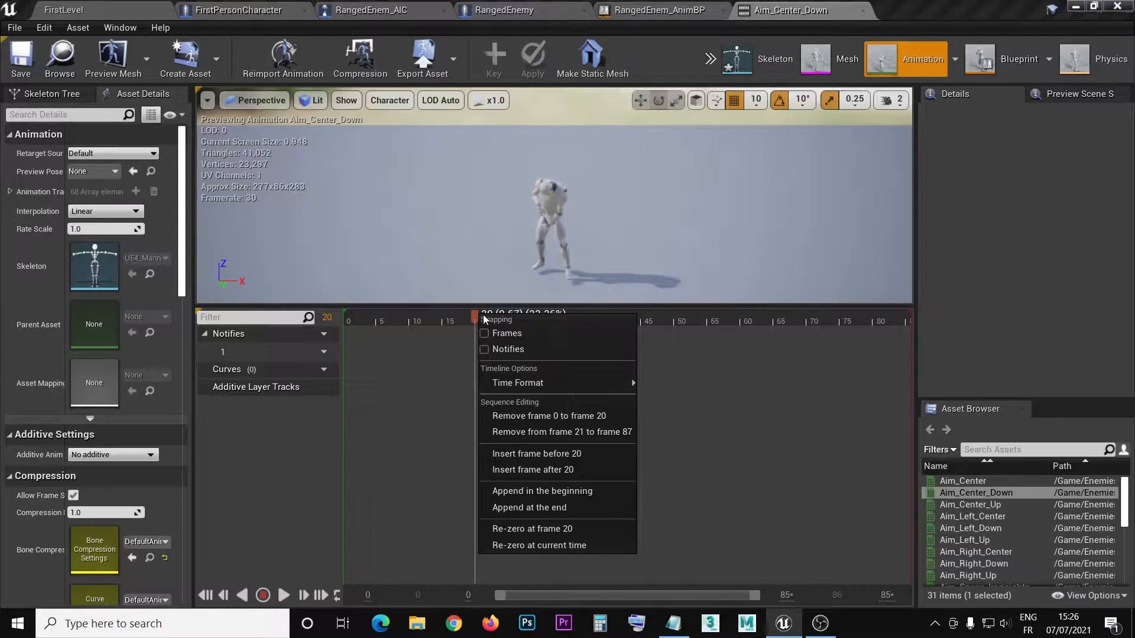
{"action": "left_click", "coordinate": [594, 417]}
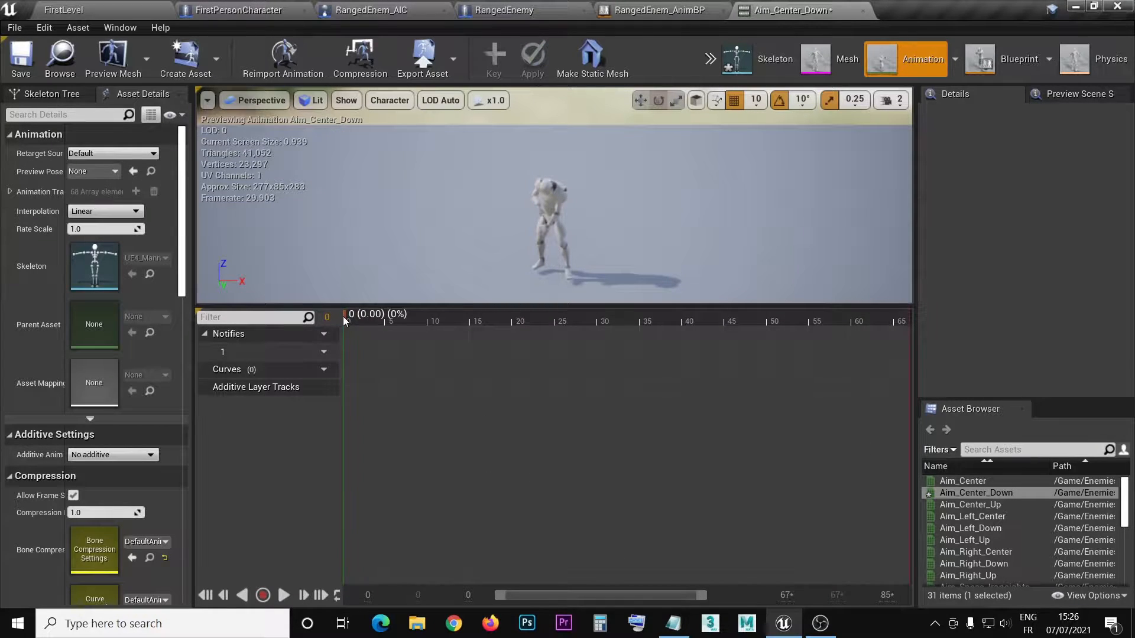
{"action": "right_click", "coordinate": [345, 319]}
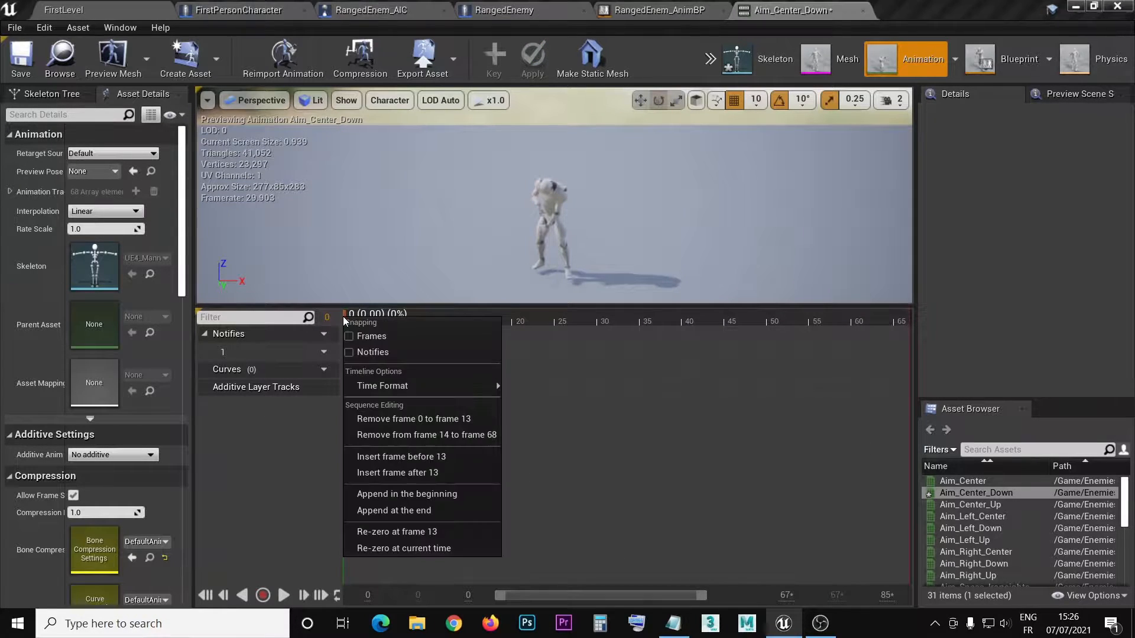
{"action": "left_click", "coordinate": [474, 435]}
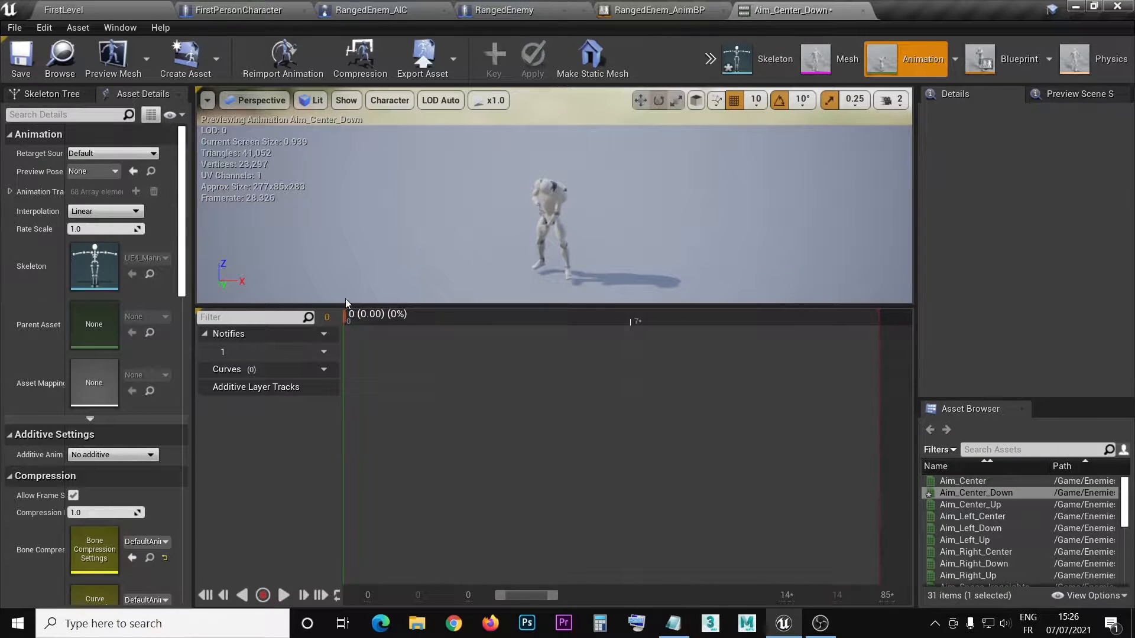
{"action": "left_click", "coordinate": [23, 57]}
Step: Preview the shortened Aim_Center_Down, return to frame 0 and remove the leftover frames 1 to 15
{"action": "left_click", "coordinate": [284, 596]}
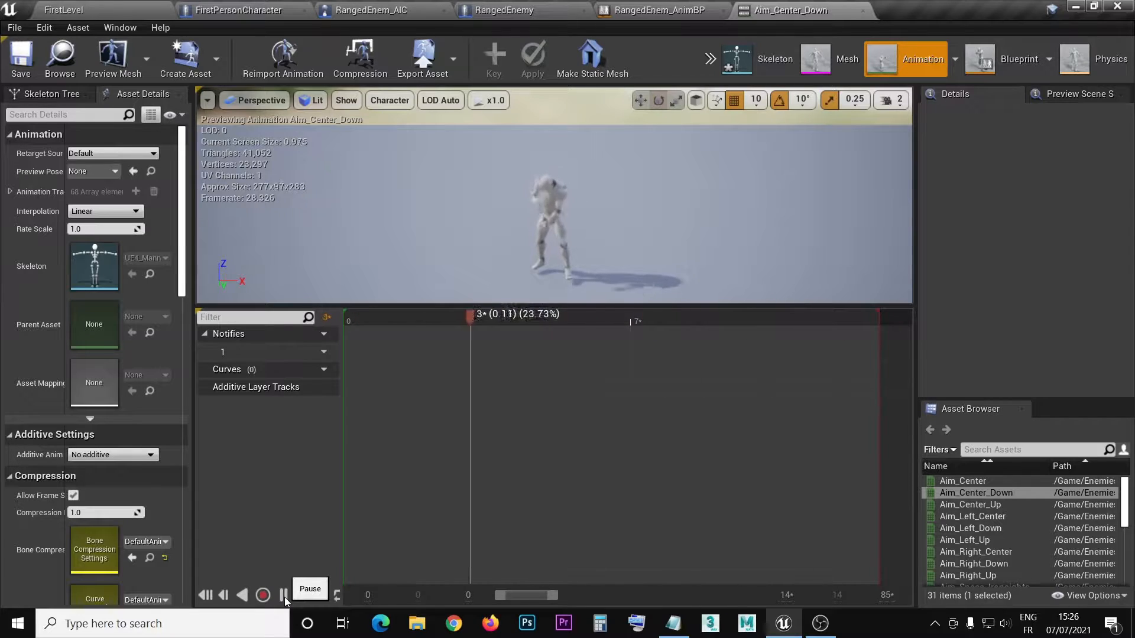
{"action": "left_click", "coordinate": [284, 595]}
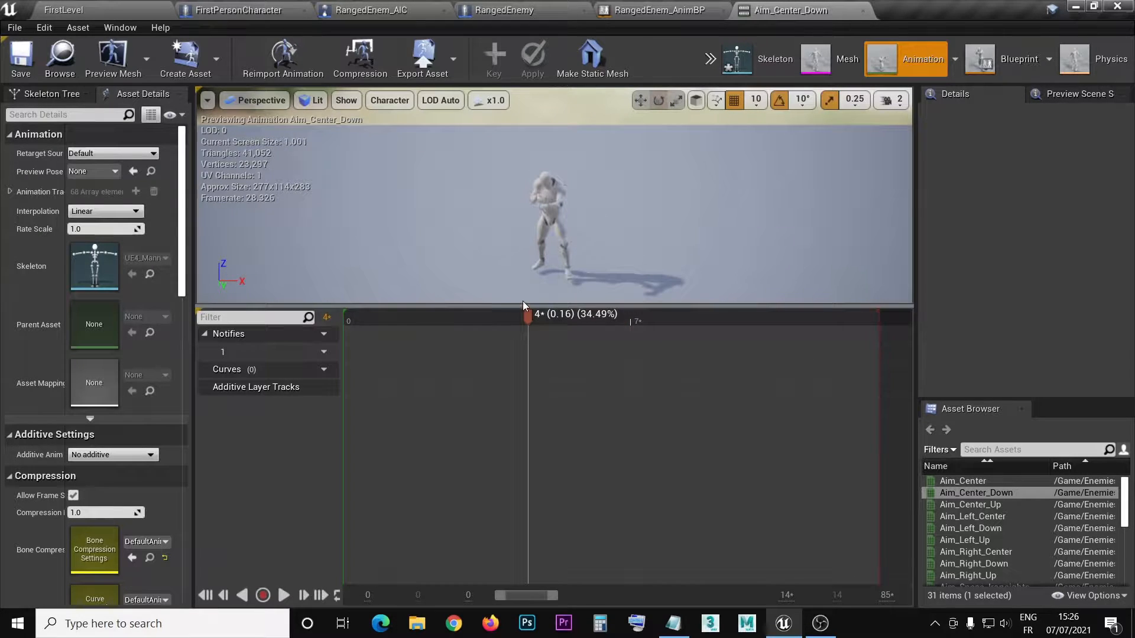
{"action": "left_click", "coordinate": [211, 595]}
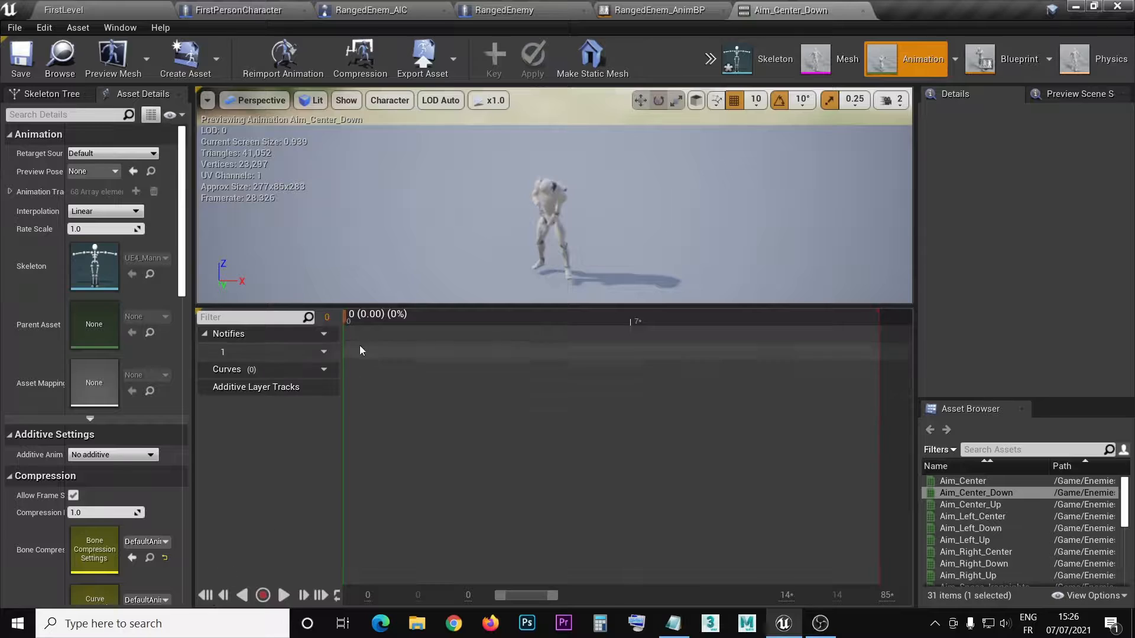
{"action": "right_click", "coordinate": [343, 320]}
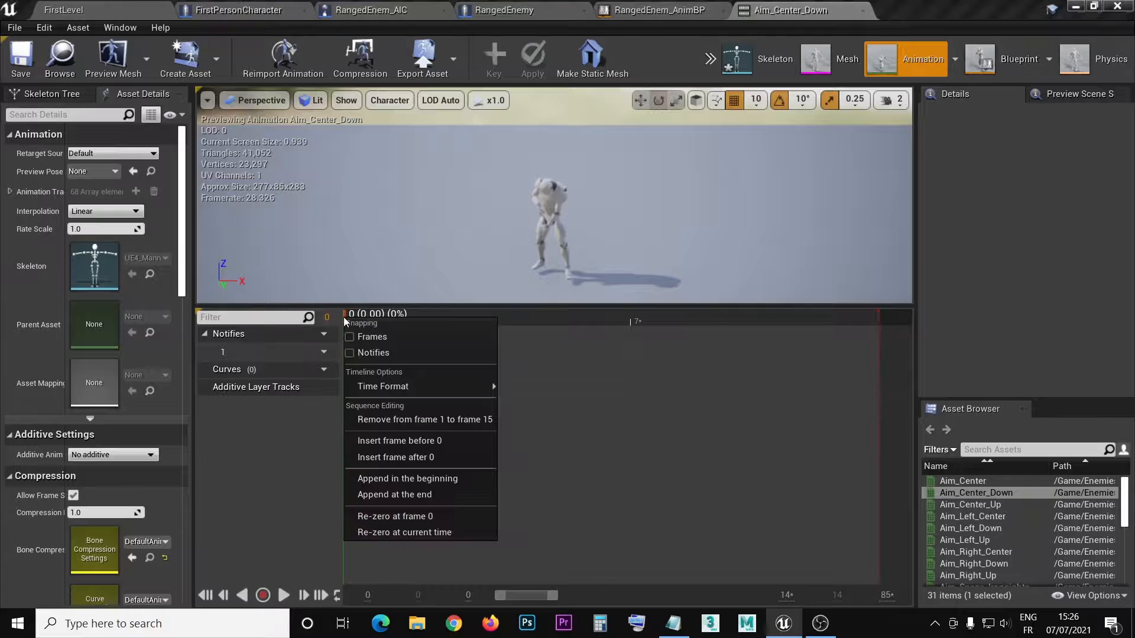
{"action": "left_click", "coordinate": [395, 424]}
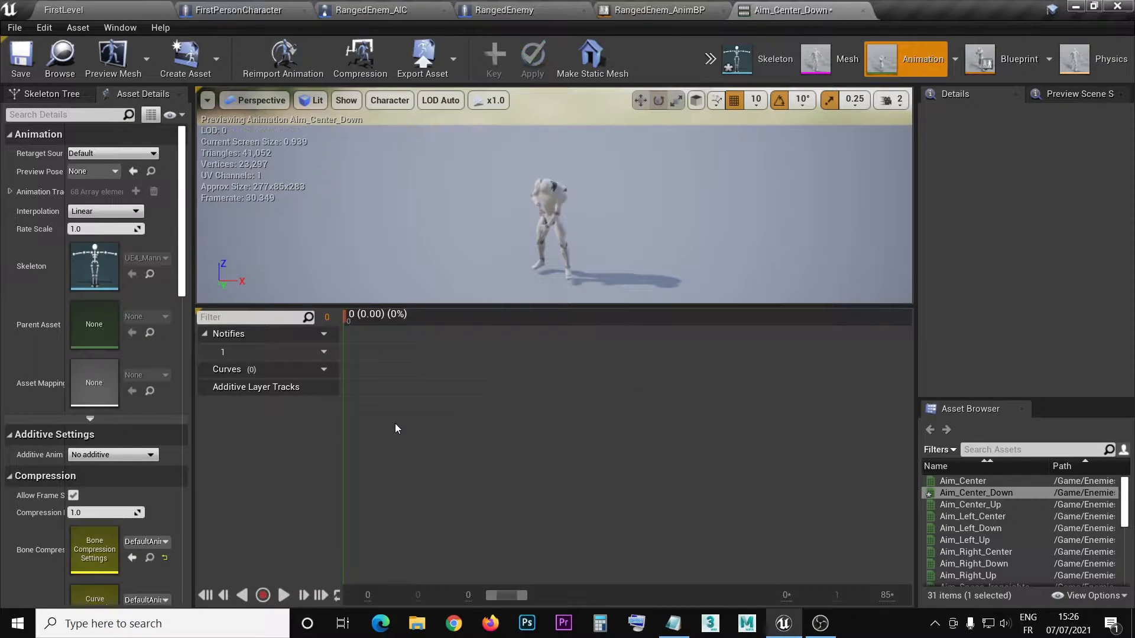
Step: Check the playback of the trimmed Aim_Center_Down pose, return the playhead to frame 0 and save the animation
{"action": "left_click", "coordinate": [284, 592]}
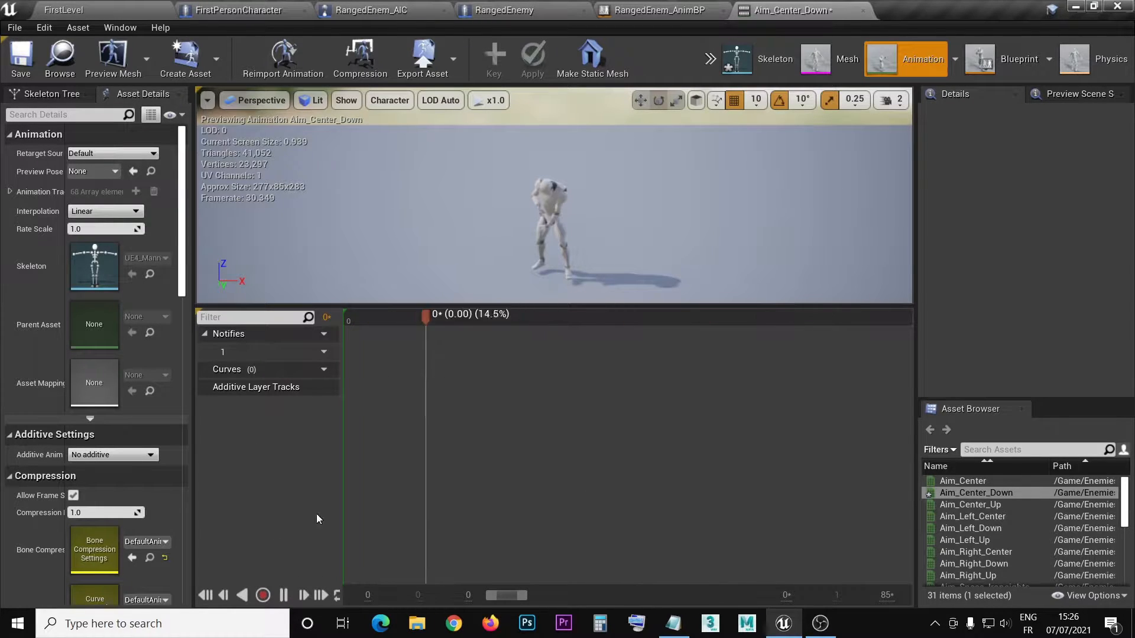
{"action": "left_click", "coordinate": [284, 595]}
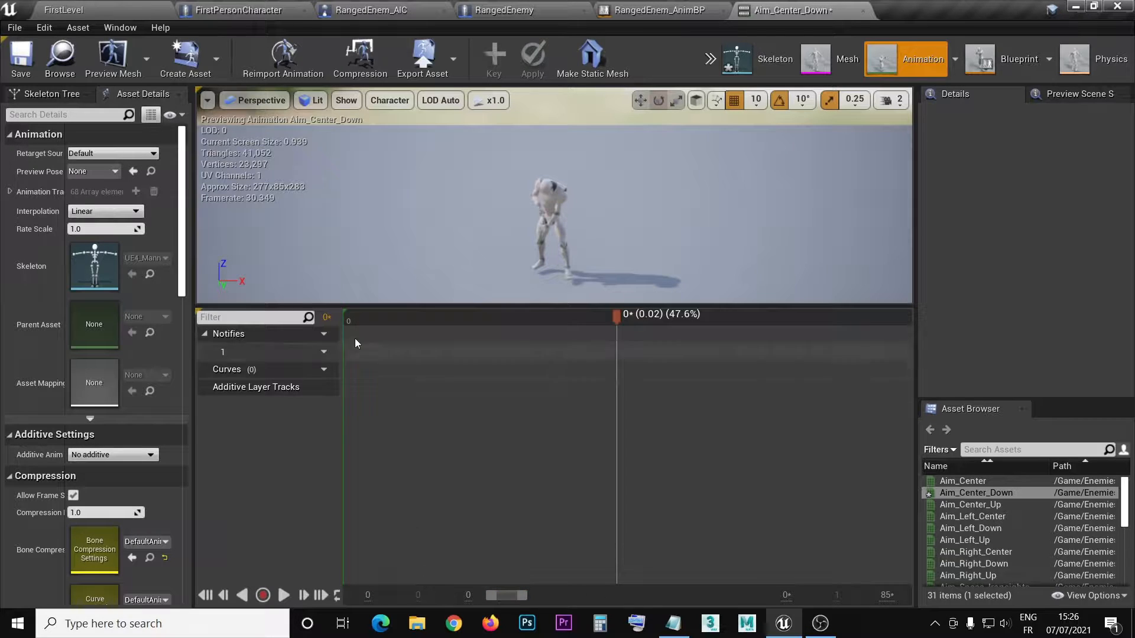
{"action": "left_click_drag", "start_coordinate": [617, 316], "coordinate": [329, 333]}
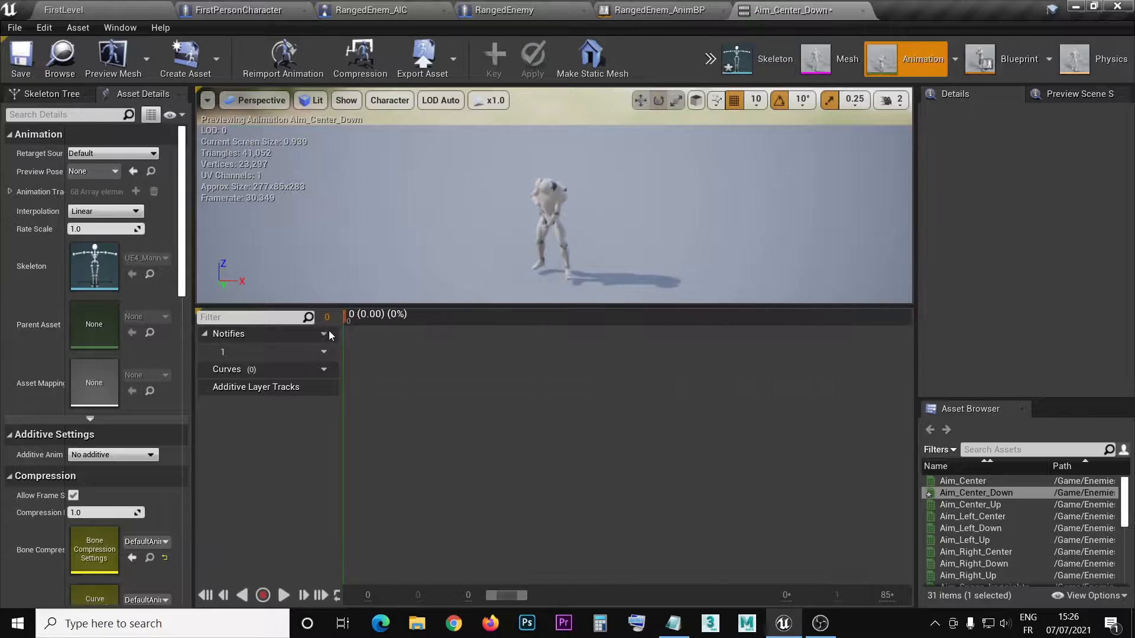
{"action": "left_click", "coordinate": [23, 59]}
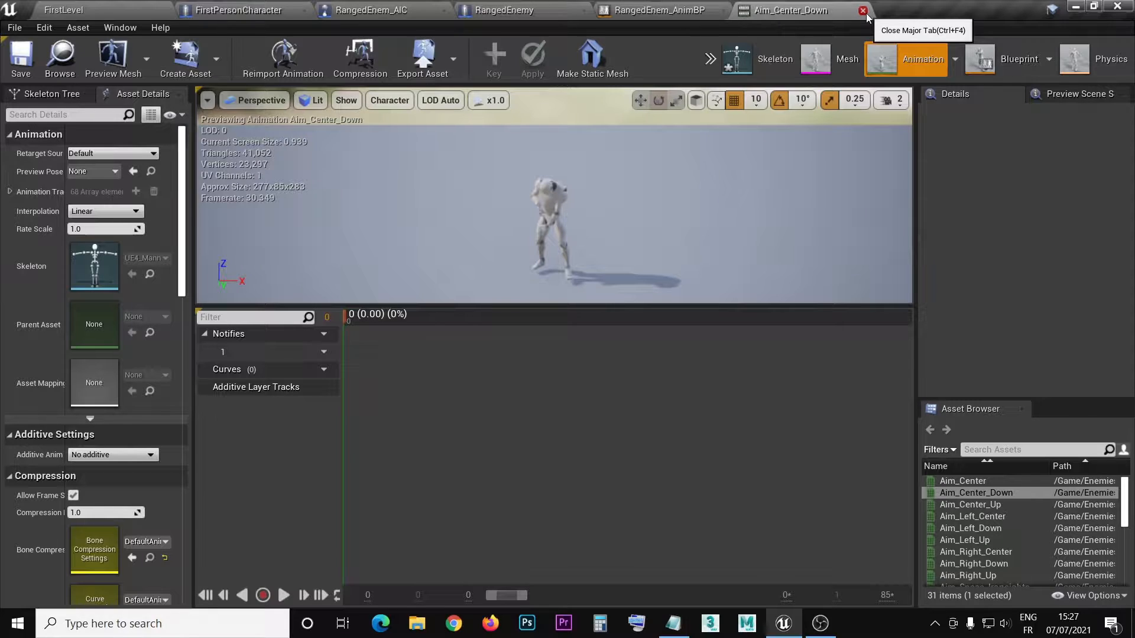
Step: Open the Aim_Center_Up animation, check its pose frame in the Poses file in Notepad, and move the playhead to frame 10
{"action": "left_click", "coordinate": [110, 8]}
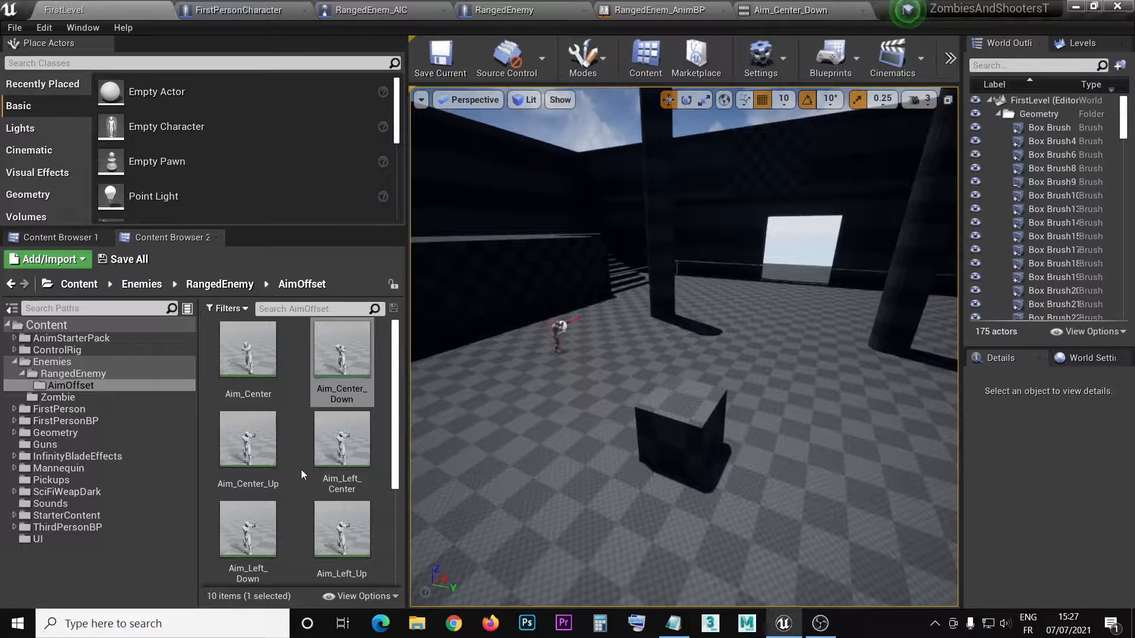
{"action": "scroll", "coordinate": [301, 469], "scroll_direction": "down", "scroll_amount": 1}
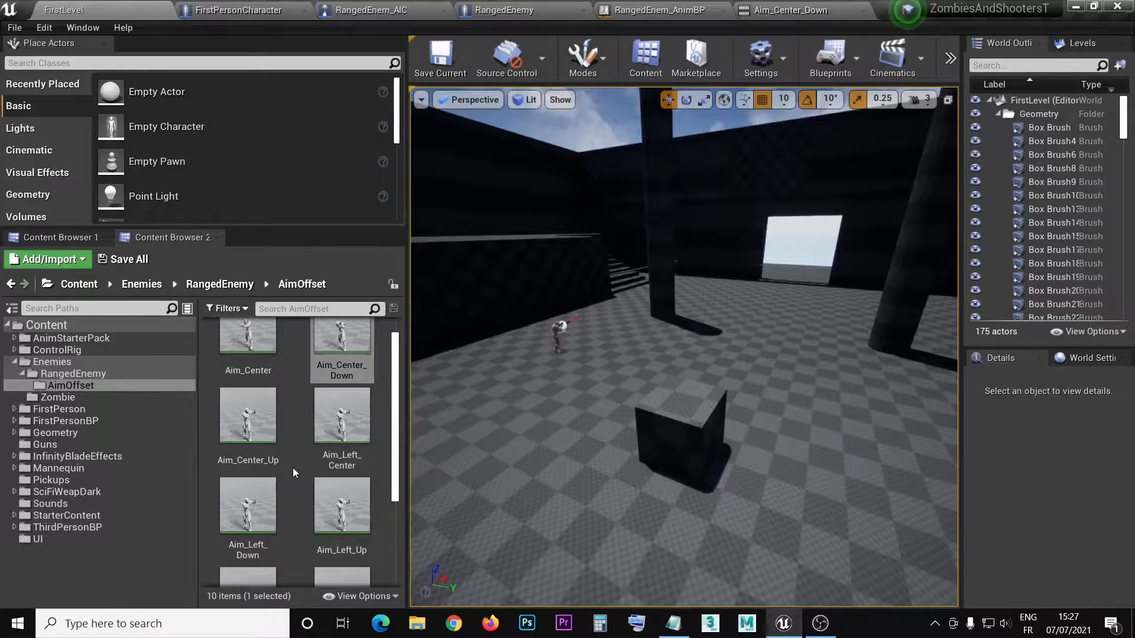
{"action": "double_click", "coordinate": [249, 416]}
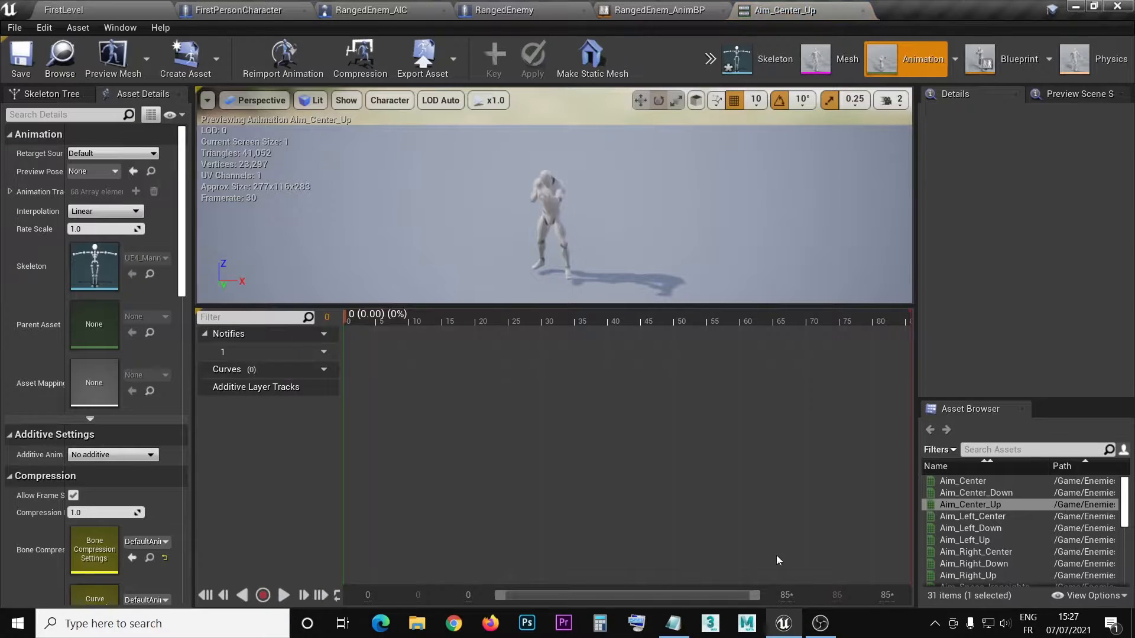
{"action": "left_click", "coordinate": [673, 623]}
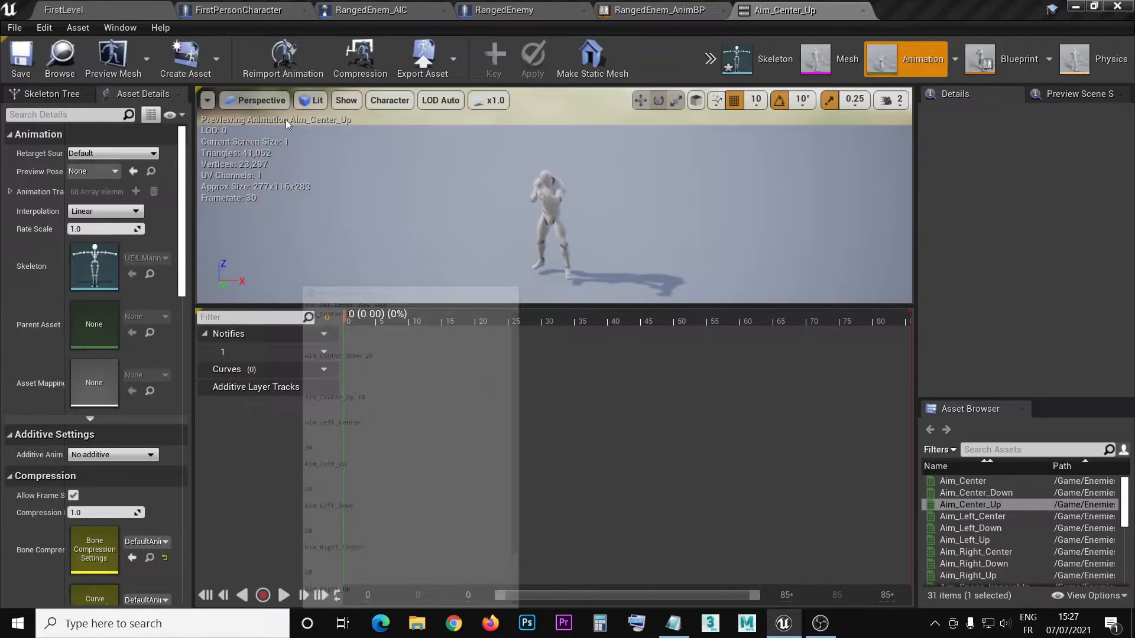
{"action": "left_click", "coordinate": [267, 44]}
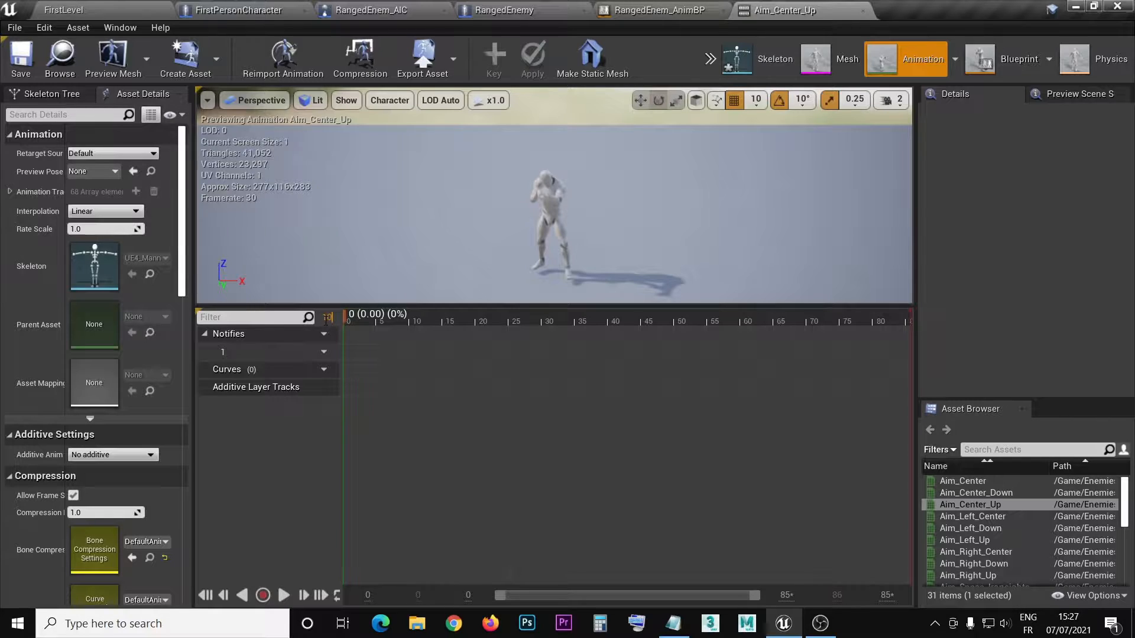
Step: Remove frames 0 to 9 from Aim_Center_Up, cut frames 1 to 78 from the remainder, and save the single-frame pose
{"action": "right_click", "coordinate": [408, 317]}
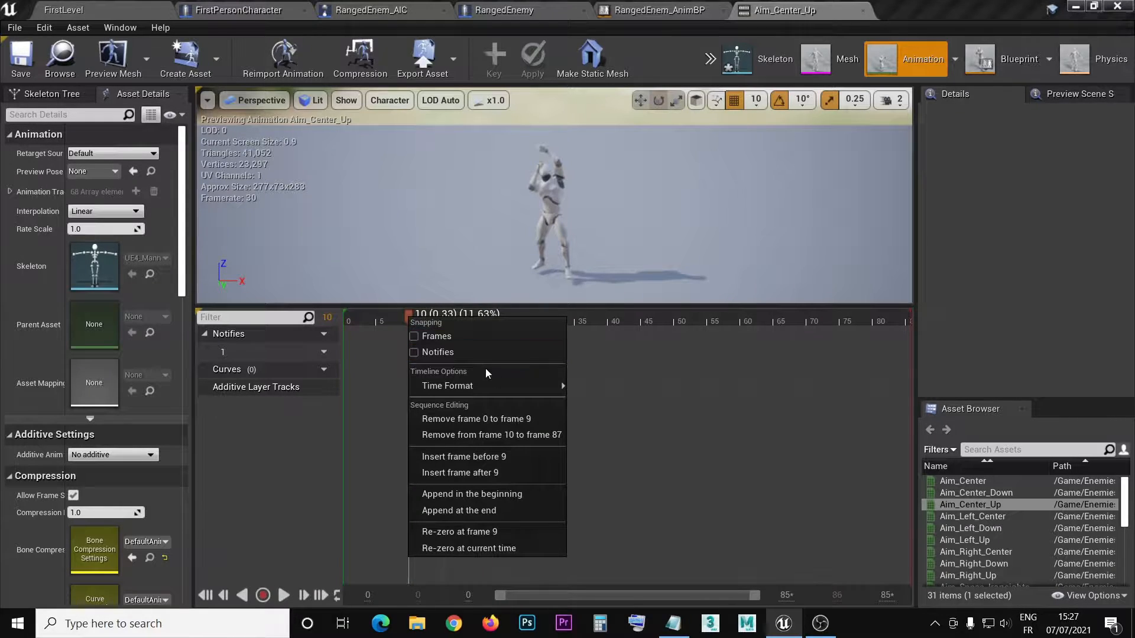
{"action": "left_click", "coordinate": [527, 423]}
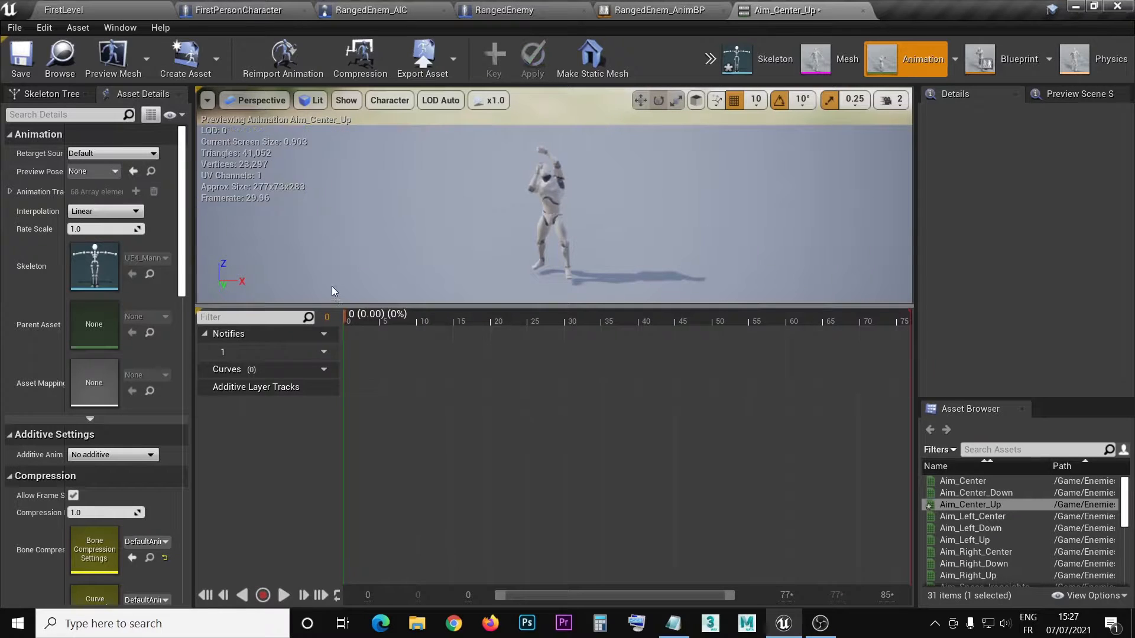
{"action": "right_click", "coordinate": [344, 315]}
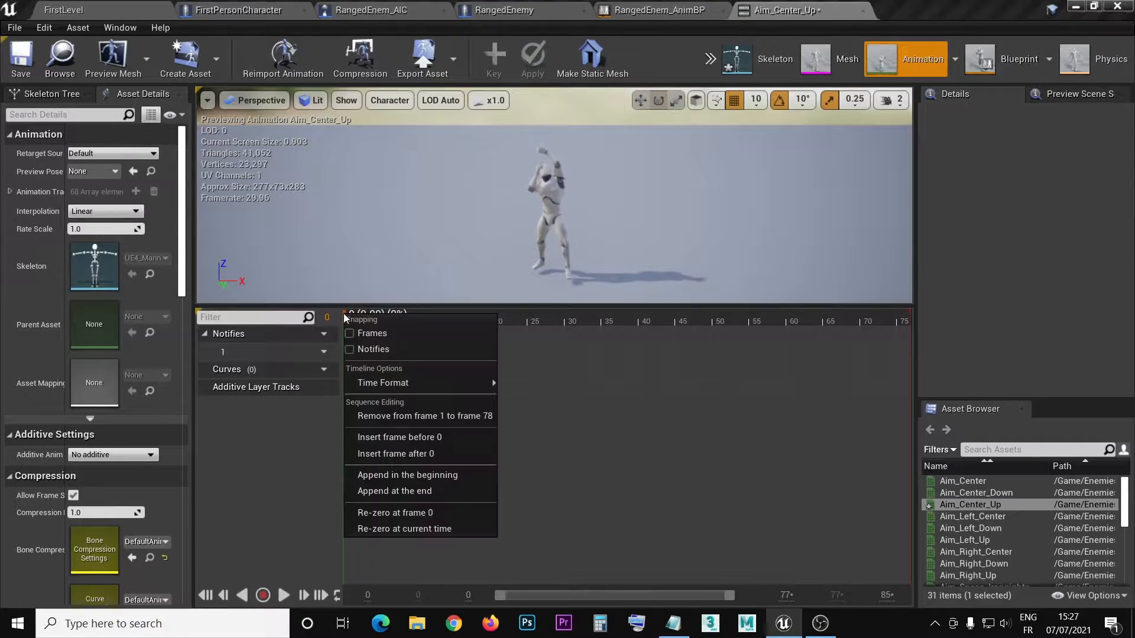
{"action": "left_click", "coordinate": [453, 421]}
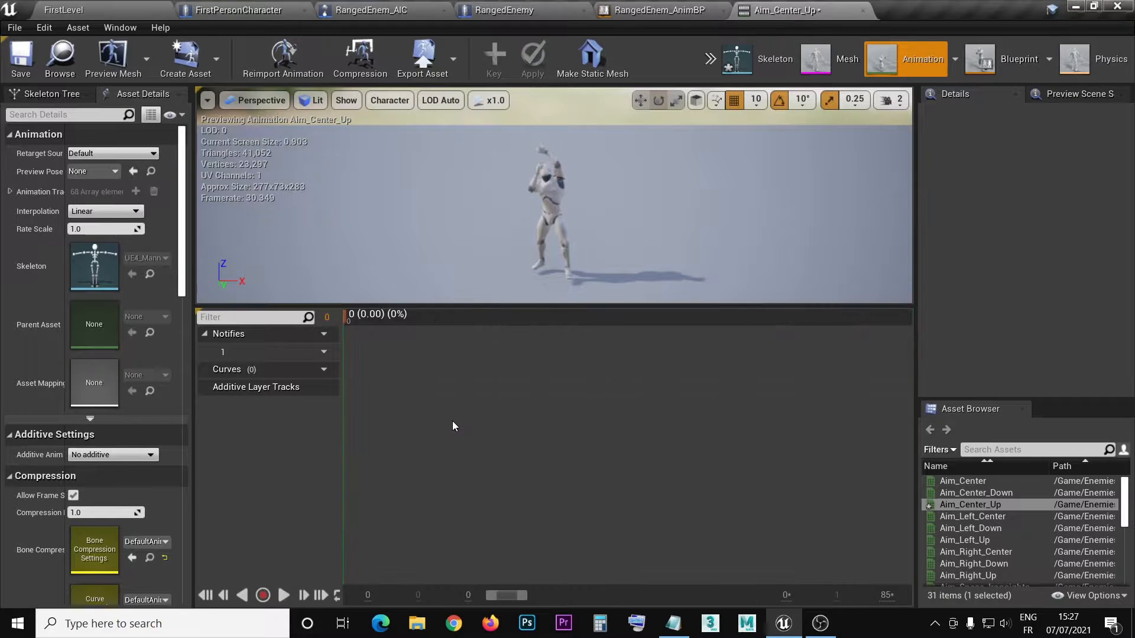
{"action": "left_click", "coordinate": [16, 64]}
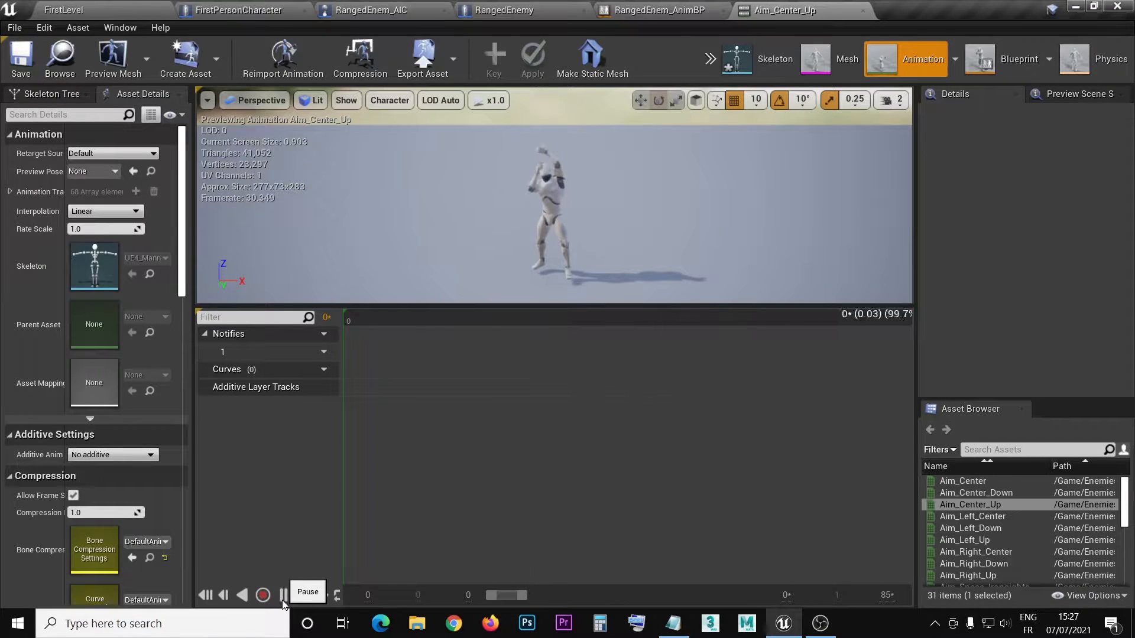
{"action": "left_click", "coordinate": [282, 599]}
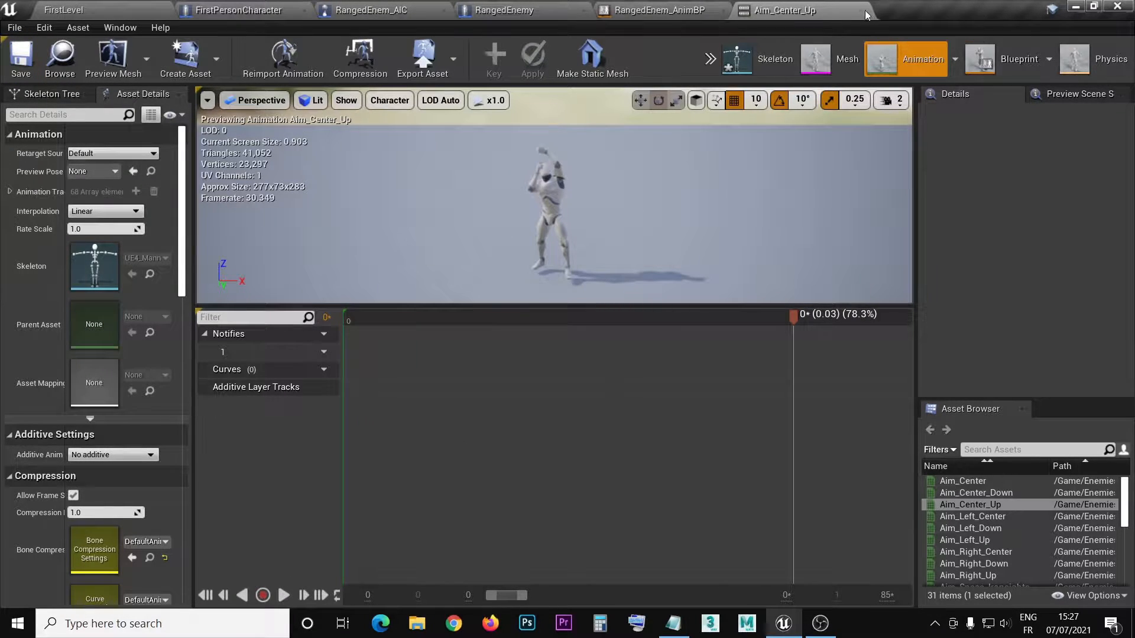
Step: Open the Aim_Left_Center animation, look up its pose frame in the Poses file in Notepad, and move the playhead to frame 30
{"action": "left_click", "coordinate": [80, 2]}
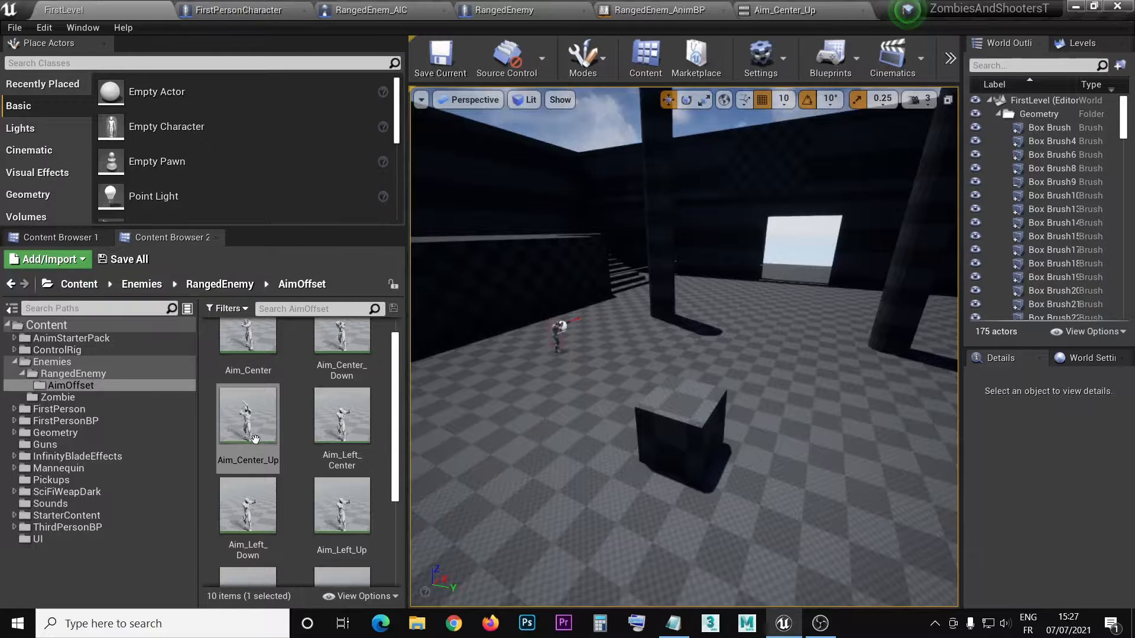
{"action": "scroll", "coordinate": [286, 467], "scroll_direction": "down", "scroll_amount": 2}
{"action": "double_click", "coordinate": [328, 352]}
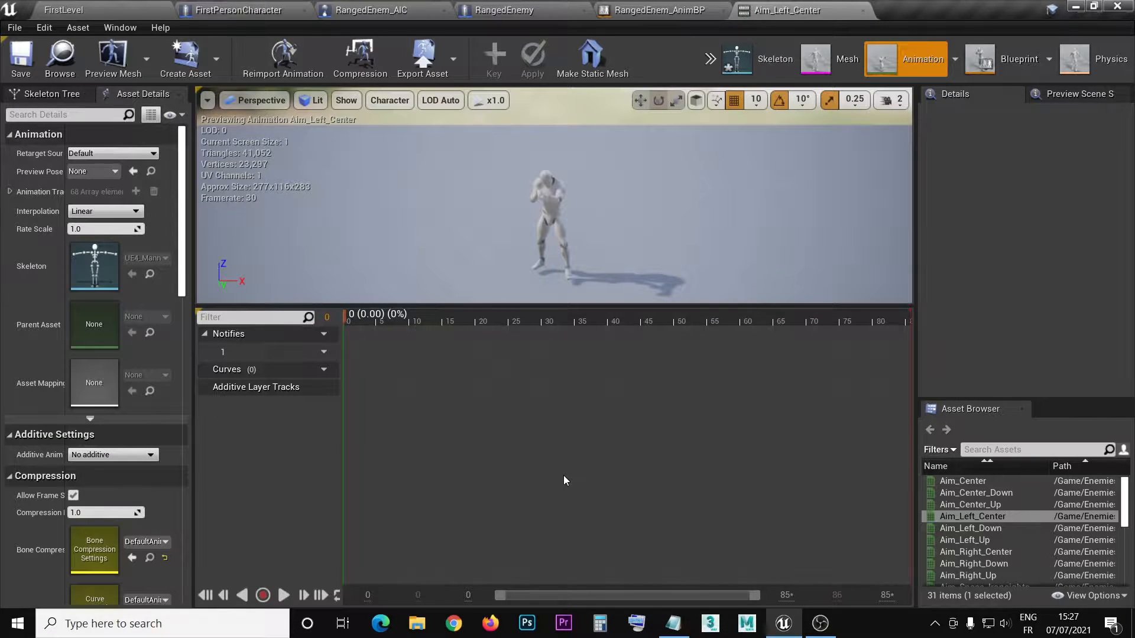
{"action": "left_click", "coordinate": [673, 624]}
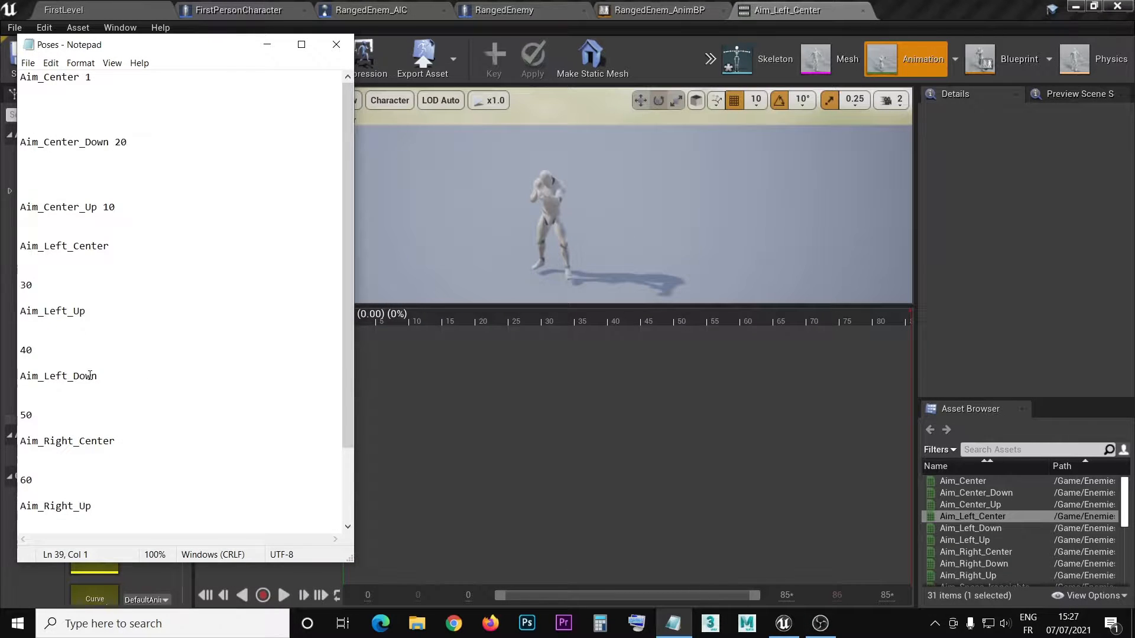
{"action": "scroll", "coordinate": [90, 376], "scroll_direction": "down", "scroll_amount": 2}
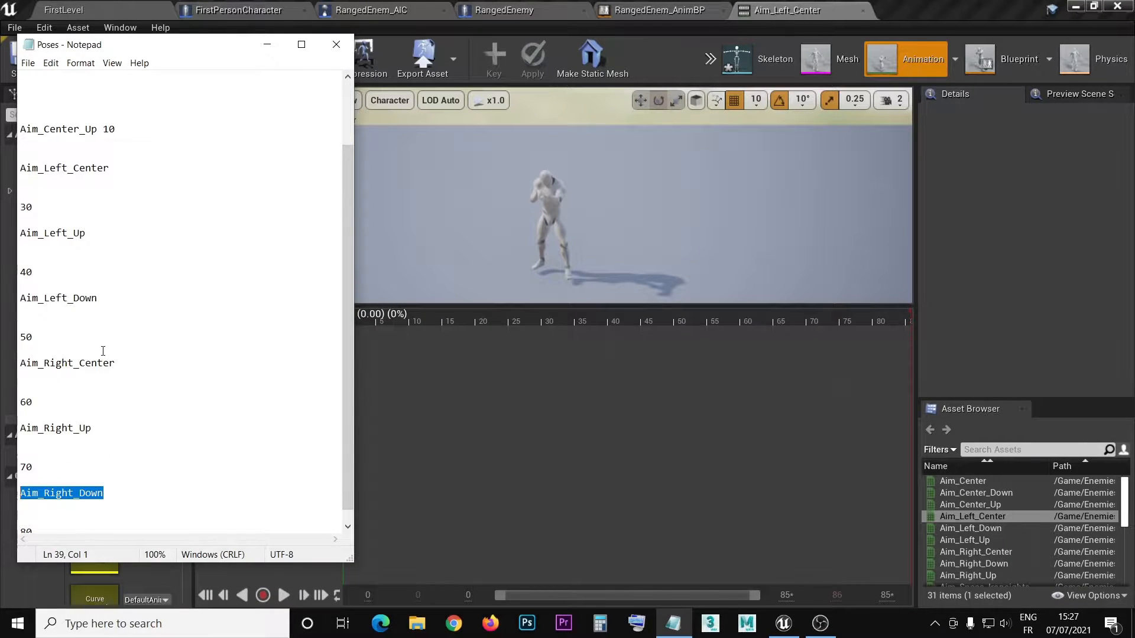
{"action": "scroll", "coordinate": [60, 302], "scroll_direction": "up", "scroll_amount": 1}
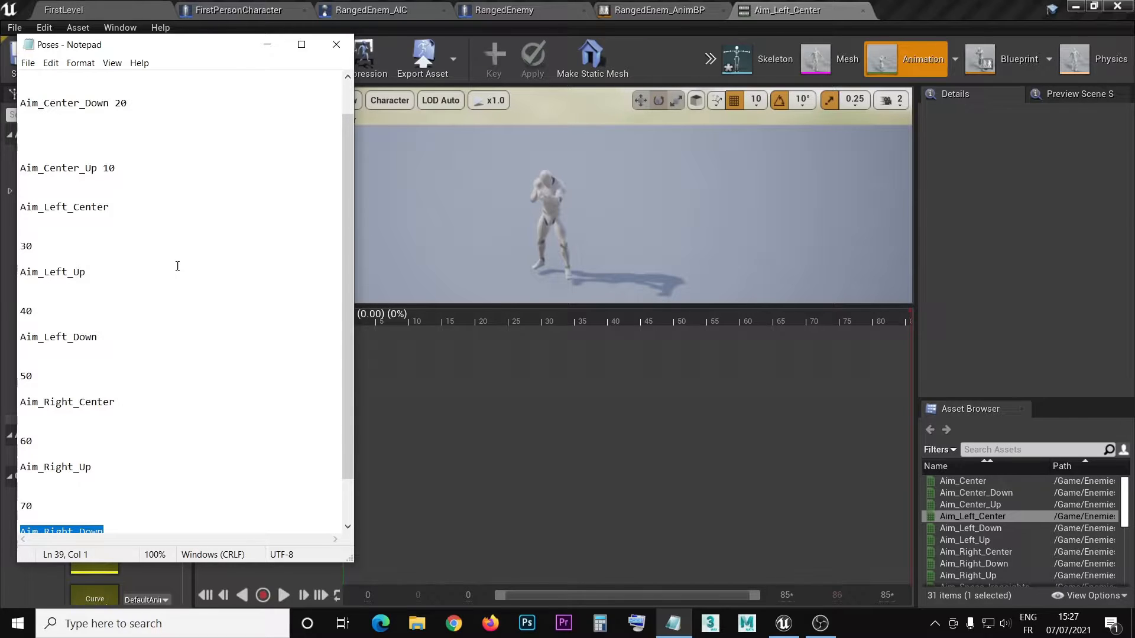
{"action": "left_click", "coordinate": [1026, 308]}
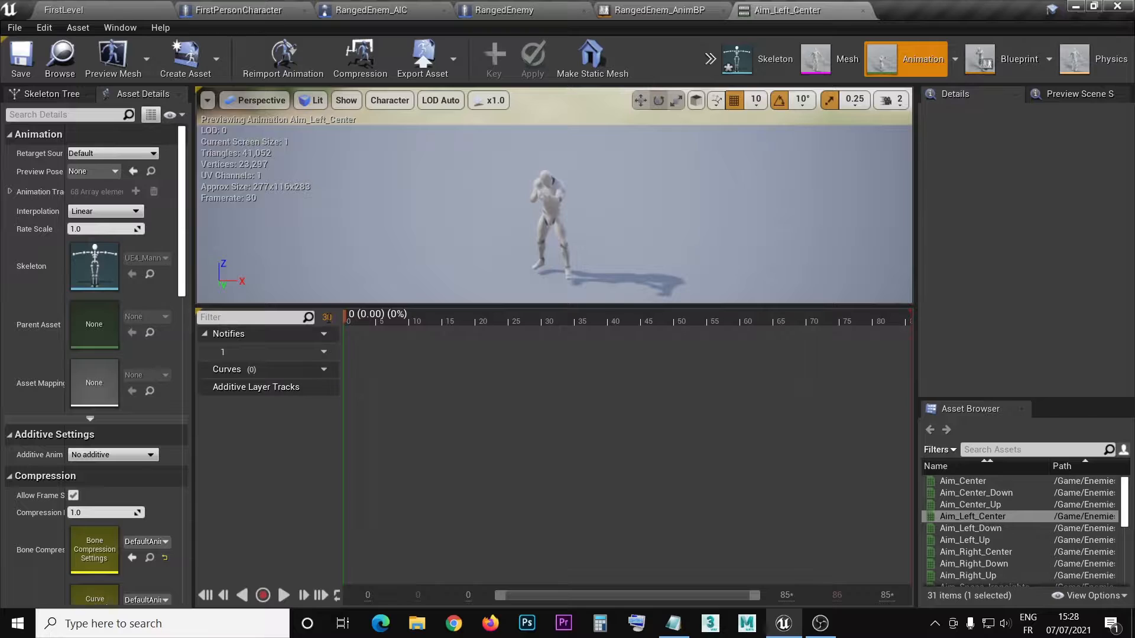
{"action": "key", "text": "Return"}
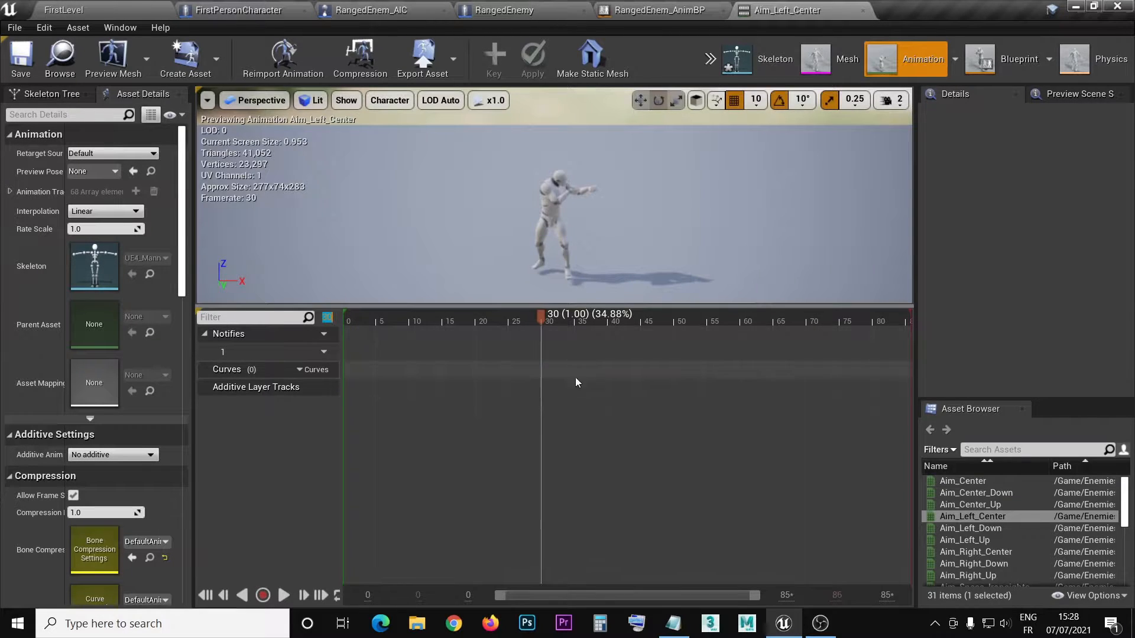
Step: Trim Aim_Left_Center by removing frames 0 to 30 and frames 1 to 57 of the remainder, save it and check its playback
{"action": "right_click", "coordinate": [544, 317]}
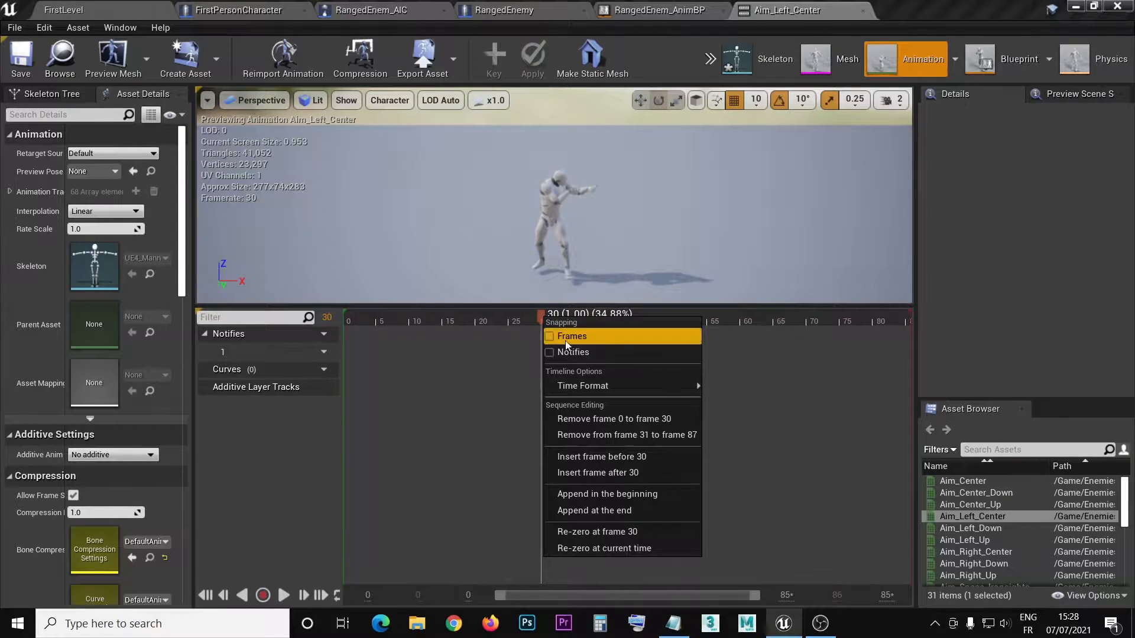
{"action": "left_click", "coordinate": [675, 420]}
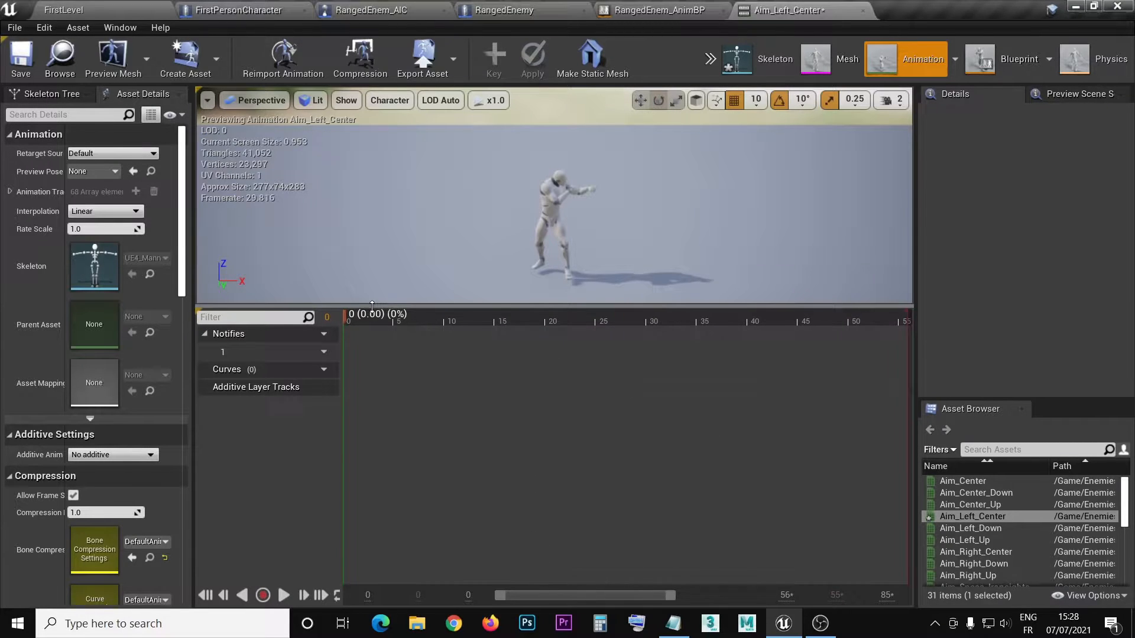
{"action": "right_click", "coordinate": [343, 315]}
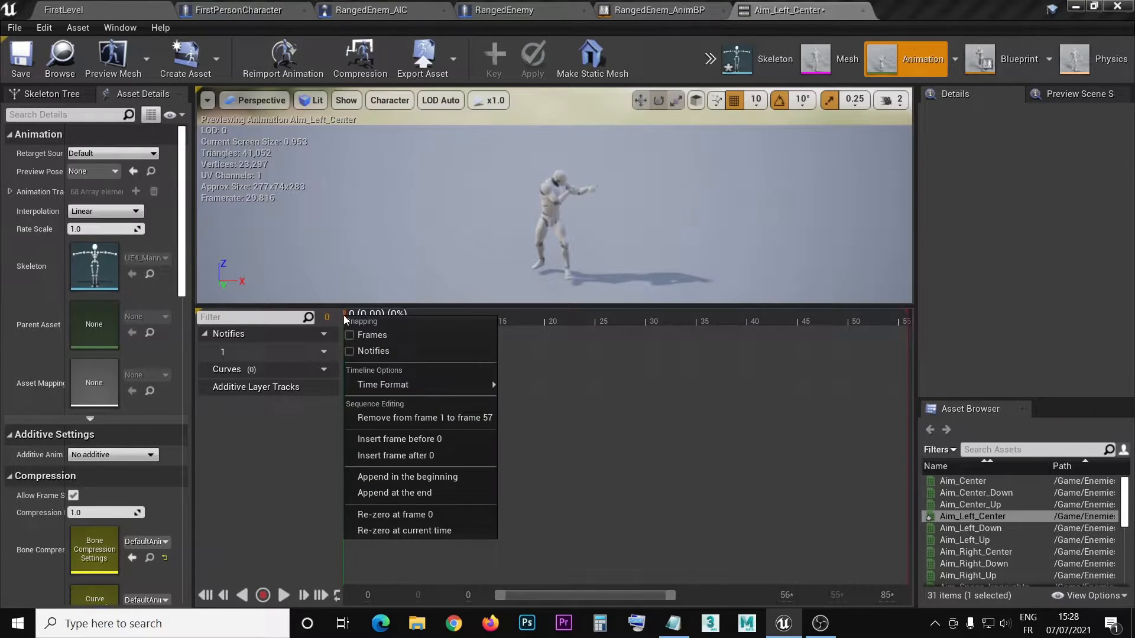
{"action": "left_click", "coordinate": [449, 419]}
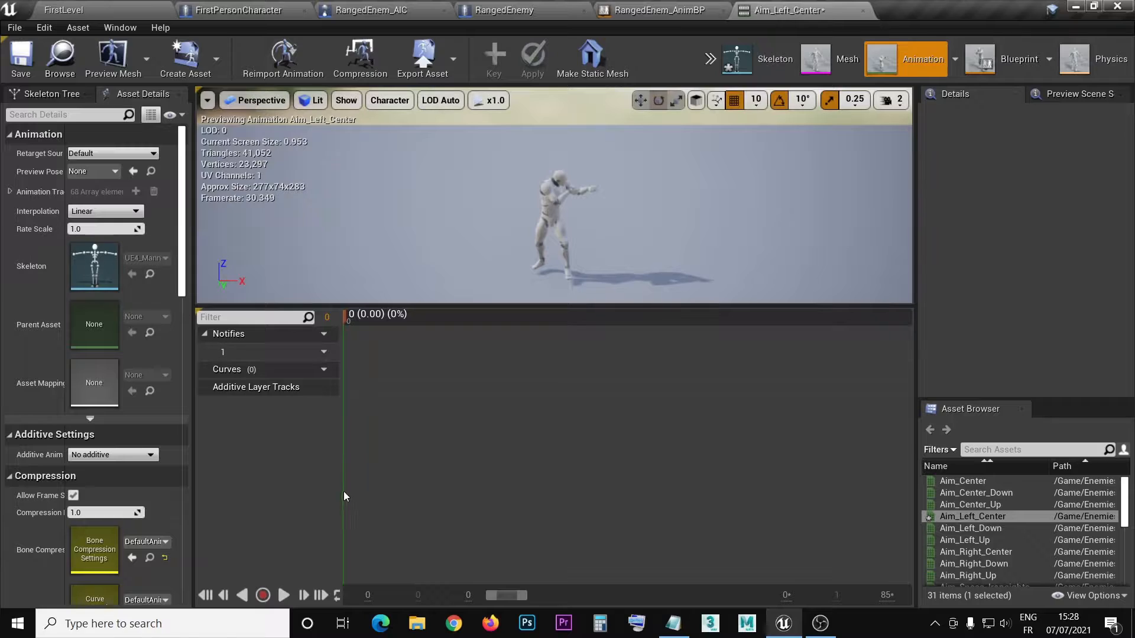
{"action": "left_click", "coordinate": [21, 56]}
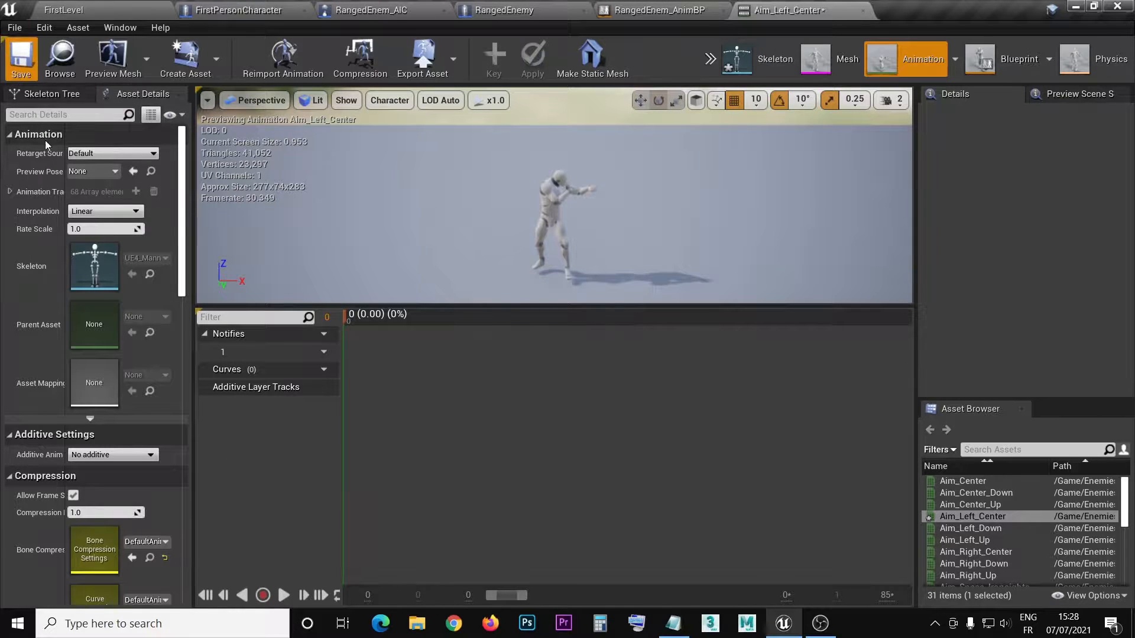
{"action": "left_click", "coordinate": [282, 595]}
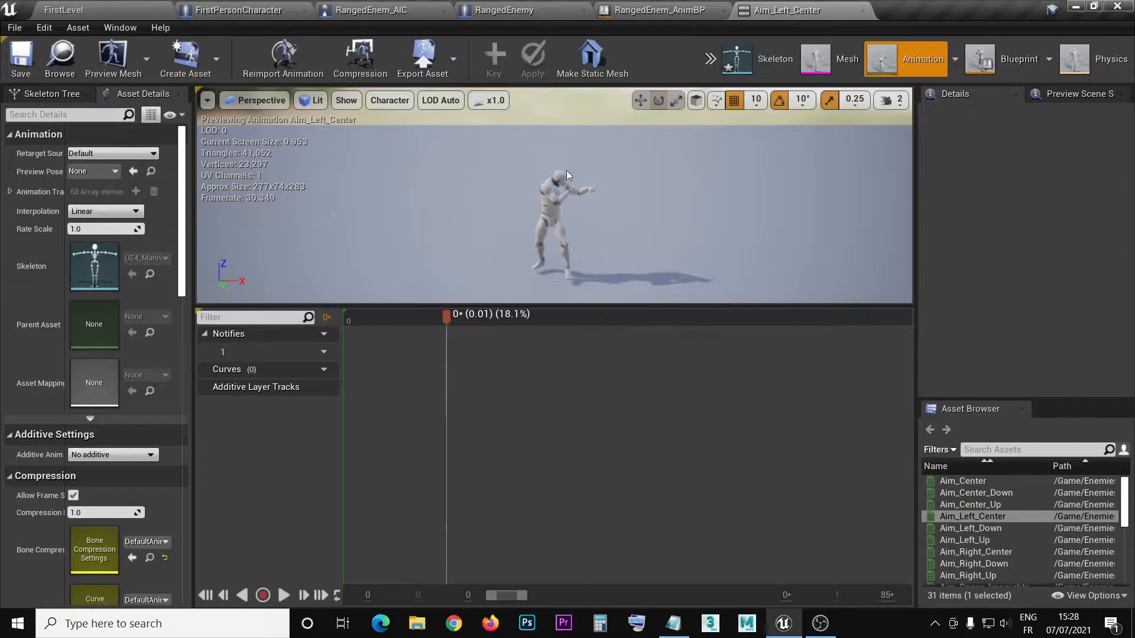
Step: Open the Aim_Left_Down animation, look up its pose frame in the Poses file in Notepad, and move the playhead to frame 50
{"action": "left_click", "coordinate": [109, 7]}
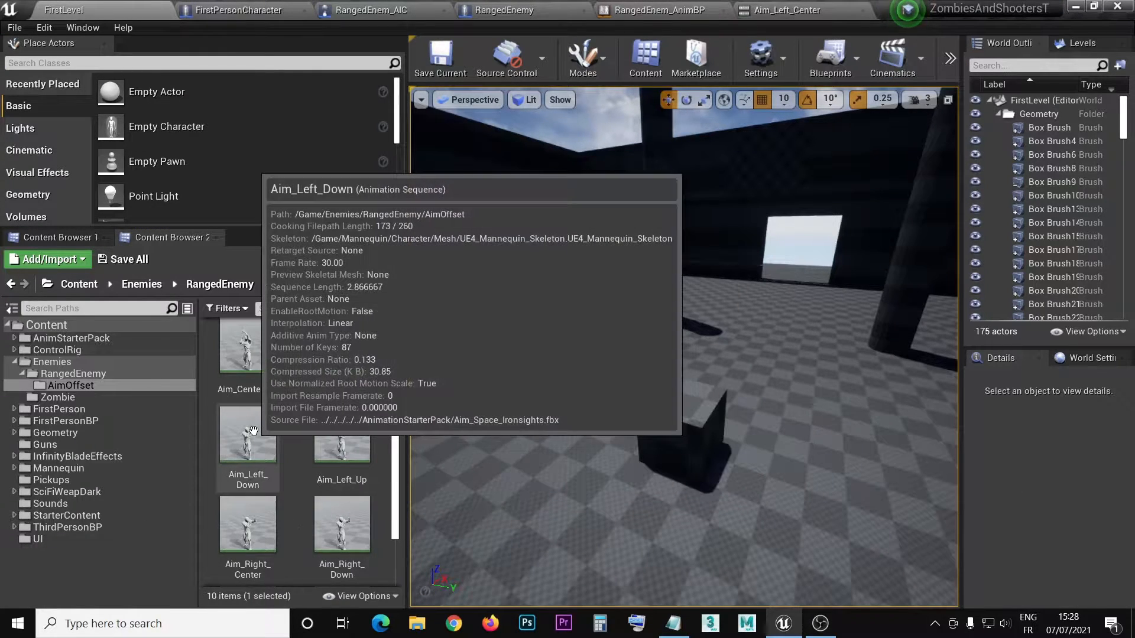
{"action": "left_click", "coordinate": [253, 430]}
{"action": "double_click", "coordinate": [253, 430]}
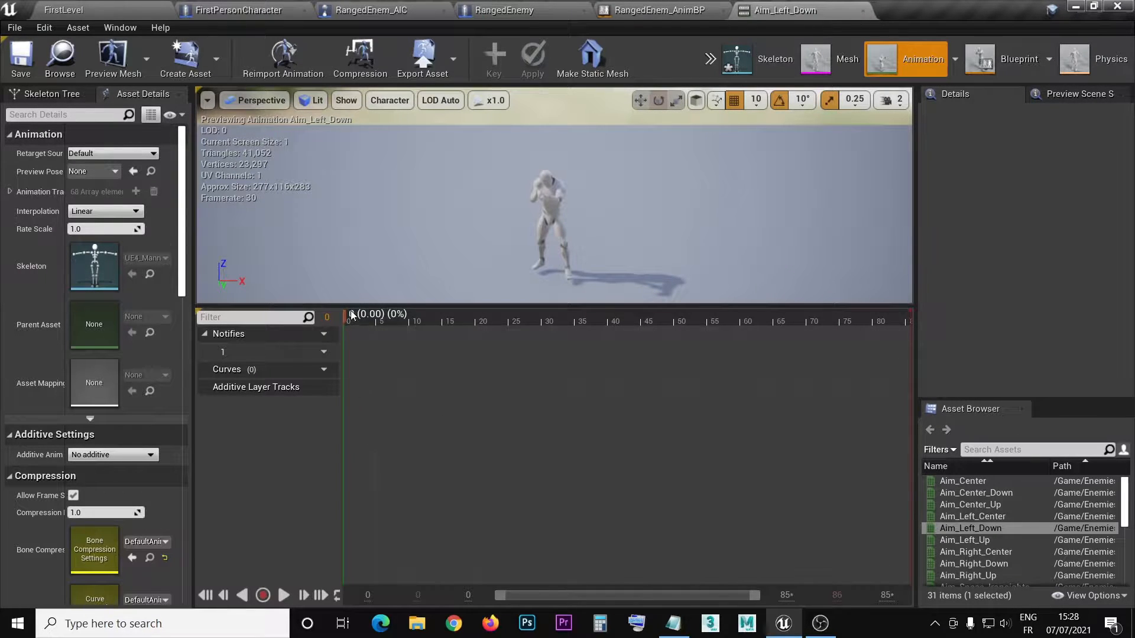
{"action": "left_click", "coordinate": [685, 623]}
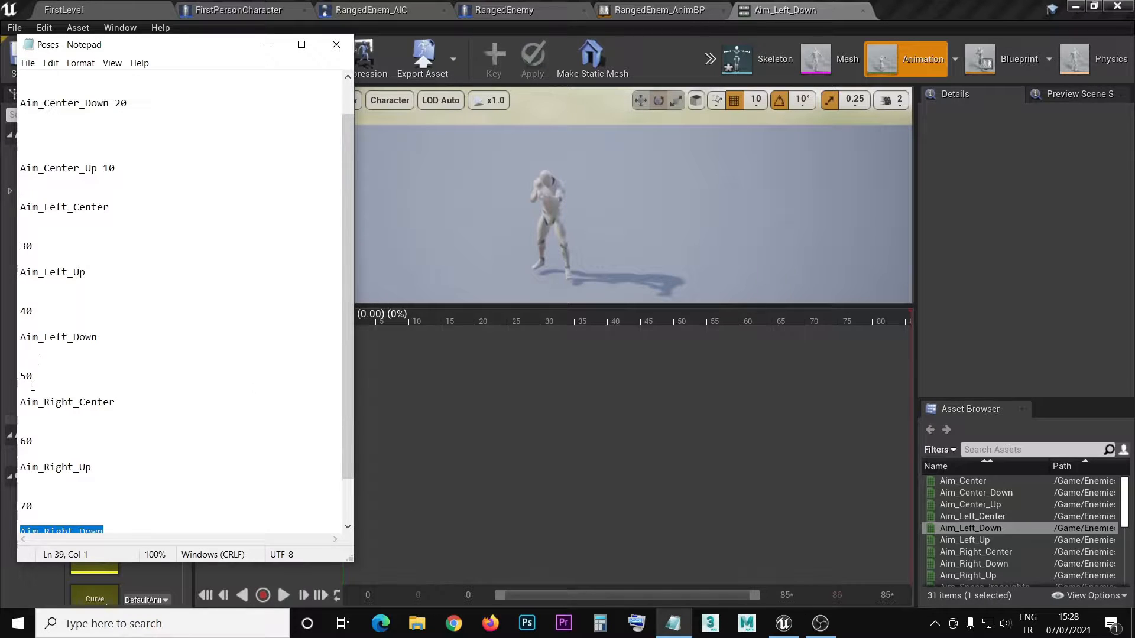
{"action": "left_click", "coordinate": [946, 315]}
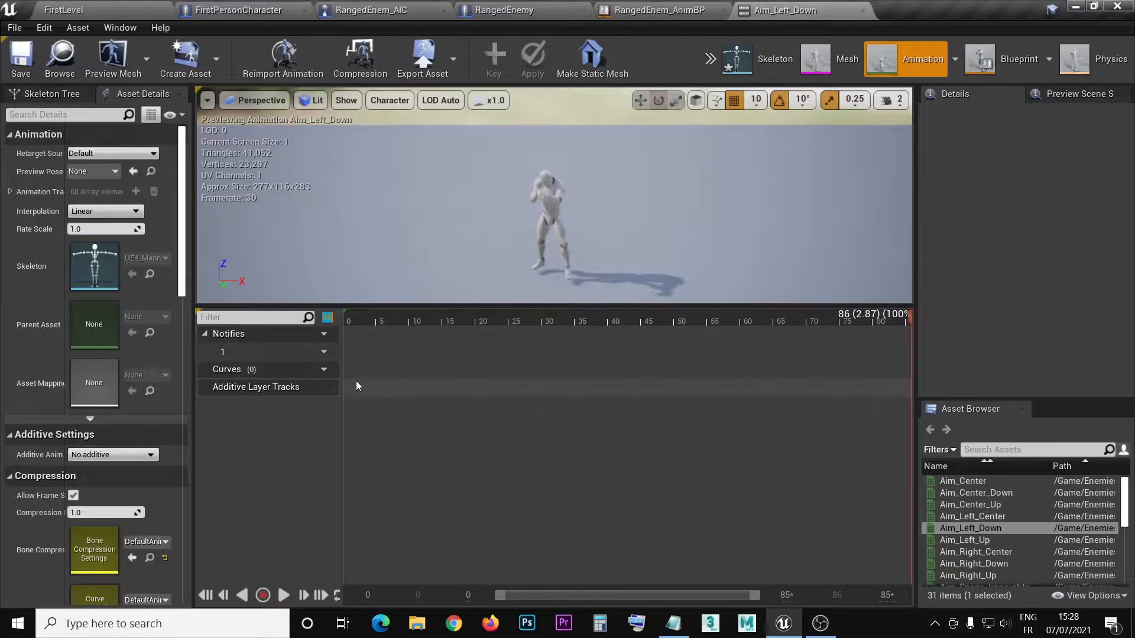
{"action": "type", "text": "50"}
{"action": "key", "text": "Return"}
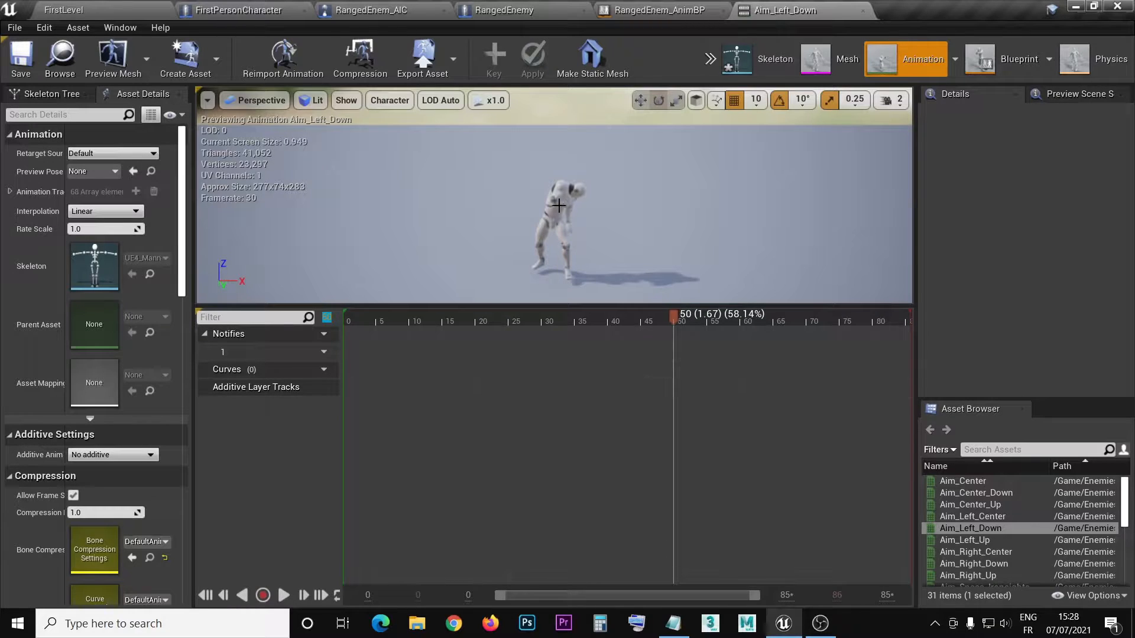
Step: Trim Aim_Left_Down by removing frames 0 to 50 and frames 1 to 37 of the remainder, save it and check its playback
{"action": "right_click", "coordinate": [675, 314]}
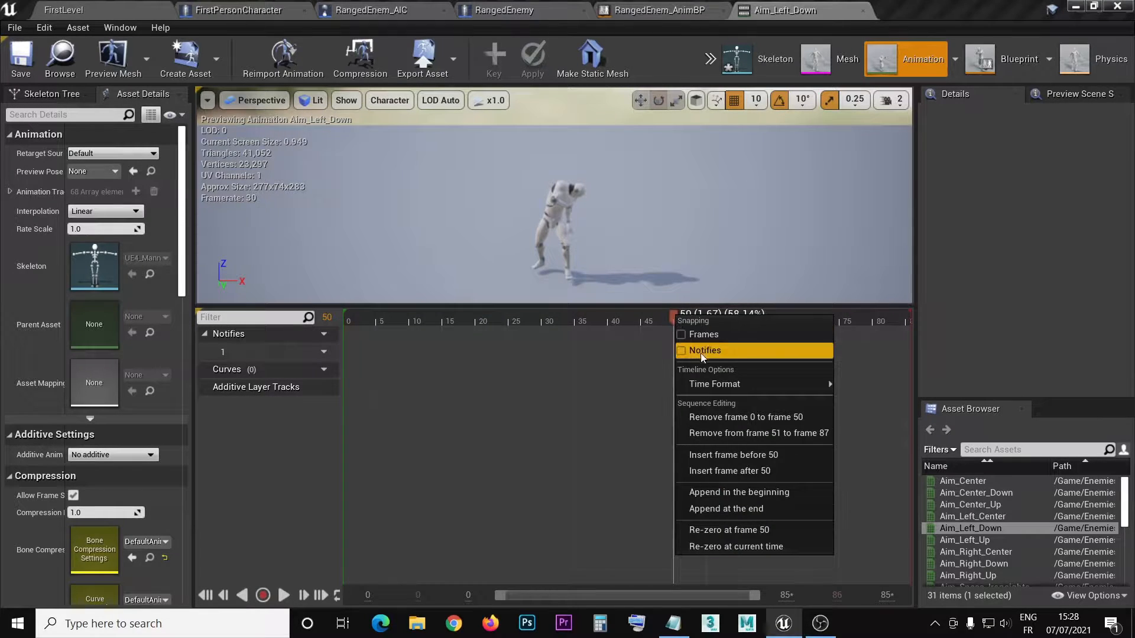
{"action": "left_click", "coordinate": [744, 423]}
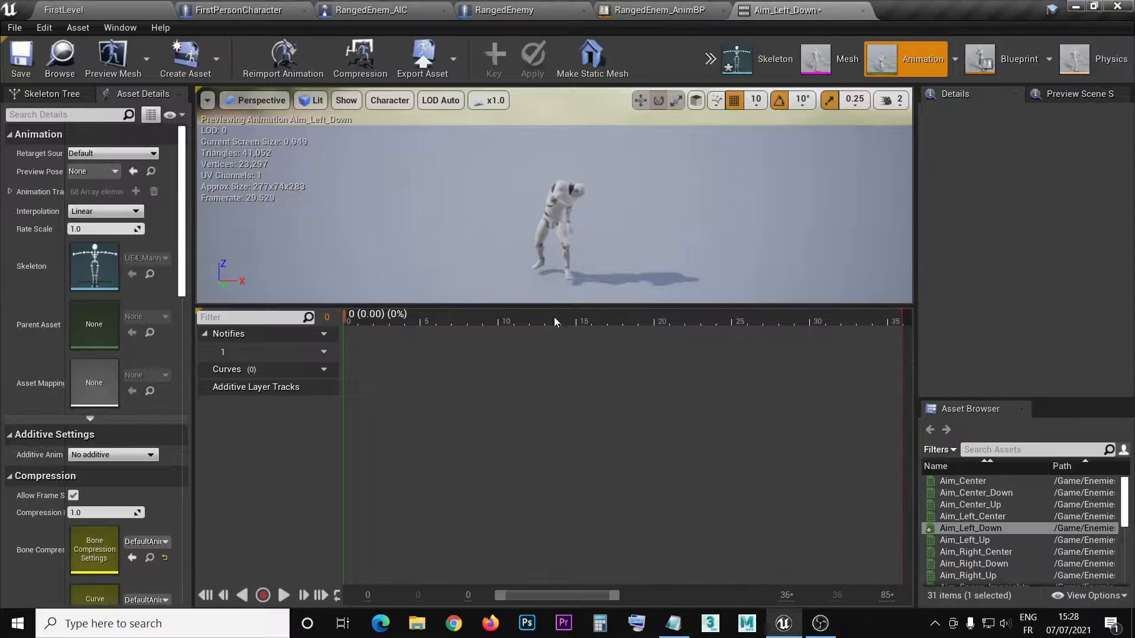
{"action": "right_click", "coordinate": [345, 318]}
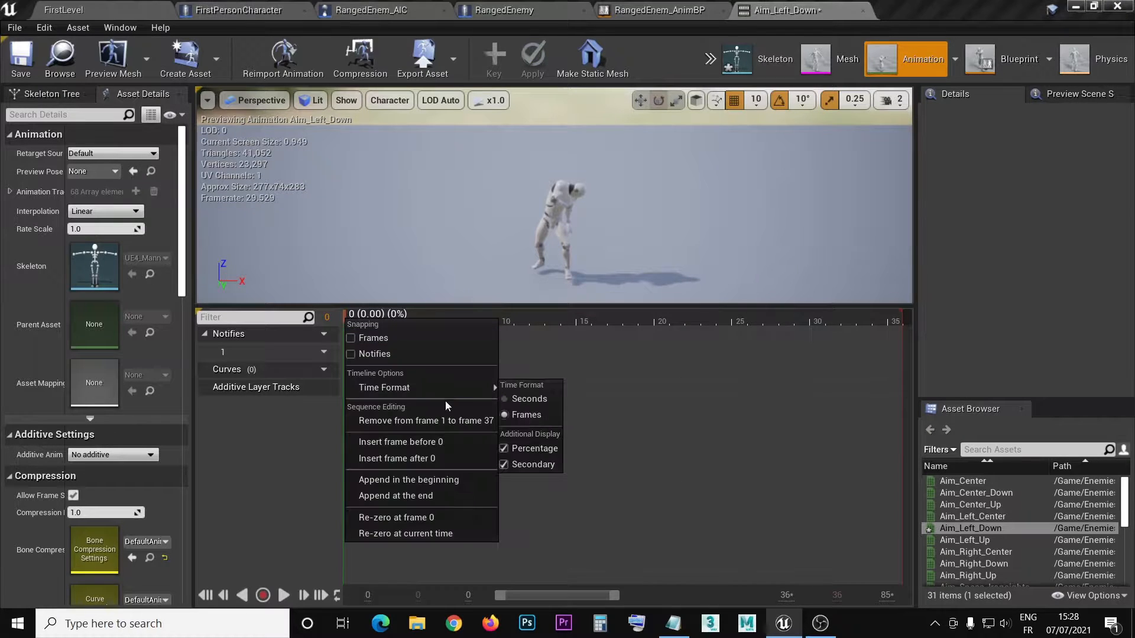
{"action": "left_click", "coordinate": [467, 422]}
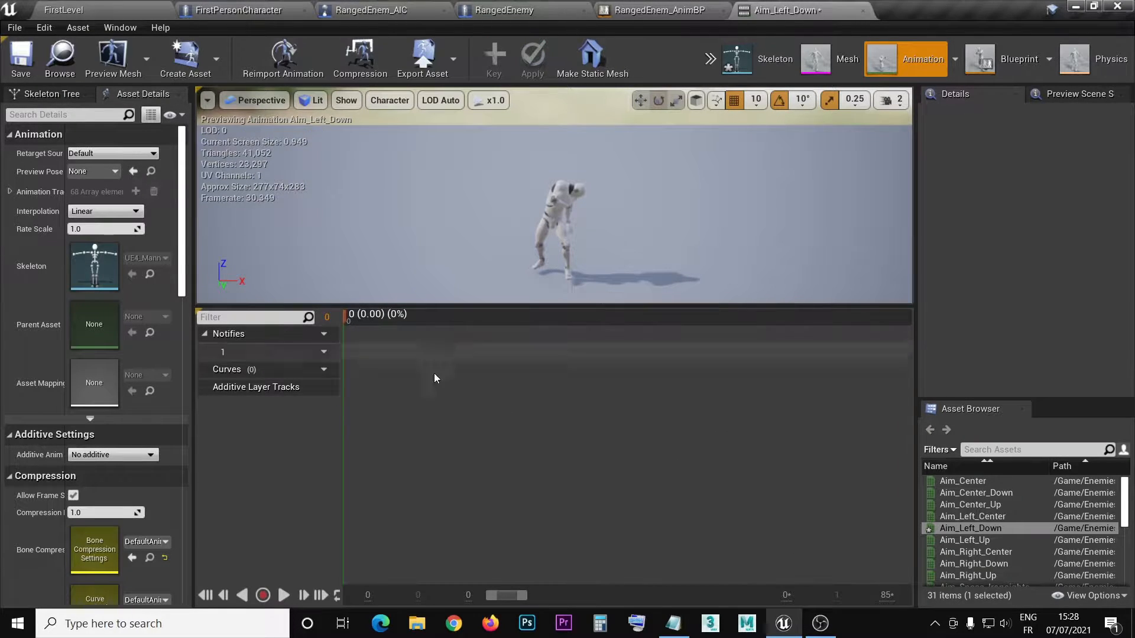
{"action": "left_click", "coordinate": [20, 62]}
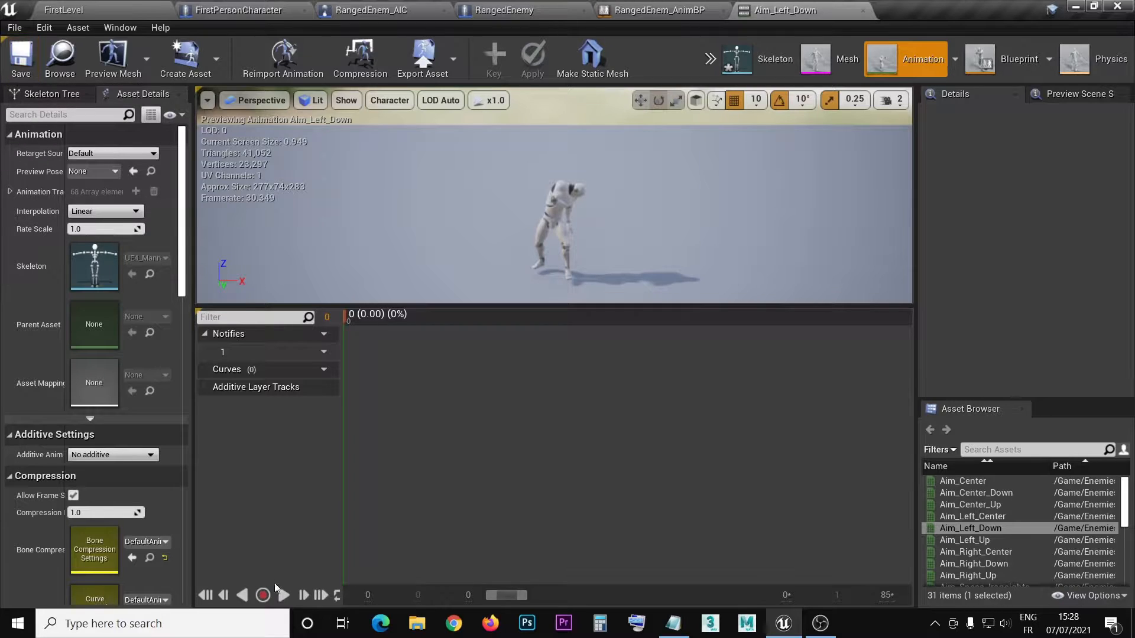
{"action": "left_click", "coordinate": [284, 595]}
{"action": "left_click", "coordinate": [286, 595]}
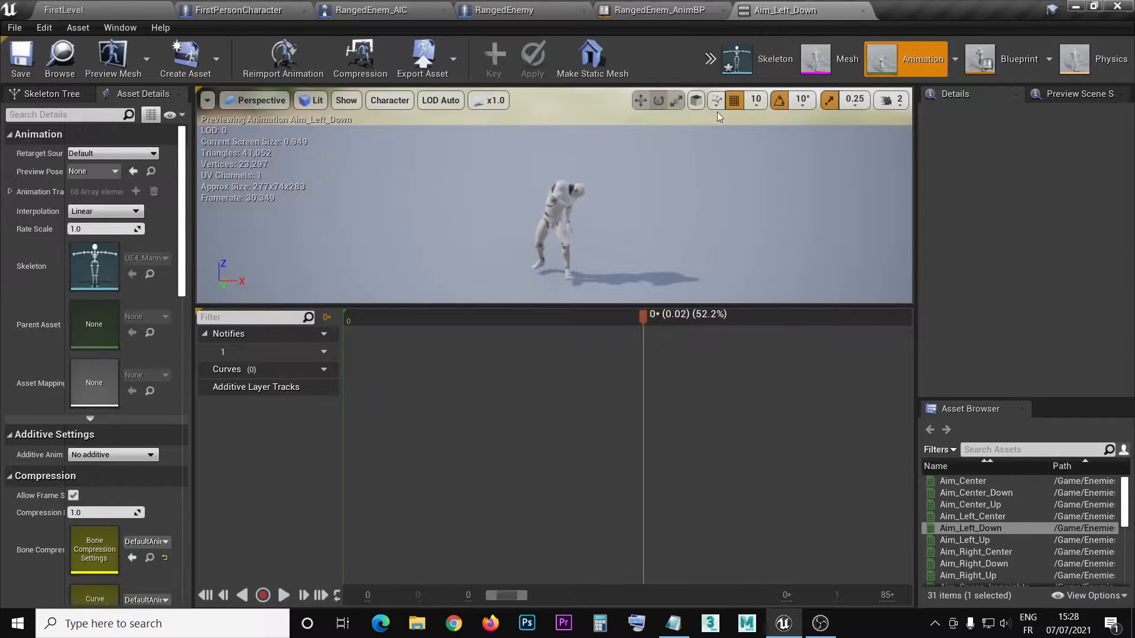
Step: Open the Aim_Left_Up animation, look up its pose frame in the Poses file in Notepad, and move the playhead to frame 40
{"action": "left_click", "coordinate": [70, 9]}
{"action": "scroll", "coordinate": [342, 414], "scroll_direction": "down", "scroll_amount": 2}
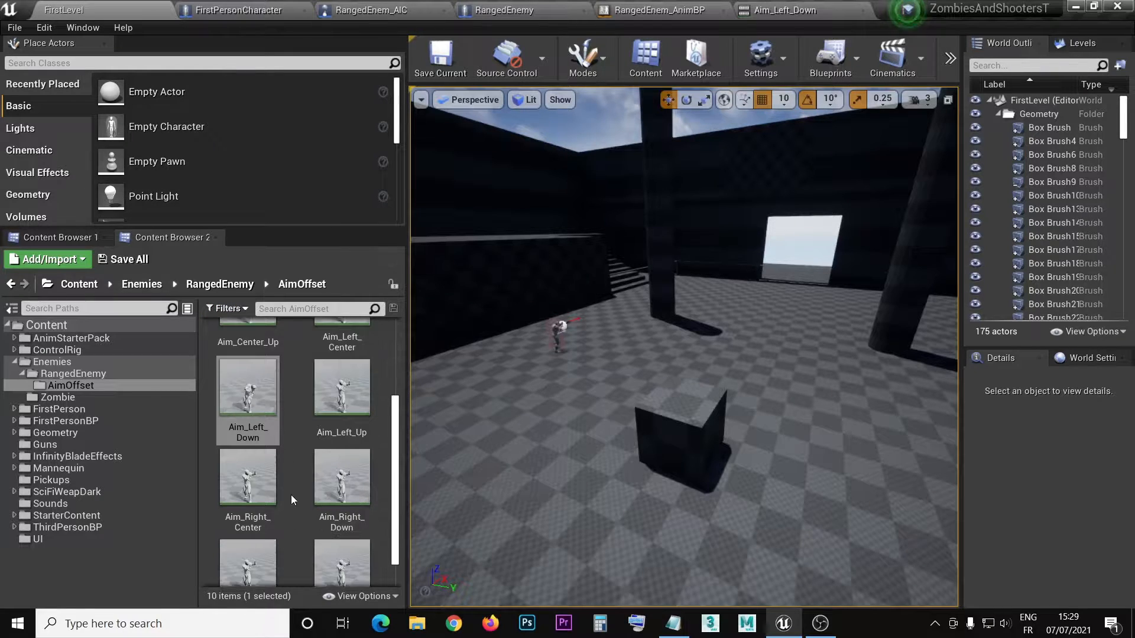
{"action": "left_click", "coordinate": [342, 396]}
{"action": "double_click", "coordinate": [342, 396]}
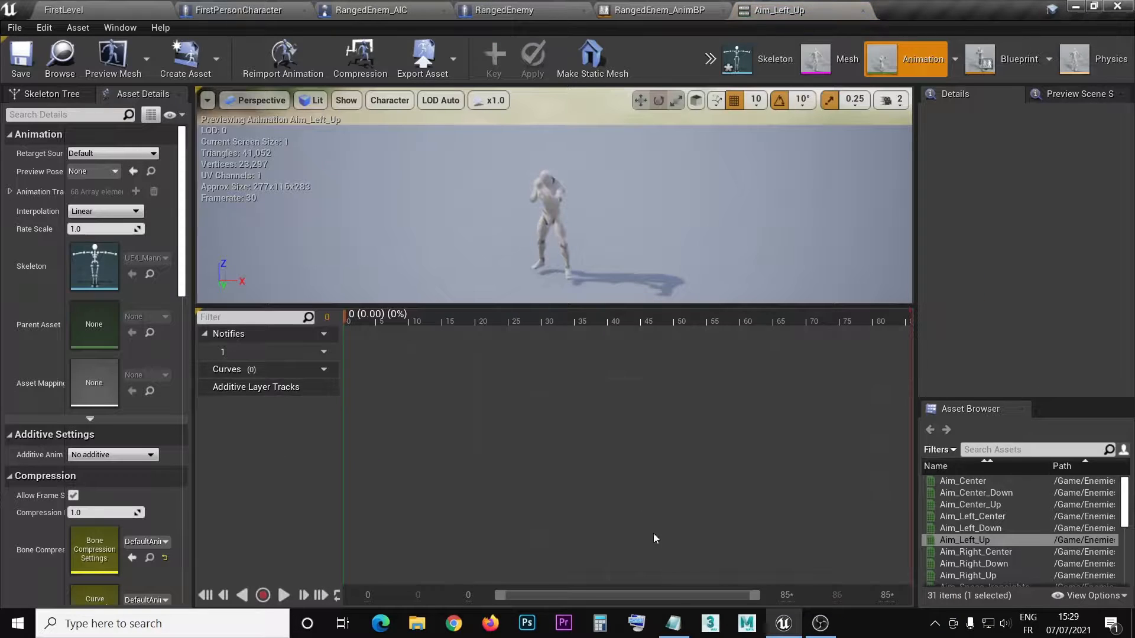
{"action": "left_click", "coordinate": [672, 624]}
{"action": "scroll", "coordinate": [117, 459], "scroll_direction": "down", "scroll_amount": 1}
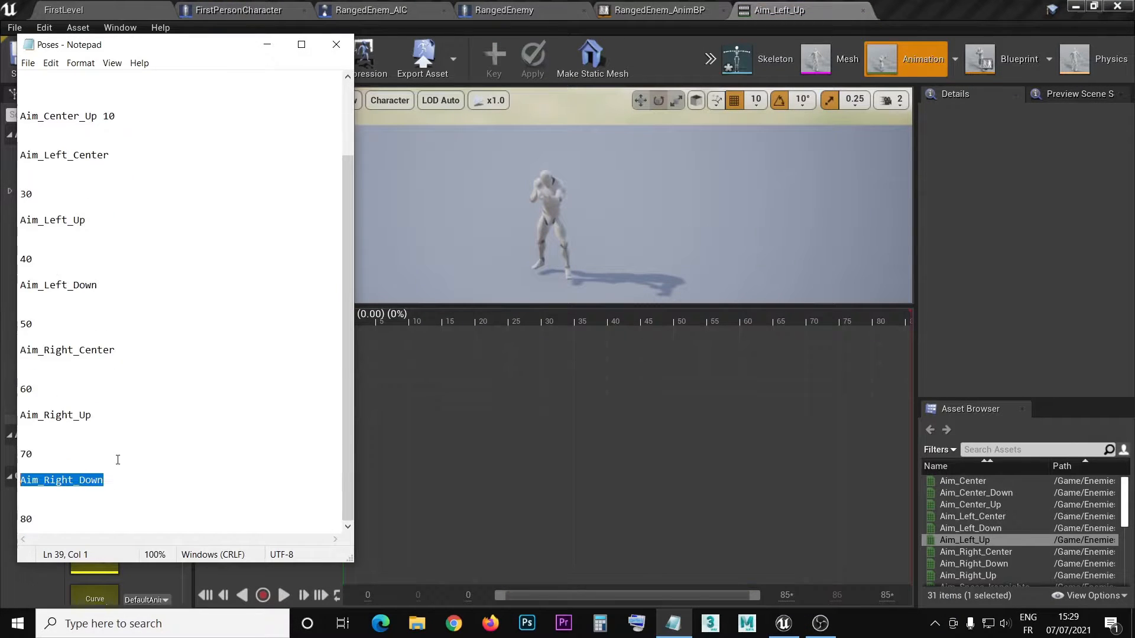
{"action": "scroll", "coordinate": [112, 454], "scroll_direction": "up", "scroll_amount": 2}
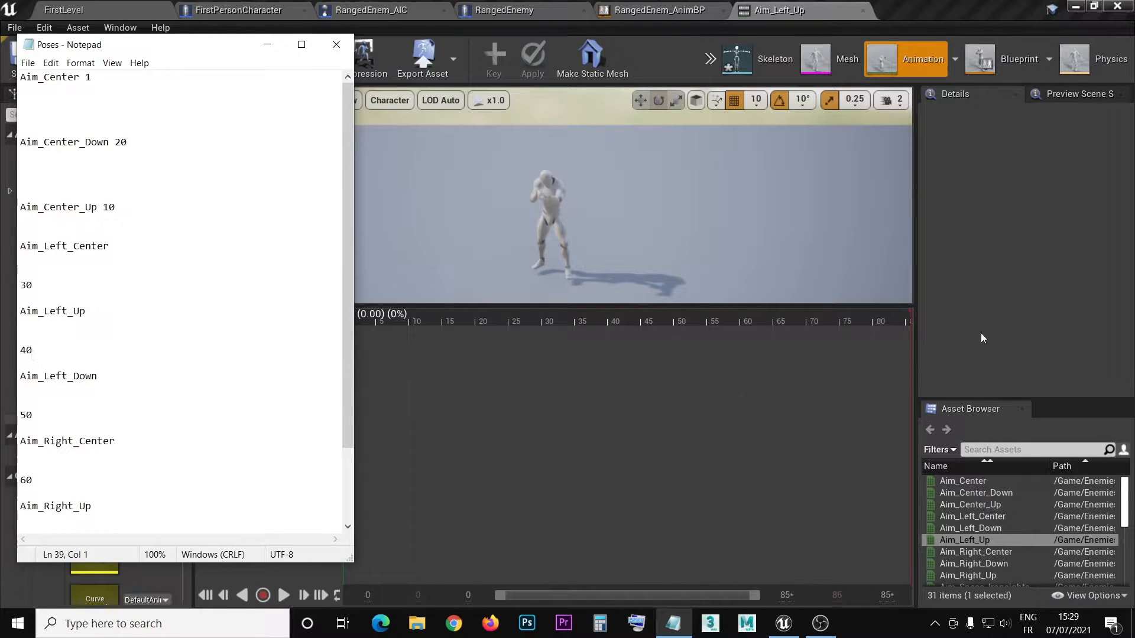
{"action": "left_click", "coordinate": [985, 318]}
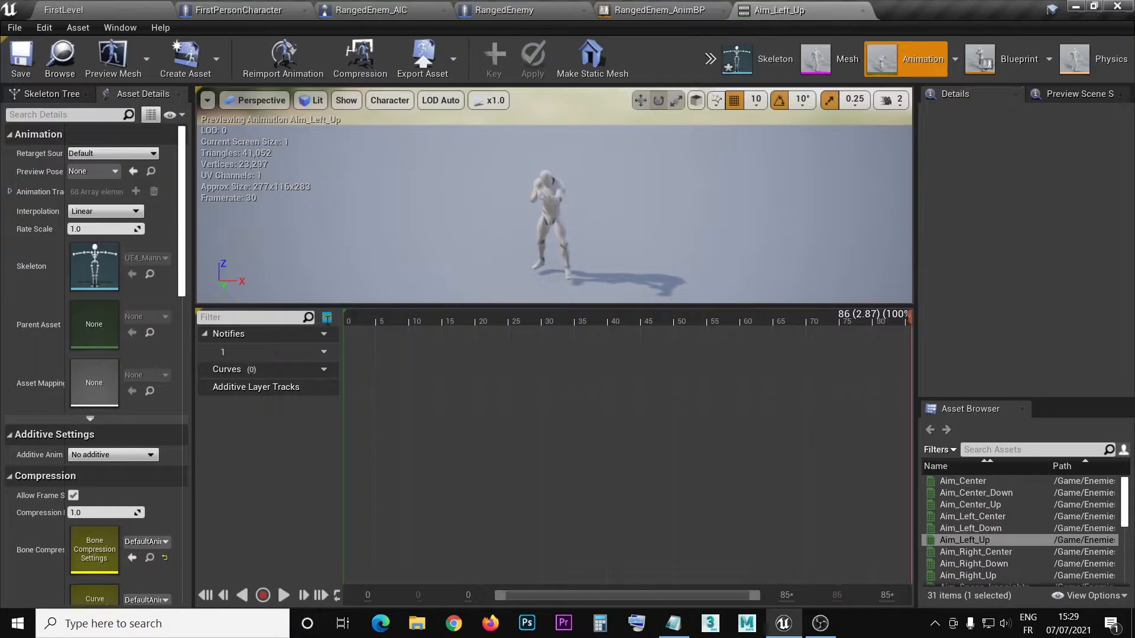
{"action": "left_click_drag", "start_coordinate": [911, 318], "coordinate": [340, 312]}
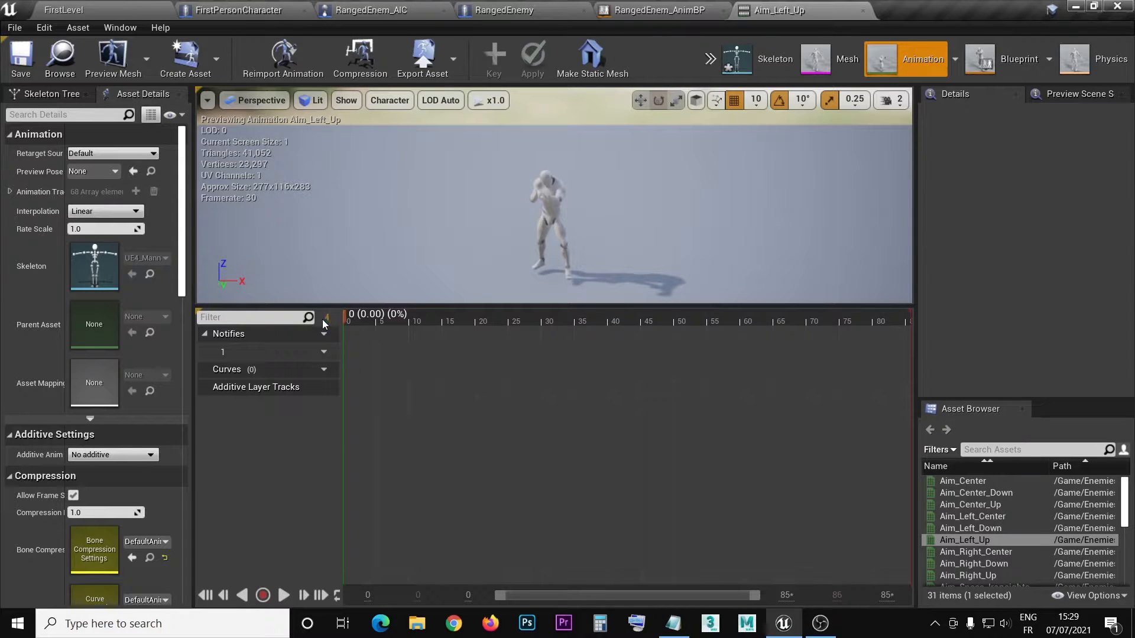
{"action": "left_click", "coordinate": [325, 320]}
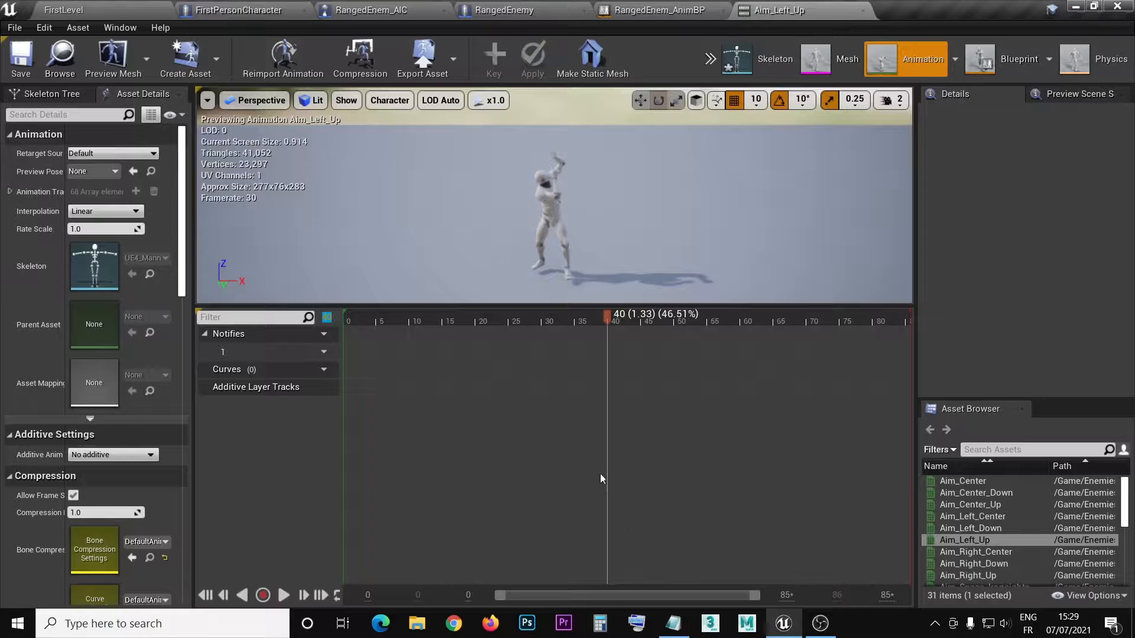
Step: Trim Aim_Left_Up to a single-frame pose by removing frames 0 to 40 and frames 1 to 48 of the remainder
{"action": "right_click", "coordinate": [609, 314]}
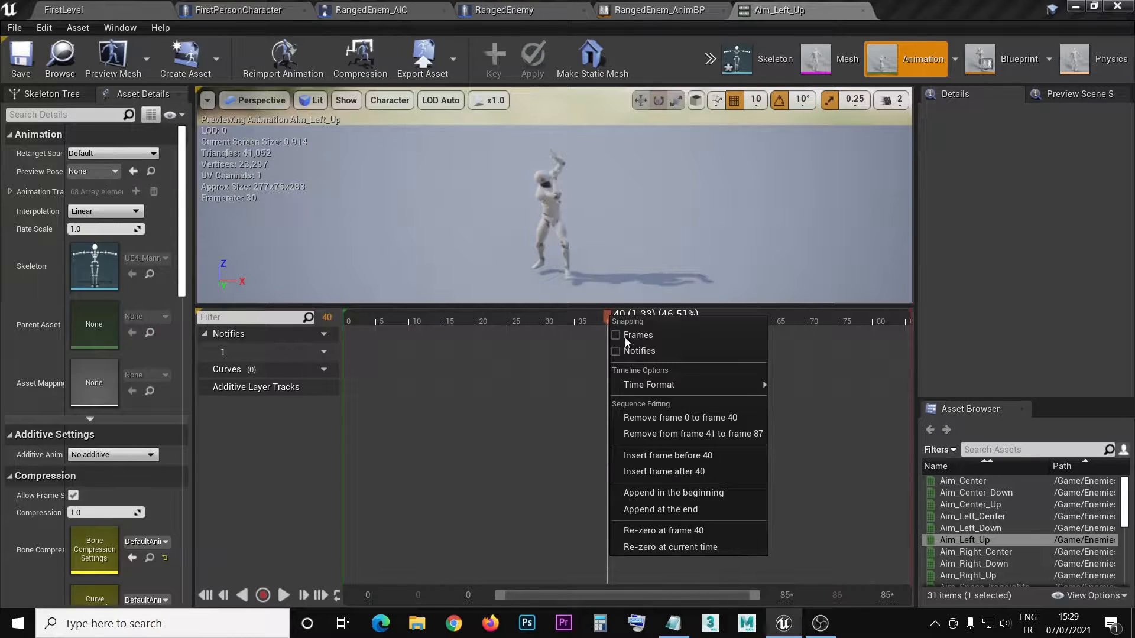
{"action": "left_click", "coordinate": [698, 418]}
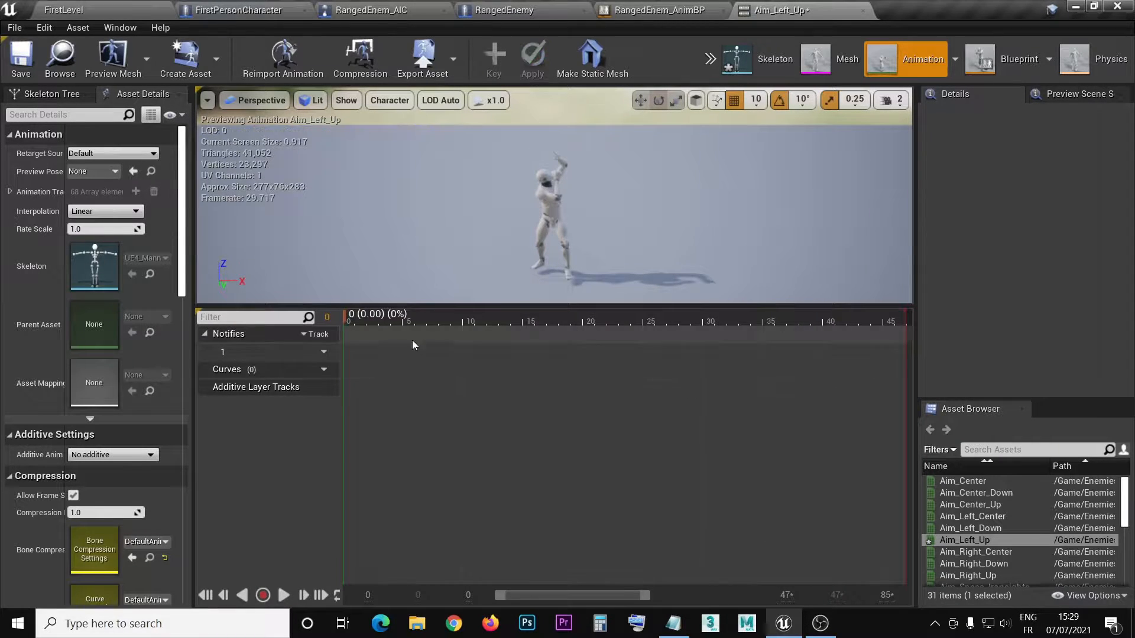
{"action": "right_click", "coordinate": [342, 315]}
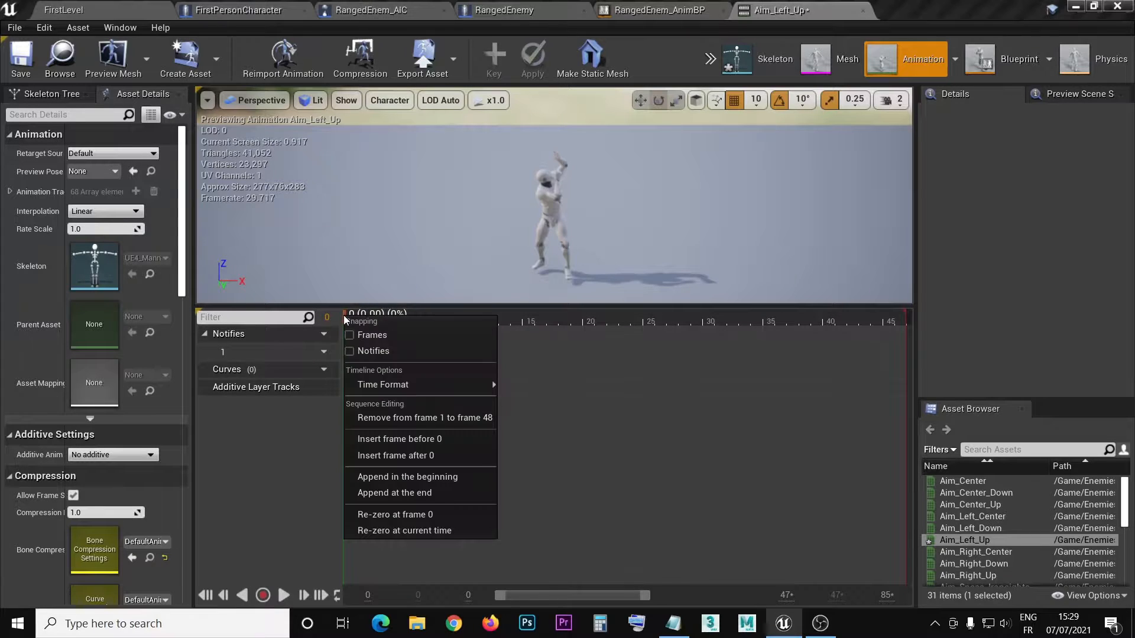
{"action": "left_click", "coordinate": [413, 417]}
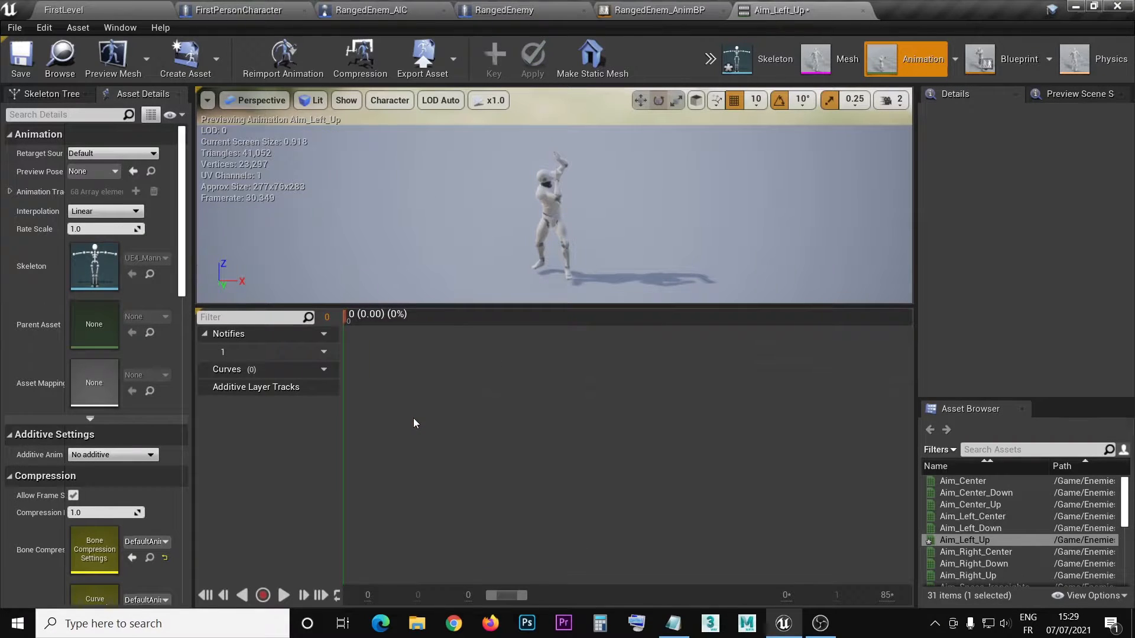
Step: Check the playback of the trimmed Aim_Left_Up animation and save it
{"action": "left_click", "coordinate": [283, 597]}
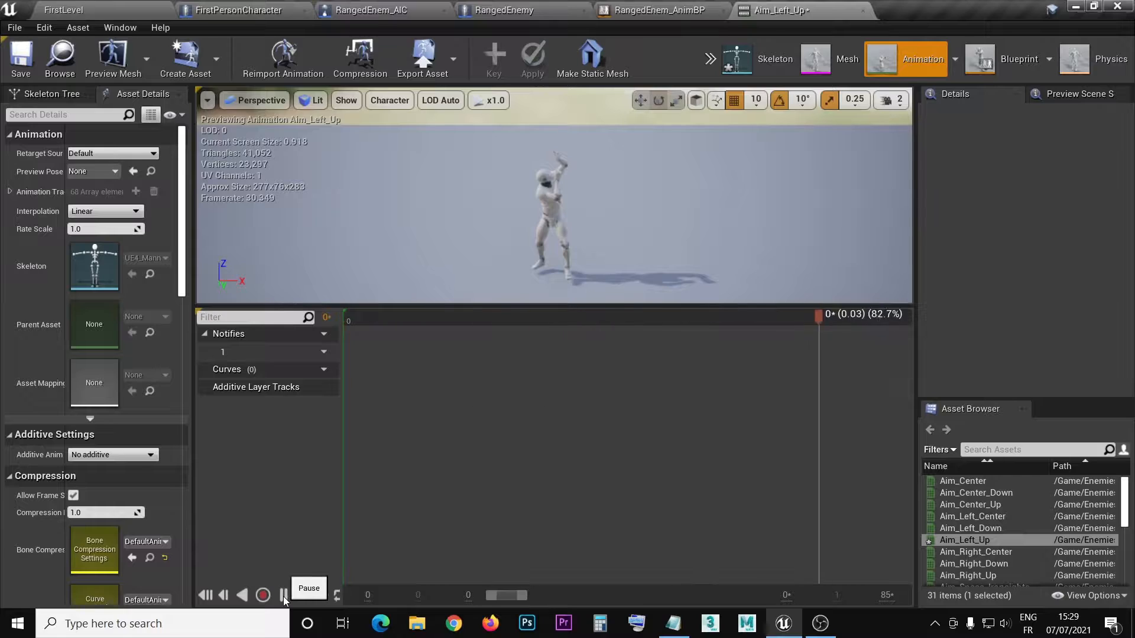
{"action": "left_click", "coordinate": [20, 59]}
Step: Open the Aim_Right_Center animation, copy its pose frame from the Poses file in Notepad, and move the playhead to frame 60
{"action": "left_click", "coordinate": [88, 10]}
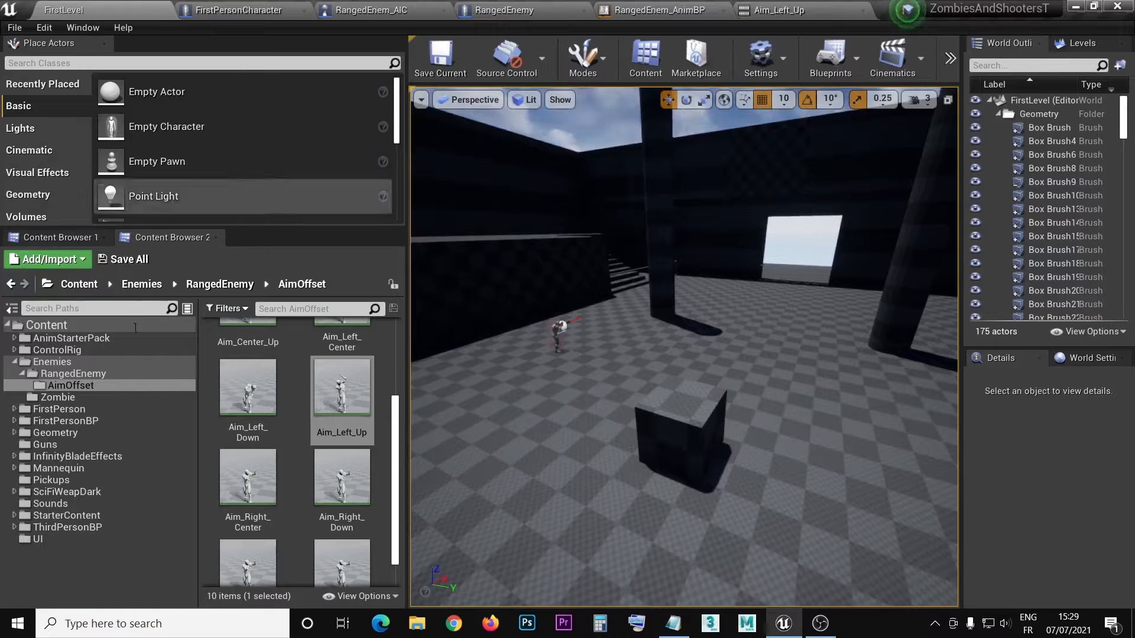
{"action": "double_click", "coordinate": [256, 487]}
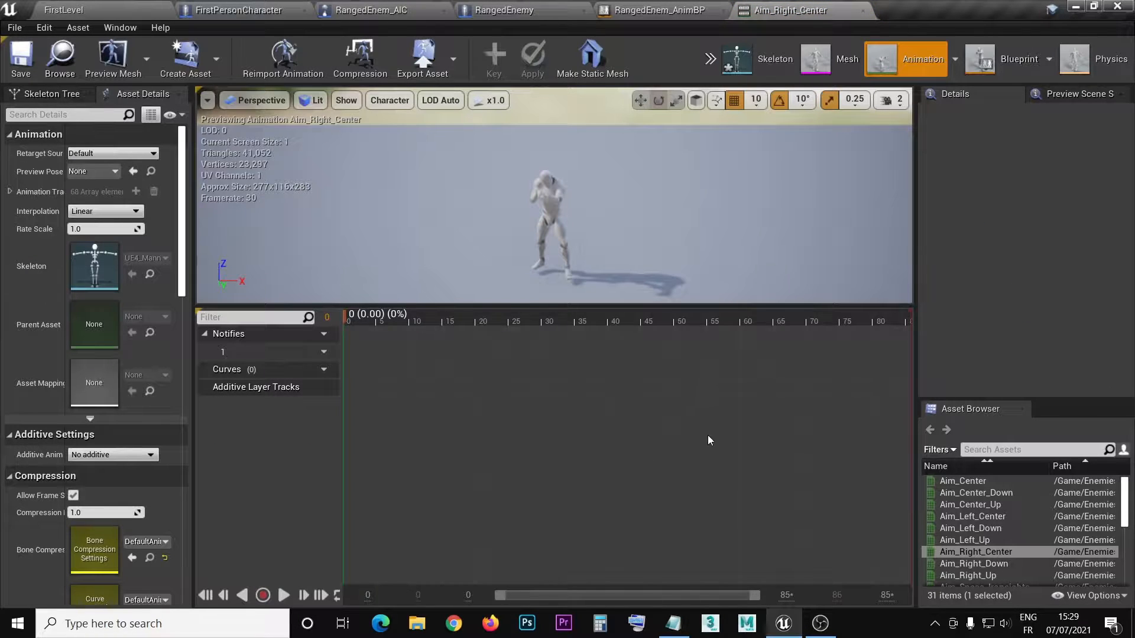
{"action": "left_click", "coordinate": [676, 627]}
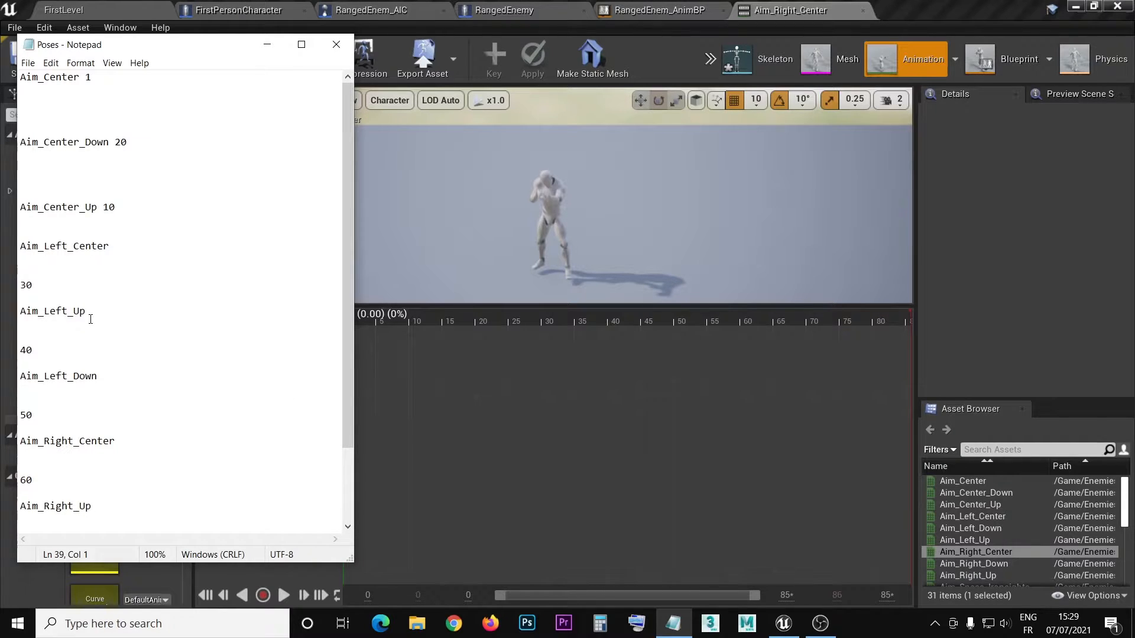
{"action": "scroll", "coordinate": [96, 397], "scroll_direction": "down", "scroll_amount": 2}
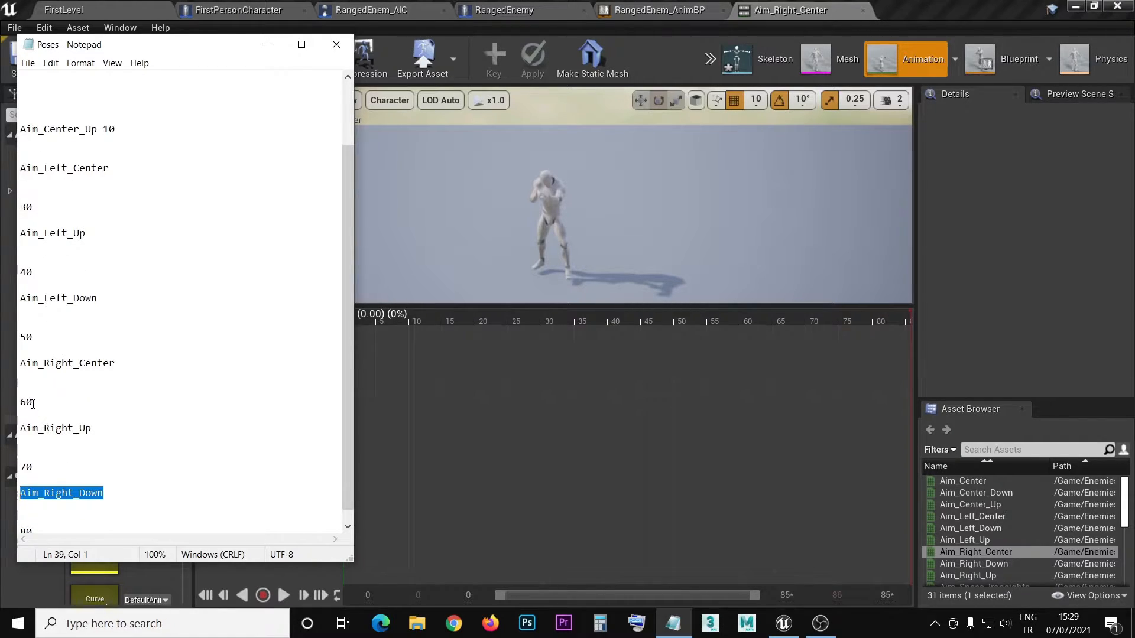
{"action": "left_click_drag", "start_coordinate": [36, 402], "coordinate": [12, 403]}
{"action": "key", "text": "ctrl+c"}
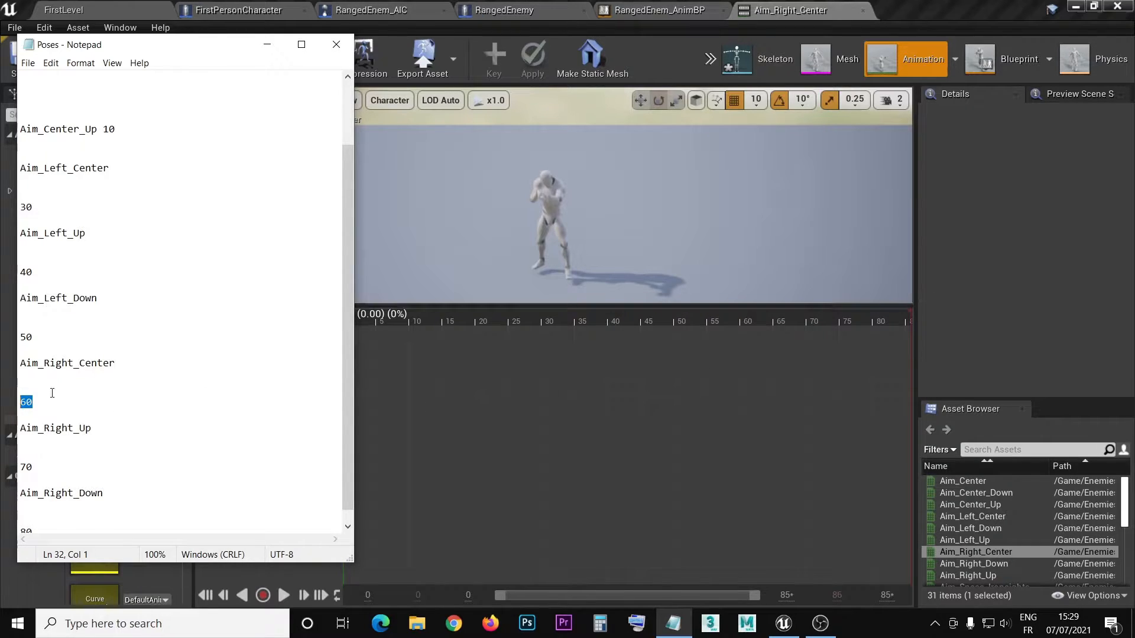
{"action": "left_click", "coordinate": [1055, 266]}
{"action": "left_click", "coordinate": [327, 317]}
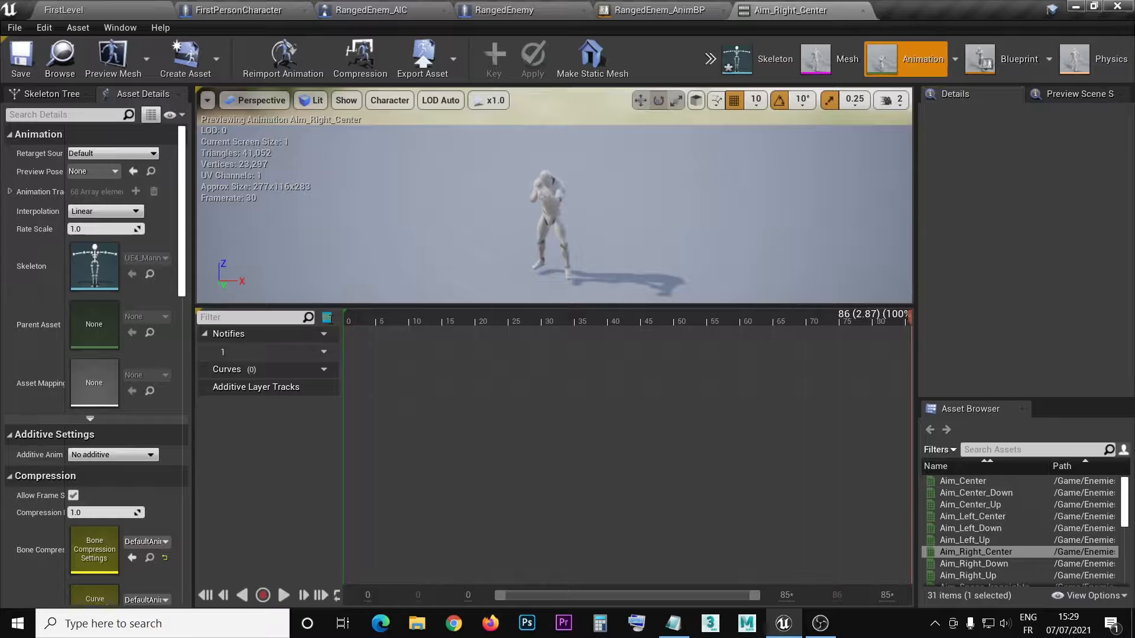
{"action": "key", "text": "ctrl+v"}
{"action": "key", "text": "Return"}
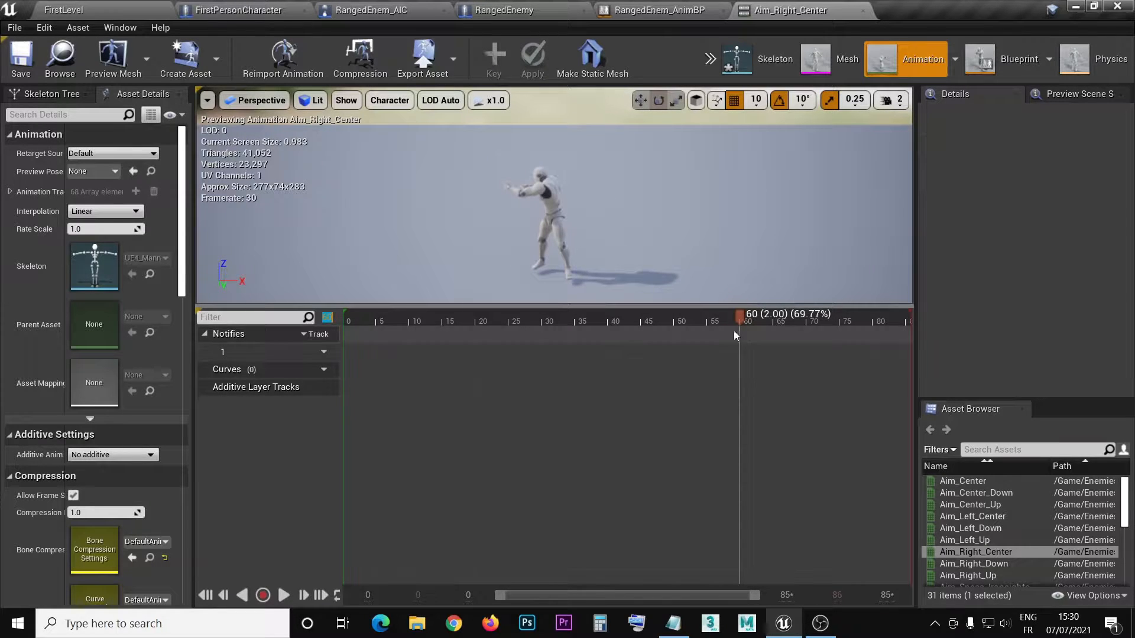
Step: Trim Aim_Right_Center by removing frames 0 to 60 and frames 1 to 27 of the remainder, save it and check its playback
{"action": "right_click", "coordinate": [739, 313]}
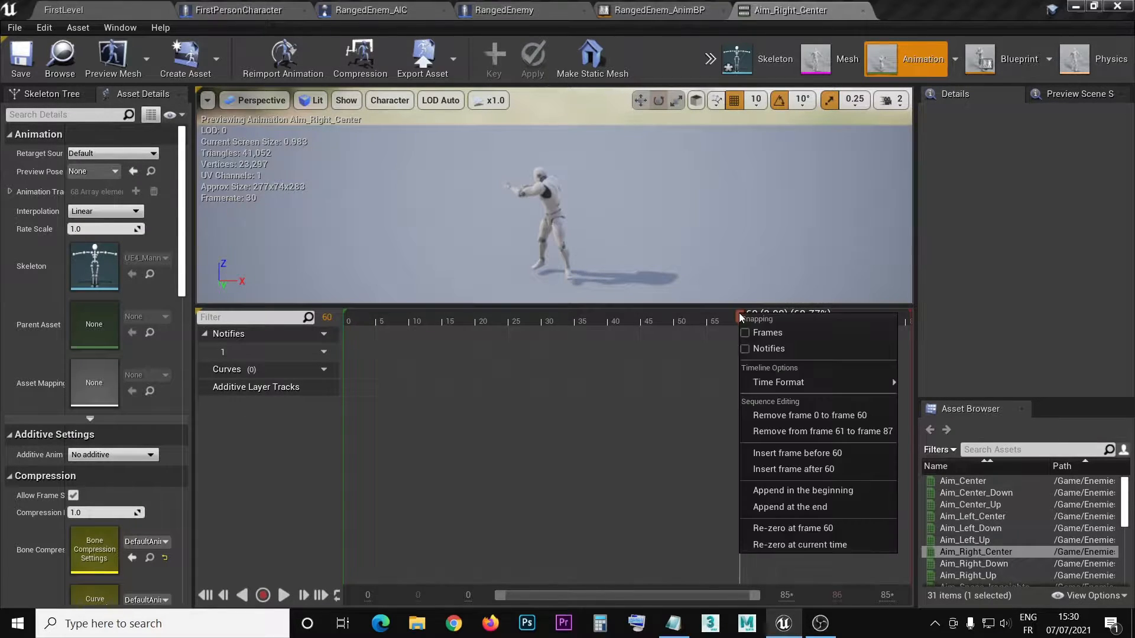
{"action": "left_click", "coordinate": [813, 421]}
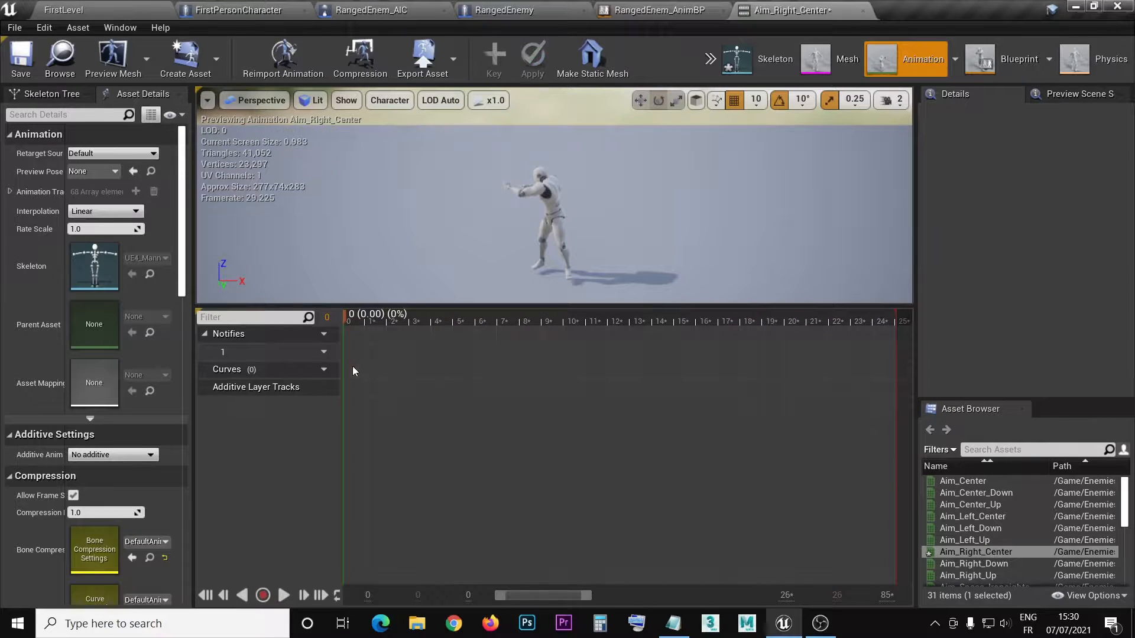
{"action": "right_click", "coordinate": [345, 317]}
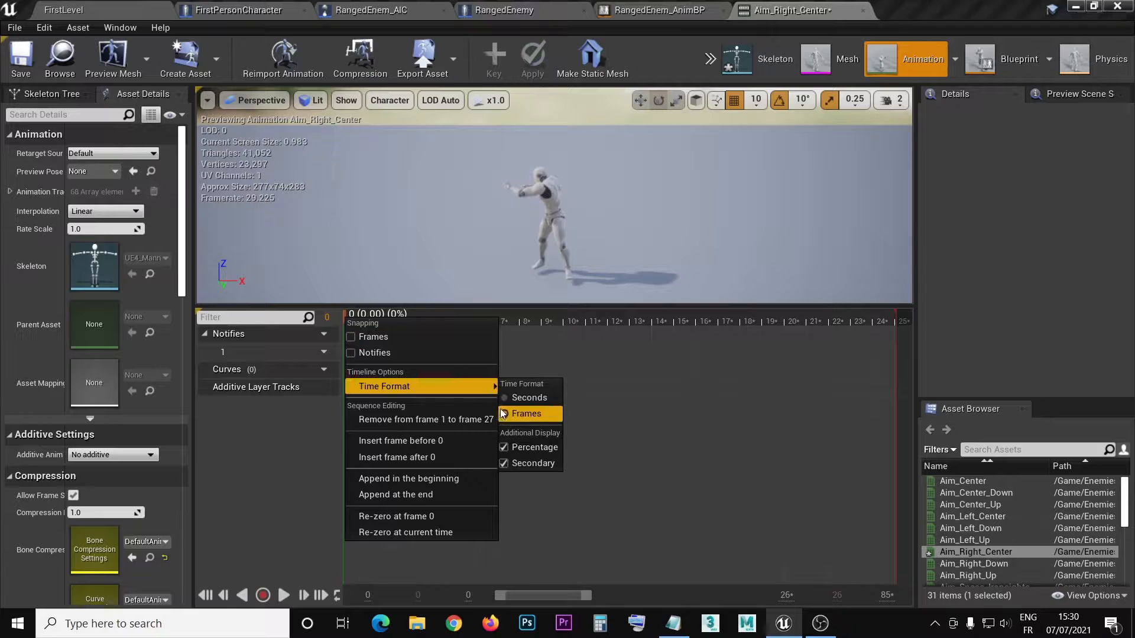
{"action": "left_click", "coordinate": [472, 420]}
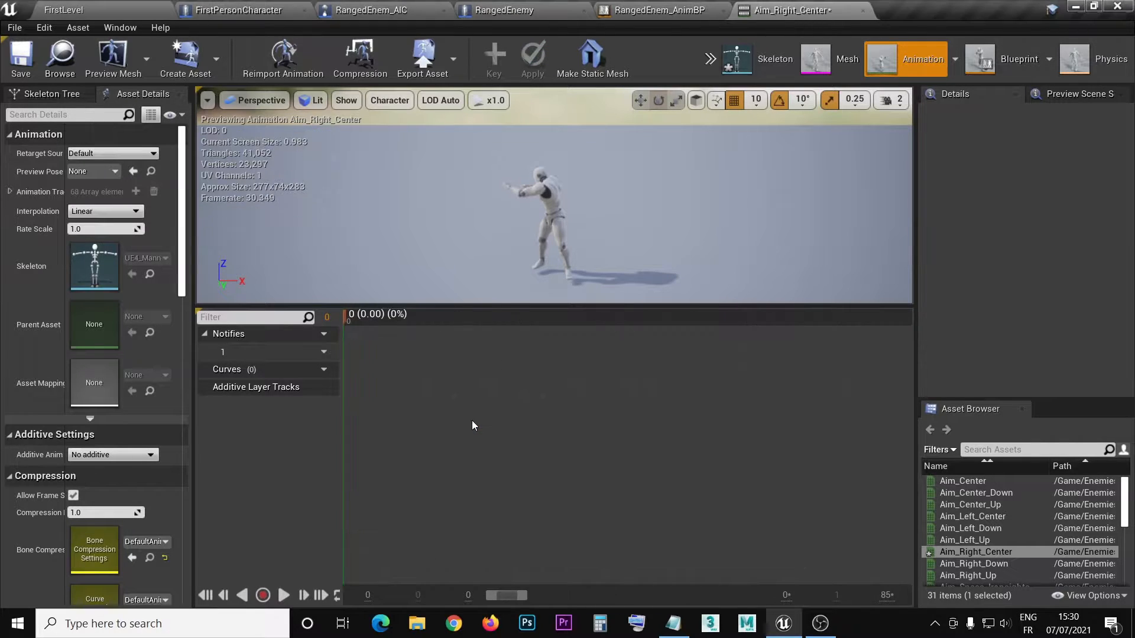
{"action": "left_click", "coordinate": [24, 62]}
{"action": "left_click", "coordinate": [282, 596]}
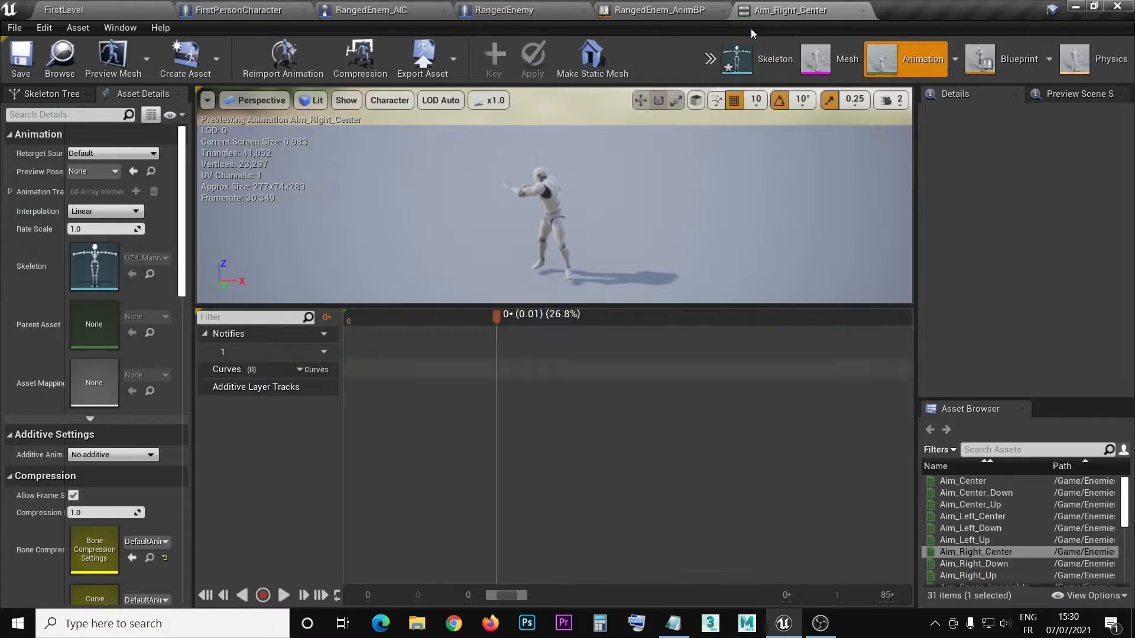
Step: Open the Aim_Right_Down animation, look up its pose frame in the Poses file in Notepad, and move the playhead to frame 80
{"action": "left_click", "coordinate": [95, 10]}
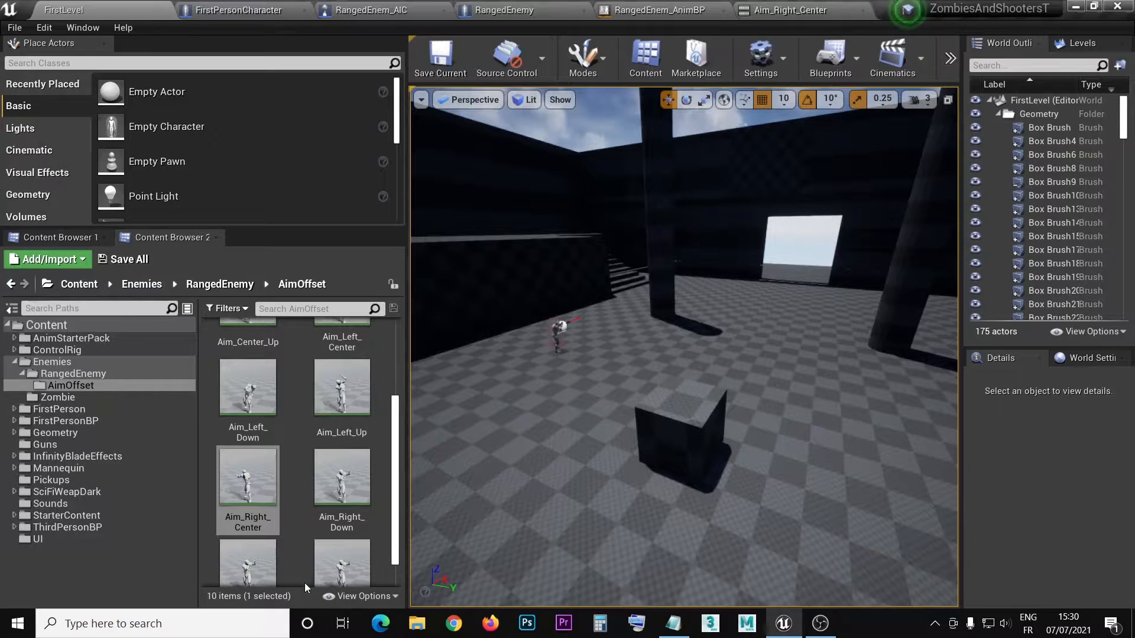
{"action": "scroll", "coordinate": [297, 539], "scroll_direction": "down", "scroll_amount": 1}
{"action": "left_click", "coordinate": [333, 470]}
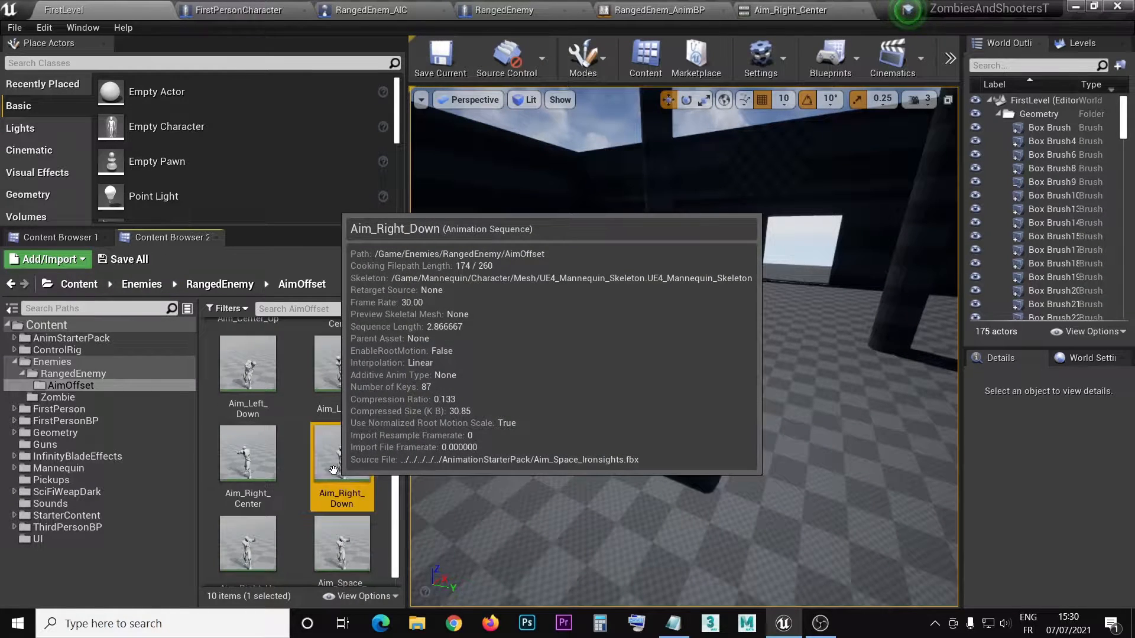
{"action": "double_click", "coordinate": [333, 470]}
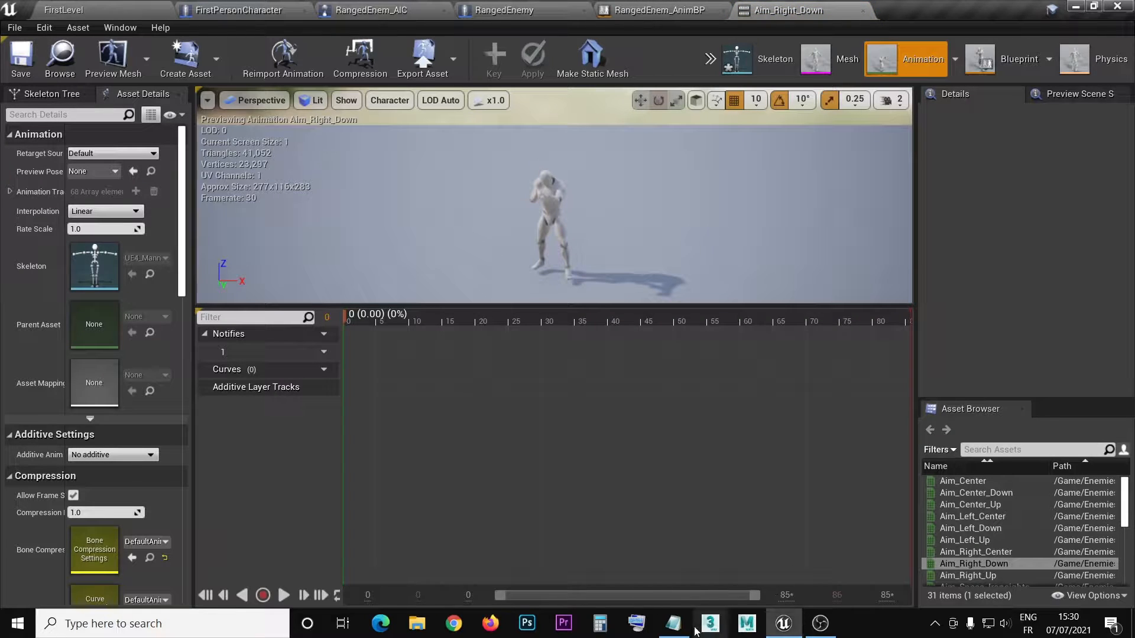
{"action": "left_click", "coordinate": [673, 623]}
{"action": "scroll", "coordinate": [113, 450], "scroll_direction": "down", "scroll_amount": 1}
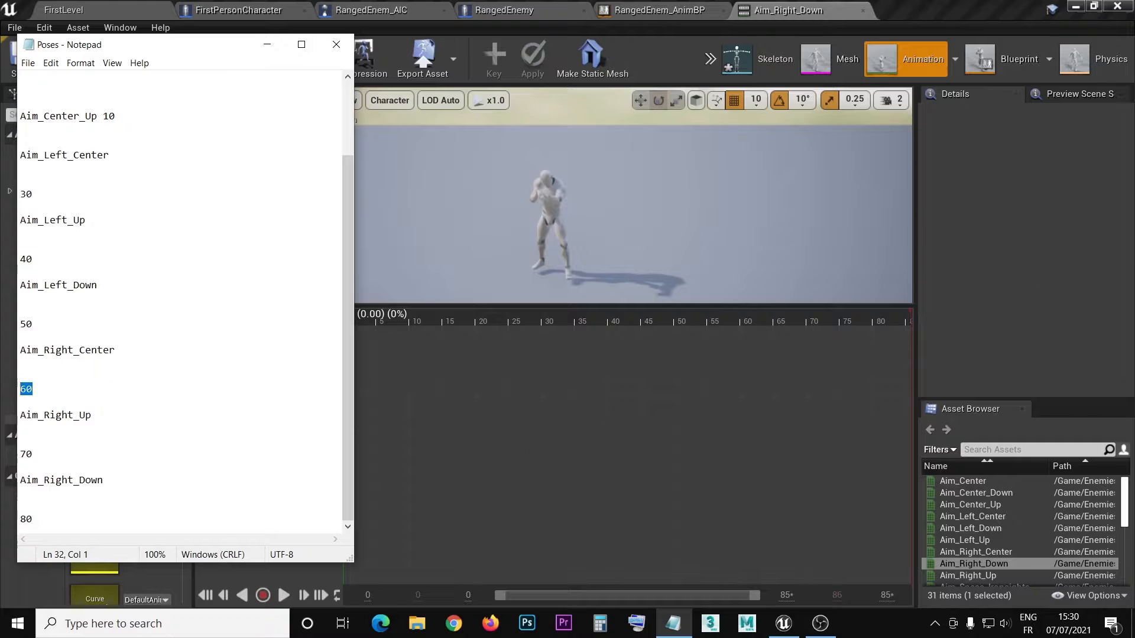
{"action": "left_click", "coordinate": [364, 327]}
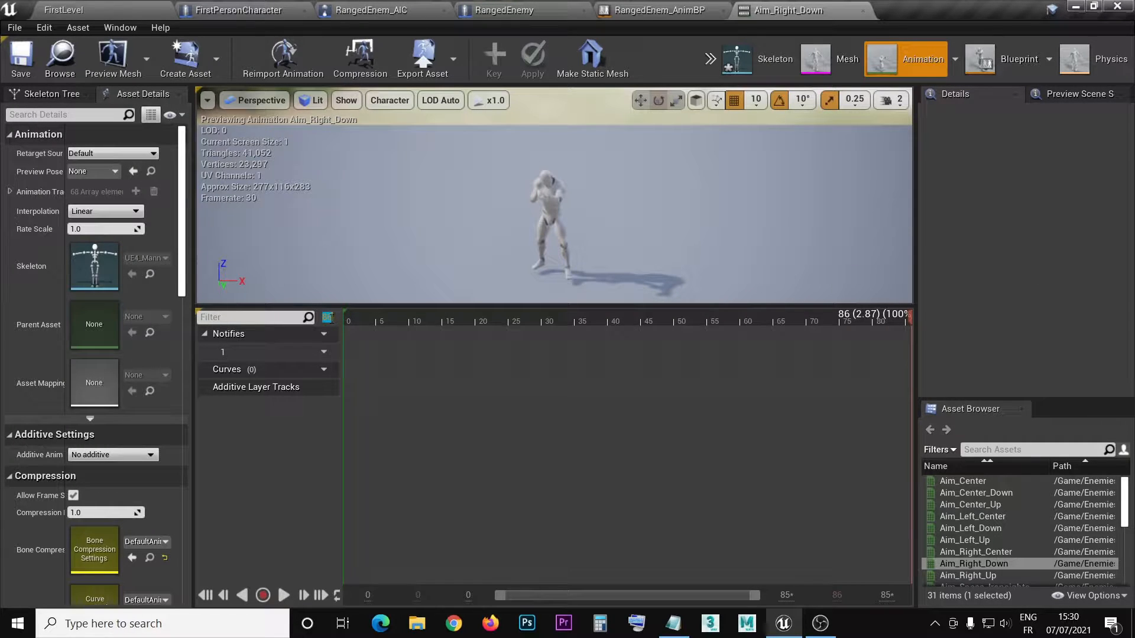
{"action": "type", "text": "80"}
{"action": "key", "text": "Return"}
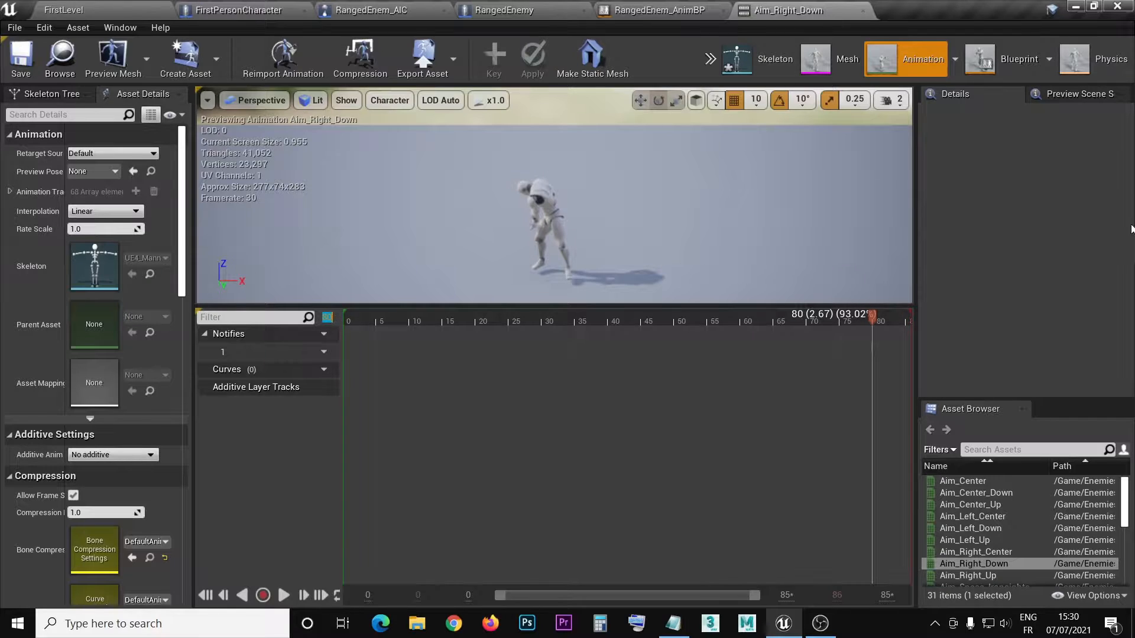
Step: Trim Aim_Right_Down by removing frames 0 to 80 and frames 1 to 8 of the remainder, save it and check its playback
{"action": "right_click", "coordinate": [871, 320]}
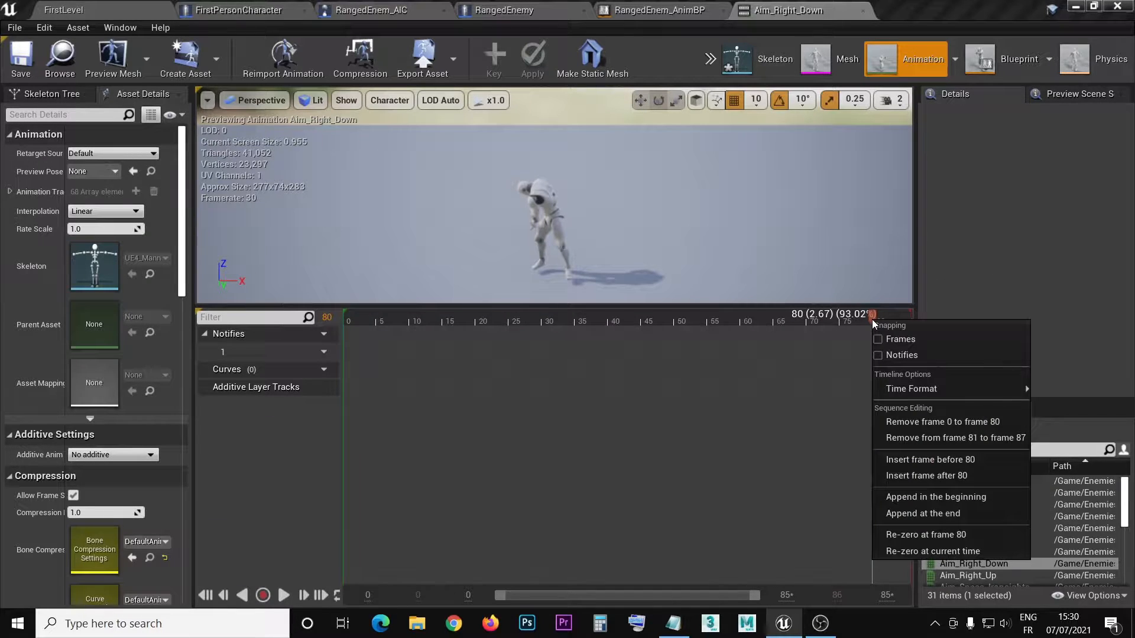
{"action": "left_click", "coordinate": [909, 424]}
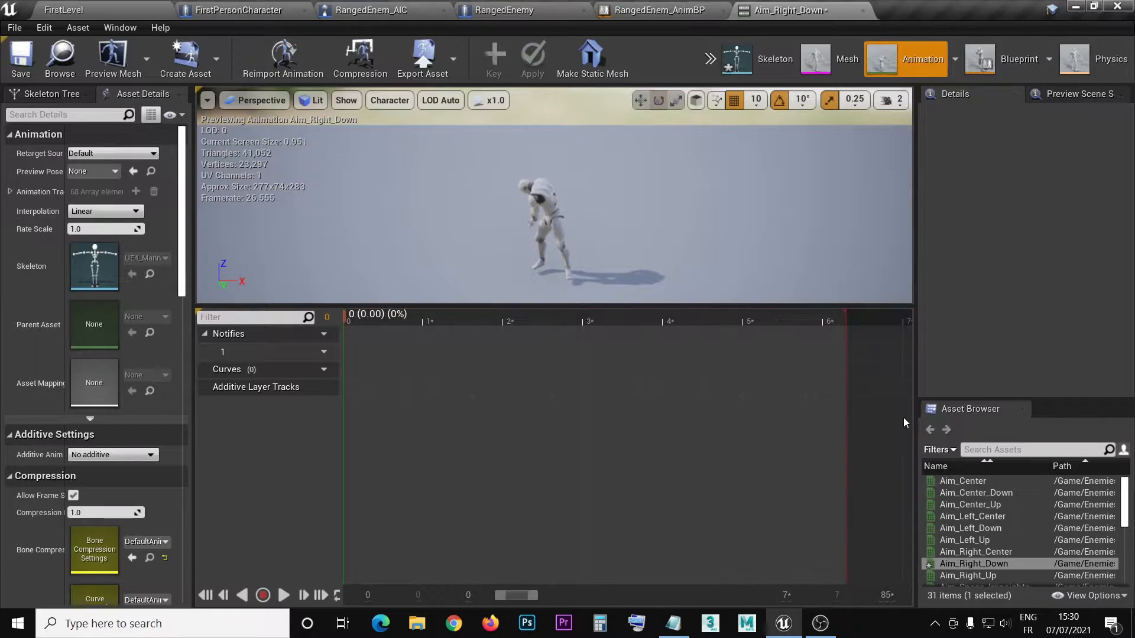
{"action": "right_click", "coordinate": [345, 320]}
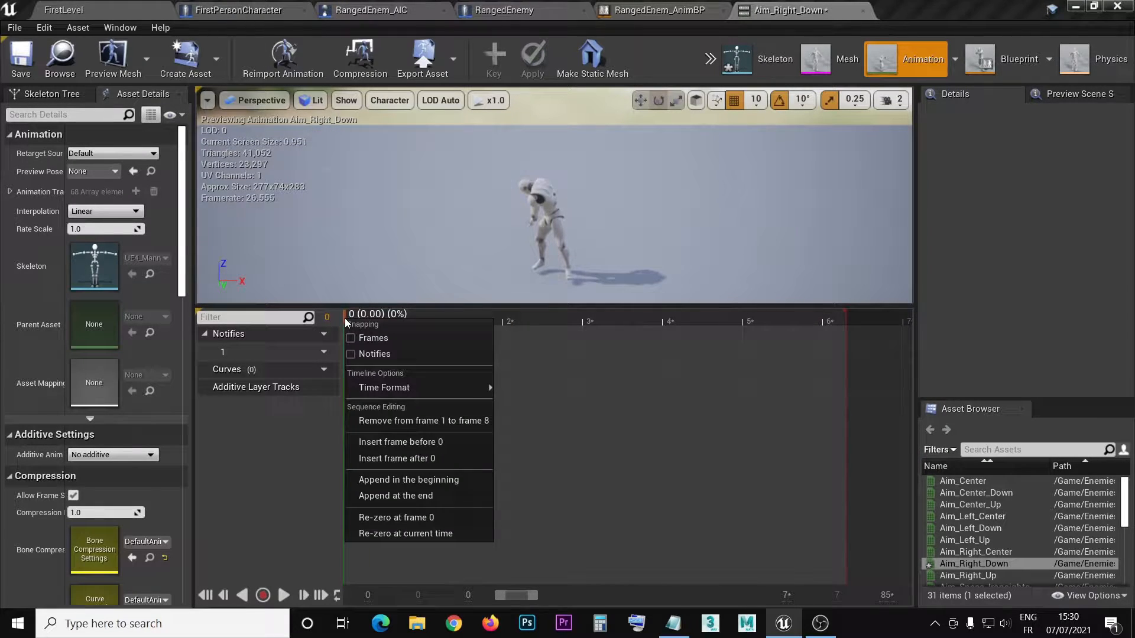
{"action": "left_click", "coordinate": [441, 421]}
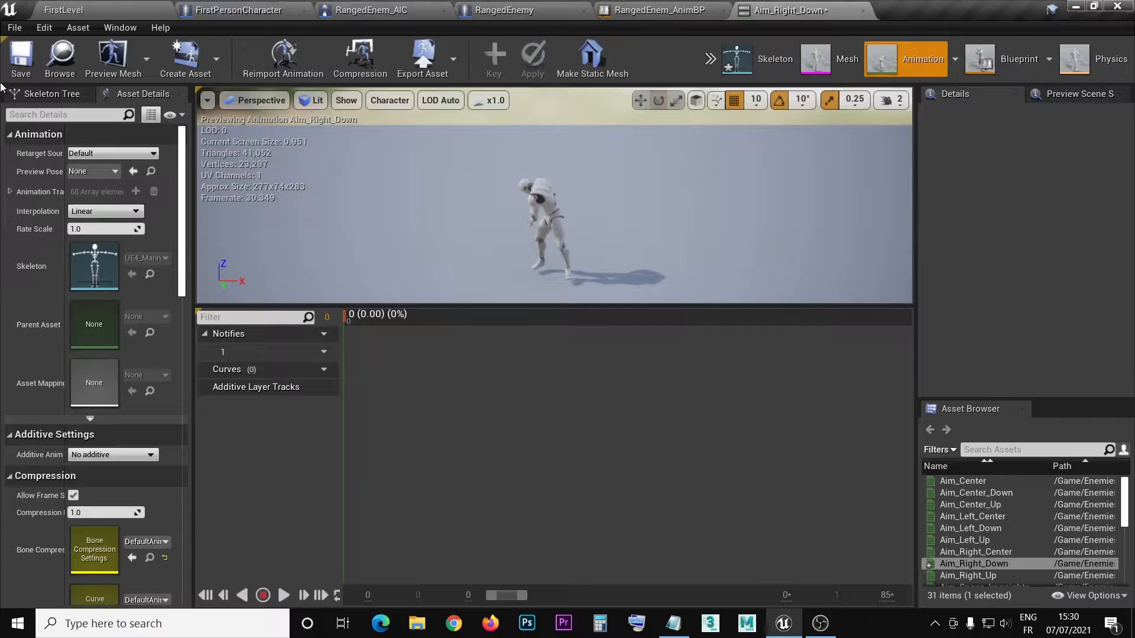
{"action": "left_click", "coordinate": [20, 57]}
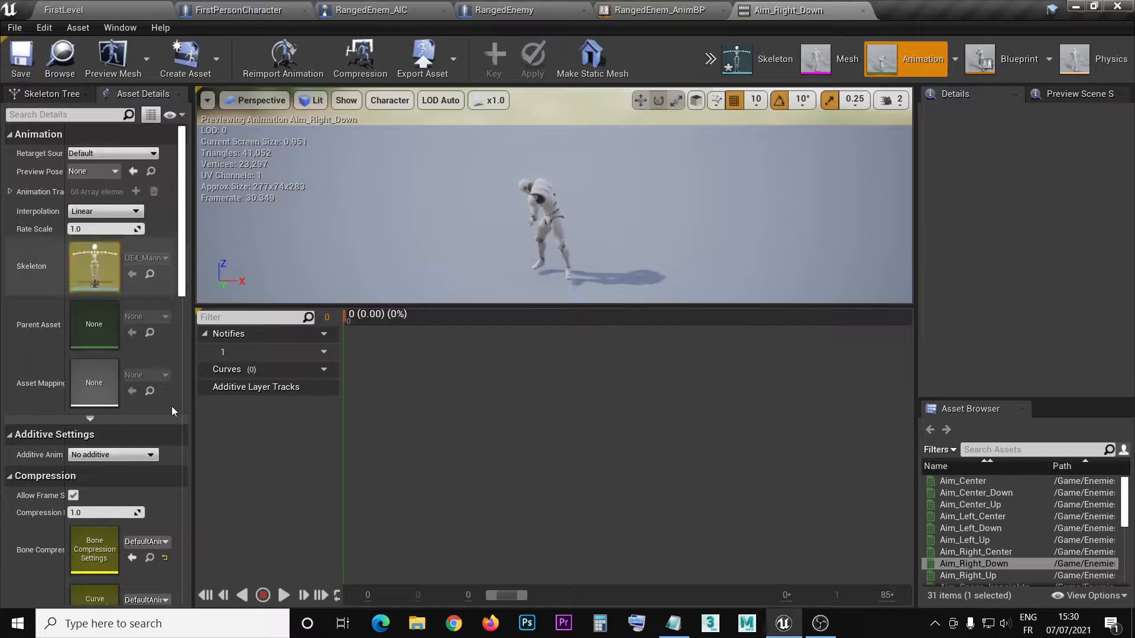
{"action": "left_click", "coordinate": [286, 596]}
Step: Open the Aim_Right_Up animation, look up its pose frame in the Poses file in Notepad, and move the playhead to frame 70
{"action": "left_click", "coordinate": [83, 8]}
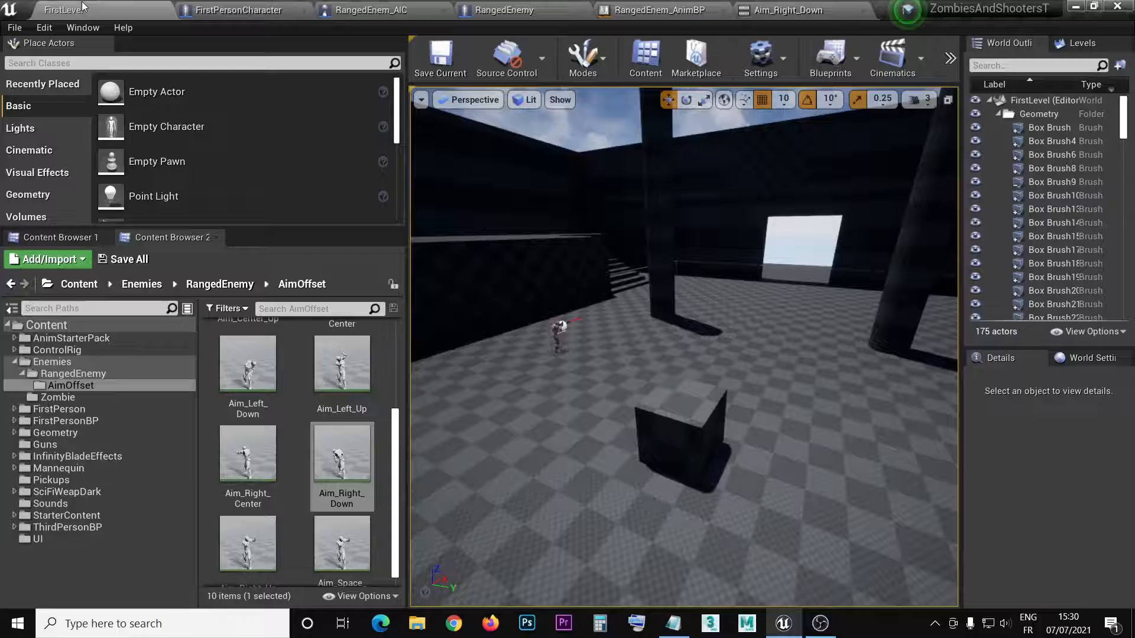
{"action": "scroll", "coordinate": [306, 478], "scroll_direction": "down", "scroll_amount": 1}
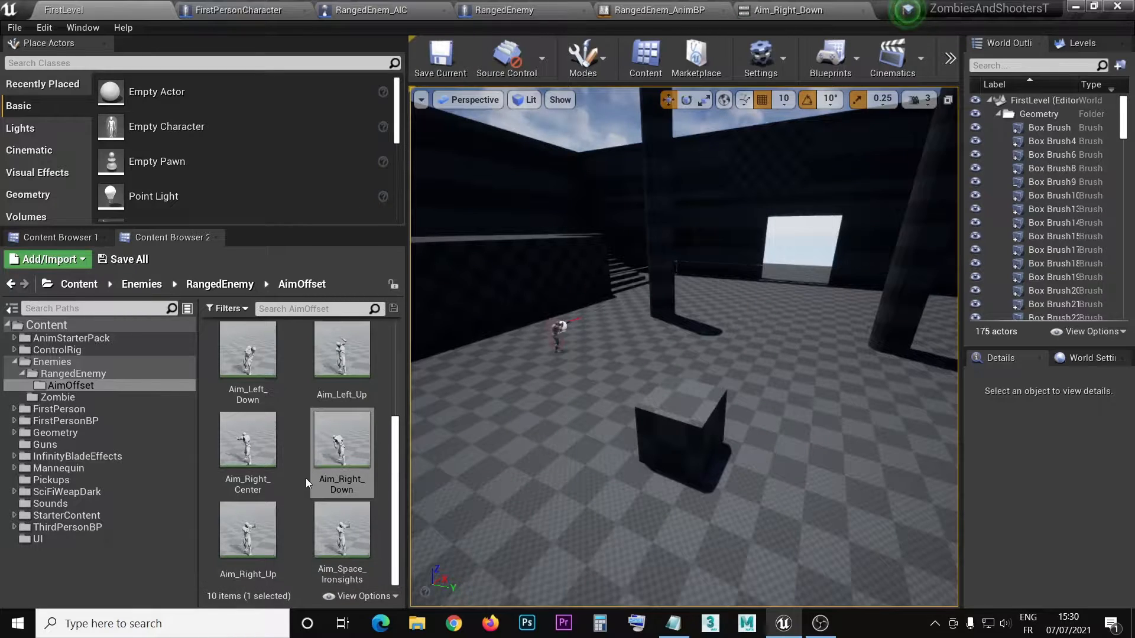
{"action": "double_click", "coordinate": [248, 529]}
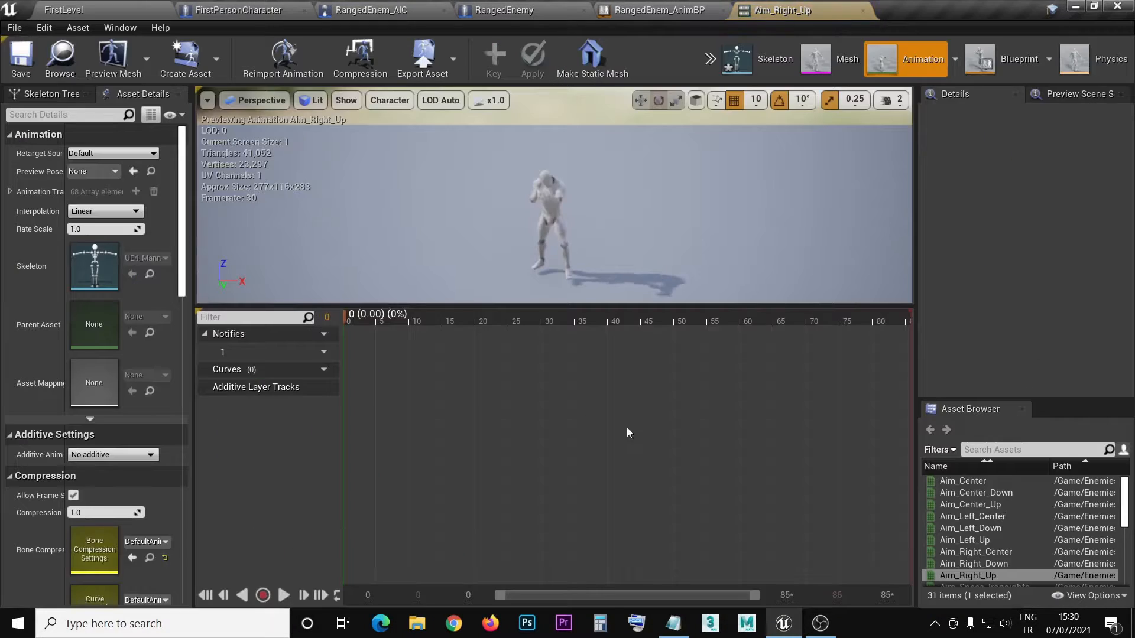
{"action": "left_click", "coordinate": [662, 625]}
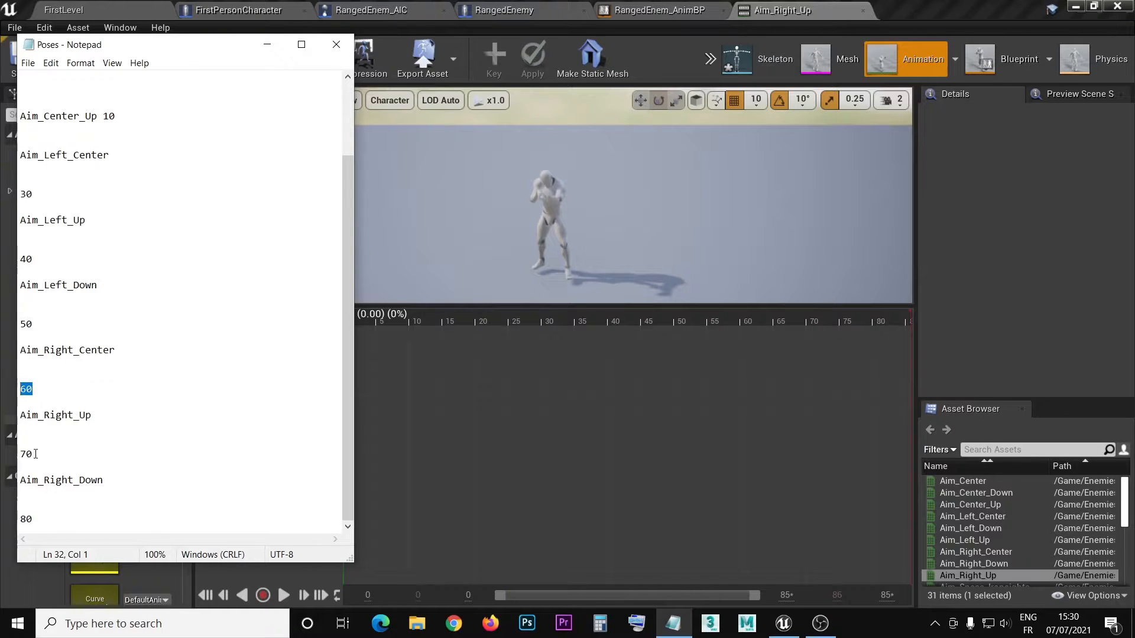
{"action": "left_click", "coordinate": [1005, 290]}
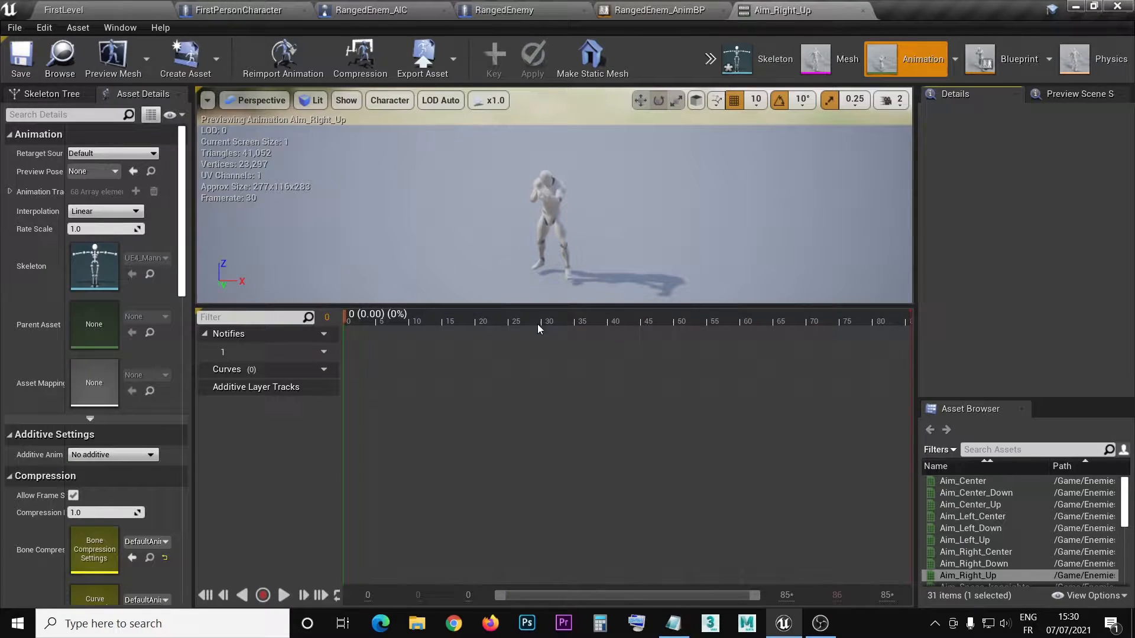
{"action": "left_click", "coordinate": [325, 321]}
{"action": "key", "text": "Return"}
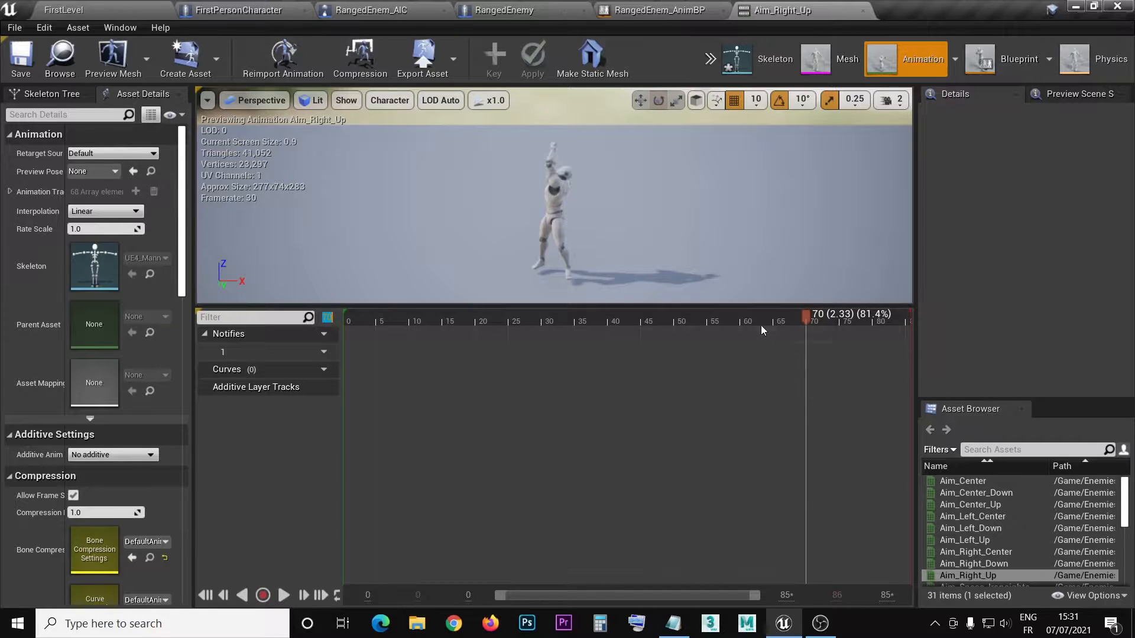
Step: Trim Aim_Right_Up to a single-frame pose by removing frames 0 to 70 and frames 1 to 17 of the remainder, and save it
{"action": "right_click", "coordinate": [806, 314]}
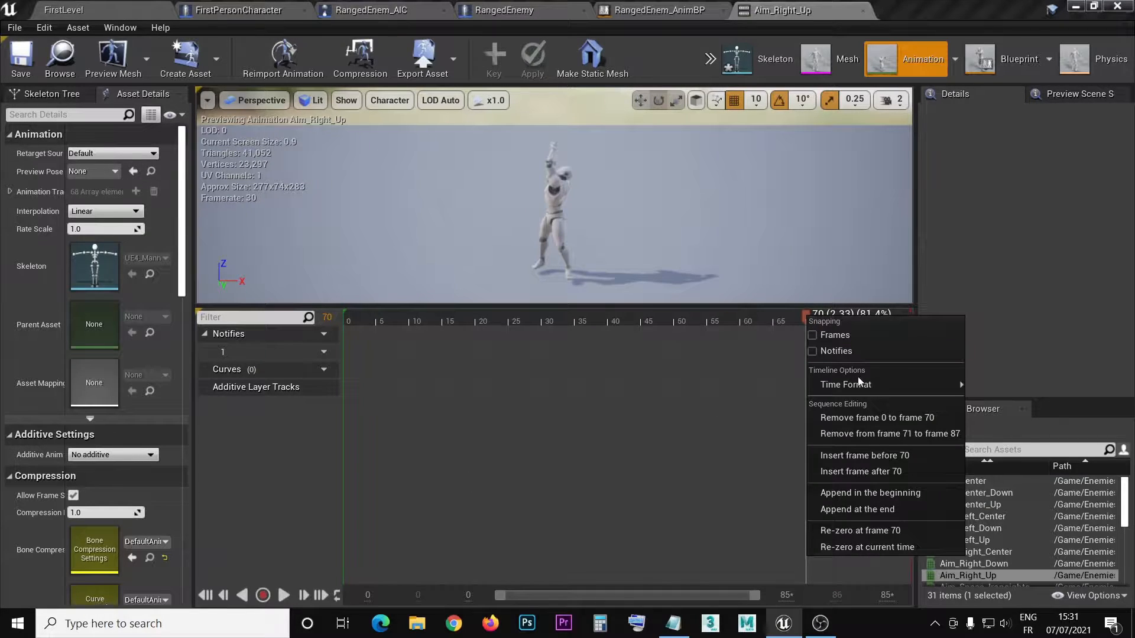
{"action": "left_click", "coordinate": [905, 421]}
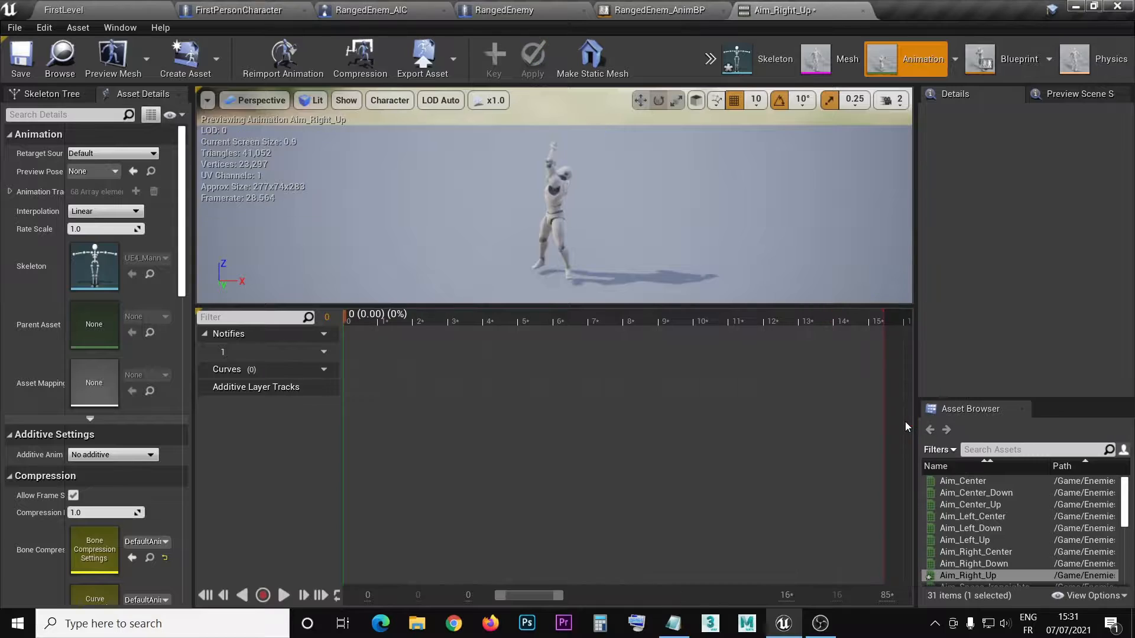
{"action": "right_click", "coordinate": [345, 314]}
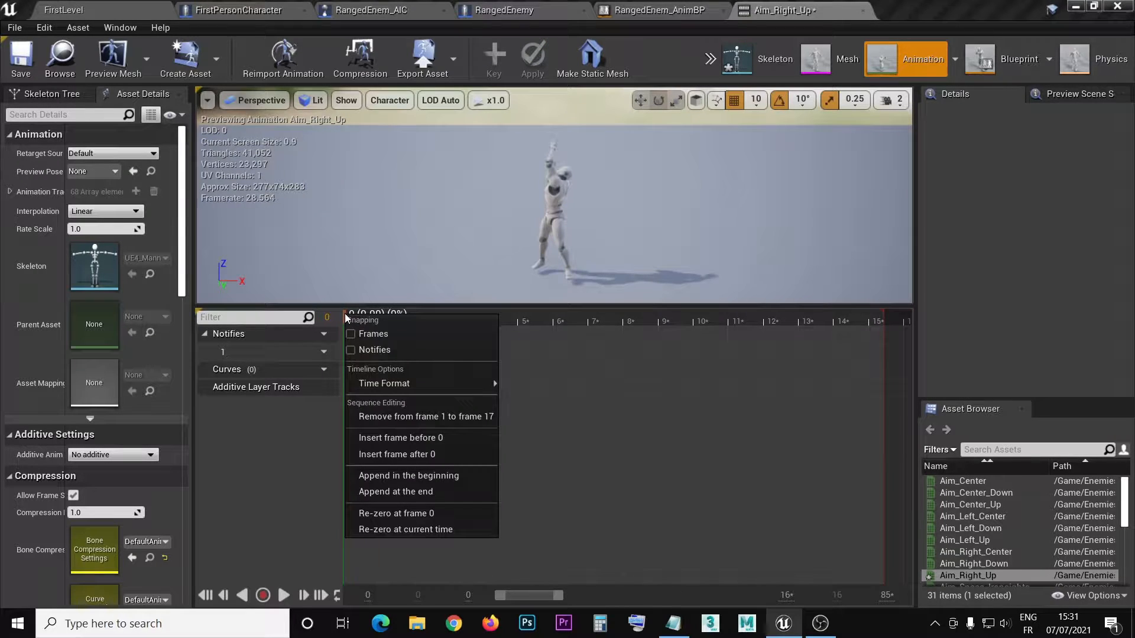
{"action": "left_click", "coordinate": [474, 417]}
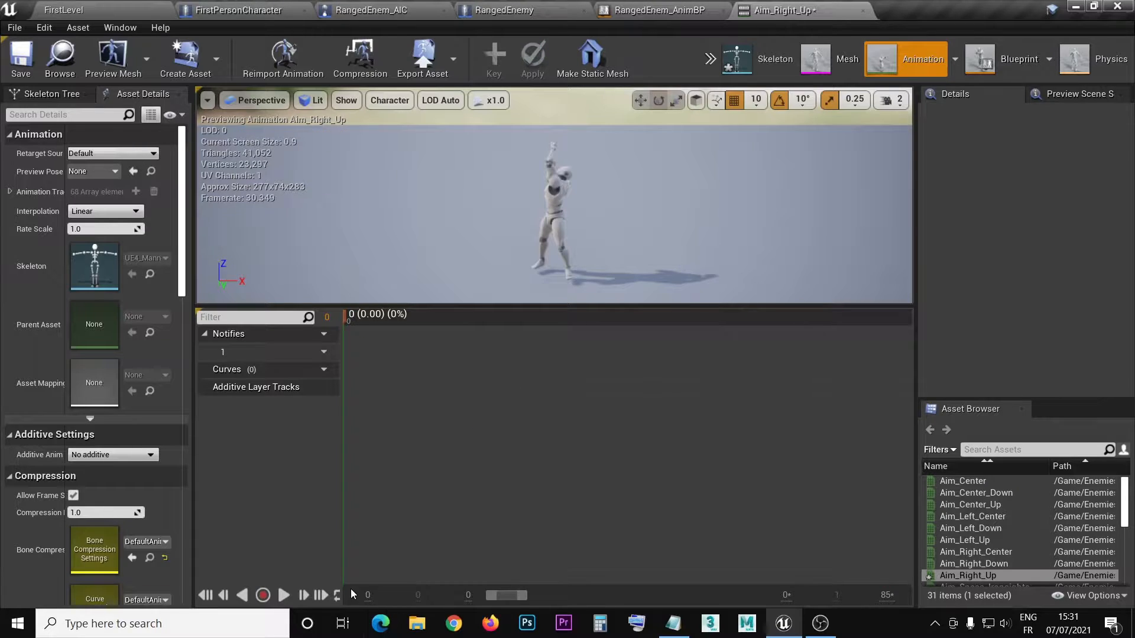
{"action": "key", "text": "ctrl+s"}
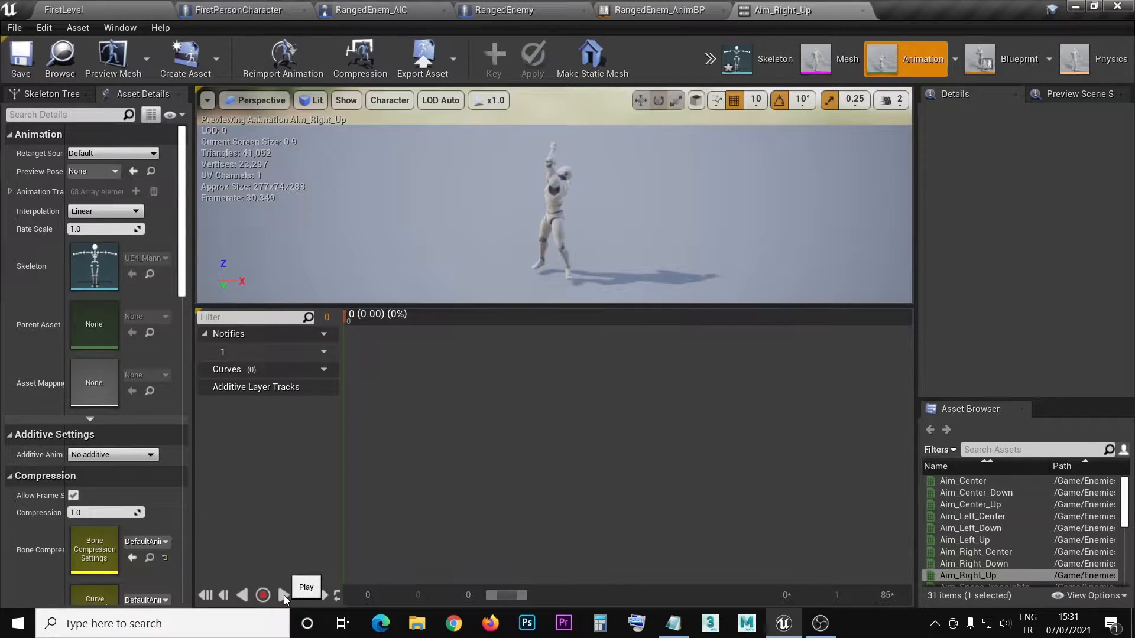
Step: Check the playback of Aim_Right_Up, close its editor, and review the pose animations in the AimOffset folder of FirstLevel
{"action": "left_click", "coordinate": [284, 595]}
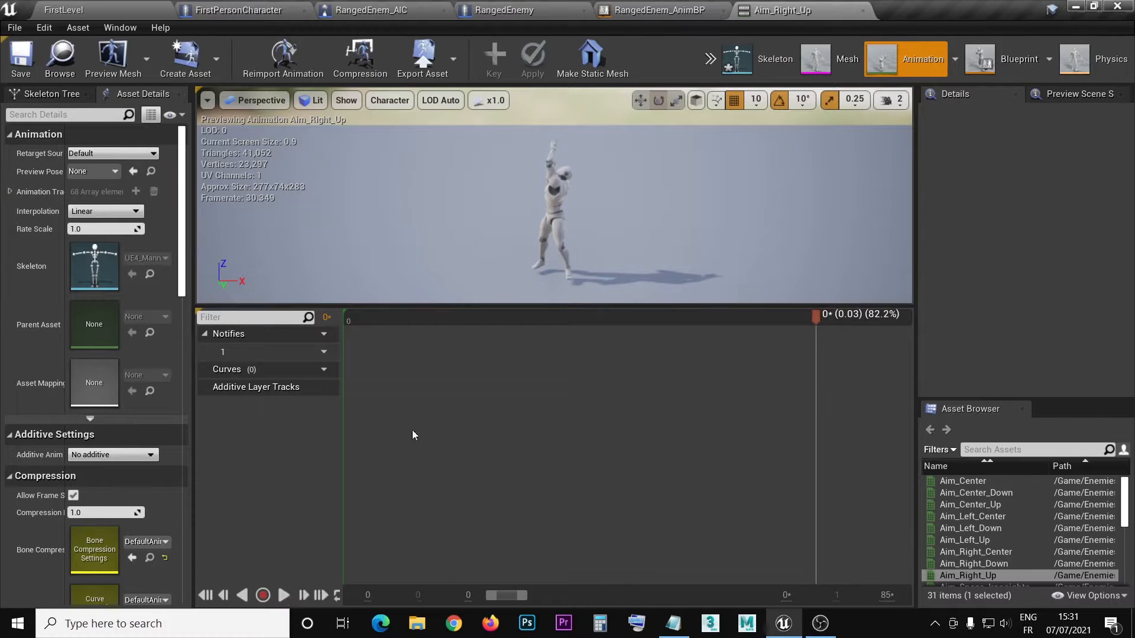
{"action": "left_click", "coordinate": [863, 10]}
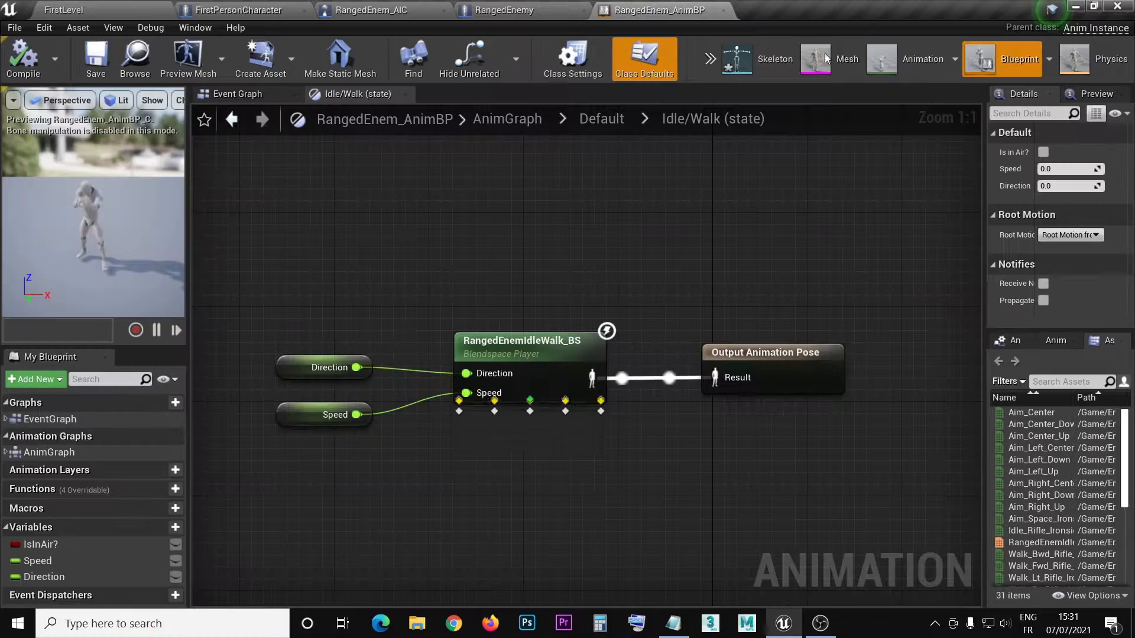
{"action": "left_click", "coordinate": [119, 7]}
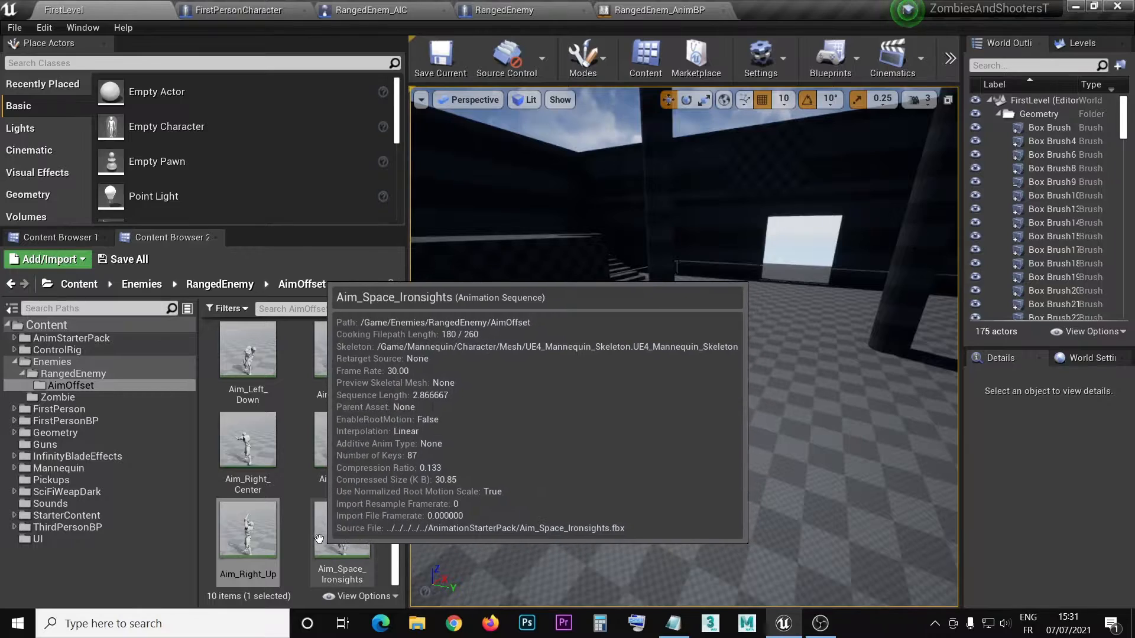
{"action": "scroll", "coordinate": [303, 538], "scroll_direction": "up", "scroll_amount": 3}
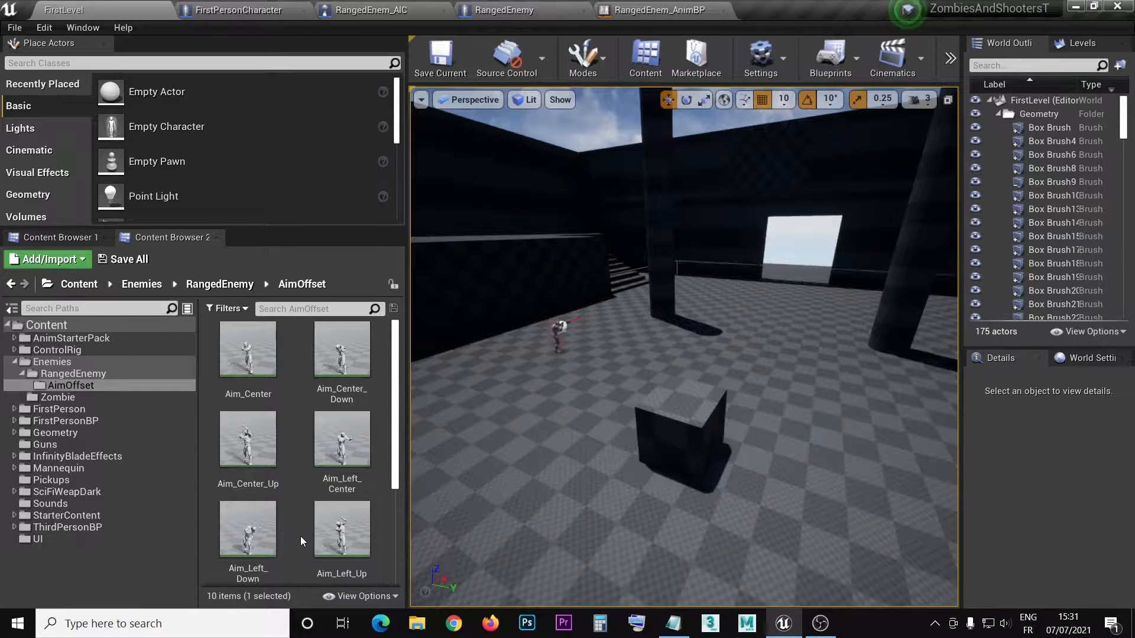
{"action": "scroll", "coordinate": [299, 534], "scroll_direction": "down", "scroll_amount": 2}
{"action": "scroll", "coordinate": [299, 535], "scroll_direction": "down", "scroll_amount": 1}
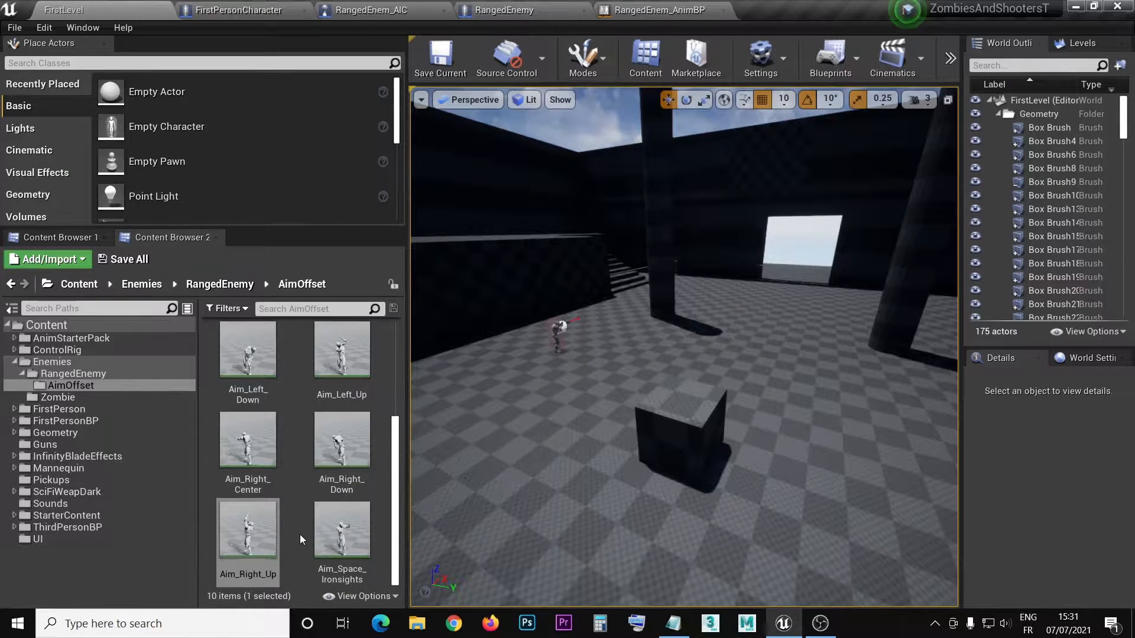
{"action": "scroll", "coordinate": [300, 527], "scroll_direction": "up", "scroll_amount": 3}
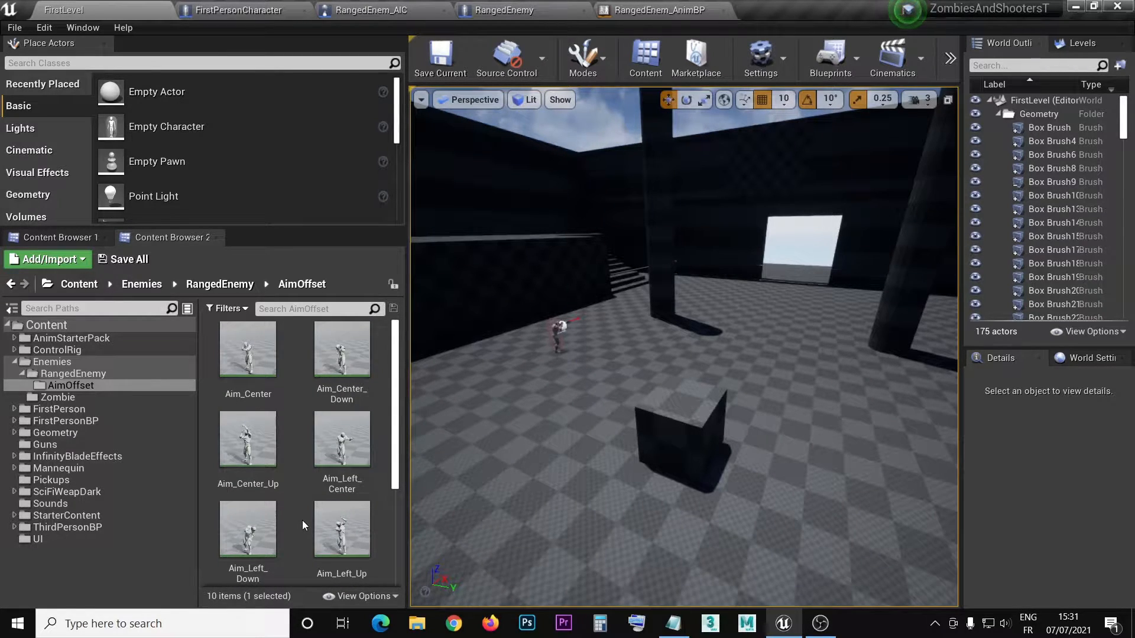
Step: Select the nine pose animations from Aim_Center to Aim_Right_Up and open them for bulk editing in the Property Matrix
{"action": "mouse_move", "coordinate": [359, 354]}
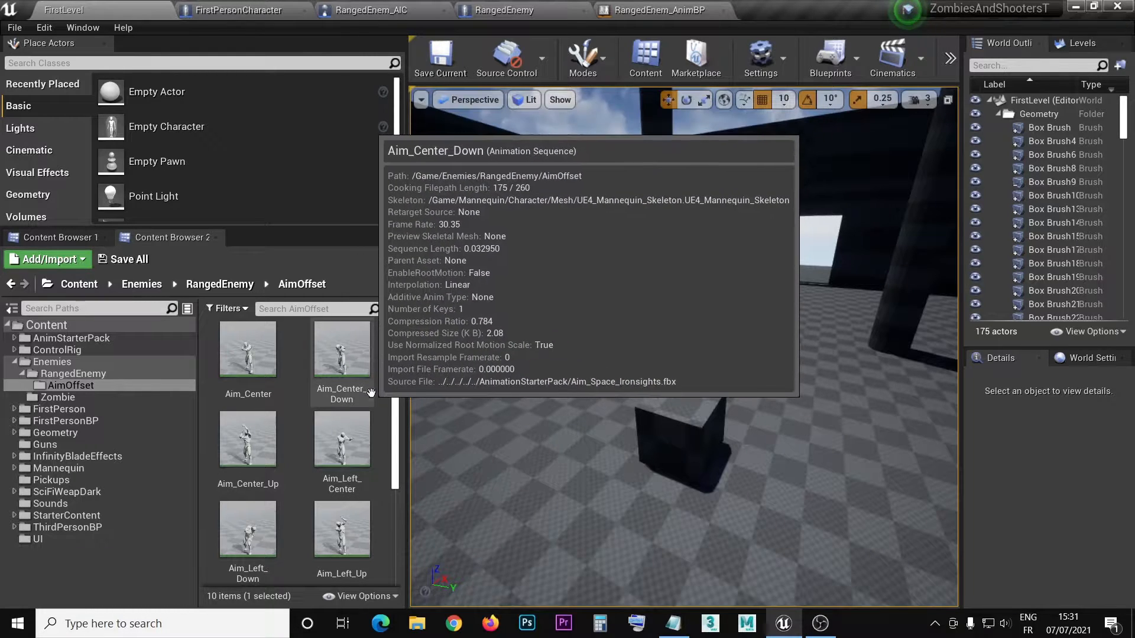
{"action": "mouse_move", "coordinate": [258, 355]}
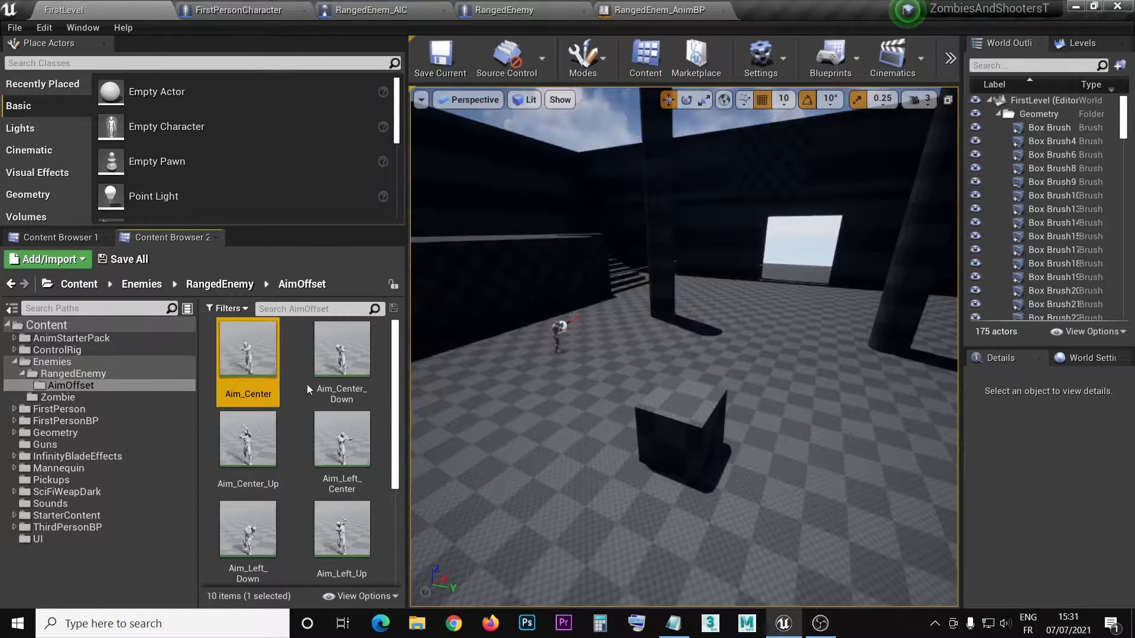
{"action": "scroll", "coordinate": [381, 455], "scroll_direction": "down", "scroll_amount": 4}
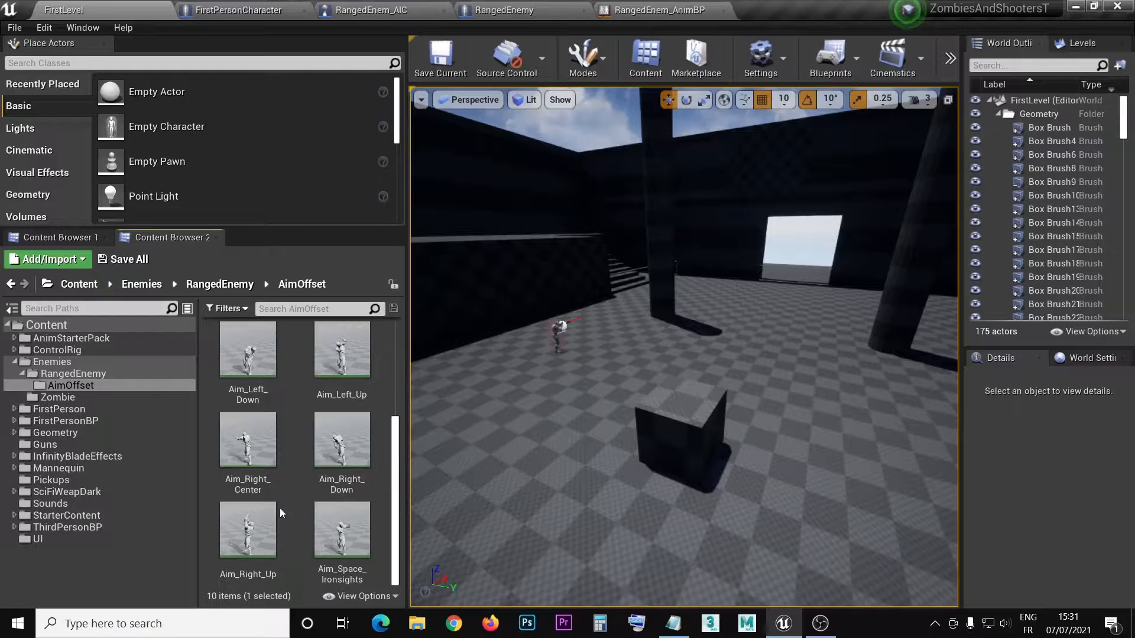
{"action": "left_click", "coordinate": [256, 551], "text": "shift"}
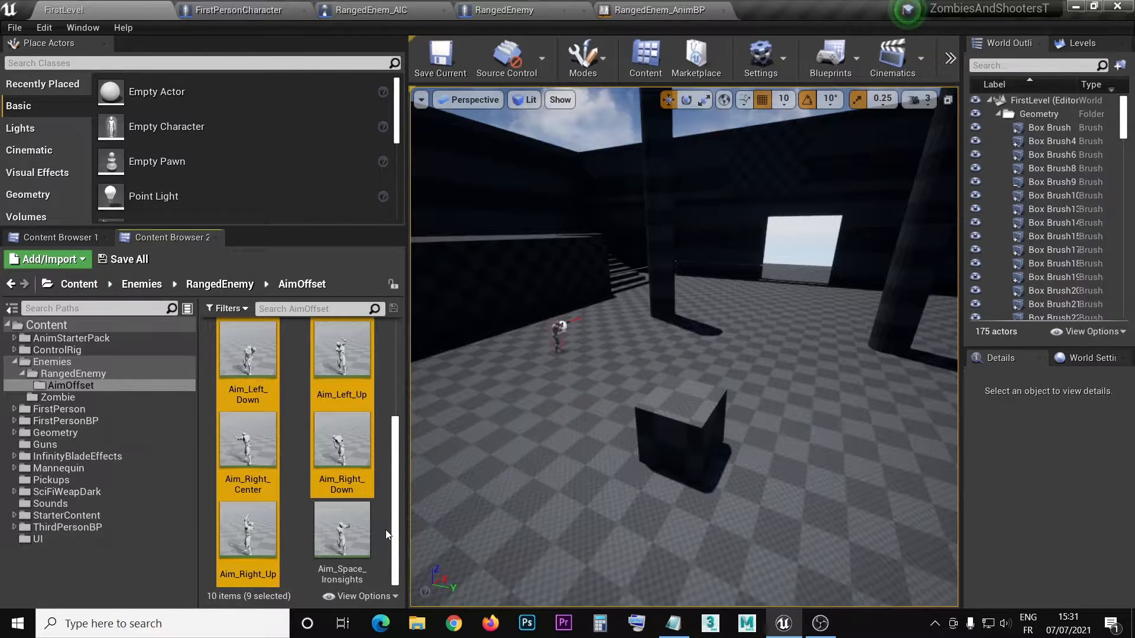
{"action": "scroll", "coordinate": [385, 530], "scroll_direction": "up", "scroll_amount": 4}
{"action": "right_click", "coordinate": [349, 353]}
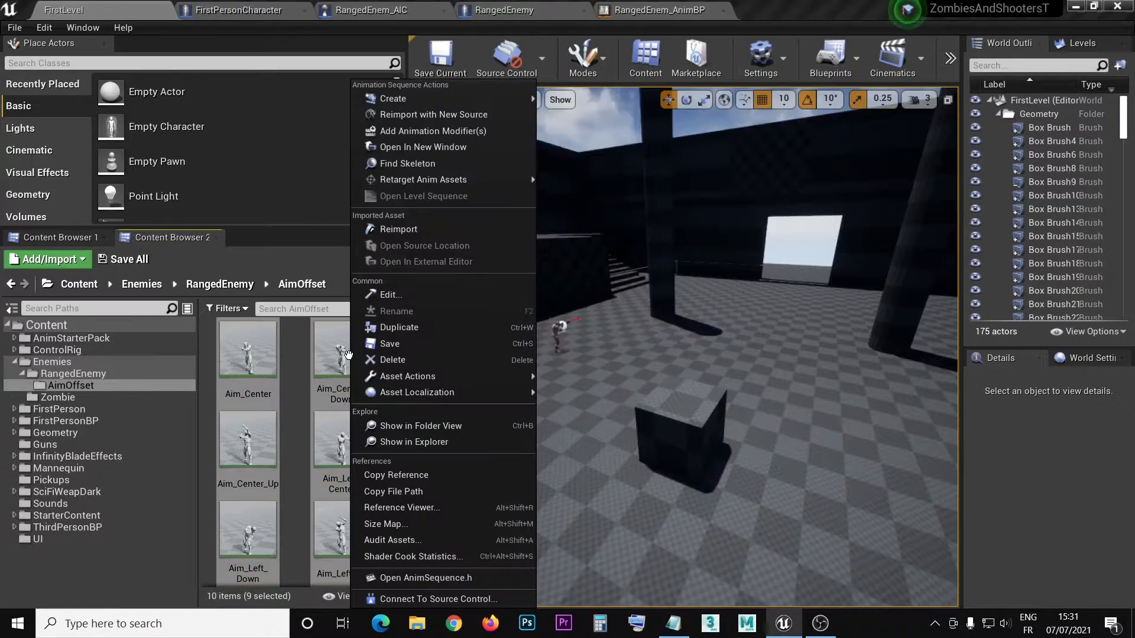
{"action": "mouse_move", "coordinate": [455, 374]}
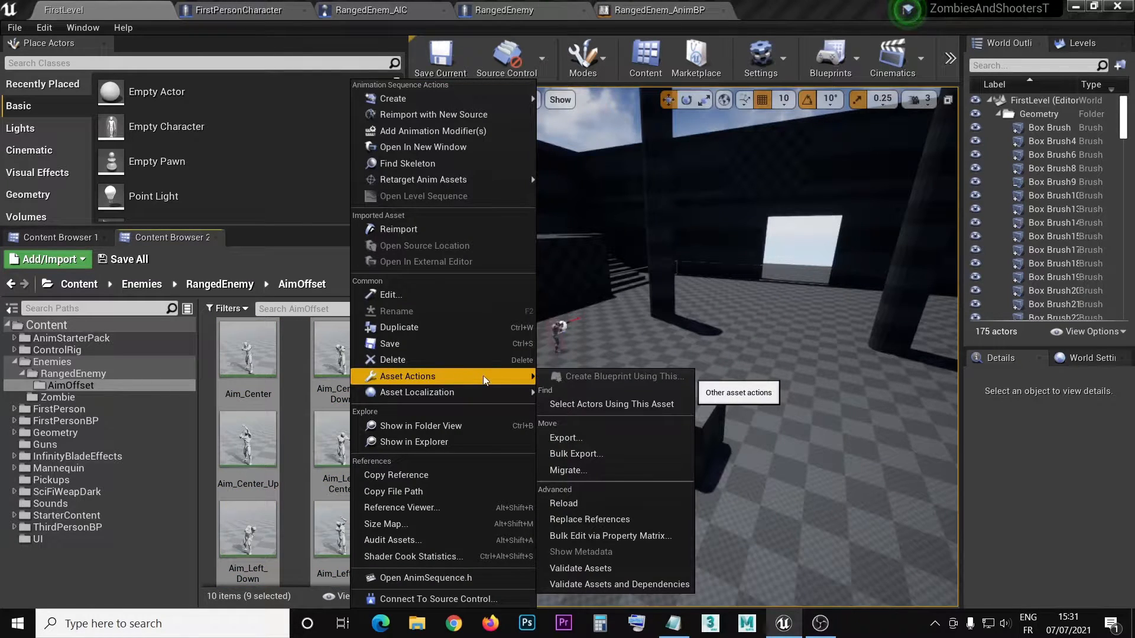
{"action": "left_click", "coordinate": [647, 537]}
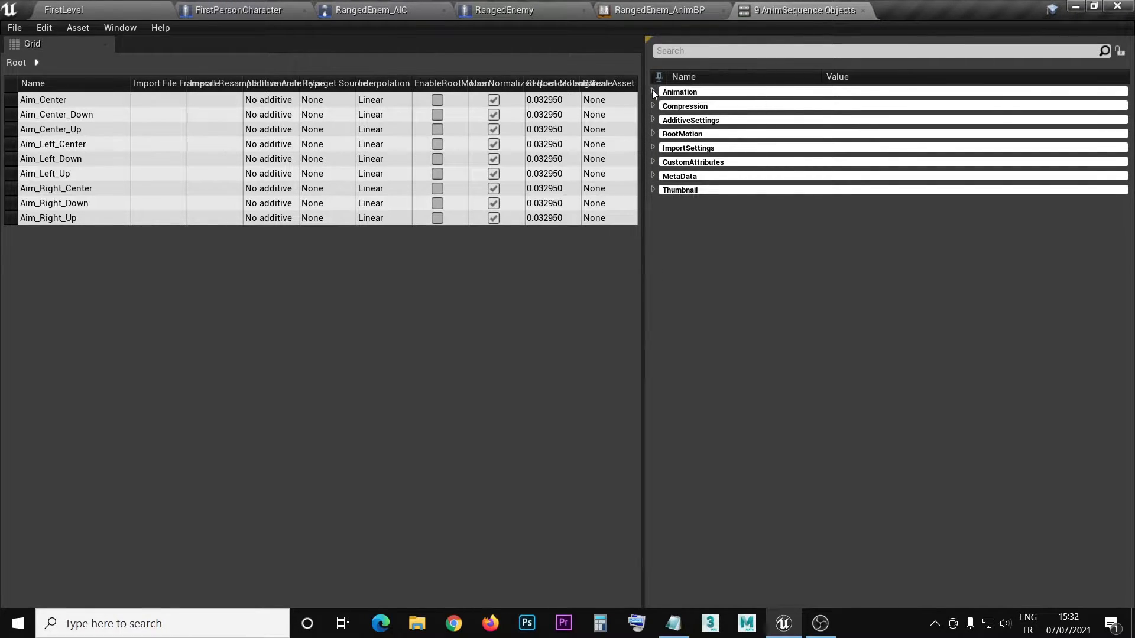
Step: Set the nine animations' Additive Anim Type to Mesh Space and their Base Pose Type to Selected animation frame
{"action": "left_click", "coordinate": [654, 119]}
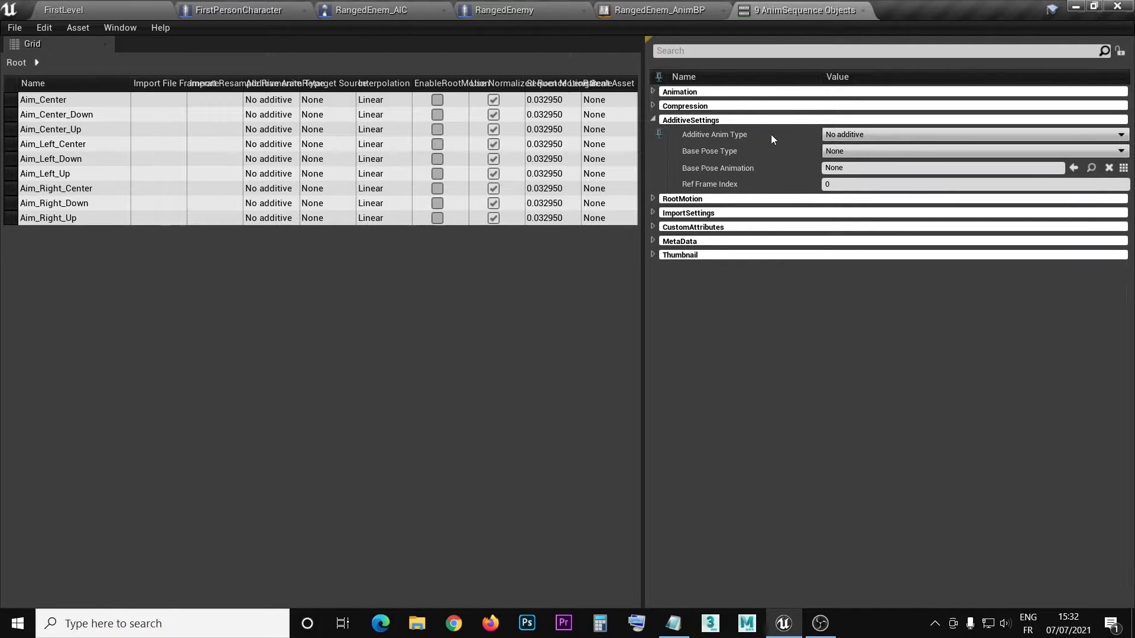
{"action": "left_click", "coordinate": [958, 136]}
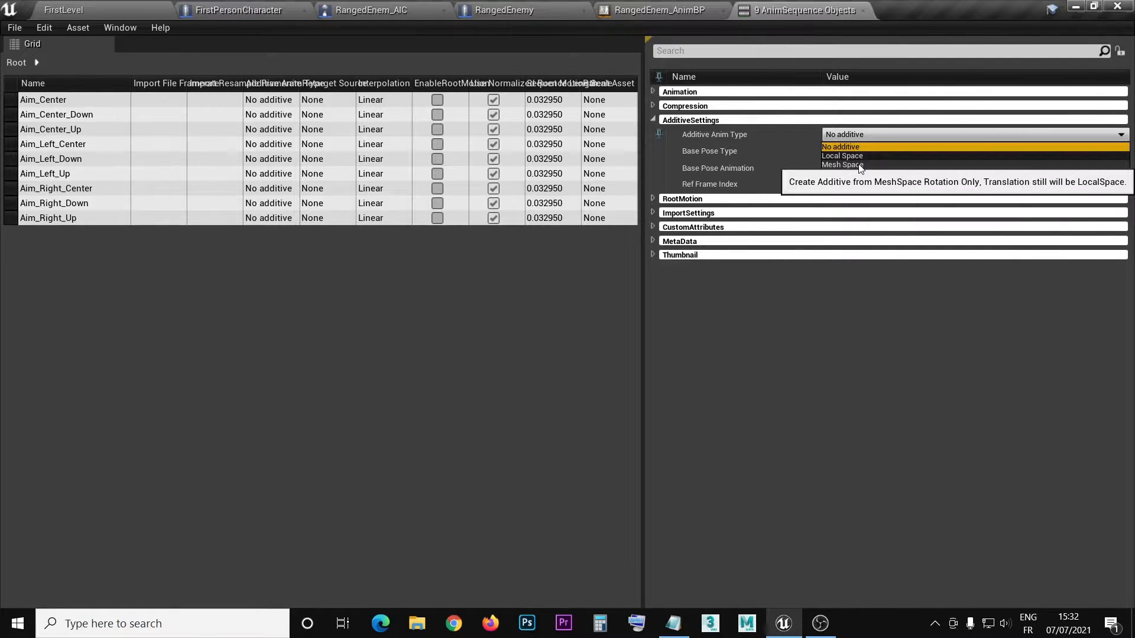
{"action": "left_click", "coordinate": [843, 165]}
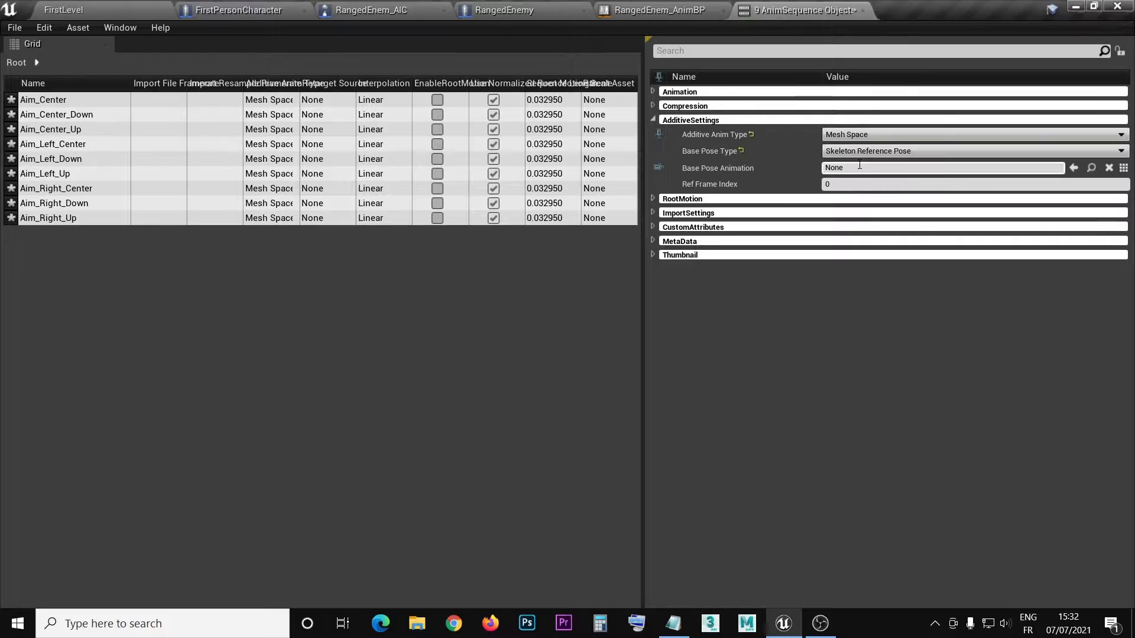
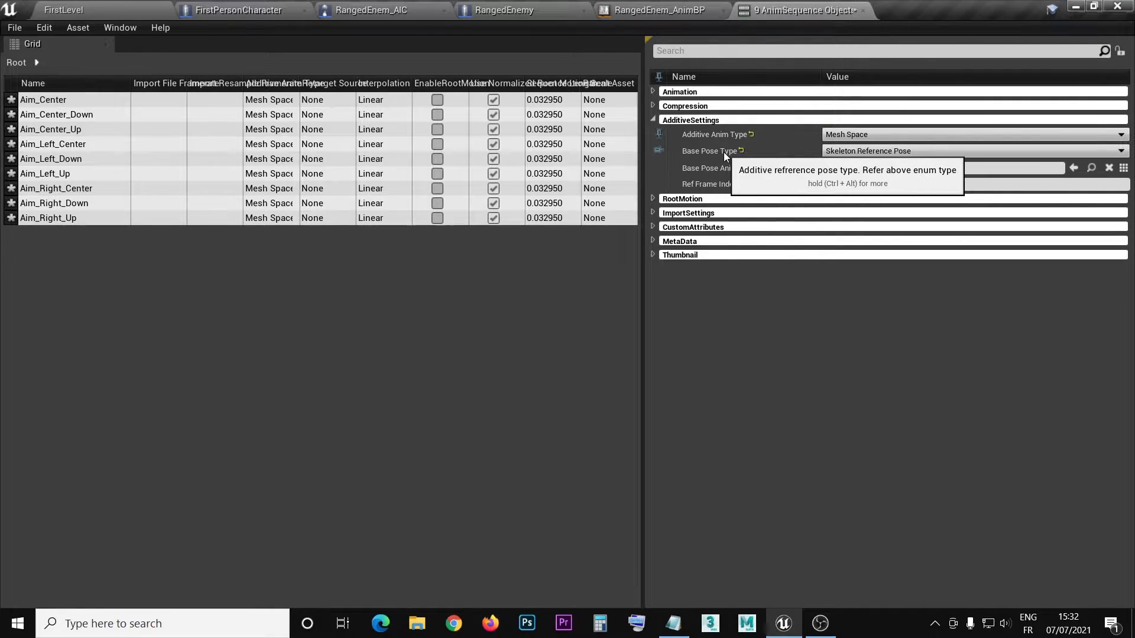
{"action": "left_click", "coordinate": [927, 154]}
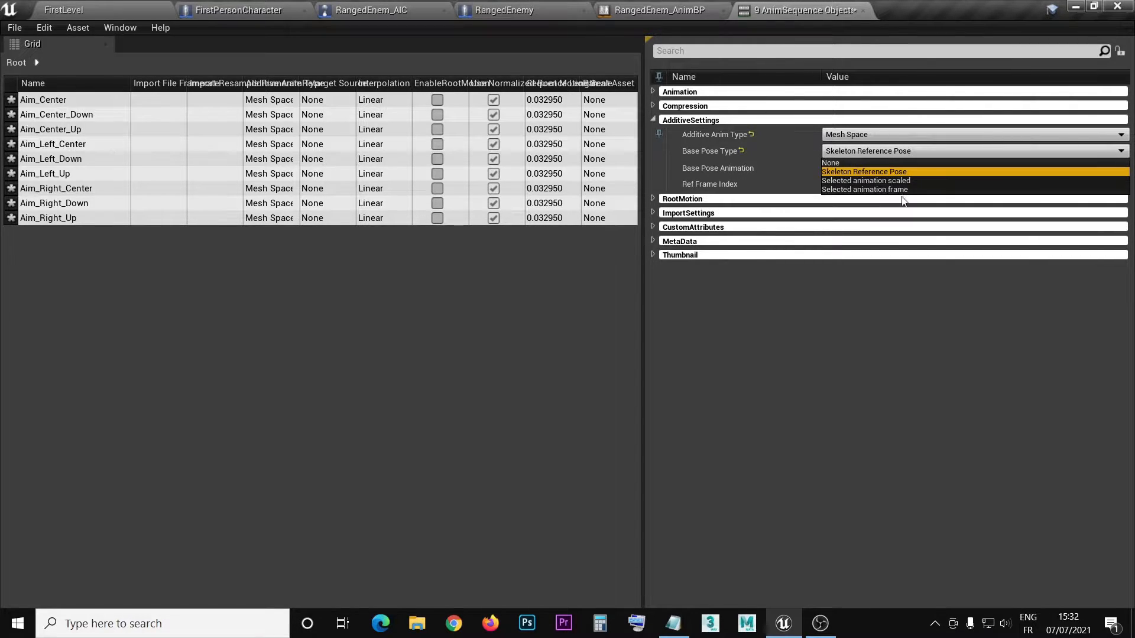
{"action": "left_click", "coordinate": [875, 190]}
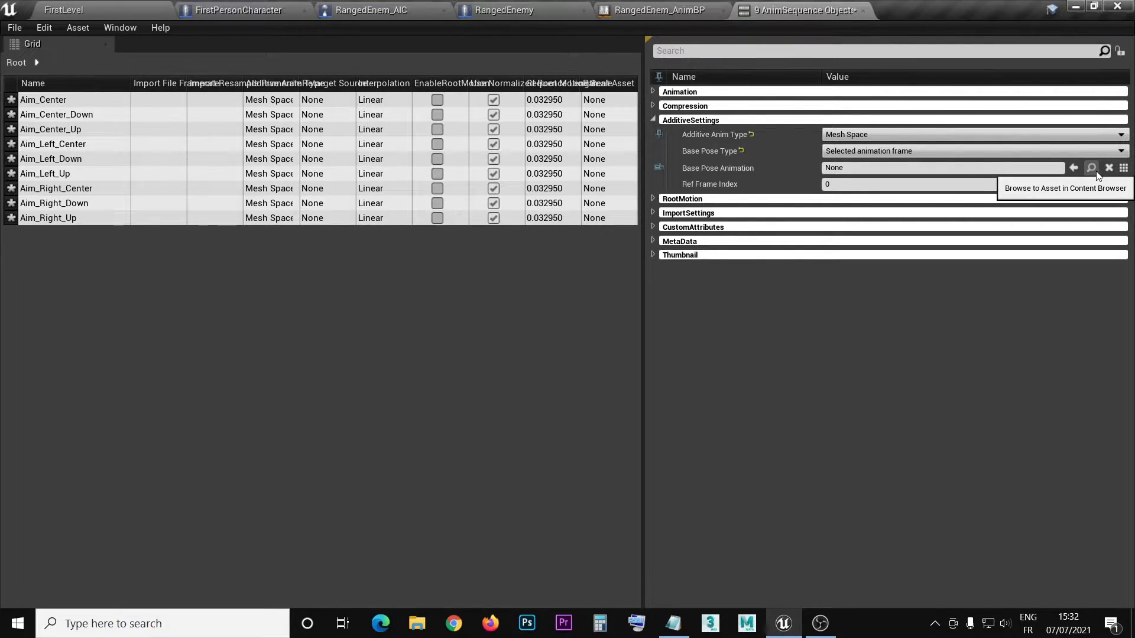
{"action": "left_click", "coordinate": [1123, 169]}
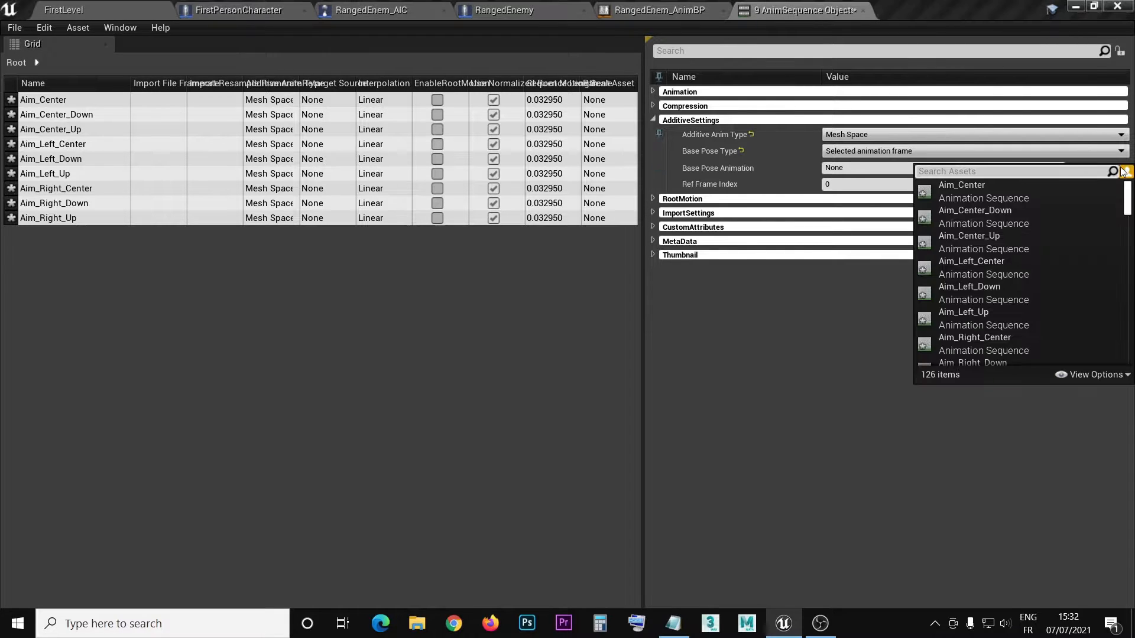
{"action": "scroll", "coordinate": [1019, 290], "scroll_direction": "down", "scroll_amount": 5}
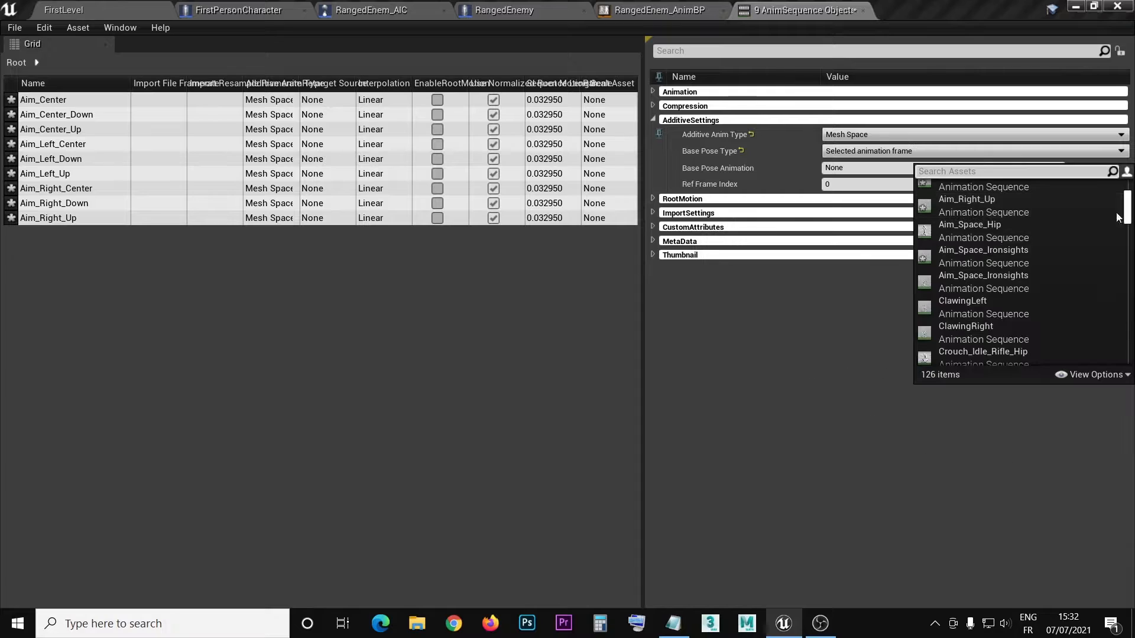
{"action": "left_click", "coordinate": [802, 356]}
{"action": "left_click", "coordinate": [1122, 169]}
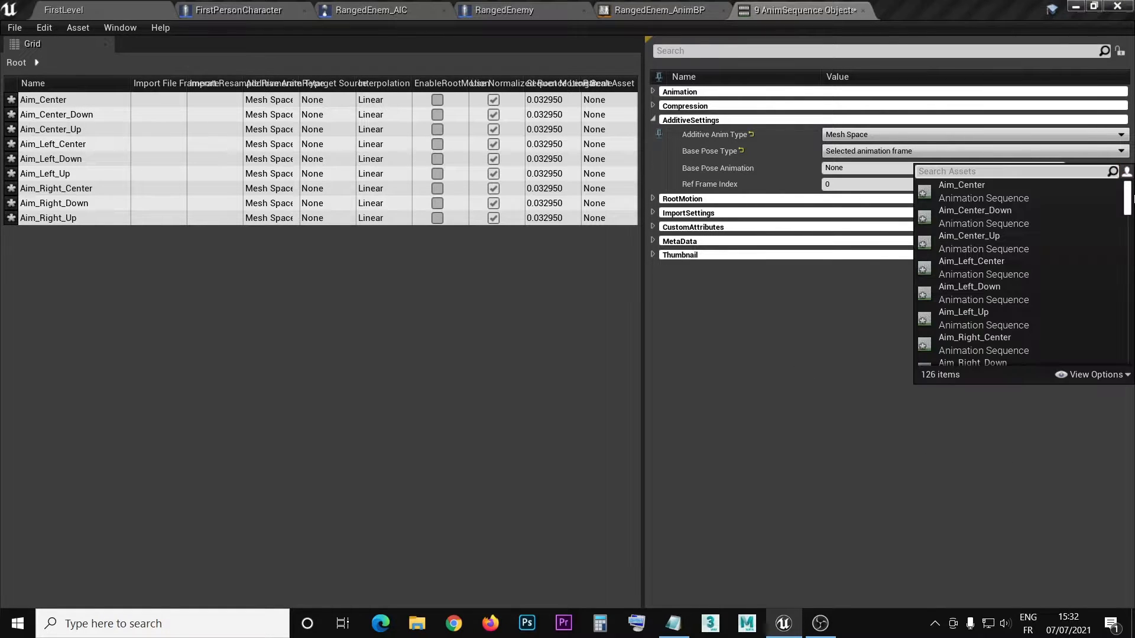
{"action": "left_click_drag", "start_coordinate": [1130, 201], "coordinate": [1127, 253]}
{"action": "scroll", "coordinate": [989, 200], "scroll_direction": "down", "scroll_amount": 8}
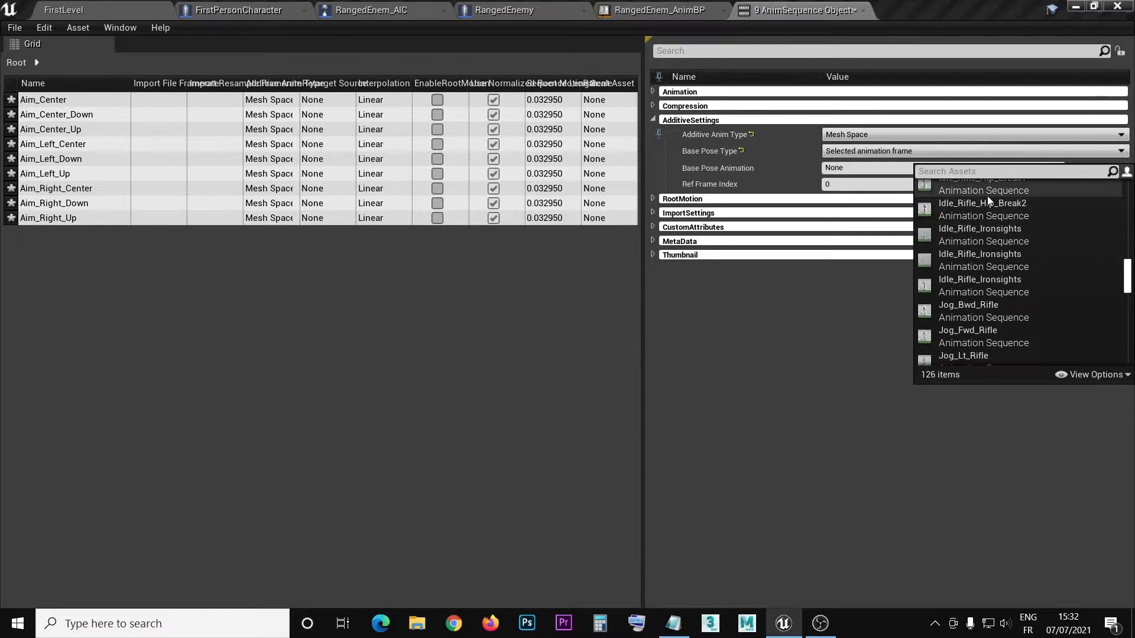
{"action": "left_click", "coordinate": [939, 170]}
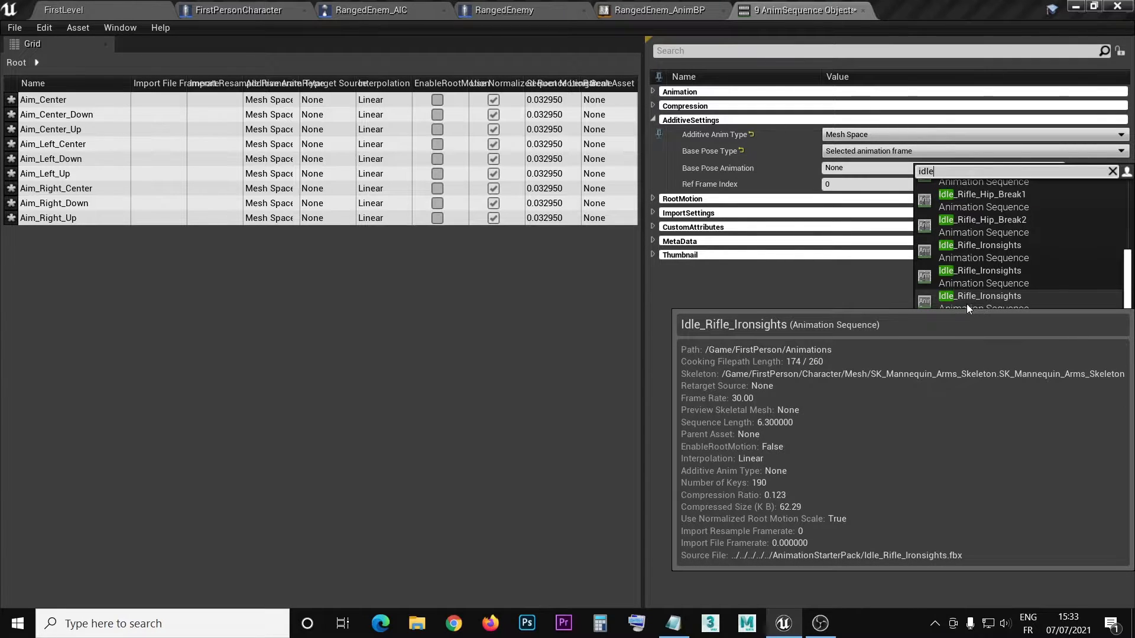
{"action": "key", "text": "Escape"}
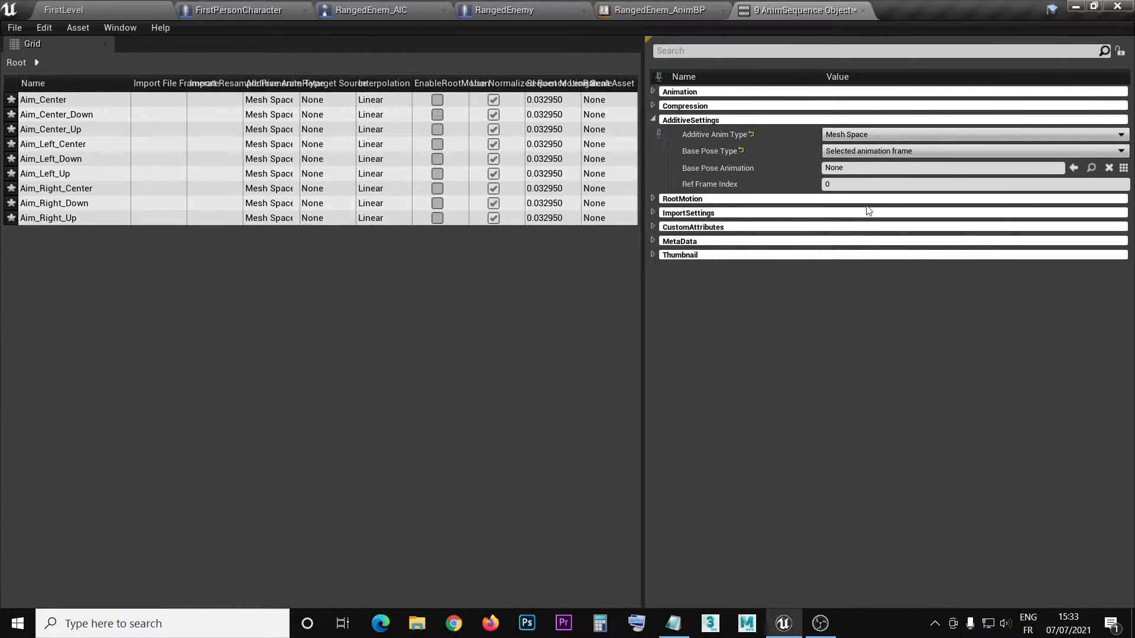
{"action": "left_click", "coordinate": [845, 170]}
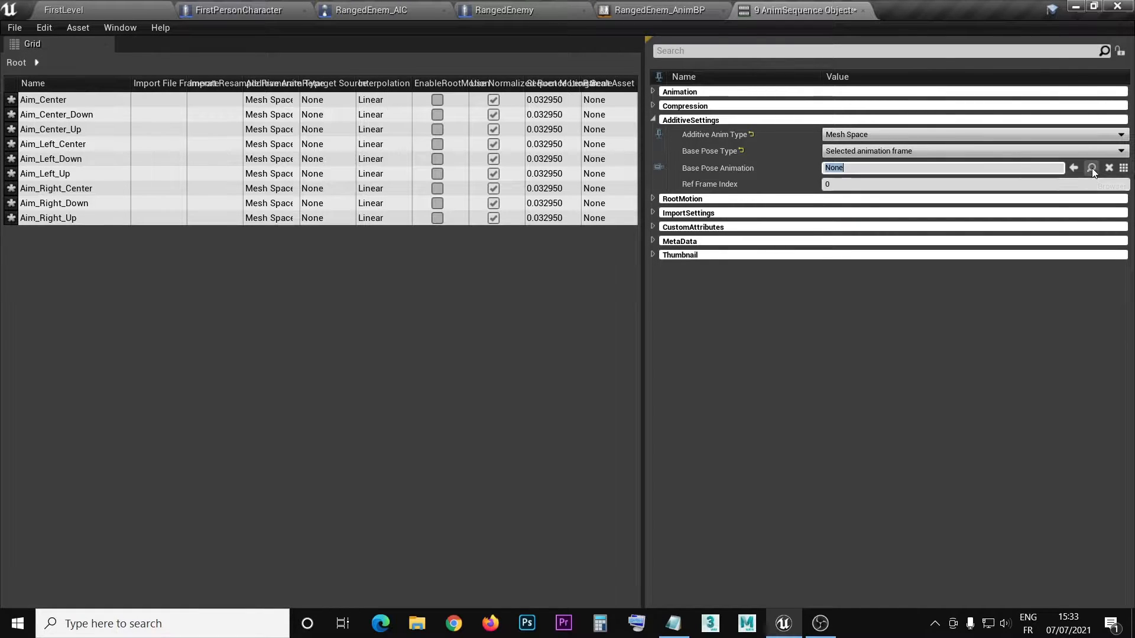
Step: Select Idle_Rifle_Ironsights in the Enemies/RangedEnemy folder and assign it as the Base Pose Animation of the nine aim poses
{"action": "left_click", "coordinate": [64, 10]}
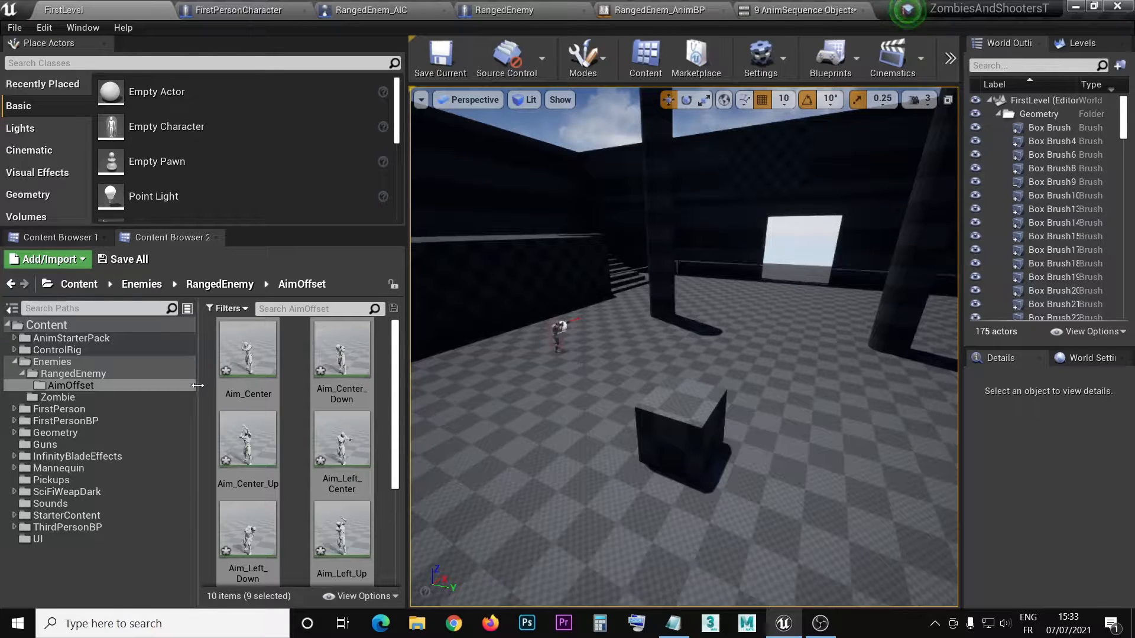
{"action": "left_click", "coordinate": [45, 244]}
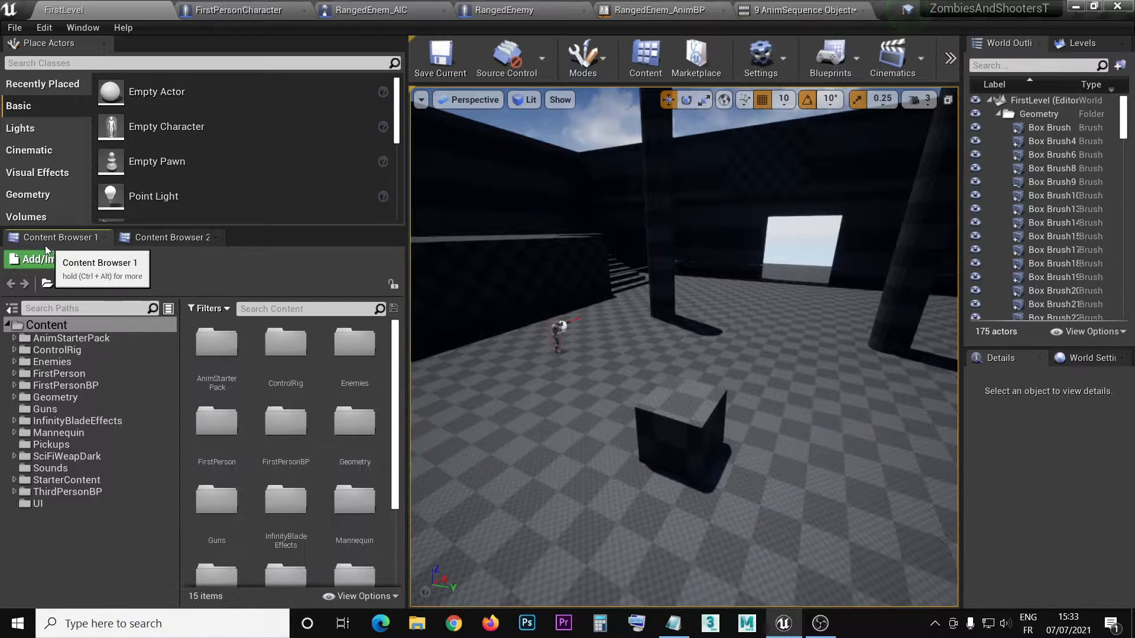
{"action": "left_click", "coordinate": [14, 362]}
{"action": "left_click", "coordinate": [87, 375]}
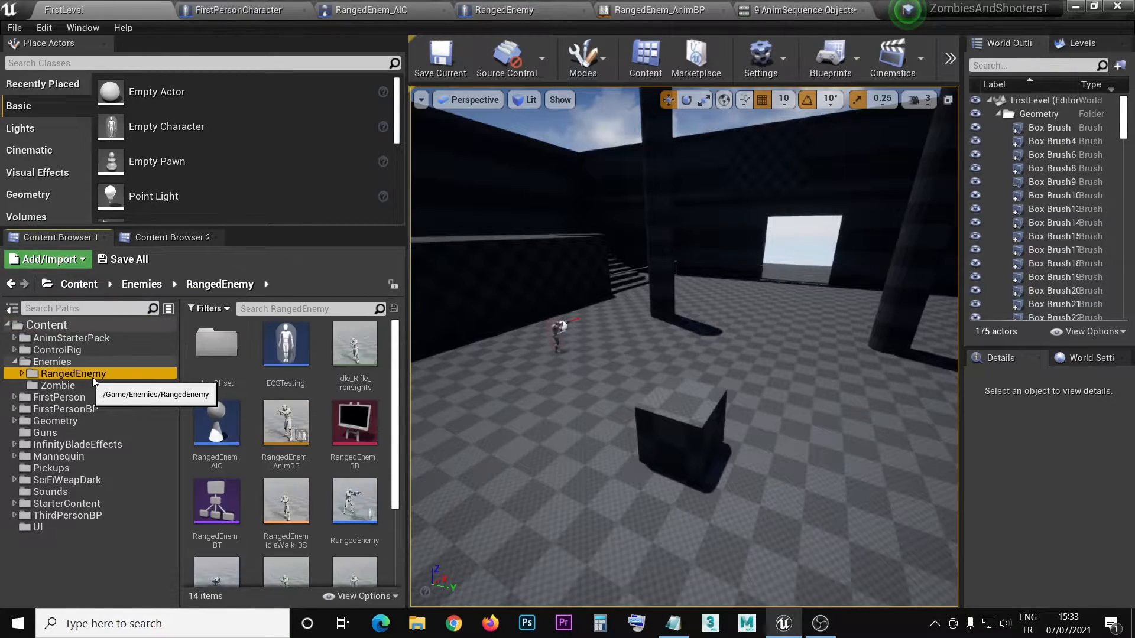
{"action": "left_click", "coordinate": [376, 364]}
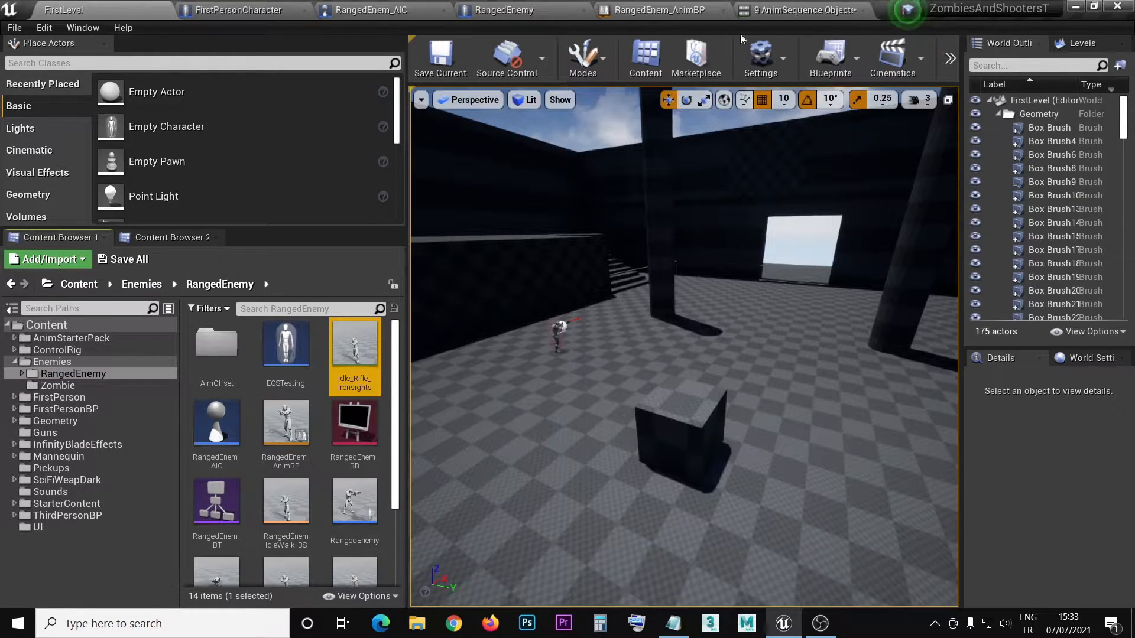
{"action": "left_click", "coordinate": [765, 10]}
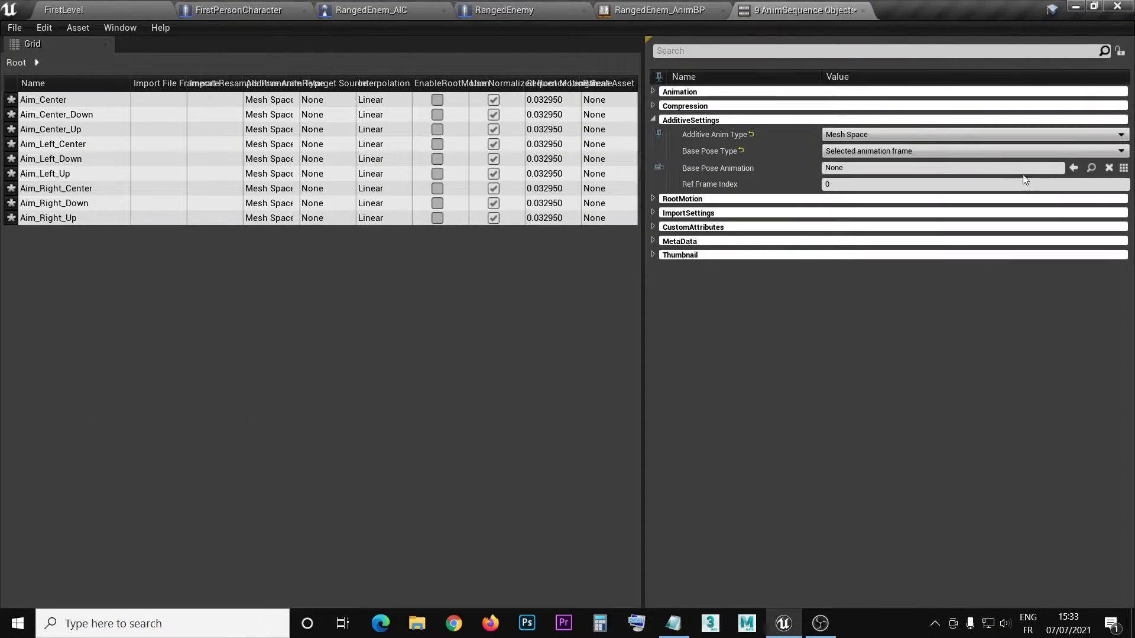
{"action": "left_click", "coordinate": [1072, 168]}
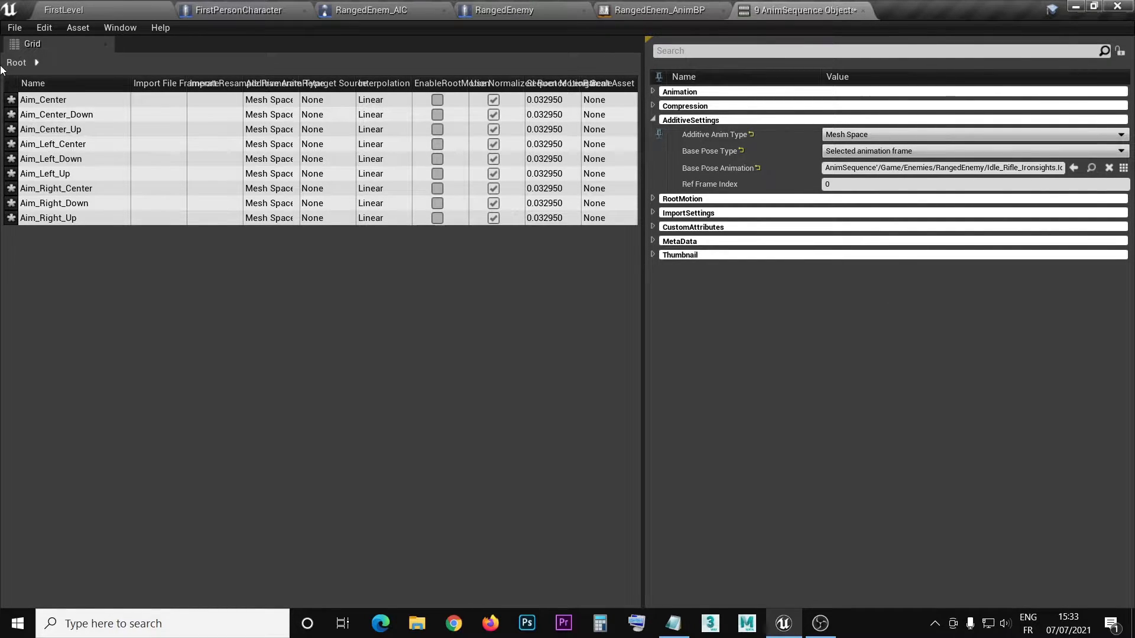
Step: Save all modified assets, close the nine-animation property matrix, and return to FirstLevel
{"action": "left_click", "coordinate": [14, 27]}
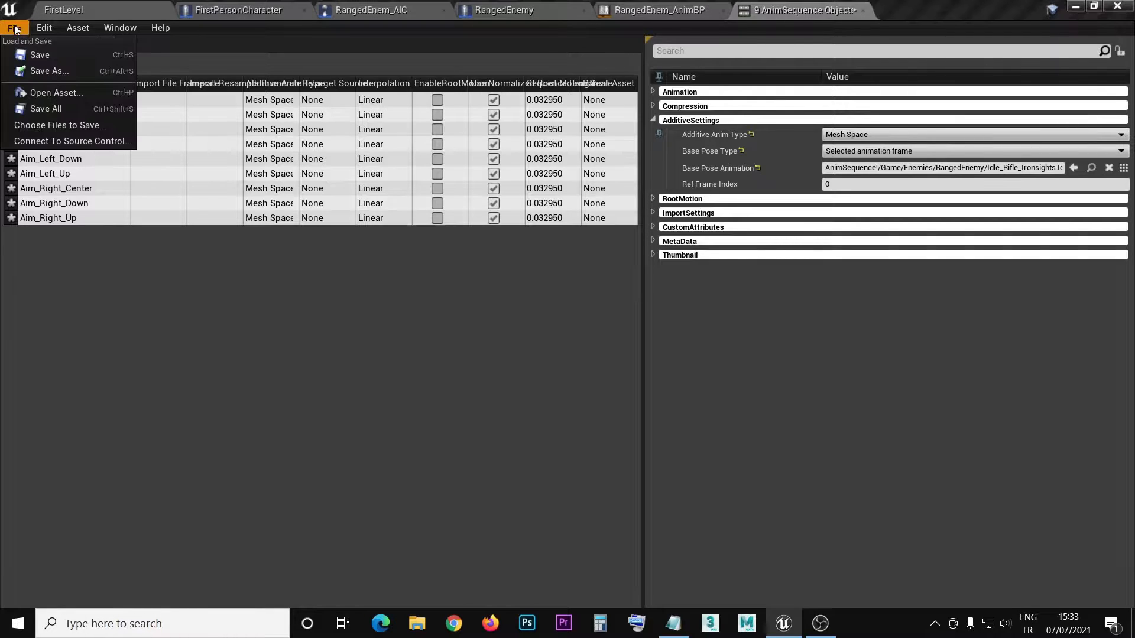
{"action": "left_click", "coordinate": [41, 108]}
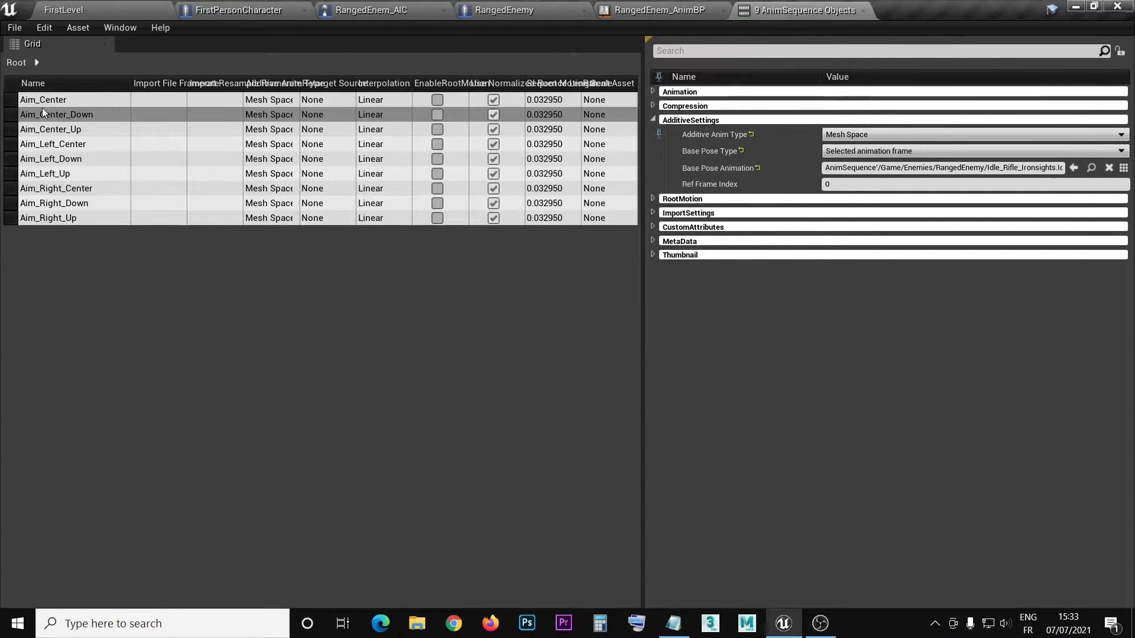
{"action": "left_click", "coordinate": [863, 11]}
{"action": "left_click", "coordinate": [64, 10]}
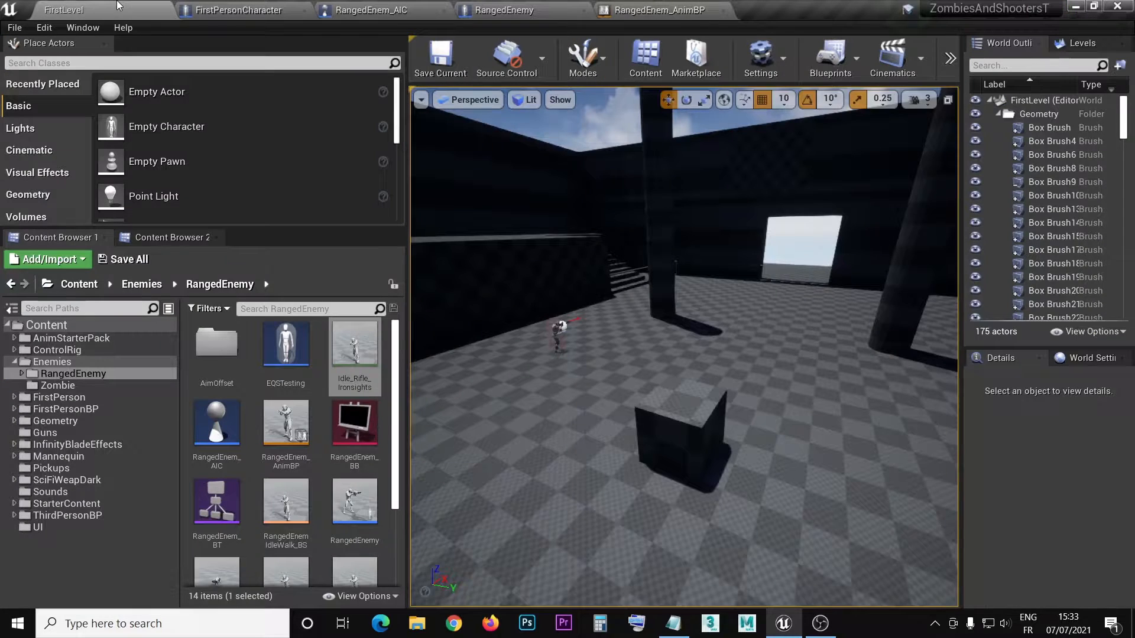
Step: Return to the AimOffset folder, clear the selection of the nine animations and look through the aim poses it contains
{"action": "left_click", "coordinate": [39, 27]}
{"action": "left_click", "coordinate": [37, 27]}
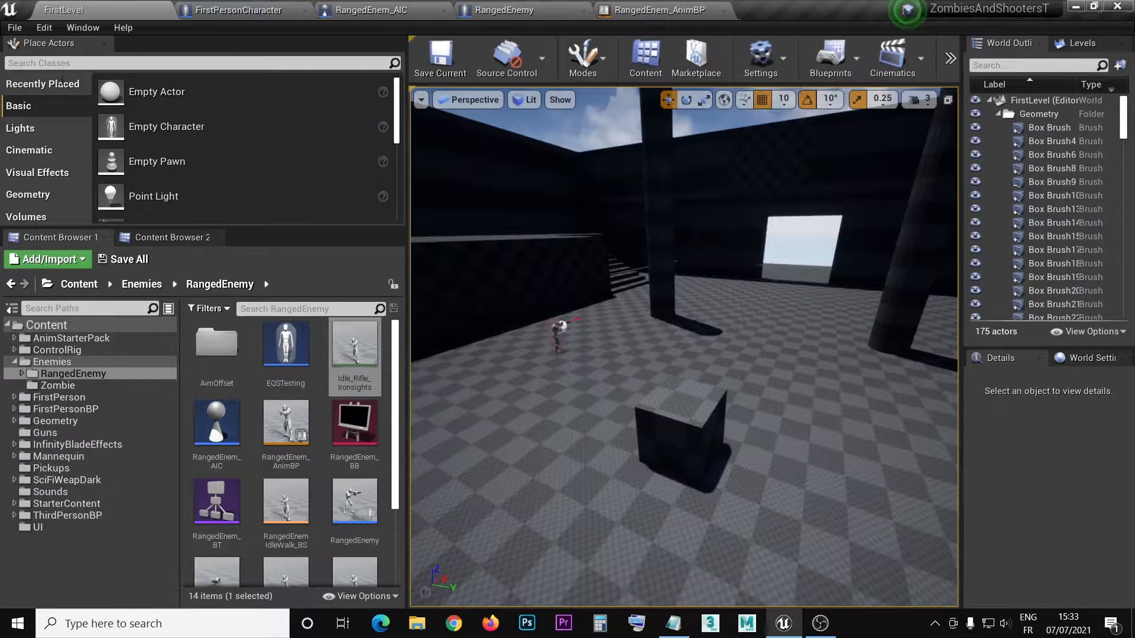
{"action": "scroll", "coordinate": [319, 462], "scroll_direction": "down", "scroll_amount": 2}
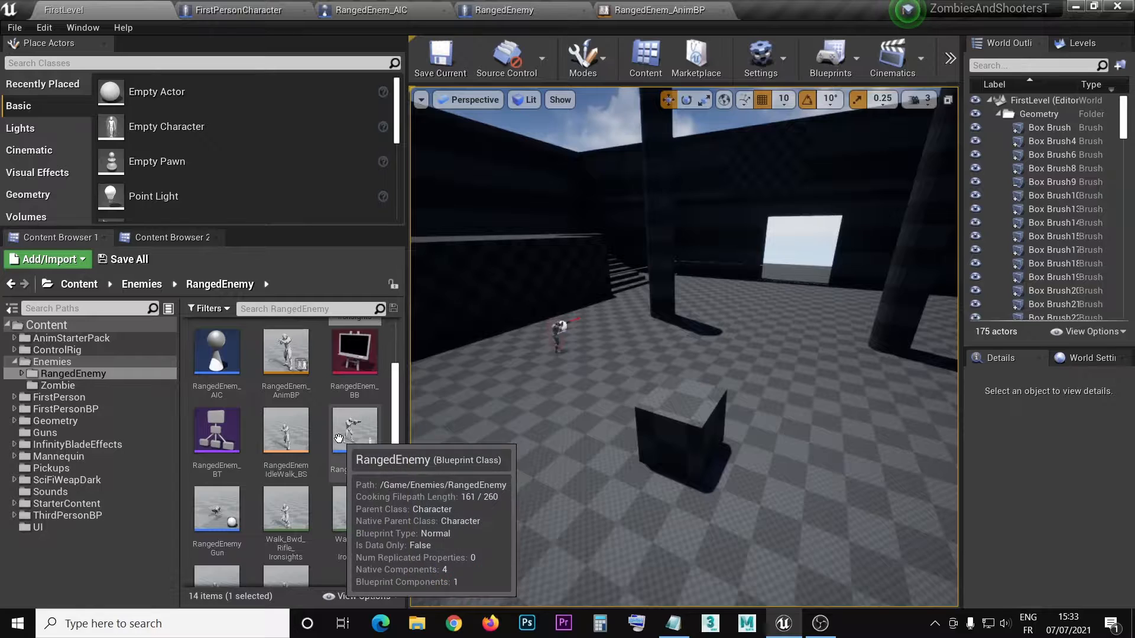
{"action": "scroll", "coordinate": [339, 438], "scroll_direction": "up", "scroll_amount": 2}
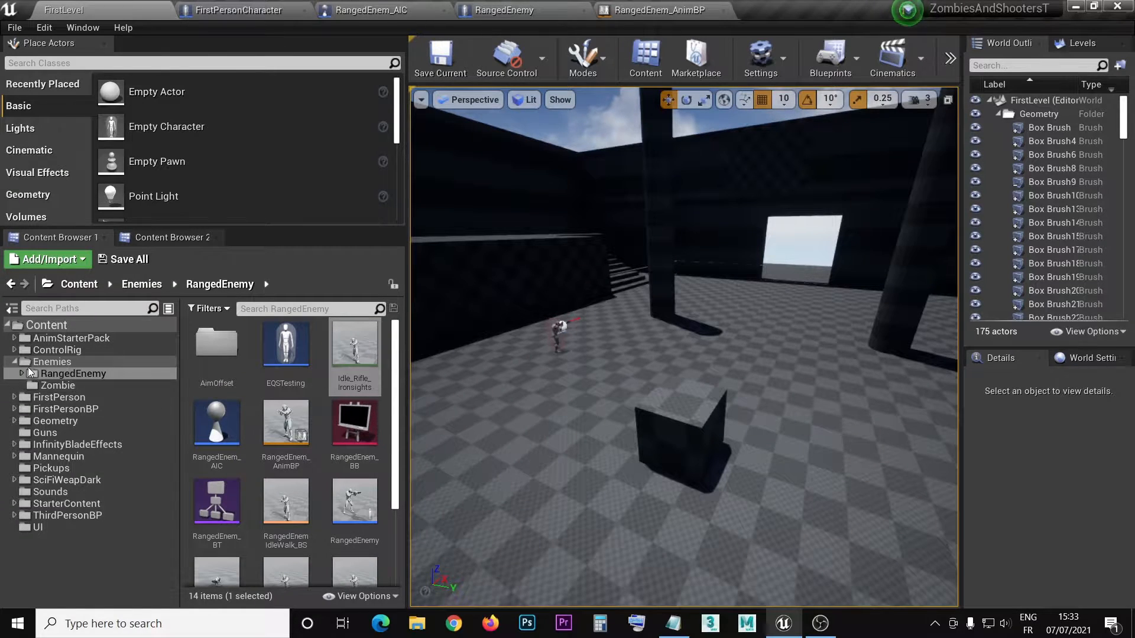
{"action": "left_click", "coordinate": [163, 238]}
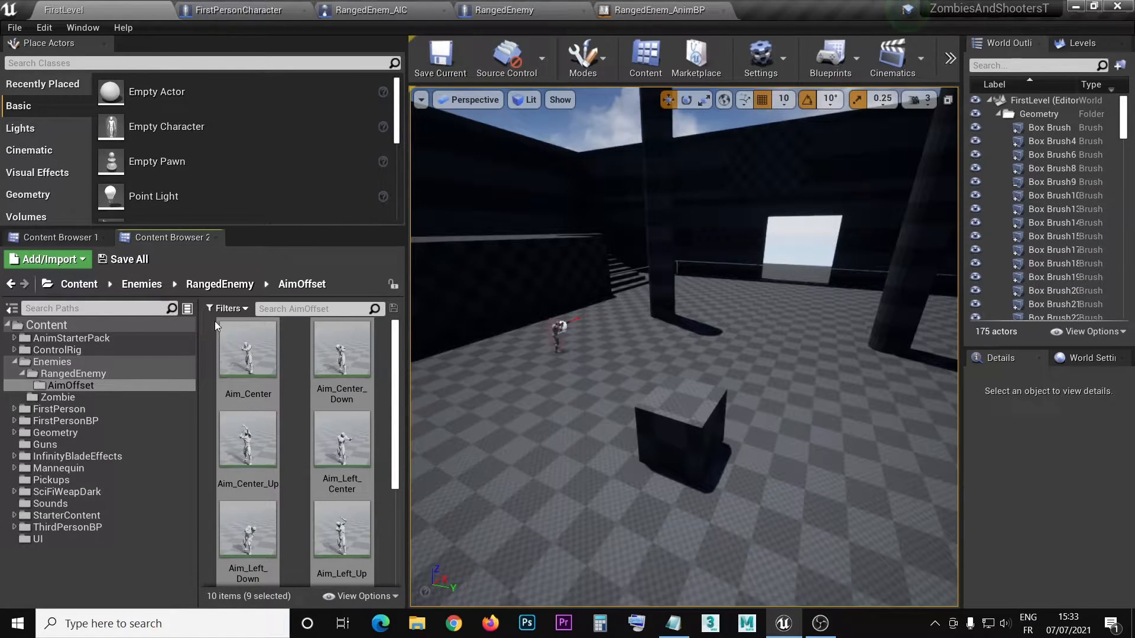
{"action": "left_click", "coordinate": [283, 389]}
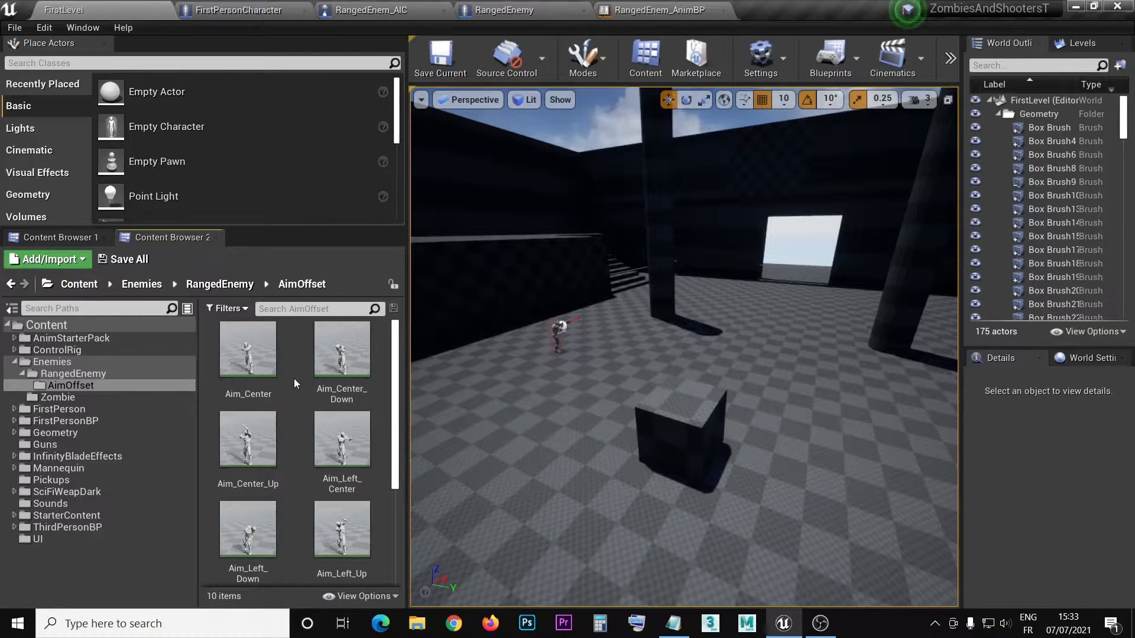
{"action": "scroll", "coordinate": [293, 379], "scroll_direction": "down", "scroll_amount": 3}
{"action": "scroll", "coordinate": [293, 379], "scroll_direction": "up", "scroll_amount": 2}
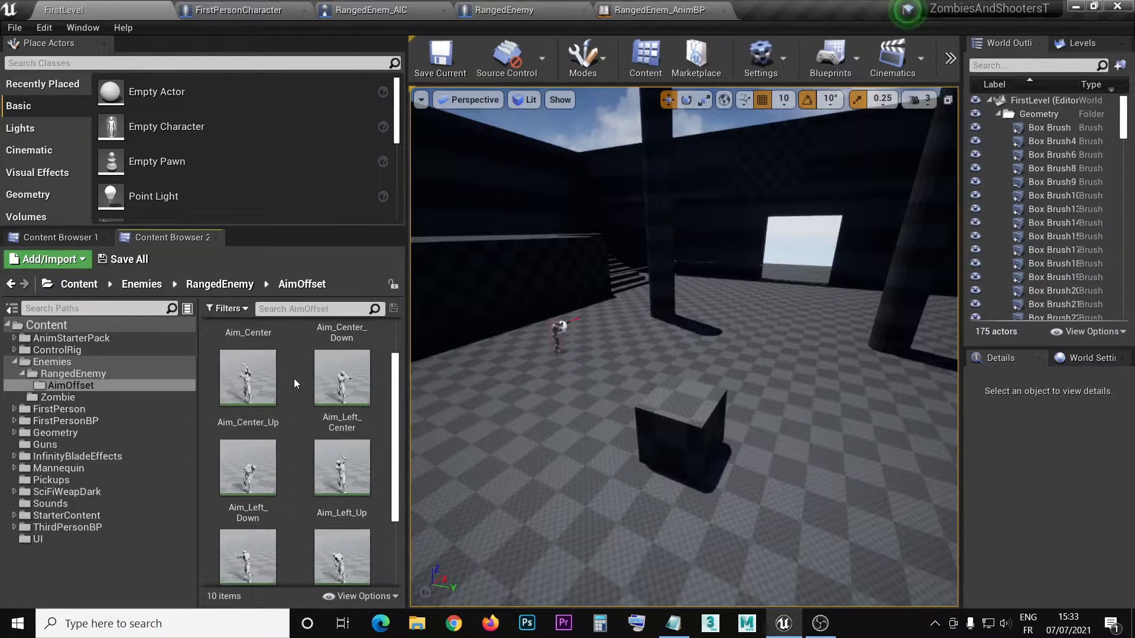
{"action": "scroll", "coordinate": [293, 379], "scroll_direction": "down", "scroll_amount": 1}
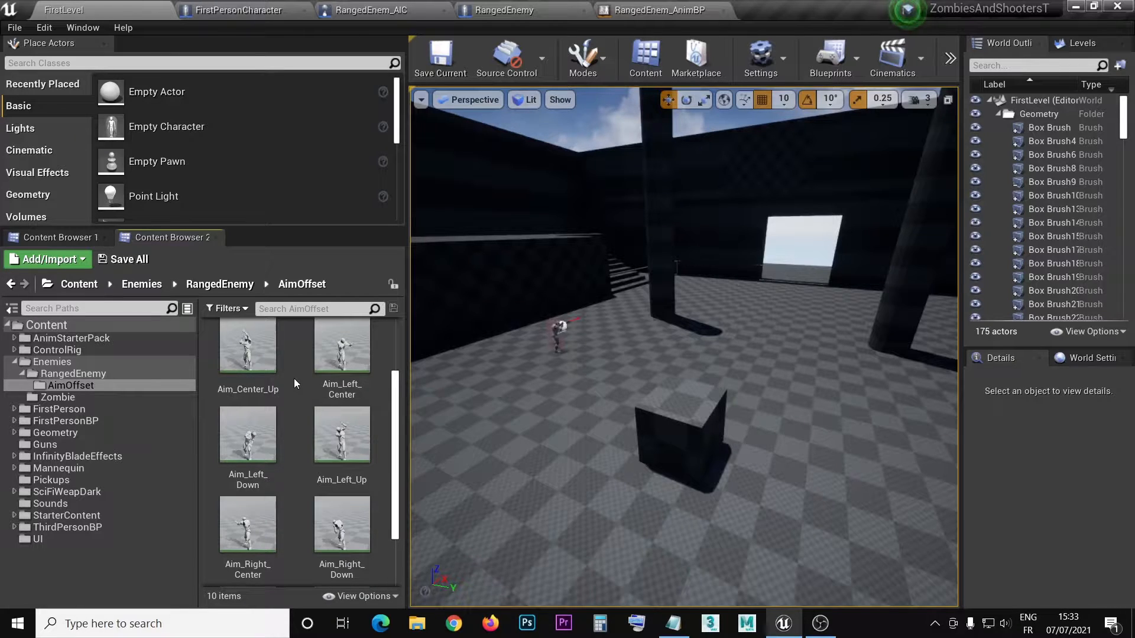
{"action": "scroll", "coordinate": [294, 378], "scroll_direction": "up", "scroll_amount": 1}
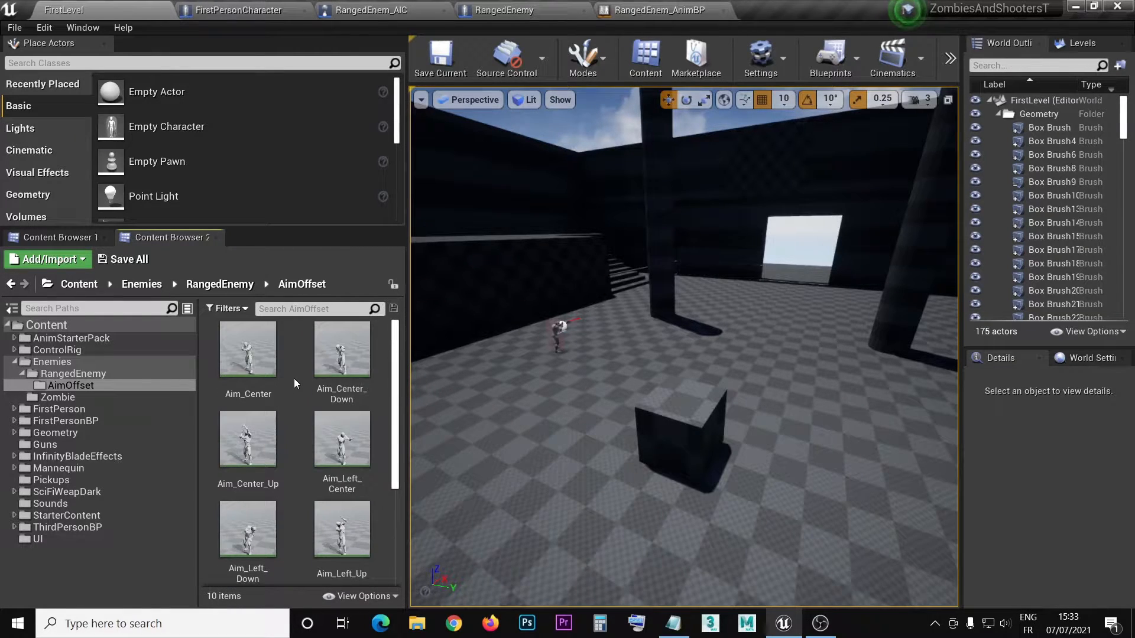
{"action": "scroll", "coordinate": [293, 379], "scroll_direction": "down", "scroll_amount": 2}
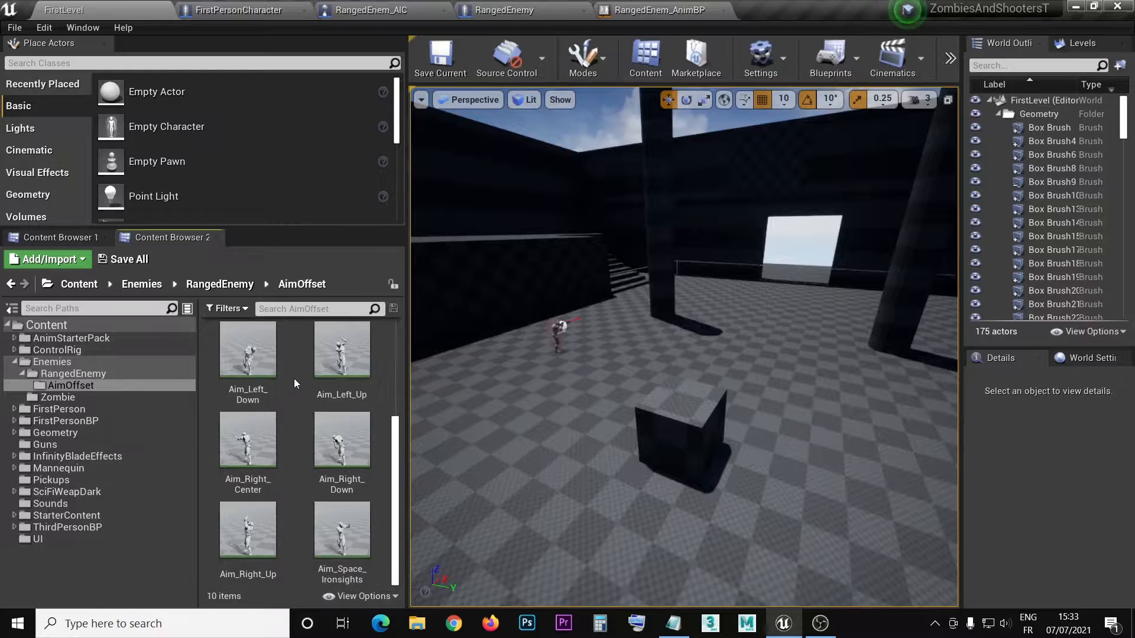
Step: Create an Aim Offset asset in the AimOffset folder, using the UE4_Mannequin_Skeleton located in /Game/Mannequin/Character/Mesh
{"action": "right_click", "coordinate": [296, 416]}
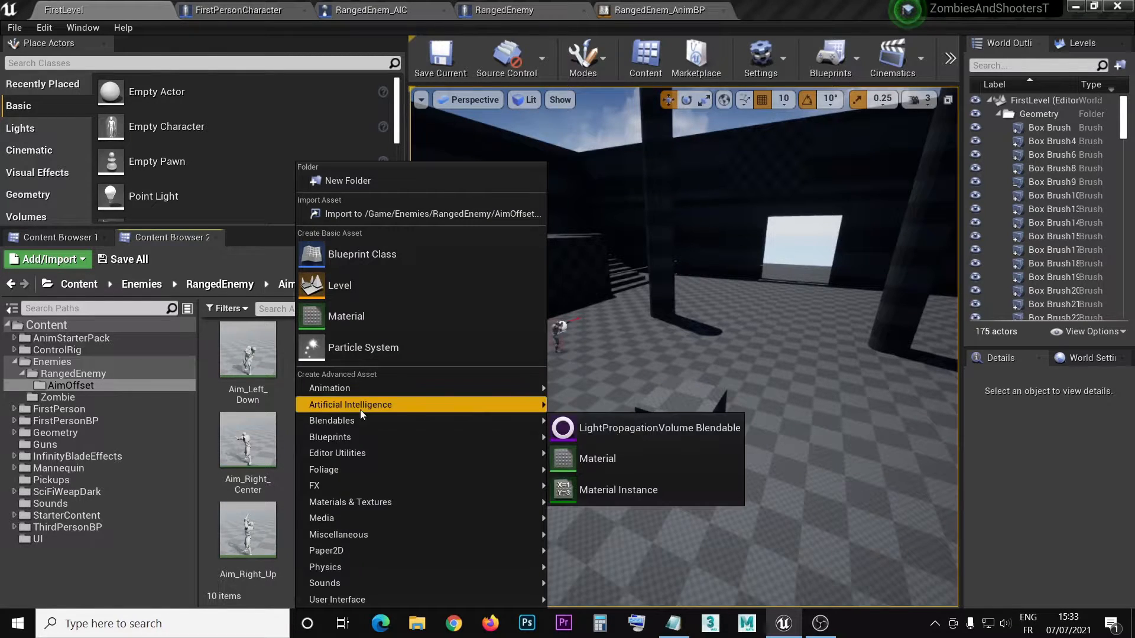
{"action": "mouse_move", "coordinate": [425, 388]}
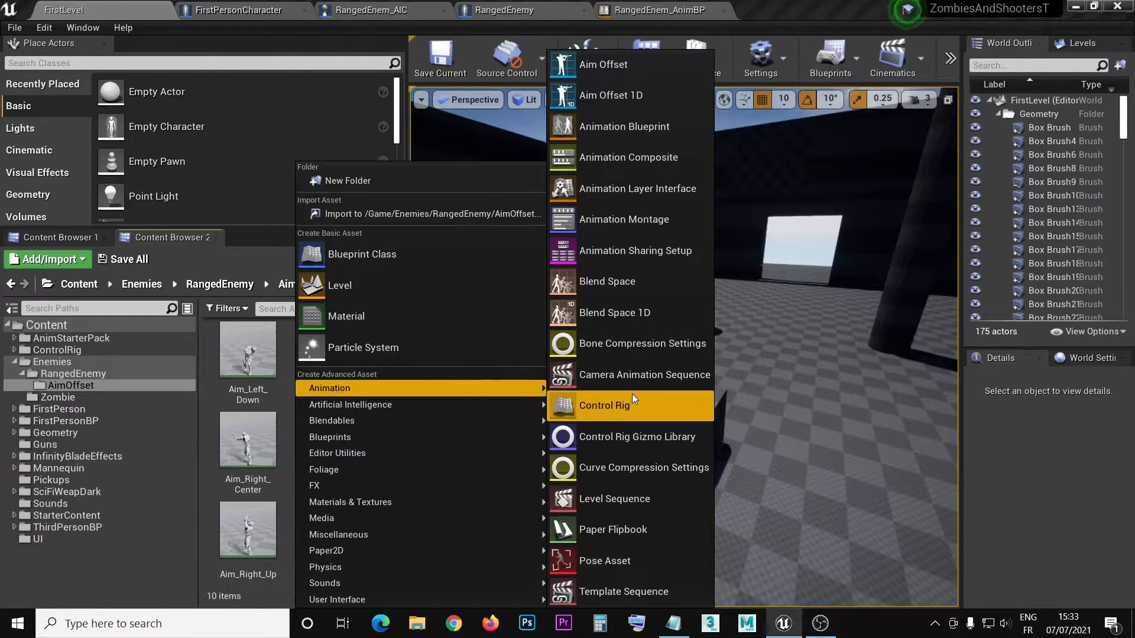
{"action": "left_click", "coordinate": [649, 63]}
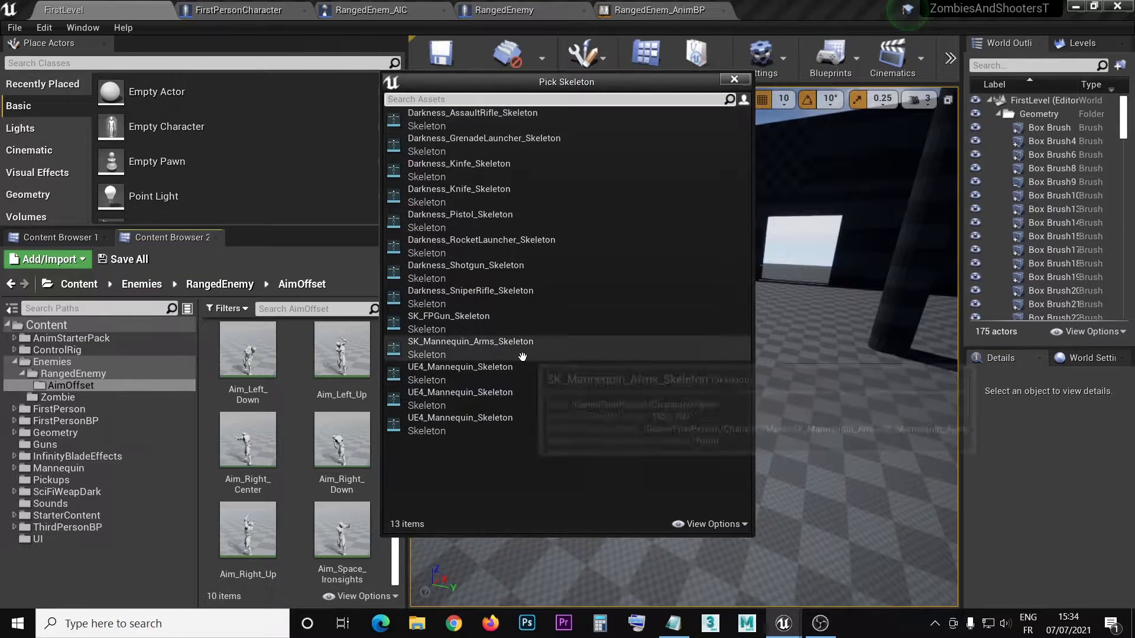
{"action": "mouse_move", "coordinate": [514, 369]}
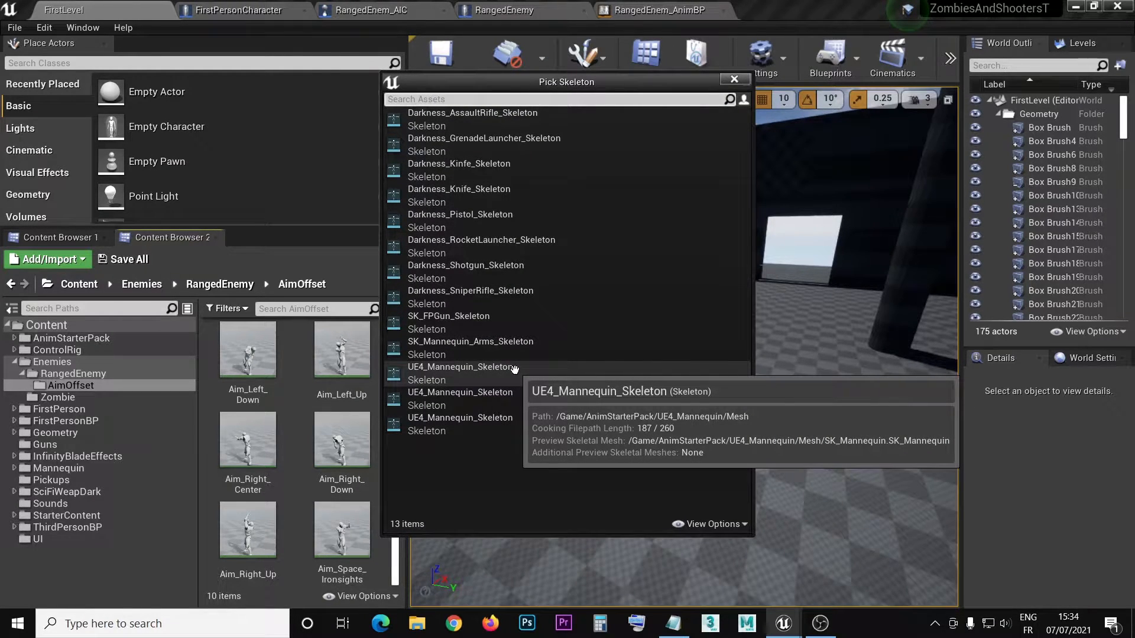
{"action": "mouse_move", "coordinate": [503, 395]}
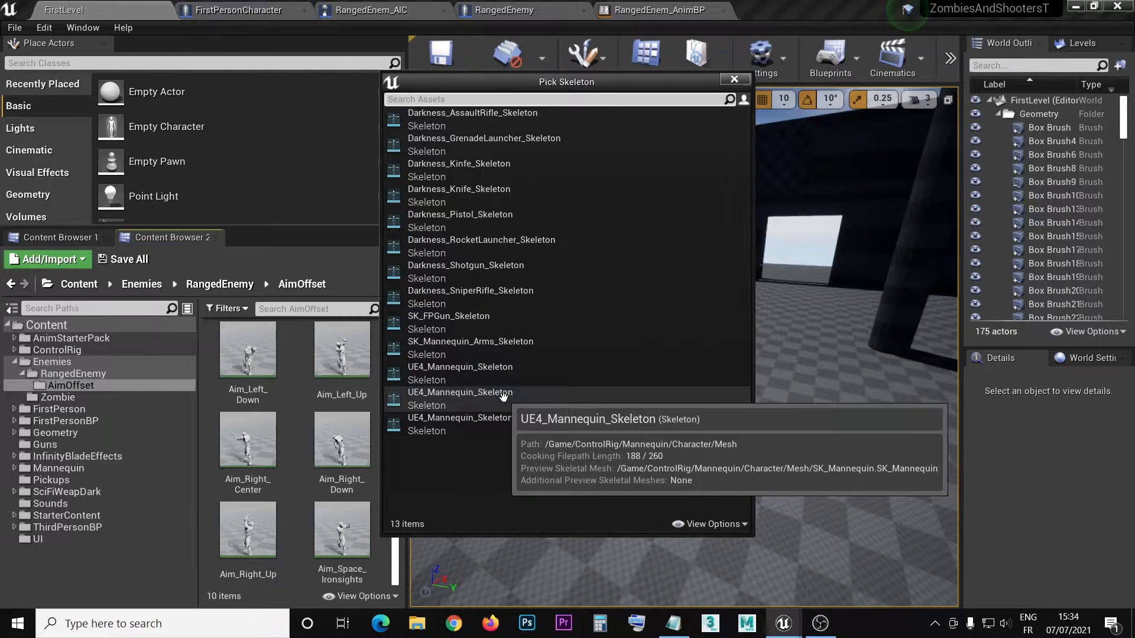
{"action": "mouse_move", "coordinate": [496, 425]}
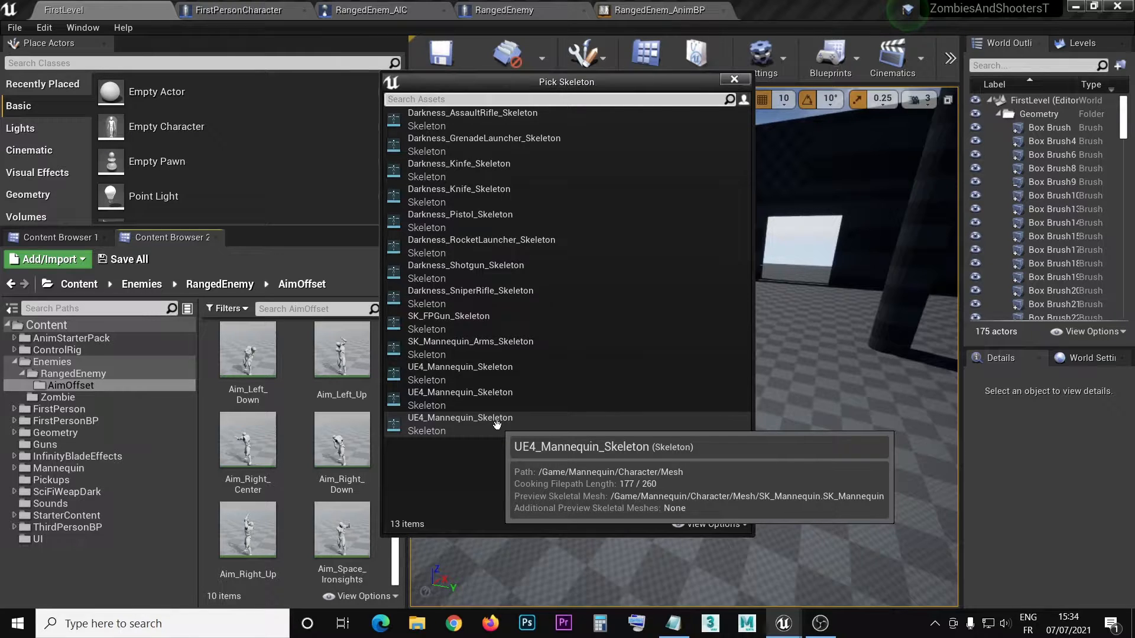
{"action": "left_click", "coordinate": [496, 424]}
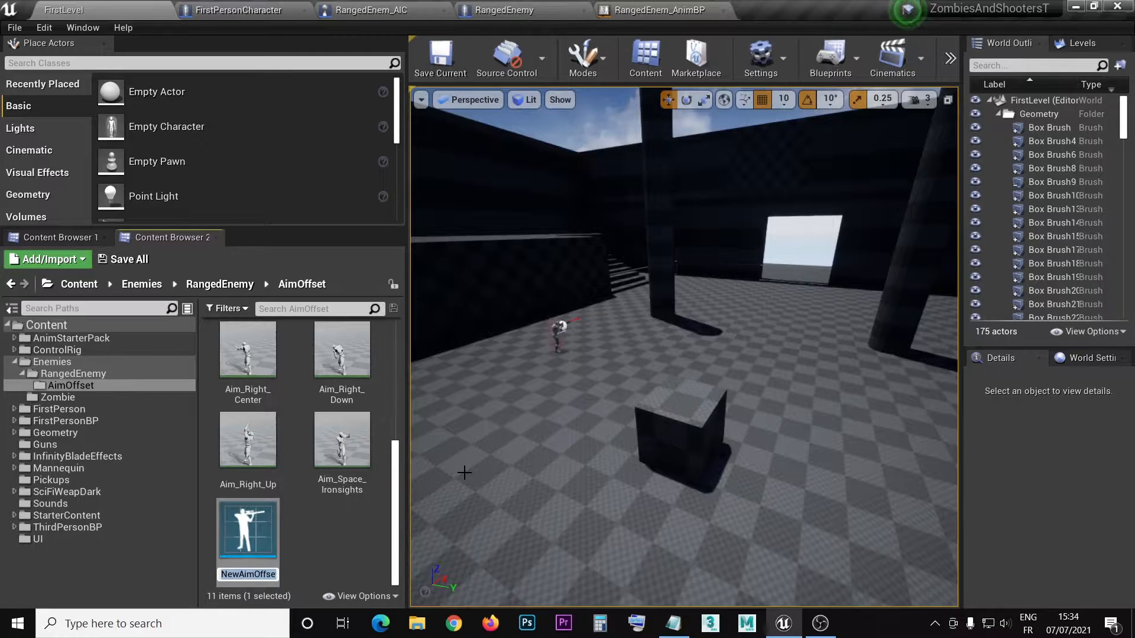
Step: Name the new aim offset asset RangedEnem_AimOffset
{"action": "type", "text": "Range"}
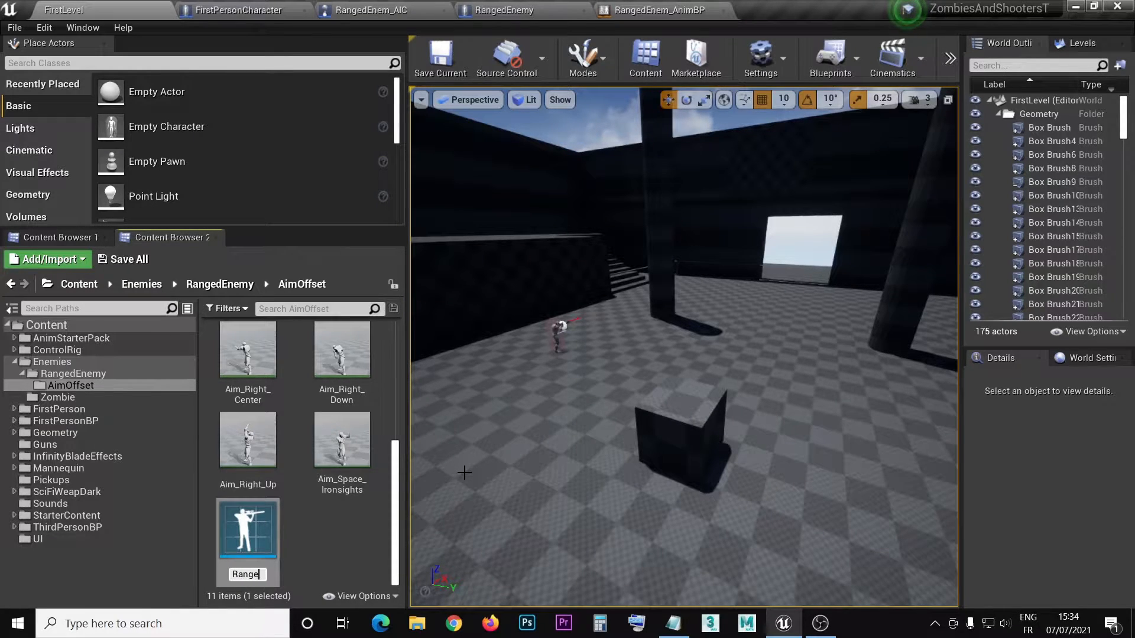
{"action": "type", "text": "dEne"}
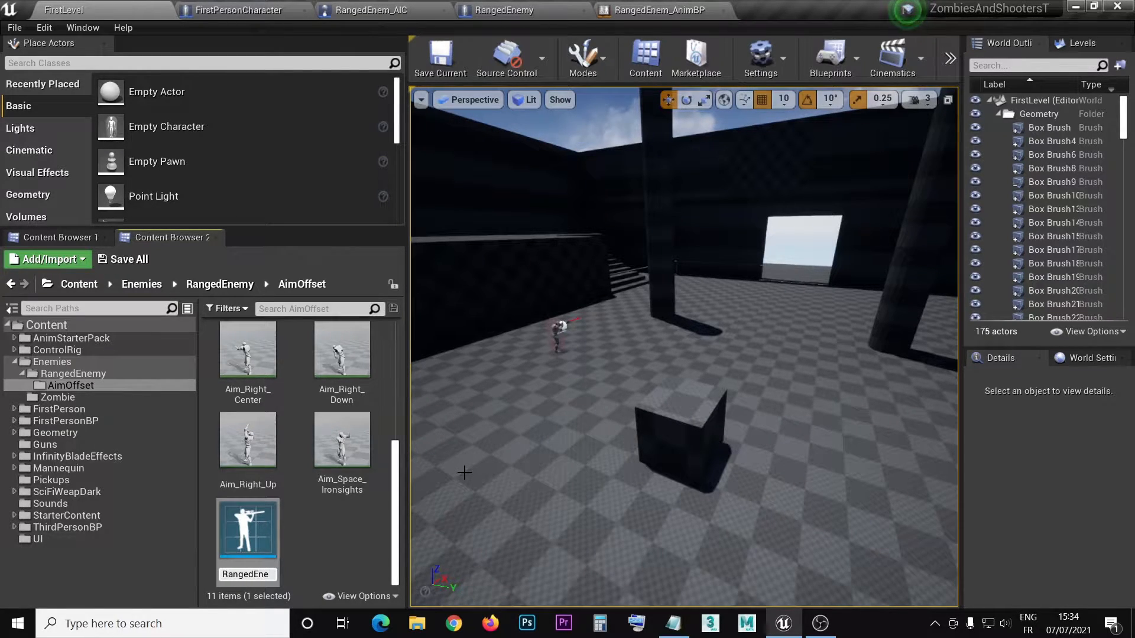
{"action": "type", "text": "m"}
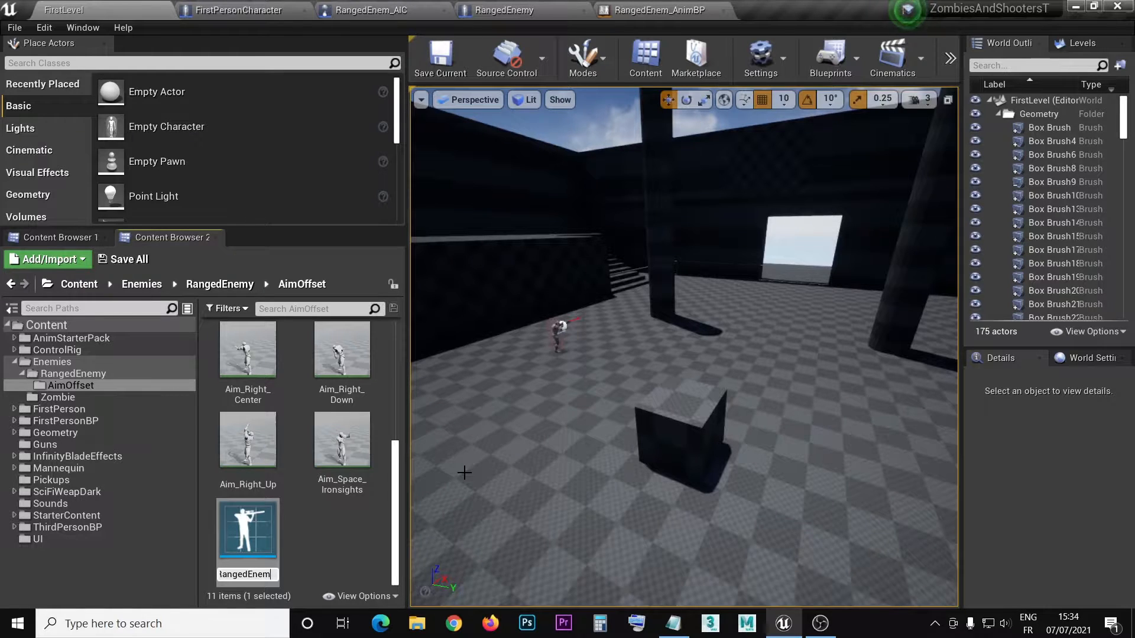
{"action": "type", "text": "_"}
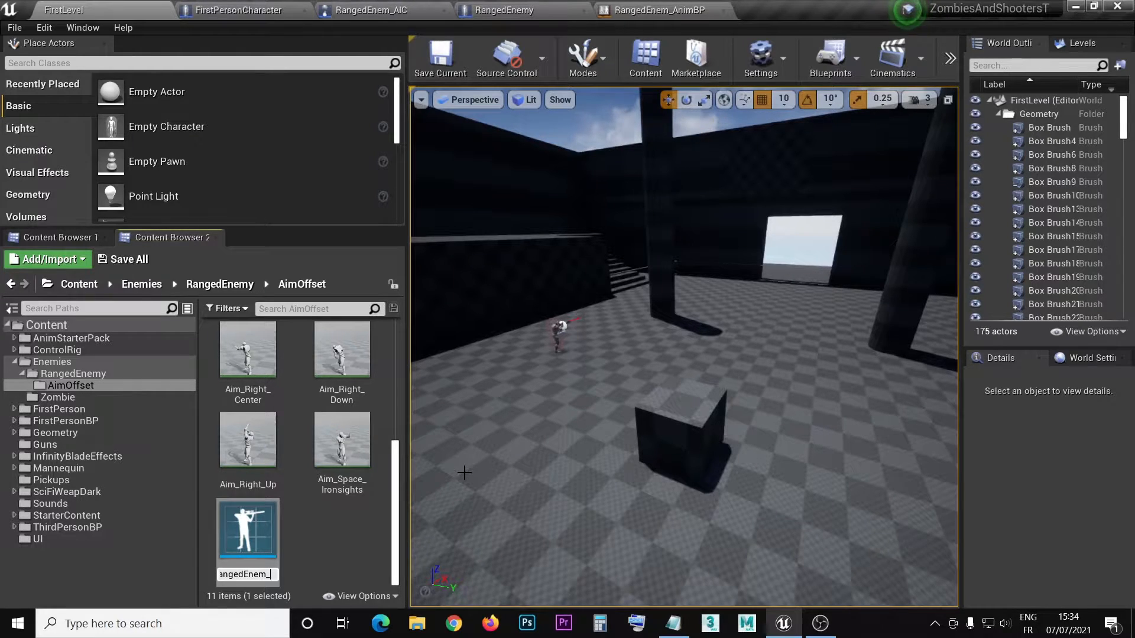
{"action": "type", "text": "A"}
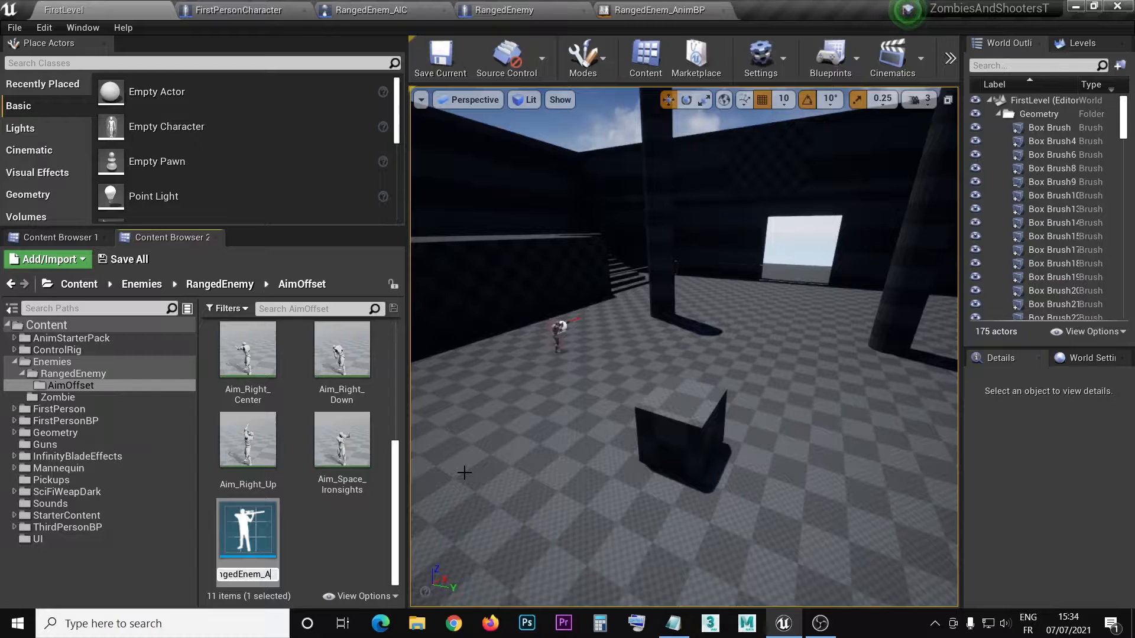
{"action": "type", "text": "imO"}
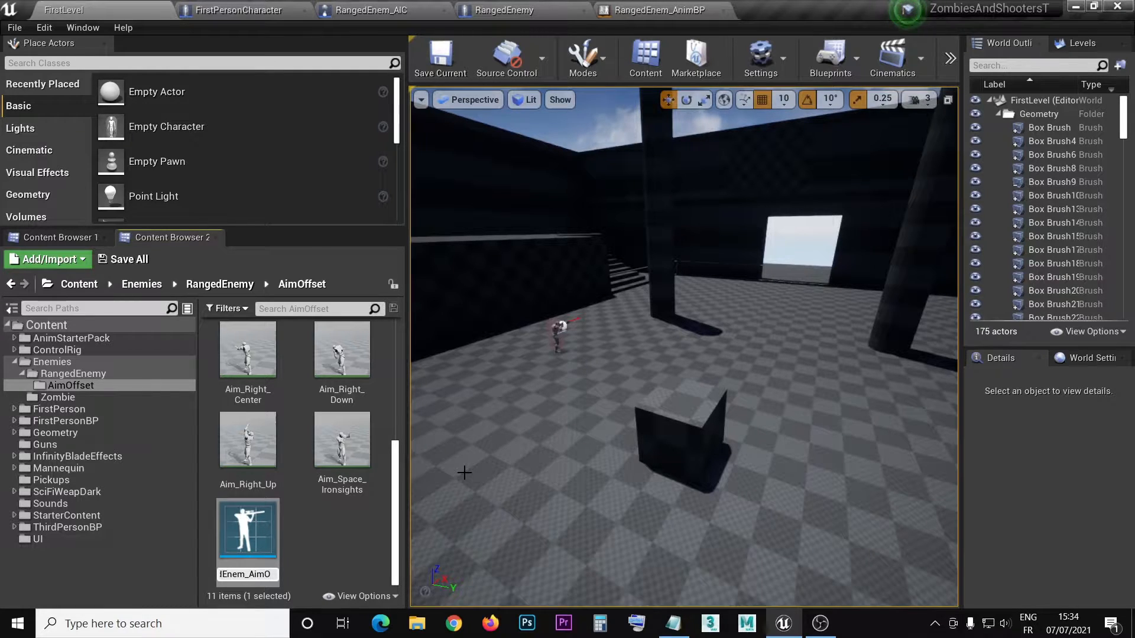
{"action": "type", "text": "ffset"}
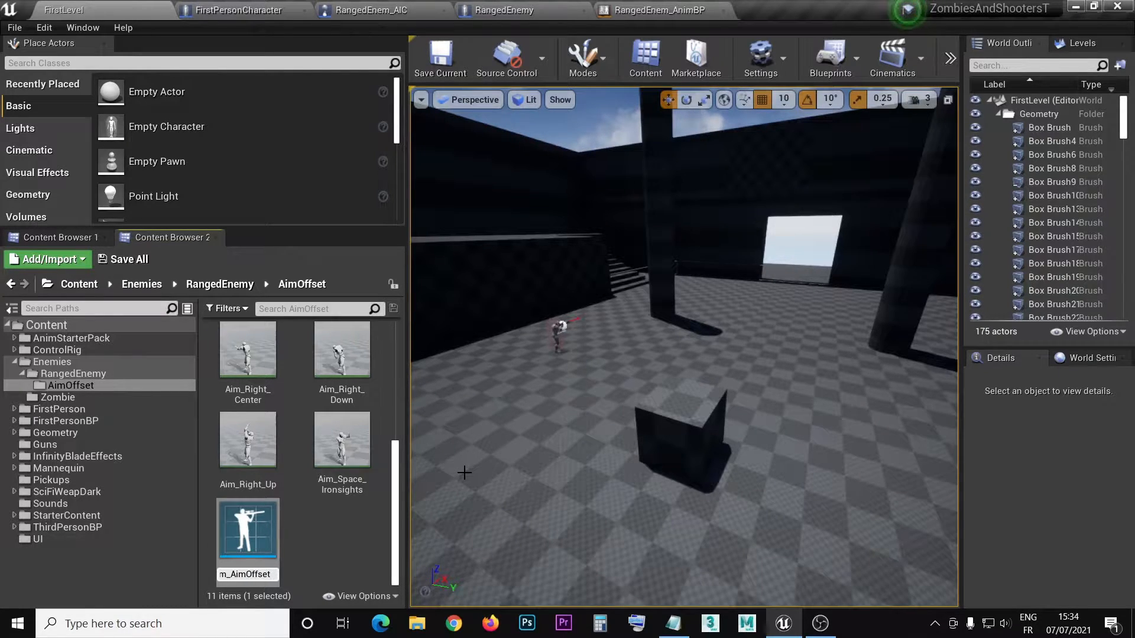
{"action": "key", "text": "Return"}
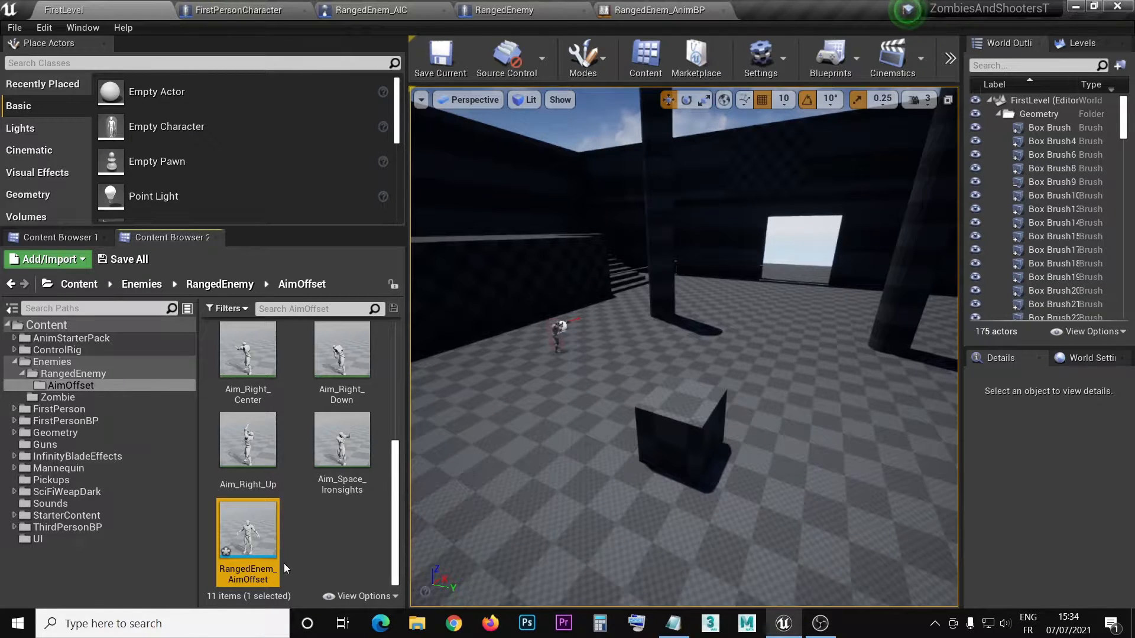
Step: Open RangedEnem_AimOffset for editing and resize the editor layout to give the asset details and sample grid more width
{"action": "double_click", "coordinate": [261, 529]}
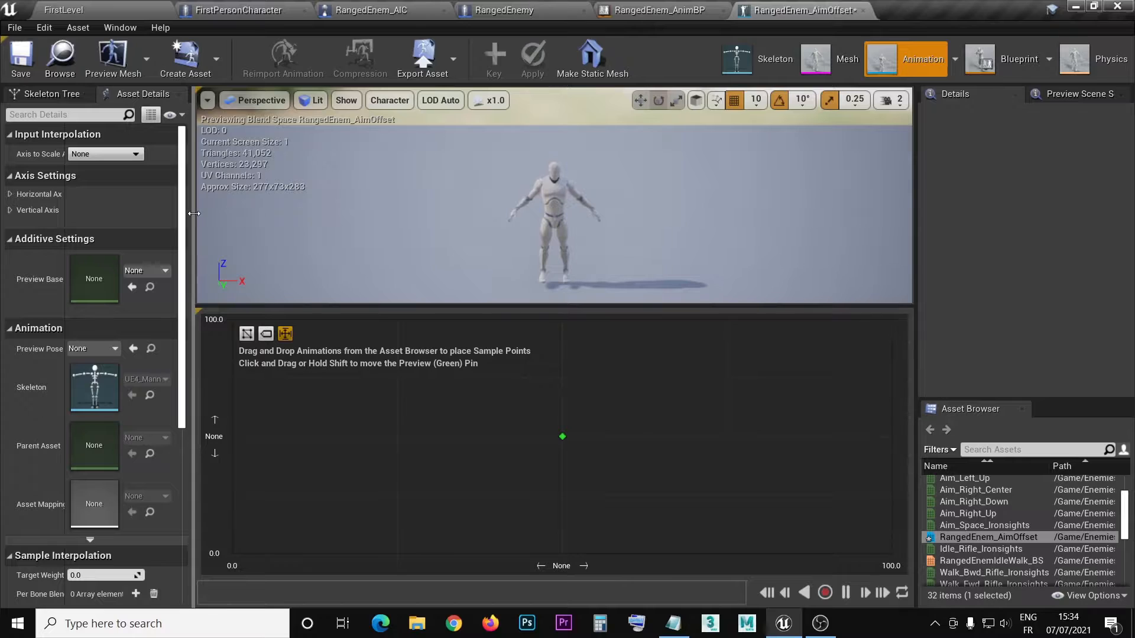
{"action": "left_click_drag", "start_coordinate": [194, 213], "coordinate": [276, 214]}
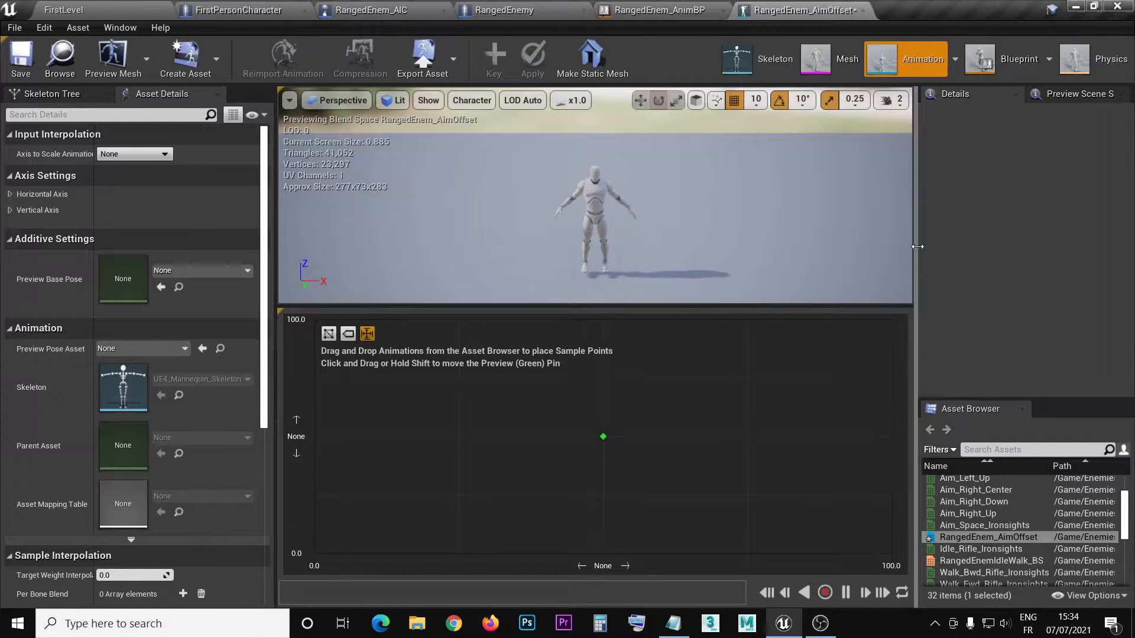
{"action": "left_click_drag", "start_coordinate": [917, 248], "coordinate": [1012, 248]}
{"action": "mouse_move", "coordinate": [638, 306]}
{"action": "left_mouse_down"}
{"action": "mouse_move", "coordinate": [641, 358]}
{"action": "mouse_move", "coordinate": [644, 316]}
{"action": "left_mouse_up"}
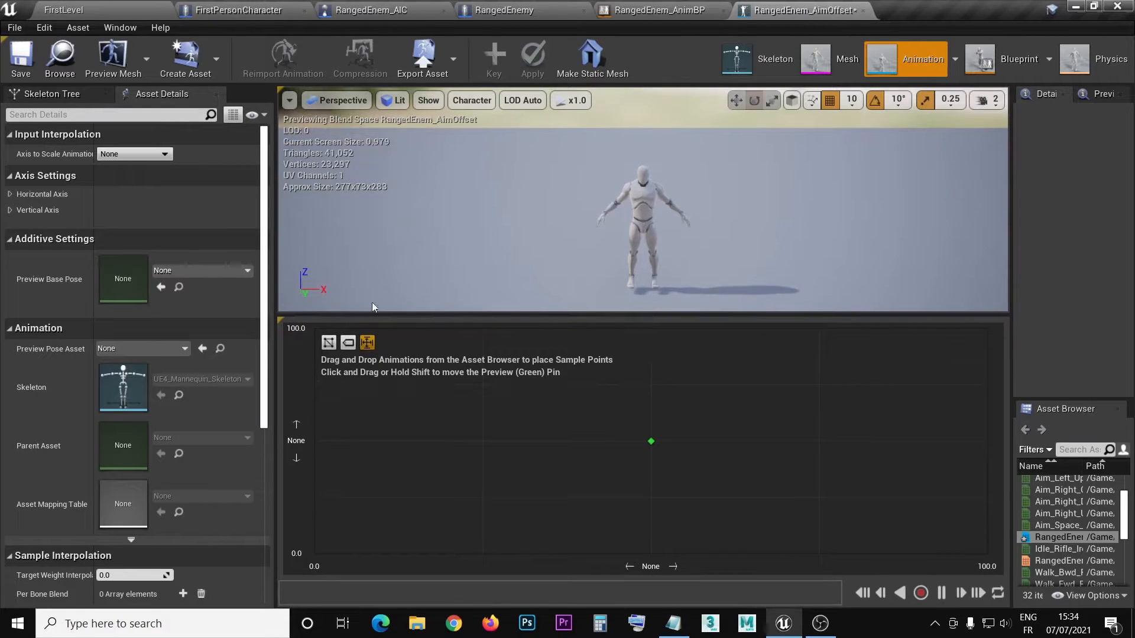
Step: Name the aim offset's horizontal axis Yaw and its vertical axis Pitch
{"action": "left_click", "coordinate": [10, 195]}
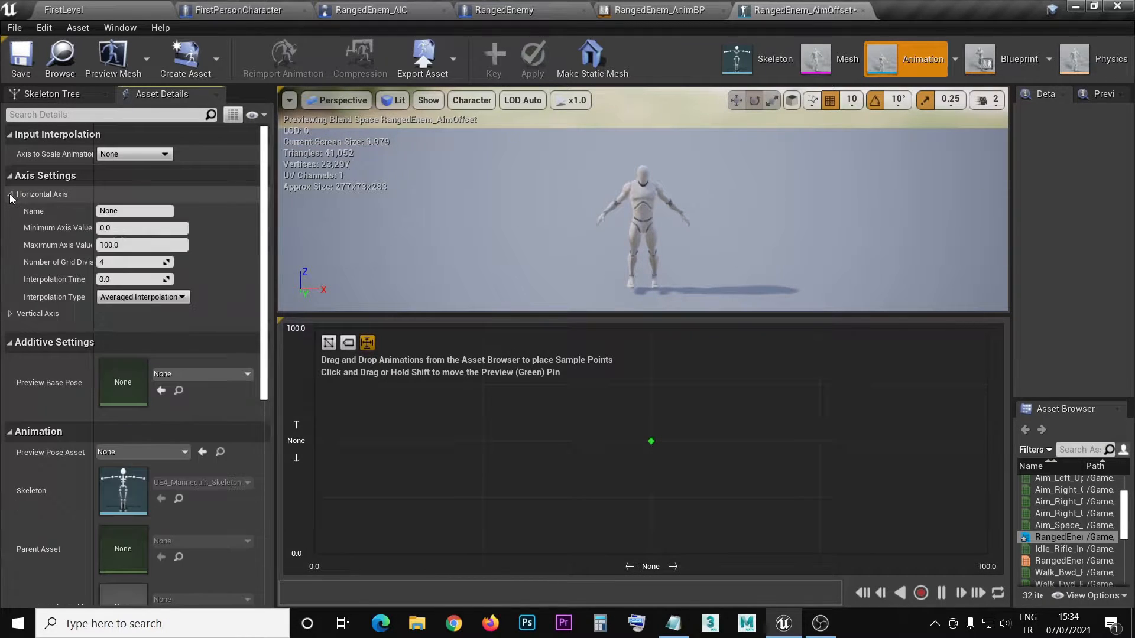
{"action": "left_click", "coordinate": [11, 315]}
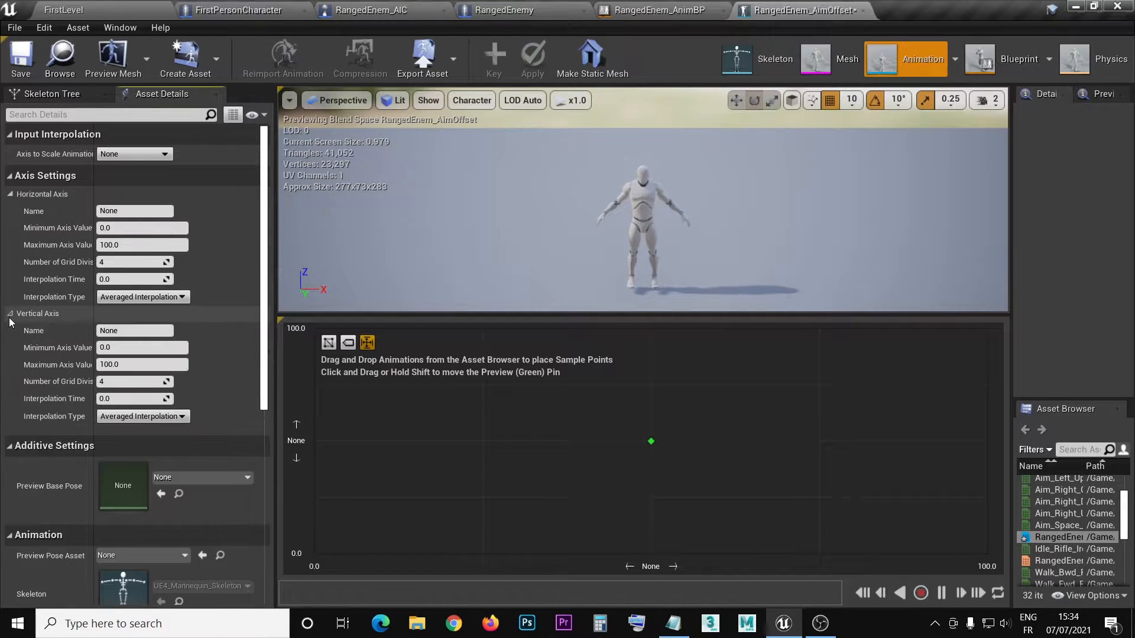
{"action": "left_click", "coordinate": [140, 211]}
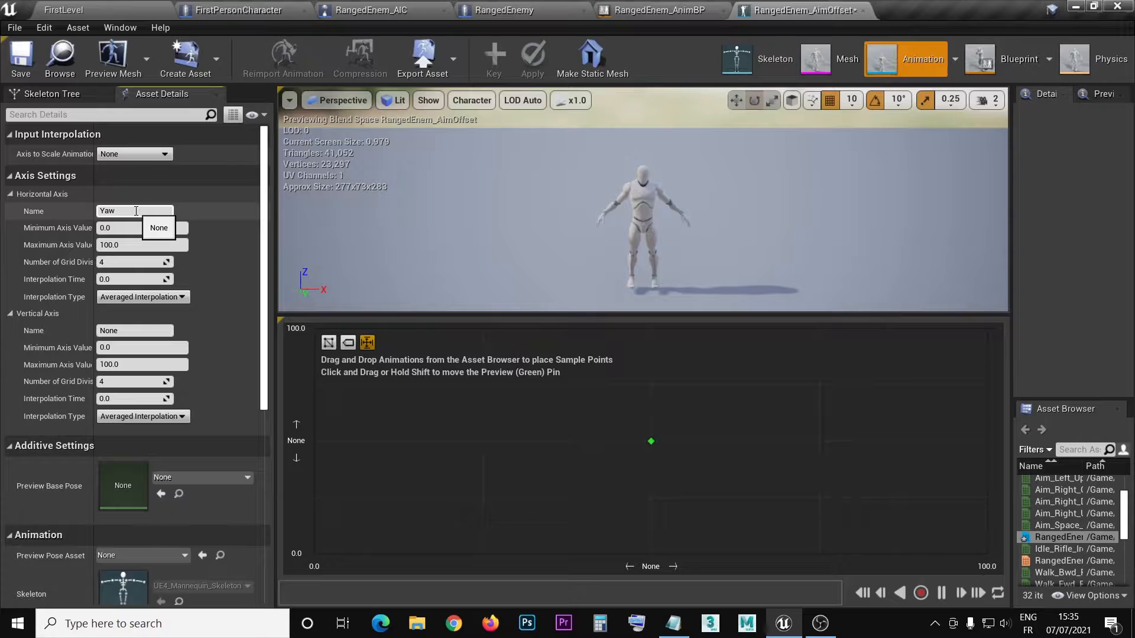
{"action": "key", "text": "Return"}
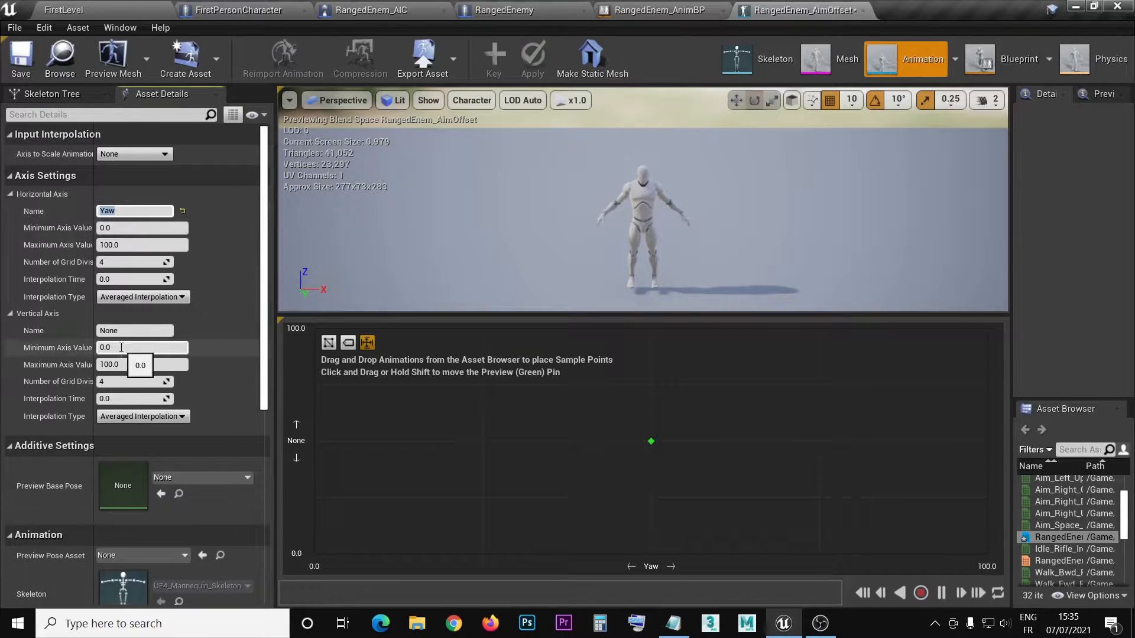
{"action": "left_click", "coordinate": [133, 330]}
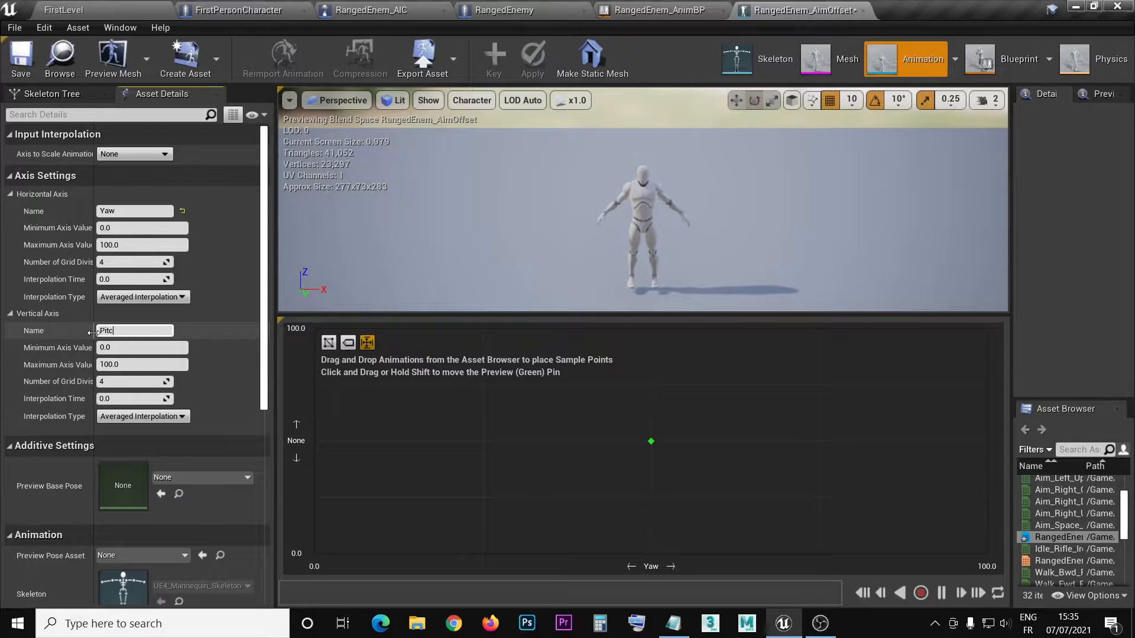
Step: Set the minimum axis value of both Yaw and Pitch to -90
{"action": "left_click", "coordinate": [121, 228]}
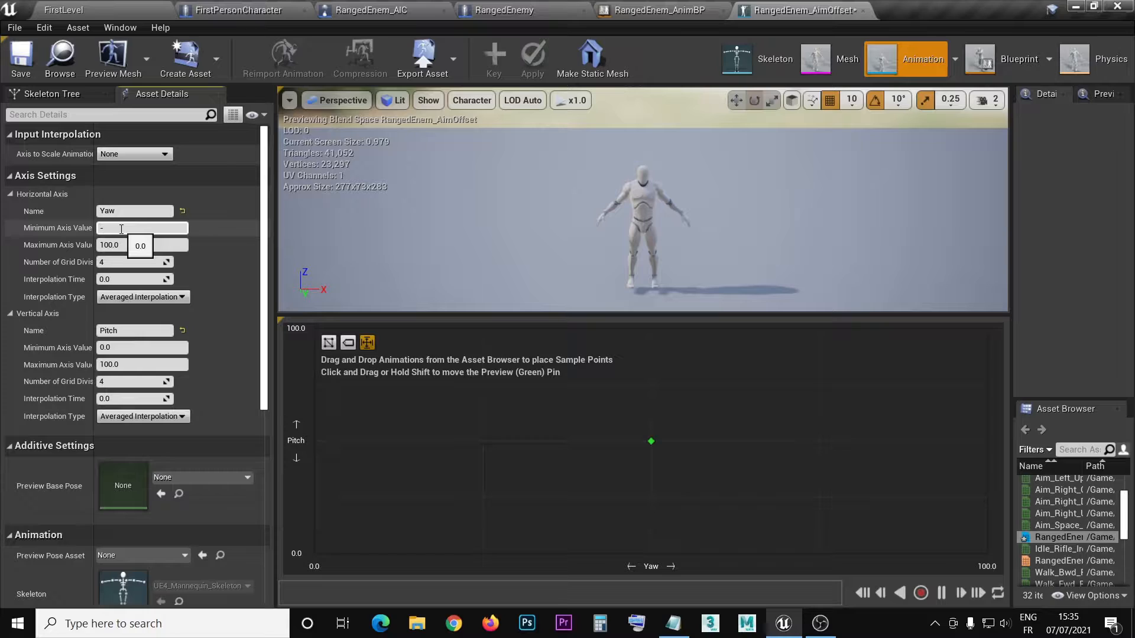
{"action": "key", "text": "Return"}
{"action": "left_click", "coordinate": [105, 348]}
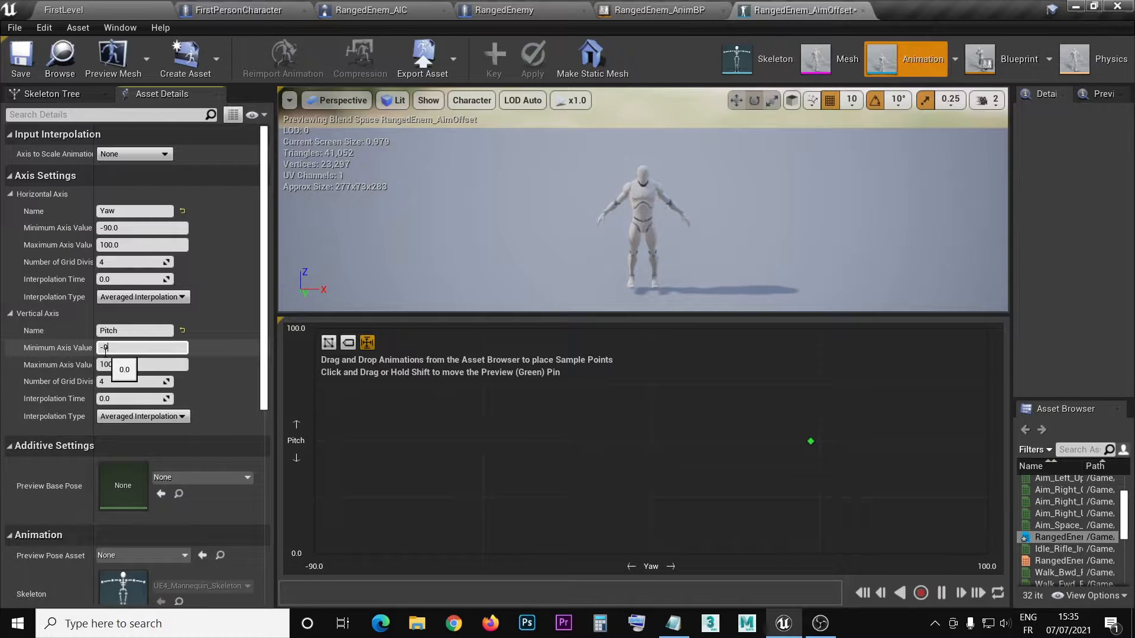
{"action": "key", "text": "Return"}
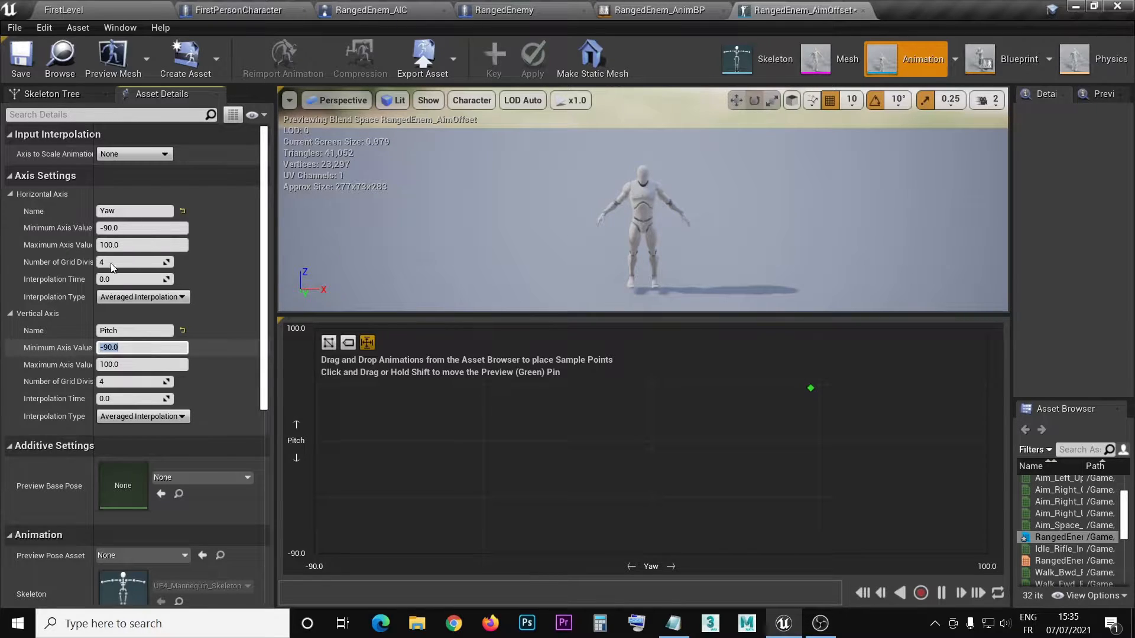
Step: Set the maximum axis value of both Yaw and Pitch to 90
{"action": "left_click", "coordinate": [123, 247]}
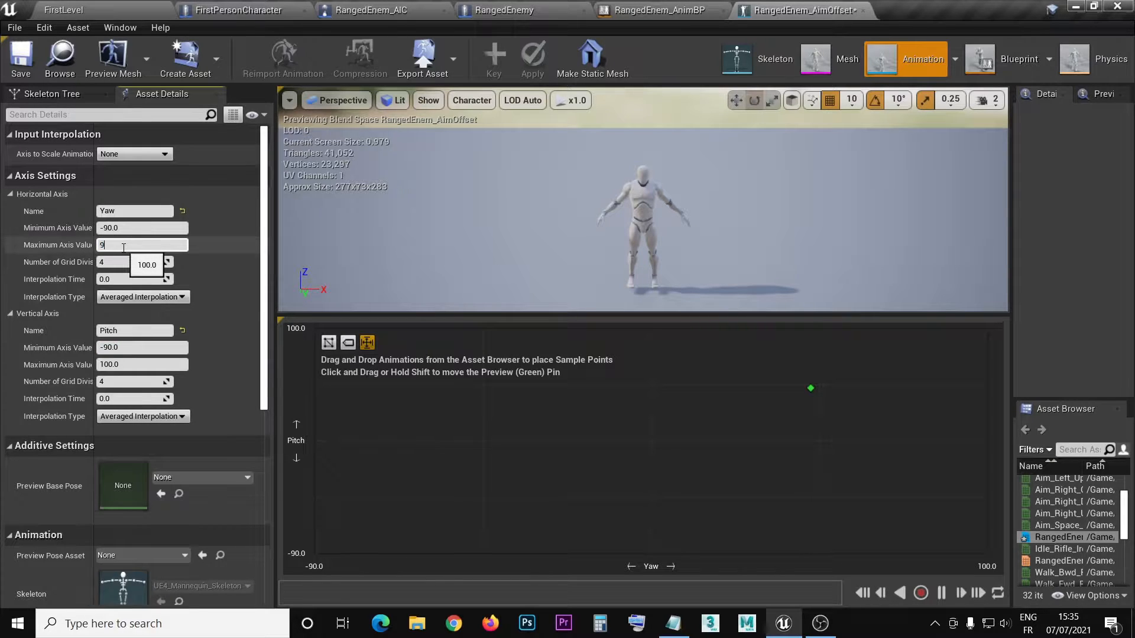
{"action": "key", "text": "Return"}
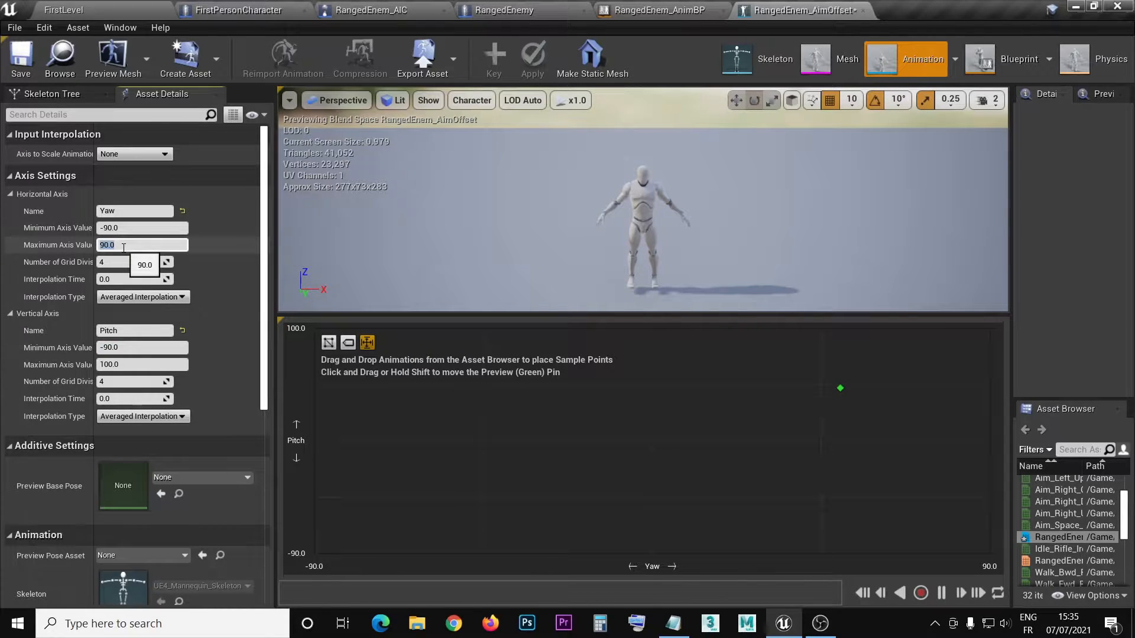
{"action": "left_click", "coordinate": [112, 365]}
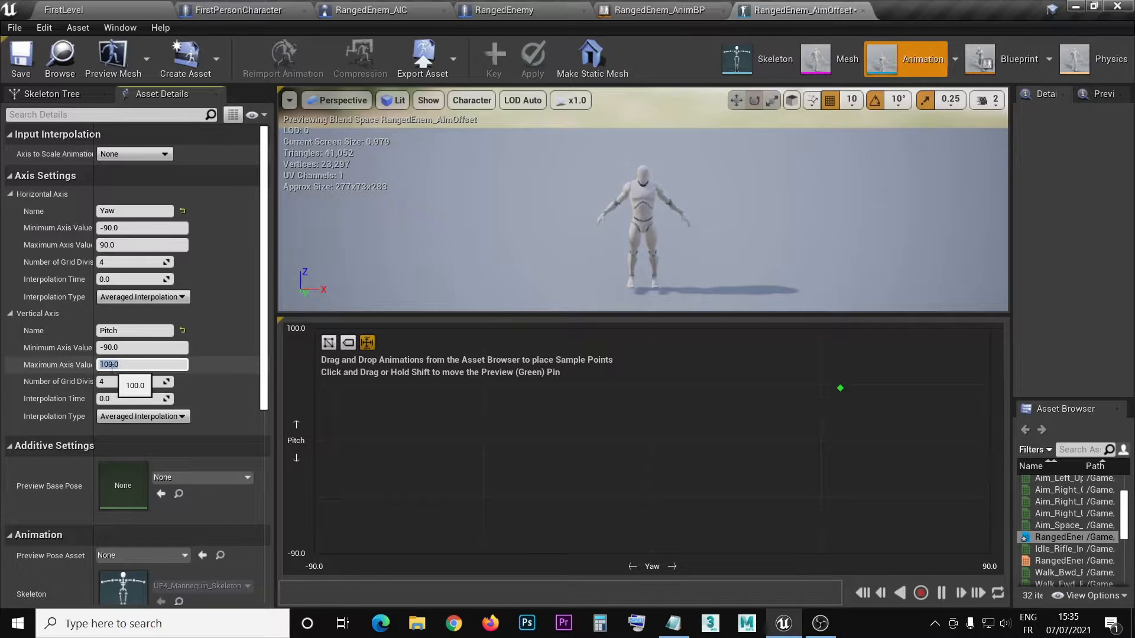
{"action": "type", "text": "90"}
{"action": "key", "text": "Return"}
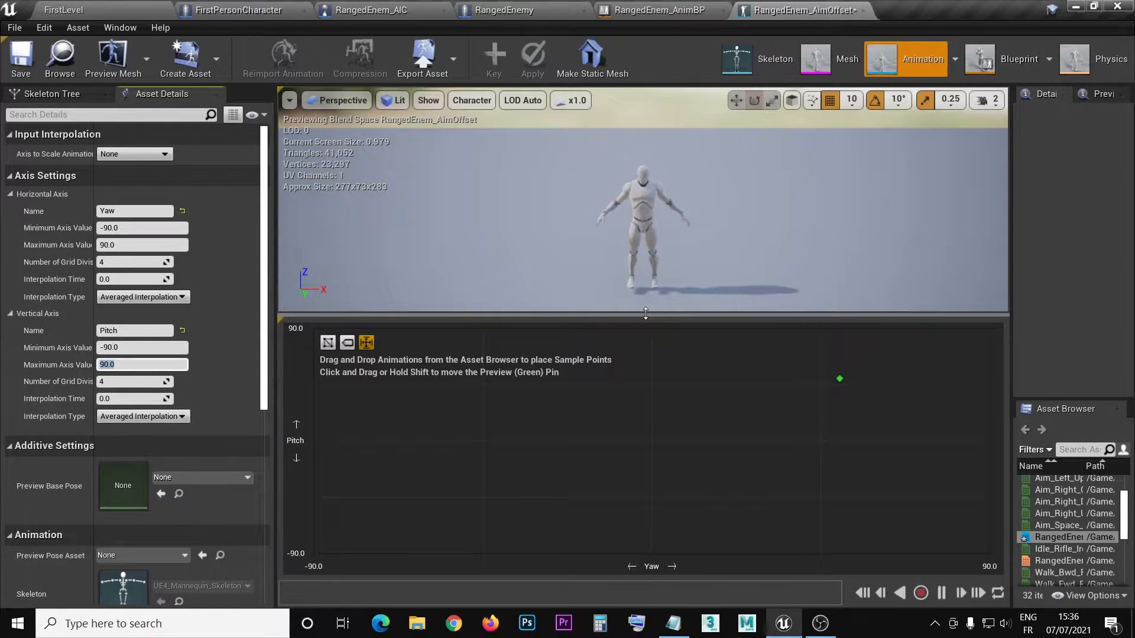
Step: Enlarge the sample grid and the asset browser, and bring the start of the asset list into view
{"action": "left_click_drag", "start_coordinate": [646, 323], "coordinate": [620, 266]}
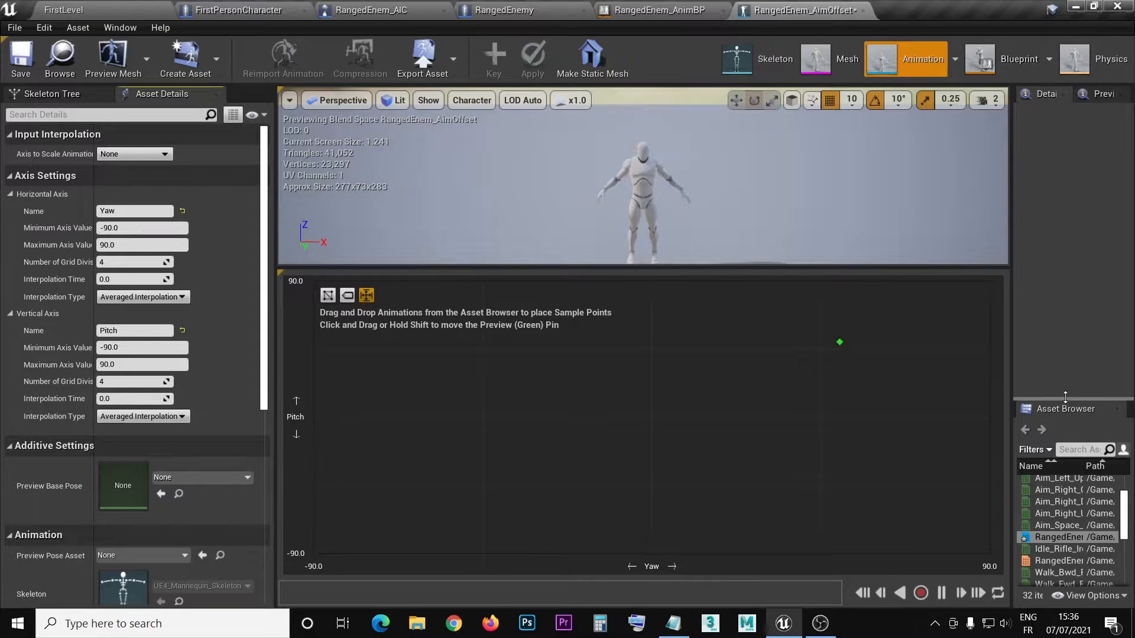
{"action": "left_click_drag", "start_coordinate": [1067, 398], "coordinate": [1042, 258]}
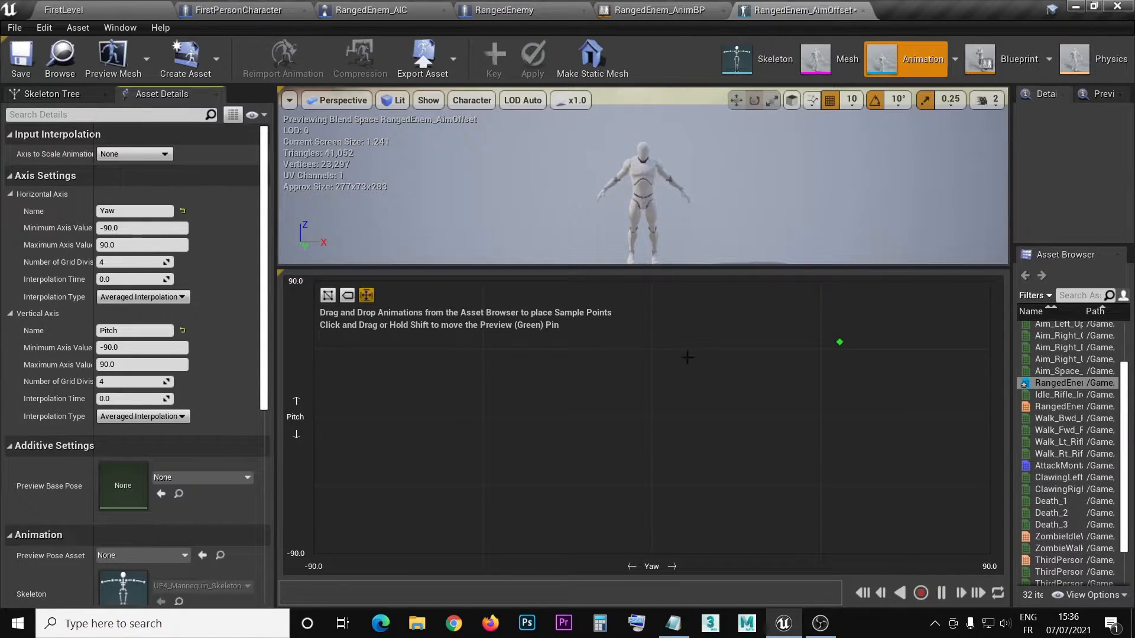
{"action": "left_click_drag", "start_coordinate": [1012, 313], "coordinate": [910, 311]}
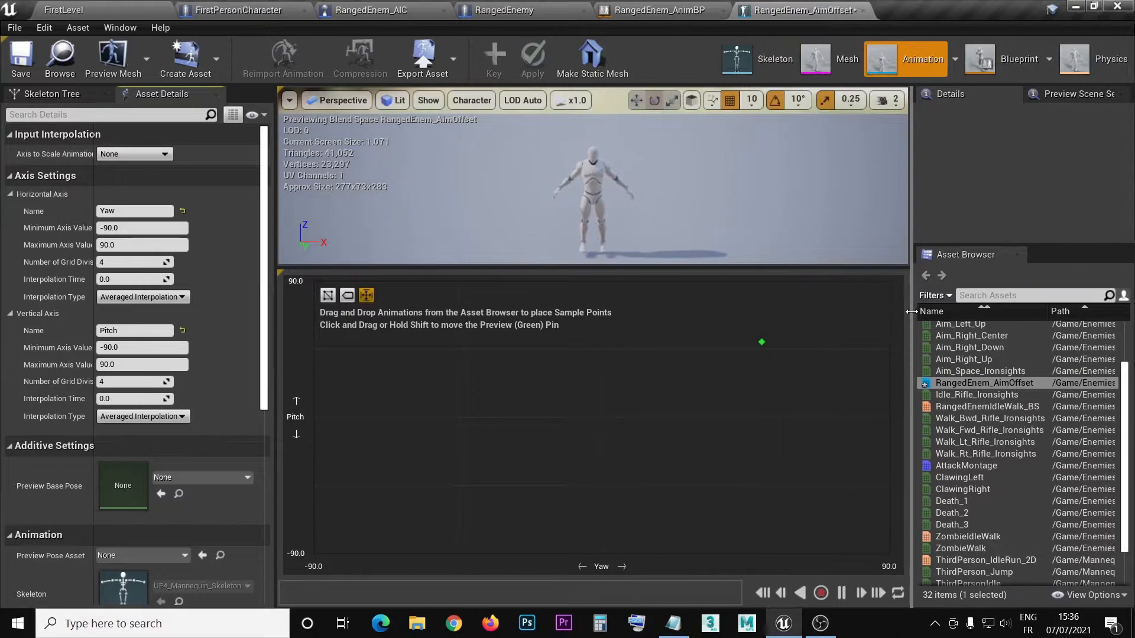
{"action": "scroll", "coordinate": [981, 414], "scroll_direction": "up", "scroll_amount": 3}
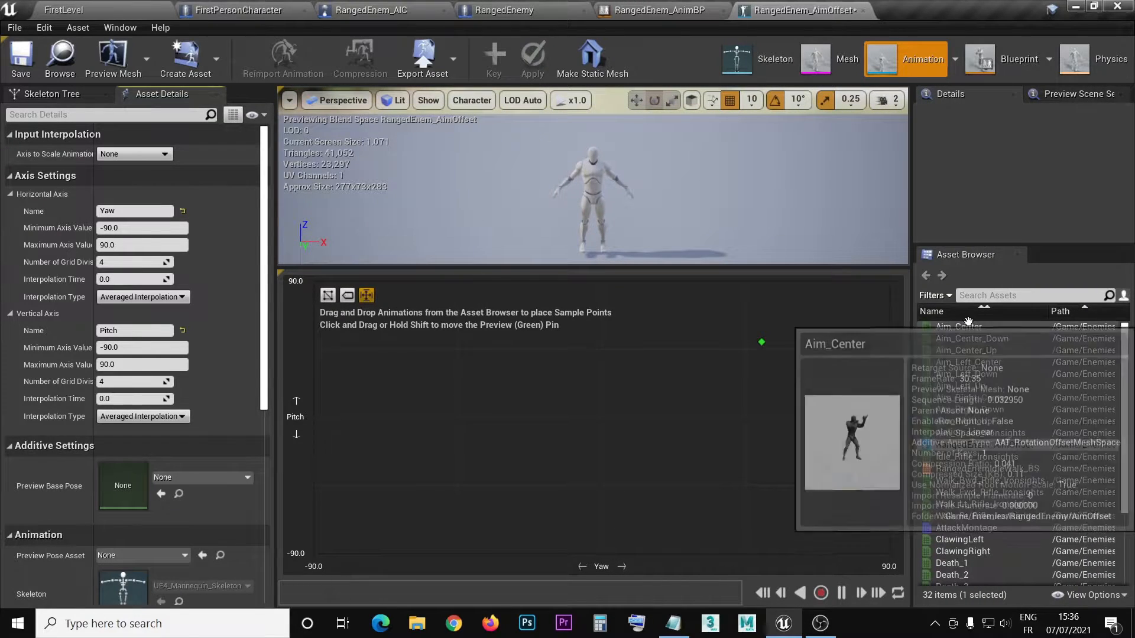
Step: Place Aim_Center at the grid's centre, Aim_Center_Up at Yaw 0, Pitch 90, and Aim_Center_Down at Yaw 0, Pitch -90
{"action": "left_click_drag", "start_coordinate": [969, 321], "coordinate": [603, 417]}
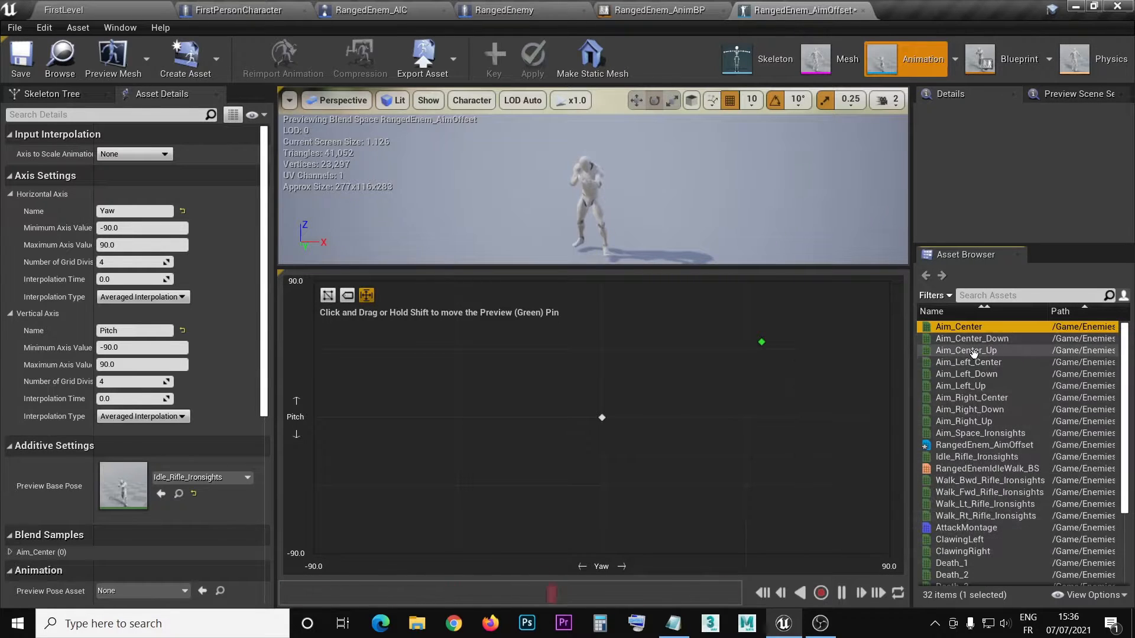
{"action": "left_click_drag", "start_coordinate": [974, 351], "coordinate": [599, 290]}
{"action": "left_click_drag", "start_coordinate": [972, 338], "coordinate": [602, 554]}
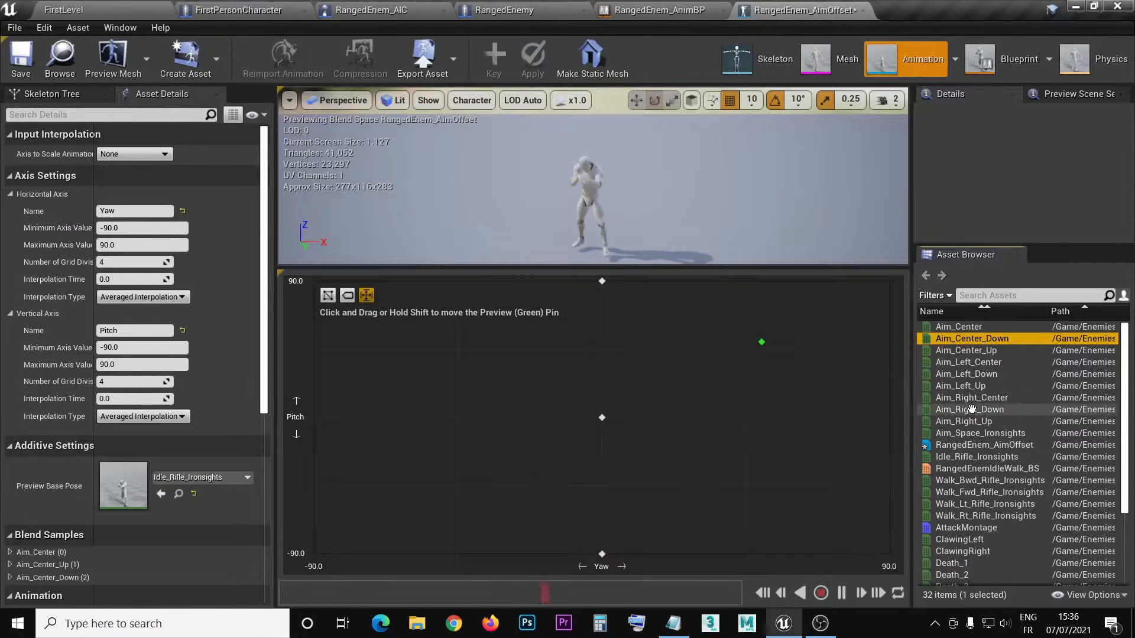
Step: At Yaw 90, place Aim_Right_Center at Pitch 0, Aim_Right_Down at Pitch -90 and Aim_Right_Up at Pitch 90
{"action": "left_click_drag", "start_coordinate": [972, 397], "coordinate": [869, 417]}
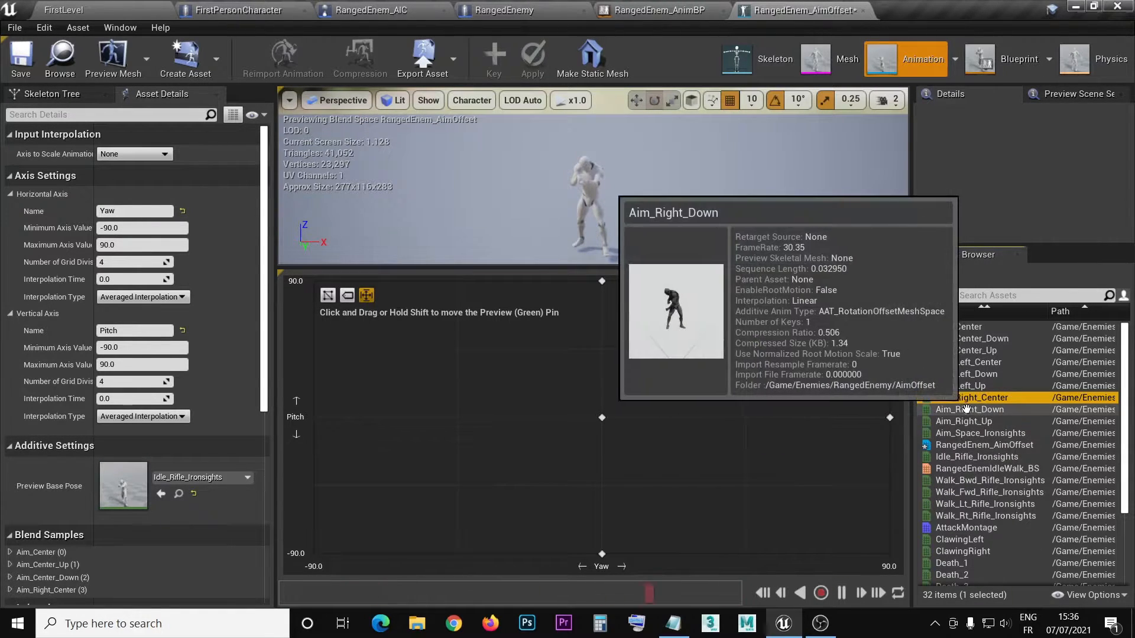
{"action": "left_click_drag", "start_coordinate": [966, 409], "coordinate": [890, 554]}
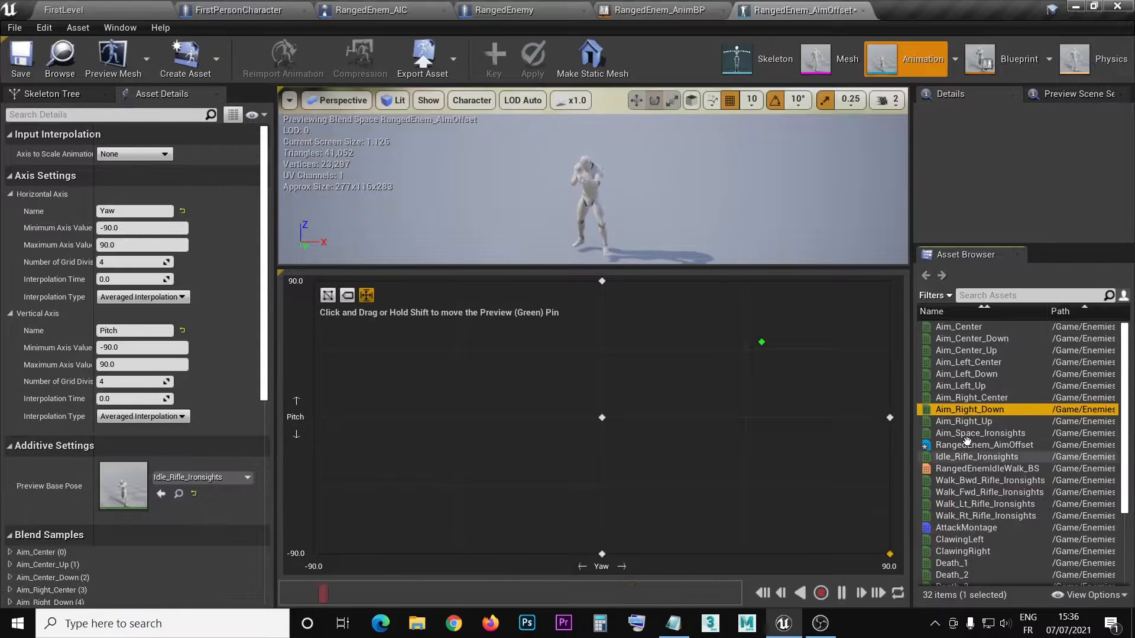
{"action": "left_click", "coordinate": [970, 421]}
{"action": "left_click_drag", "start_coordinate": [970, 421], "coordinate": [890, 282]}
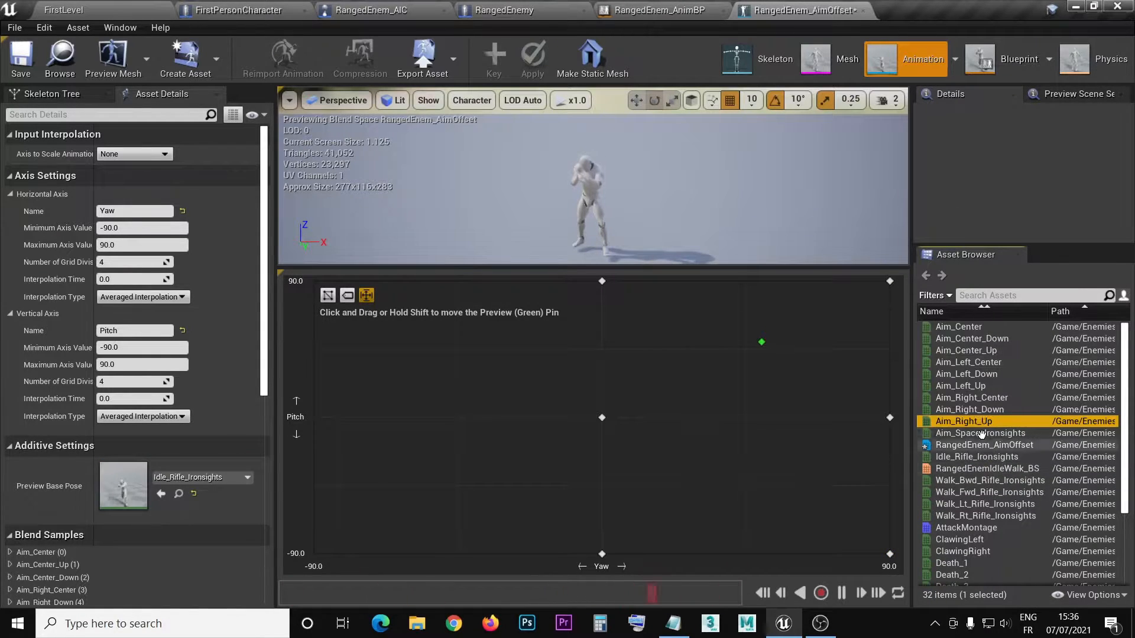
Step: At Yaw -90, place Aim_Left_Center at Pitch 0, Aim_Left_Down at Pitch -90 and Aim_Left_Up at Pitch 90
{"action": "left_click", "coordinate": [968, 362]}
{"action": "left_click_drag", "start_coordinate": [968, 362], "coordinate": [314, 418]}
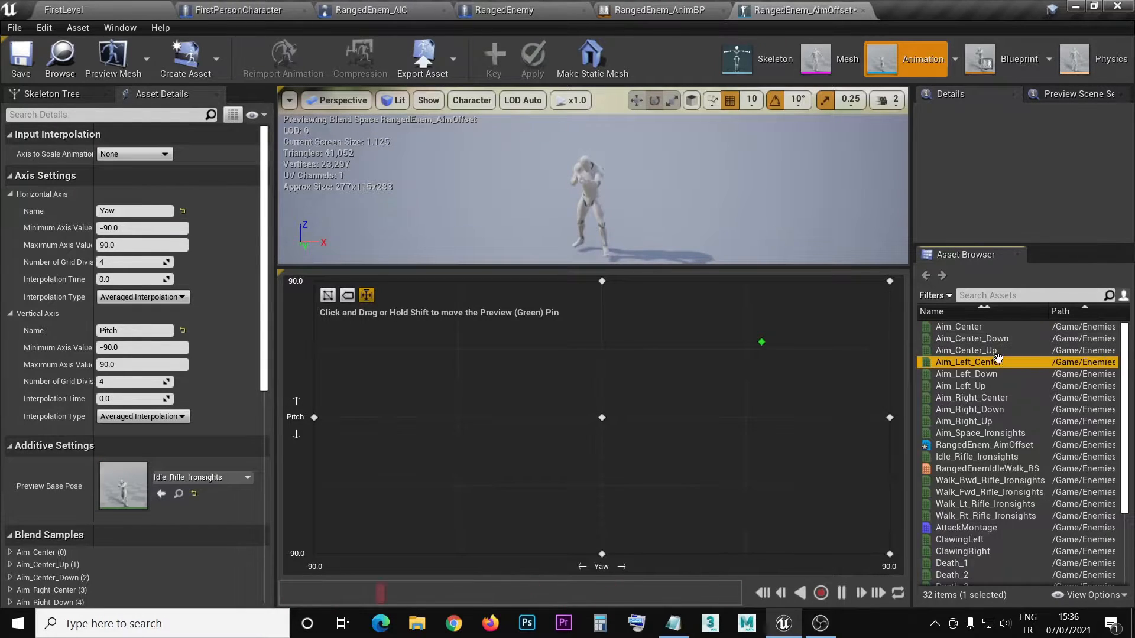
{"action": "left_click", "coordinate": [969, 373]}
{"action": "left_click_drag", "start_coordinate": [970, 374], "coordinate": [315, 555]}
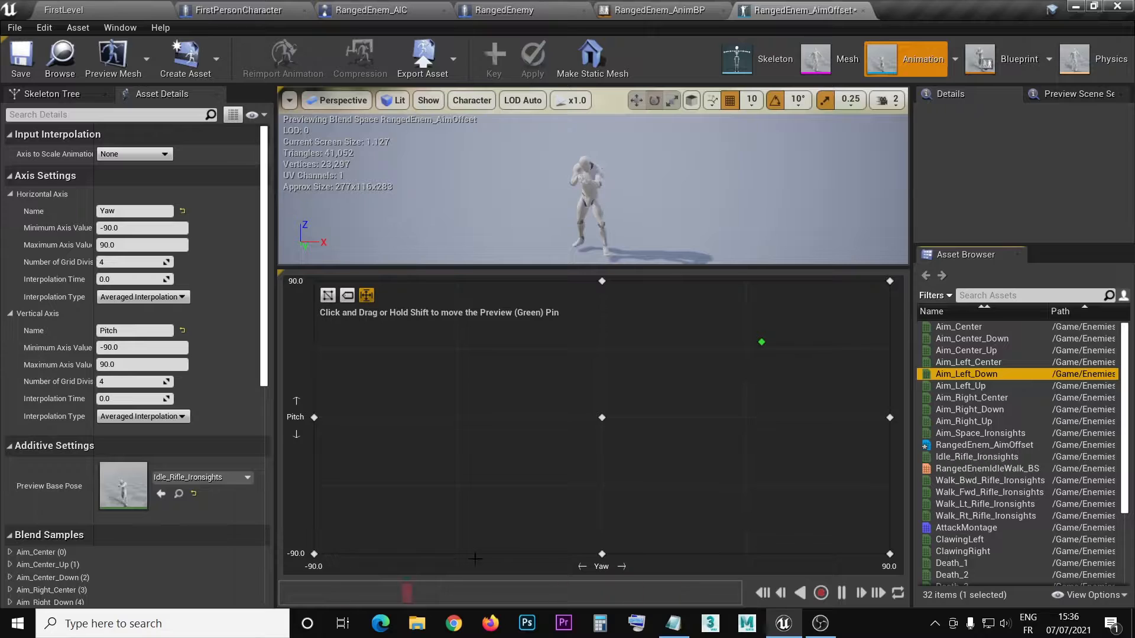
{"action": "left_click", "coordinate": [968, 387]}
{"action": "left_click_drag", "start_coordinate": [968, 387], "coordinate": [310, 284]}
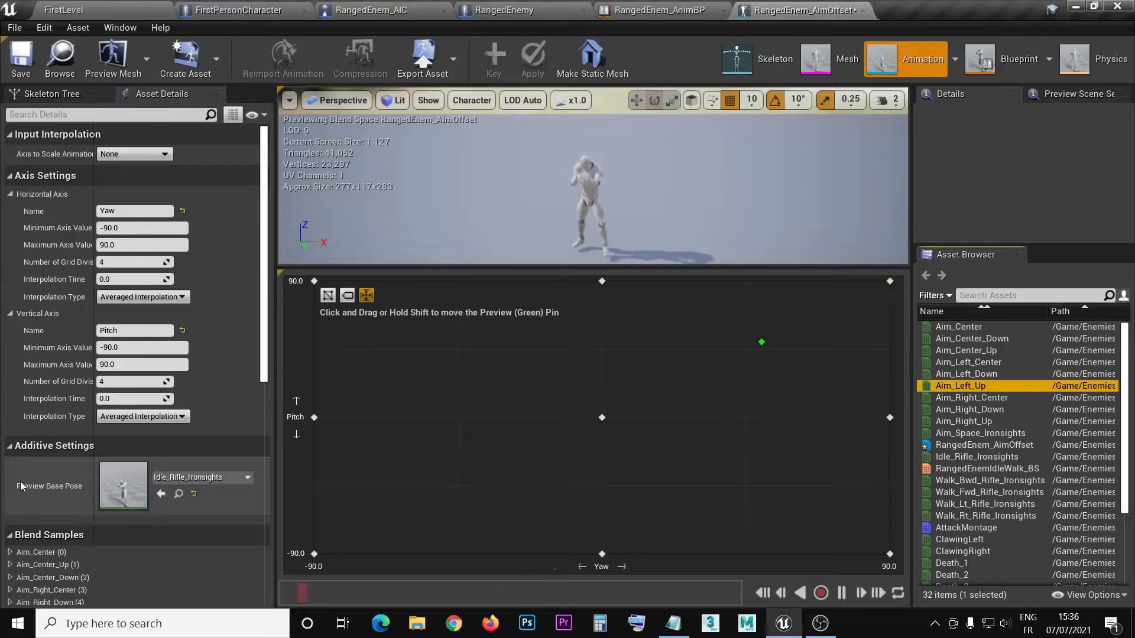
Step: Reduce the asset browser's height and save the RangedEnem_AimOffset asset
{"action": "scroll", "coordinate": [54, 486], "scroll_direction": "down", "scroll_amount": 3}
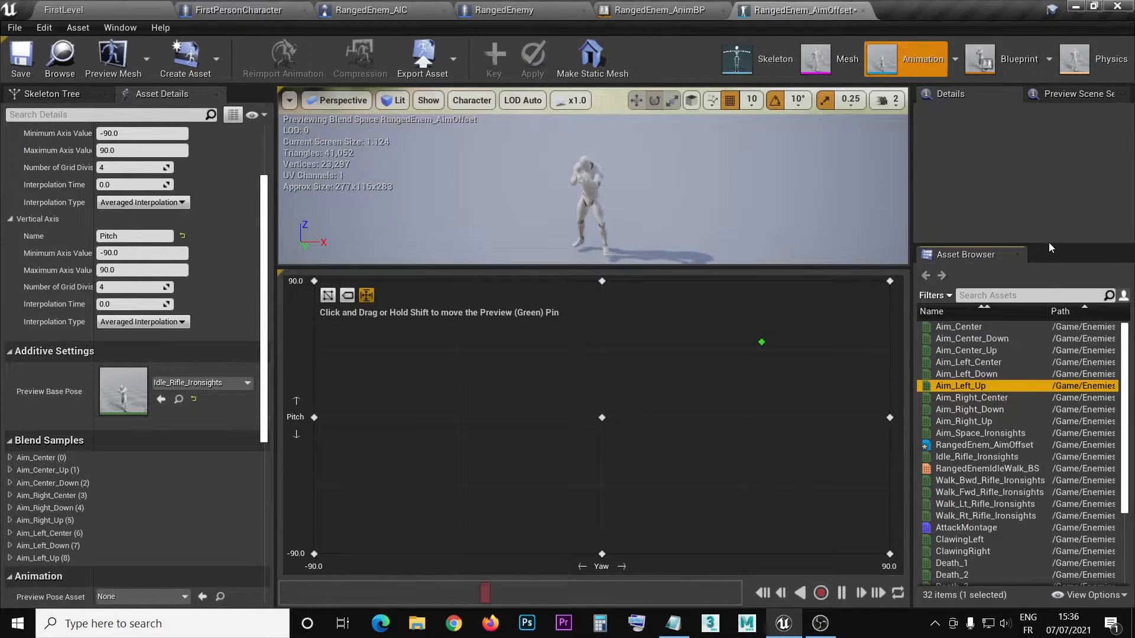
{"action": "left_click_drag", "start_coordinate": [1048, 246], "coordinate": [1048, 357]}
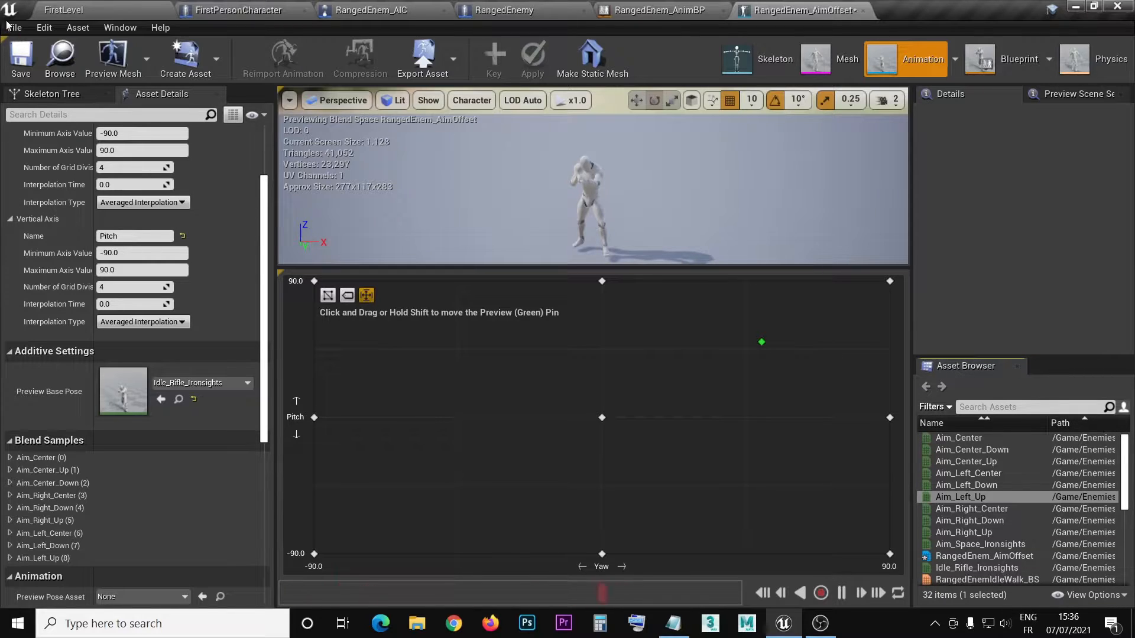
{"action": "left_click", "coordinate": [12, 56]}
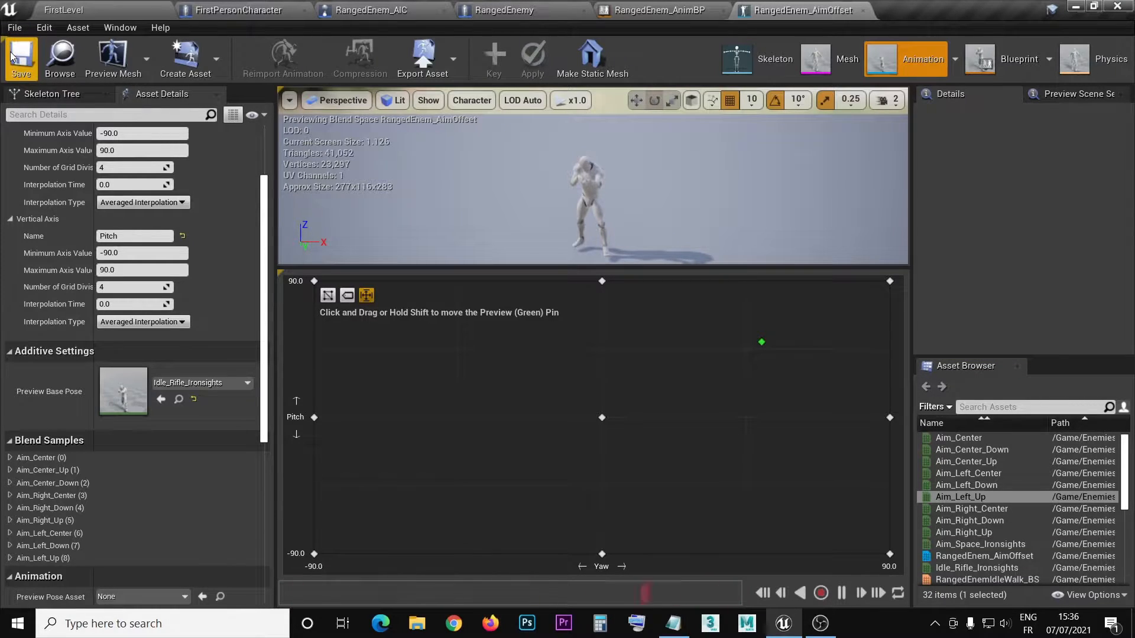
Step: Enlarge the preview viewport and preview the blended pose at zero Pitch and a slightly negative Yaw
{"action": "left_click_drag", "start_coordinate": [562, 266], "coordinate": [567, 362]}
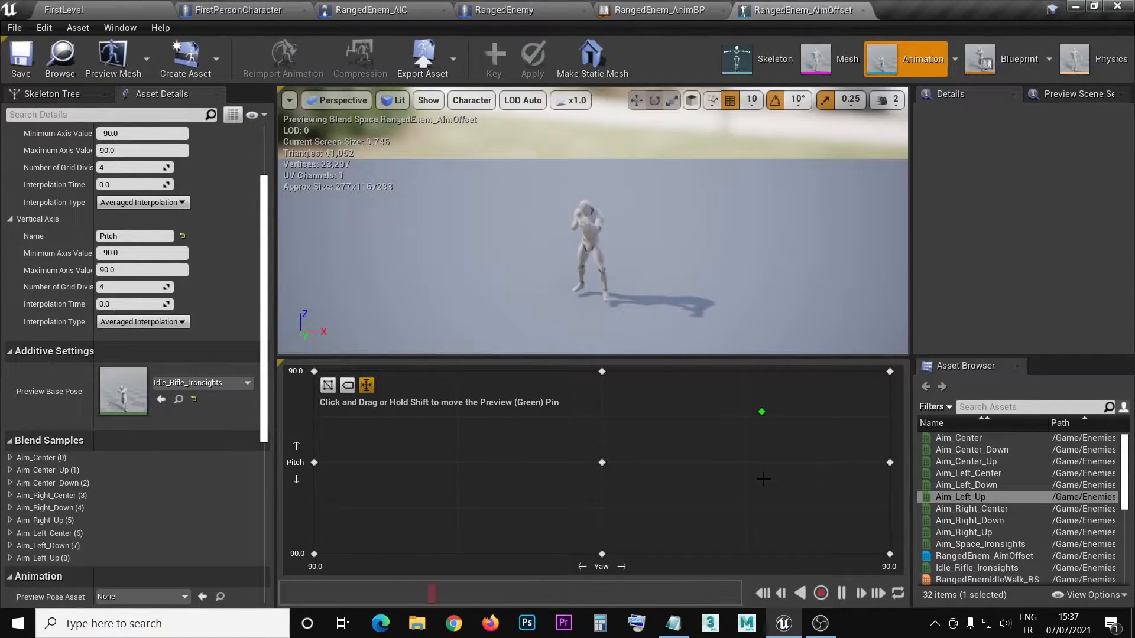
{"action": "left_click_drag", "start_coordinate": [763, 480], "coordinate": [551, 463]}
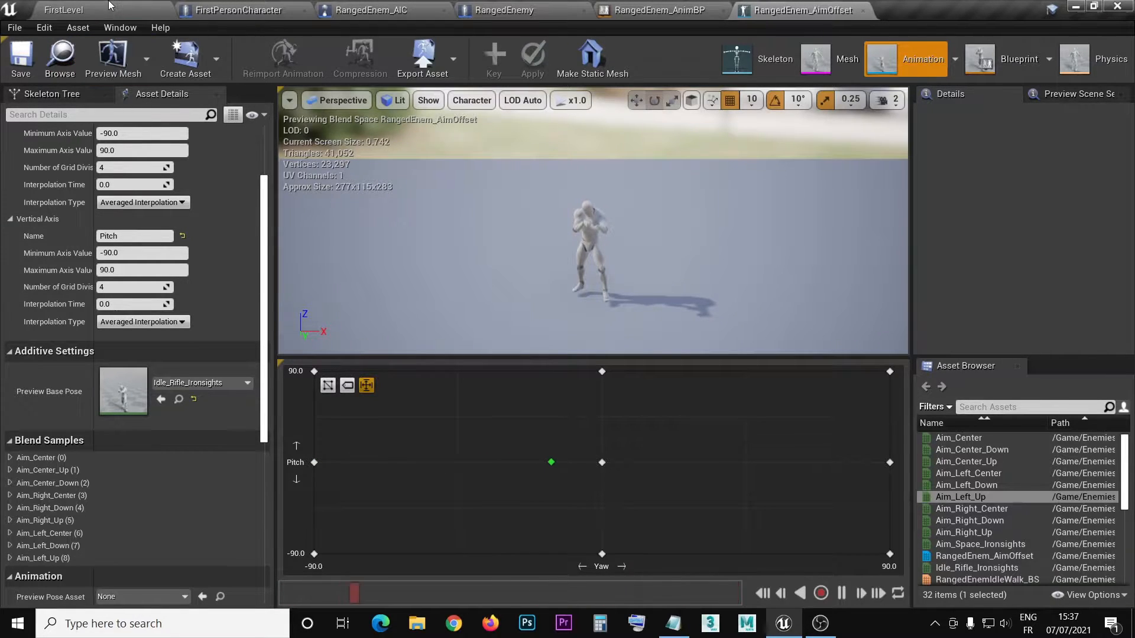
Step: Switch to the RangedEnem_AnimBP blueprint and go up from the Idle/Walk state to its AnimGraph
{"action": "left_click", "coordinate": [59, 59]}
{"action": "left_click", "coordinate": [652, 7]}
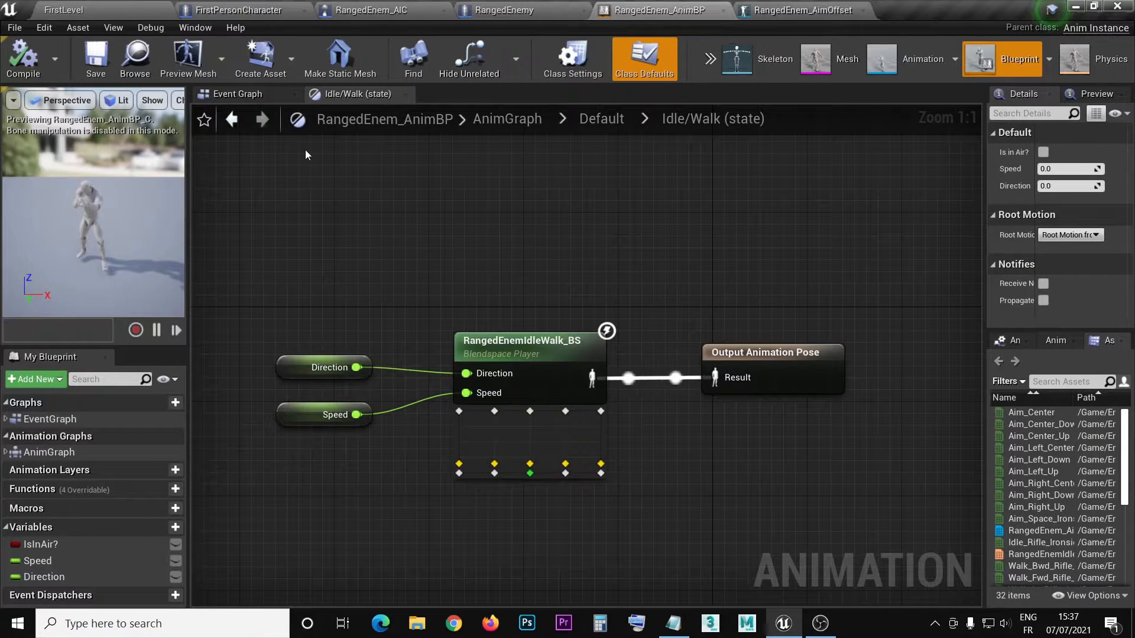
{"action": "left_click", "coordinate": [508, 119]}
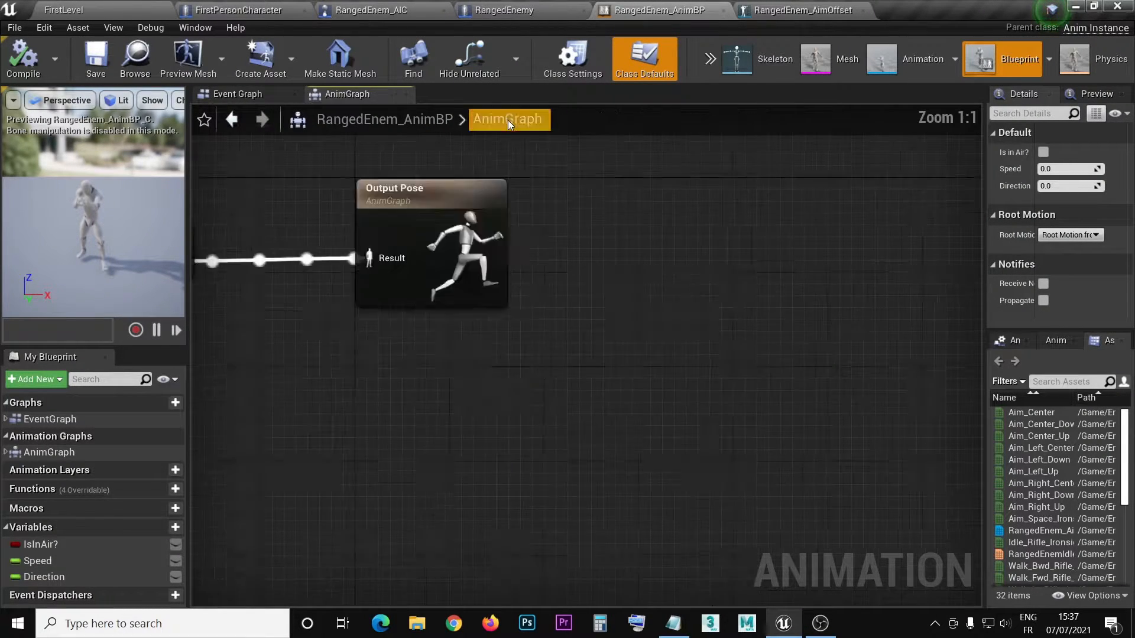
Step: Move the Default state machine farther from Output Pose and break the link between them
{"action": "right_click_drag", "start_coordinate": [383, 254], "coordinate": [736, 416]}
{"action": "left_click_drag", "start_coordinate": [492, 397], "coordinate": [220, 402]}
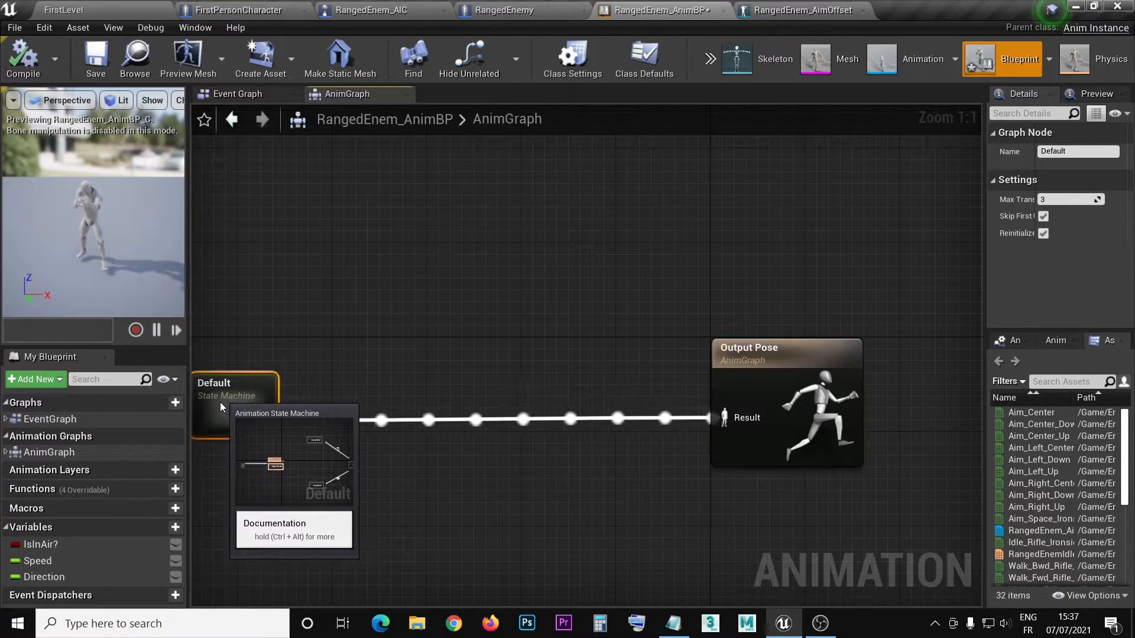
{"action": "left_click", "coordinate": [427, 420], "text": "alt"}
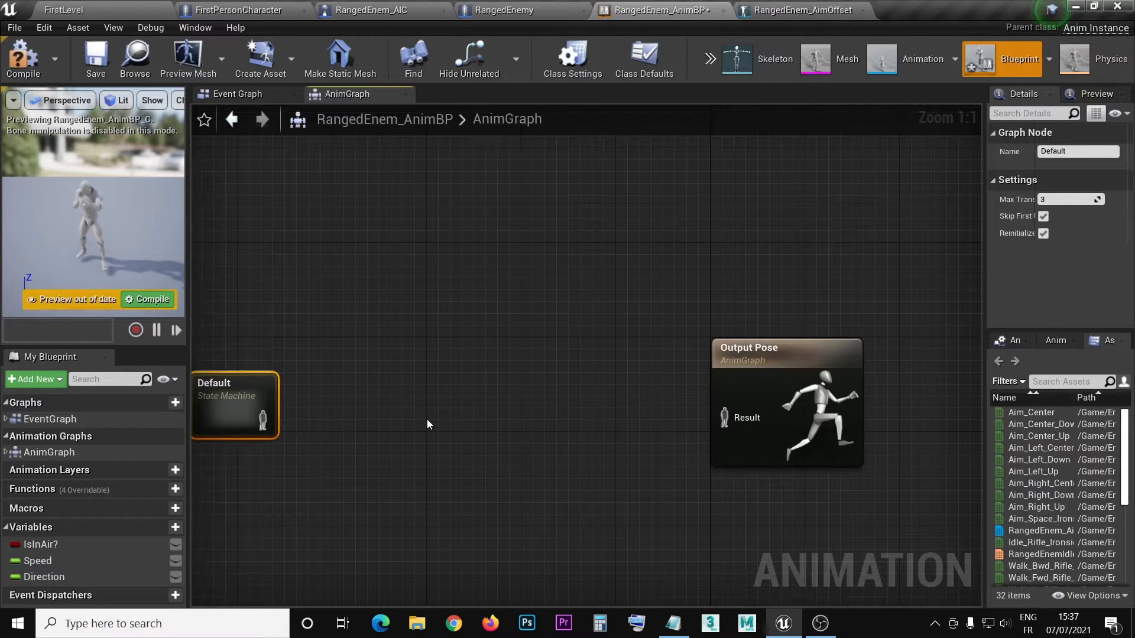
Step: Rename the Default state machine node to Locomotion
{"action": "right_click_drag", "start_coordinate": [363, 445], "coordinate": [538, 411]}
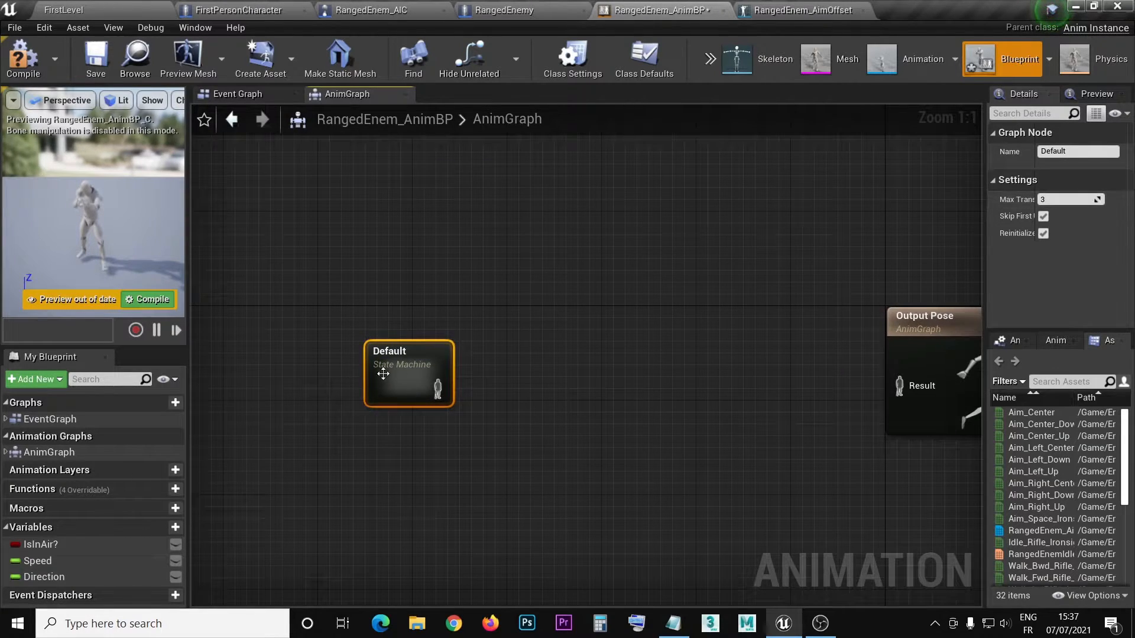
{"action": "left_click", "coordinate": [1040, 151]}
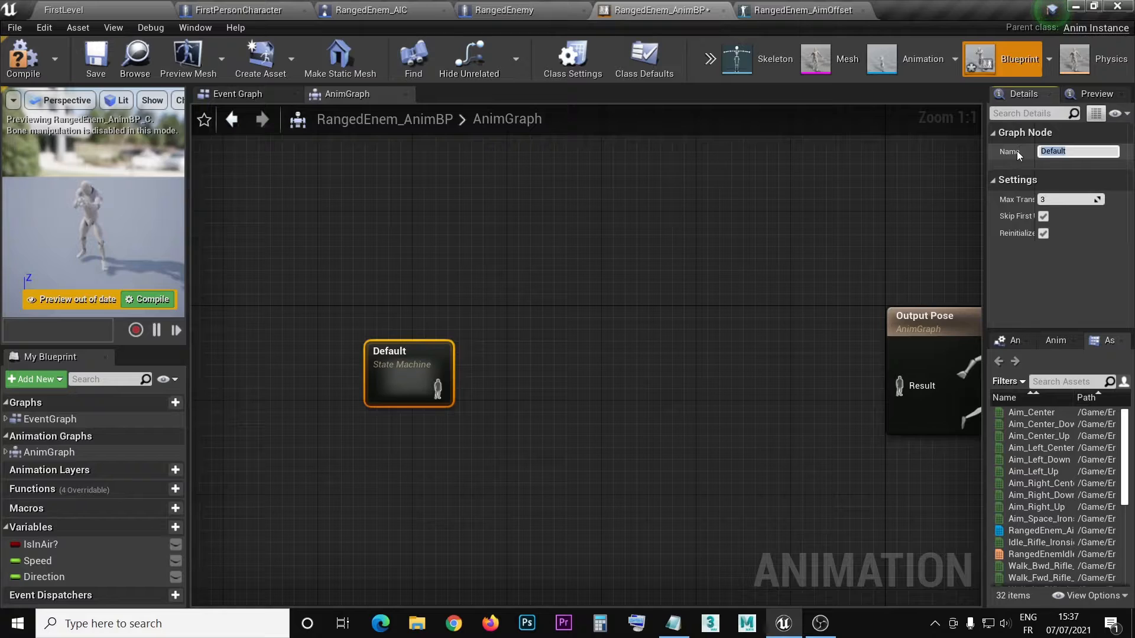
{"action": "type", "text": "Locomotion"}
{"action": "key", "text": "Return"}
Step: Add a RangedEnem_AimOffset node below the Locomotion node in the AnimGraph and move Output Pose farther away
{"action": "right_click_drag", "start_coordinate": [581, 460], "coordinate": [528, 360]}
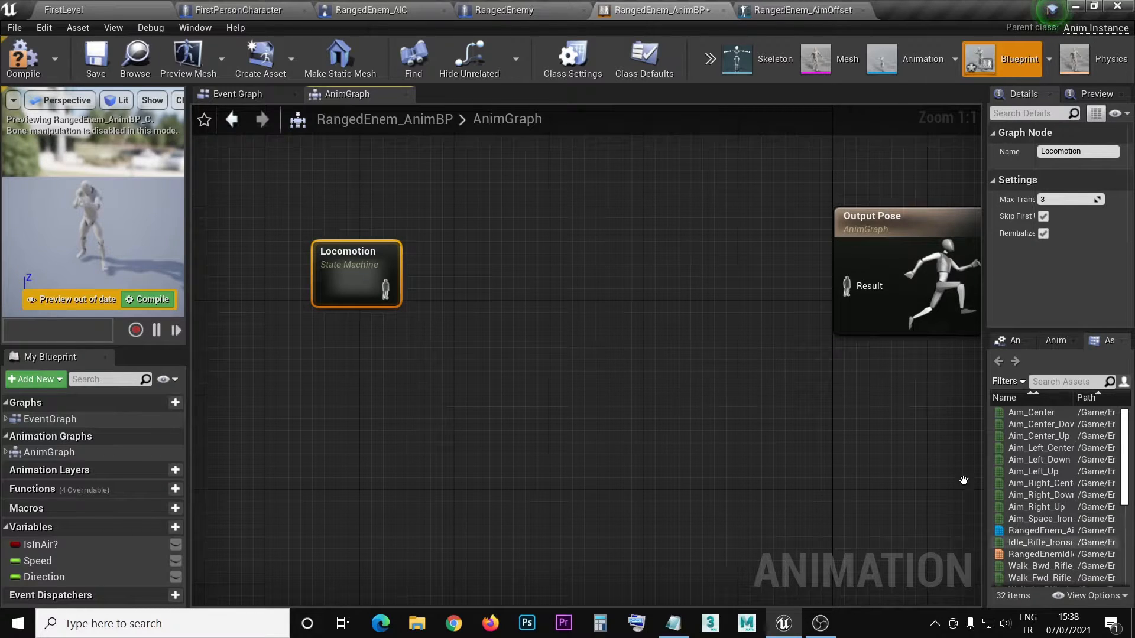
{"action": "left_click_drag", "start_coordinate": [1055, 530], "coordinate": [561, 393]}
{"action": "right_click_drag", "start_coordinate": [816, 510], "coordinate": [759, 459]}
{"action": "left_click_drag", "start_coordinate": [819, 182], "coordinate": [904, 204]}
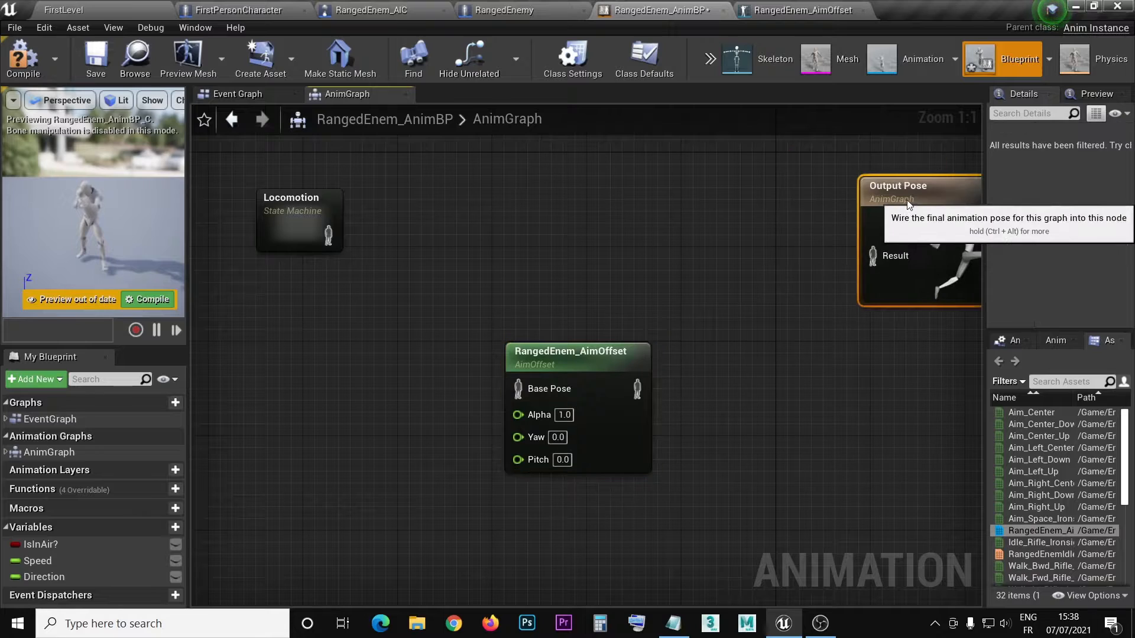
Step: Feed the Locomotion pose into a new saved cached pose, align that node with Locomotion, and widen its details area
{"action": "right_click_drag", "start_coordinate": [336, 247], "coordinate": [450, 246]}
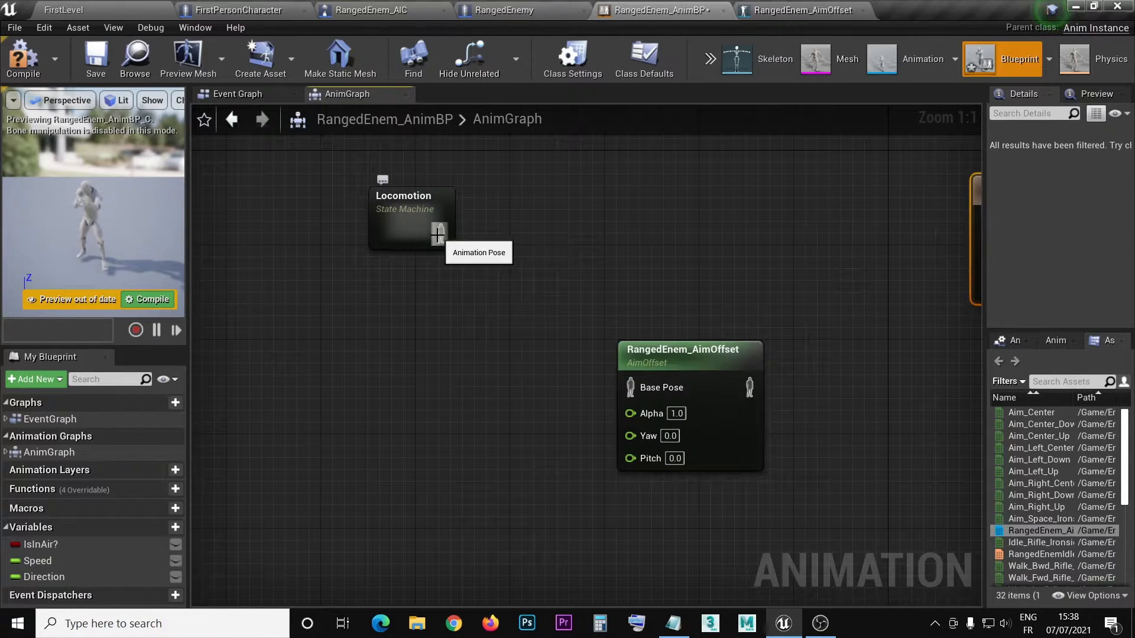
{"action": "left_click_drag", "start_coordinate": [441, 233], "coordinate": [584, 227]}
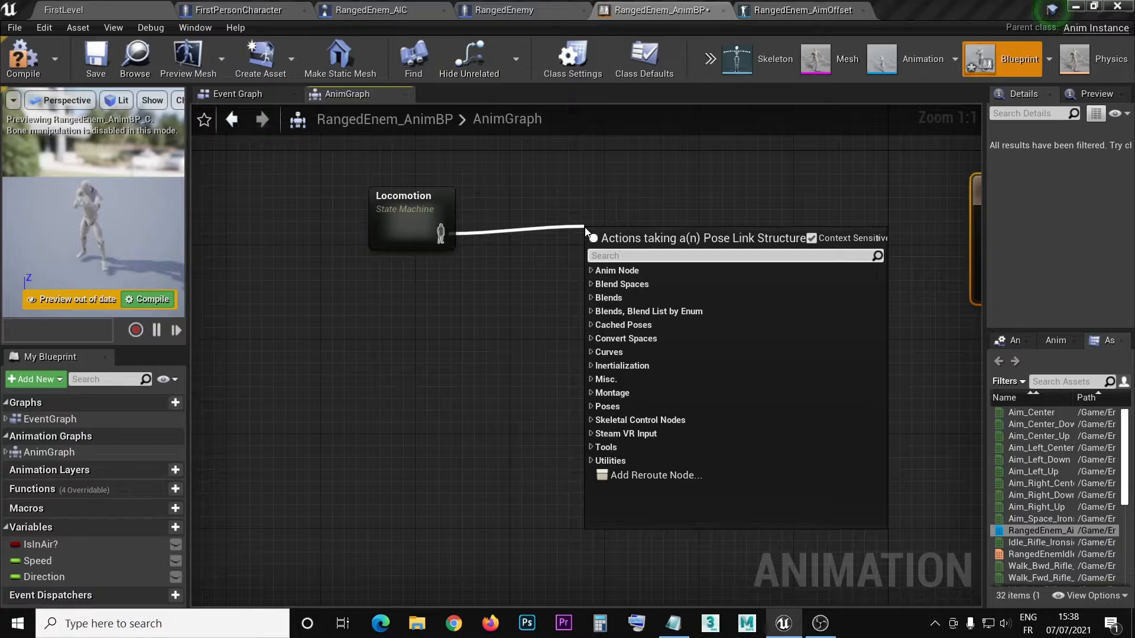
{"action": "type", "text": "cache"}
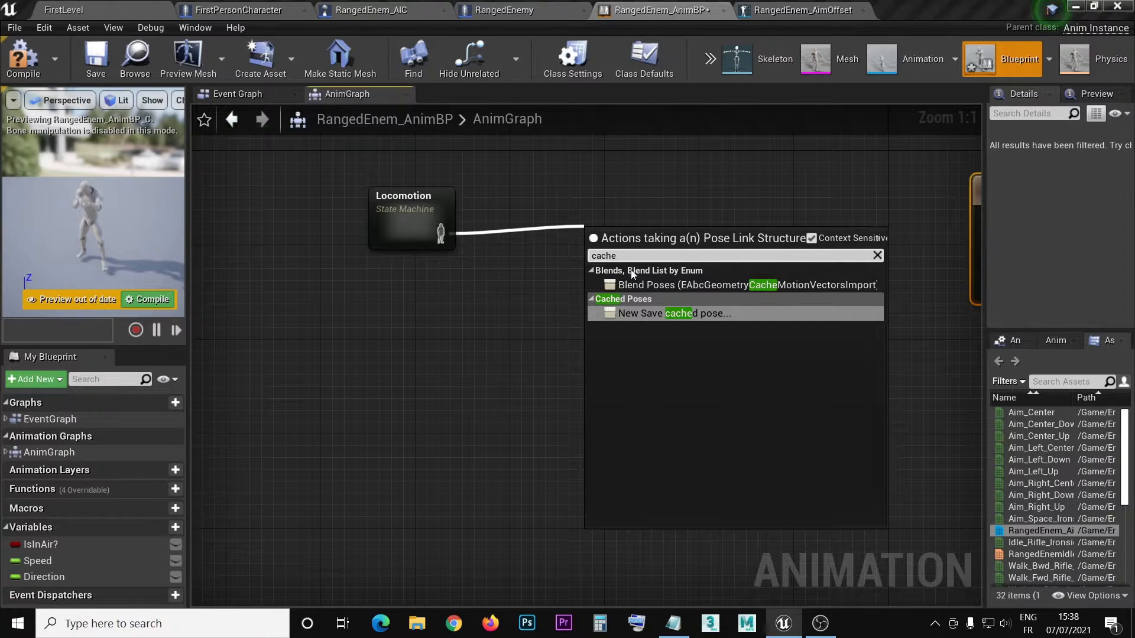
{"action": "left_click", "coordinate": [665, 313]}
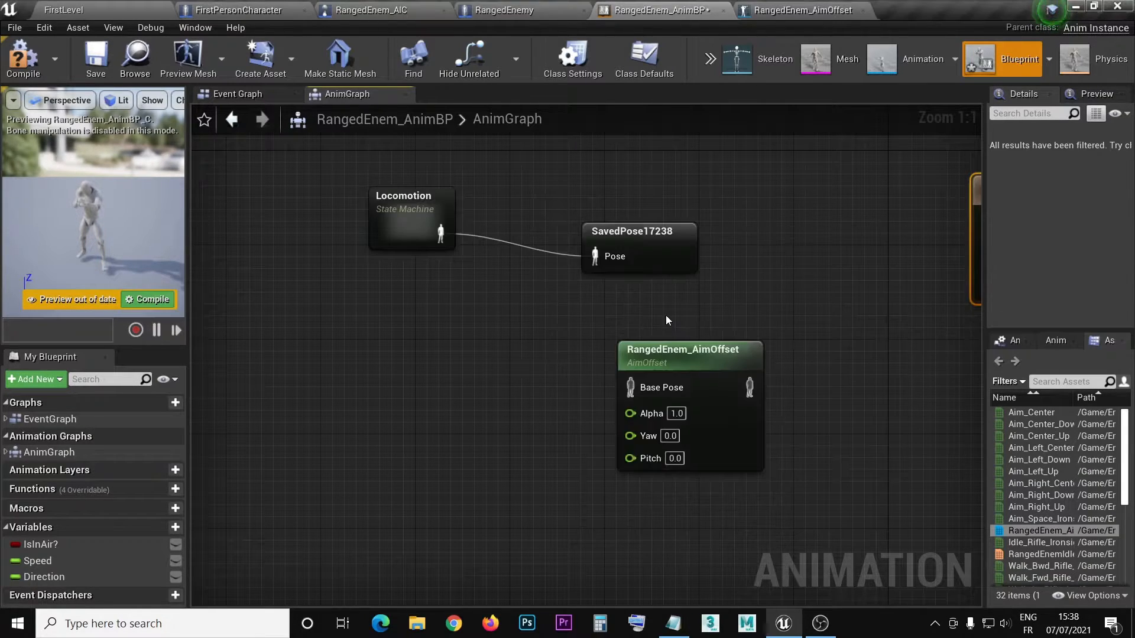
{"action": "left_click_drag", "start_coordinate": [647, 230], "coordinate": [646, 207]}
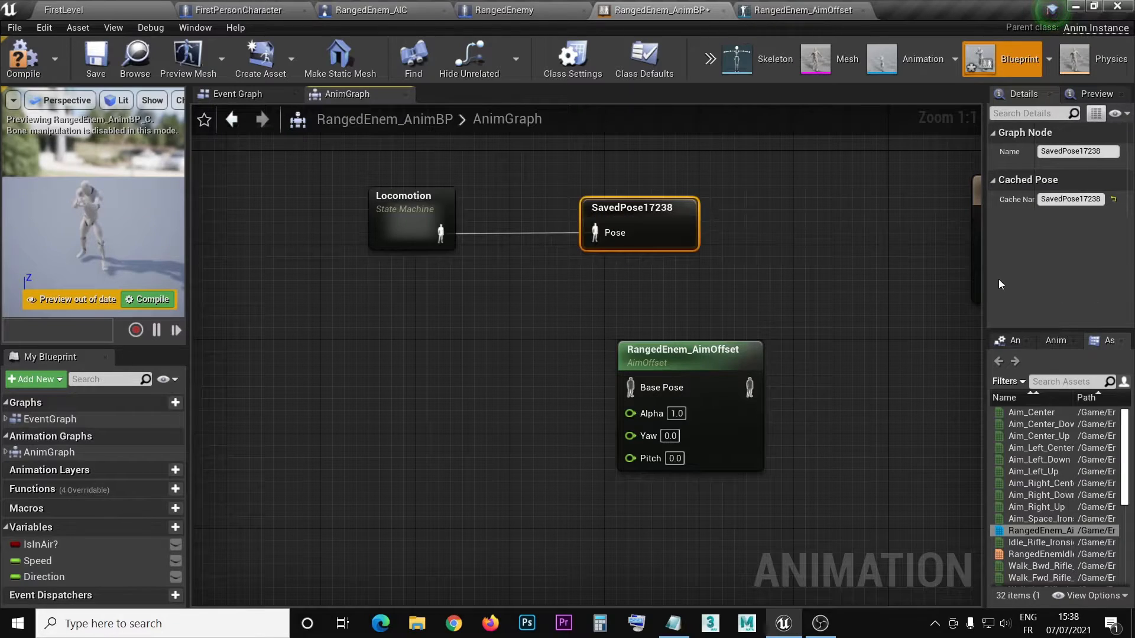
{"action": "left_click_drag", "start_coordinate": [984, 284], "coordinate": [850, 272]}
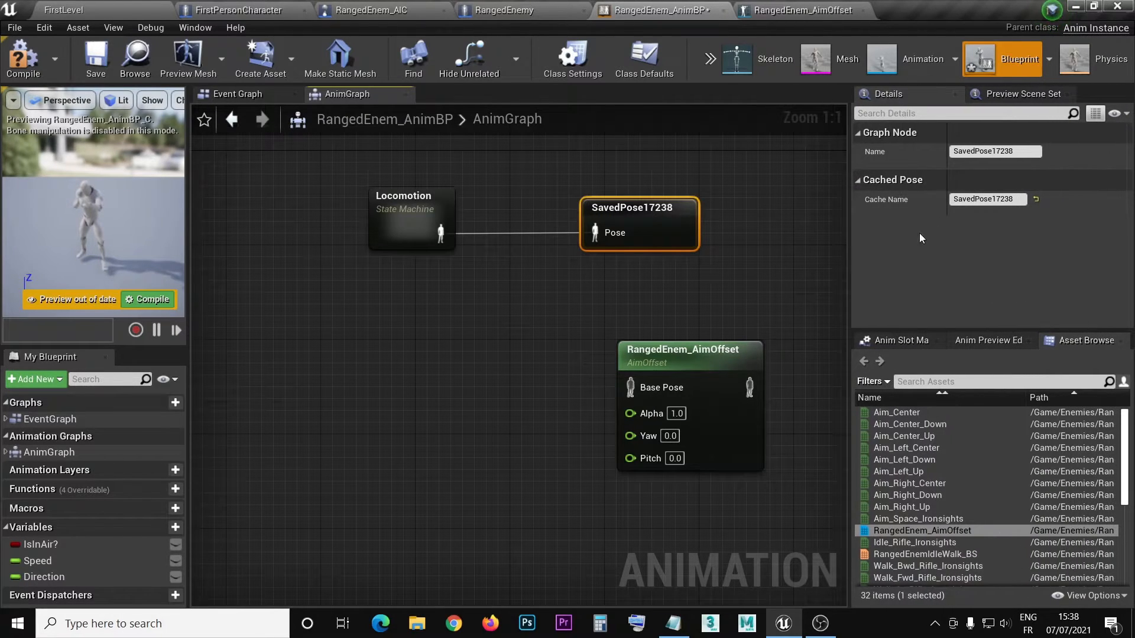
Step: Rename the saved cached pose node fed by Locomotion to LocomotionCache
{"action": "left_click", "coordinate": [998, 150]}
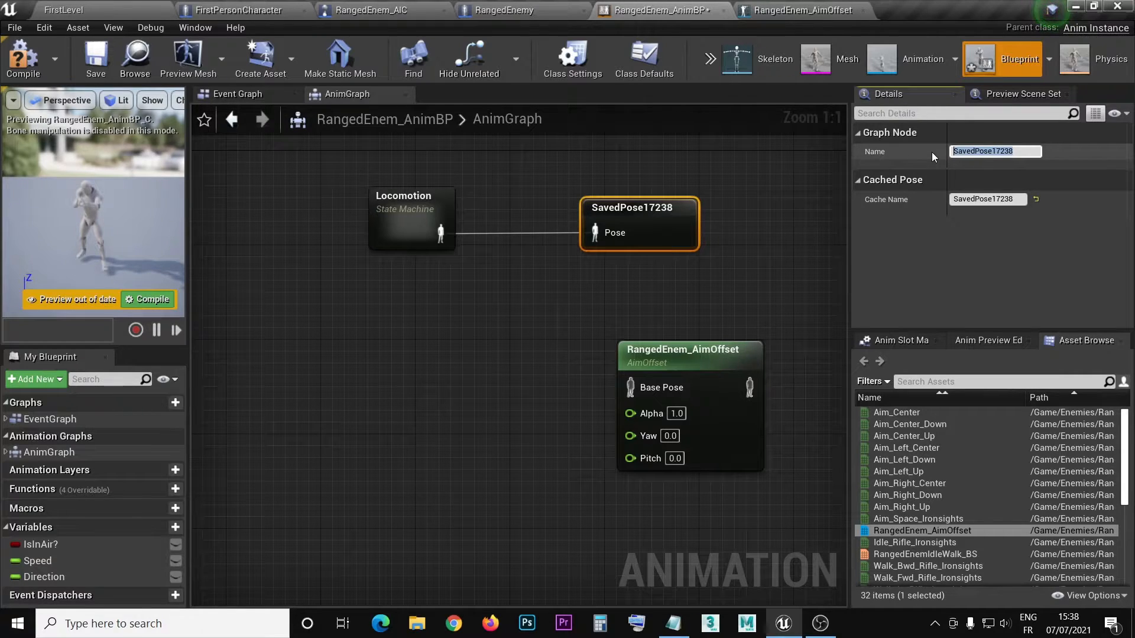
{"action": "type", "text": "L"}
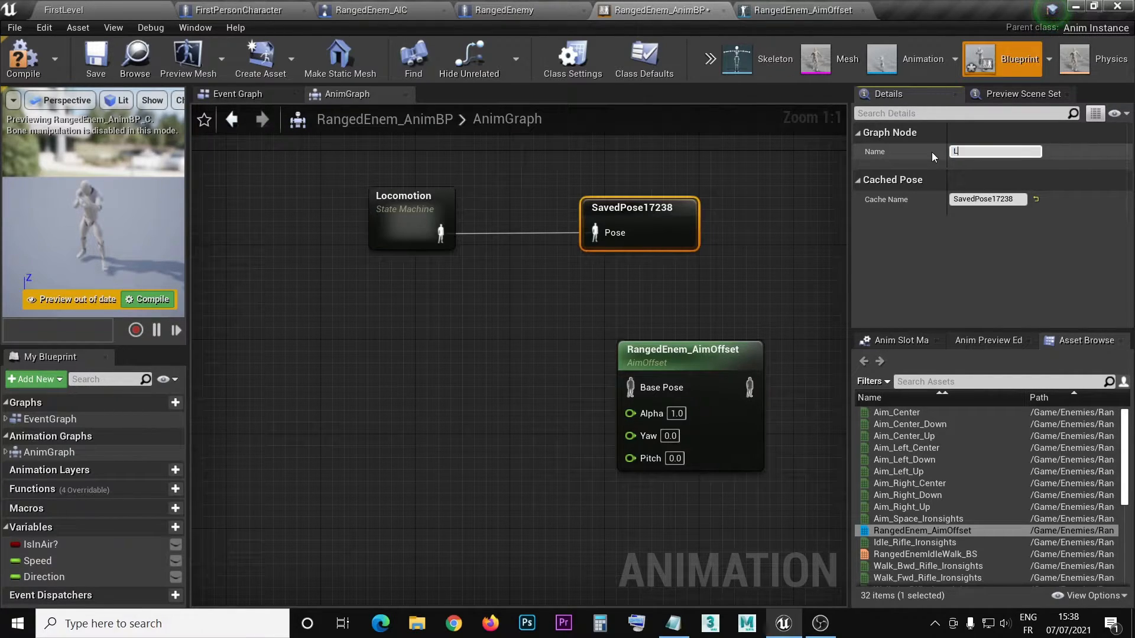
{"action": "type", "text": "ocomotionCache"}
{"action": "key", "text": "Return"}
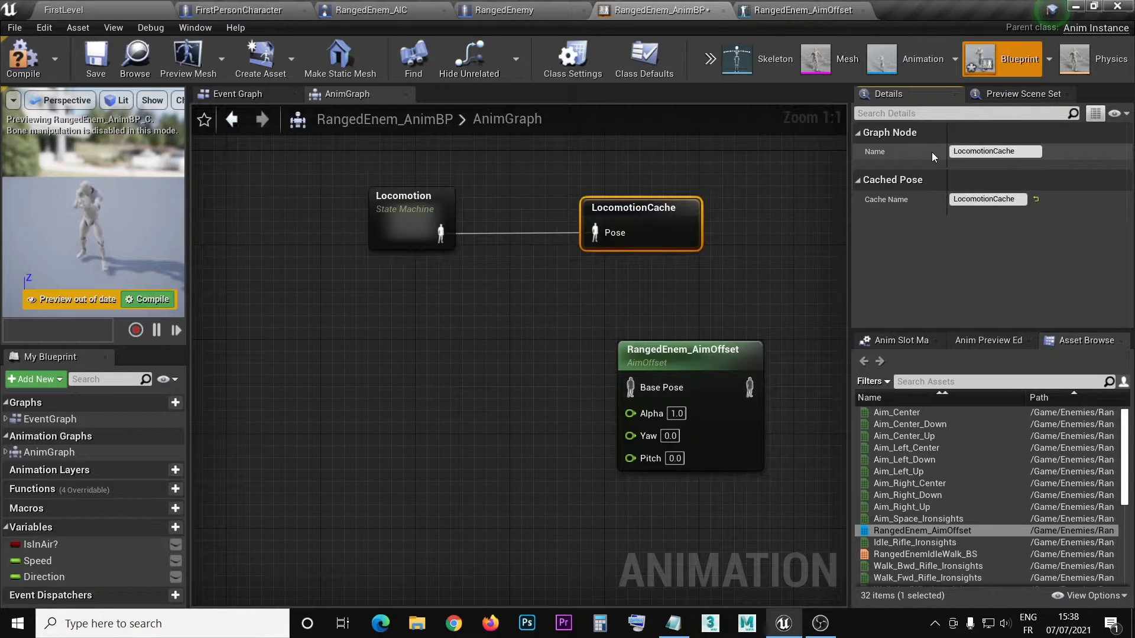
Step: Widen the graph area by shrinking the details area, and move the RangedEnem_AimOffset node farther below the Locomotion and LocomotionCache nodes
{"action": "right_click_drag", "start_coordinate": [769, 375], "coordinate": [794, 300]}
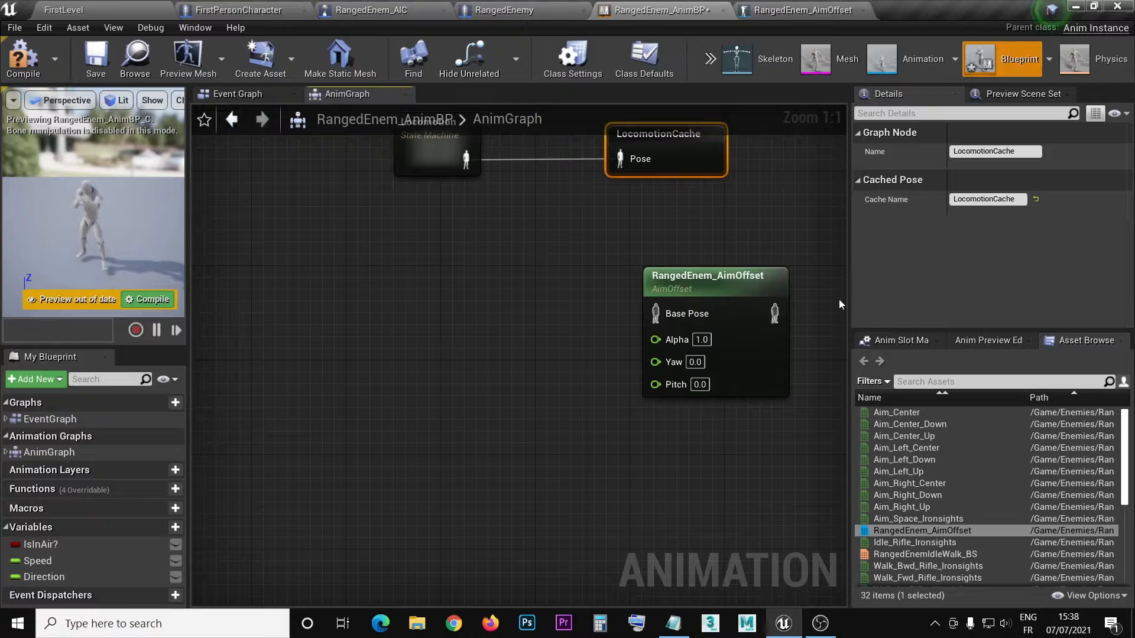
{"action": "left_click_drag", "start_coordinate": [850, 300], "coordinate": [1119, 305]}
{"action": "right_click_drag", "start_coordinate": [496, 424], "coordinate": [464, 480]}
{"action": "left_click_drag", "start_coordinate": [662, 341], "coordinate": [526, 505]}
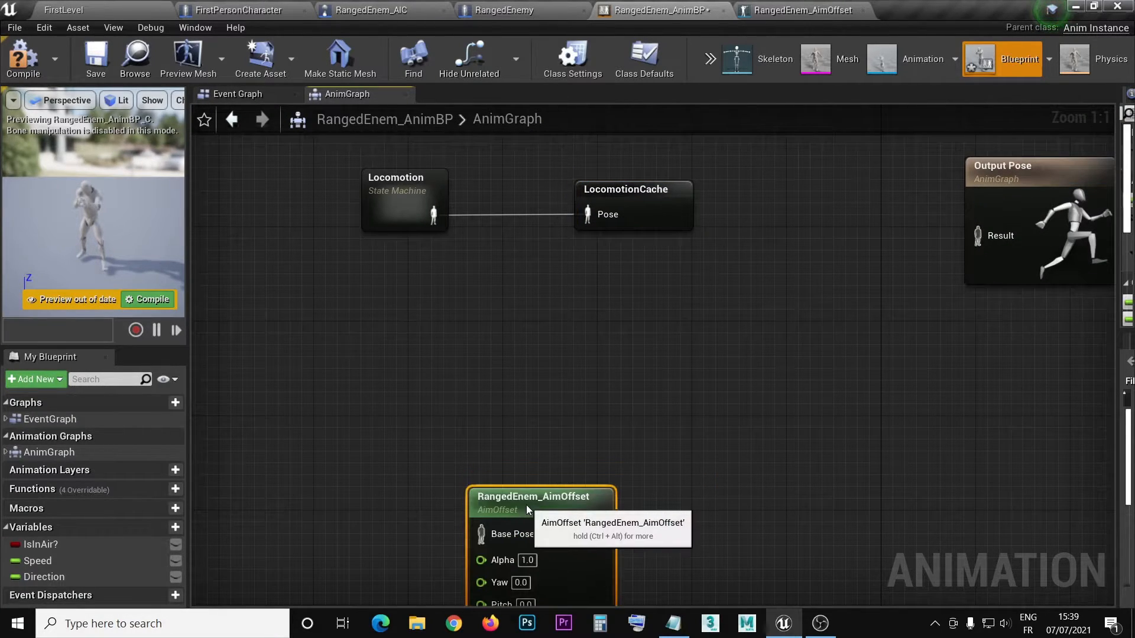
Step: Open the list of nodes that can be added in the empty graph space below the Locomotion node
{"action": "right_click", "coordinate": [384, 322]}
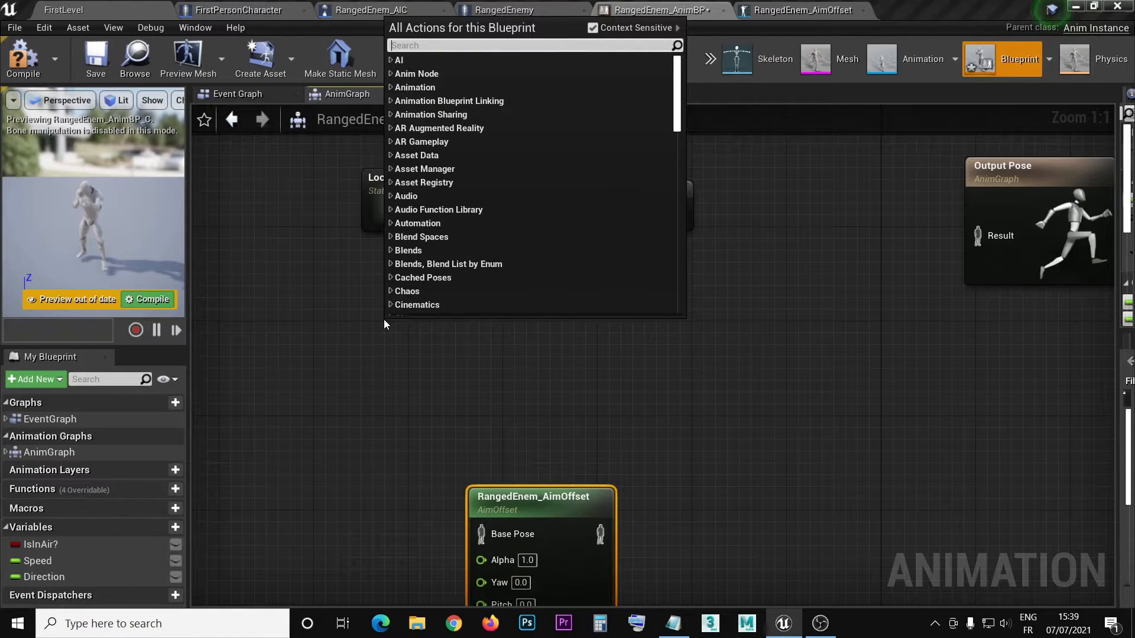
Step: Add a 'Use cached pose LocomotionCache' node to the AnimGraph and place the RangedEnem_AimOffset node beneath it
{"action": "type", "text": "saved"}
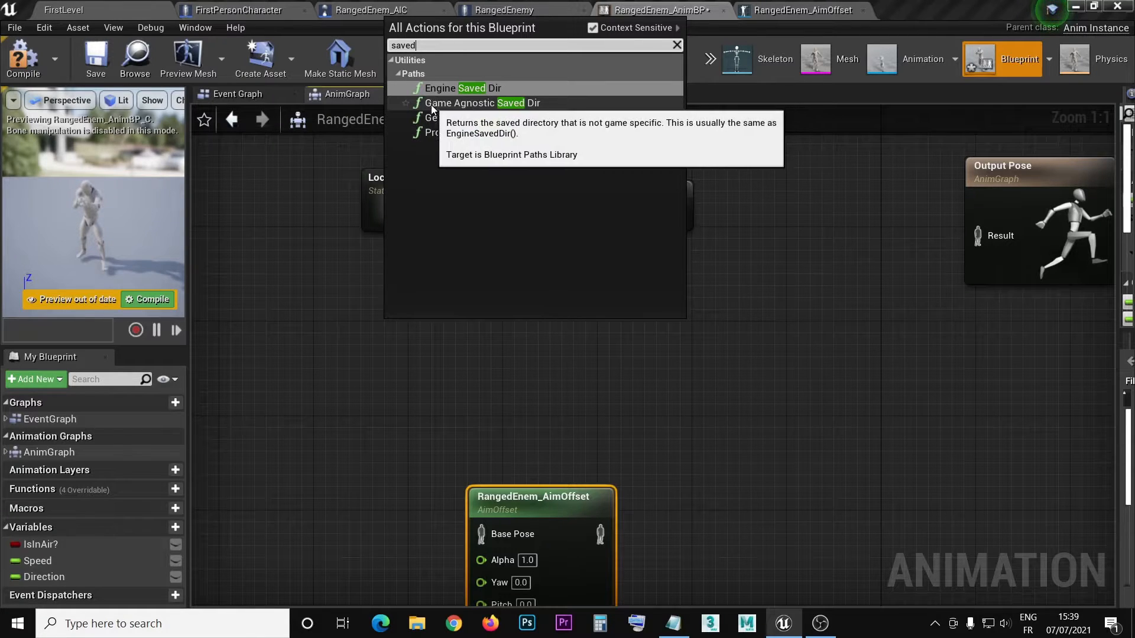
{"action": "left_click_drag", "start_coordinate": [424, 47], "coordinate": [389, 46]}
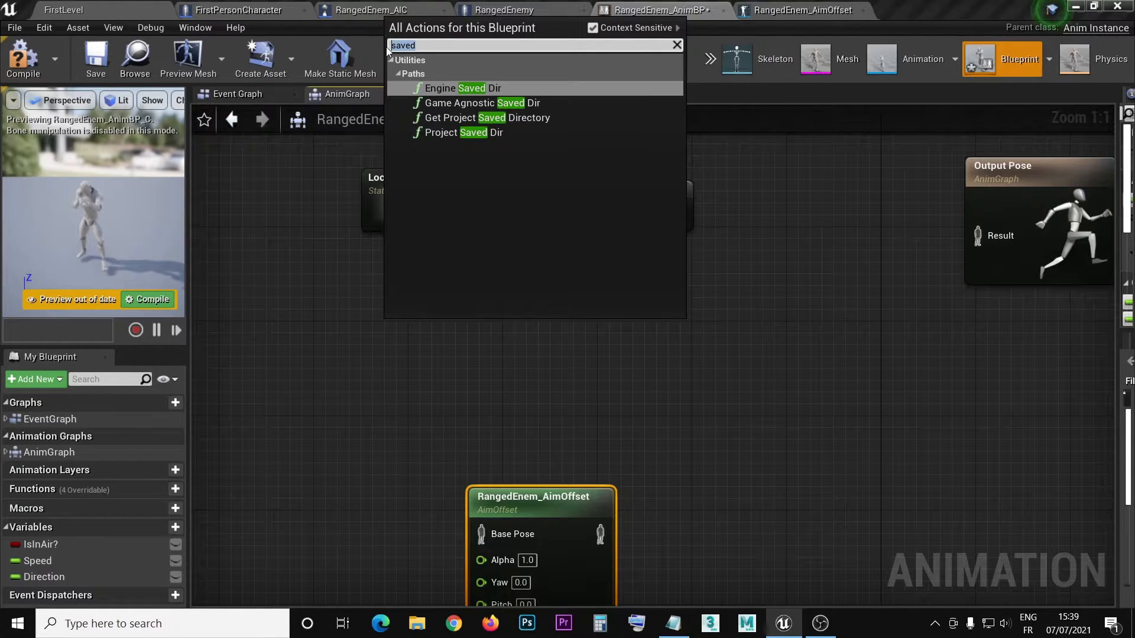
{"action": "type", "text": "cache"}
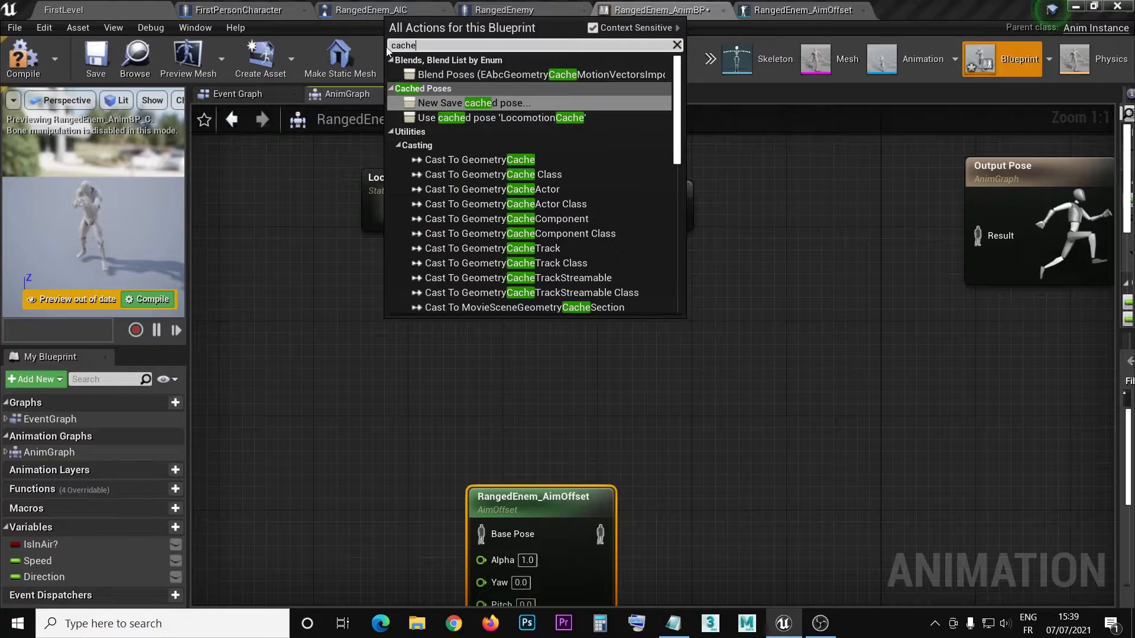
{"action": "left_click", "coordinate": [504, 118]}
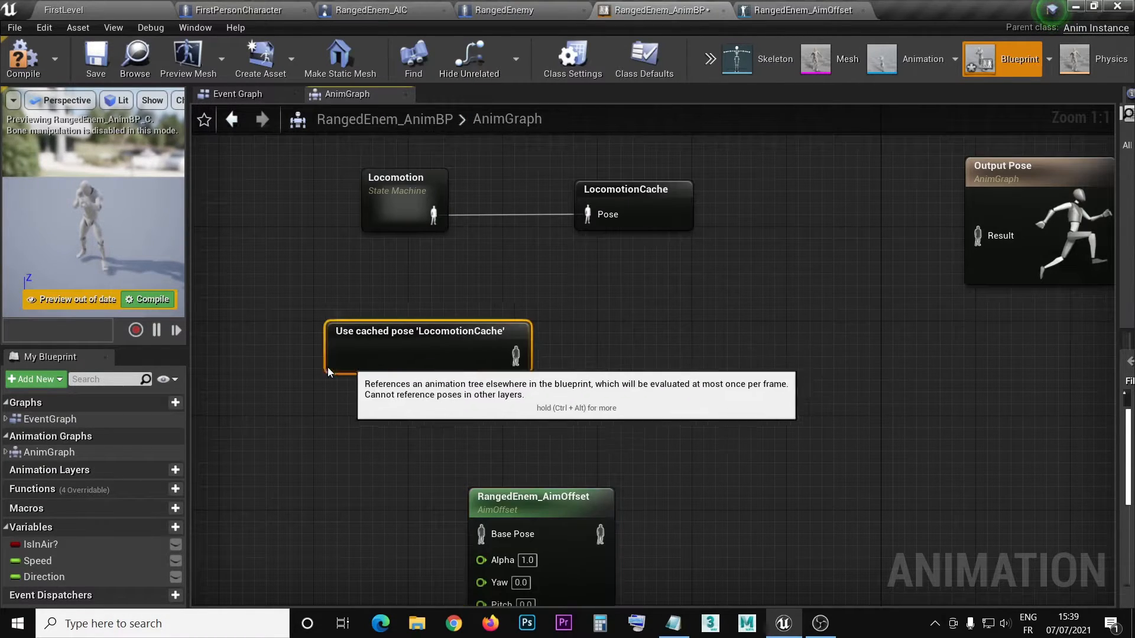
{"action": "left_click_drag", "start_coordinate": [327, 371], "coordinate": [201, 379]}
{"action": "right_click_drag", "start_coordinate": [418, 474], "coordinate": [462, 352]}
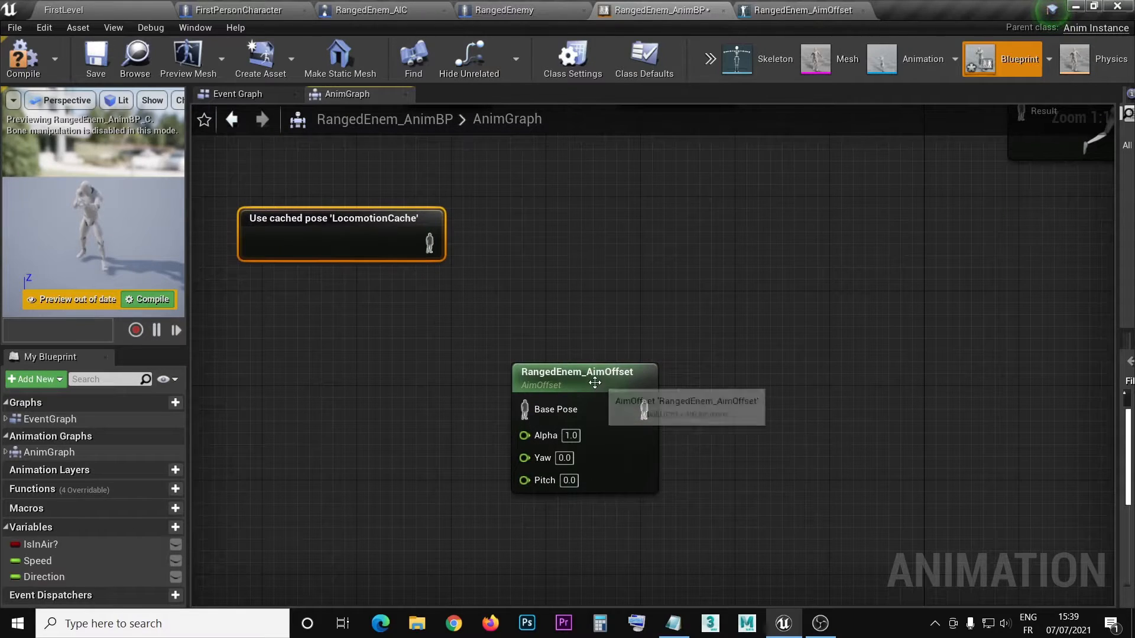
{"action": "left_click_drag", "start_coordinate": [595, 383], "coordinate": [382, 372]}
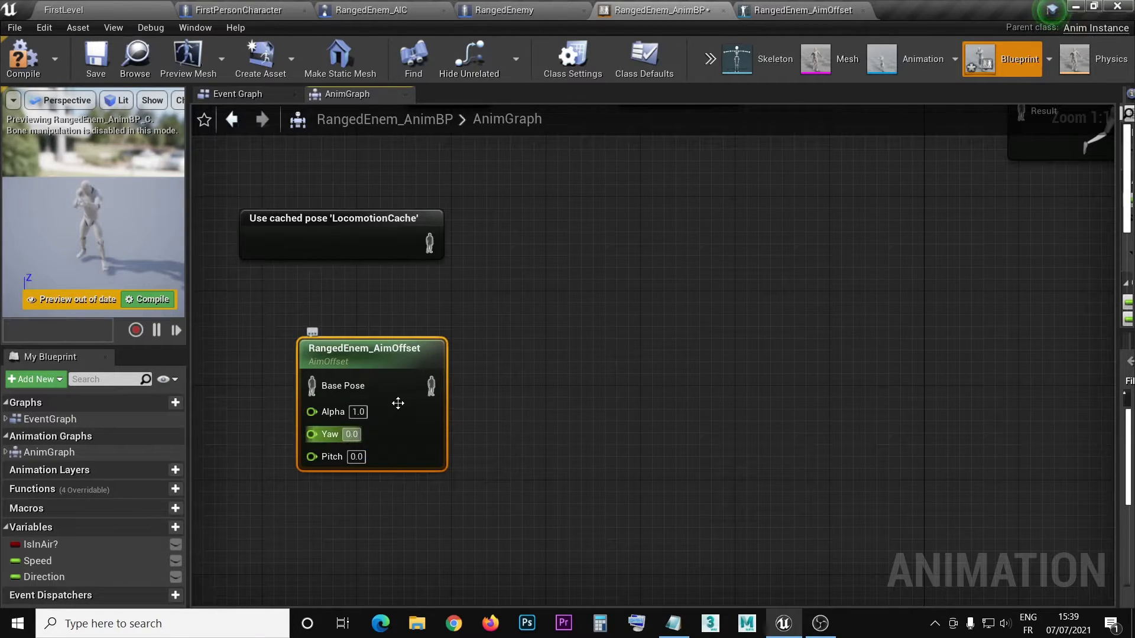
Step: Promote the Yaw input of the RangedEnem_AimOffset node to a variable named Aim_Yaw
{"action": "right_click_drag", "start_coordinate": [522, 410], "coordinate": [580, 390]}
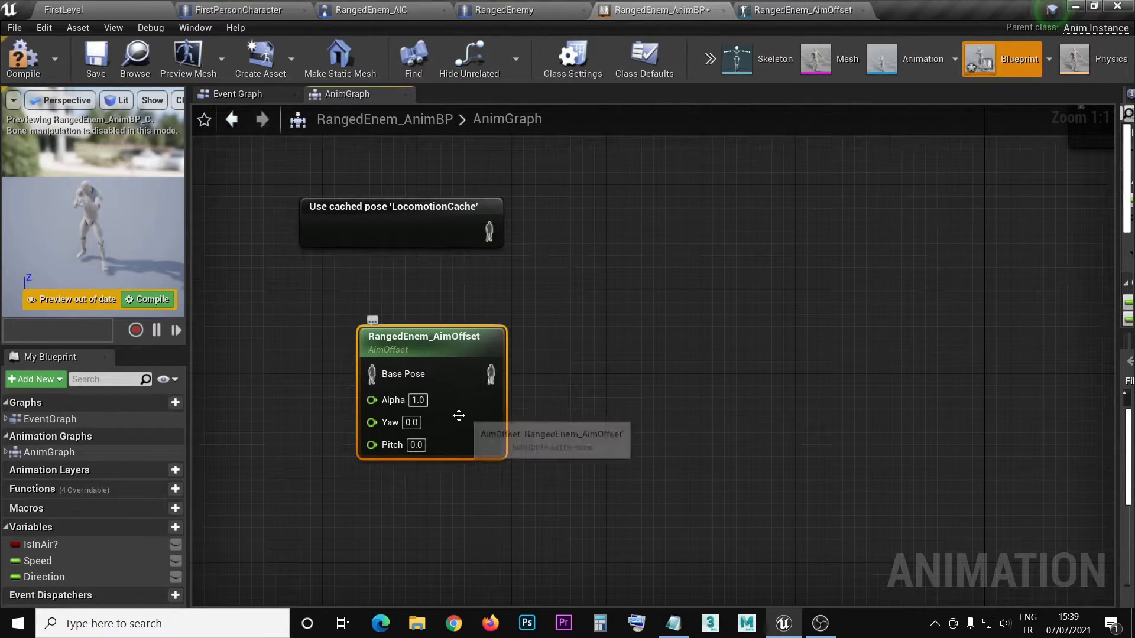
{"action": "right_click_drag", "start_coordinate": [459, 412], "coordinate": [672, 387]}
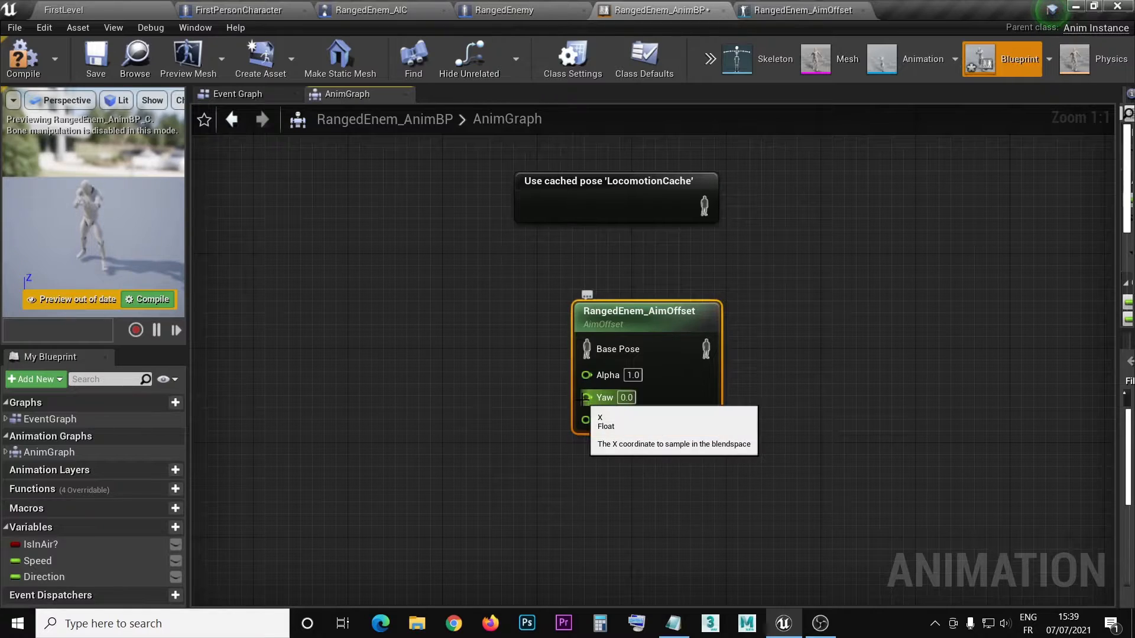
{"action": "left_click_drag", "start_coordinate": [586, 397], "coordinate": [467, 443]}
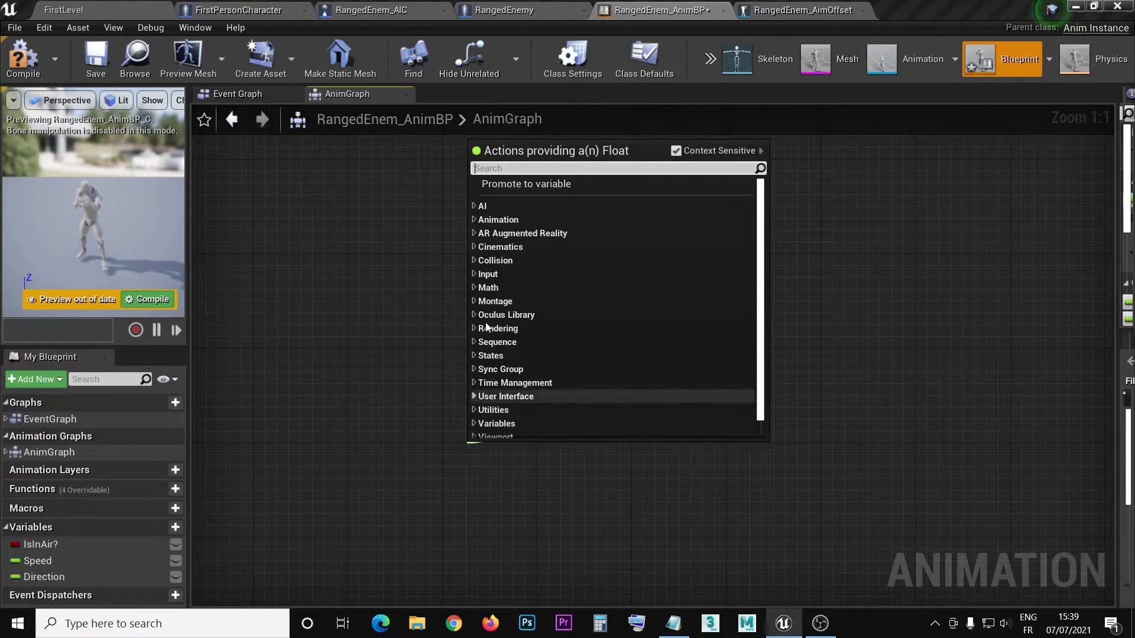
{"action": "left_click", "coordinate": [520, 184]}
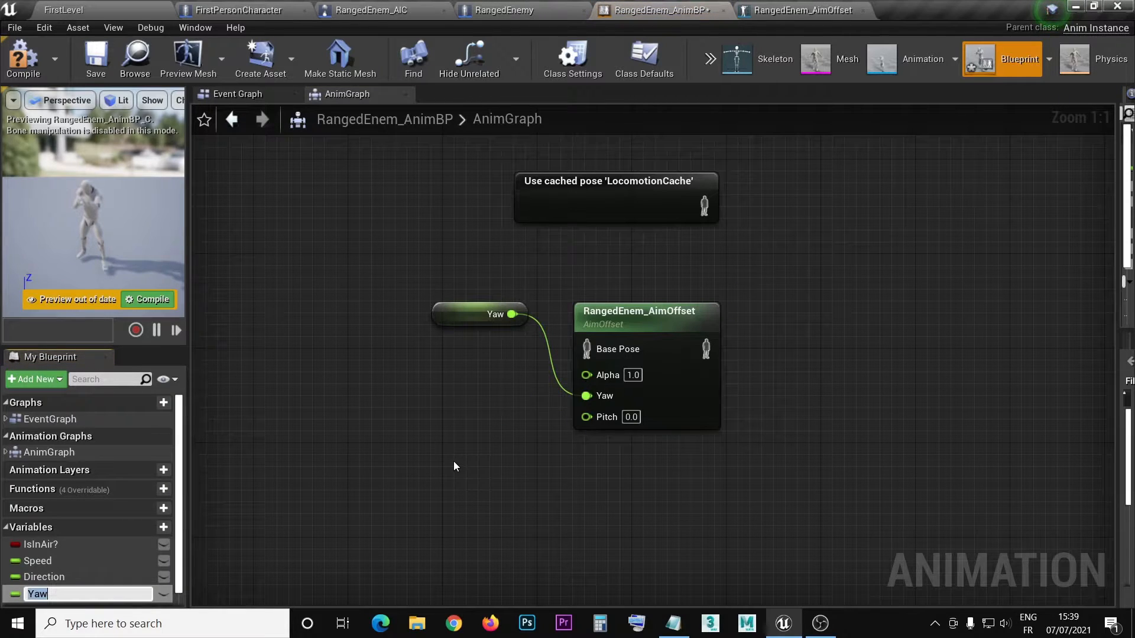
{"action": "type", "text": "A"}
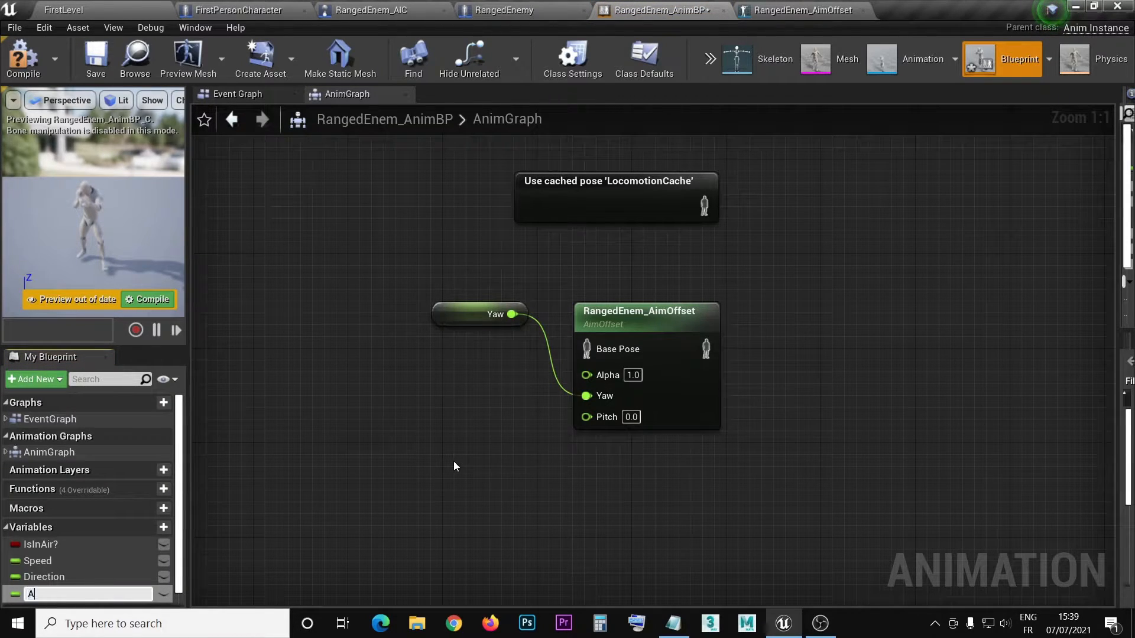
{"action": "key", "text": "Return"}
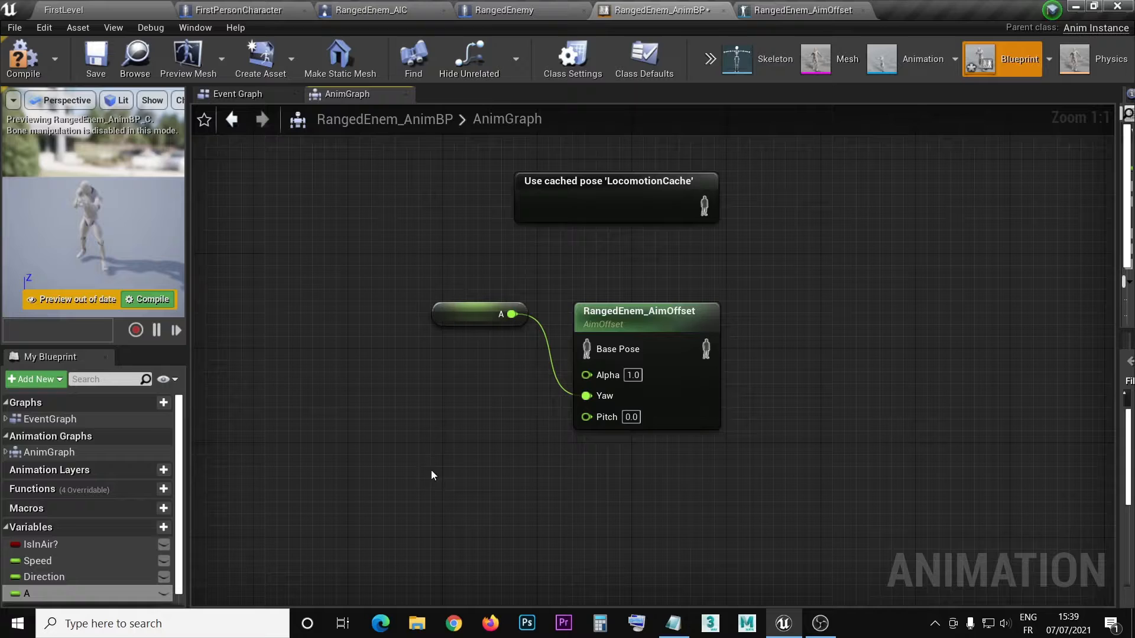
{"action": "left_click", "coordinate": [31, 596]}
{"action": "type", "text": "AIM"}
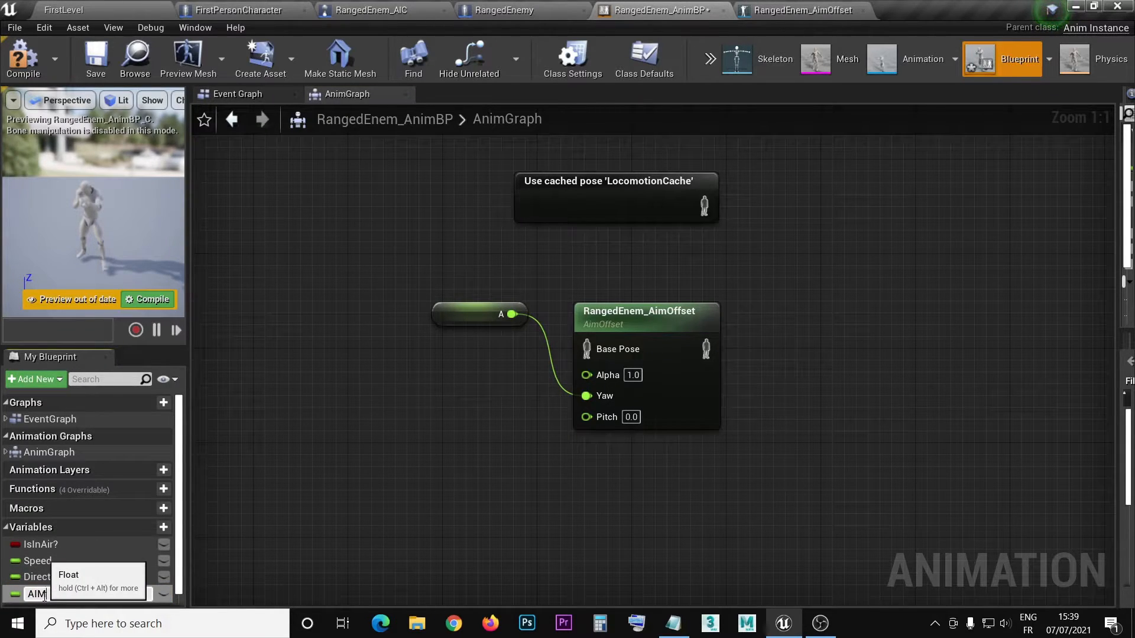
{"action": "key", "text": "BackSpace"}
{"action": "key", "text": "BackSpace"}
{"action": "type", "text": "im"}
{"action": "type", "text": "_Yaw"}
{"action": "key", "text": "Return"}
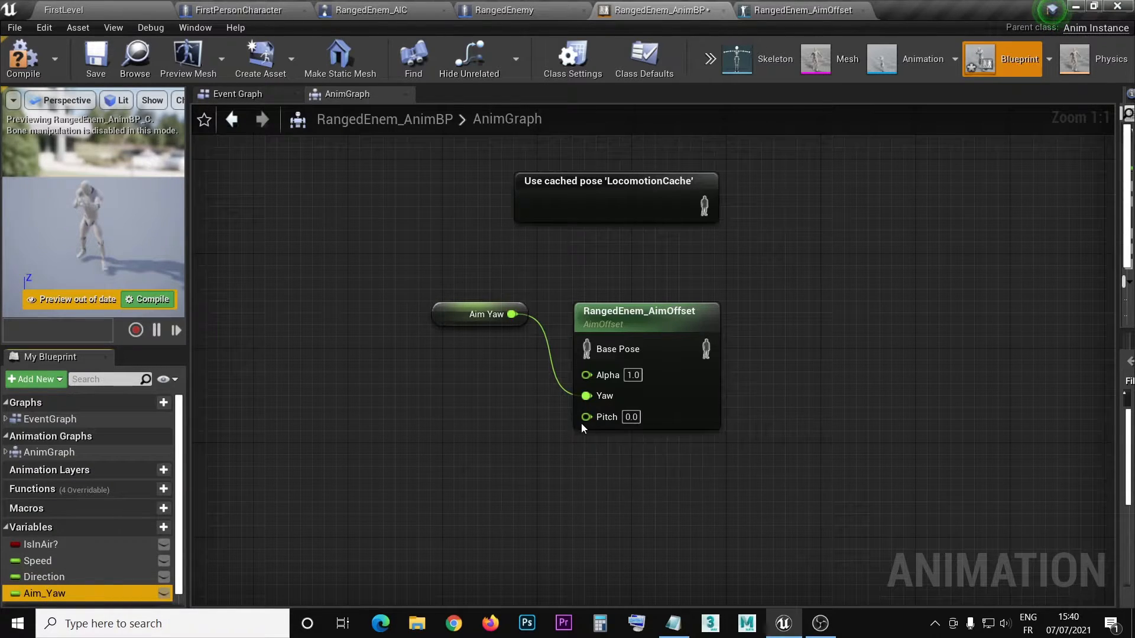
Step: Promote the aim offset's Pitch input to a variable named Aim_Pitch and stack the Aim Yaw and Aim Pitch nodes beside their inputs
{"action": "left_click_drag", "start_coordinate": [585, 418], "coordinate": [489, 511]}
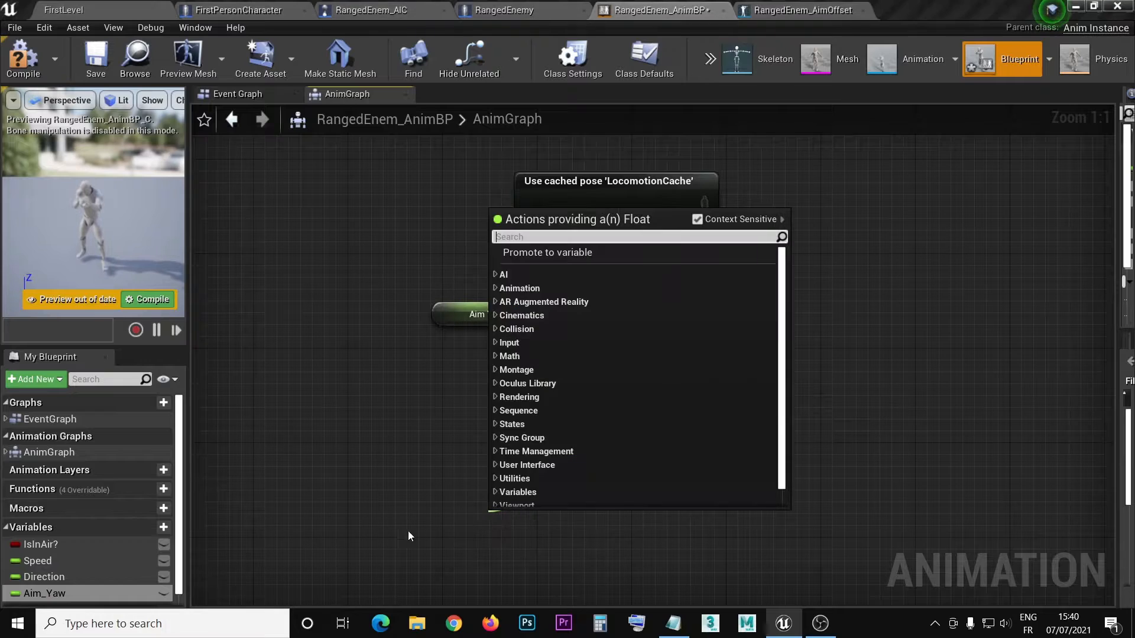
{"action": "left_click", "coordinate": [527, 255]}
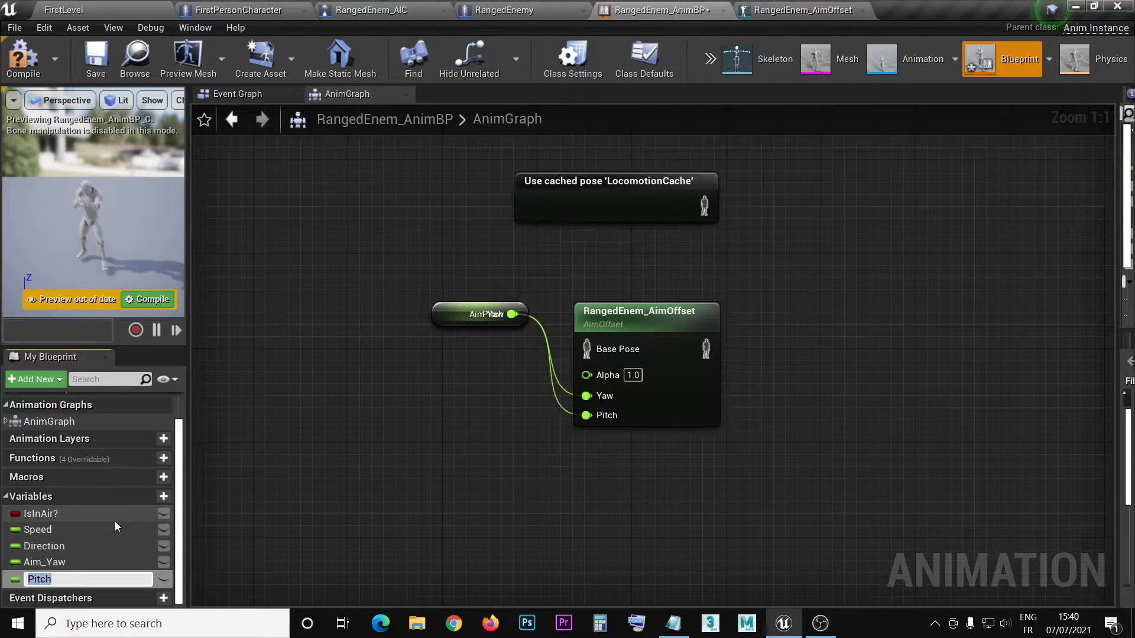
{"action": "type", "text": "Aim_Pitch"}
{"action": "key", "text": "Return"}
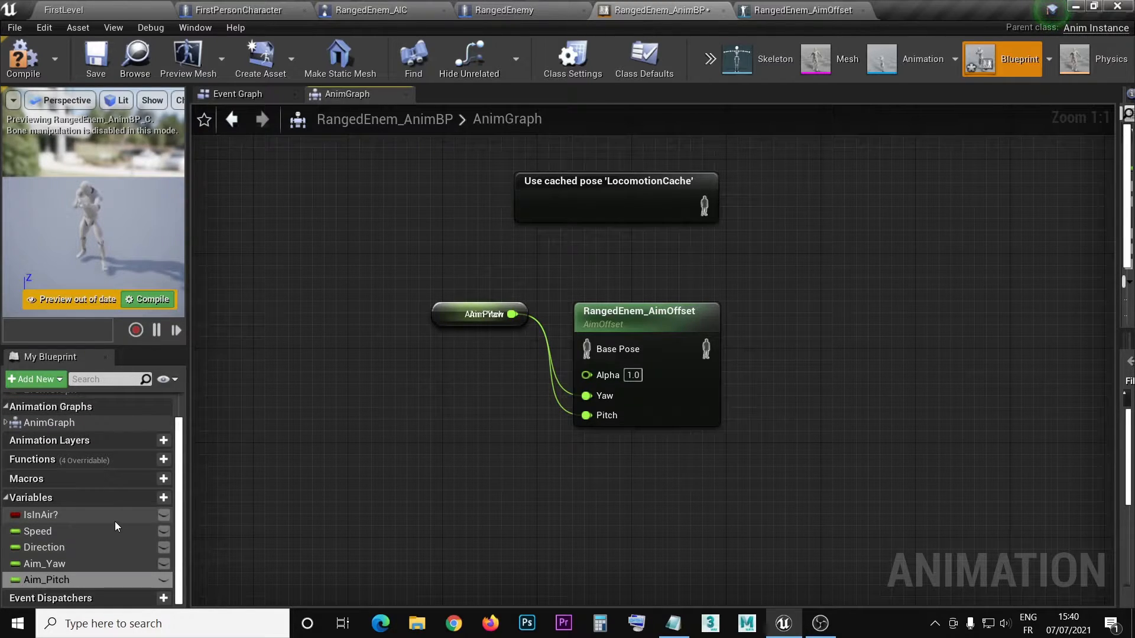
{"action": "left_click_drag", "start_coordinate": [458, 315], "coordinate": [475, 428]}
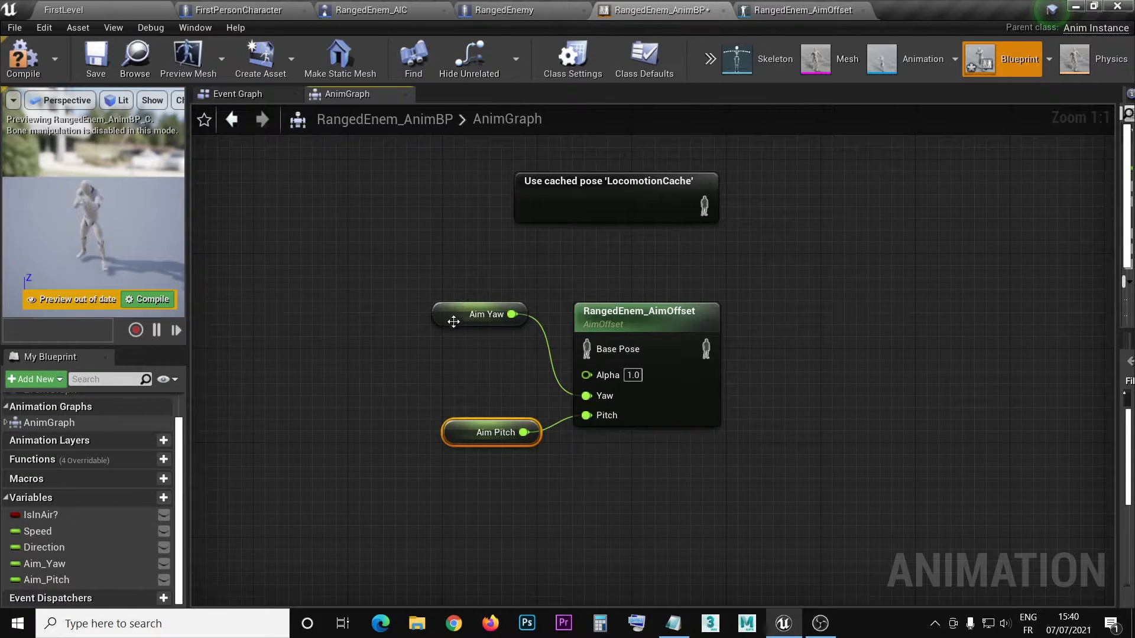
{"action": "left_click_drag", "start_coordinate": [453, 321], "coordinate": [466, 388]}
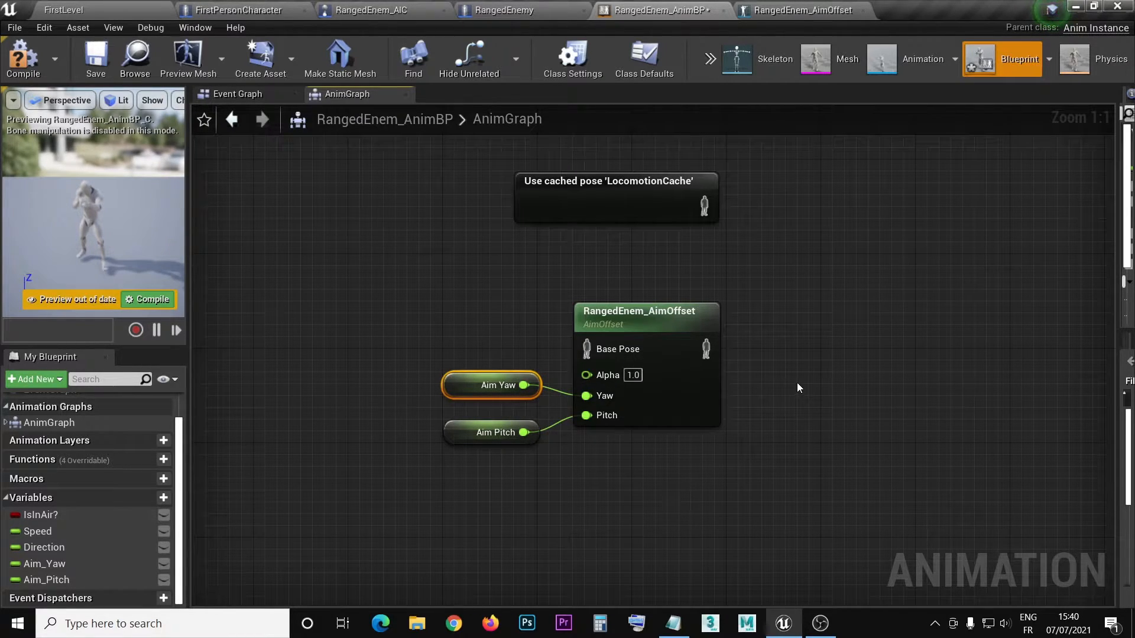
Step: Move the LocomotionCache cached pose node beside the aim offset node and connect it to Base Pose
{"action": "right_click_drag", "start_coordinate": [798, 383], "coordinate": [648, 376]}
{"action": "right_click_drag", "start_coordinate": [496, 446], "coordinate": [630, 397]}
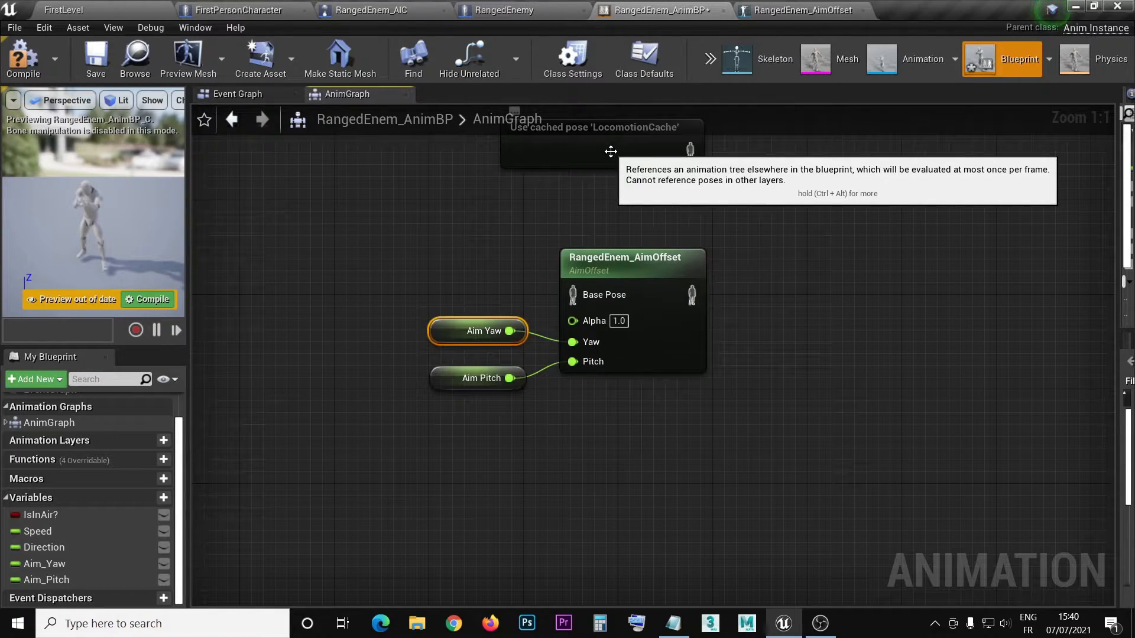
{"action": "left_click_drag", "start_coordinate": [610, 151], "coordinate": [407, 254]}
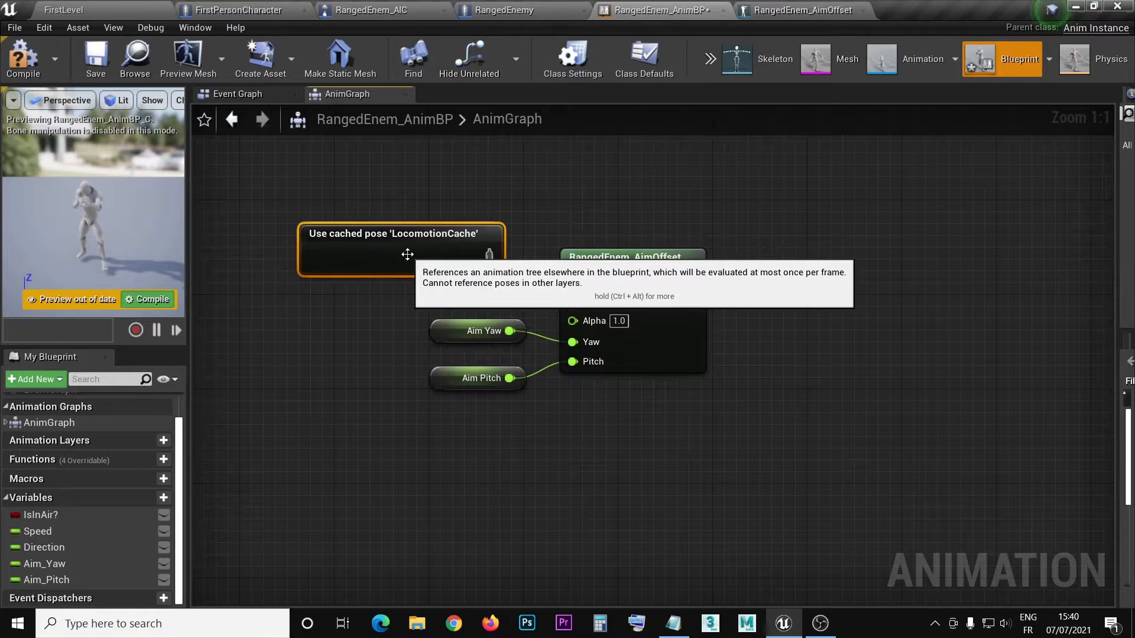
{"action": "left_click_drag", "start_coordinate": [489, 255], "coordinate": [572, 294]}
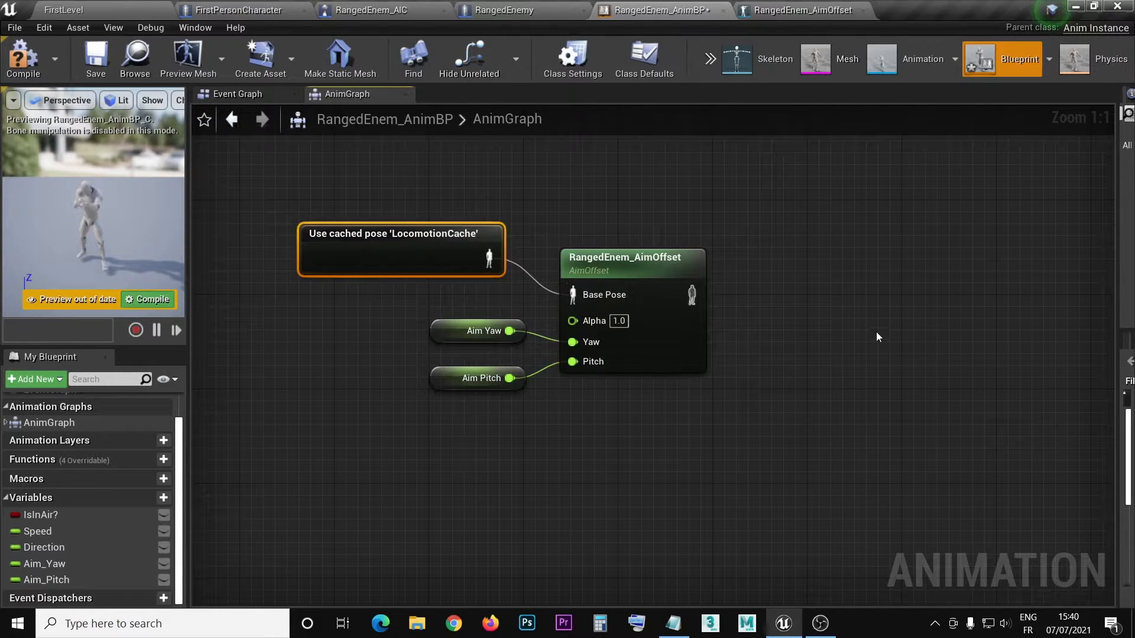
Step: Duplicate the LocomotionCache cached pose node and place the copy above the RangedEnem_AimOffset node
{"action": "right_click_drag", "start_coordinate": [876, 332], "coordinate": [720, 413]}
{"action": "right_click_drag", "start_coordinate": [717, 355], "coordinate": [725, 459]}
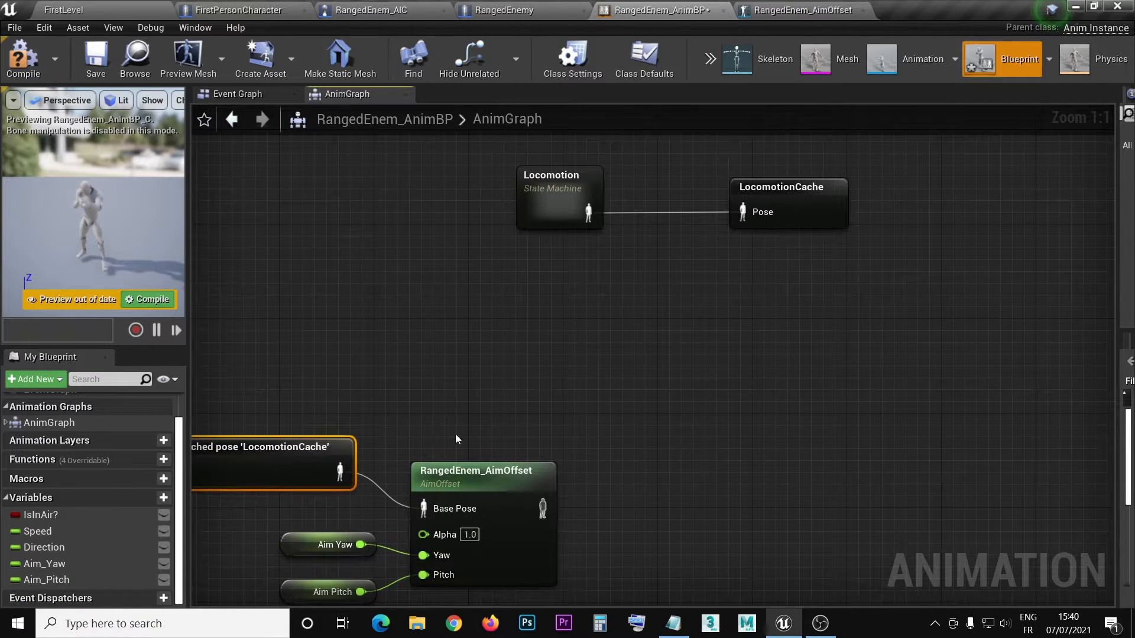
{"action": "key", "text": "ctrl+c"}
{"action": "key", "text": "ctrl+v"}
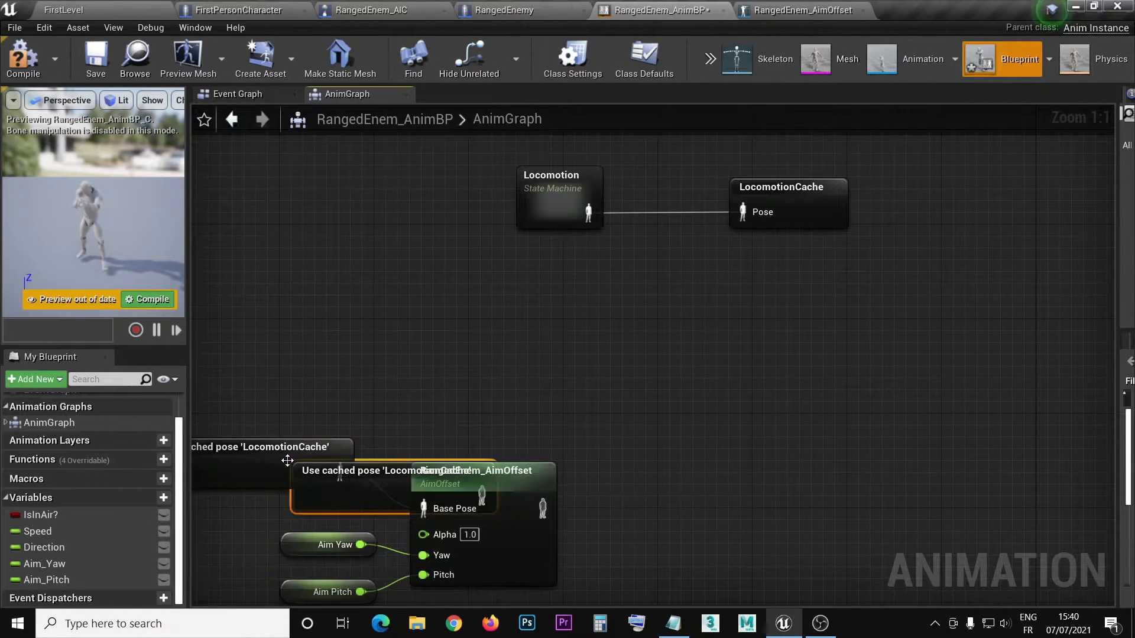
{"action": "left_click_drag", "start_coordinate": [401, 467], "coordinate": [470, 323]}
{"action": "right_click_drag", "start_coordinate": [645, 455], "coordinate": [610, 363]}
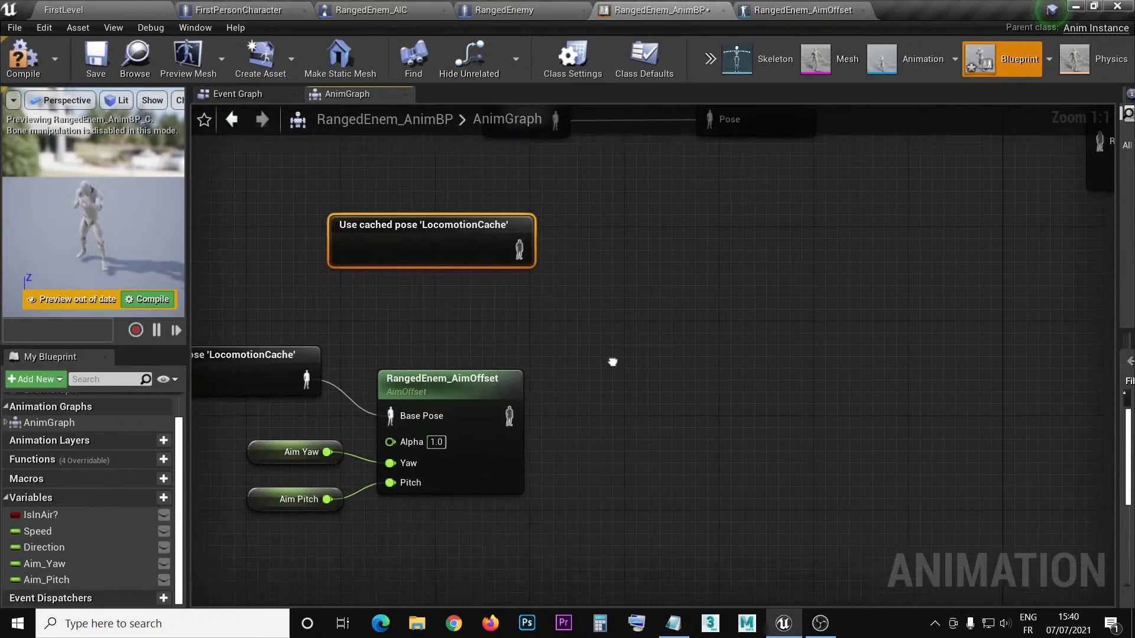
Step: Add a Layered blend per bone node fed by the duplicated cached pose, and connect the aim offset's output to Blend Poses 0
{"action": "left_click_drag", "start_coordinate": [519, 249], "coordinate": [605, 325]}
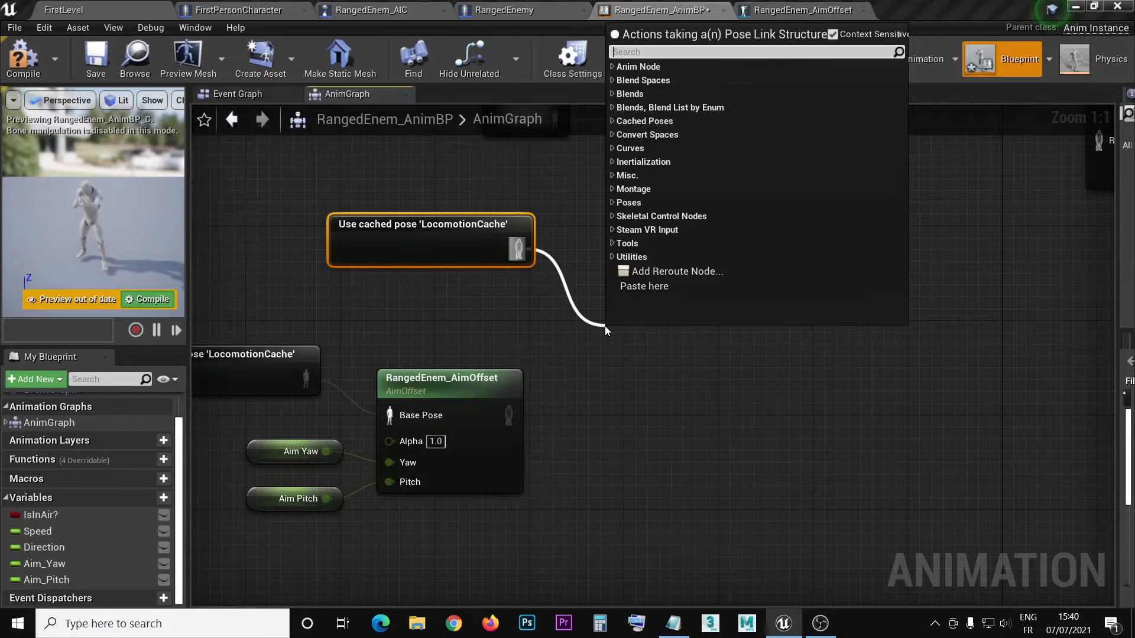
{"action": "left_click", "coordinate": [516, 300]}
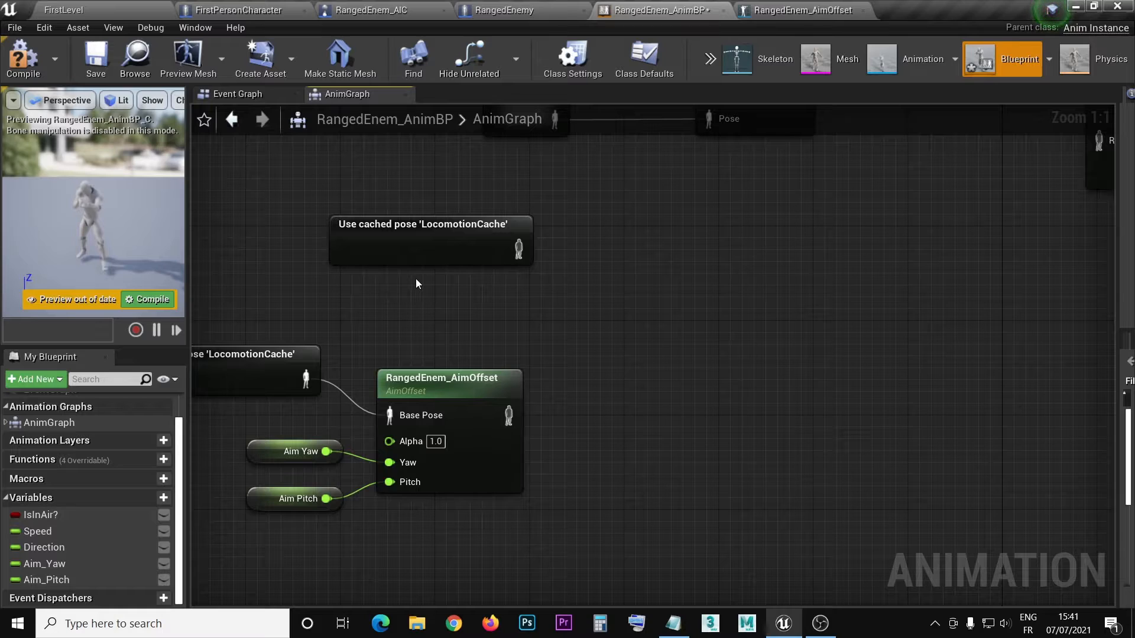
{"action": "right_click_drag", "start_coordinate": [630, 355], "coordinate": [651, 260]}
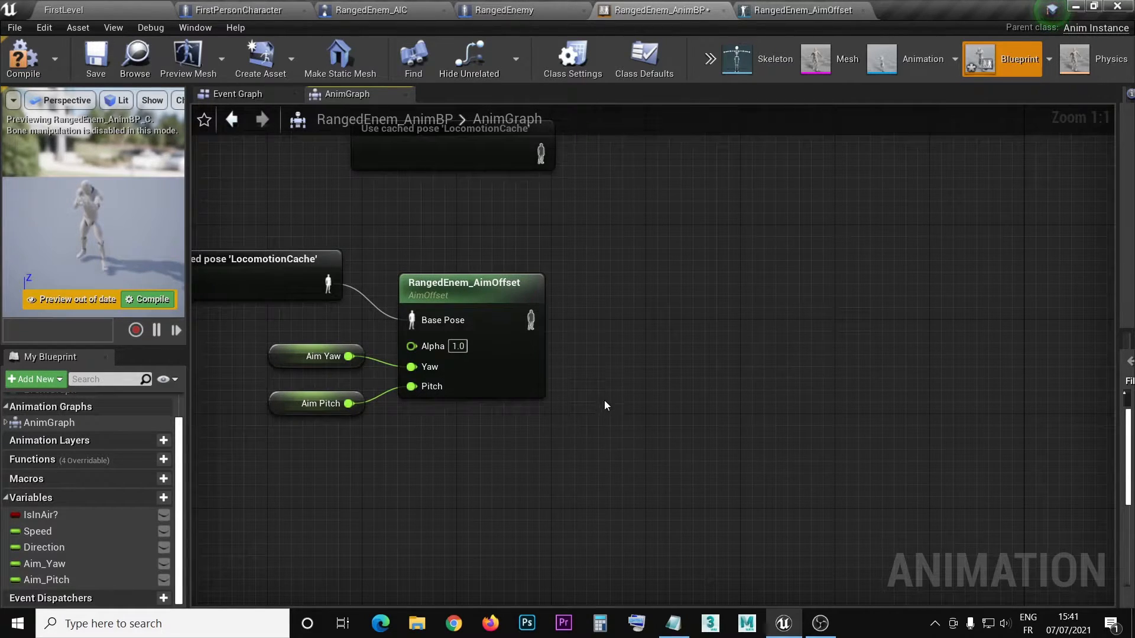
{"action": "right_click_drag", "start_coordinate": [633, 254], "coordinate": [632, 292]}
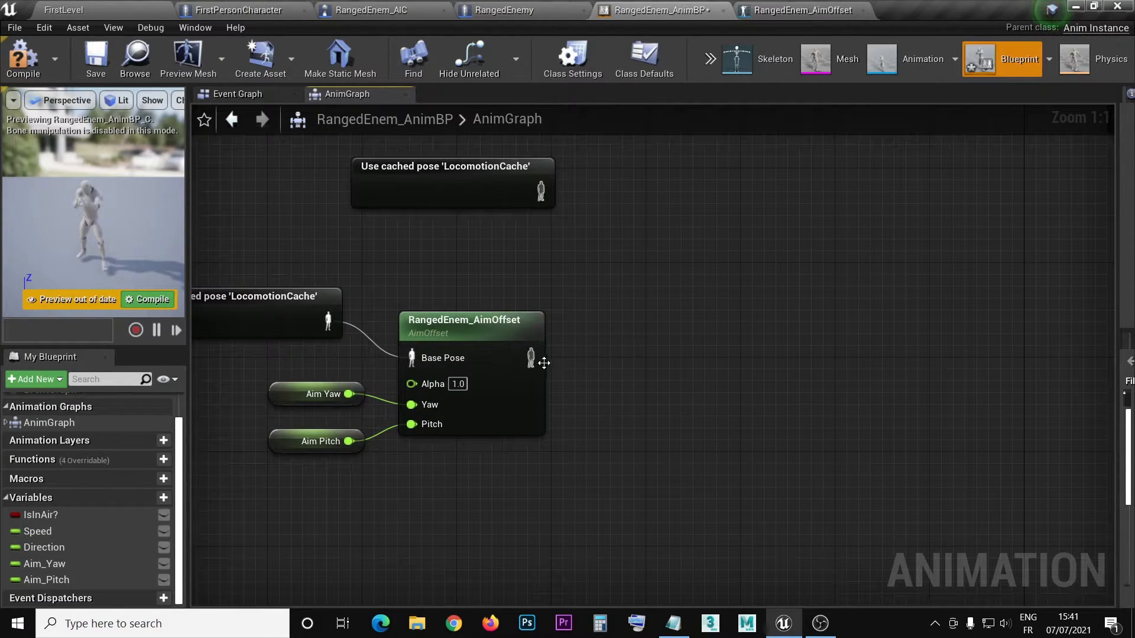
{"action": "left_click_drag", "start_coordinate": [541, 189], "coordinate": [621, 226]}
{"action": "type", "text": "layer"}
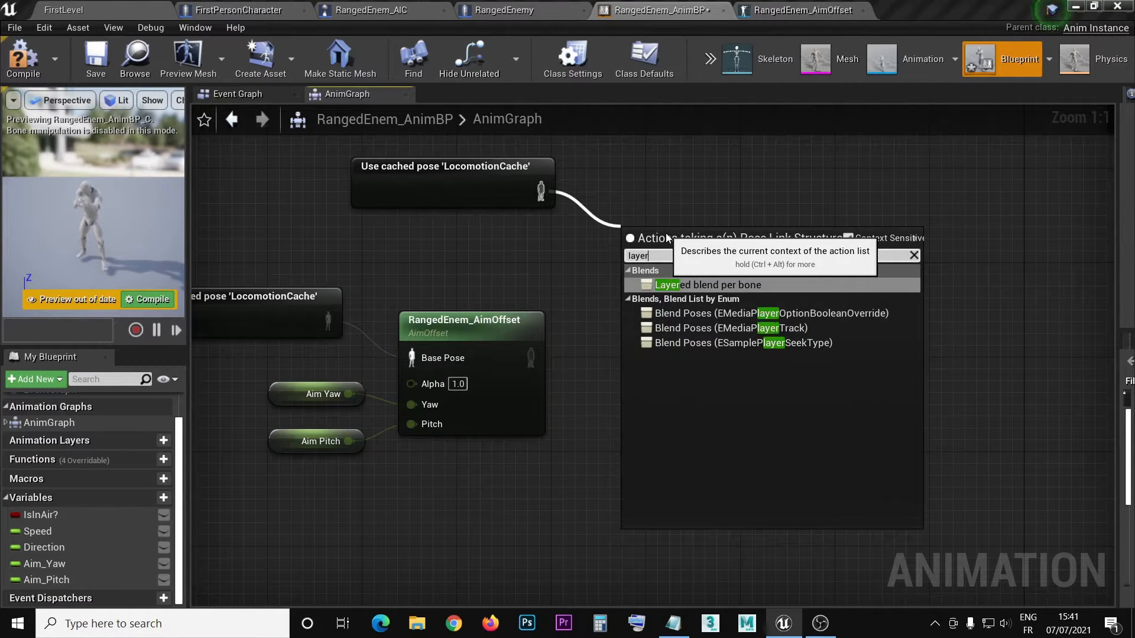
{"action": "left_click", "coordinate": [720, 287]}
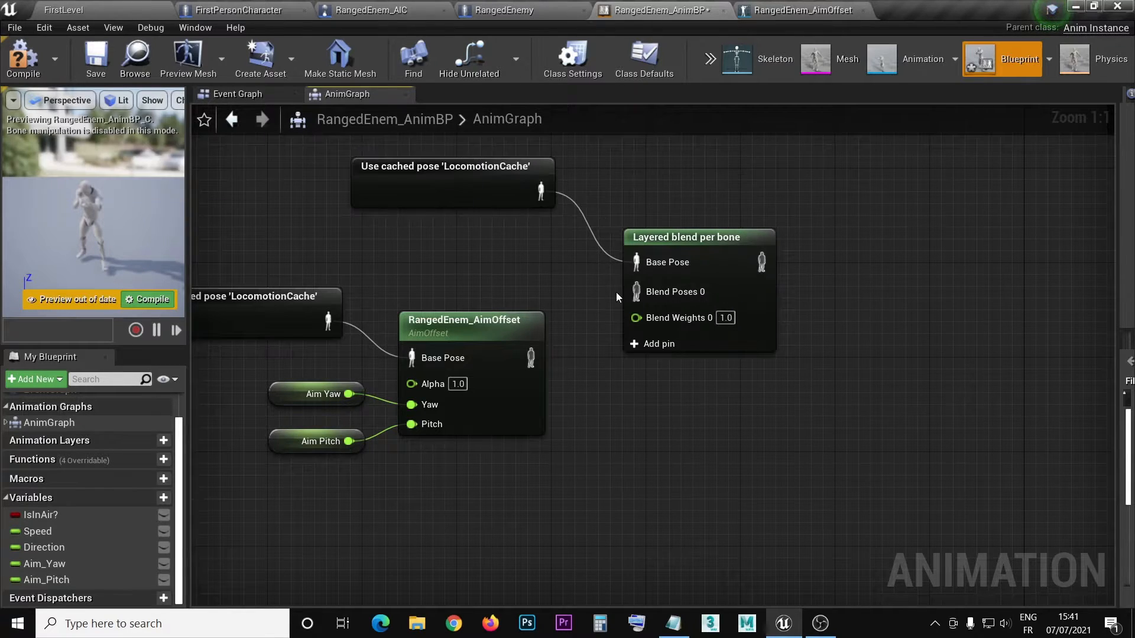
{"action": "left_click_drag", "start_coordinate": [635, 286], "coordinate": [530, 359]}
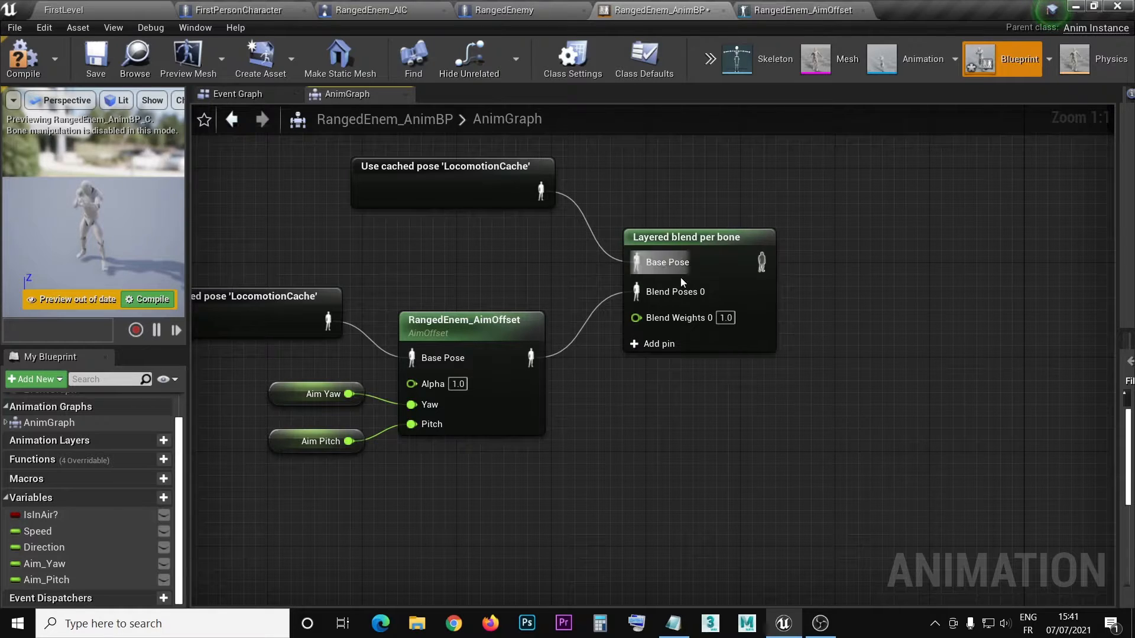
Step: Connect the Layered blend per bone output to the Output Pose result and move the Output Pose node level with it
{"action": "right_click_drag", "start_coordinate": [988, 433], "coordinate": [783, 463]}
{"action": "right_click_drag", "start_coordinate": [748, 309], "coordinate": [741, 389]}
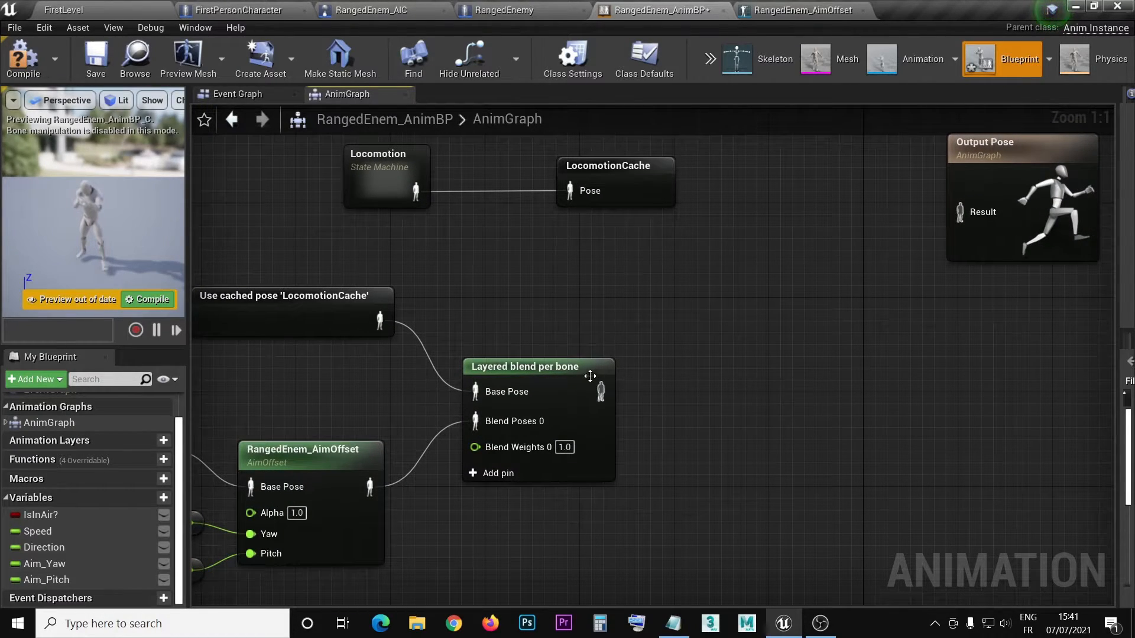
{"action": "left_click_drag", "start_coordinate": [598, 391], "coordinate": [960, 212]}
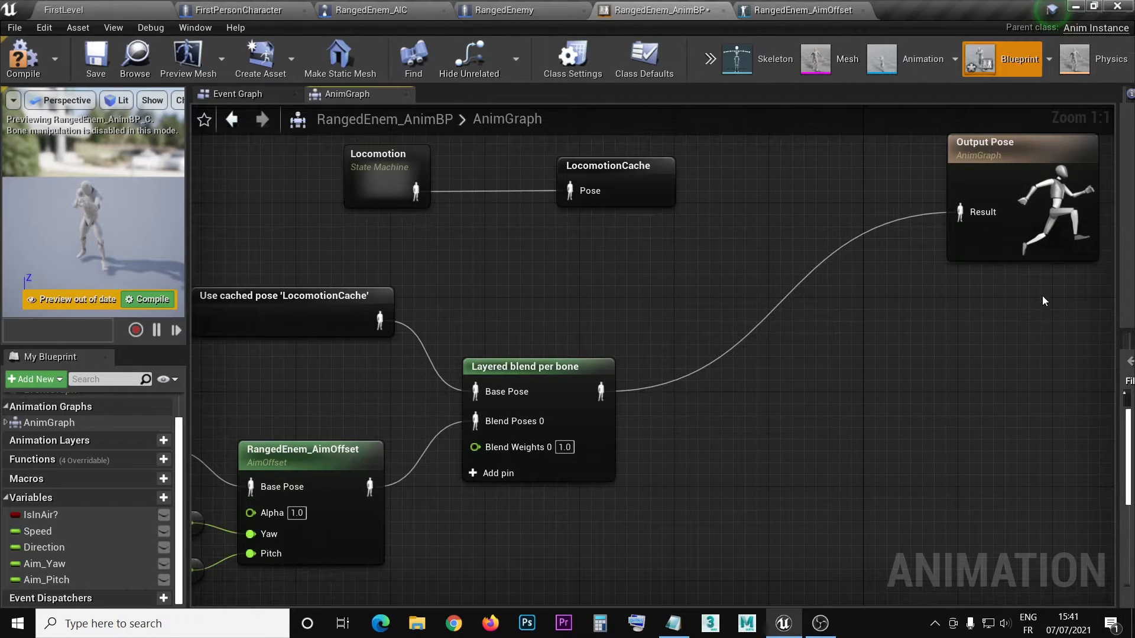
{"action": "left_click_drag", "start_coordinate": [1022, 193], "coordinate": [951, 330]}
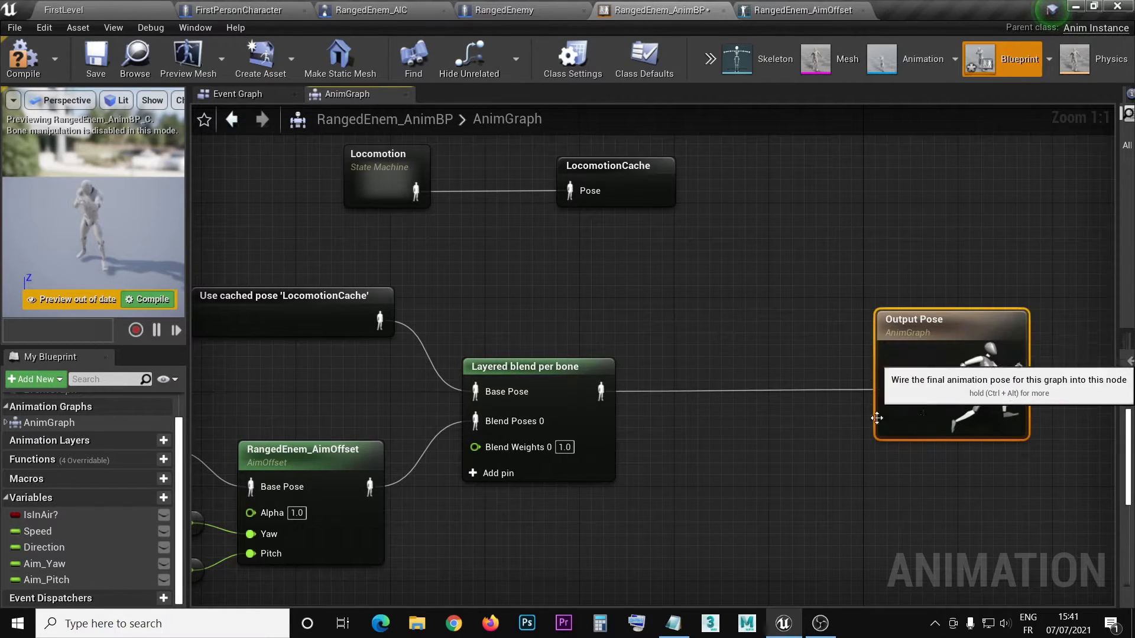
Step: Add a branch filter with the bone name pelvis to layer 0 of the Layered blend per bone node
{"action": "right_click_drag", "start_coordinate": [726, 535], "coordinate": [792, 455]}
{"action": "left_click_drag", "start_coordinate": [622, 314], "coordinate": [657, 316]}
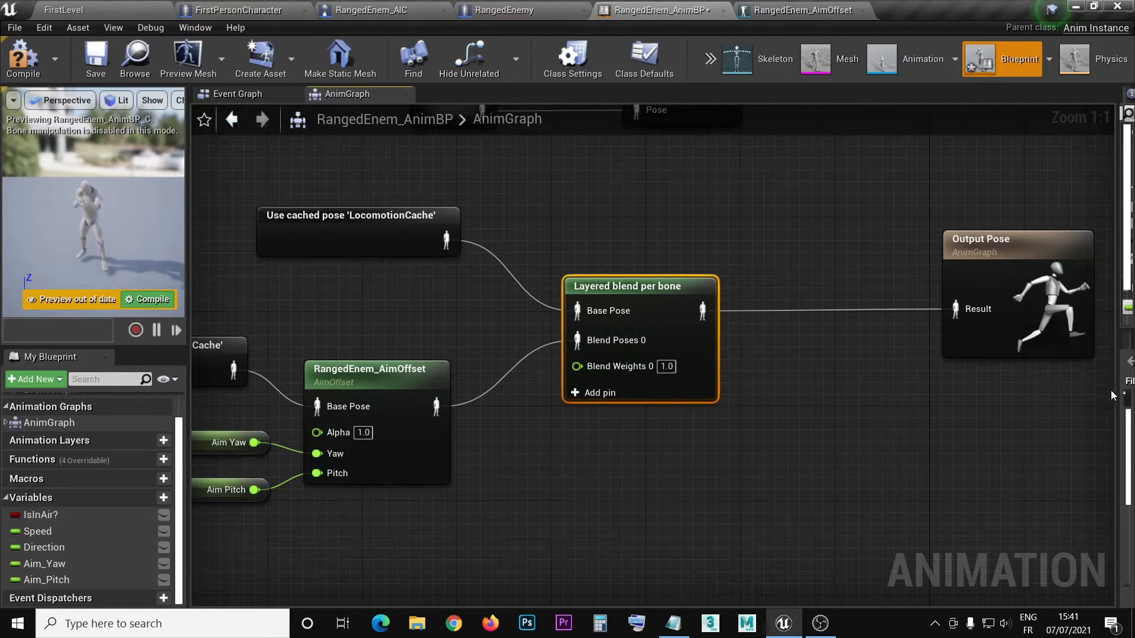
{"action": "left_click_drag", "start_coordinate": [1118, 392], "coordinate": [846, 397]}
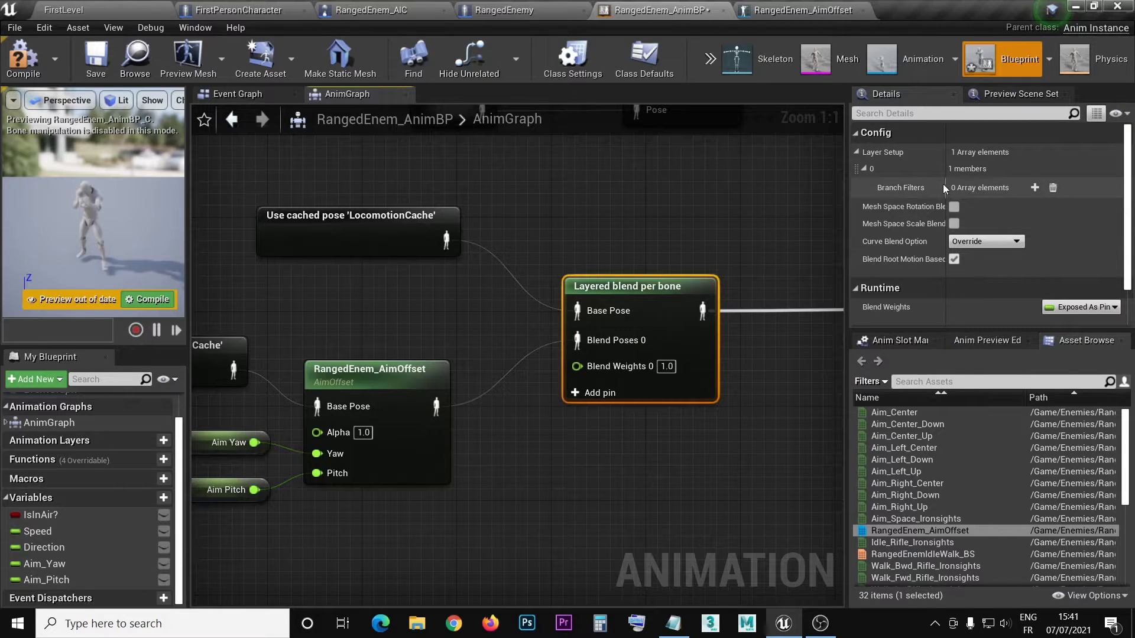
{"action": "left_click_drag", "start_coordinate": [945, 184], "coordinate": [970, 186]}
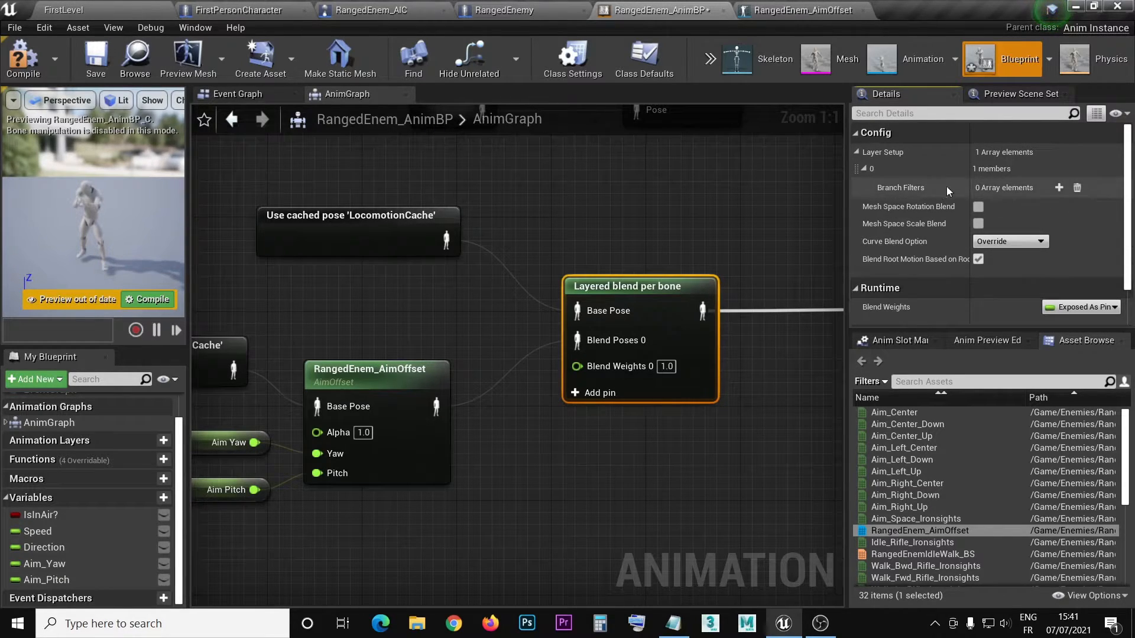
{"action": "left_click", "coordinate": [1059, 188]}
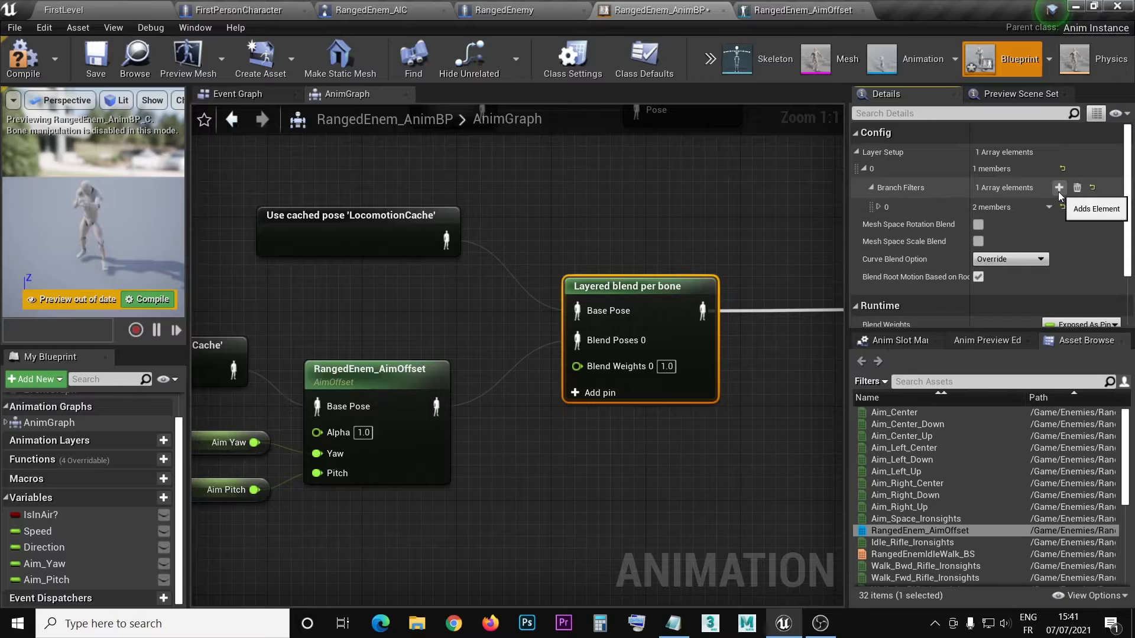
{"action": "left_click", "coordinate": [879, 208]}
{"action": "left_click", "coordinate": [1008, 225]}
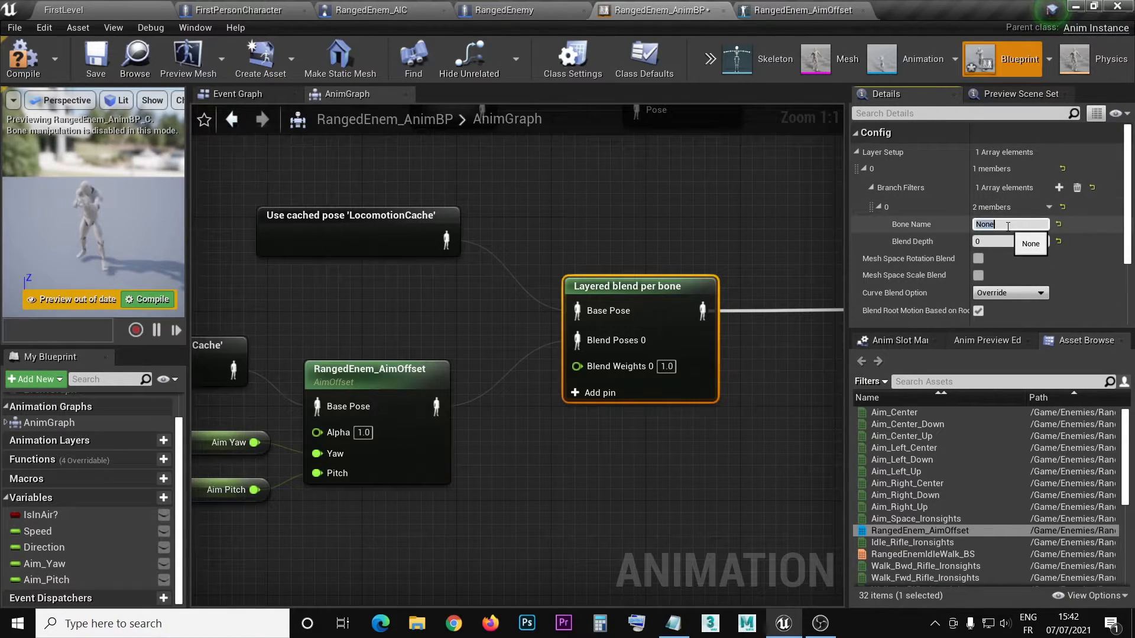
{"action": "type", "text": "pelvis"}
{"action": "key", "text": "Return"}
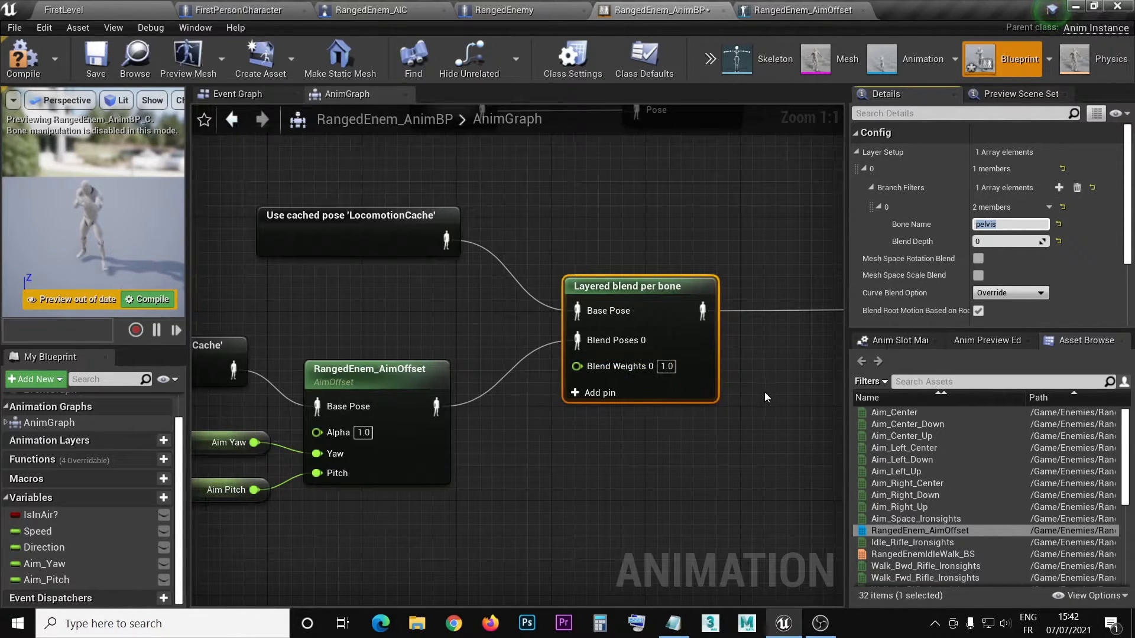
{"action": "left_click_drag", "start_coordinate": [846, 352], "coordinate": [1000, 353]}
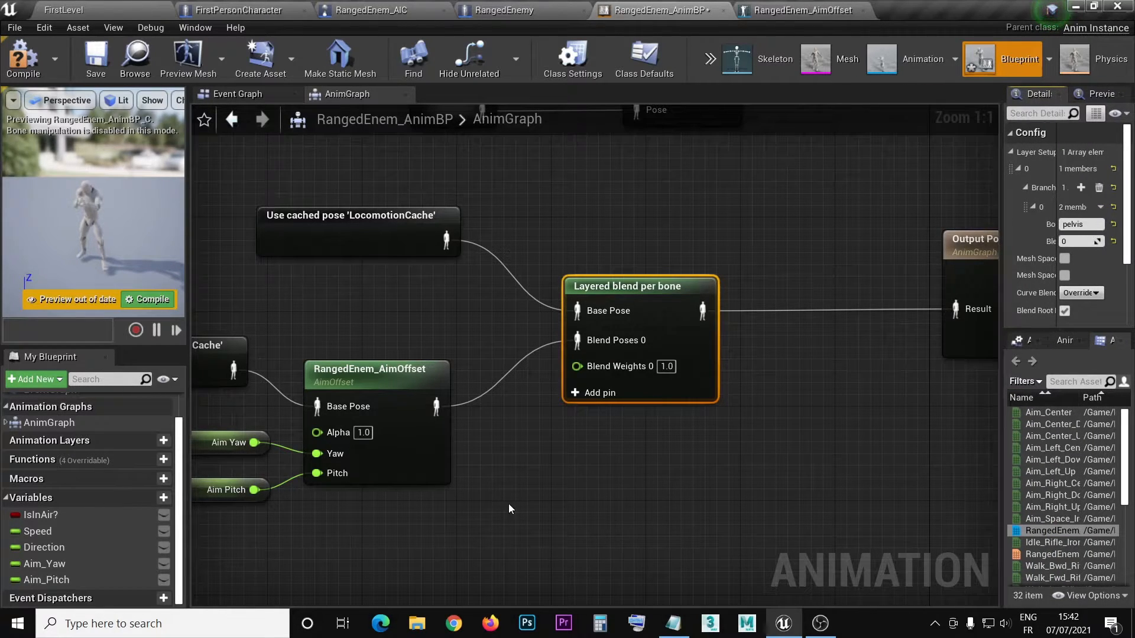
{"action": "right_click_drag", "start_coordinate": [510, 507], "coordinate": [745, 517]}
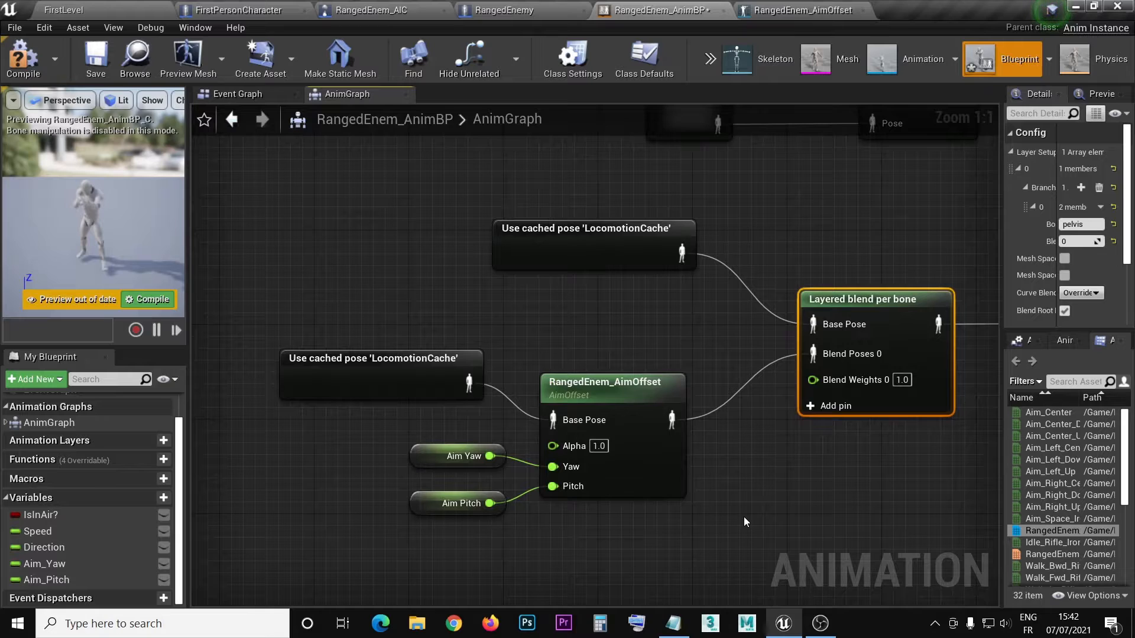
{"action": "right_click_drag", "start_coordinate": [936, 510], "coordinate": [817, 534]}
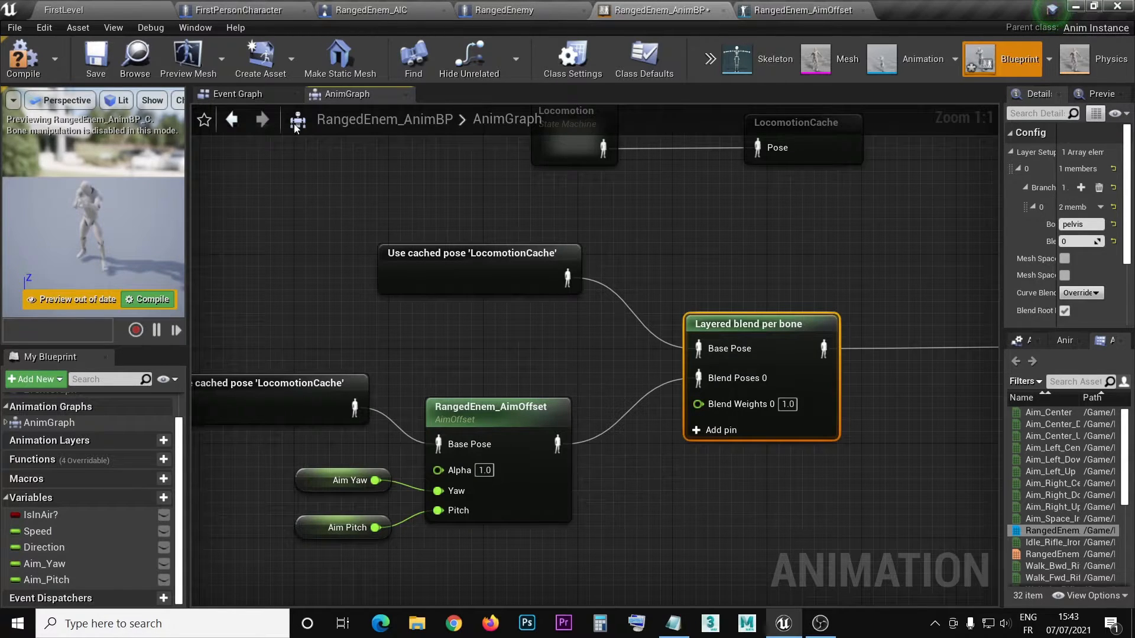
Step: Open the Event Graph of RangedEnem_AnimBP and compile the animation blueprint
{"action": "left_click", "coordinate": [249, 99]}
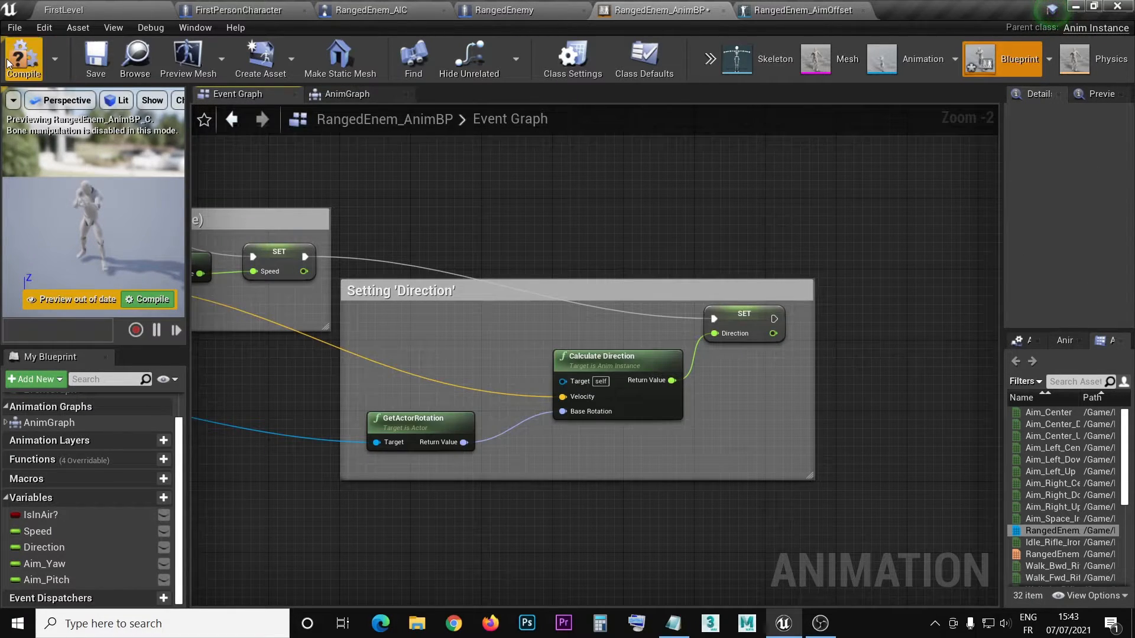
{"action": "right_click_drag", "start_coordinate": [679, 544], "coordinate": [412, 487]}
{"action": "right_click_drag", "start_coordinate": [536, 432], "coordinate": [511, 416]}
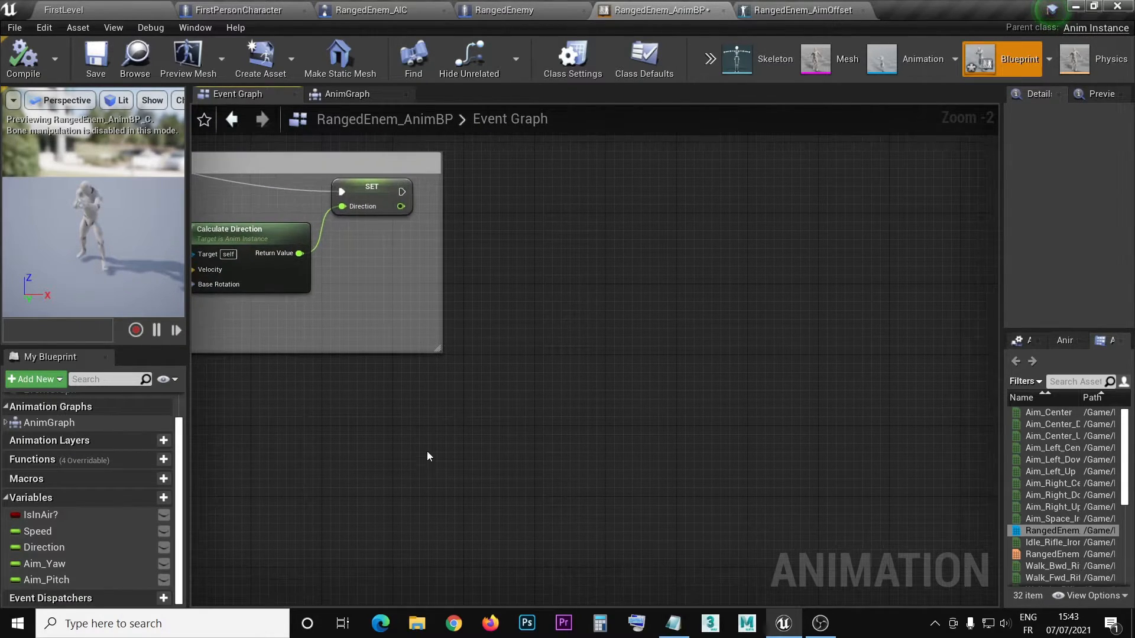
{"action": "right_click", "coordinate": [426, 459]}
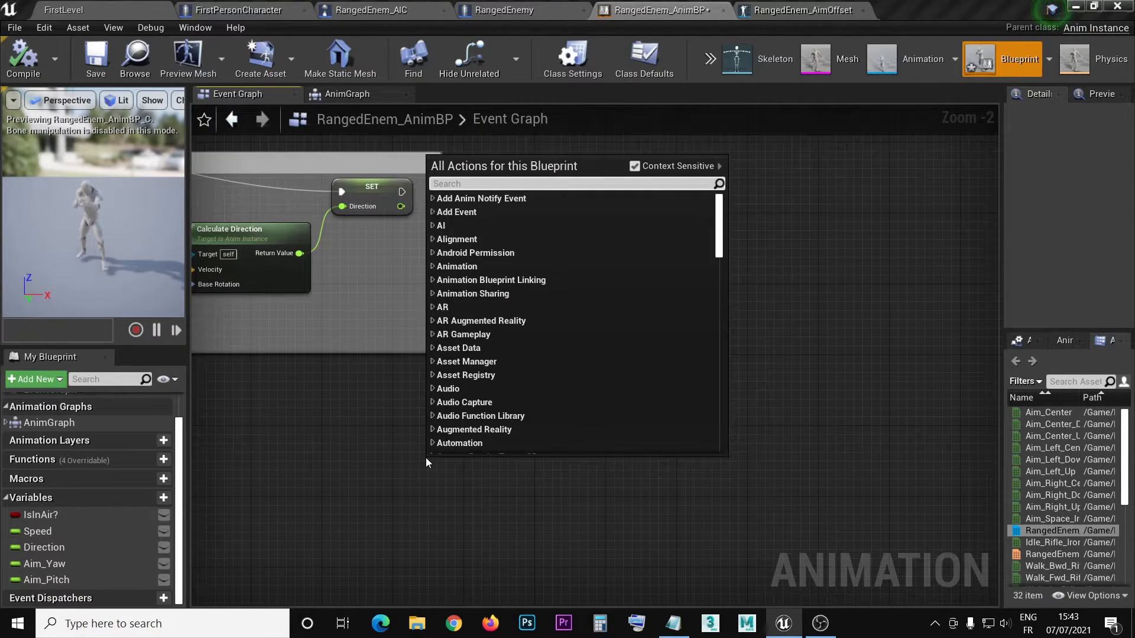
{"action": "type", "text": "ge"}
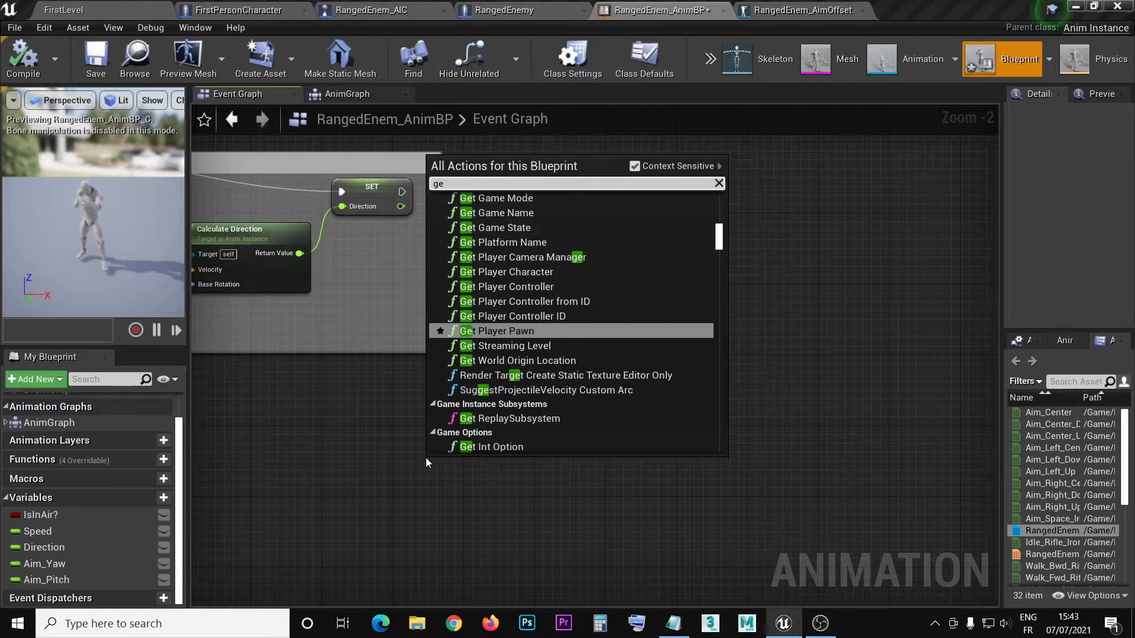
{"action": "left_click", "coordinate": [387, 445]}
Step: Add a Get Control Rotation node fed by Try Get Pawn Owner's Return Value, in the empty area beyond the PawnOwner validity comment
{"action": "scroll", "coordinate": [384, 447], "scroll_direction": "down", "scroll_amount": 7}
{"action": "right_click_drag", "start_coordinate": [297, 491], "coordinate": [610, 451]}
{"action": "scroll", "coordinate": [406, 345], "scroll_direction": "up", "scroll_amount": 7}
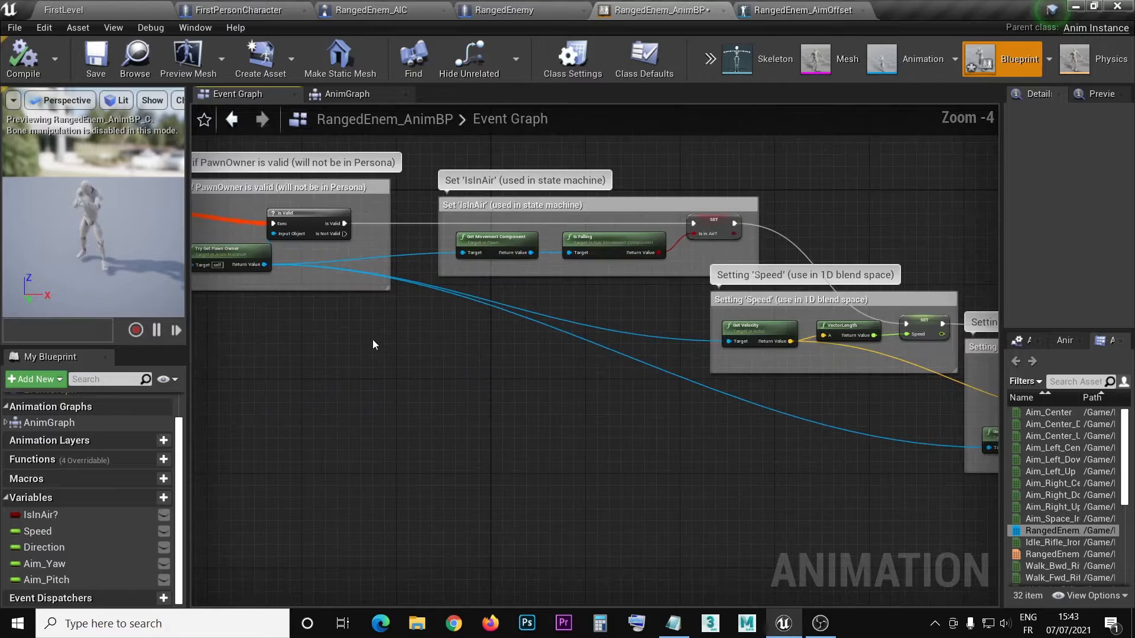
{"action": "right_click_drag", "start_coordinate": [353, 357], "coordinate": [495, 386]}
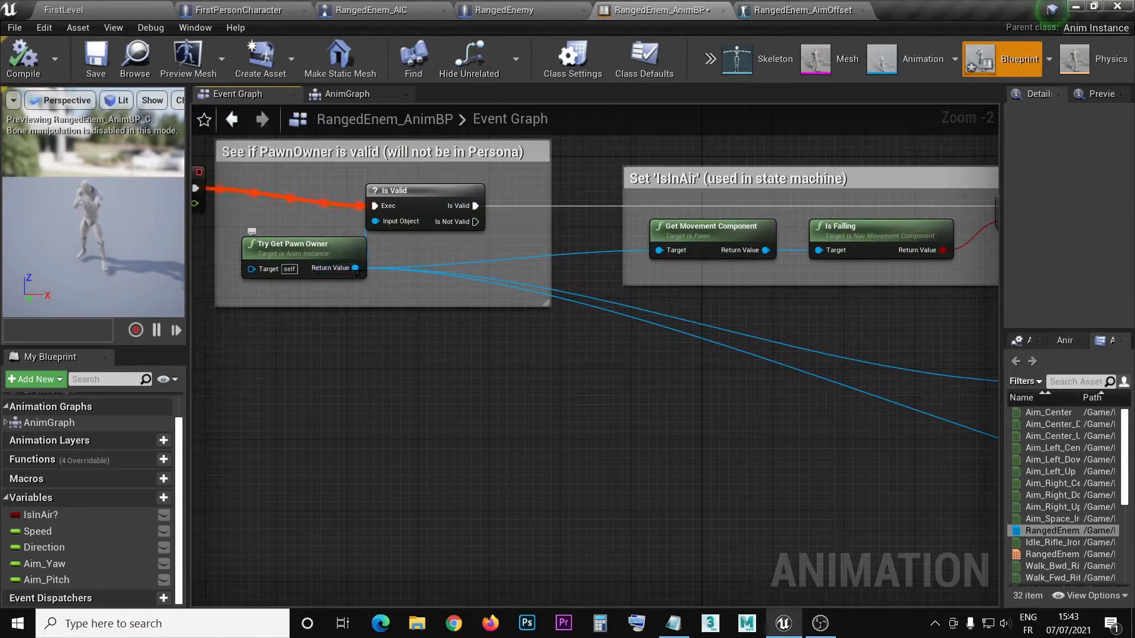
{"action": "left_click_drag", "start_coordinate": [355, 268], "coordinate": [515, 275]}
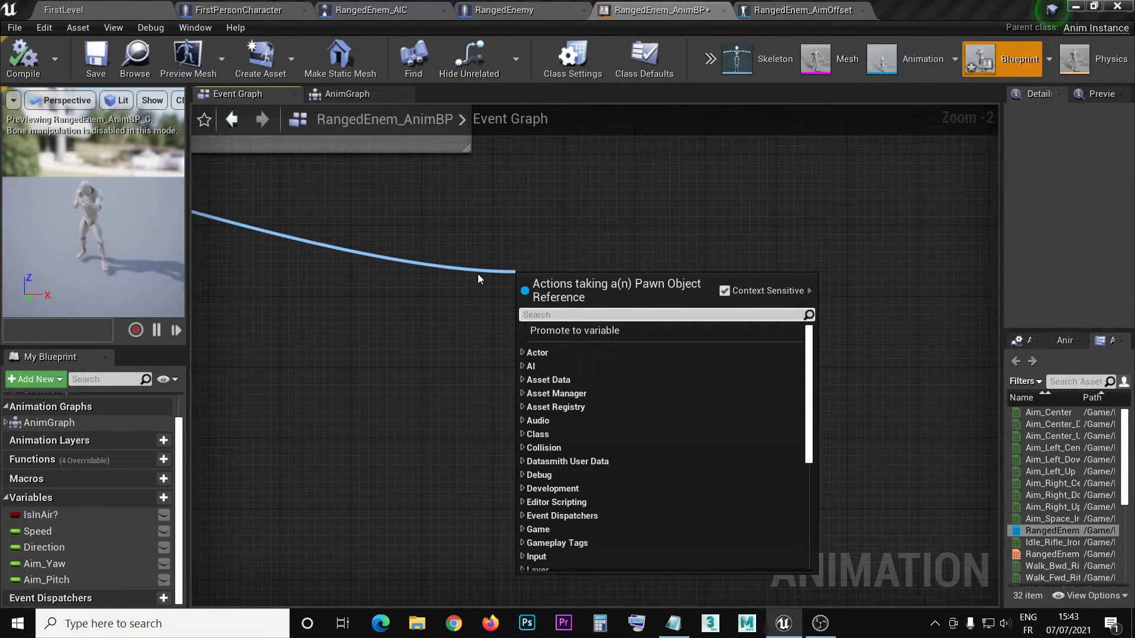
{"action": "type", "text": "ge"}
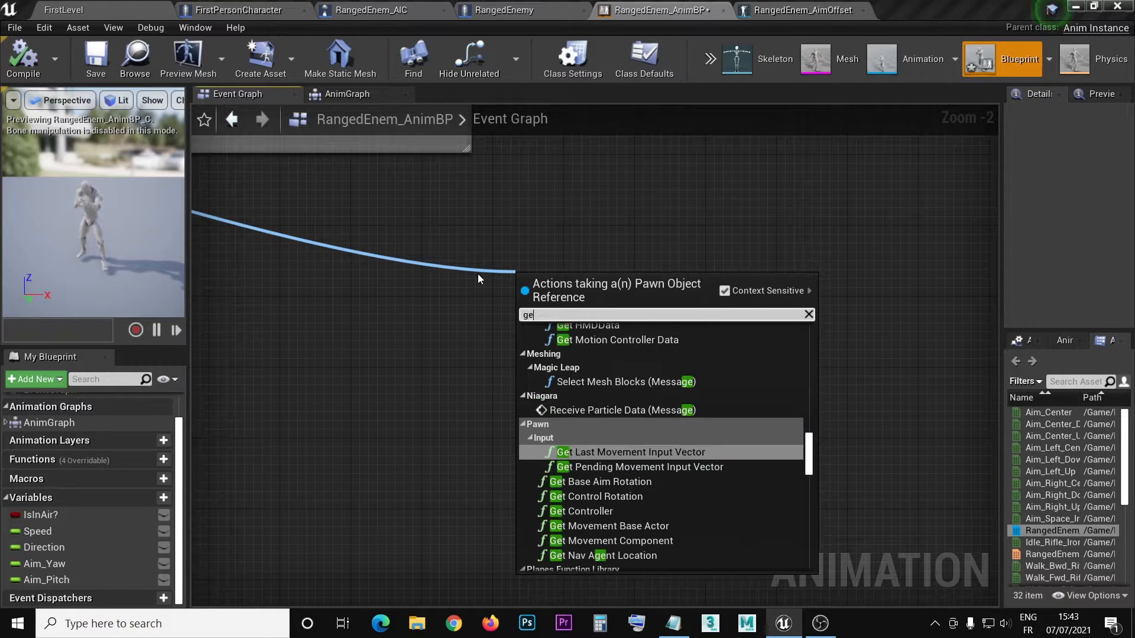
{"action": "type", "text": "tcon"}
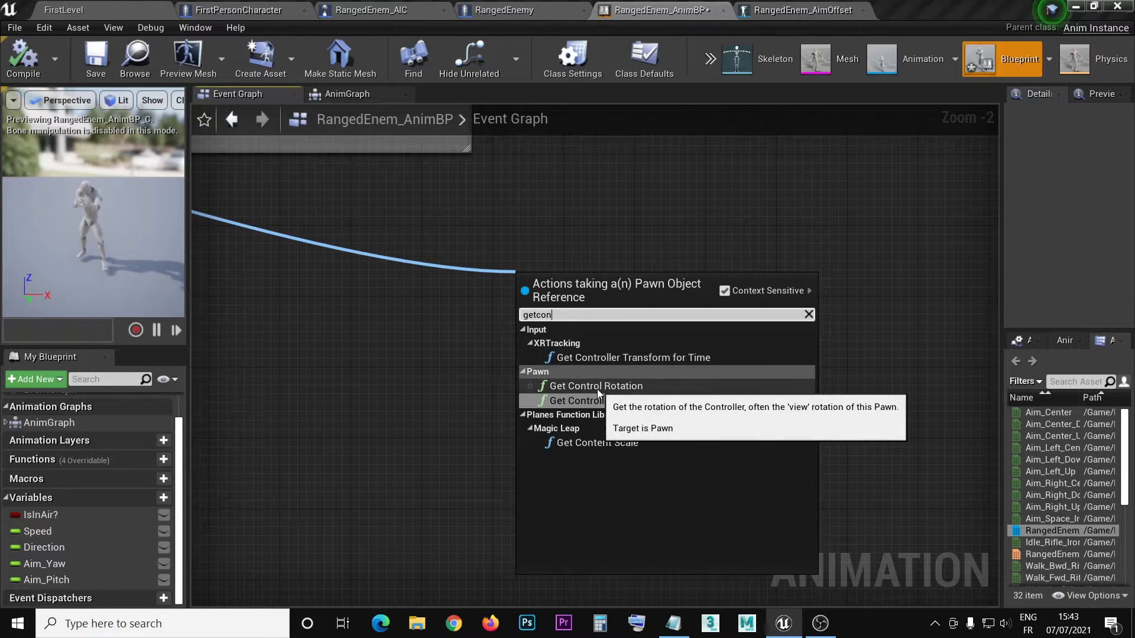
{"action": "left_click", "coordinate": [597, 388]}
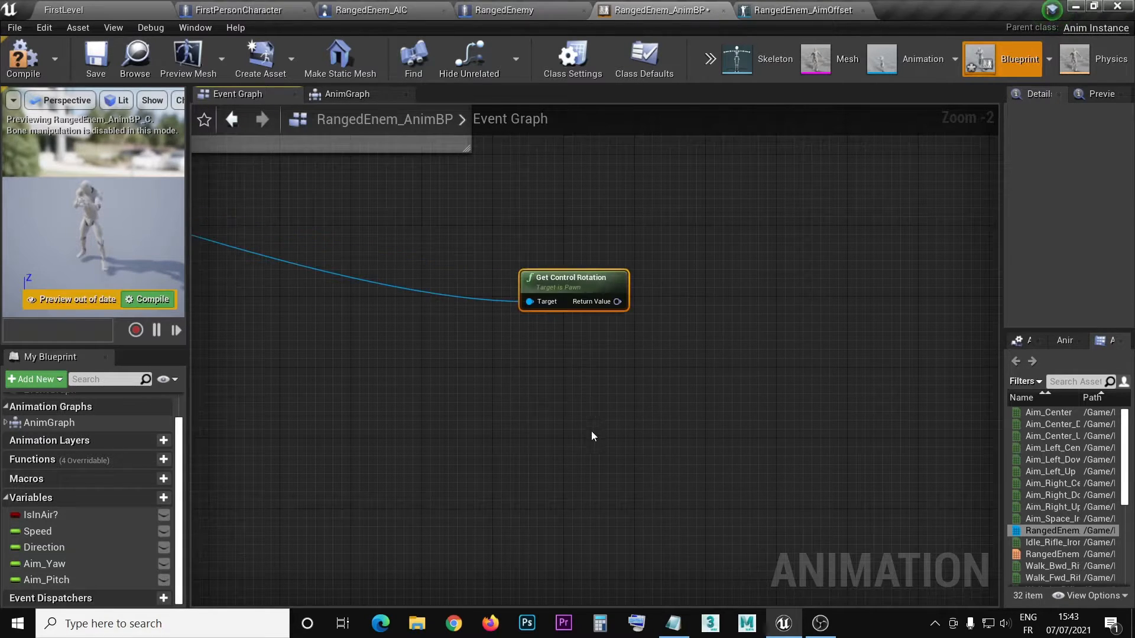
Step: Insert a reroute point on the pawn wire and branch it to a new GetActorRotation node placed below Get Control Rotation
{"action": "double_click", "coordinate": [458, 299]}
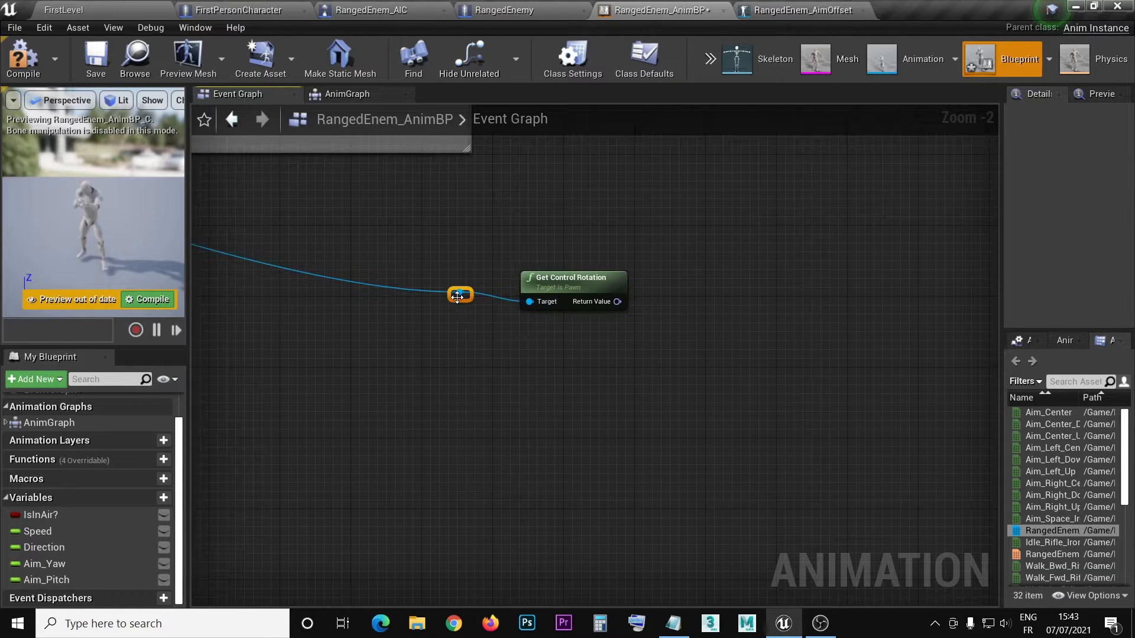
{"action": "left_click_drag", "start_coordinate": [459, 290], "coordinate": [538, 423]}
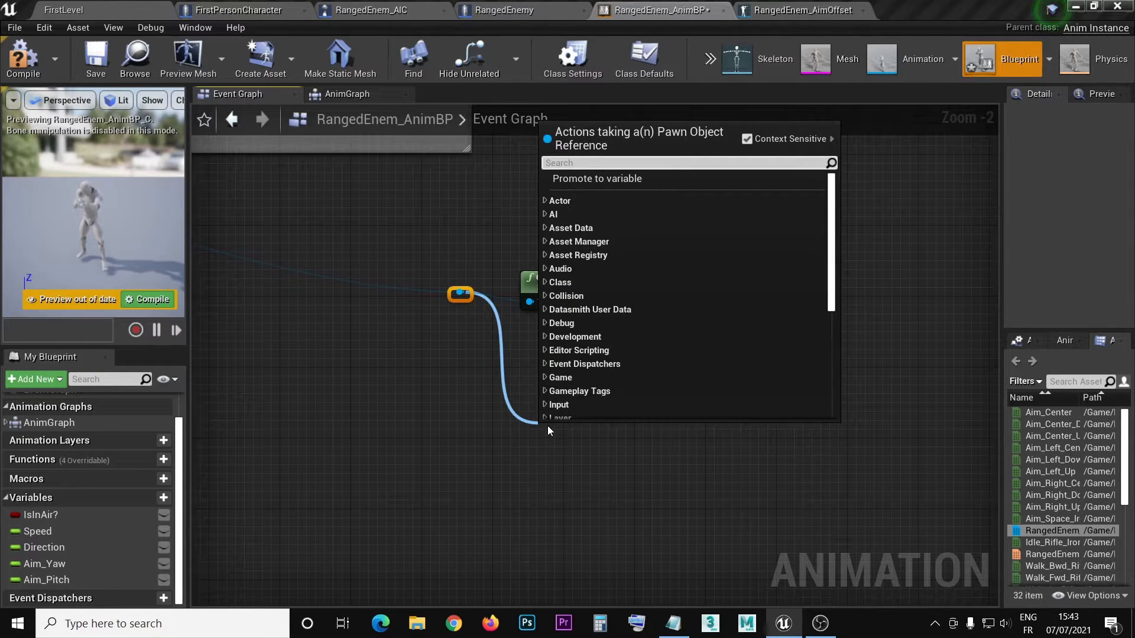
{"action": "type", "text": "getact"}
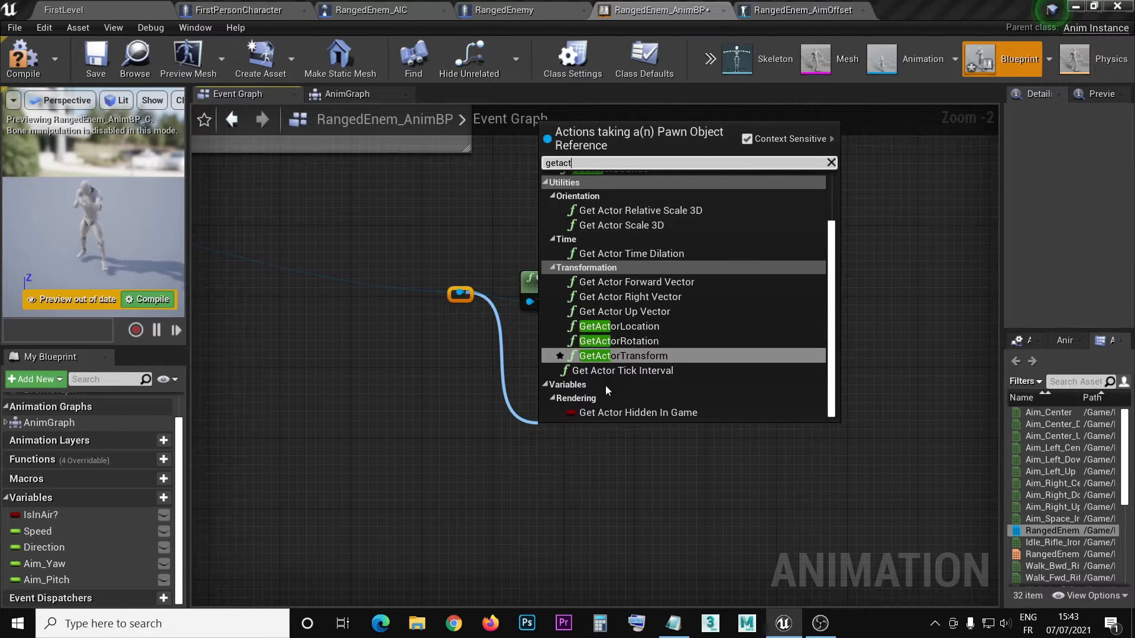
{"action": "left_click", "coordinate": [647, 342]}
{"action": "left_click_drag", "start_coordinate": [594, 429], "coordinate": [576, 385]}
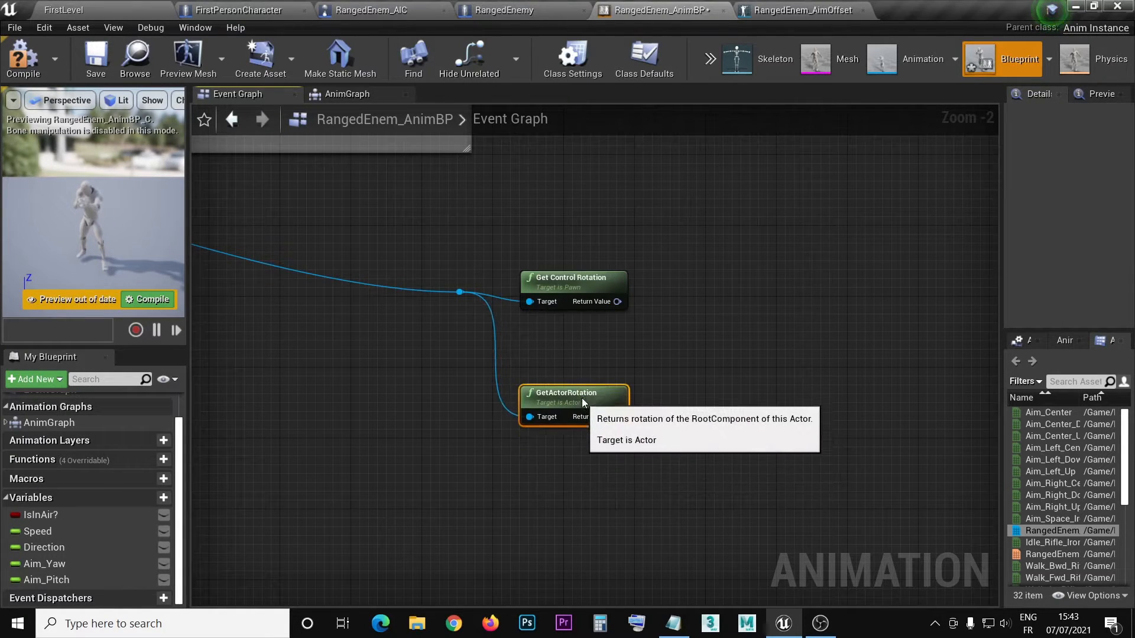
Step: Add a Delta (Rotator) node with Get Control Rotation connected to A and GetActorRotation connected to B
{"action": "scroll", "coordinate": [651, 326], "scroll_direction": "up", "scroll_amount": 2}
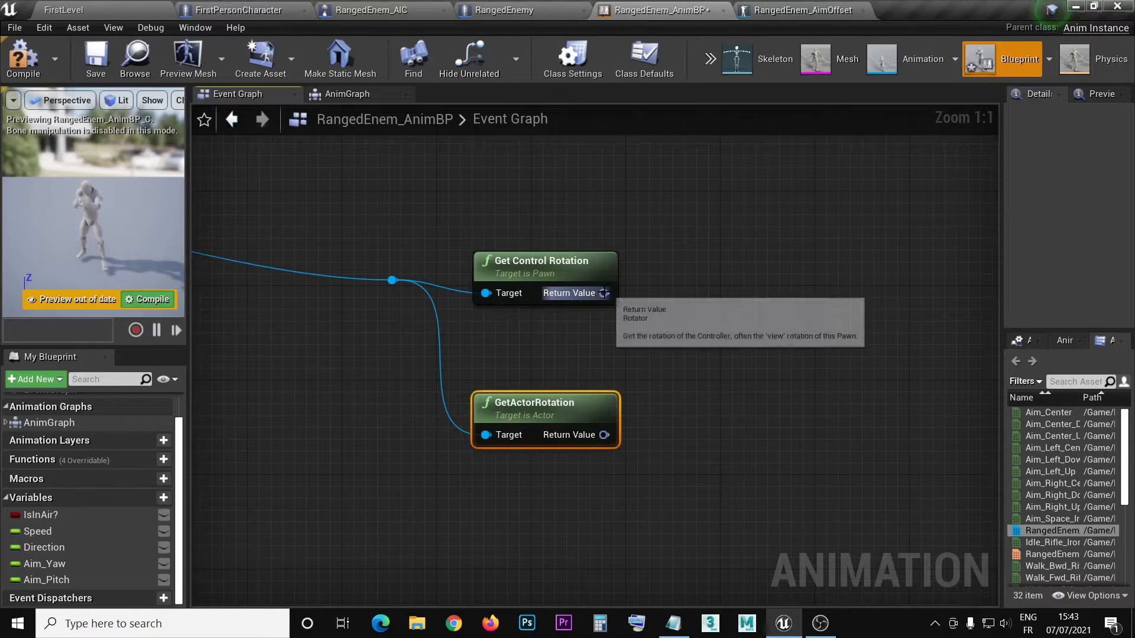
{"action": "left_click_drag", "start_coordinate": [604, 293], "coordinate": [691, 324]}
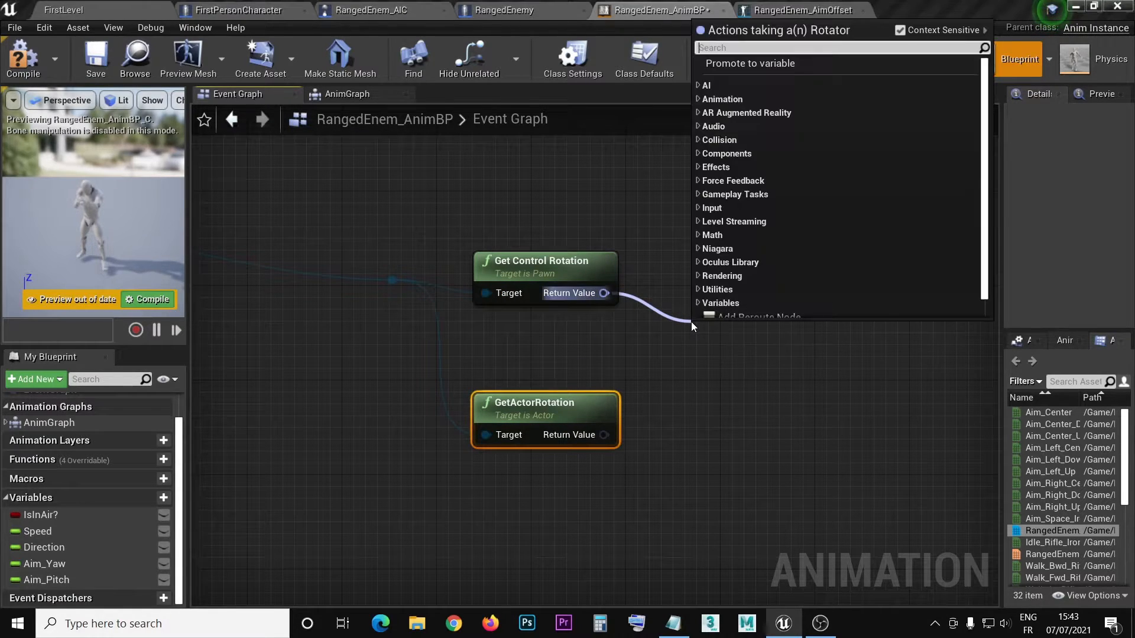
{"action": "type", "text": "del"}
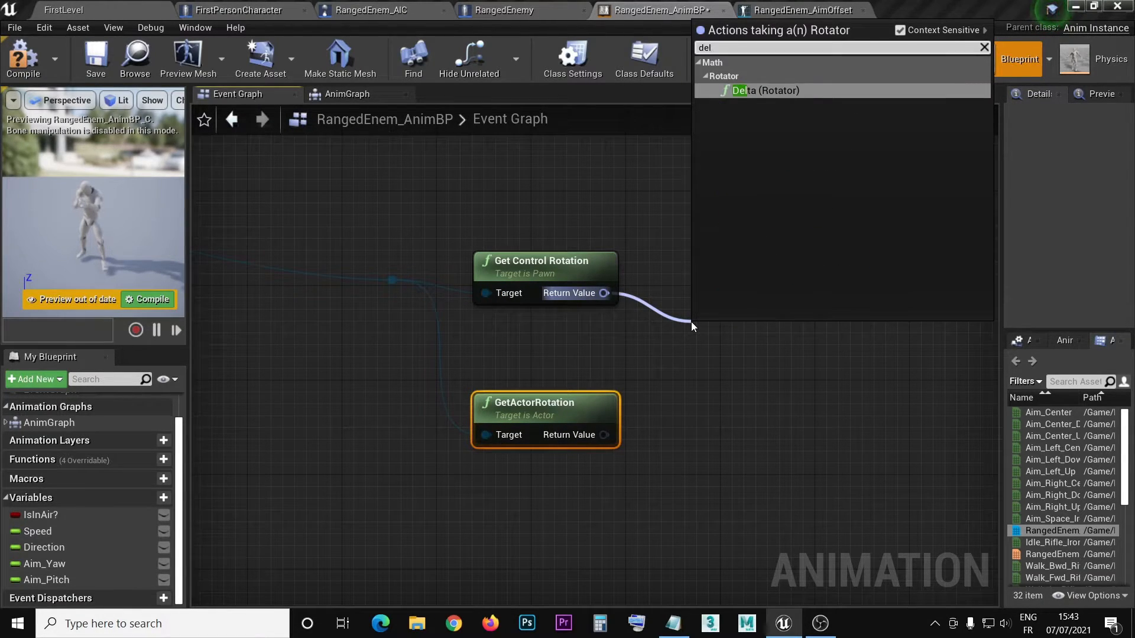
{"action": "left_click", "coordinate": [771, 91]}
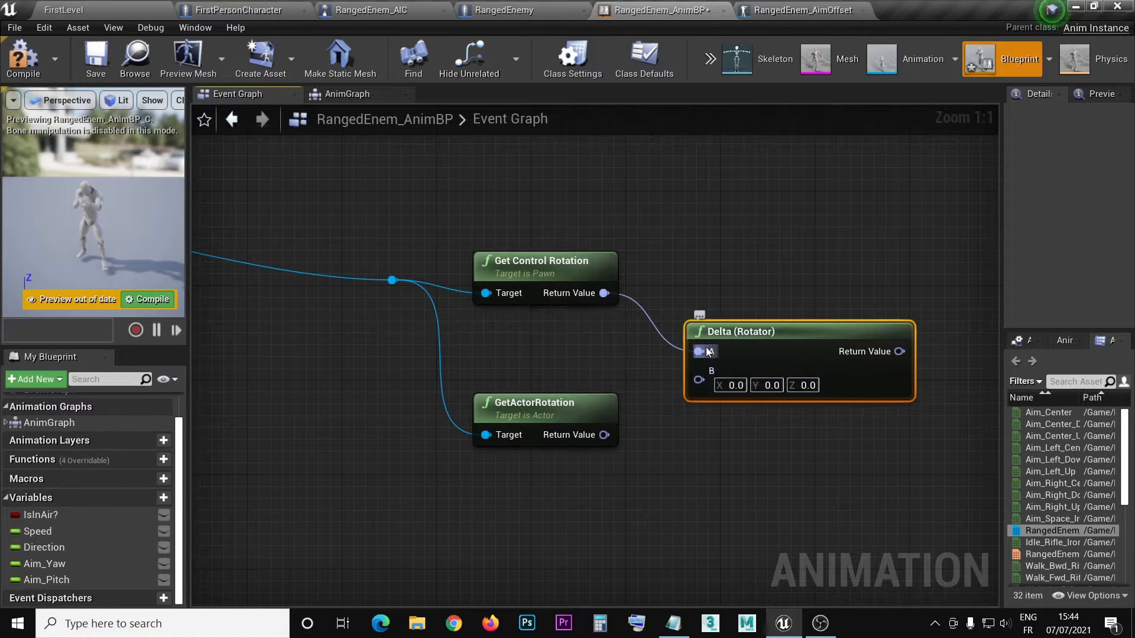
{"action": "left_click_drag", "start_coordinate": [699, 380], "coordinate": [605, 437]}
{"action": "right_click_drag", "start_coordinate": [877, 435], "coordinate": [723, 436]}
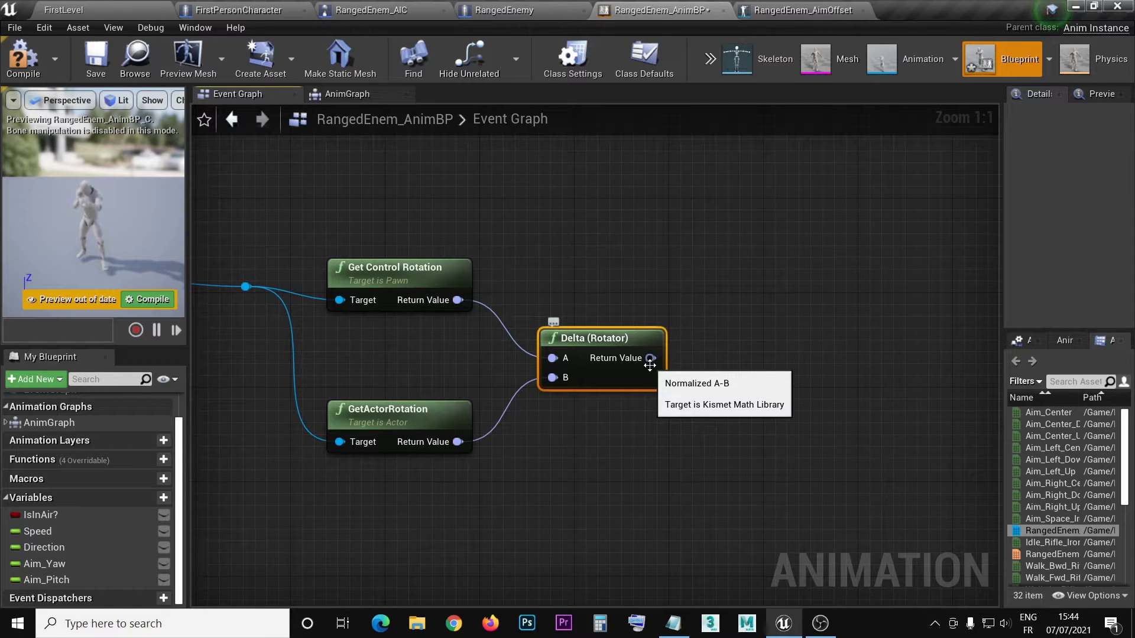
Step: Place getters for the Aim_Yaw and Aim_Pitch variables above the rotation nodes, with Aim Pitch close beneath Aim Yaw
{"action": "right_click_drag", "start_coordinate": [675, 289], "coordinate": [745, 417]}
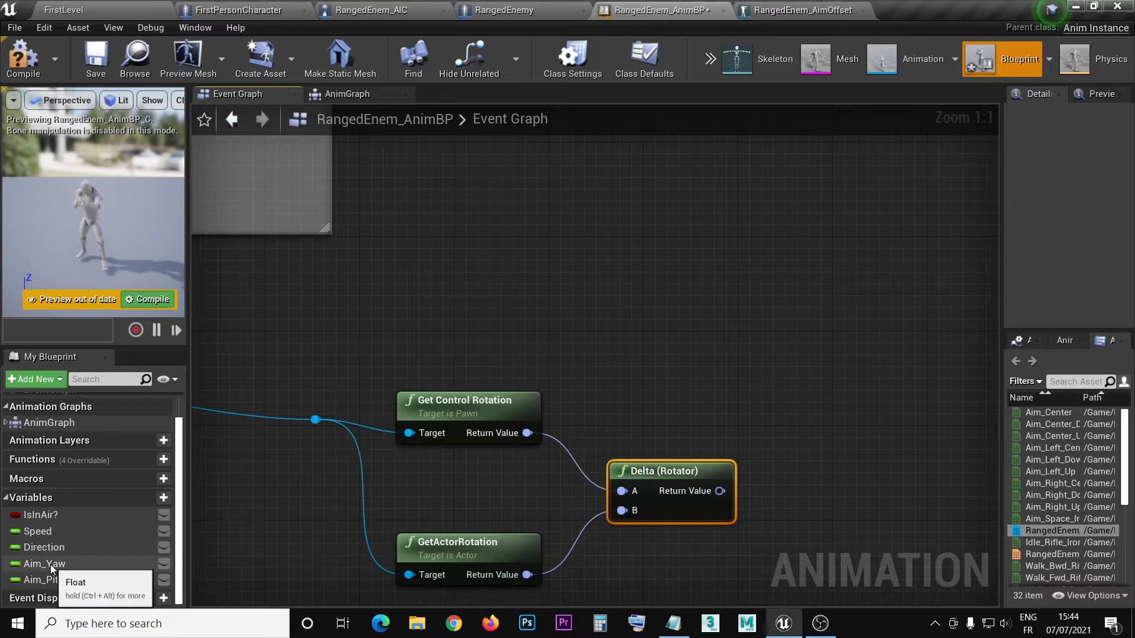
{"action": "left_click_drag", "start_coordinate": [51, 565], "coordinate": [520, 201], "text": "ctrl"}
{"action": "left_click_drag", "start_coordinate": [47, 586], "coordinate": [533, 271]}
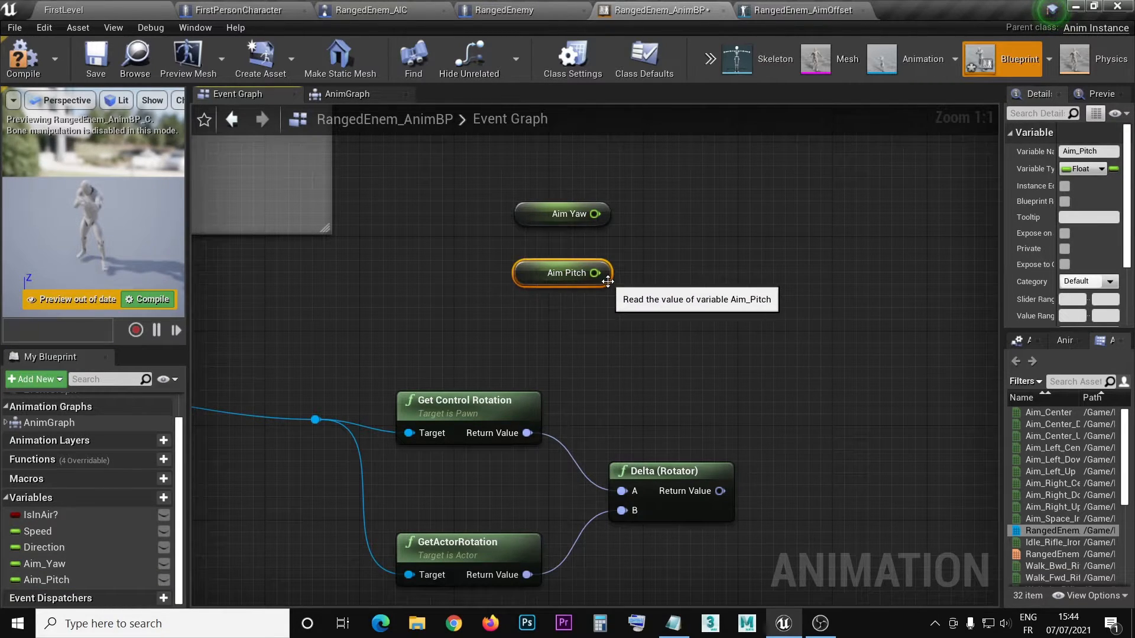
{"action": "left_click", "coordinate": [653, 290]}
{"action": "right_click_drag", "start_coordinate": [655, 292], "coordinate": [604, 273]}
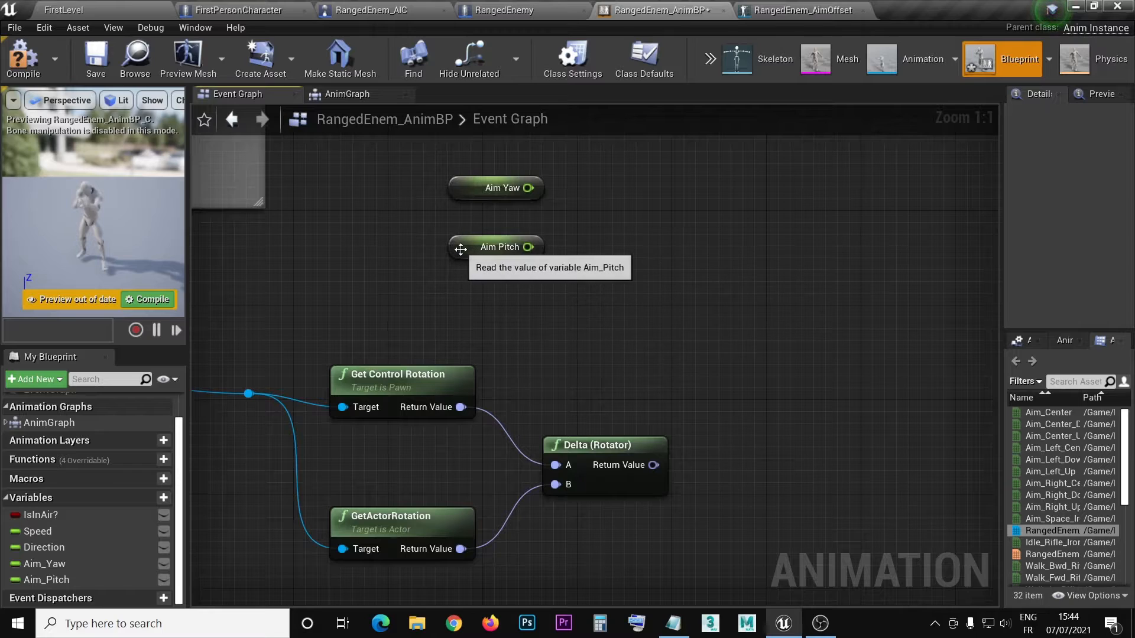
{"action": "mouse_move", "coordinate": [460, 248]}
{"action": "left_mouse_down"}
{"action": "mouse_move", "coordinate": [460, 260]}
{"action": "mouse_move", "coordinate": [461, 234]}
{"action": "left_mouse_up"}
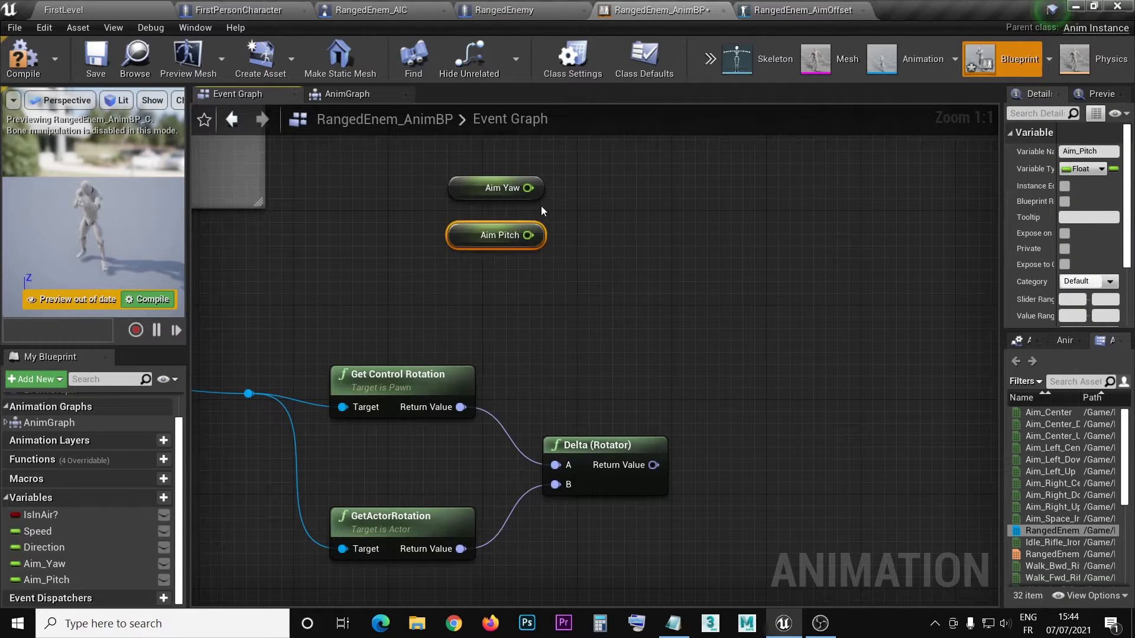
Step: Add a Make Rotator node with Aim Pitch connected to Y (Pitch) and Aim Yaw to Z (Yaw), leaving X (Roll) unconnected
{"action": "left_click_drag", "start_coordinate": [529, 235], "coordinate": [655, 225]}
{"action": "type", "text": "make"}
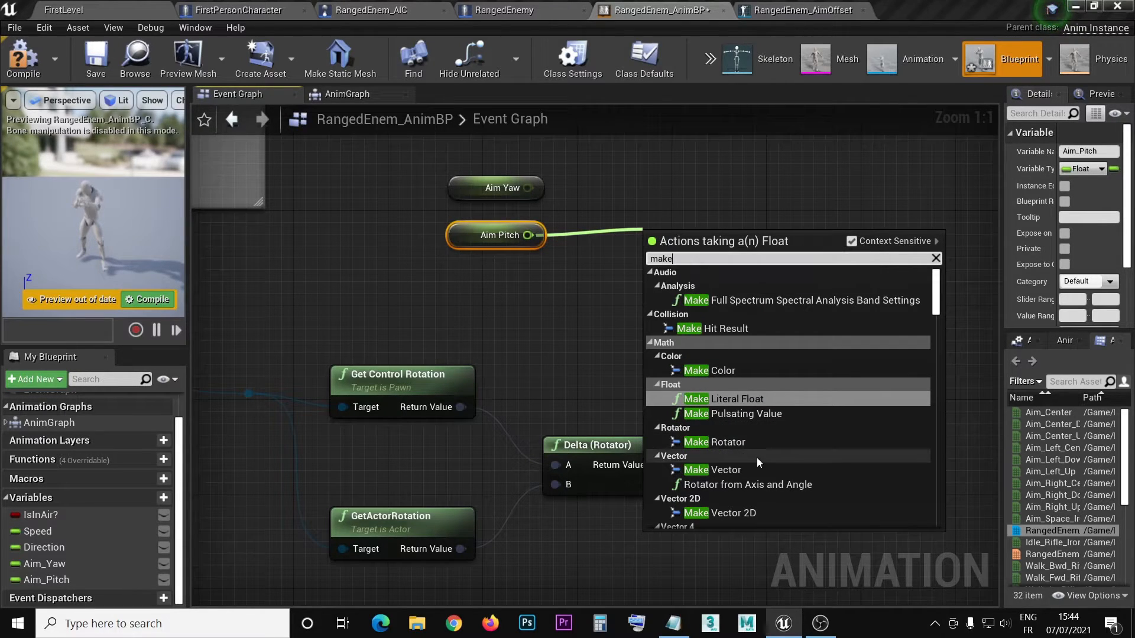
{"action": "left_click", "coordinate": [751, 441]}
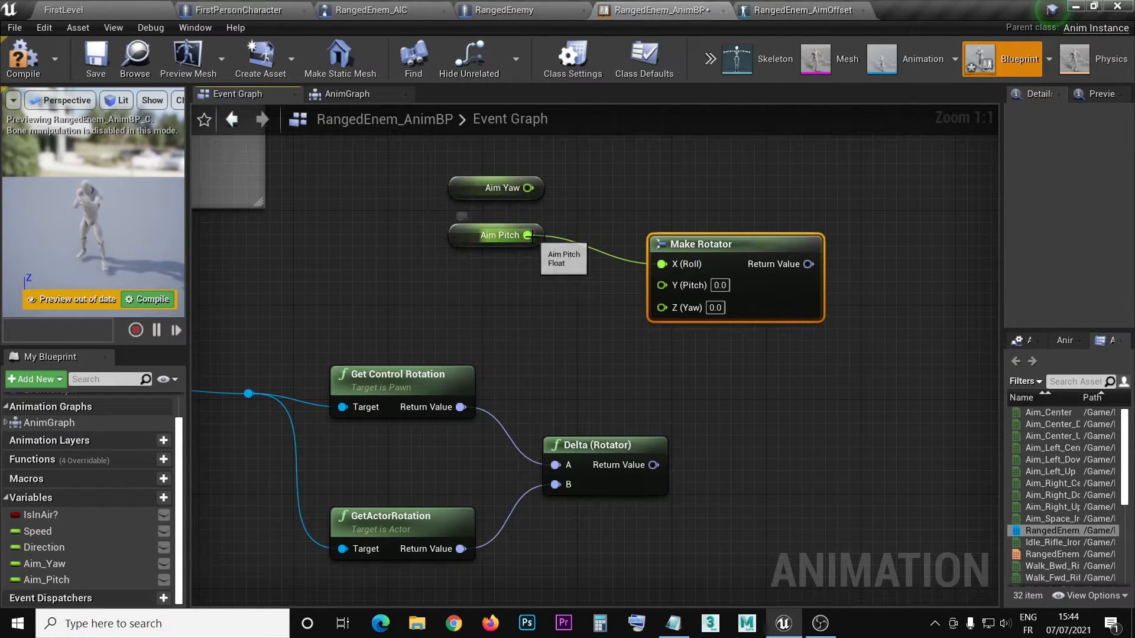
{"action": "left_click_drag", "start_coordinate": [529, 235], "coordinate": [666, 289]}
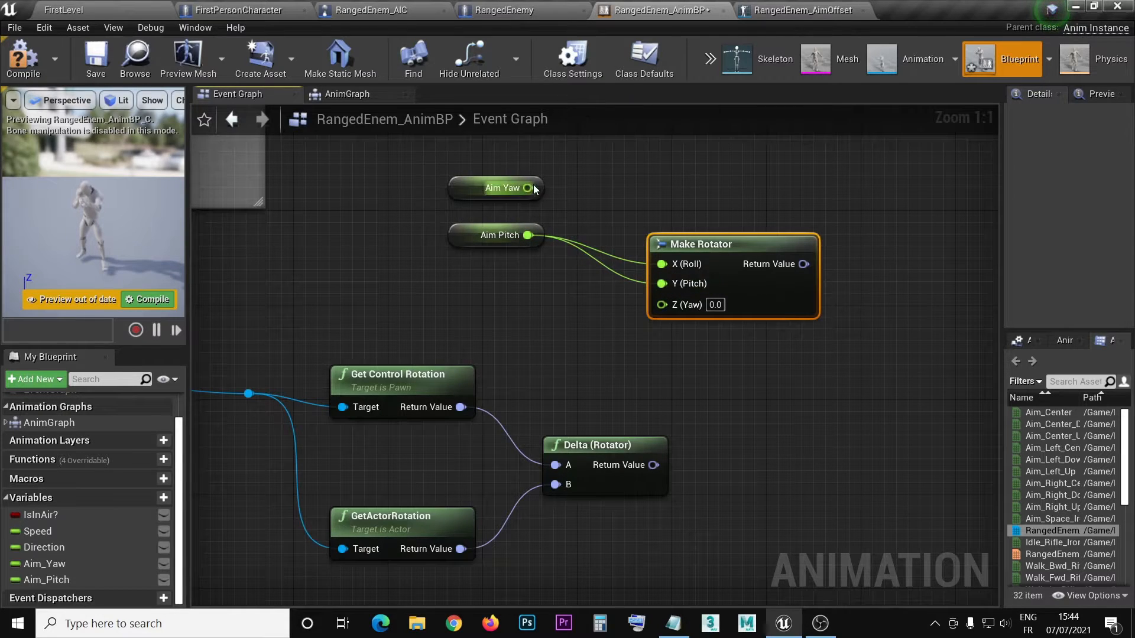
{"action": "left_click_drag", "start_coordinate": [526, 188], "coordinate": [662, 304]}
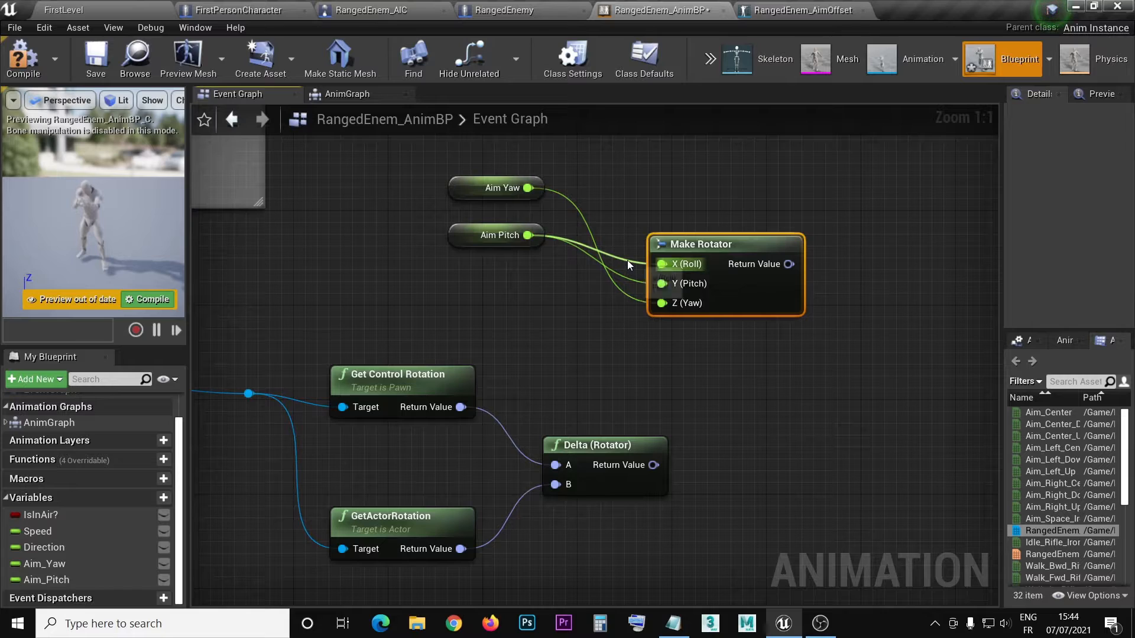
{"action": "left_click", "coordinate": [662, 265], "text": "alt"}
Step: Place the Aim Yaw getter beneath Aim Pitch and shift both getters and Make Rotator together farther above the rotation nodes
{"action": "left_click_drag", "start_coordinate": [467, 186], "coordinate": [466, 280]}
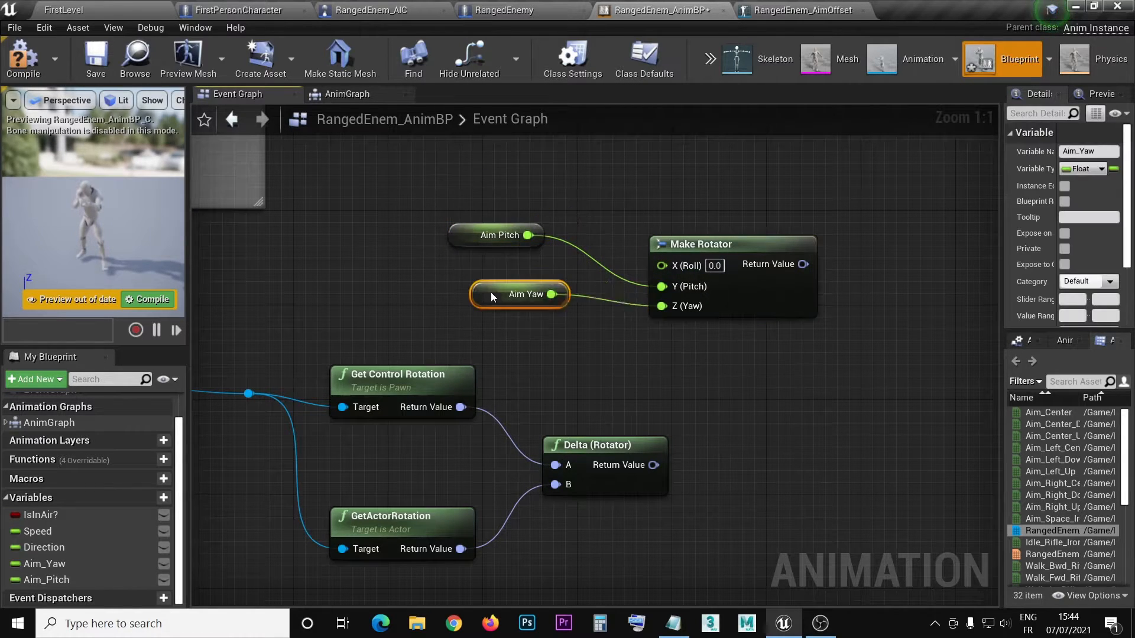
{"action": "left_click_drag", "start_coordinate": [415, 200], "coordinate": [702, 328]}
{"action": "left_click_drag", "start_coordinate": [701, 244], "coordinate": [653, 198]}
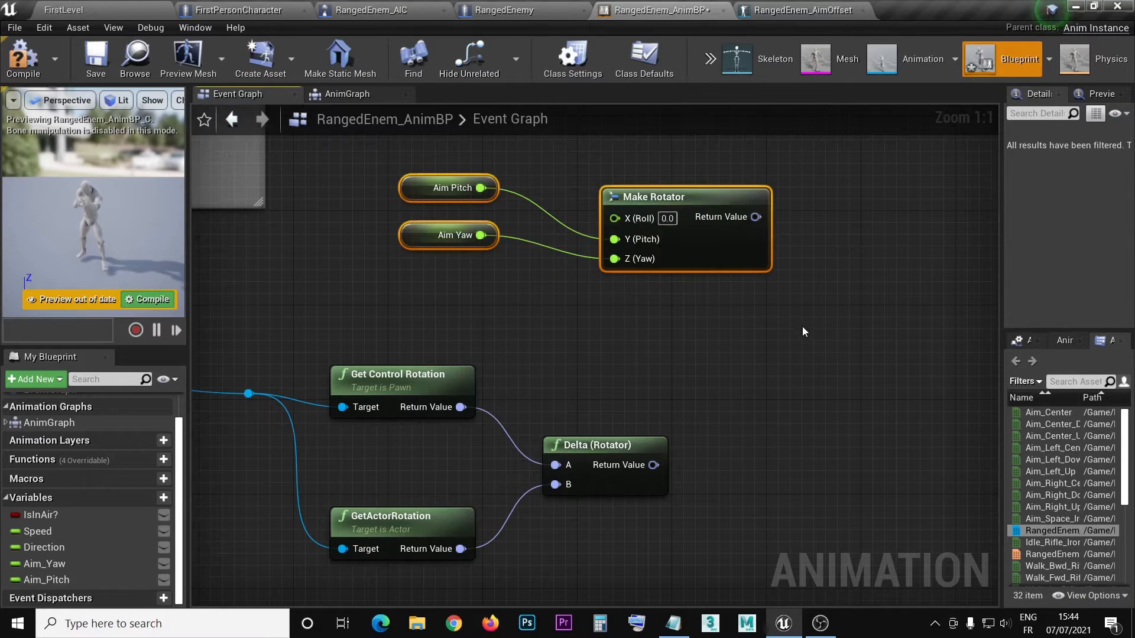
Step: Add an RInterp To node with Make Rotator's Return Value as its Current input, placed between the two node rows
{"action": "right_click_drag", "start_coordinate": [804, 327], "coordinate": [691, 322]}
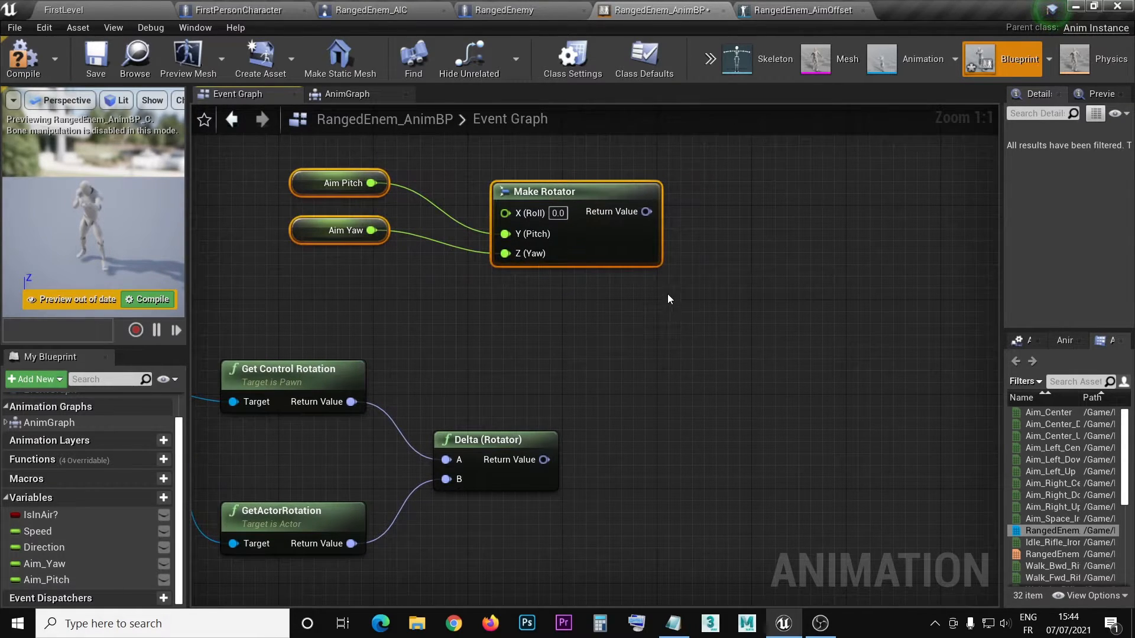
{"action": "left_click_drag", "start_coordinate": [646, 211], "coordinate": [718, 297]}
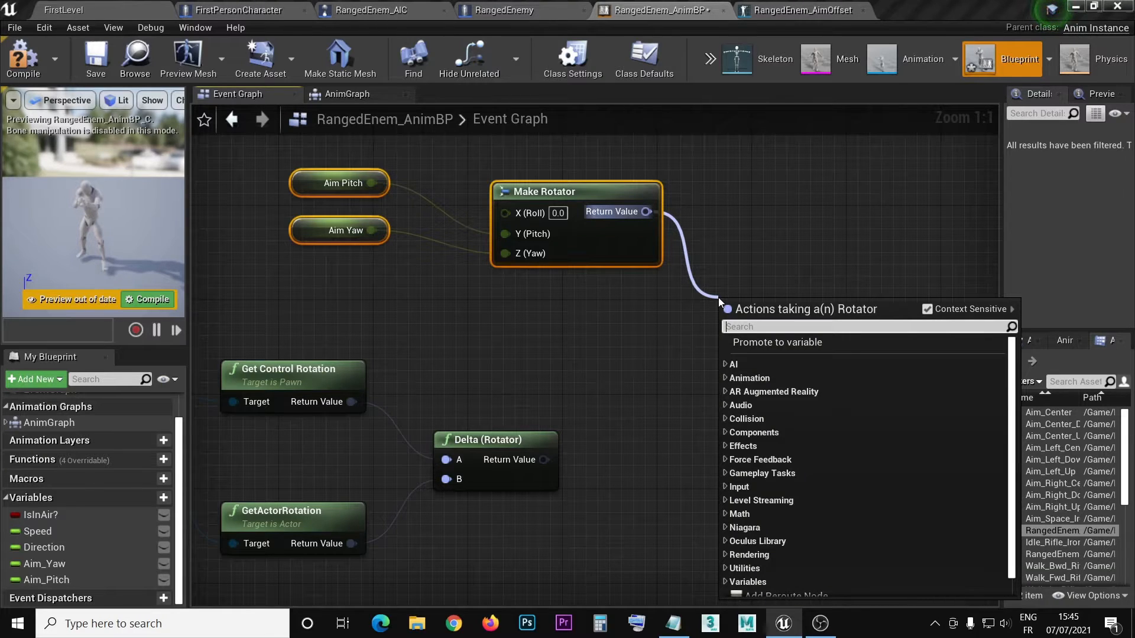
{"action": "type", "text": "in"}
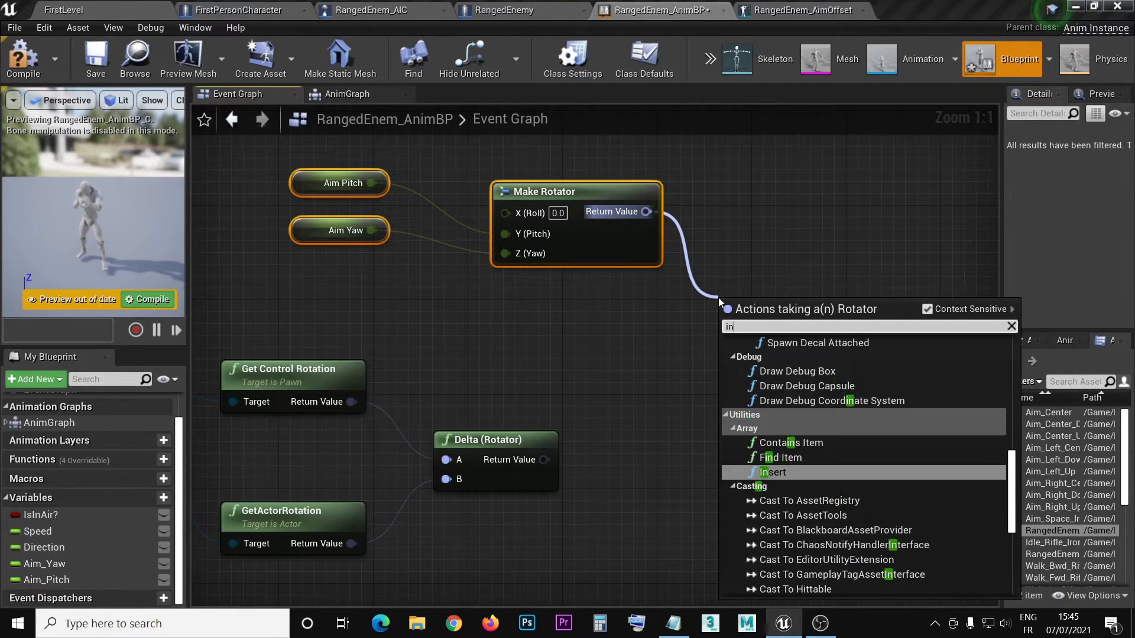
{"action": "key", "text": "BackSpace"}
{"action": "key", "text": "BackSpace"}
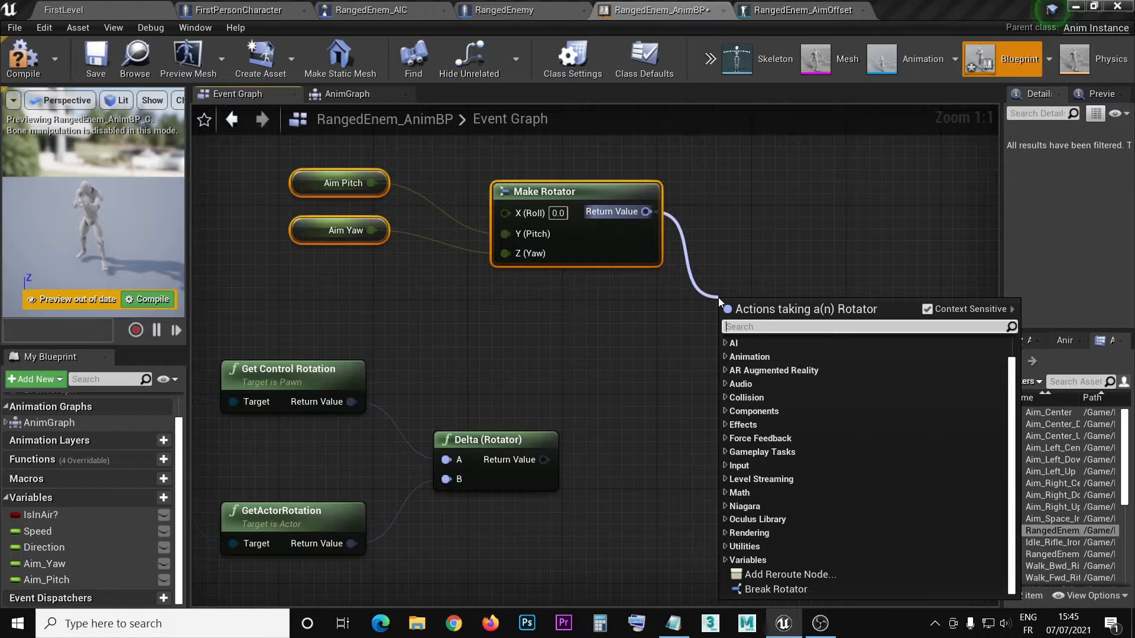
{"action": "type", "text": "rin"}
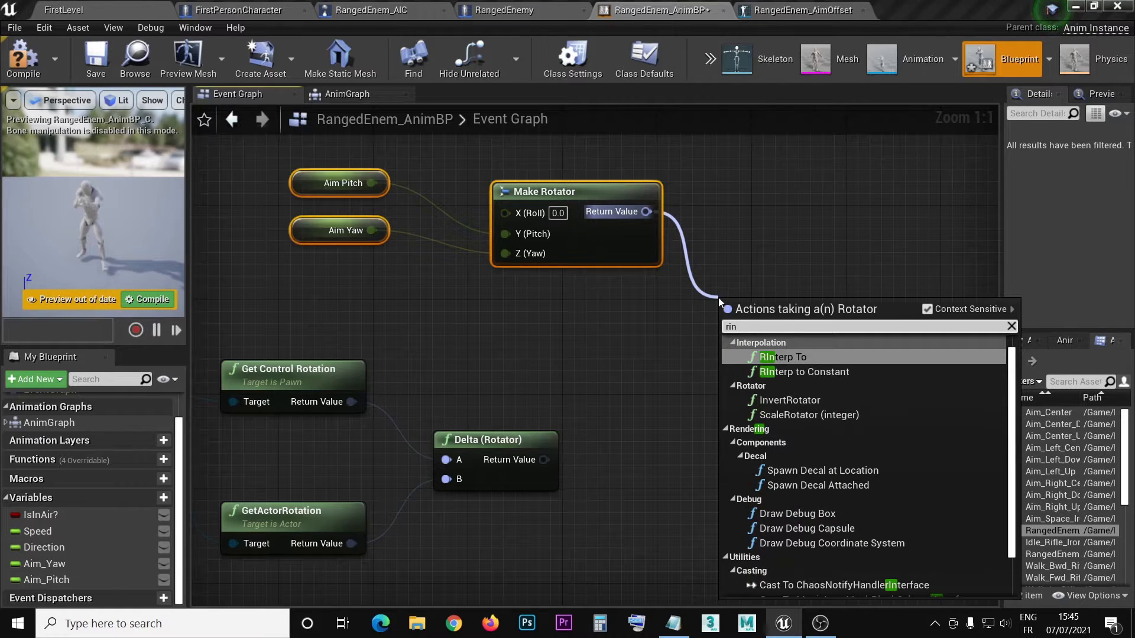
{"action": "left_click", "coordinate": [825, 357]}
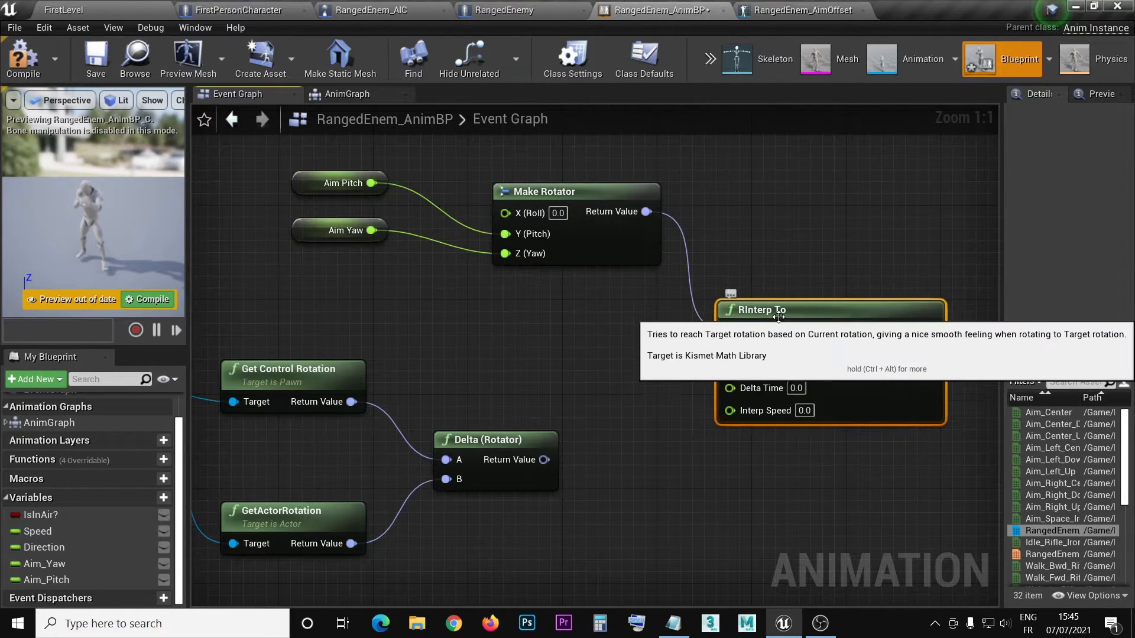
{"action": "left_click_drag", "start_coordinate": [778, 317], "coordinate": [755, 305]}
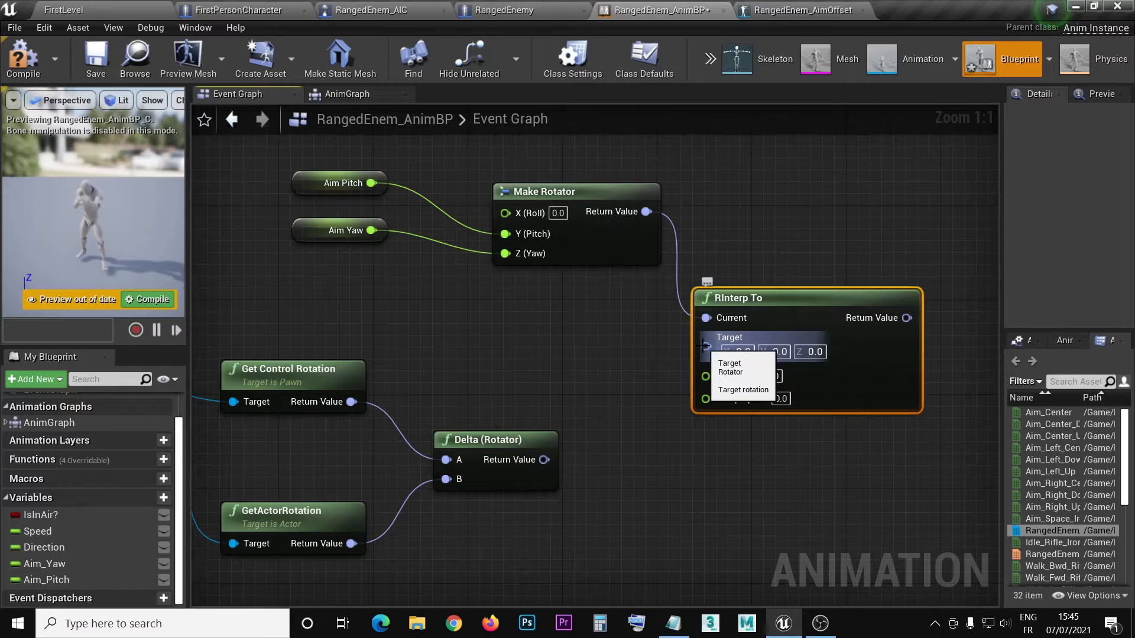
Step: Connect Delta (Rotator)'s Return Value to RInterp To's Target and space RInterp To slightly farther from its source nodes
{"action": "right_click_drag", "start_coordinate": [610, 470], "coordinate": [616, 474]}
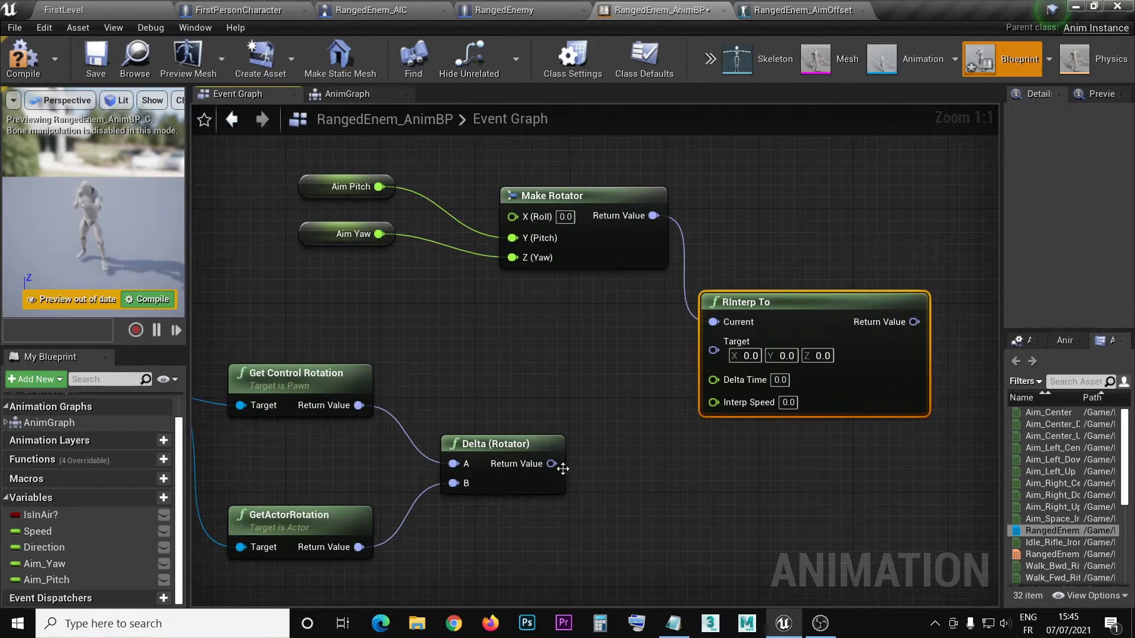
{"action": "left_click_drag", "start_coordinate": [552, 463], "coordinate": [711, 352]}
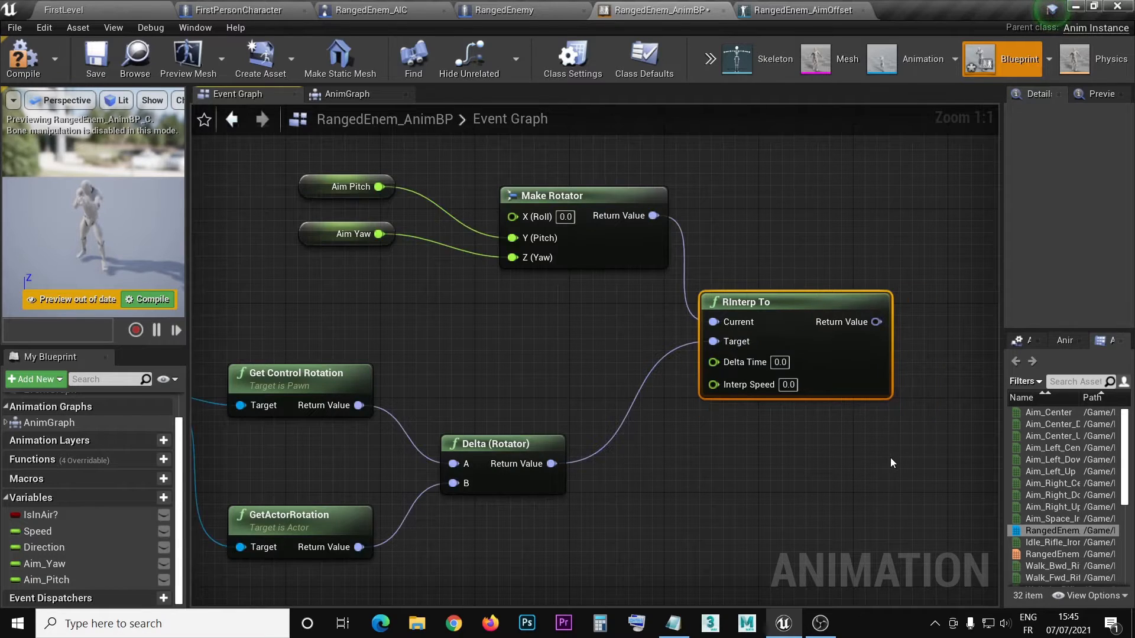
{"action": "right_click_drag", "start_coordinate": [892, 461], "coordinate": [747, 471]}
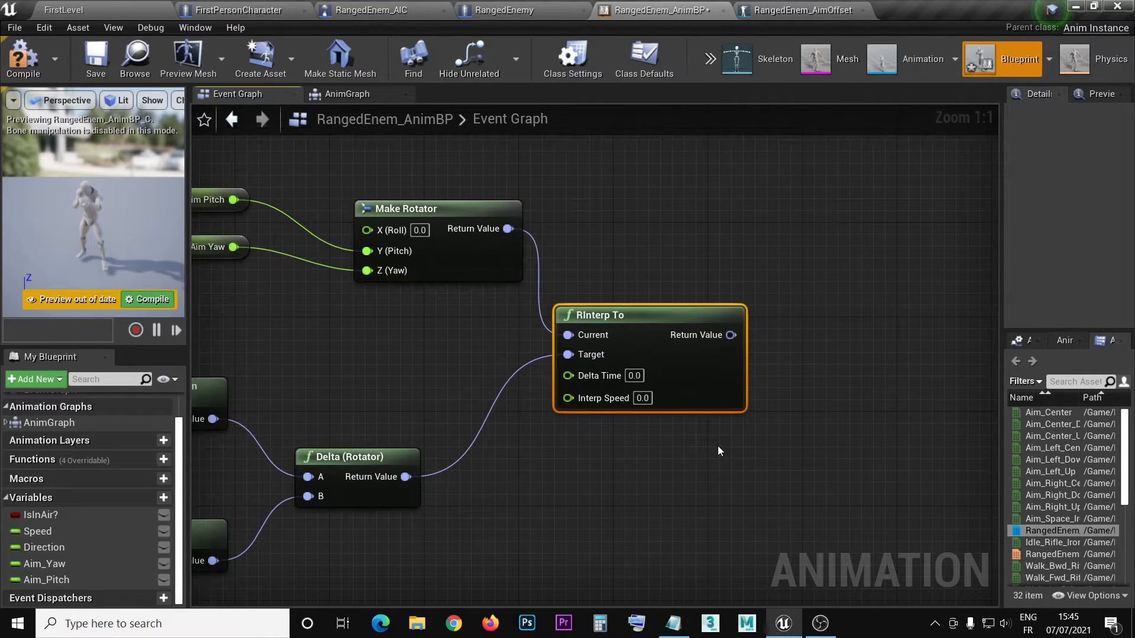
{"action": "left_click_drag", "start_coordinate": [643, 328], "coordinate": [679, 332]}
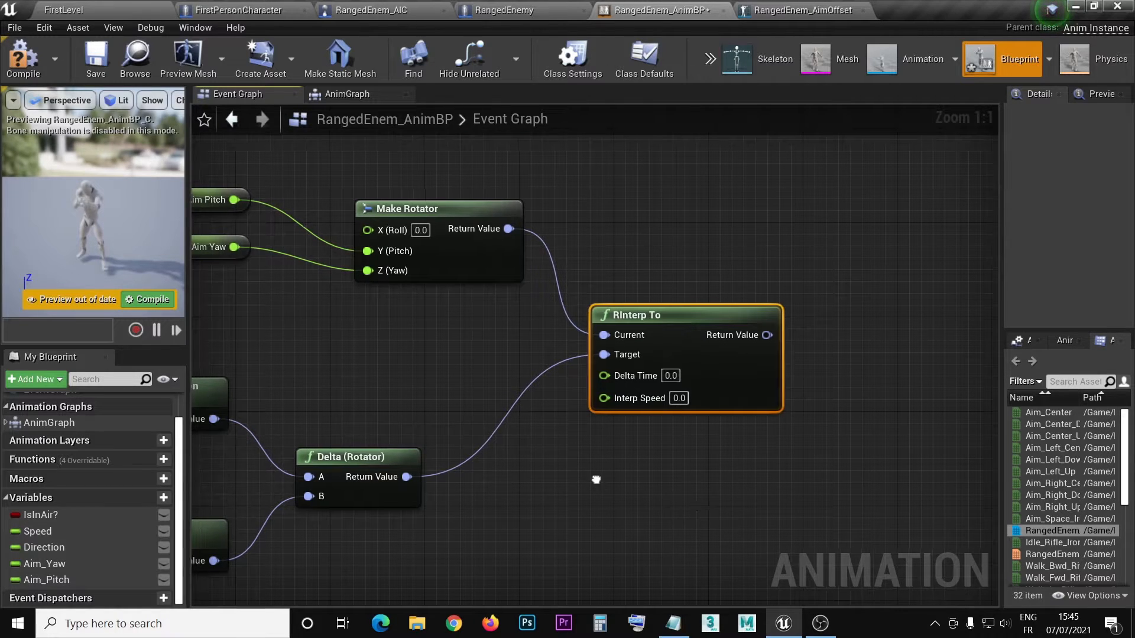
Step: Connect Delta Time X from Event Blueprint Update Animation to the Delta Time input of RInterp To
{"action": "right_click_drag", "start_coordinate": [595, 477], "coordinate": [768, 474]}
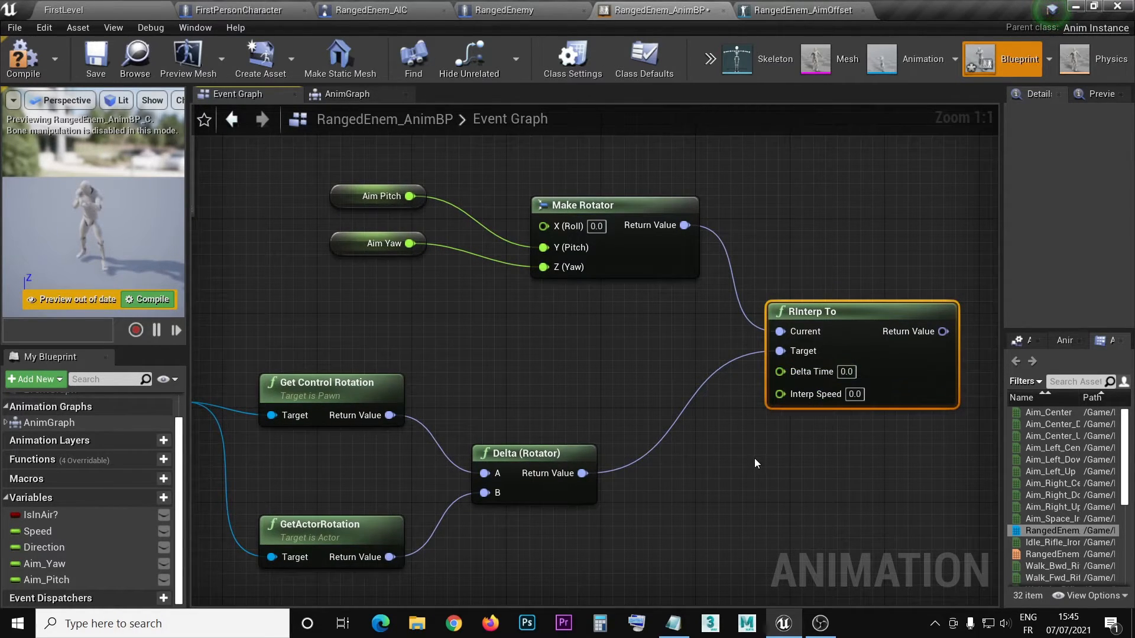
{"action": "scroll", "coordinate": [754, 459], "scroll_direction": "down", "scroll_amount": 10}
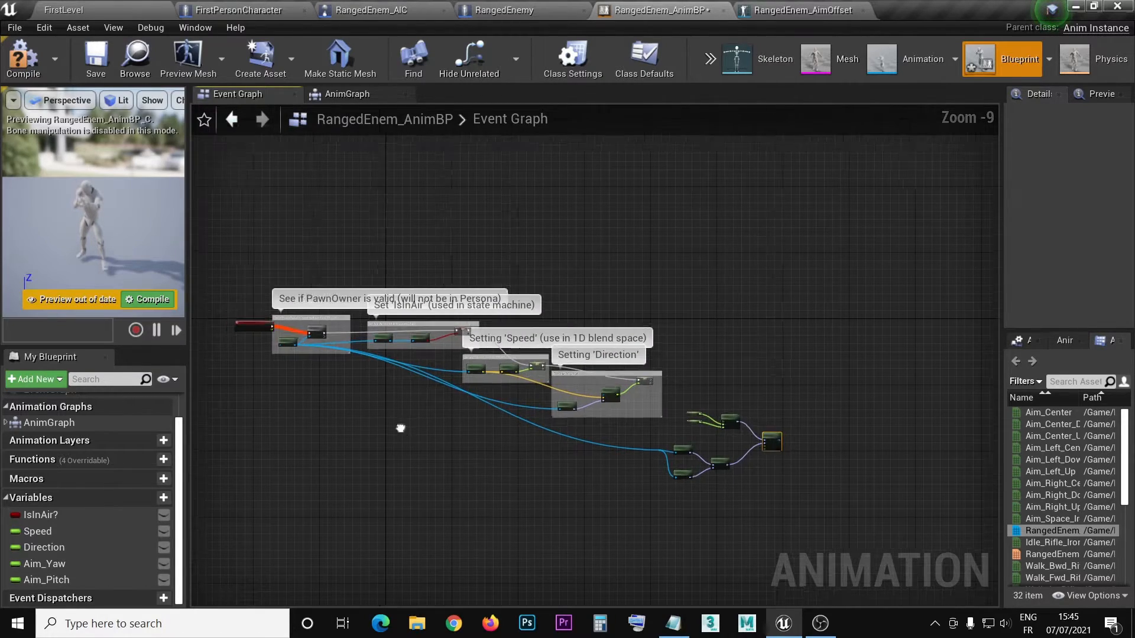
{"action": "right_click_drag", "start_coordinate": [400, 428], "coordinate": [626, 482]}
{"action": "scroll", "coordinate": [461, 375], "scroll_direction": "up", "scroll_amount": 3}
{"action": "scroll", "coordinate": [458, 371], "scroll_direction": "up", "scroll_amount": 7}
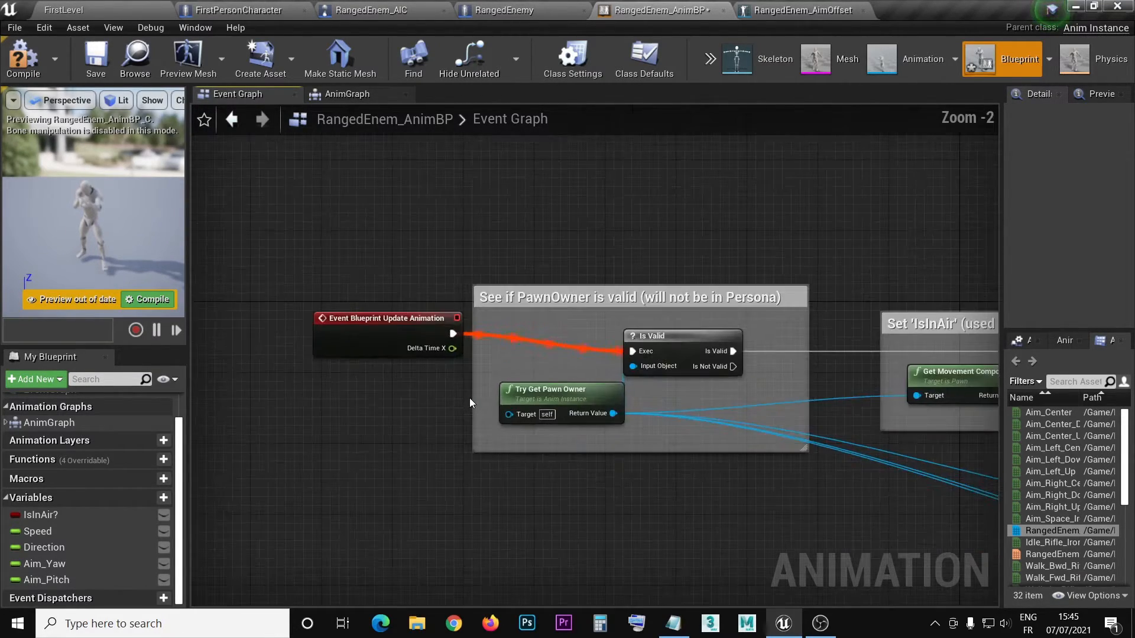
{"action": "left_click_drag", "start_coordinate": [449, 331], "coordinate": [873, 438]}
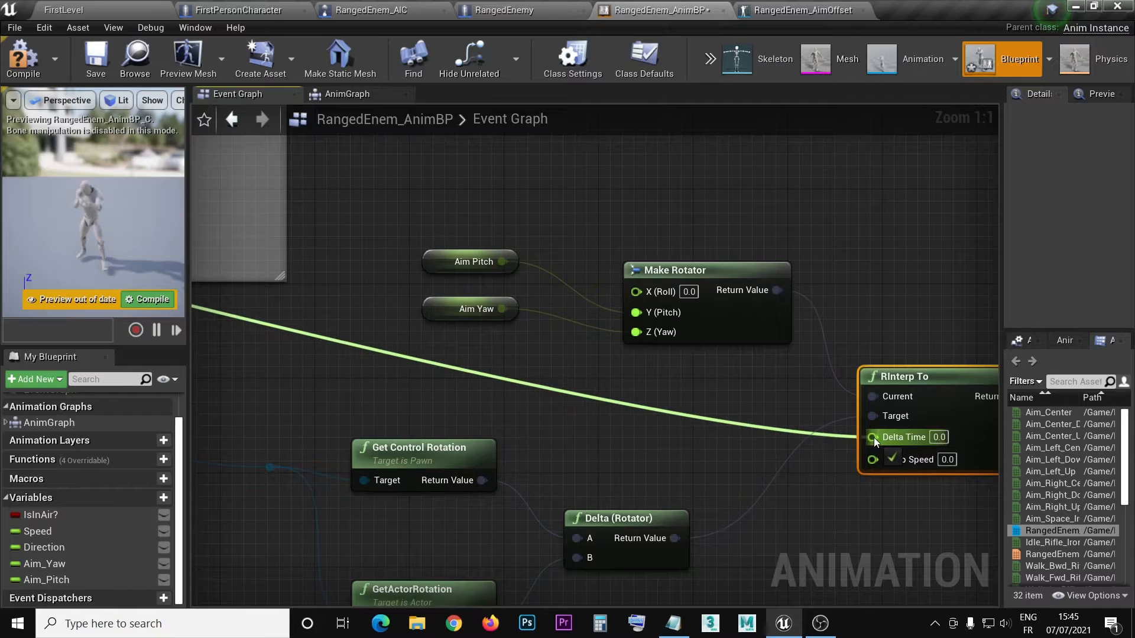
Step: Insert a reroute point on the Delta Time wire and raise it well above the Setting 'Direction' comment
{"action": "scroll", "coordinate": [497, 436], "scroll_direction": "down", "scroll_amount": 2}
{"action": "scroll", "coordinate": [498, 434], "scroll_direction": "down", "scroll_amount": 3}
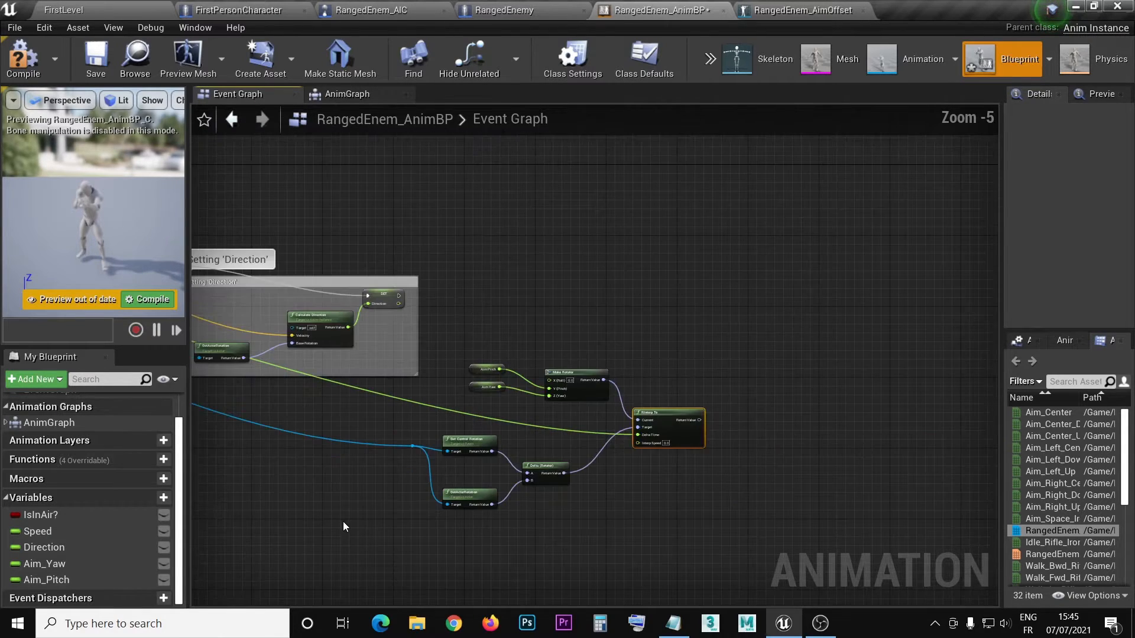
{"action": "right_click_drag", "start_coordinate": [344, 524], "coordinate": [634, 489]}
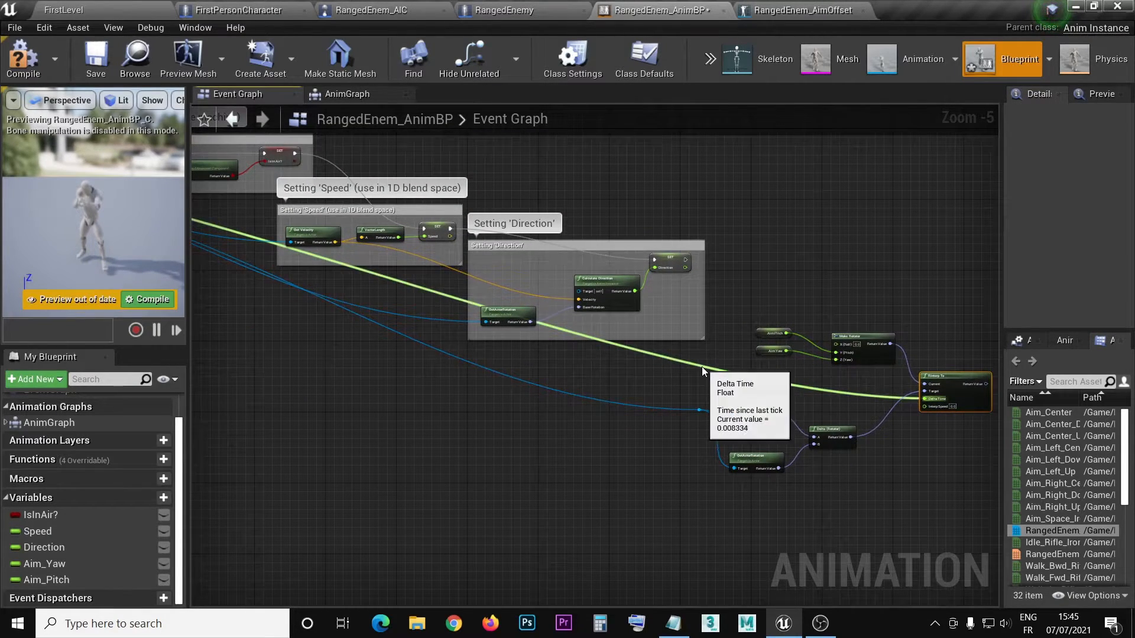
{"action": "double_click", "coordinate": [701, 369]}
{"action": "left_click_drag", "start_coordinate": [702, 368], "coordinate": [729, 130]}
{"action": "right_click_drag", "start_coordinate": [706, 189], "coordinate": [887, 364]}
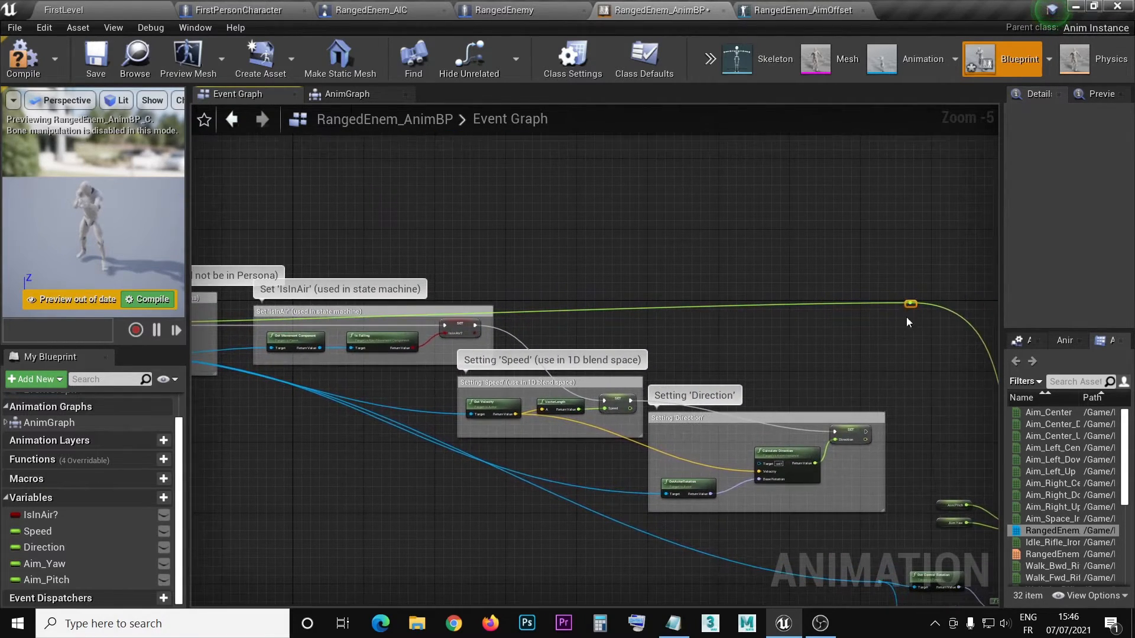
{"action": "left_click_drag", "start_coordinate": [909, 304], "coordinate": [911, 246]}
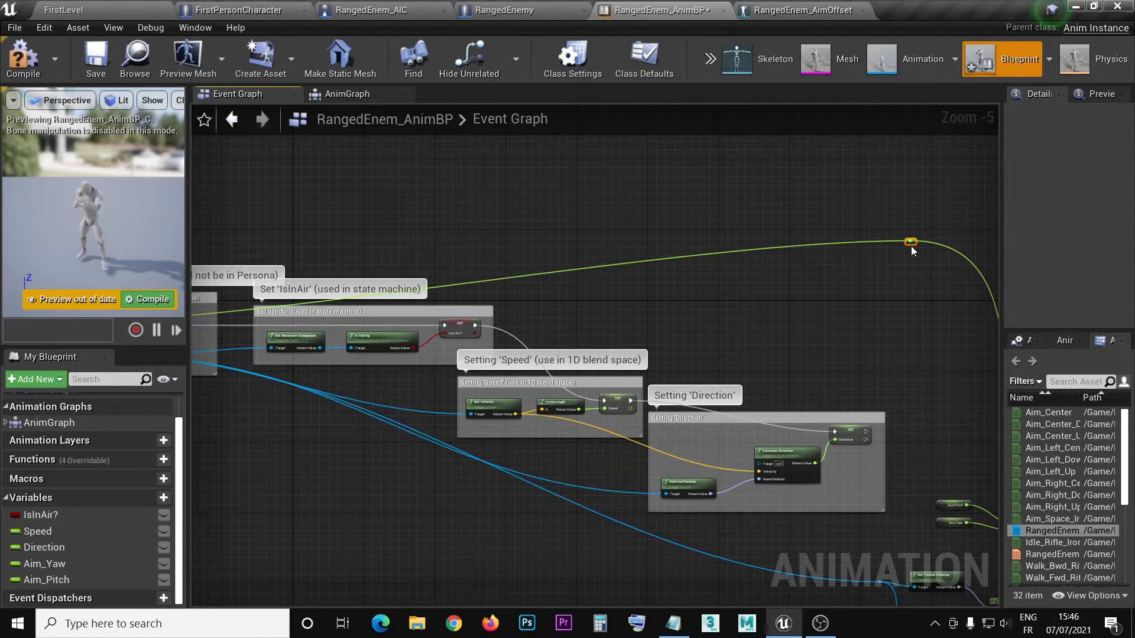
{"action": "right_click_drag", "start_coordinate": [936, 502], "coordinate": [741, 460]}
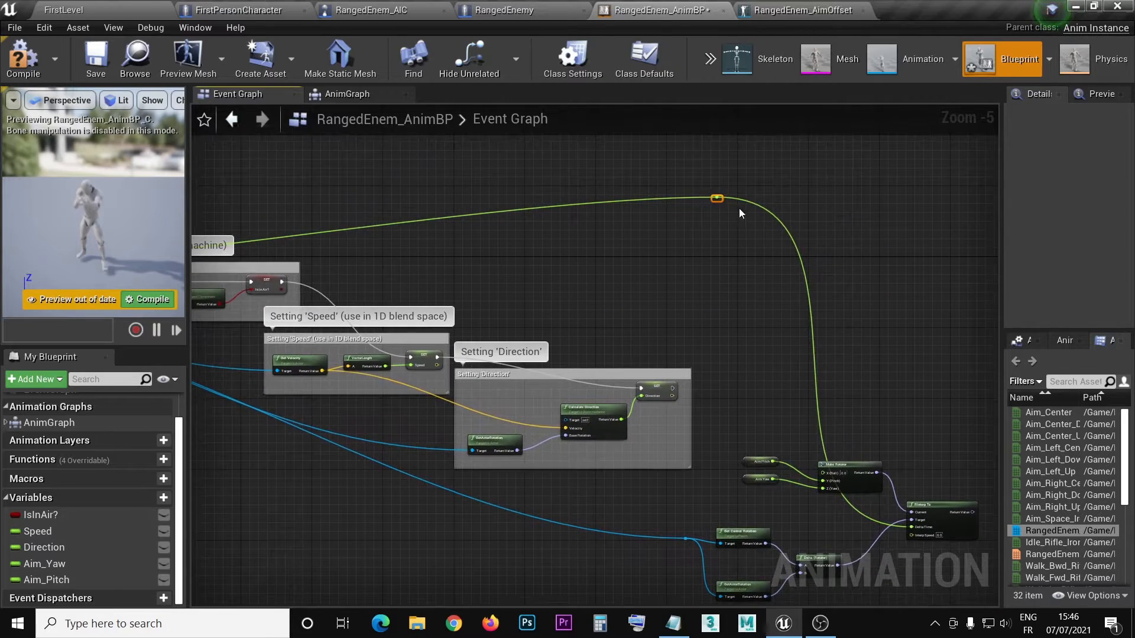
{"action": "left_click_drag", "start_coordinate": [717, 198], "coordinate": [700, 232]}
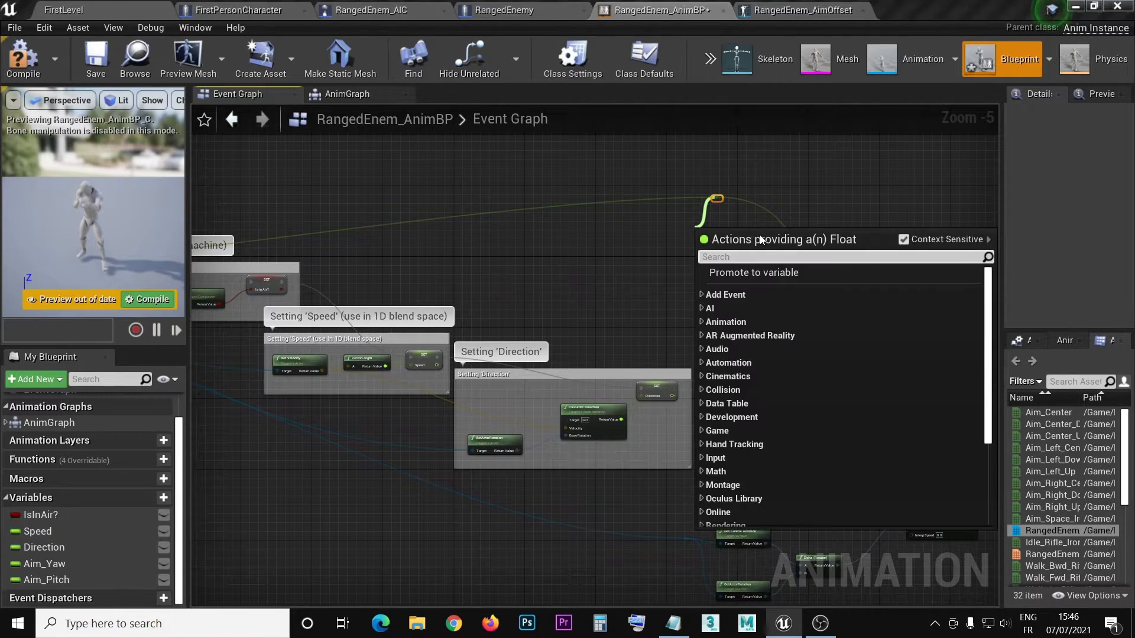
{"action": "left_click", "coordinate": [768, 201]}
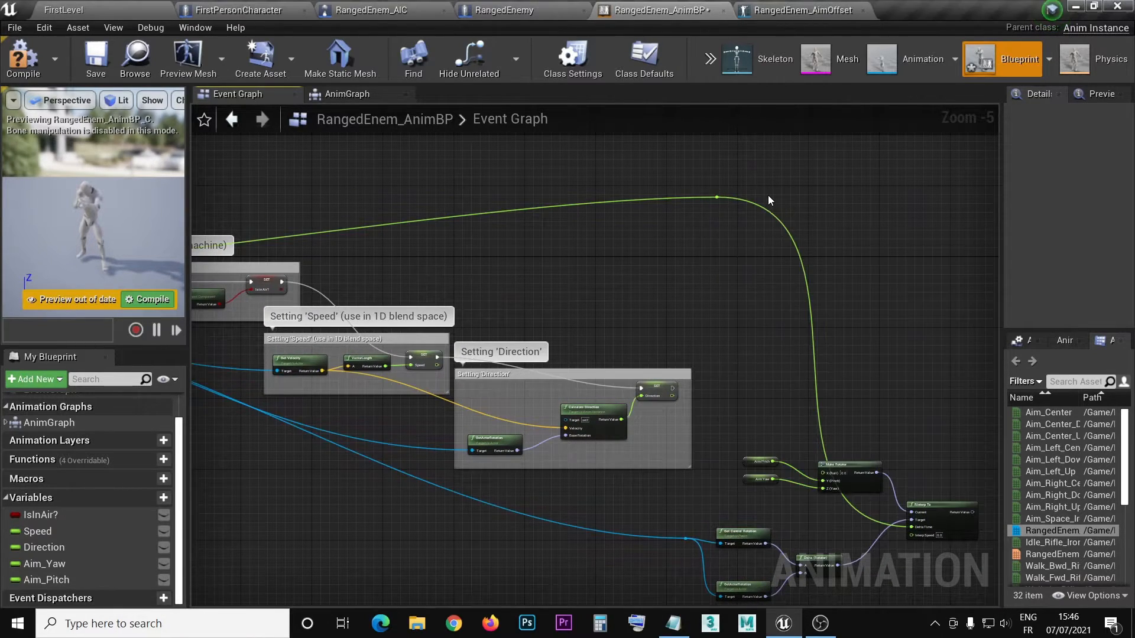
Step: Add a second reroute point on the Delta Time wire between the aim getters and Delta (Rotator), and shift the upper one back toward the event
{"action": "double_click", "coordinate": [853, 505]}
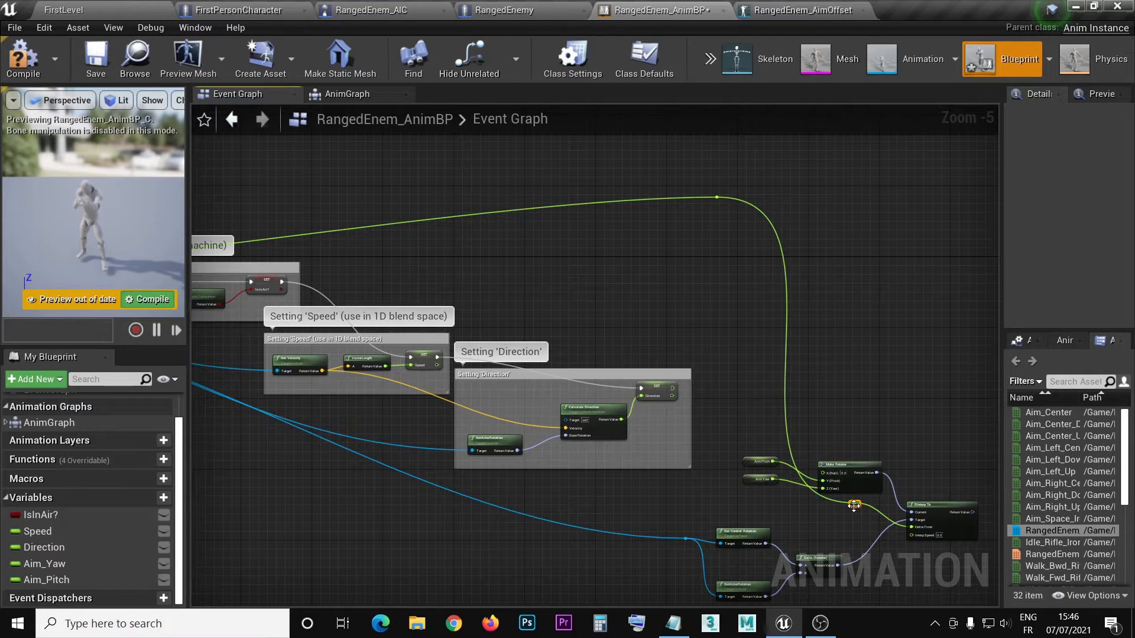
{"action": "left_click_drag", "start_coordinate": [854, 505], "coordinate": [788, 534]}
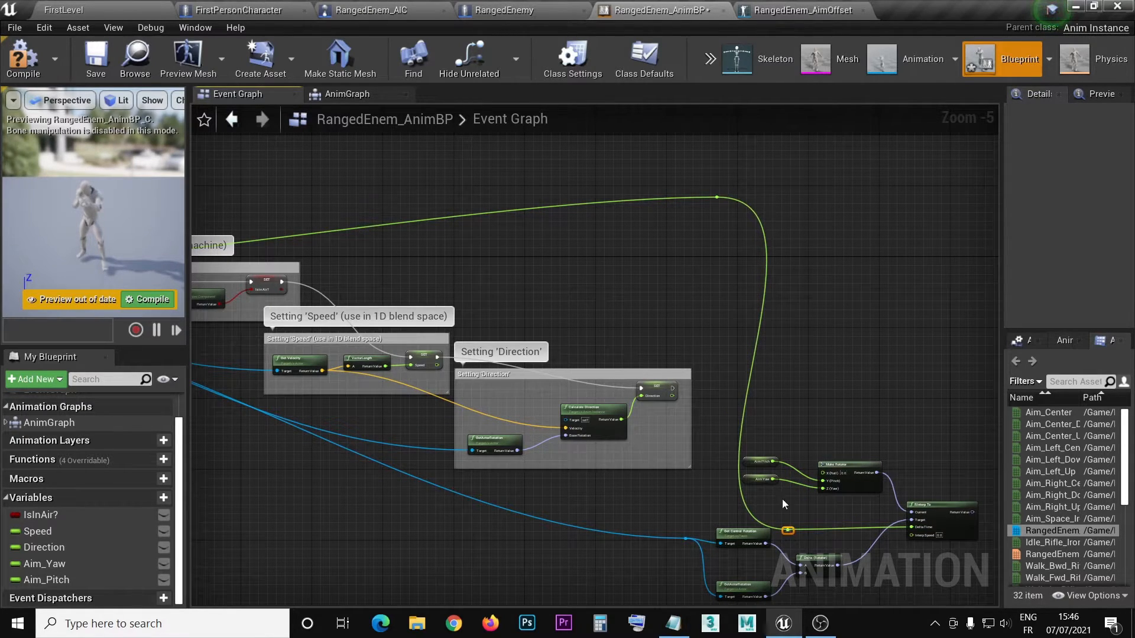
{"action": "left_click_drag", "start_coordinate": [717, 198], "coordinate": [647, 196]}
Step: Insert another reroute point on the Delta Time wire above the PawnOwner validity comment, level with the upper reroute point
{"action": "right_click_drag", "start_coordinate": [234, 483], "coordinate": [773, 553]}
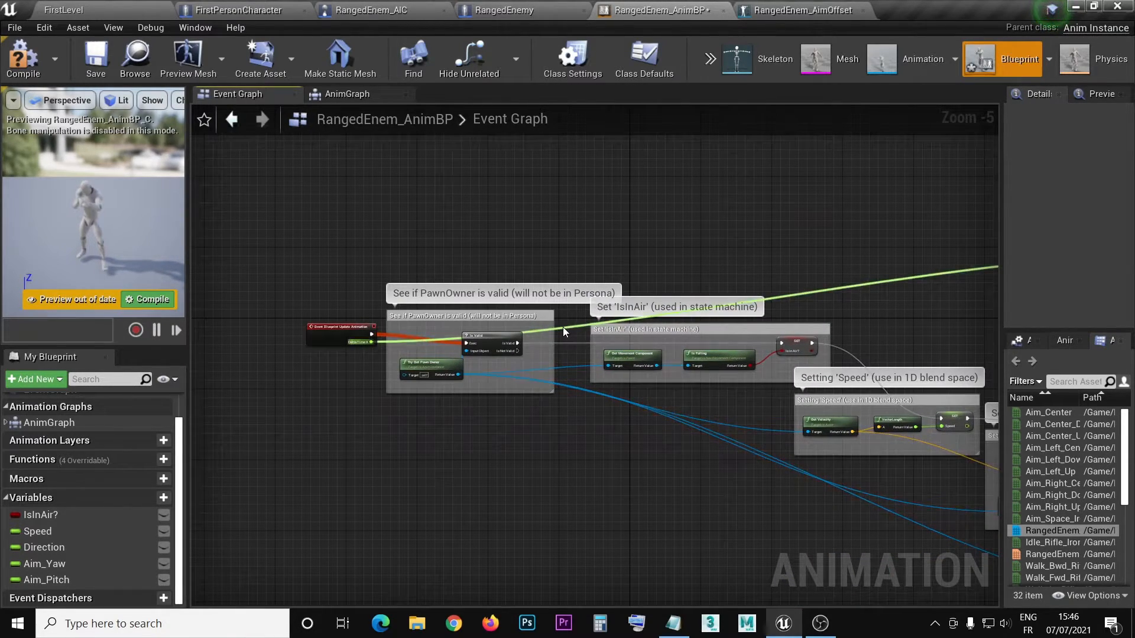
{"action": "double_click", "coordinate": [564, 327]}
{"action": "left_click_drag", "start_coordinate": [563, 327], "coordinate": [480, 260]}
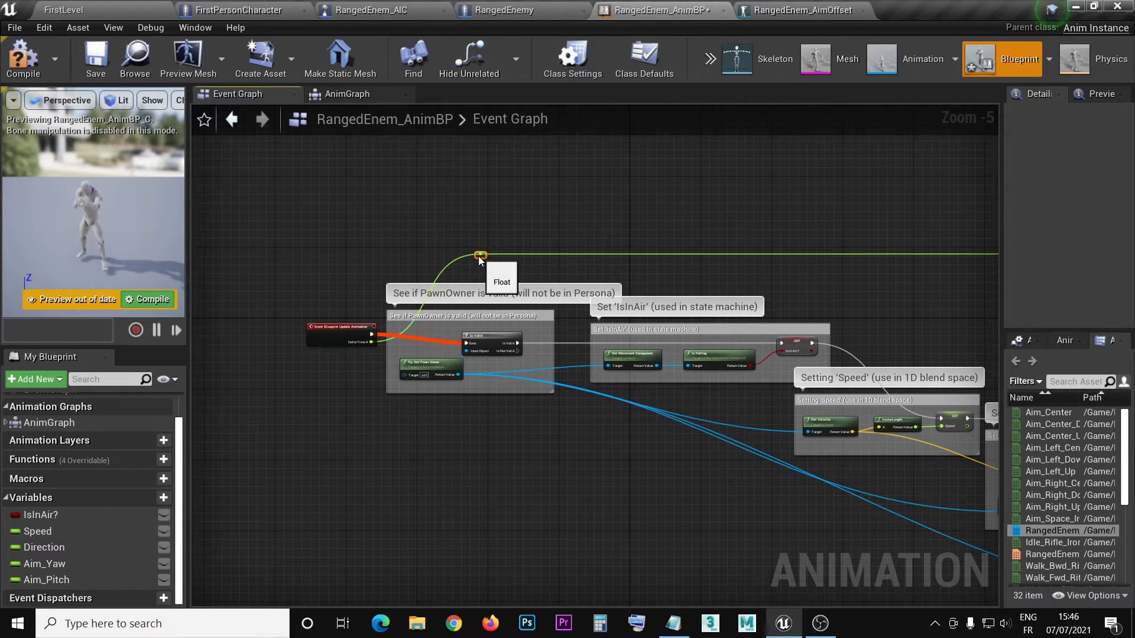
{"action": "right_click_drag", "start_coordinate": [878, 340], "coordinate": [355, 317]}
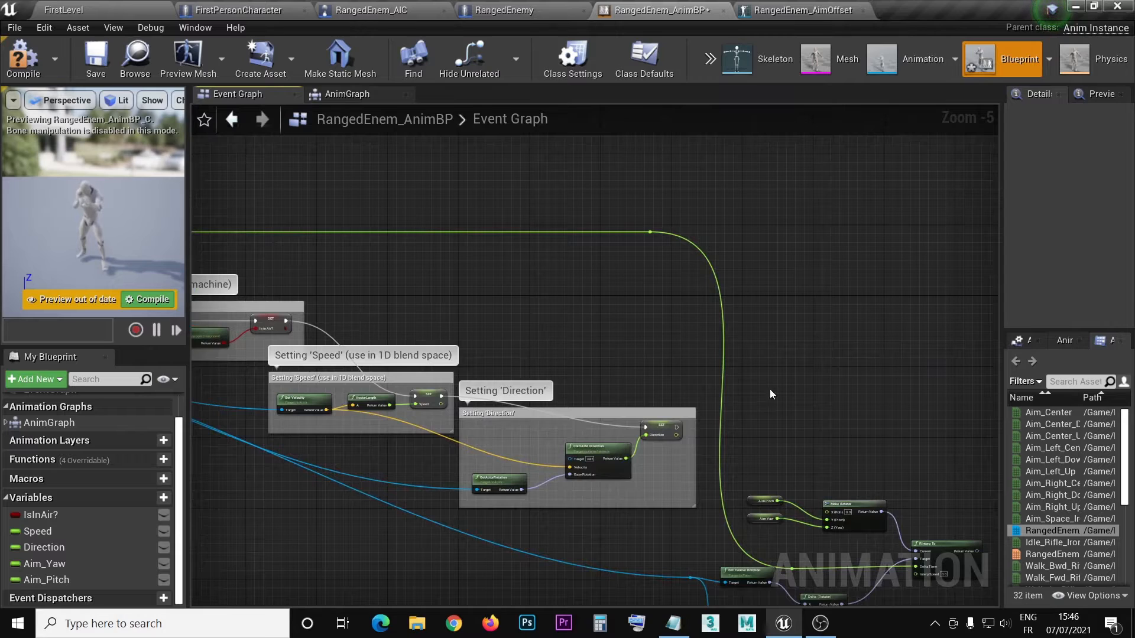
{"action": "right_click_drag", "start_coordinate": [770, 389], "coordinate": [634, 297]}
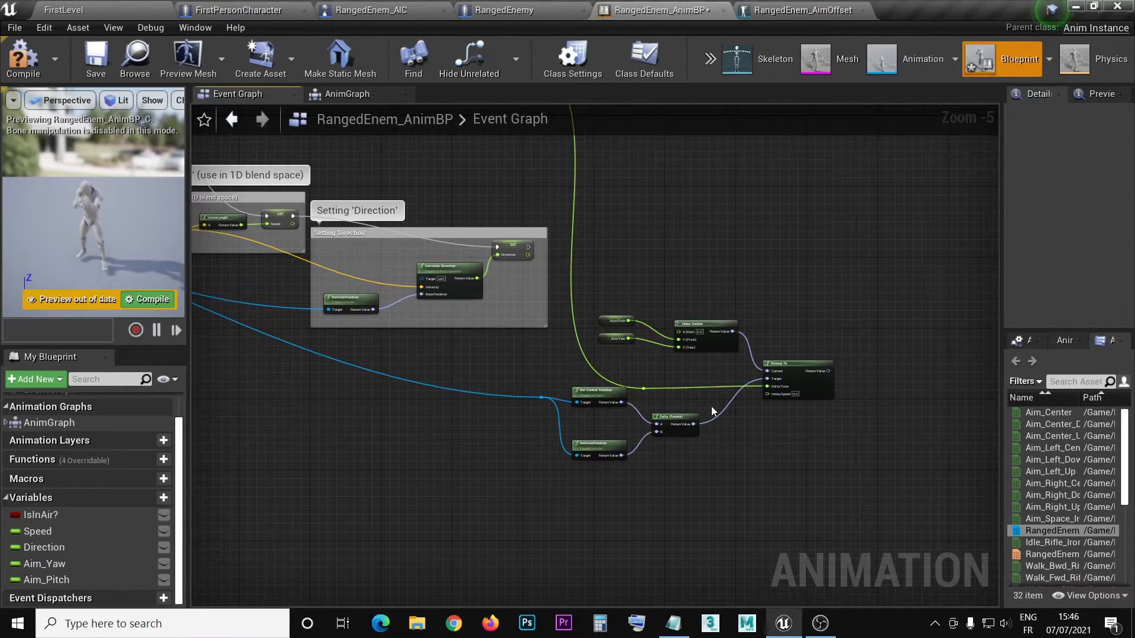
{"action": "scroll", "coordinate": [711, 406], "scroll_direction": "up", "scroll_amount": 4}
{"action": "right_click_drag", "start_coordinate": [874, 434], "coordinate": [599, 405]}
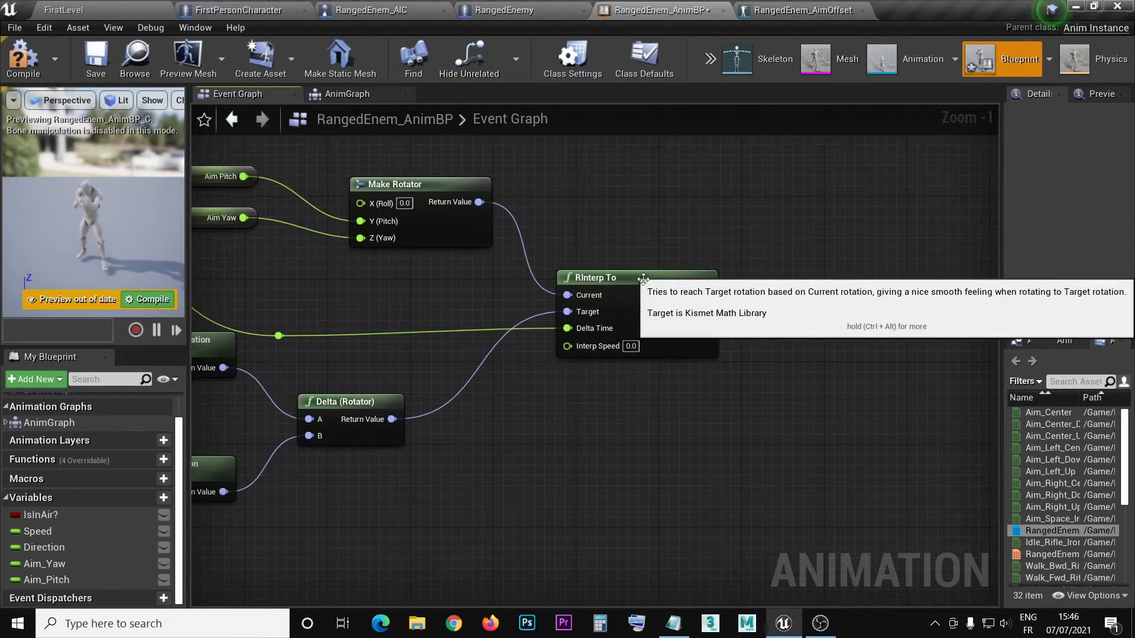
Step: Move the RInterp To node further from Delta (Rotator) and set its Interp Speed to 15
{"action": "left_click_drag", "start_coordinate": [643, 278], "coordinate": [683, 278]}
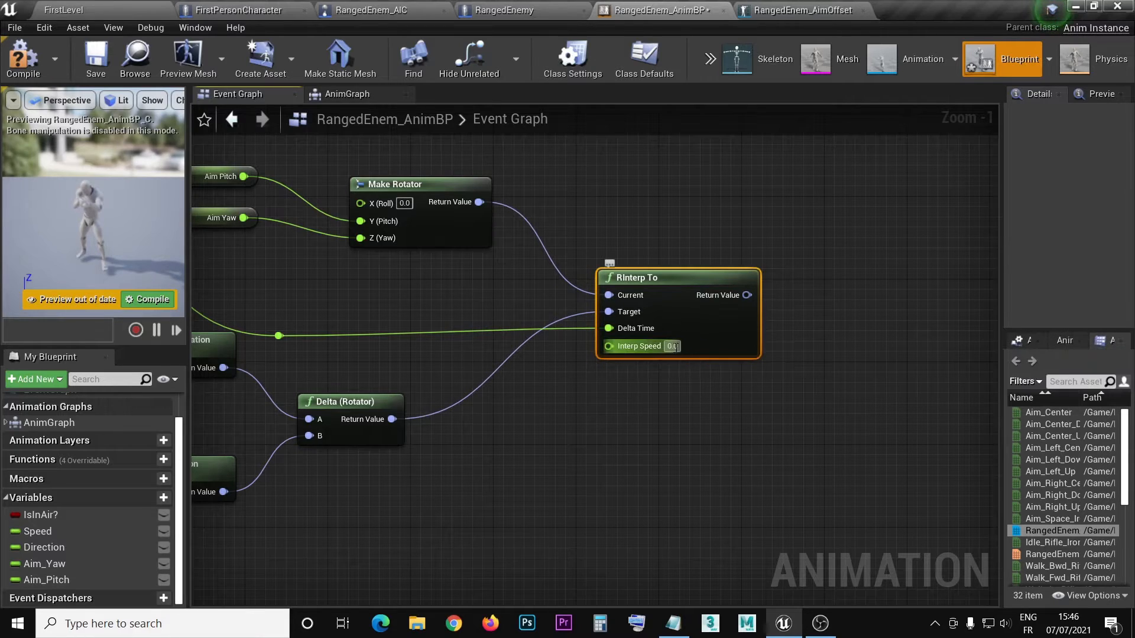
{"action": "left_click", "coordinate": [674, 346]}
{"action": "type", "text": "15"}
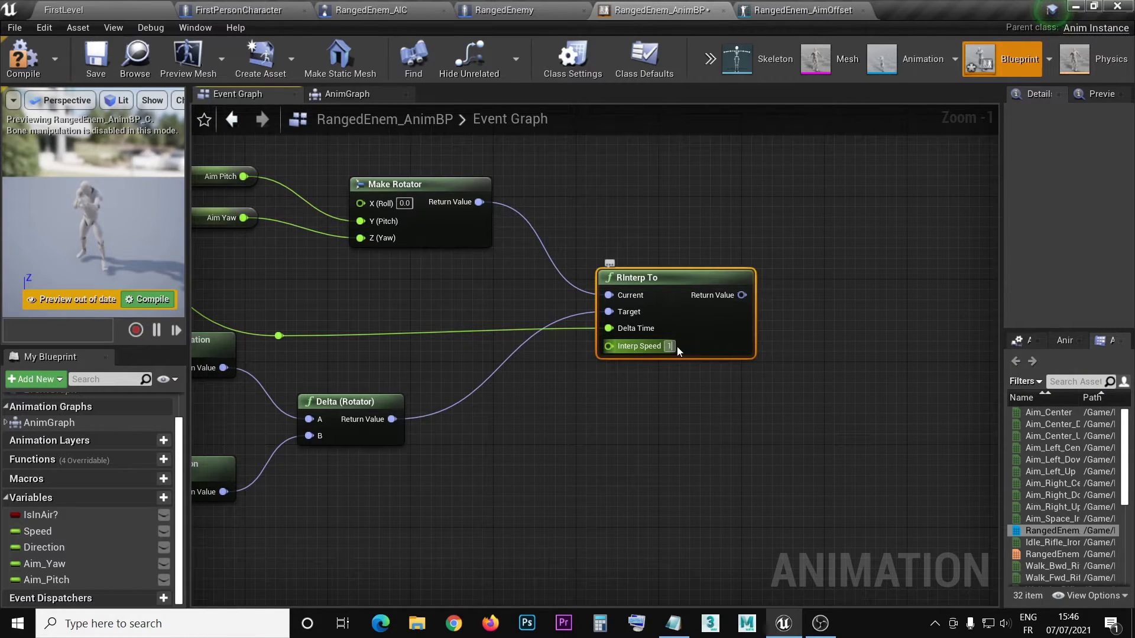
{"action": "key", "text": "Return"}
{"action": "left_click", "coordinate": [677, 347]}
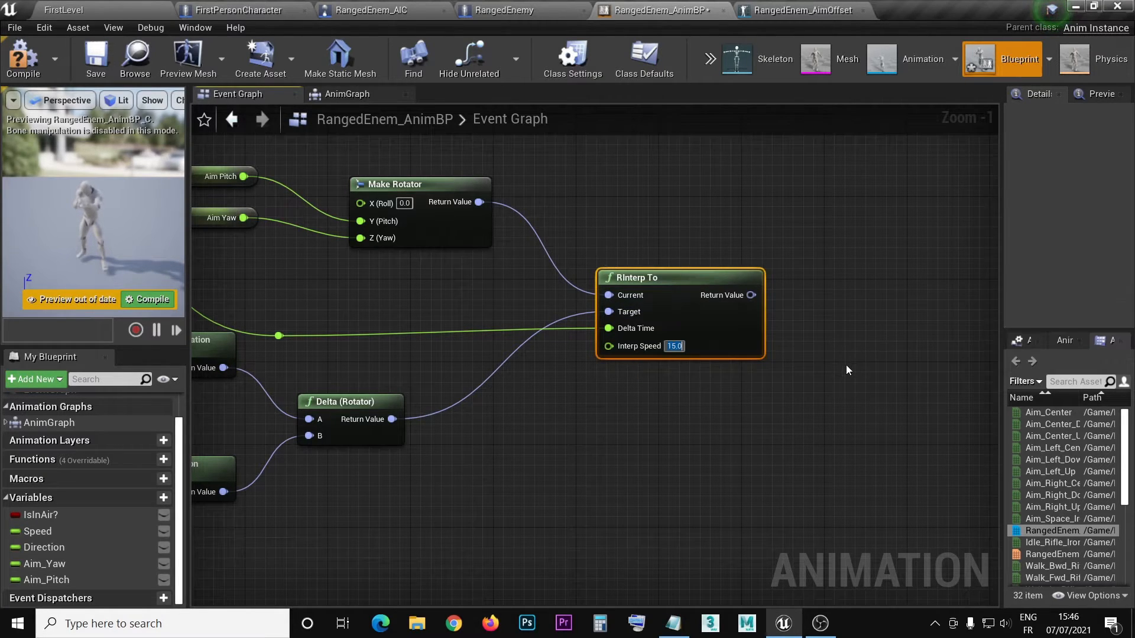
Step: Add a Break Rotator node from RInterp To's Return Value and place it nearly level with RInterp To
{"action": "right_click_drag", "start_coordinate": [846, 364], "coordinate": [674, 397]}
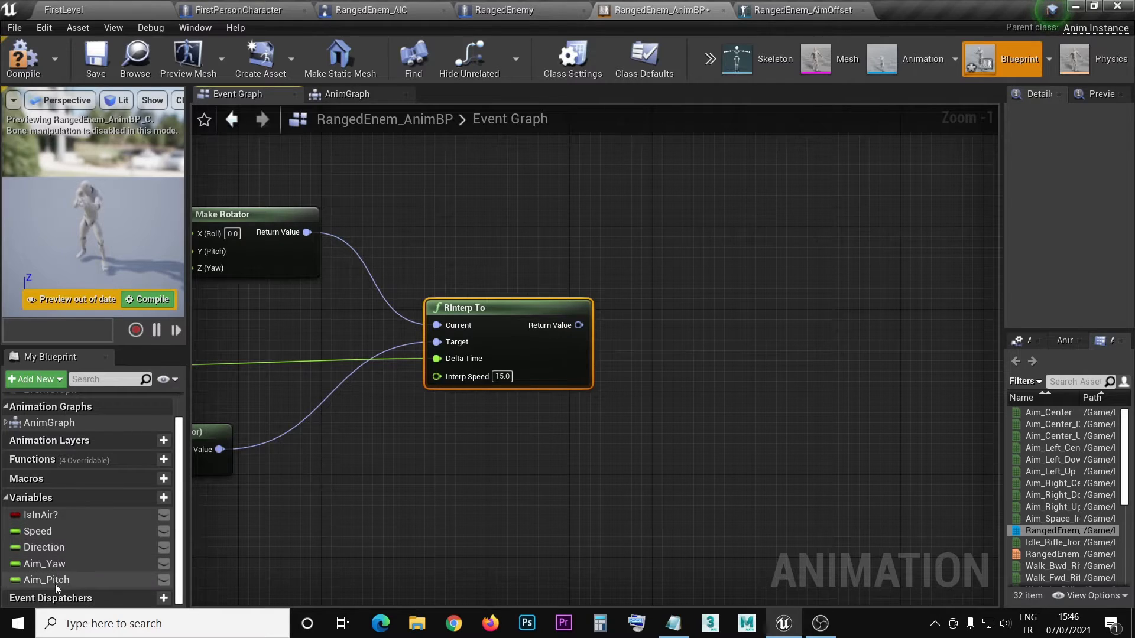
{"action": "right_click_drag", "start_coordinate": [654, 396], "coordinate": [552, 386]}
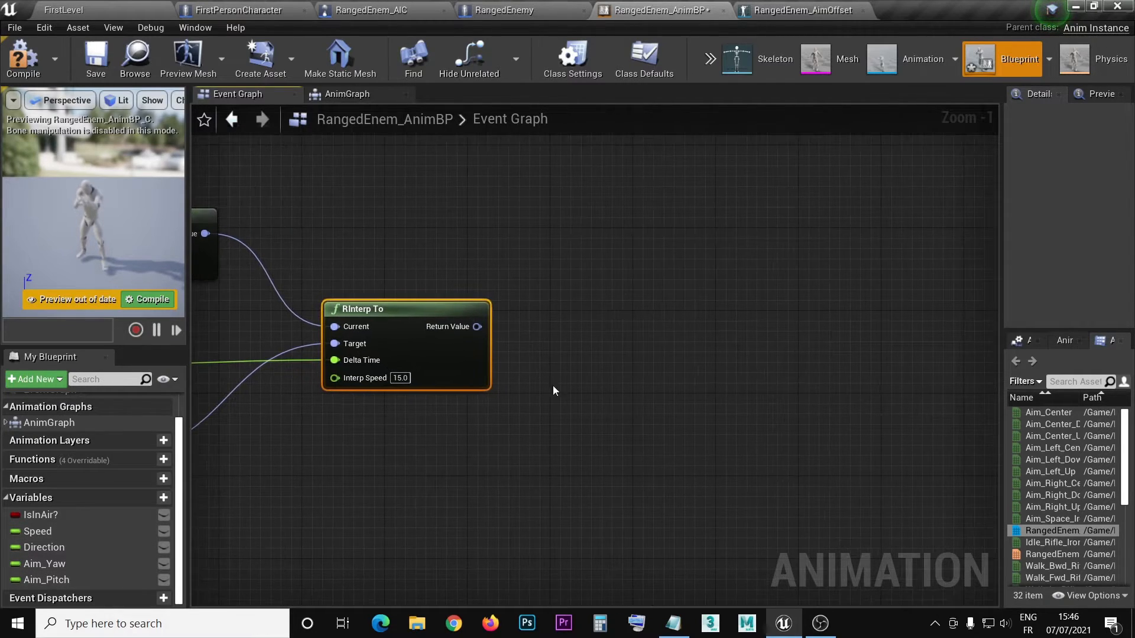
{"action": "left_click_drag", "start_coordinate": [476, 326], "coordinate": [608, 337]}
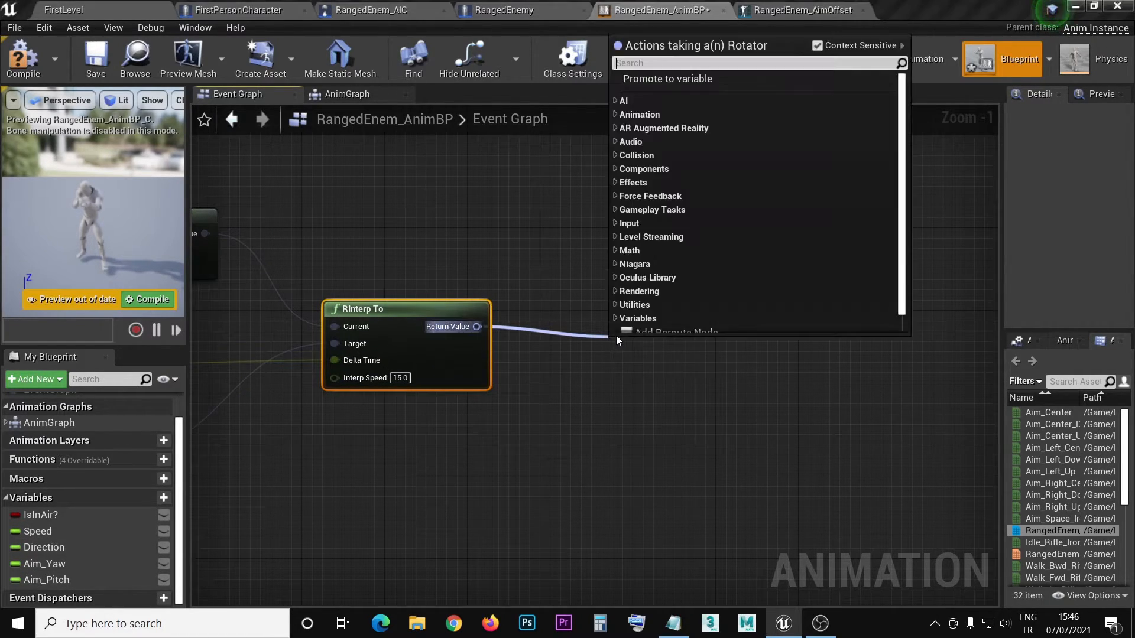
{"action": "type", "text": "bre"}
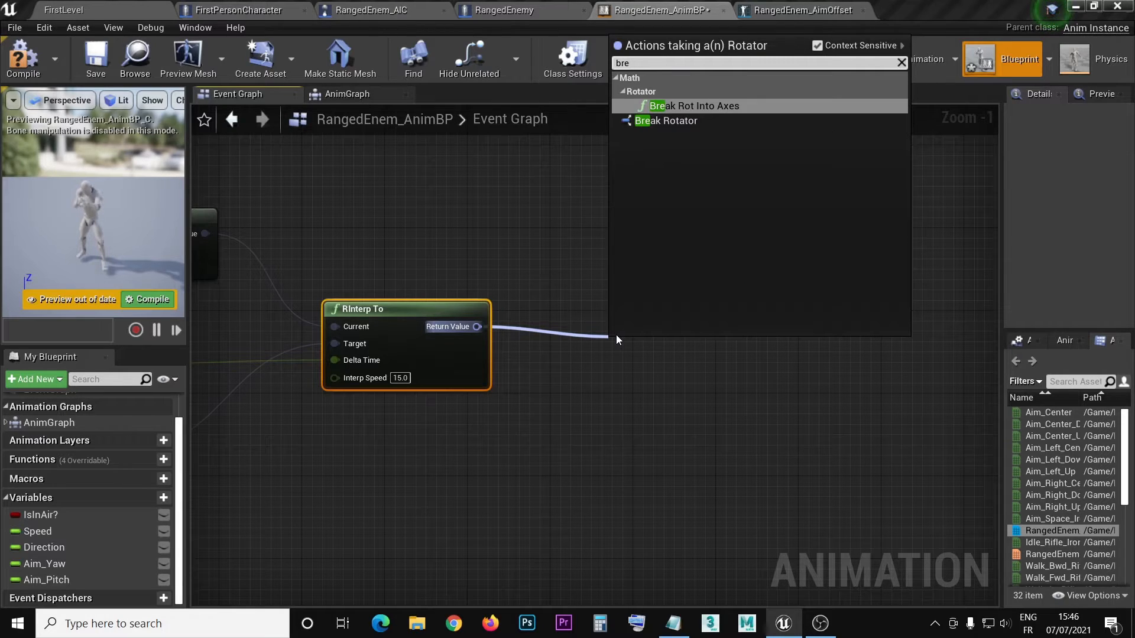
{"action": "left_click", "coordinate": [661, 120]}
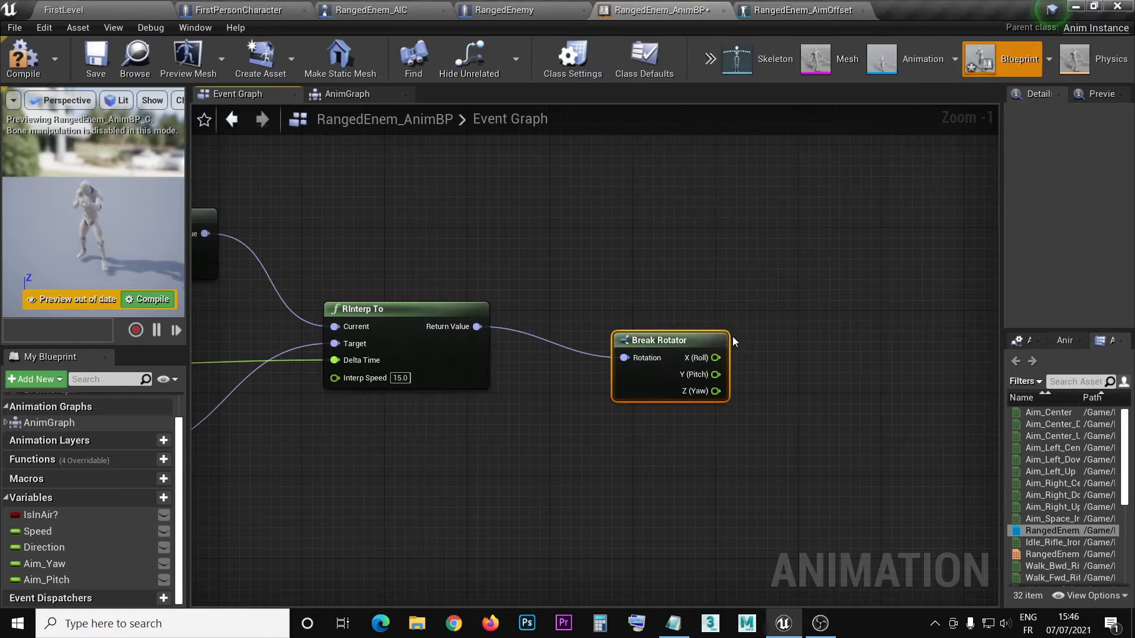
{"action": "left_click_drag", "start_coordinate": [652, 336], "coordinate": [637, 299]}
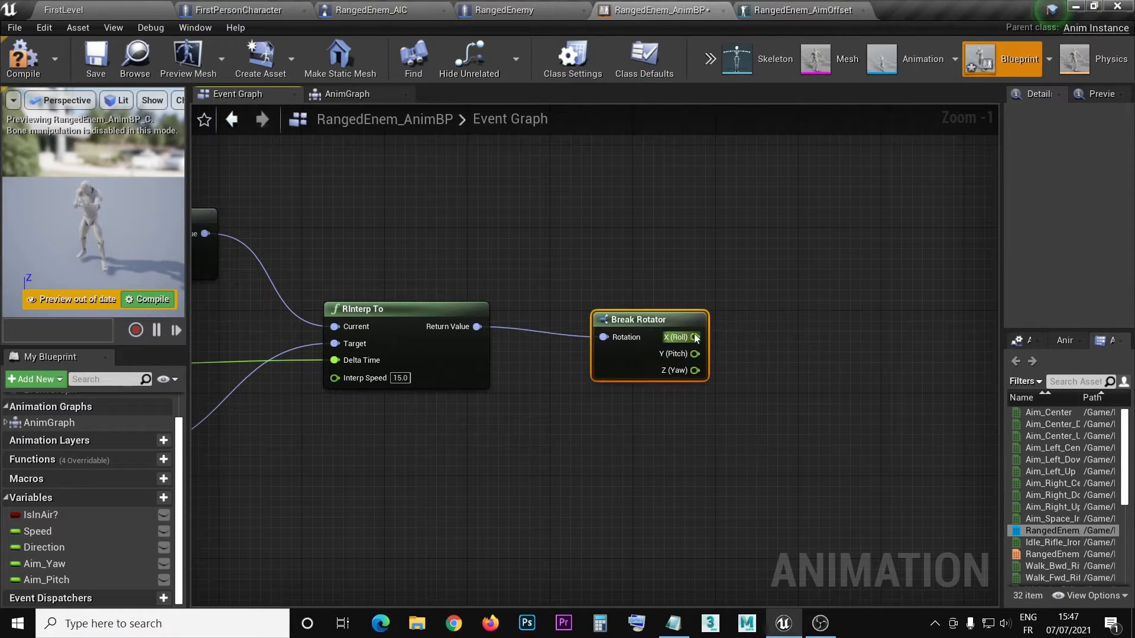
{"action": "right_click_drag", "start_coordinate": [748, 349], "coordinate": [584, 339]}
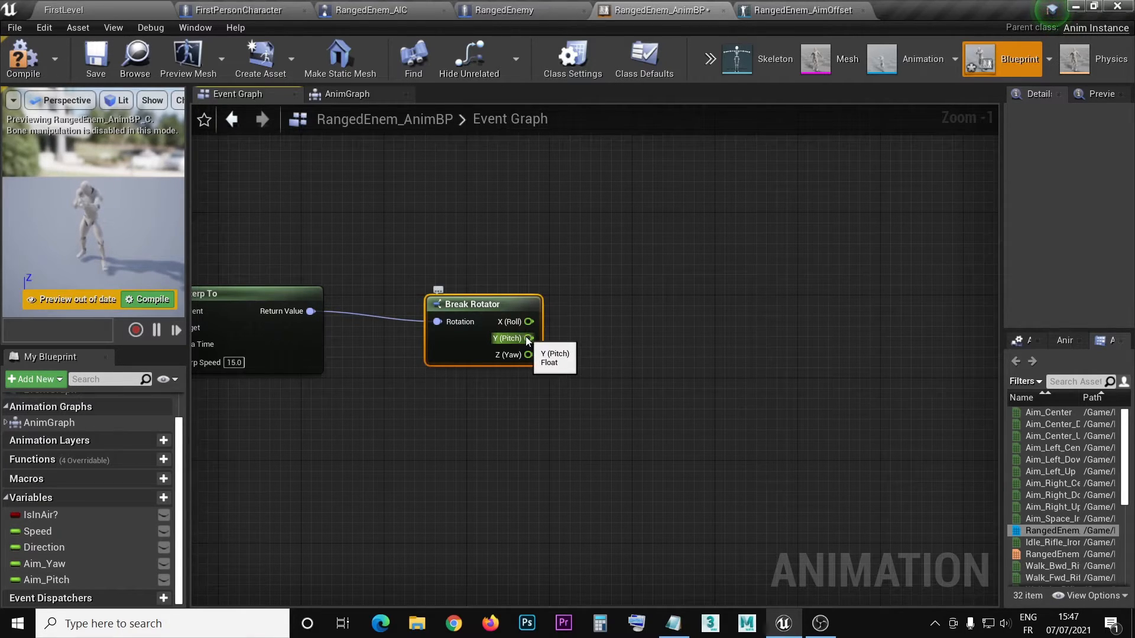
{"action": "left_click_drag", "start_coordinate": [527, 338], "coordinate": [682, 314]}
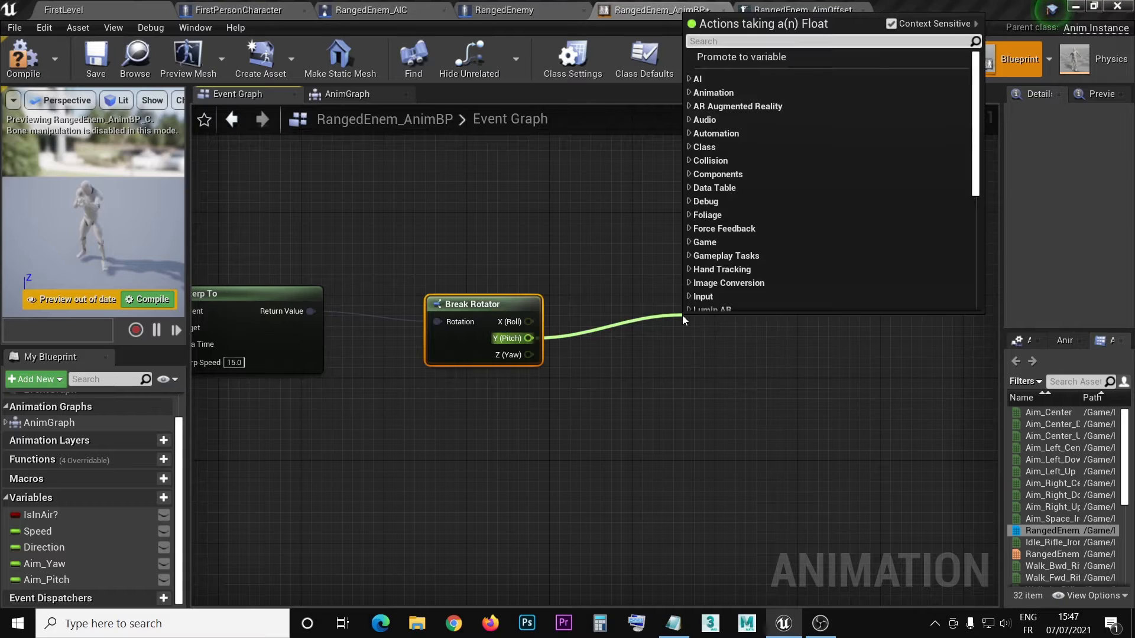
{"action": "left_click", "coordinate": [680, 361]}
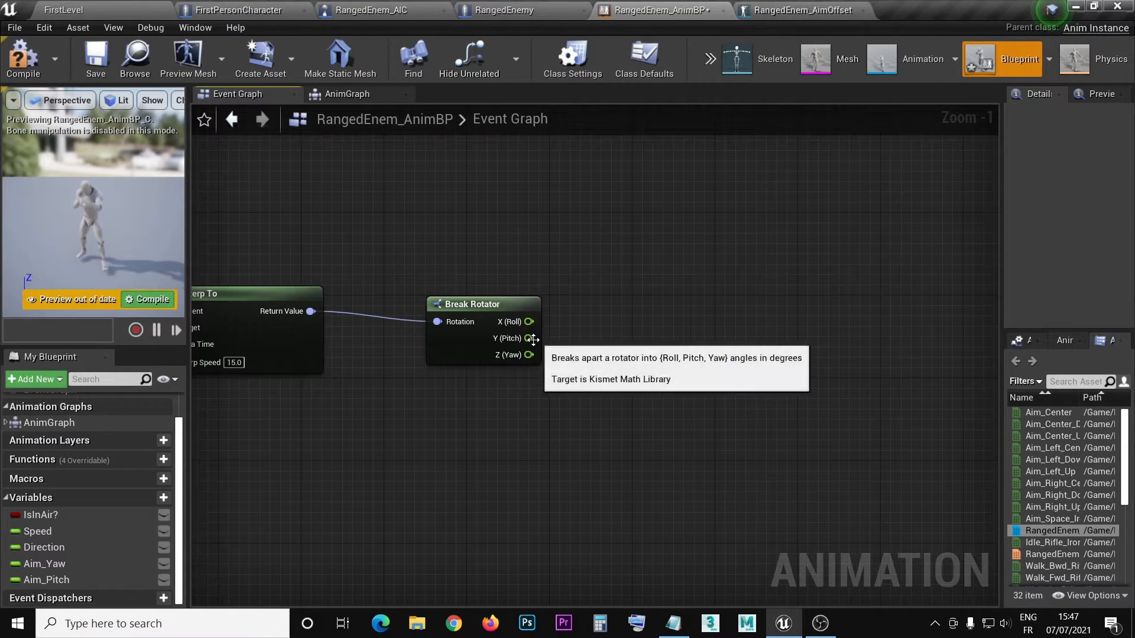
{"action": "left_click_drag", "start_coordinate": [562, 320], "coordinate": [622, 283]}
{"action": "left_click", "coordinate": [594, 335]}
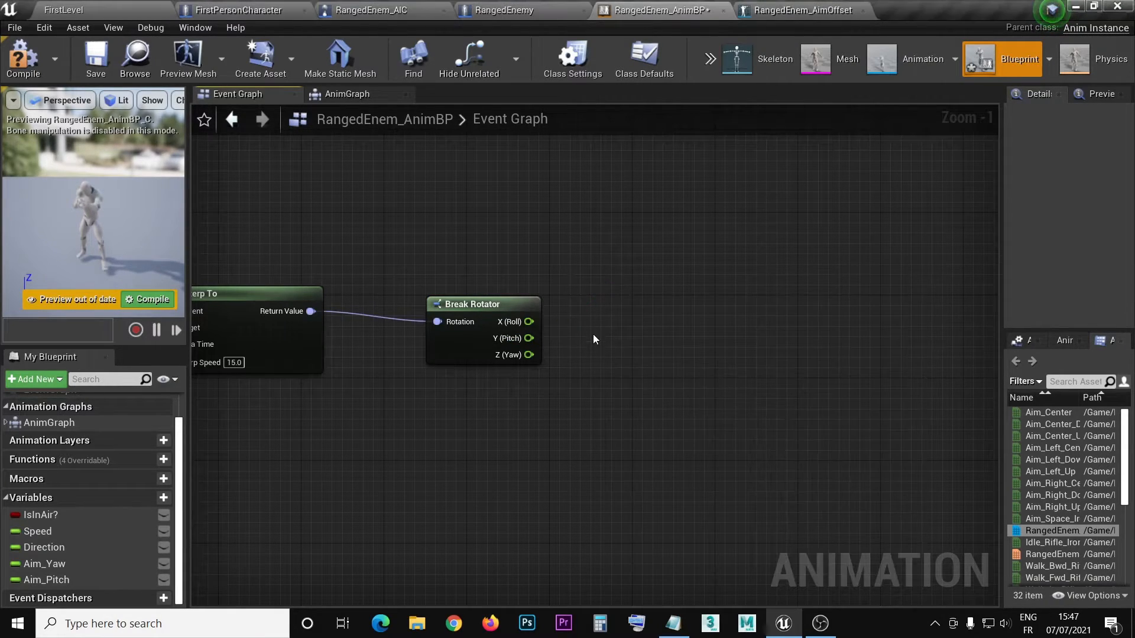
{"action": "left_click_drag", "start_coordinate": [528, 338], "coordinate": [604, 316]}
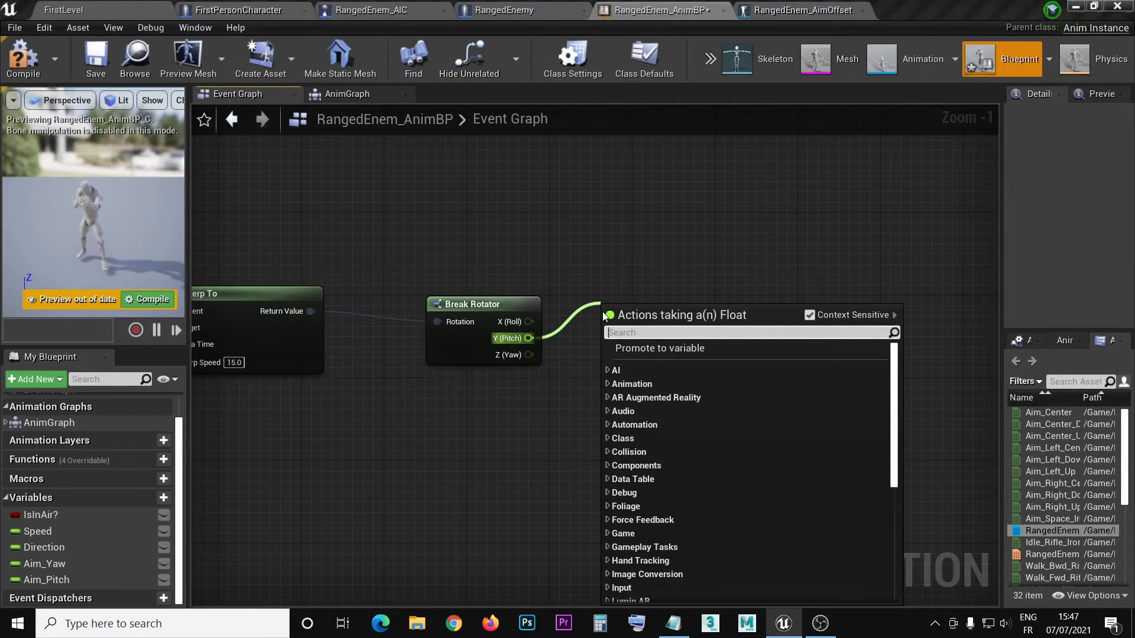
{"action": "left_click", "coordinate": [593, 349]}
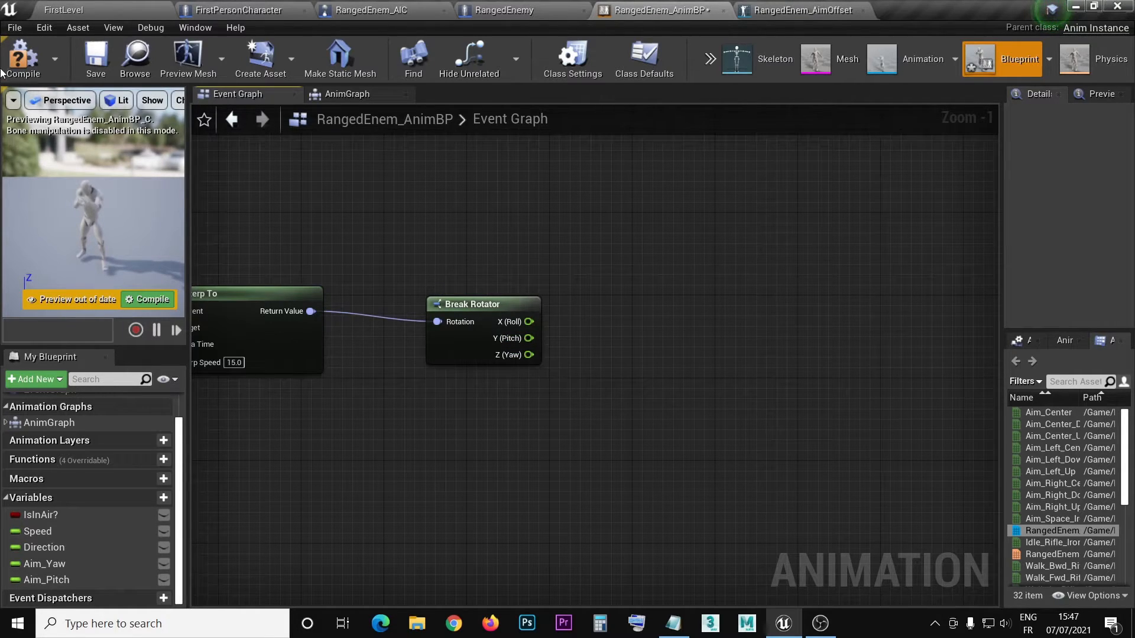
Step: Compile and save the RangedEnem_AnimBP blueprint
{"action": "left_click", "coordinate": [23, 56]}
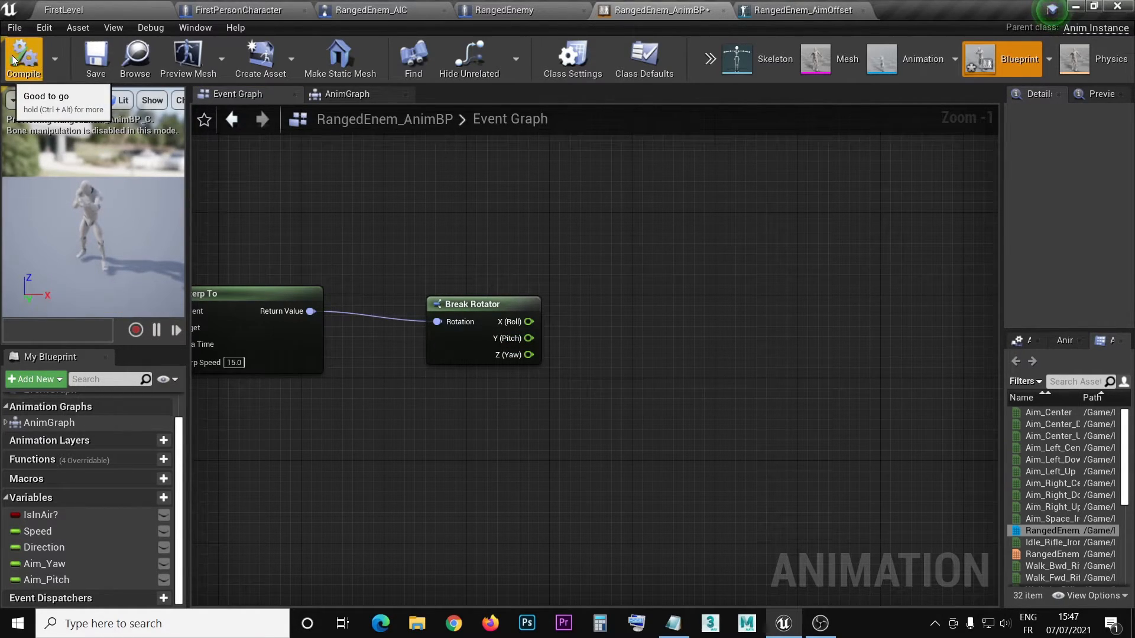
{"action": "left_click", "coordinate": [91, 59]}
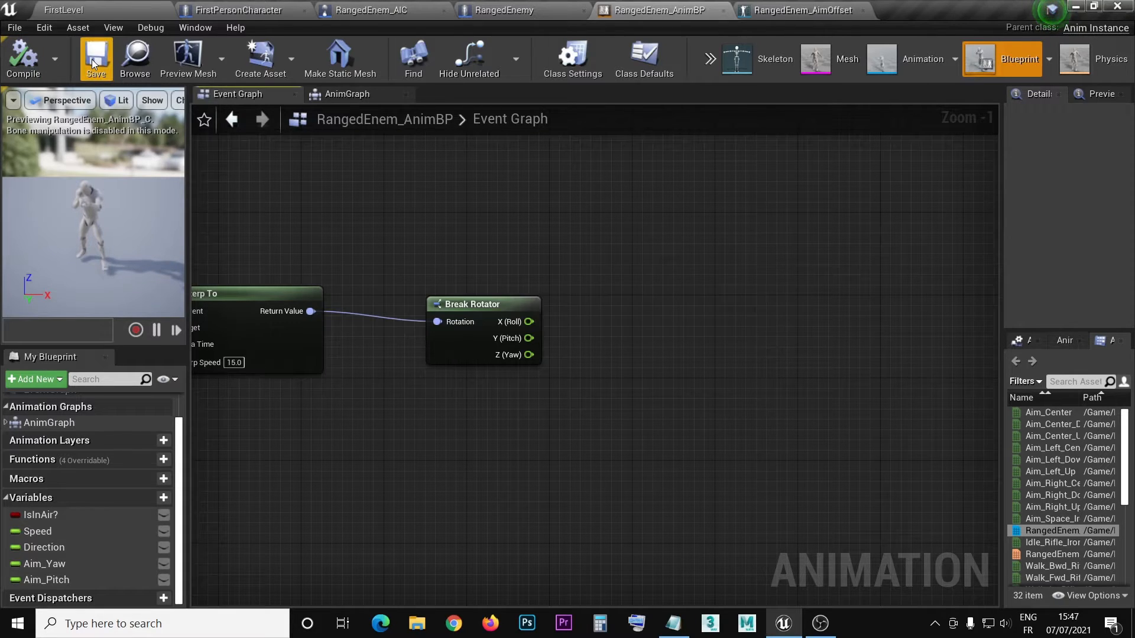
{"action": "left_click", "coordinate": [151, 27]}
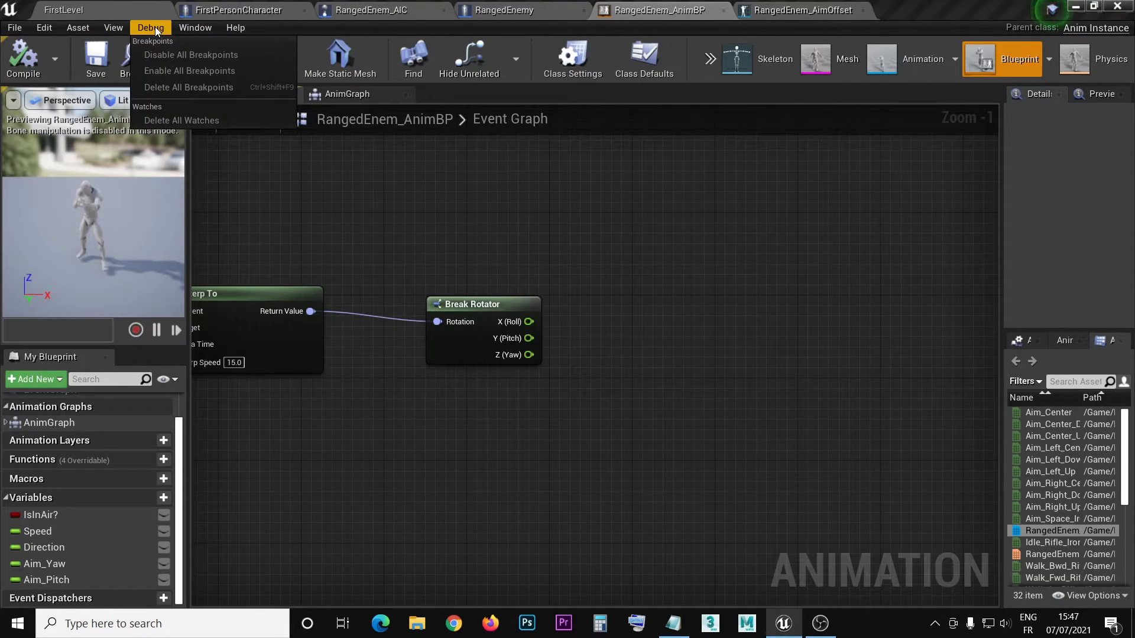
{"action": "left_click", "coordinate": [151, 28]}
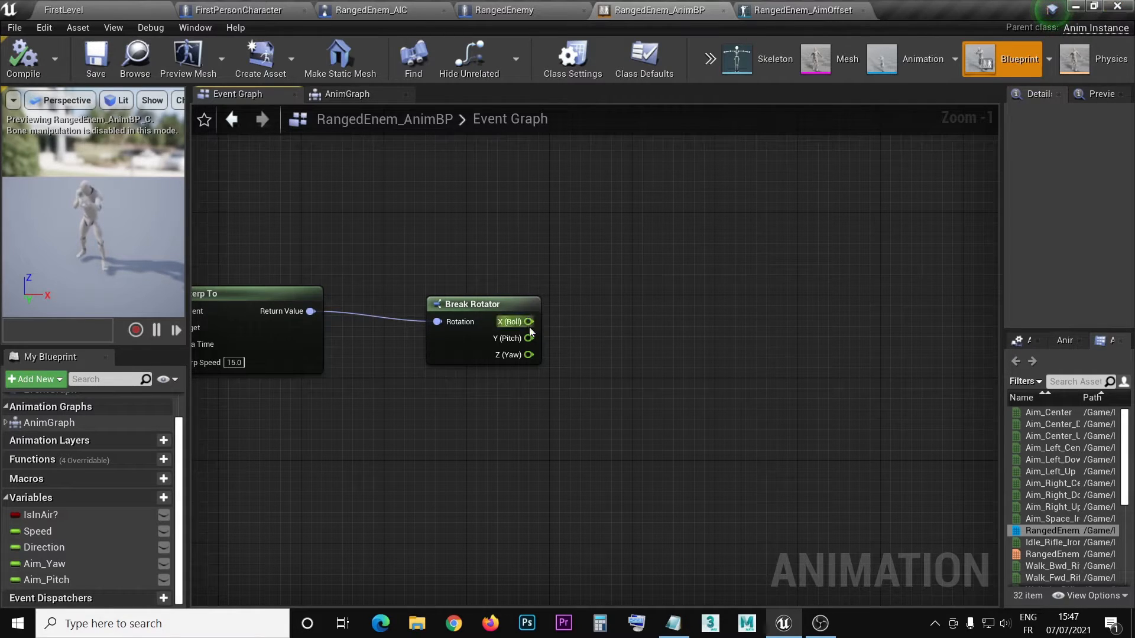
Step: Promote Break Rotator's Y (Pitch) output to a new variable
{"action": "left_click_drag", "start_coordinate": [529, 338], "coordinate": [607, 292]}
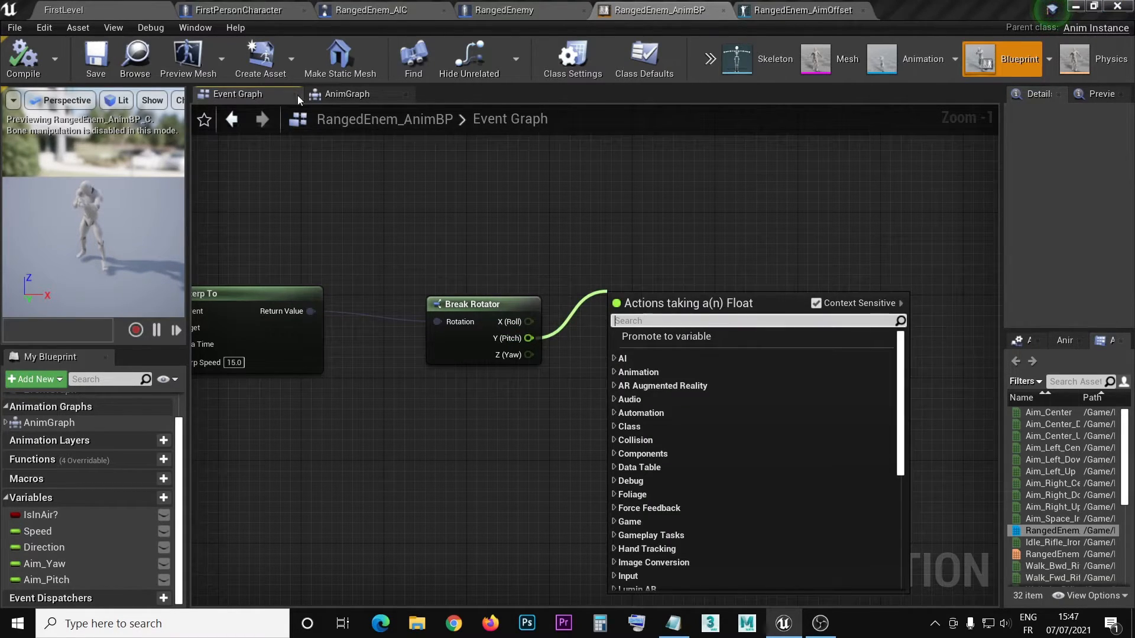
{"action": "left_click", "coordinate": [564, 353]}
{"action": "left_click_drag", "start_coordinate": [529, 338], "coordinate": [628, 272]}
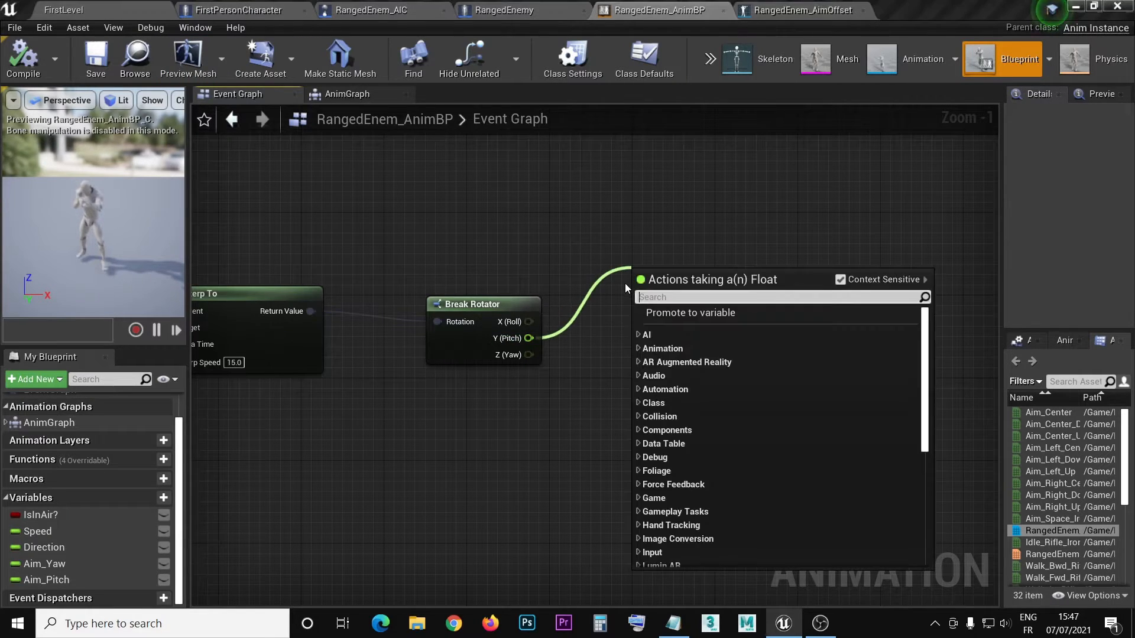
{"action": "left_click_drag", "start_coordinate": [529, 338], "coordinate": [628, 299]}
{"action": "left_click", "coordinate": [690, 331]}
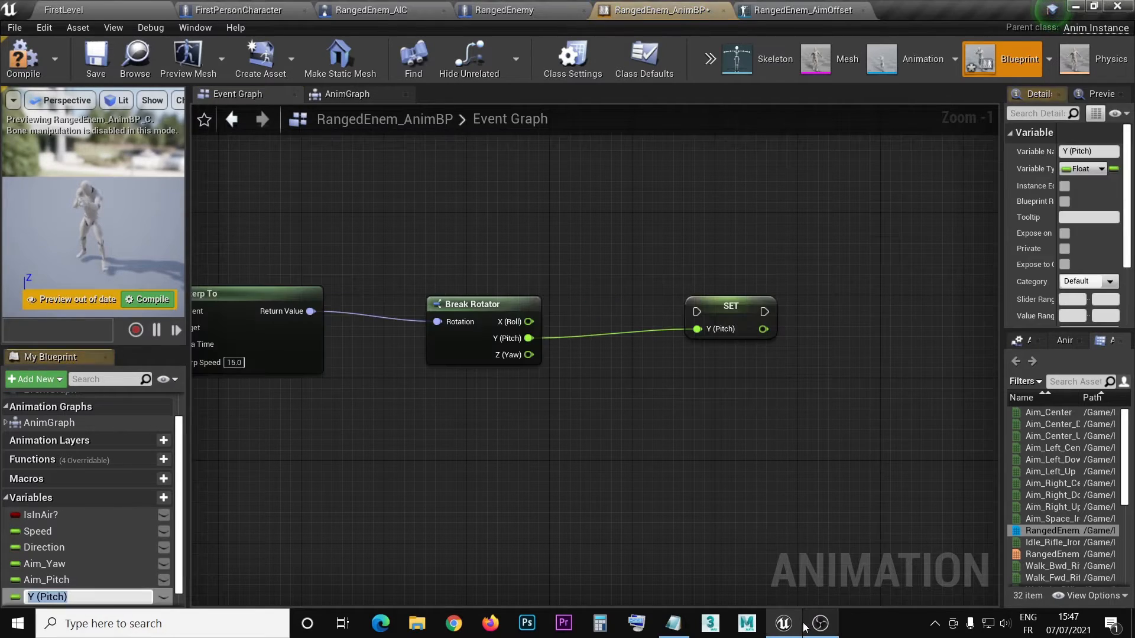
{"action": "left_click", "coordinate": [784, 624]}
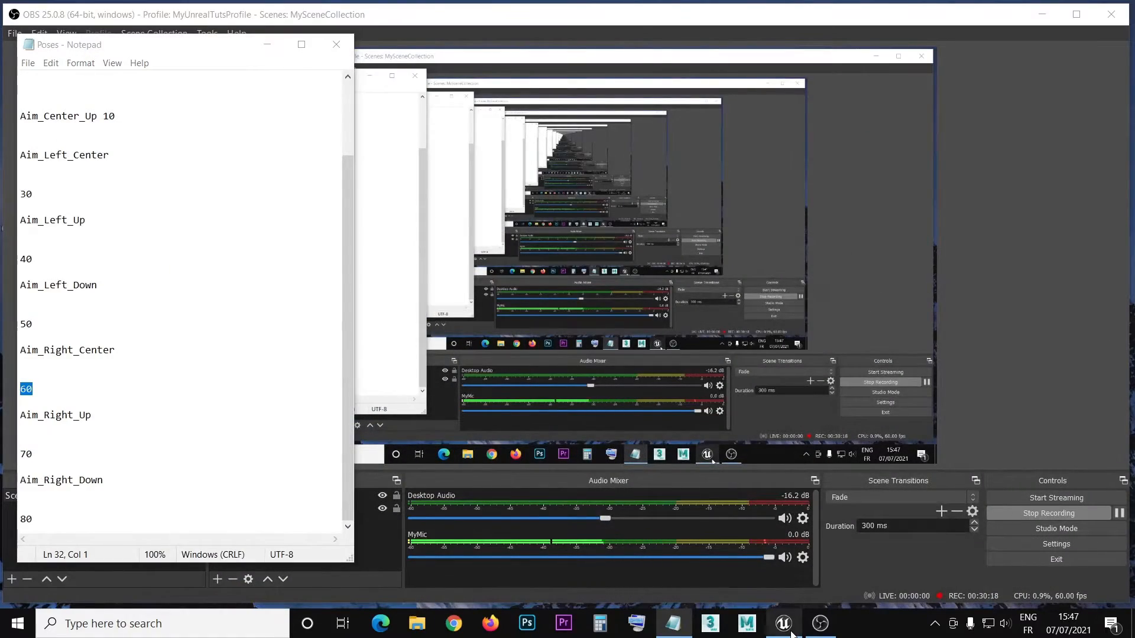
{"action": "left_click", "coordinate": [790, 630]}
{"action": "left_click", "coordinate": [791, 631]}
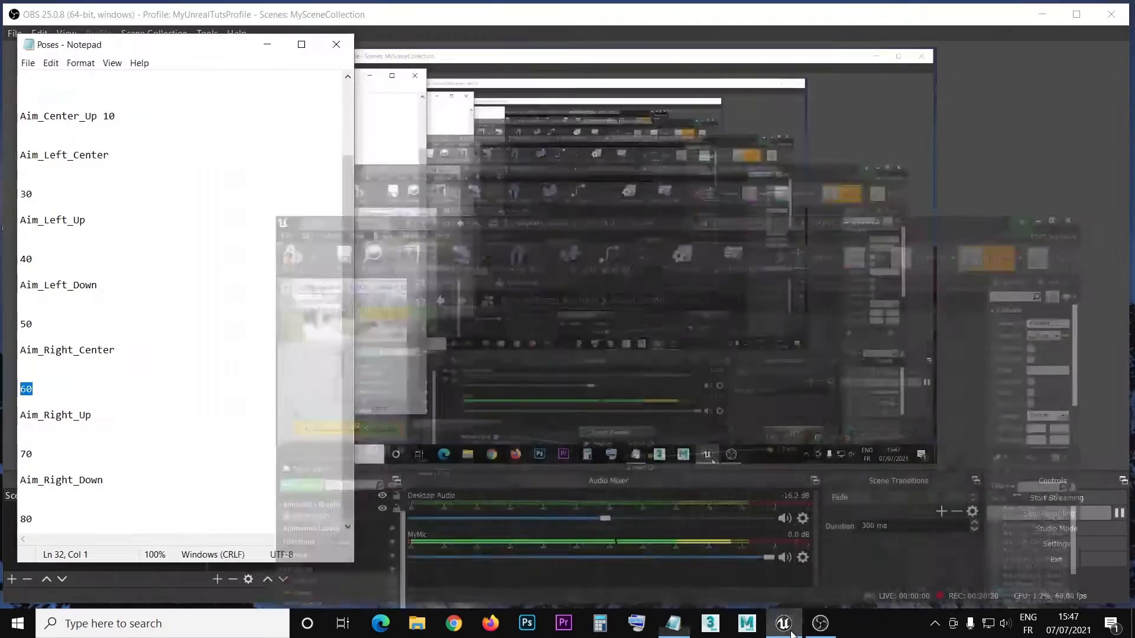
{"action": "left_click", "coordinate": [789, 631]}
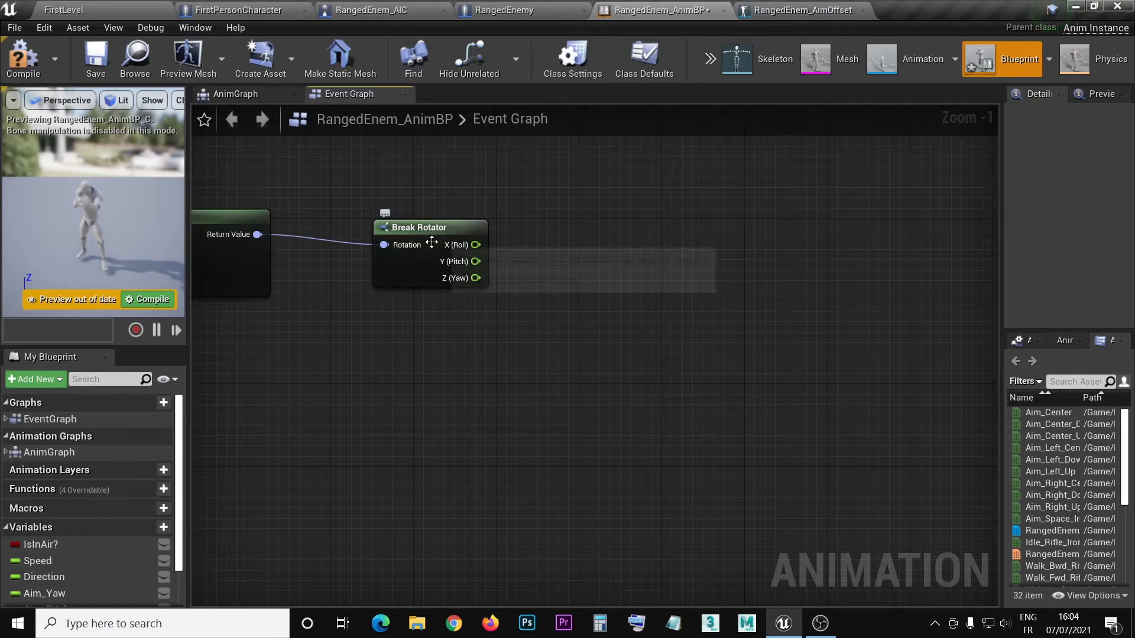
Step: Delete the Y (Pitch) variable from the blueprint
{"action": "right_click_drag", "start_coordinate": [510, 283], "coordinate": [541, 329]}
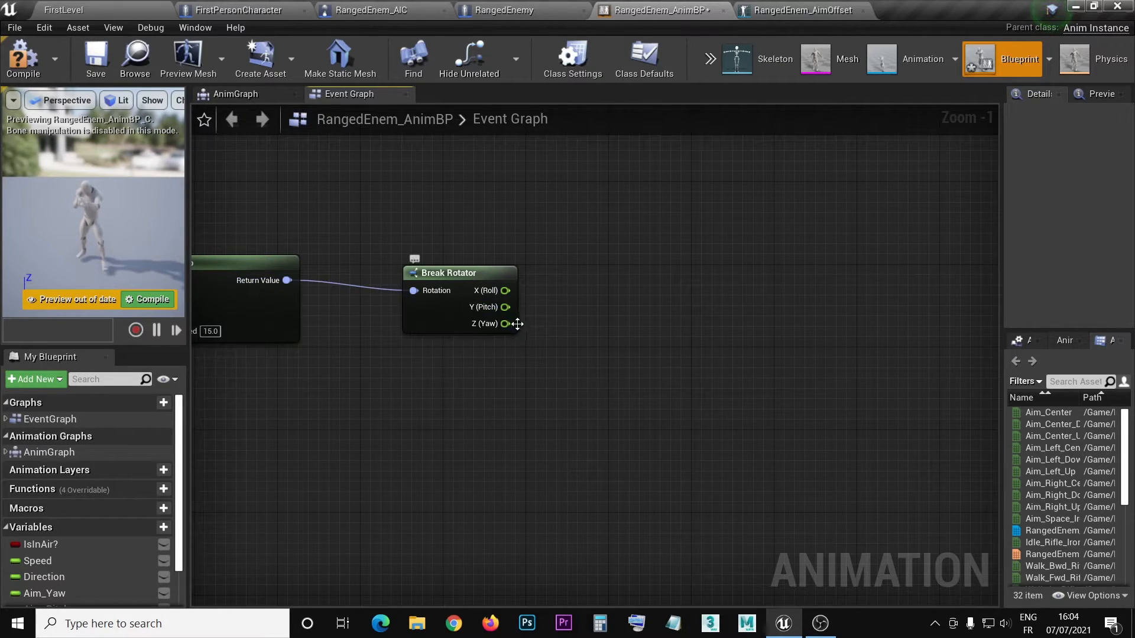
{"action": "scroll", "coordinate": [91, 546], "scroll_direction": "down", "scroll_amount": 2}
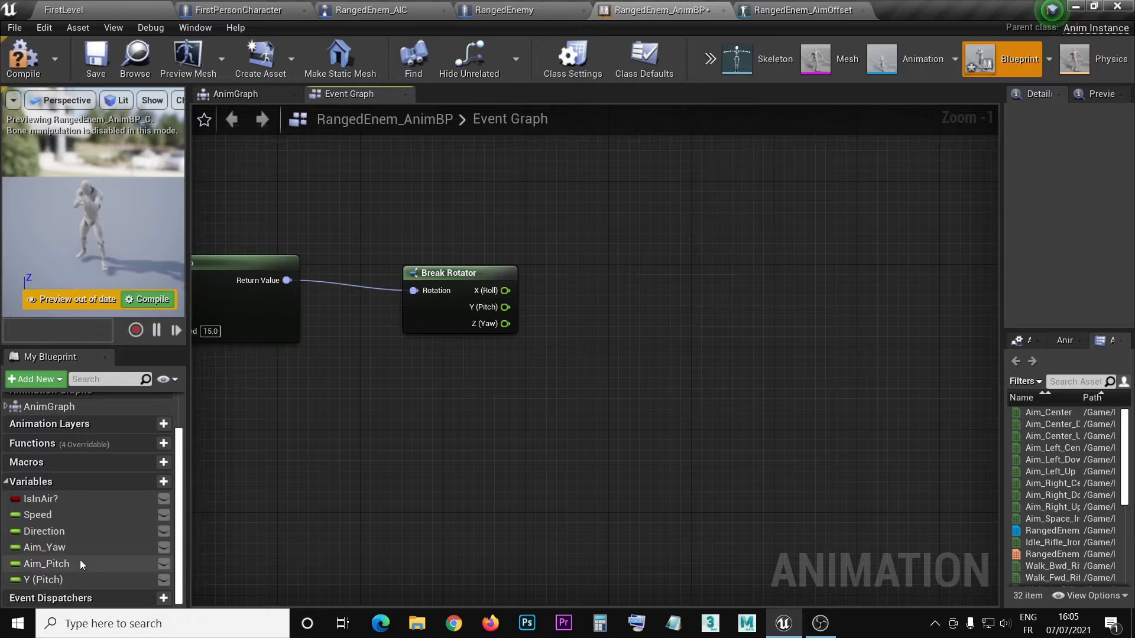
{"action": "left_click", "coordinate": [51, 580]}
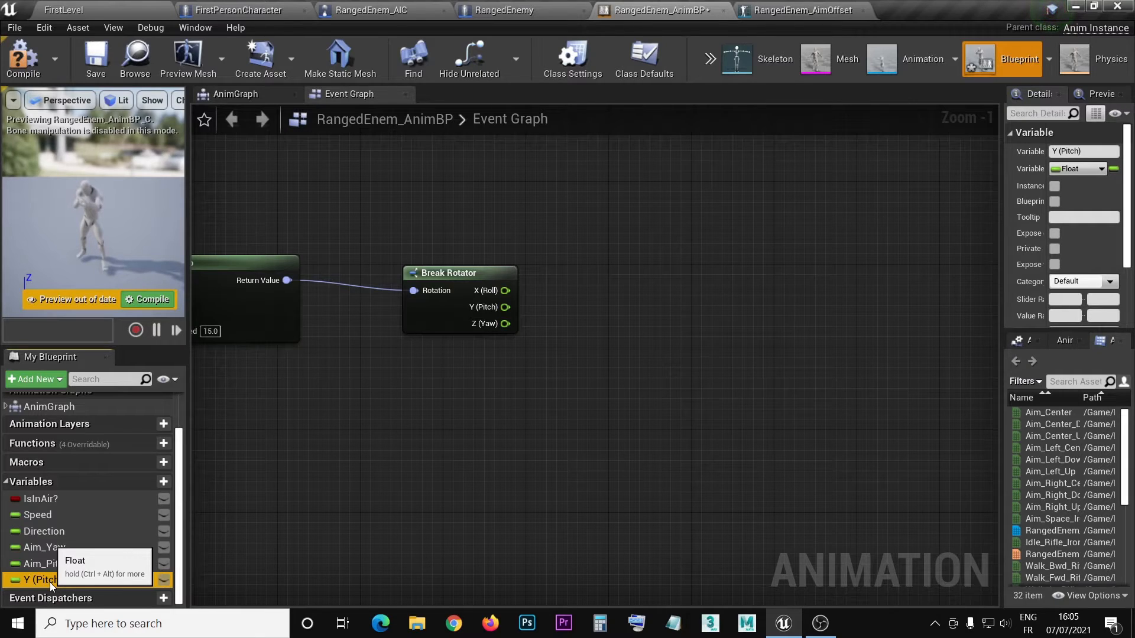
{"action": "key", "text": "Delete"}
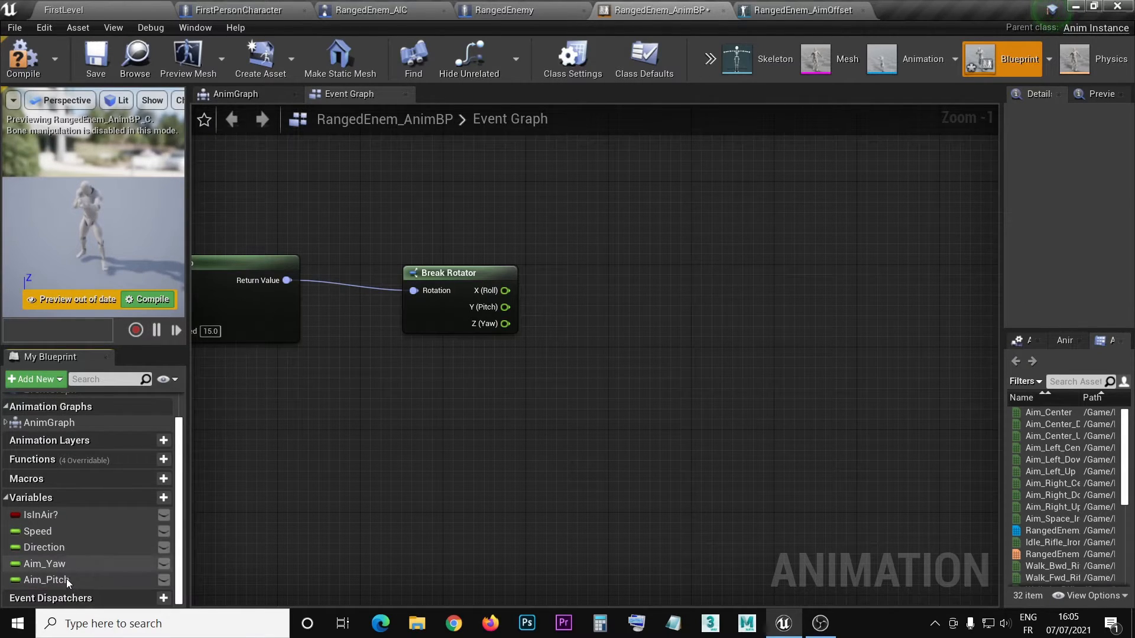
Step: Add a Clamp Angle node fed by Break Rotator's Y (Pitch) output
{"action": "left_click", "coordinate": [63, 566]}
{"action": "left_click_drag", "start_coordinate": [506, 306], "coordinate": [672, 262]}
{"action": "type", "text": "clam"}
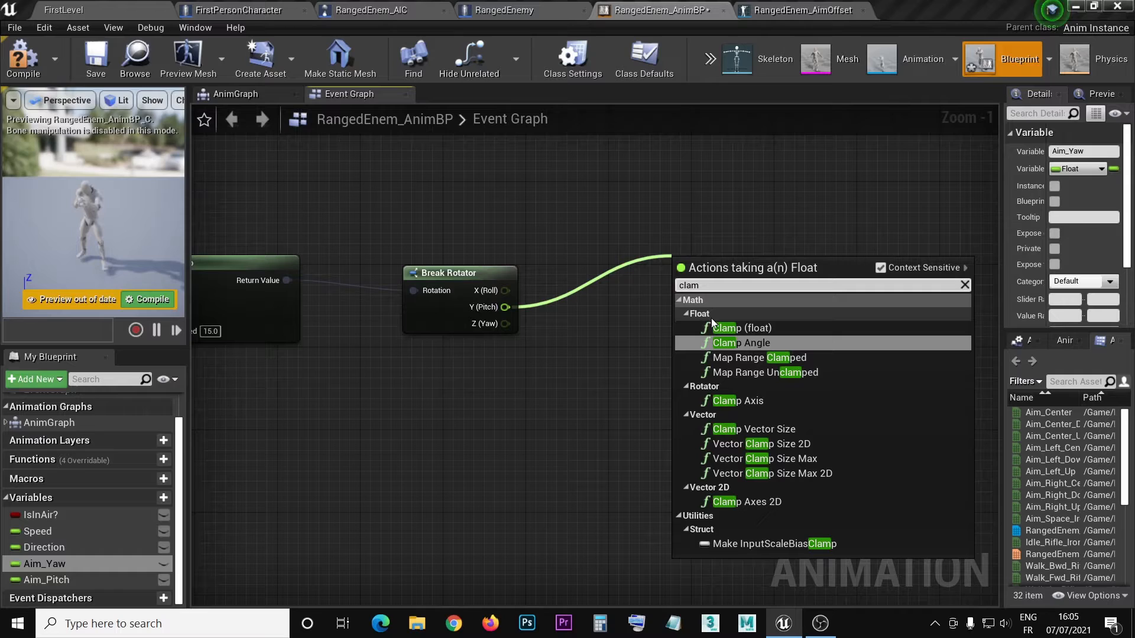
{"action": "left_click", "coordinate": [734, 343]}
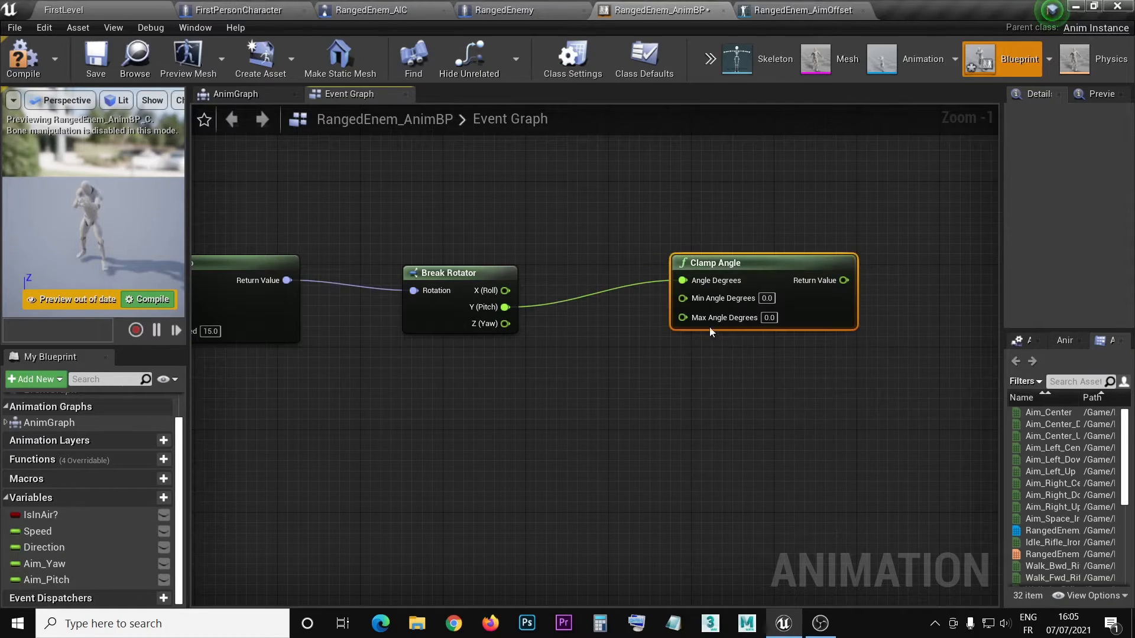
Step: Set the Clamp Angle node's Min Angle Degrees to -90 and Max Angle Degrees to 90
{"action": "left_click", "coordinate": [775, 301]}
{"action": "type", "text": "-"}
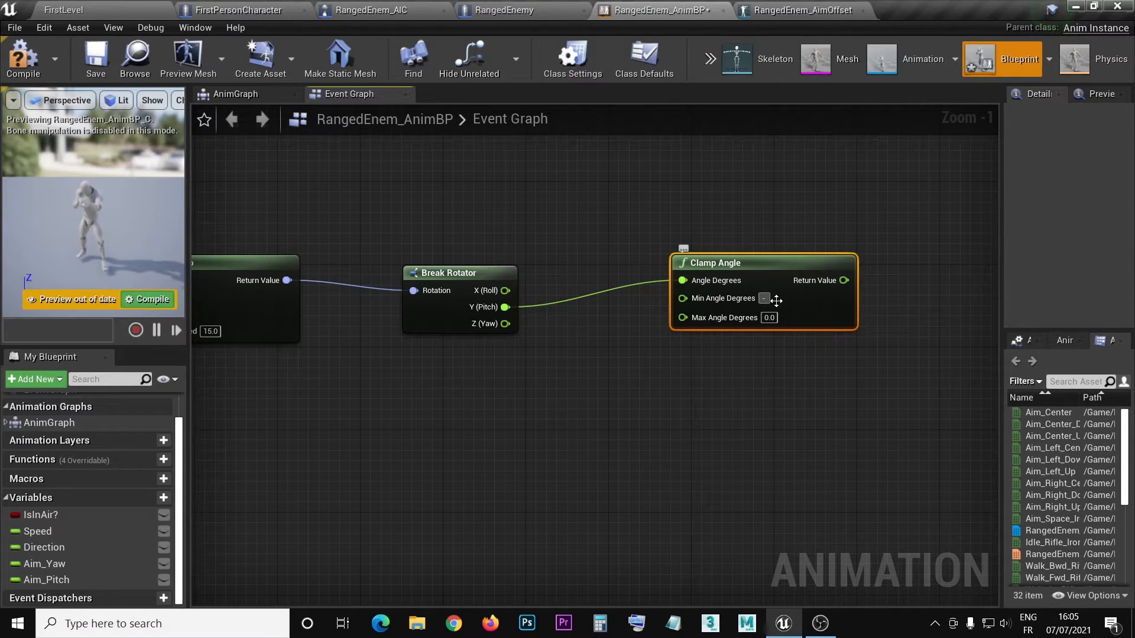
{"action": "type", "text": "90"}
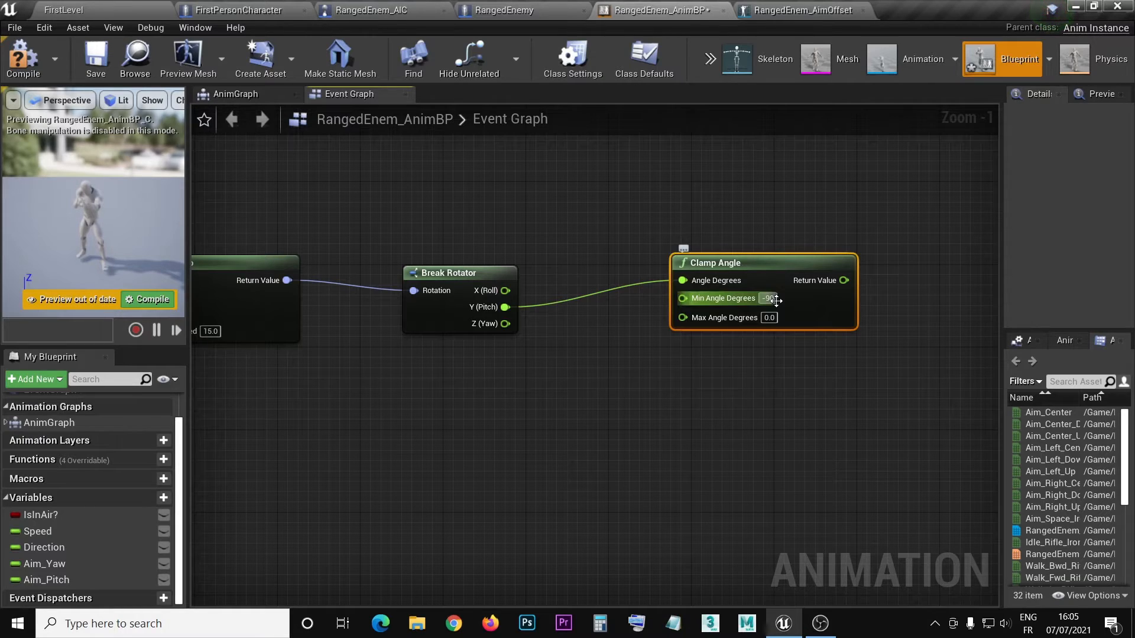
{"action": "key", "text": "Return"}
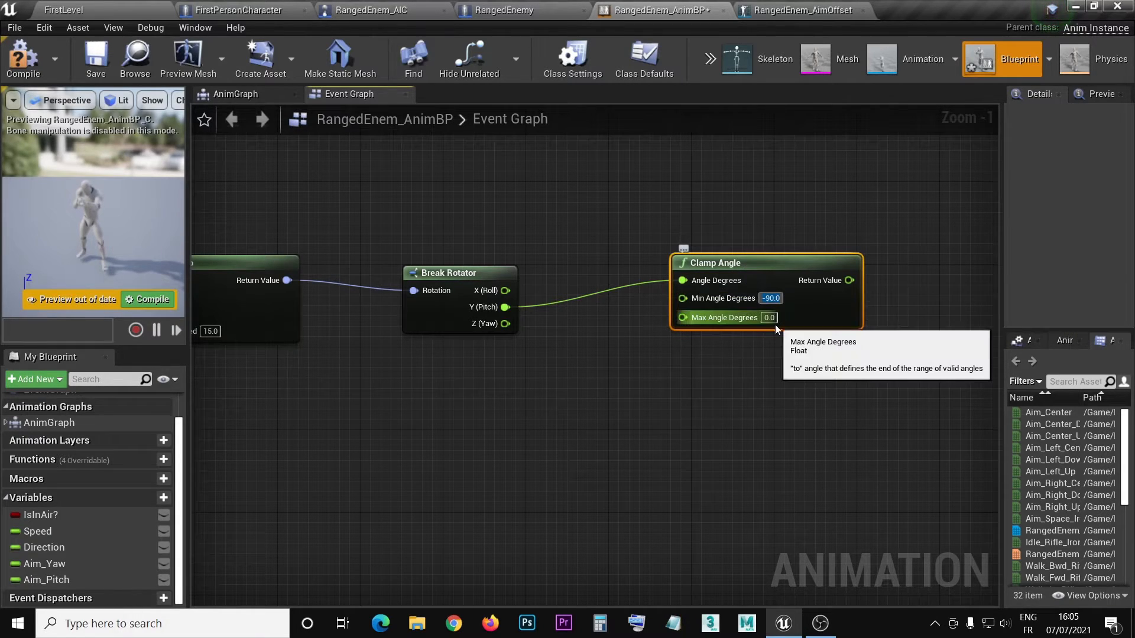
{"action": "left_click", "coordinate": [770, 319]}
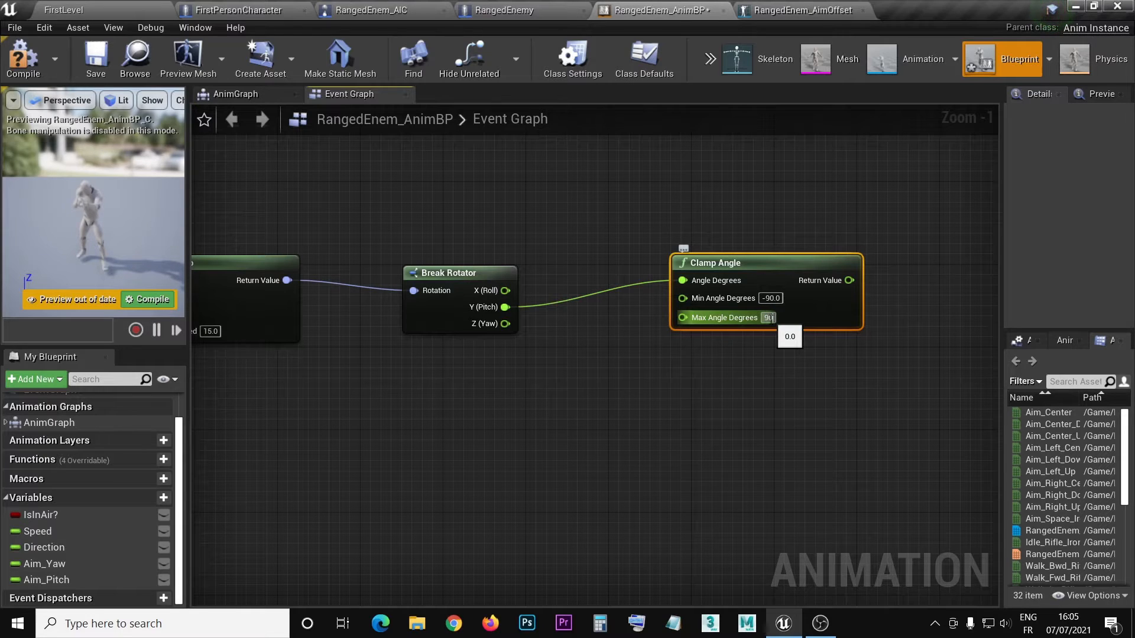
Step: Duplicate the Clamp Angle node below the original and feed it from Break Rotator's Z (Yaw) output
{"action": "left_click", "coordinate": [747, 265]}
{"action": "key", "text": "ctrl+c"}
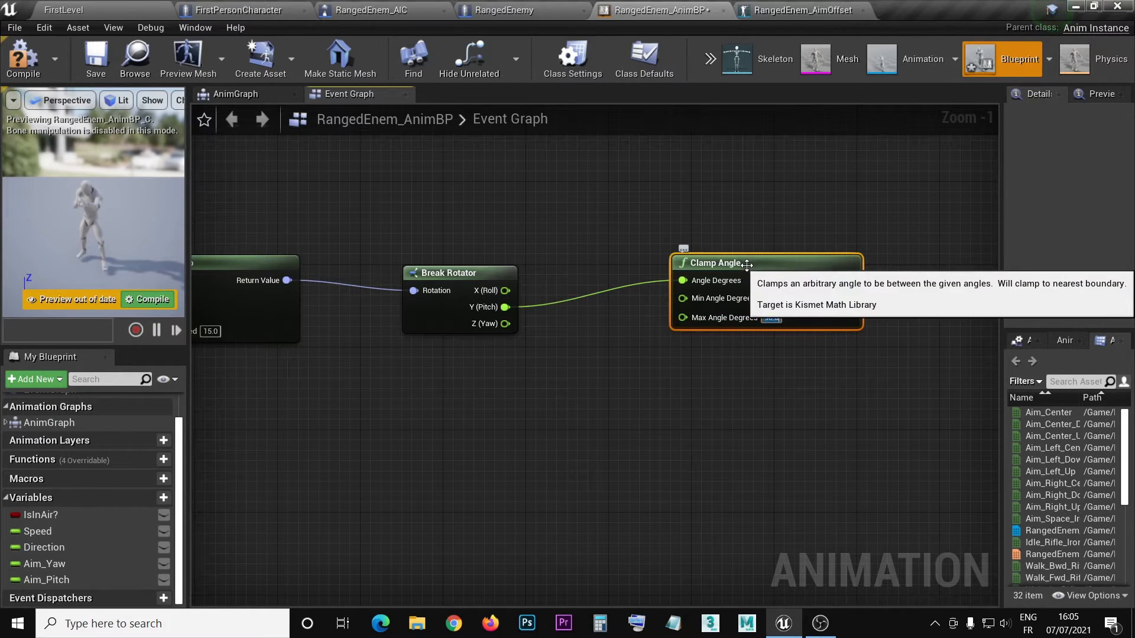
{"action": "key", "text": "ctrl+v"}
{"action": "left_click_drag", "start_coordinate": [831, 346], "coordinate": [780, 376]}
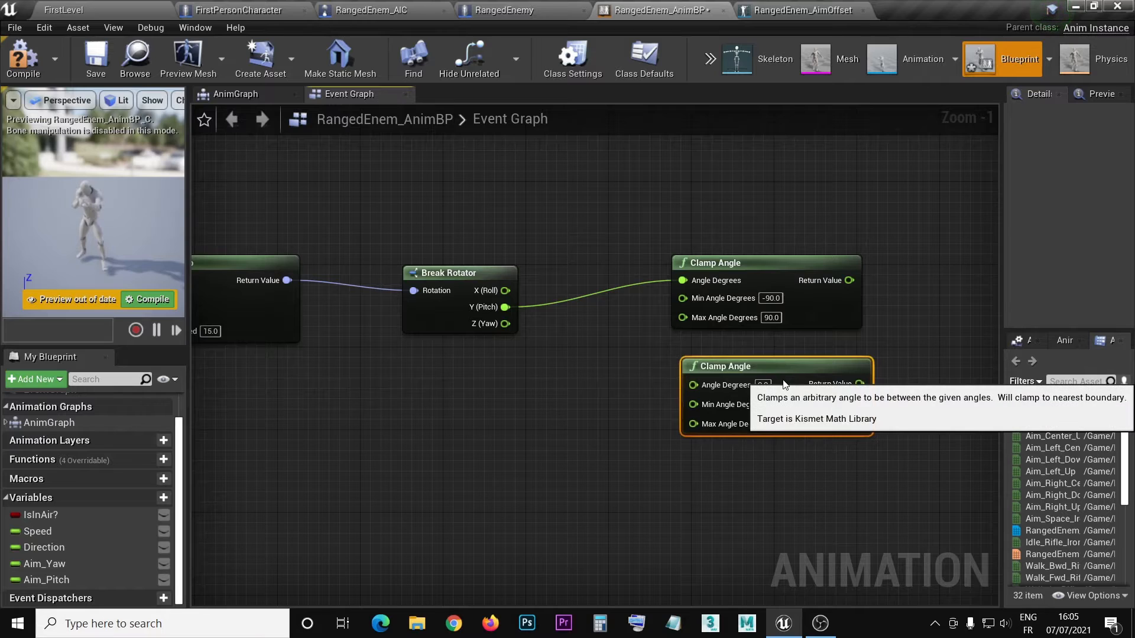
{"action": "left_click_drag", "start_coordinate": [505, 324], "coordinate": [695, 388]}
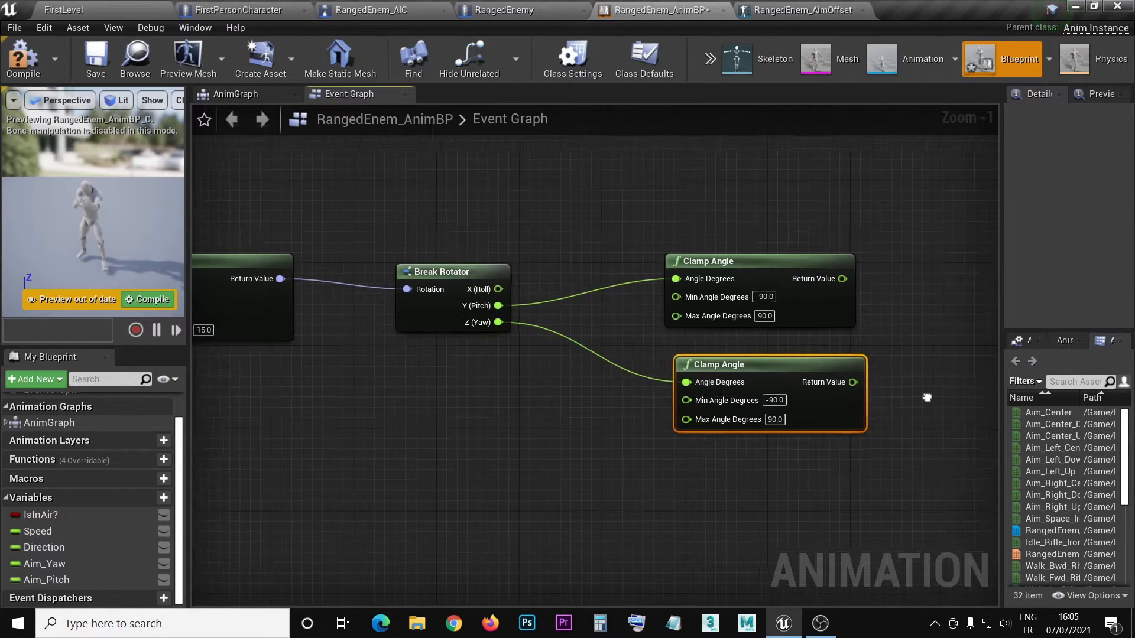
Step: Add SET nodes for the Aim_Yaw and Aim_Pitch variables to the Event Graph
{"action": "right_click_drag", "start_coordinate": [927, 395], "coordinate": [611, 318]}
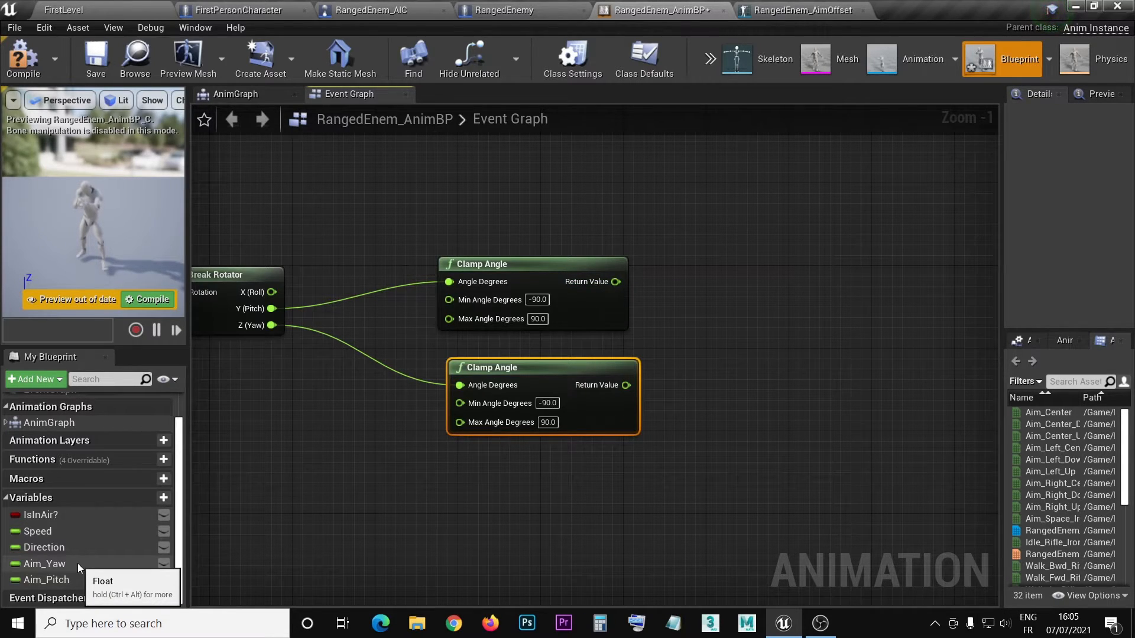
{"action": "left_click_drag", "start_coordinate": [77, 563], "coordinate": [684, 144]}
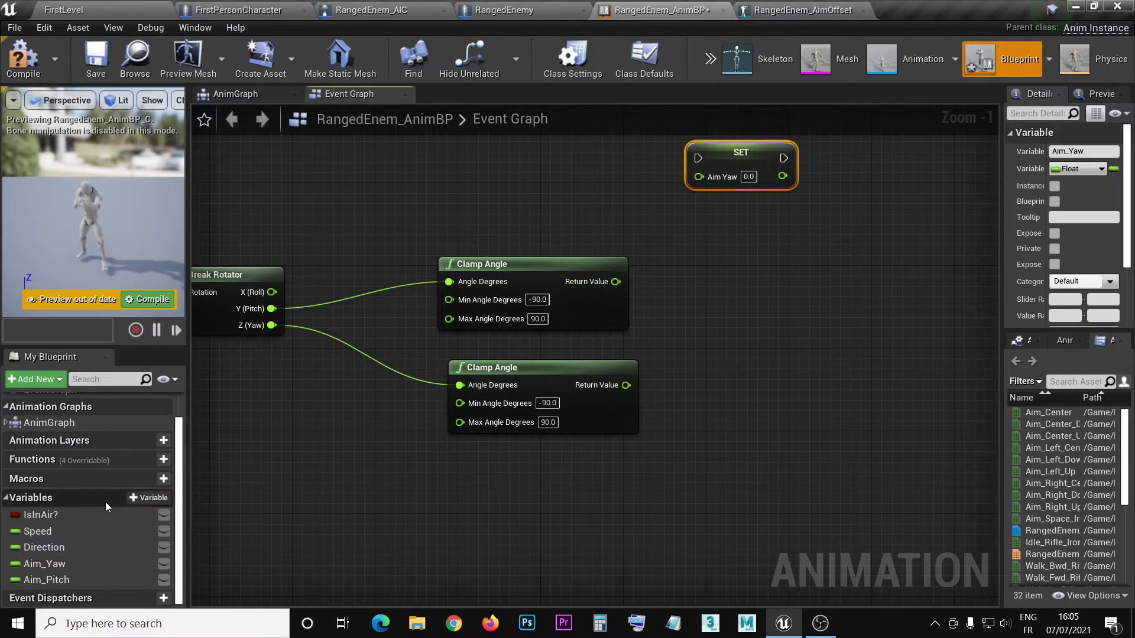
{"action": "left_click_drag", "start_coordinate": [59, 584], "coordinate": [839, 154]}
{"action": "right_click_drag", "start_coordinate": [856, 232], "coordinate": [566, 361]}
{"action": "right_click_drag", "start_coordinate": [448, 371], "coordinate": [622, 351]}
Step: Feed the pitch Clamp Angle into SET Aim Pitch and the yaw one into SET Aim Yaw, arranging the setters side by side
{"action": "left_click_drag", "start_coordinate": [620, 344], "coordinate": [857, 250]}
{"action": "left_click_drag", "start_coordinate": [757, 220], "coordinate": [973, 229]}
{"action": "left_click_drag", "start_coordinate": [856, 230], "coordinate": [707, 228]}
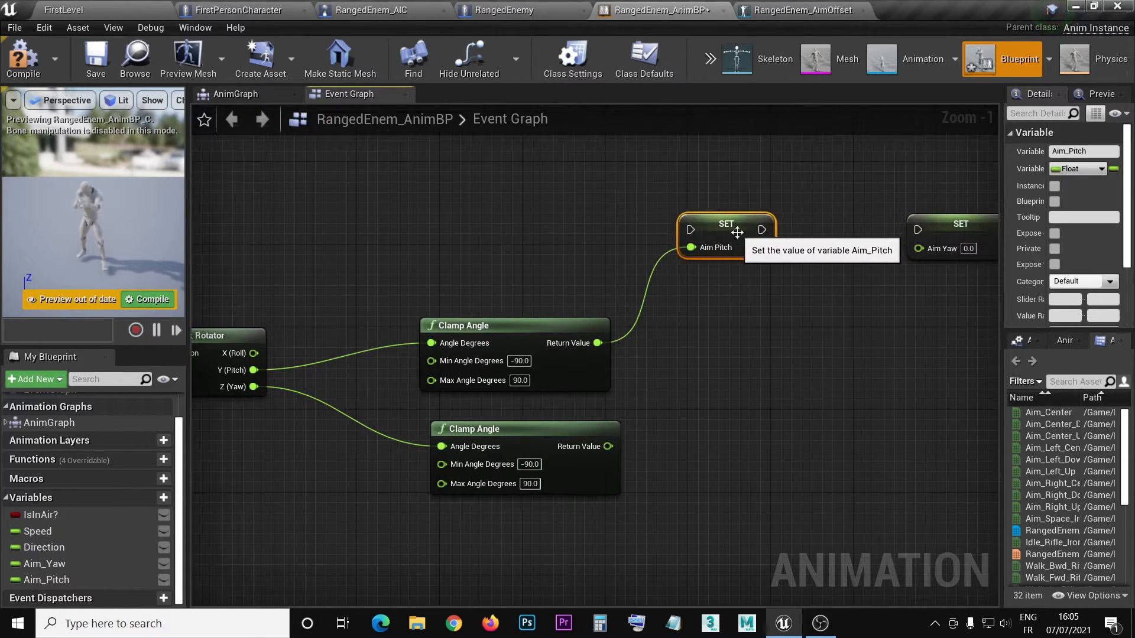
{"action": "left_click_drag", "start_coordinate": [965, 228], "coordinate": [881, 234]}
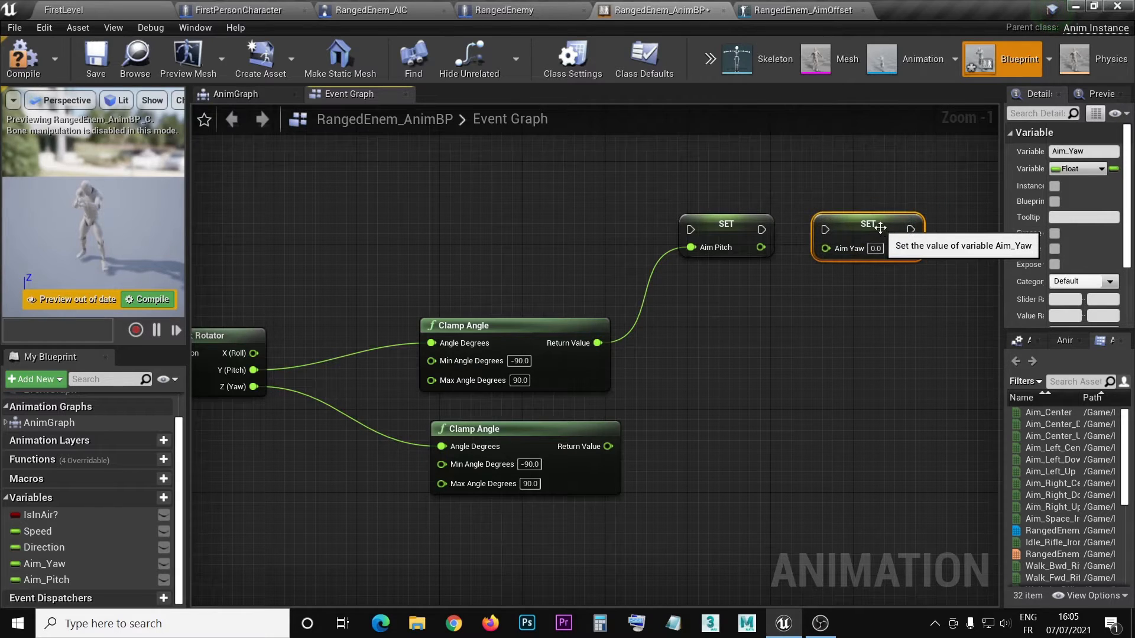
{"action": "left_click_drag", "start_coordinate": [609, 446], "coordinate": [826, 253]}
Step: Connect the execution flow from SET Direction to SET Aim Pitch and on to SET Aim Yaw
{"action": "right_click_drag", "start_coordinate": [637, 399], "coordinate": [877, 416]}
{"action": "scroll", "coordinate": [879, 422], "scroll_direction": "down", "scroll_amount": 2}
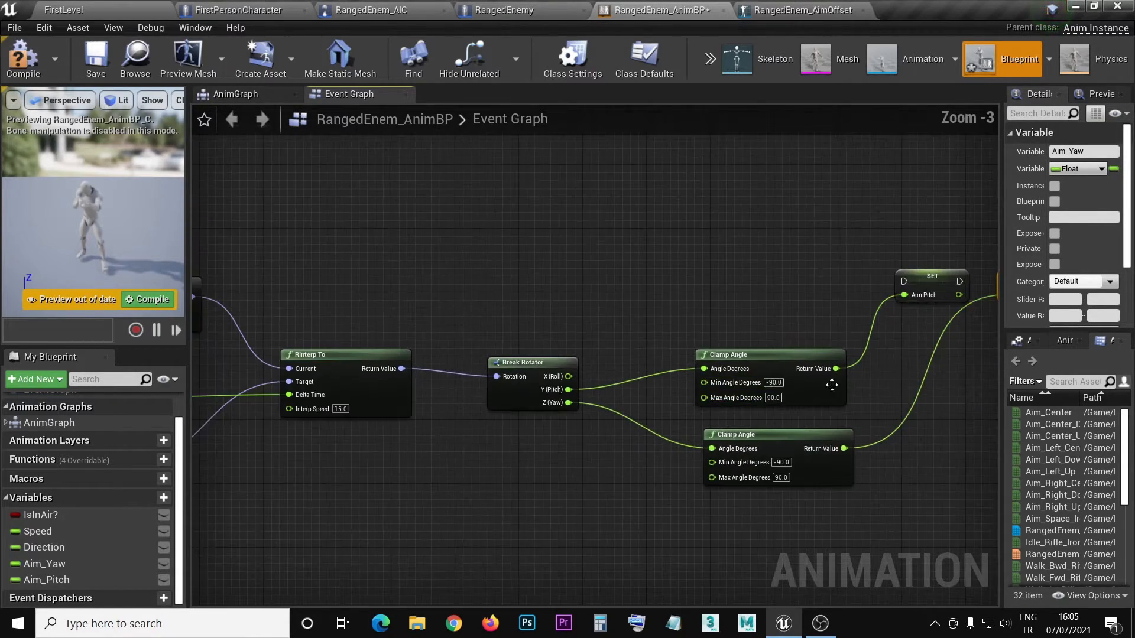
{"action": "right_click_drag", "start_coordinate": [941, 364], "coordinate": [762, 360]}
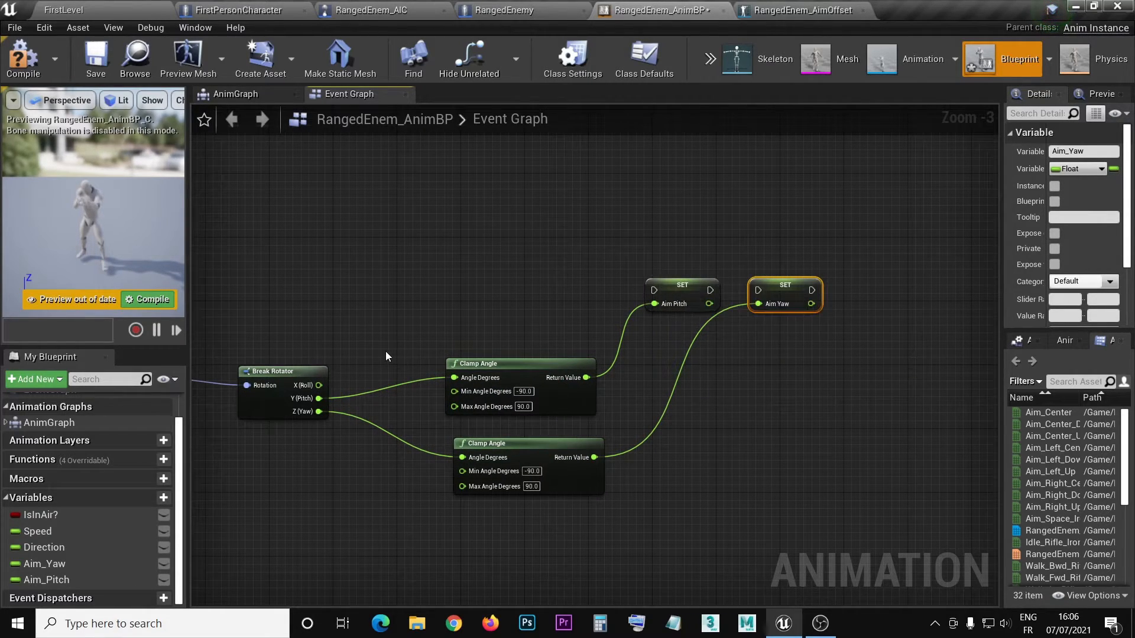
{"action": "scroll", "coordinate": [385, 351], "scroll_direction": "down", "scroll_amount": 3}
{"action": "right_click_drag", "start_coordinate": [338, 392], "coordinate": [486, 411]}
{"action": "scroll", "coordinate": [414, 370], "scroll_direction": "up", "scroll_amount": 1}
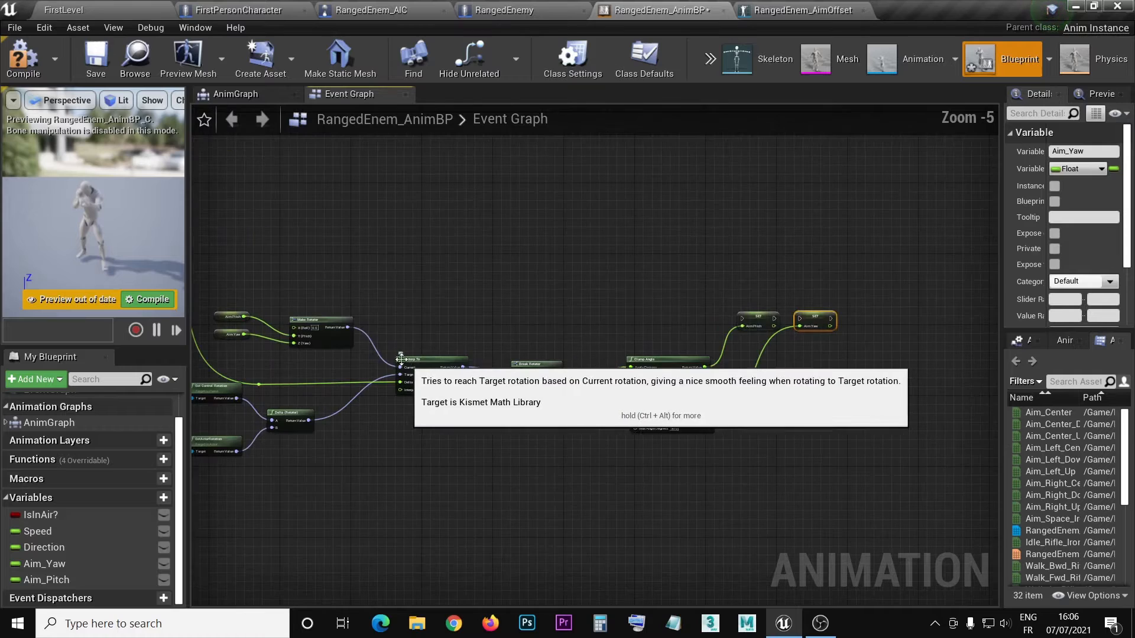
{"action": "right_click_drag", "start_coordinate": [373, 342], "coordinate": [588, 407]}
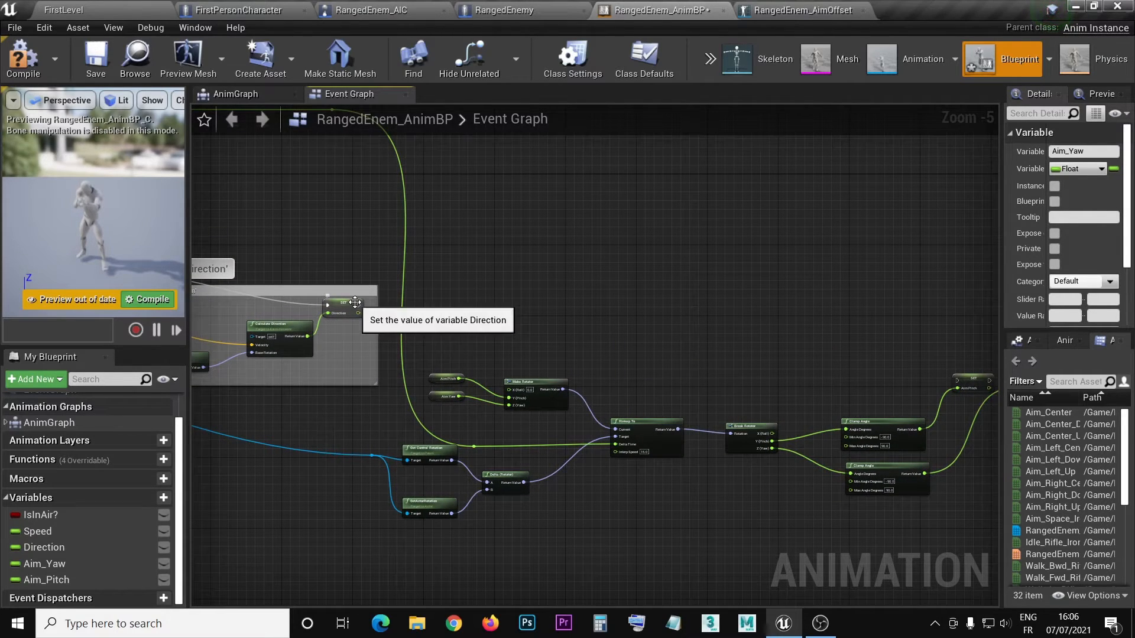
{"action": "left_click_drag", "start_coordinate": [360, 305], "coordinate": [956, 381]}
{"action": "right_click_drag", "start_coordinate": [958, 439], "coordinate": [613, 431]}
{"action": "scroll", "coordinate": [628, 389], "scroll_direction": "up", "scroll_amount": 3}
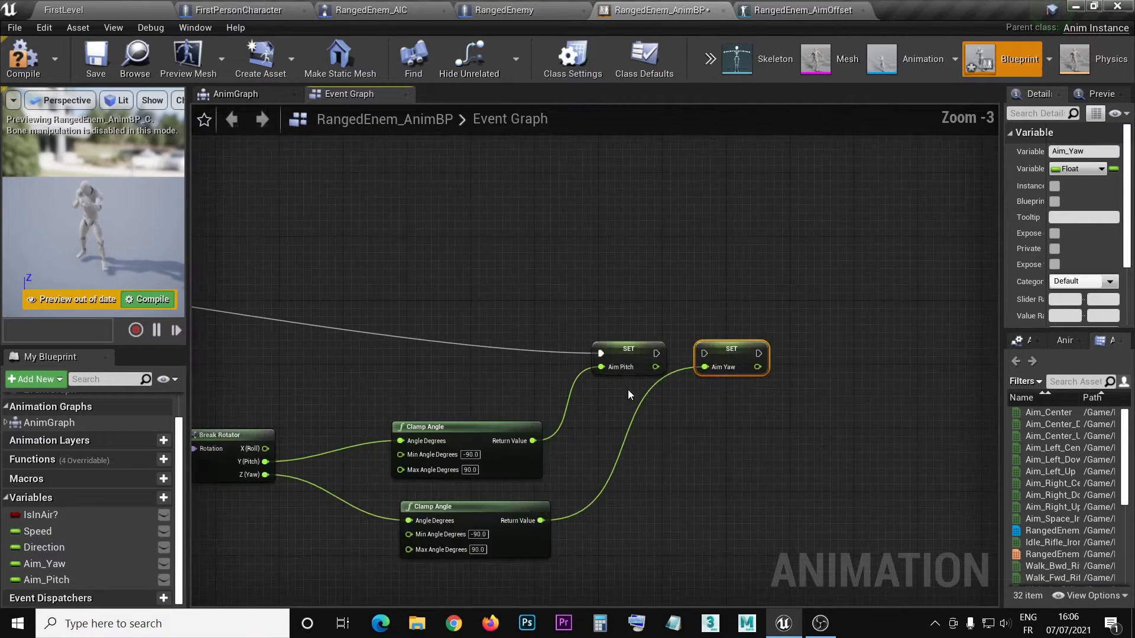
{"action": "left_click_drag", "start_coordinate": [658, 349], "coordinate": [719, 348]}
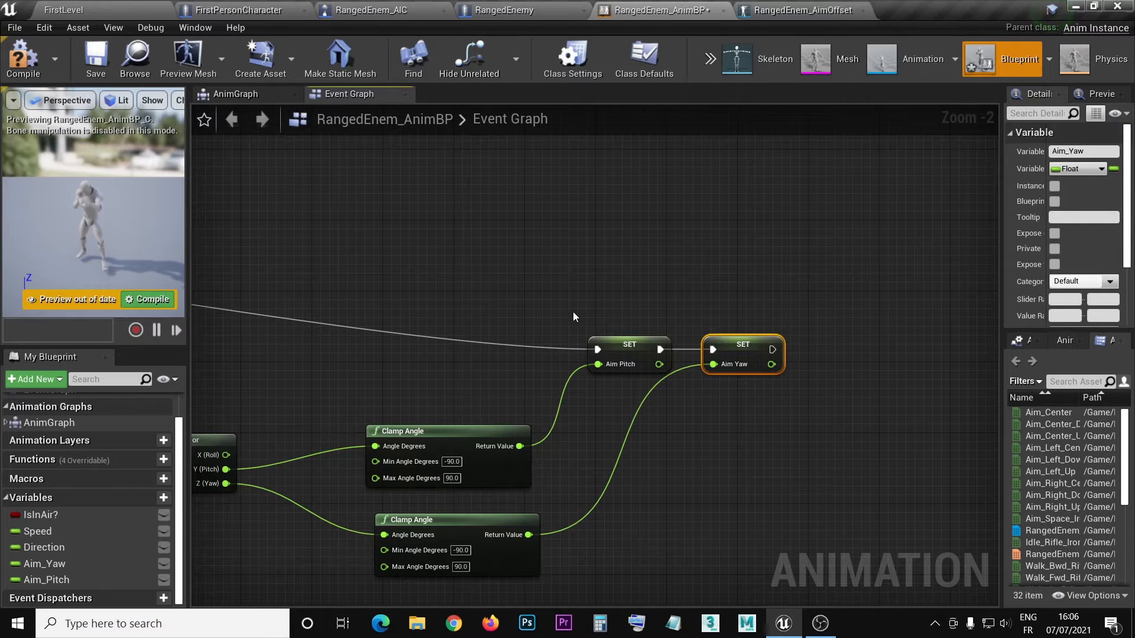
Step: Line up the two aim SET nodes with SET Direction and move the aim rotation nodes up beneath the execution wire
{"action": "left_click_drag", "start_coordinate": [572, 310], "coordinate": [758, 413]}
{"action": "scroll", "coordinate": [656, 410], "scroll_direction": "down", "scroll_amount": 5}
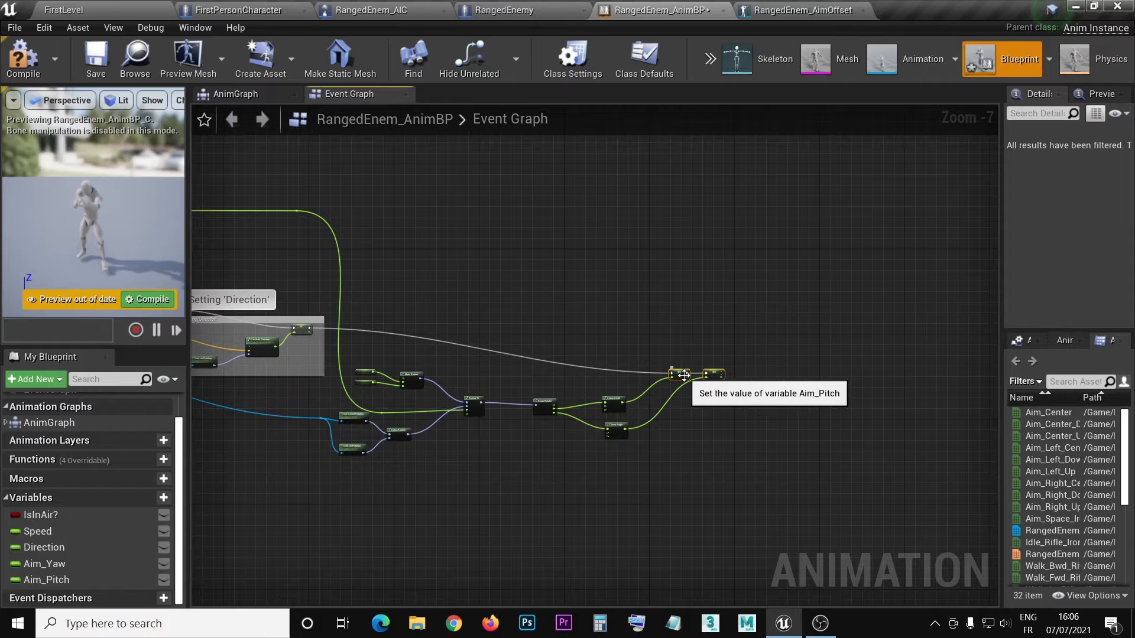
{"action": "left_click_drag", "start_coordinate": [688, 378], "coordinate": [700, 336]}
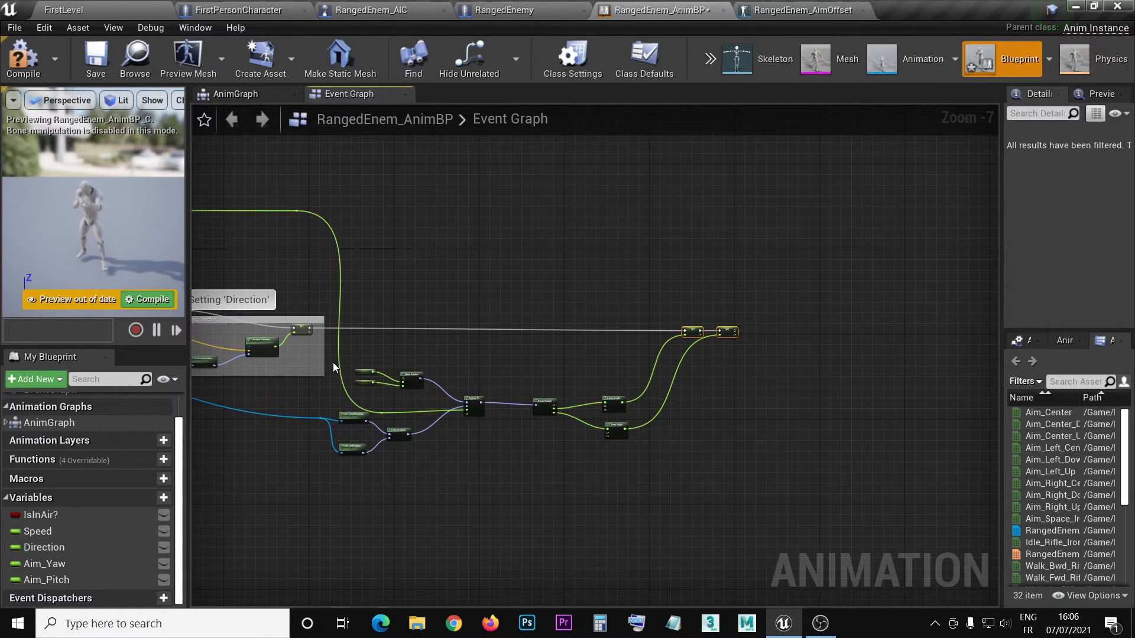
{"action": "left_click_drag", "start_coordinate": [638, 498], "coordinate": [319, 360]}
{"action": "left_click_drag", "start_coordinate": [421, 383], "coordinate": [445, 353]}
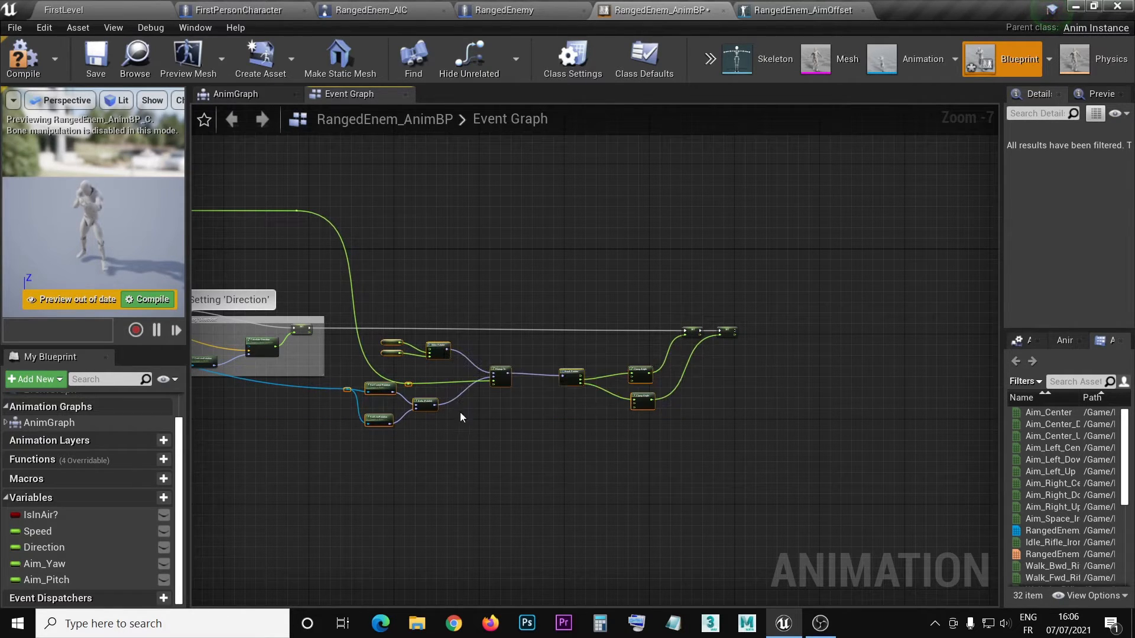
Step: Review the aim rotation chain from Get Control Rotation and GetActorRotation through Delta (Rotator) to RInterp To
{"action": "right_click_drag", "start_coordinate": [464, 445], "coordinate": [534, 435]}
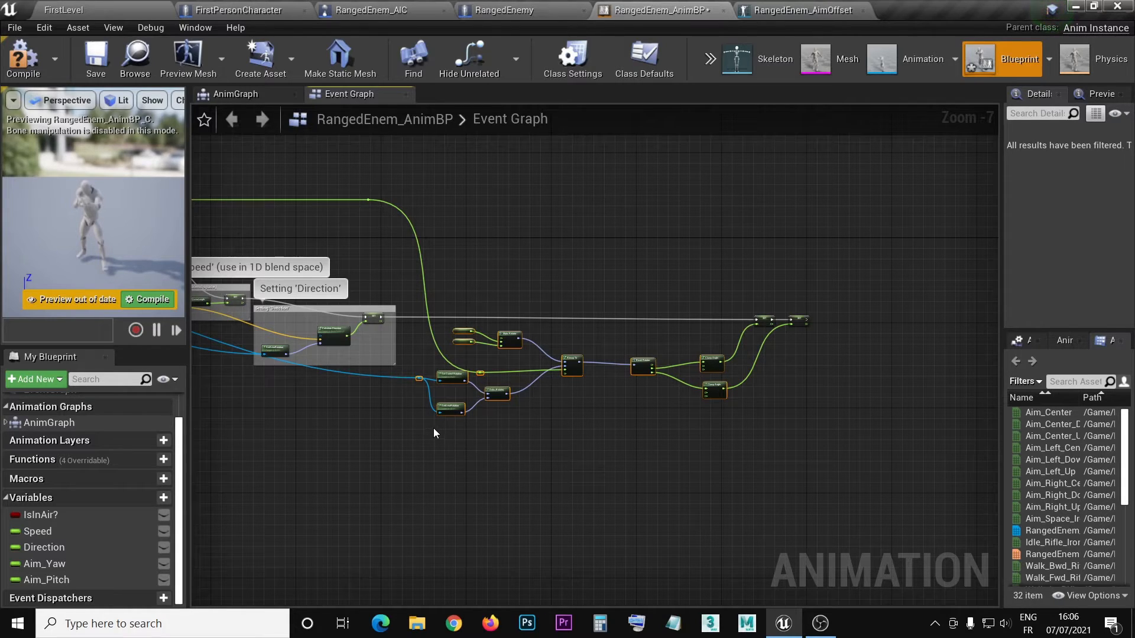
{"action": "scroll", "coordinate": [441, 388], "scroll_direction": "up", "scroll_amount": 6}
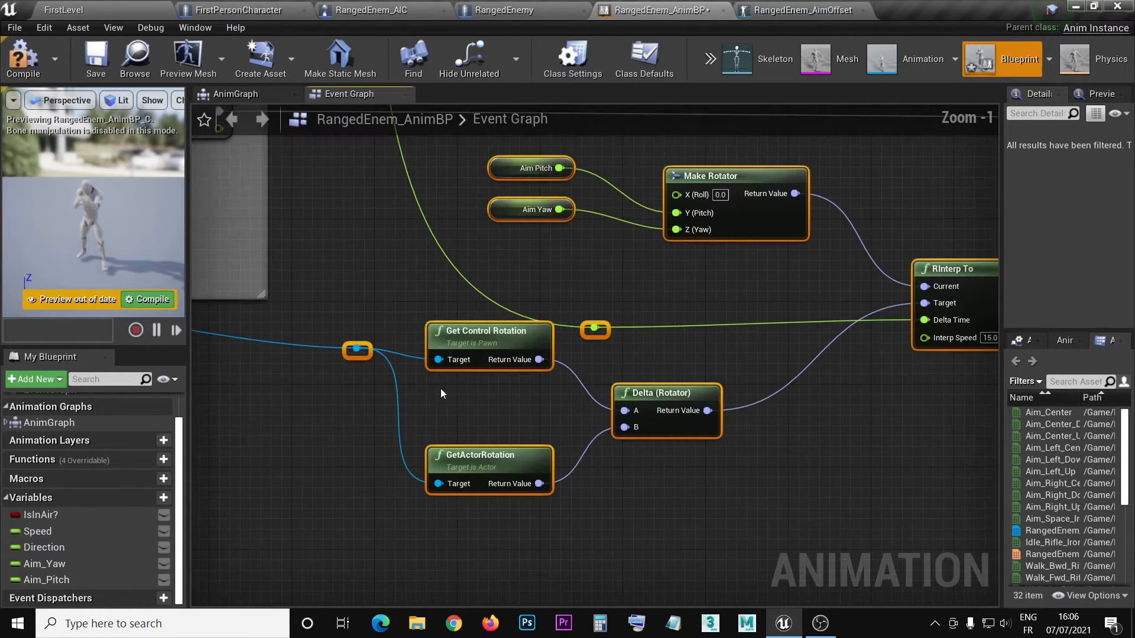
{"action": "scroll", "coordinate": [441, 389], "scroll_direction": "down", "scroll_amount": 2}
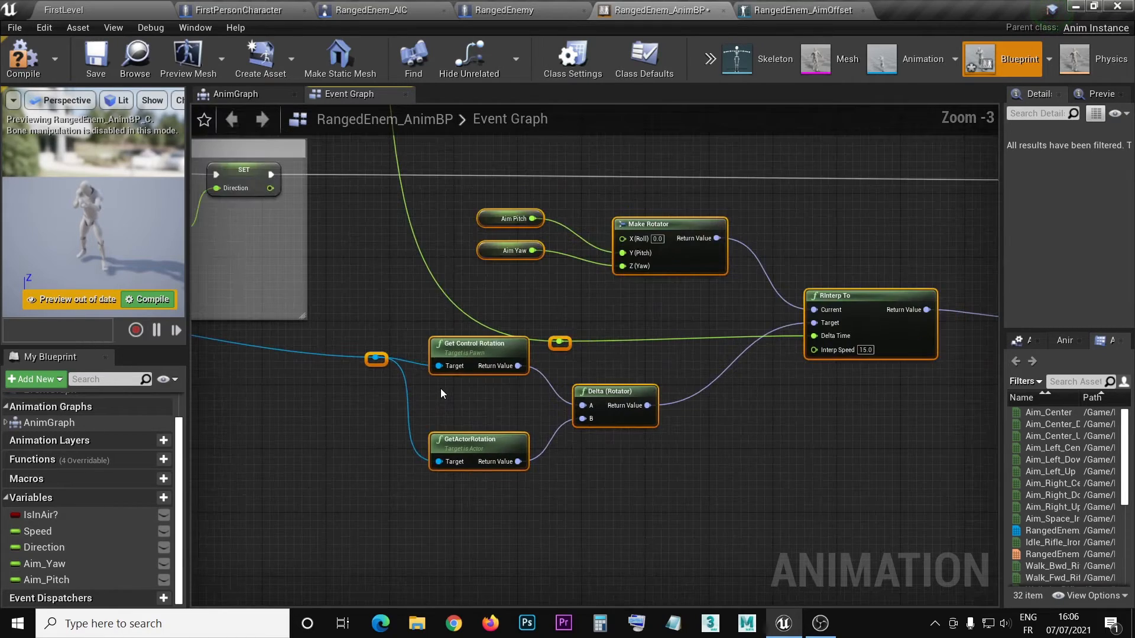
{"action": "scroll", "coordinate": [441, 388], "scroll_direction": "up", "scroll_amount": 2}
{"action": "right_click_drag", "start_coordinate": [780, 488], "coordinate": [666, 491]}
{"action": "scroll", "coordinate": [665, 492], "scroll_direction": "down", "scroll_amount": 6}
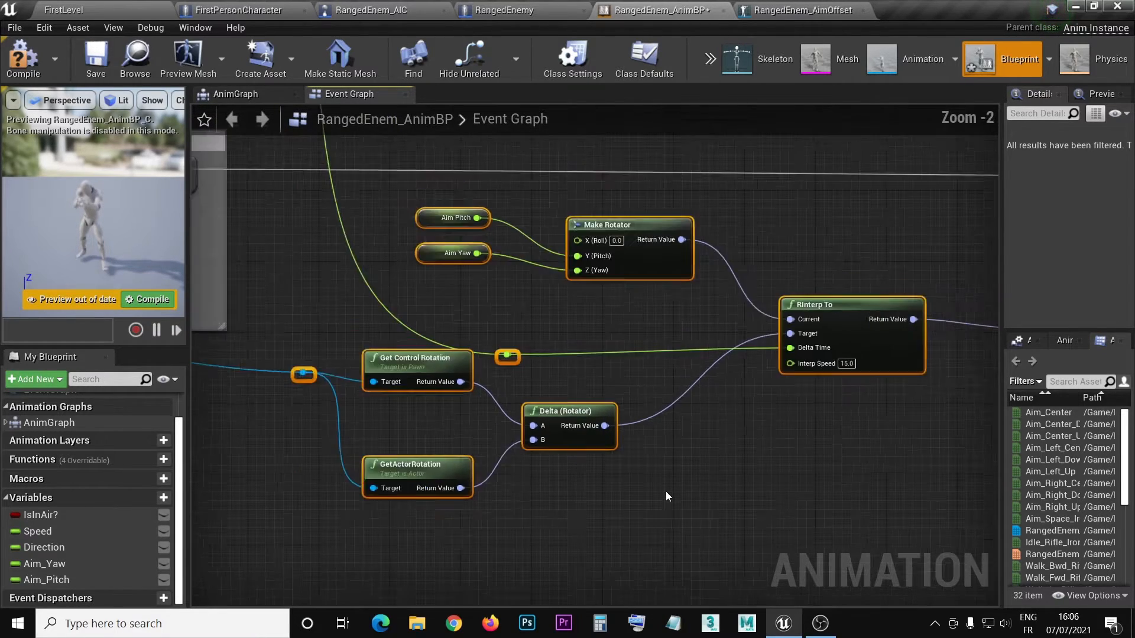
{"action": "right_click_drag", "start_coordinate": [778, 490], "coordinate": [642, 444]}
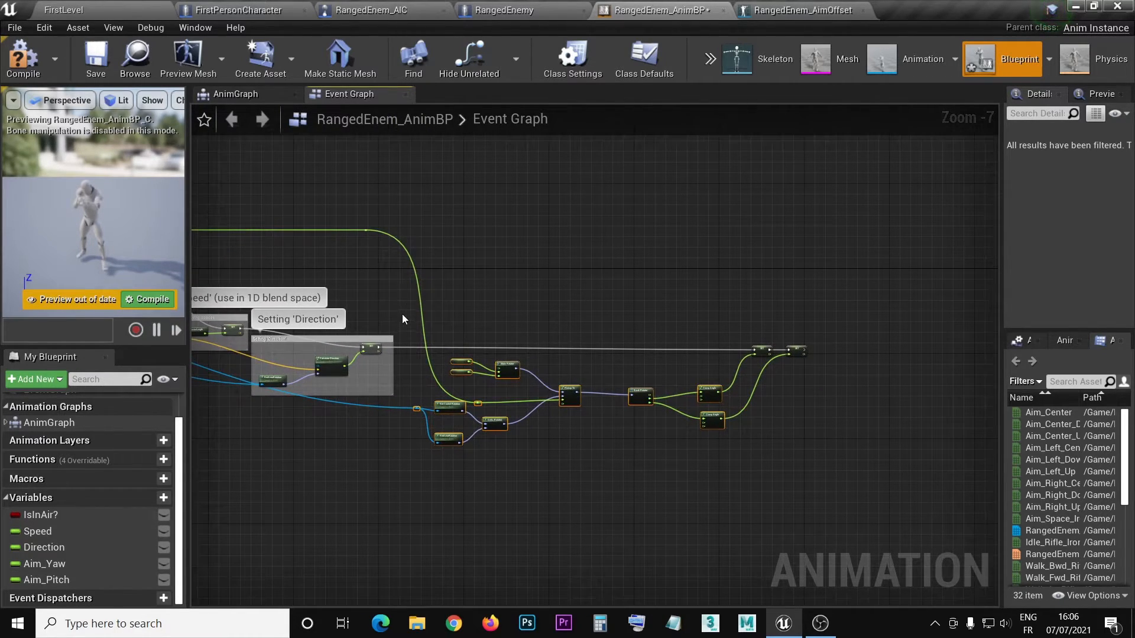
Step: Enclose all the aim nodes in a comment titled "Aim Offset", and compile and save the blueprint
{"action": "left_click_drag", "start_coordinate": [401, 317], "coordinate": [826, 491]}
{"action": "key", "text": "c"}
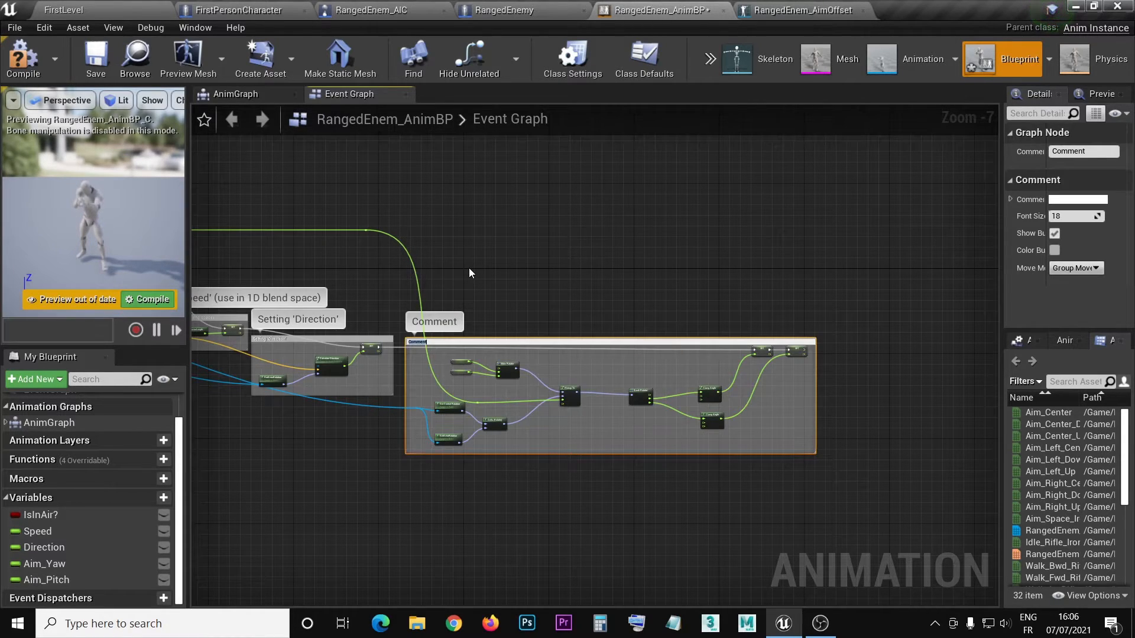
{"action": "scroll", "coordinate": [399, 331], "scroll_direction": "up", "scroll_amount": 4}
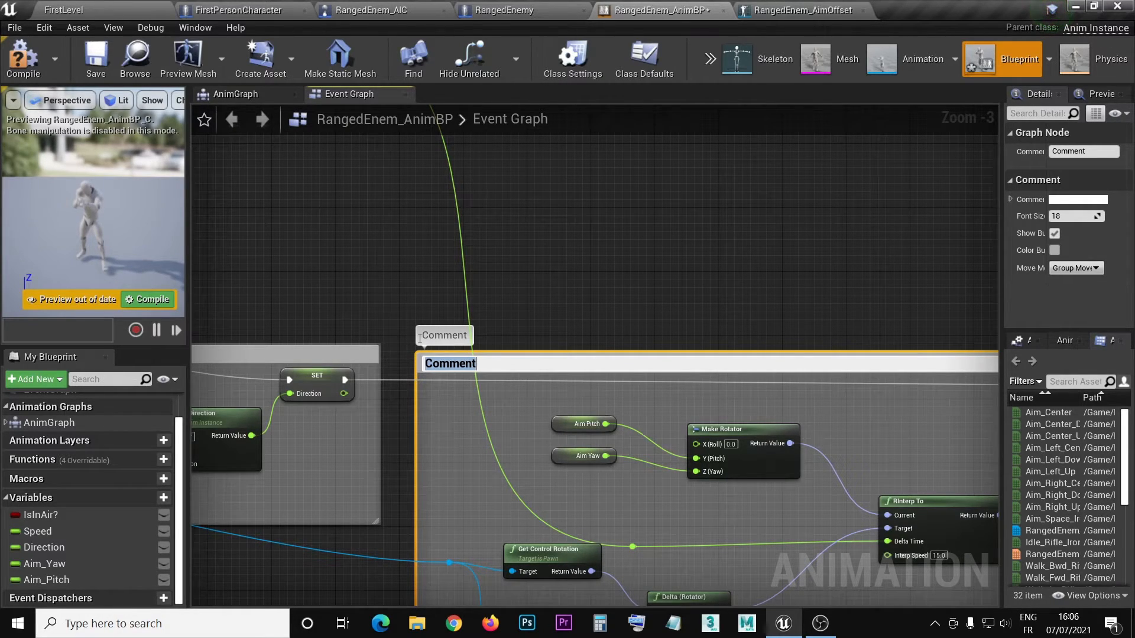
{"action": "type", "text": "Aim Offset"}
{"action": "key", "text": "Return"}
{"action": "scroll", "coordinate": [421, 341], "scroll_direction": "down", "scroll_amount": 5}
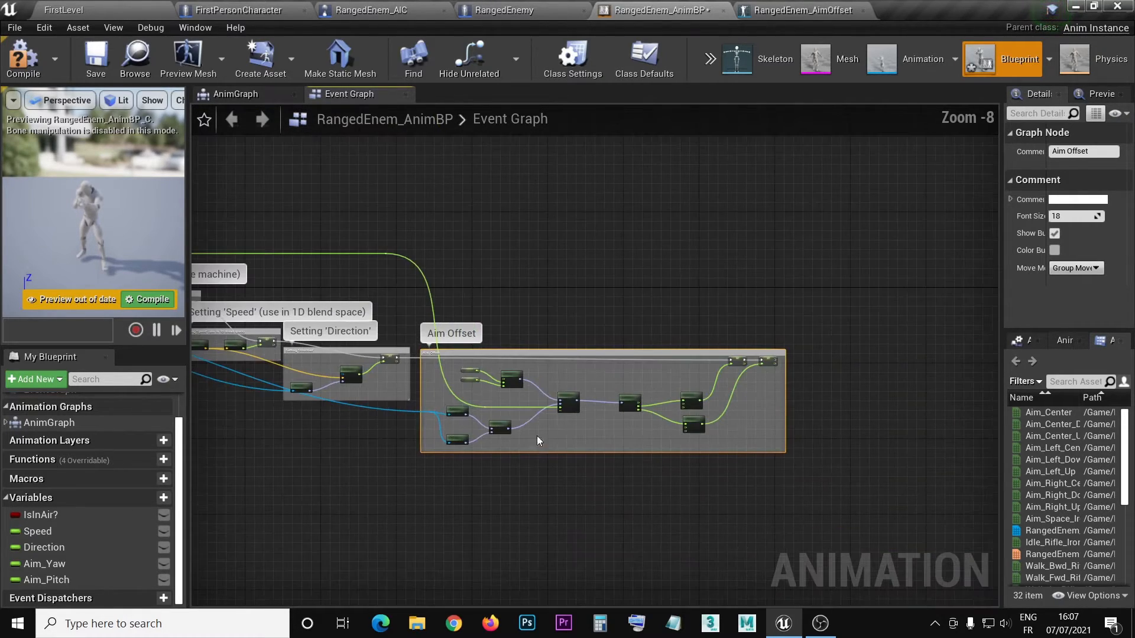
{"action": "left_click", "coordinate": [22, 65]}
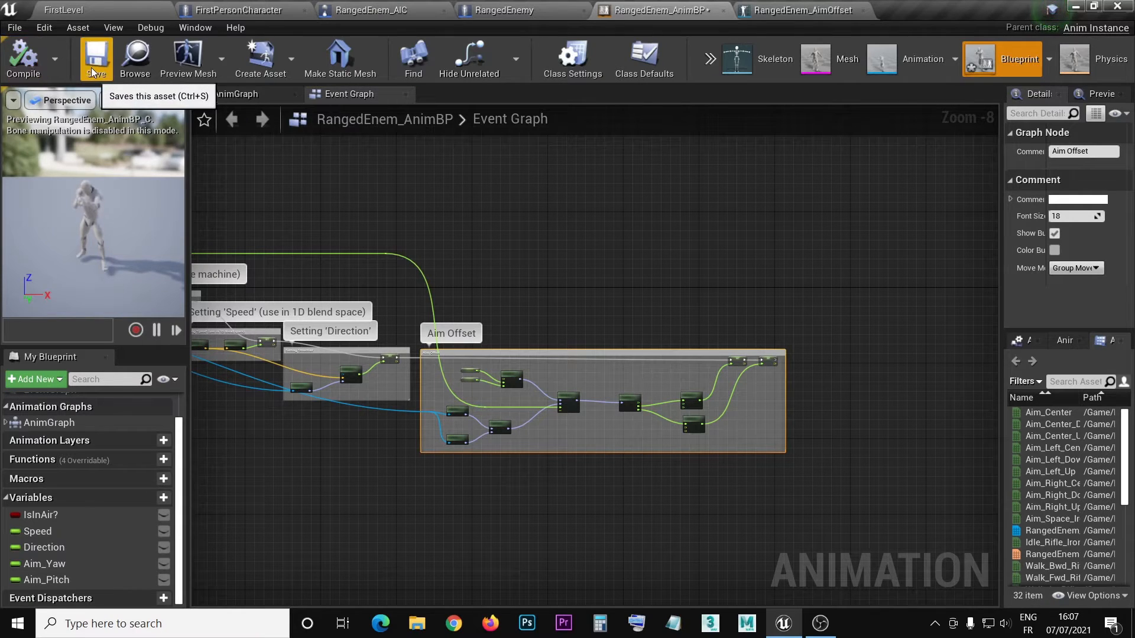
{"action": "left_click", "coordinate": [95, 73]}
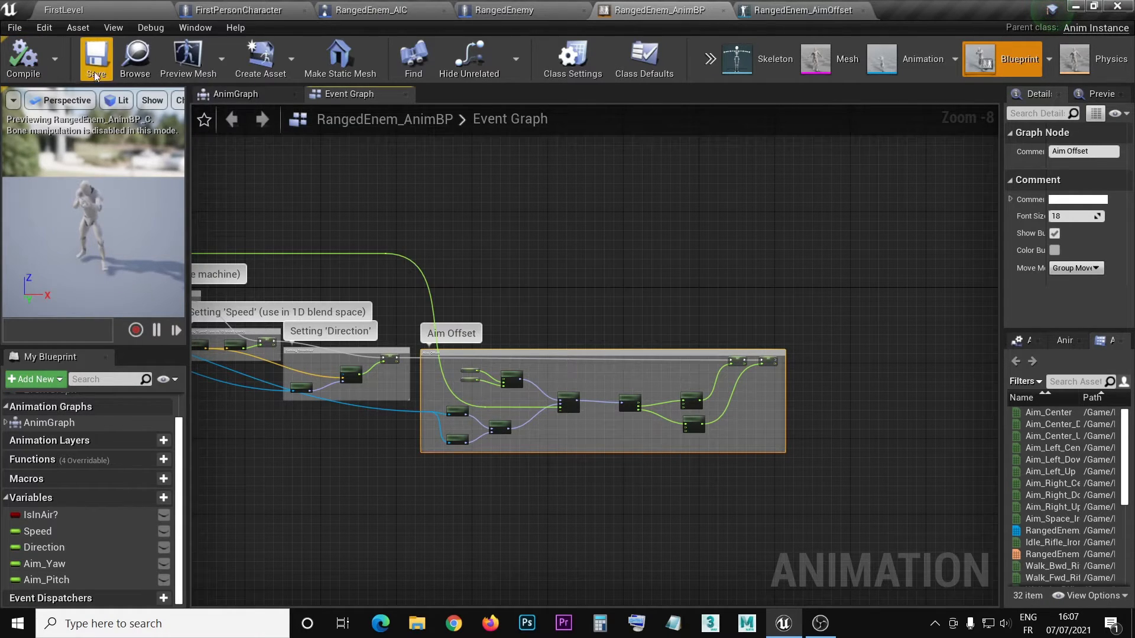
Step: Check in the AnimGraph how RangedEnem_AimOffset and Layered blend per bone feed the Output Pose
{"action": "left_click", "coordinate": [264, 95]}
{"action": "scroll", "coordinate": [643, 452], "scroll_direction": "down", "scroll_amount": 4}
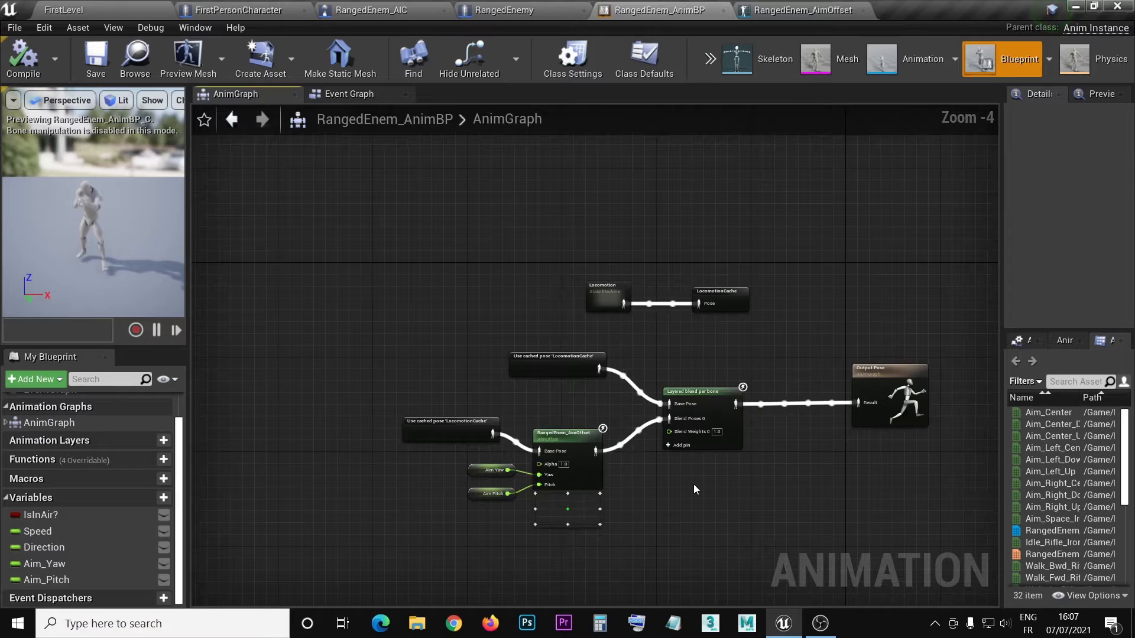
{"action": "right_click_drag", "start_coordinate": [693, 489], "coordinate": [573, 452]}
{"action": "scroll", "coordinate": [575, 448], "scroll_direction": "up", "scroll_amount": 2}
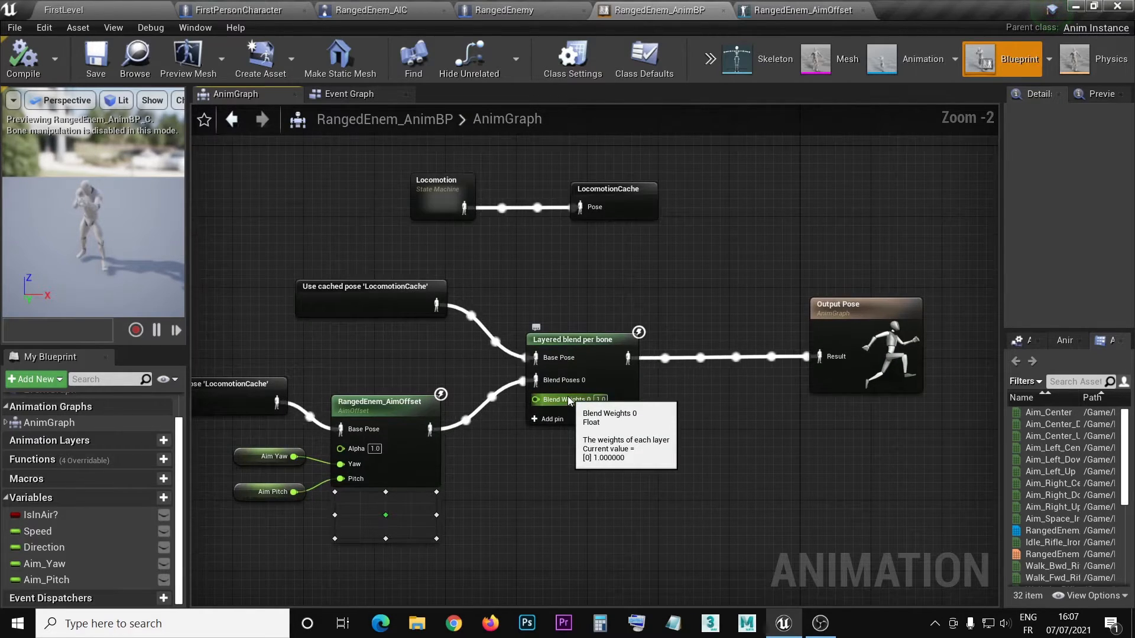
{"action": "scroll", "coordinate": [569, 401], "scroll_direction": "down", "scroll_amount": 1}
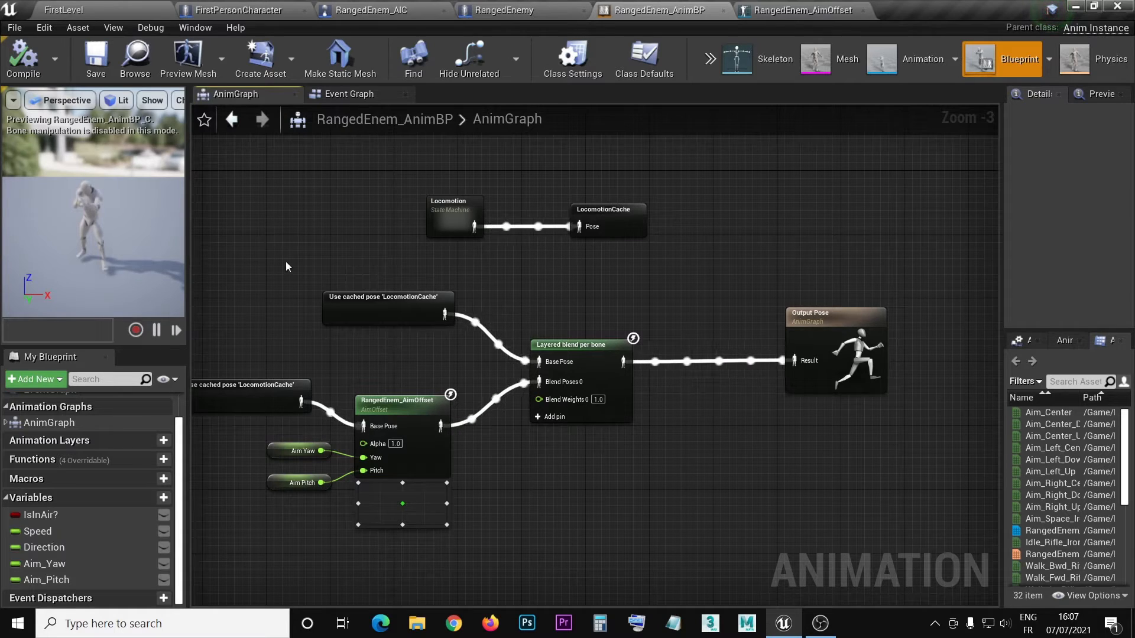
Step: Move the ranged enemy in FirstLevel up onto the raised platform and snap it to the platform's floor
{"action": "left_click", "coordinate": [101, 5]}
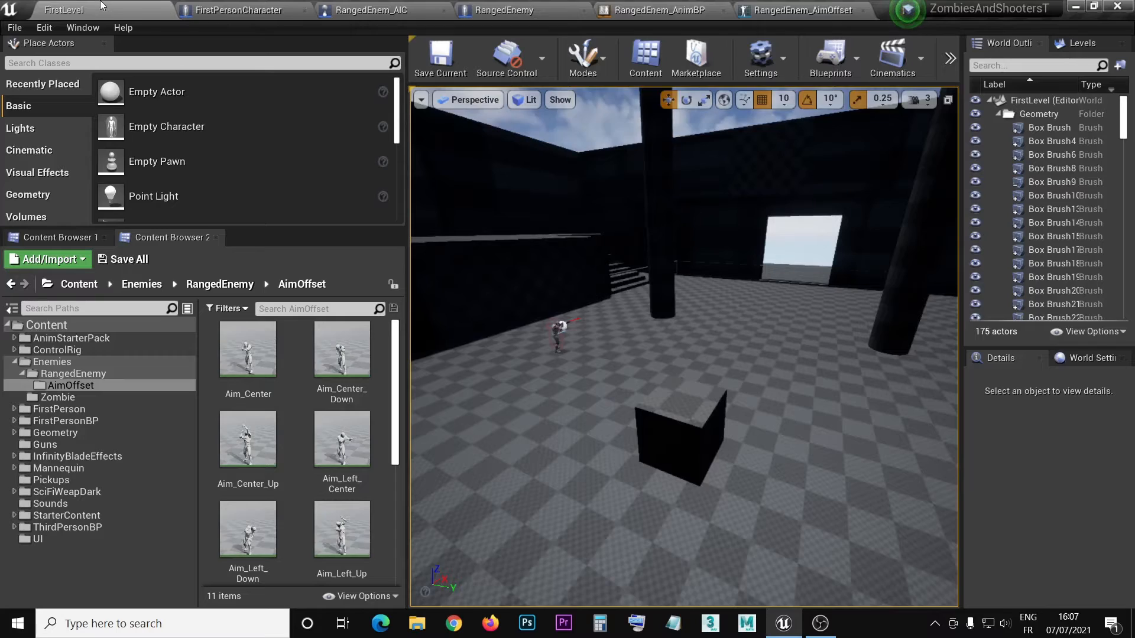
{"action": "right_click_drag", "start_coordinate": [684, 355], "coordinate": [703, 458]}
{"action": "left_click", "coordinate": [709, 452]}
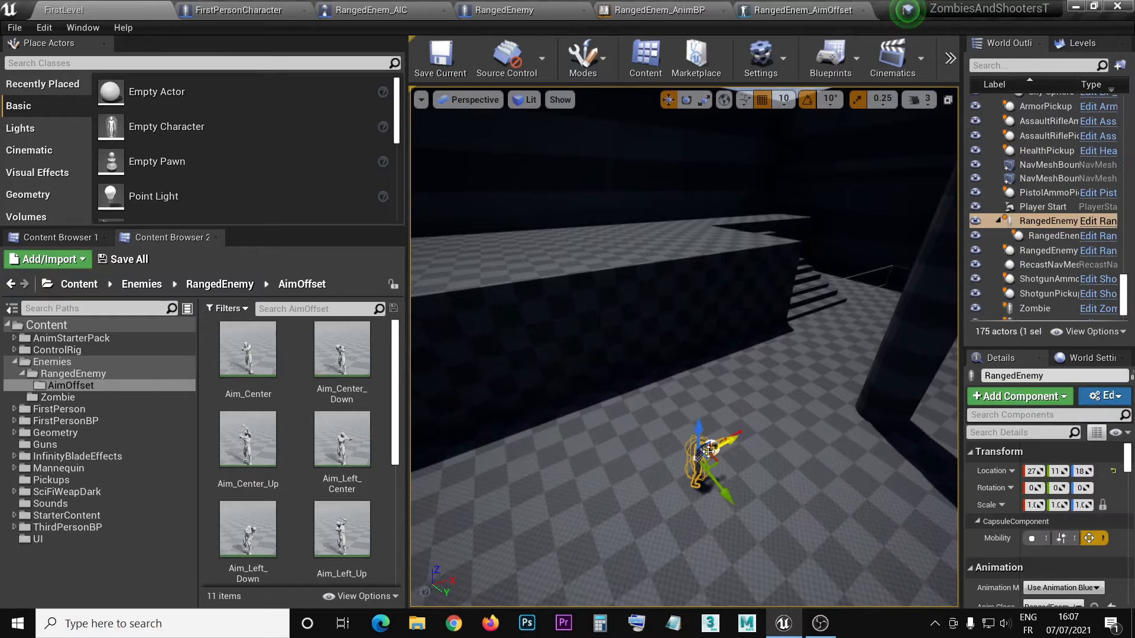
{"action": "left_click_drag", "start_coordinate": [699, 427], "coordinate": [628, 211]}
{"action": "key", "text": "End"}
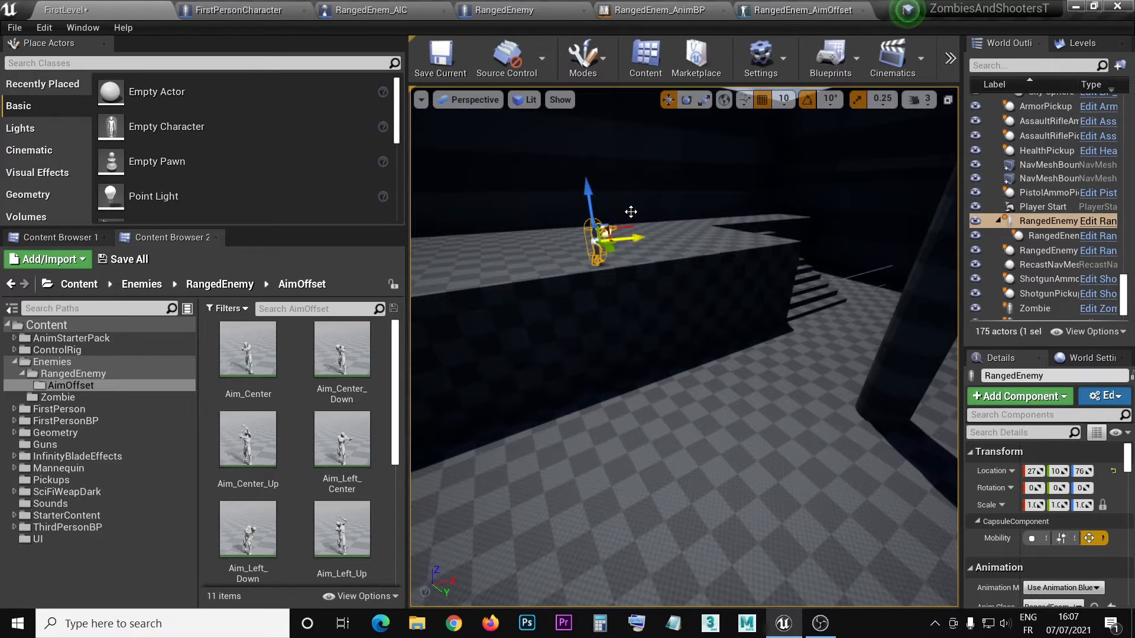
Step: Rotate the ranged enemy about its vertical axis so it faces out over the platform's edge
{"action": "key", "text": "w"}
{"action": "right_click_drag", "start_coordinate": [635, 251], "coordinate": [632, 279]}
{"action": "key", "text": "s"}
{"action": "key", "text": "w"}
{"action": "key", "text": "s"}
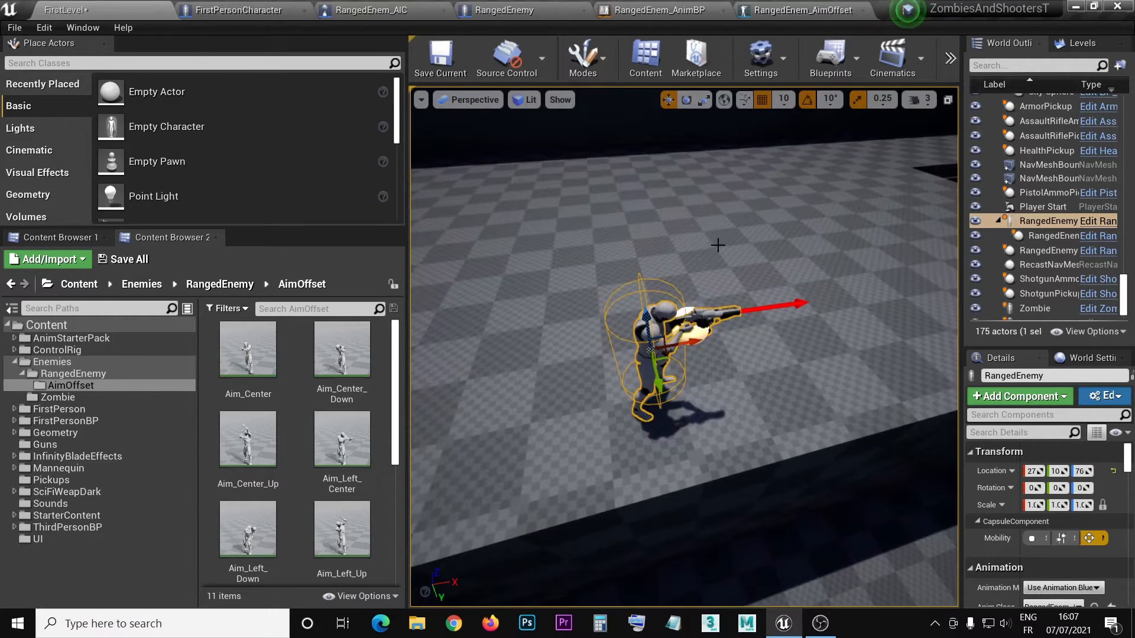
{"action": "key", "text": "e"}
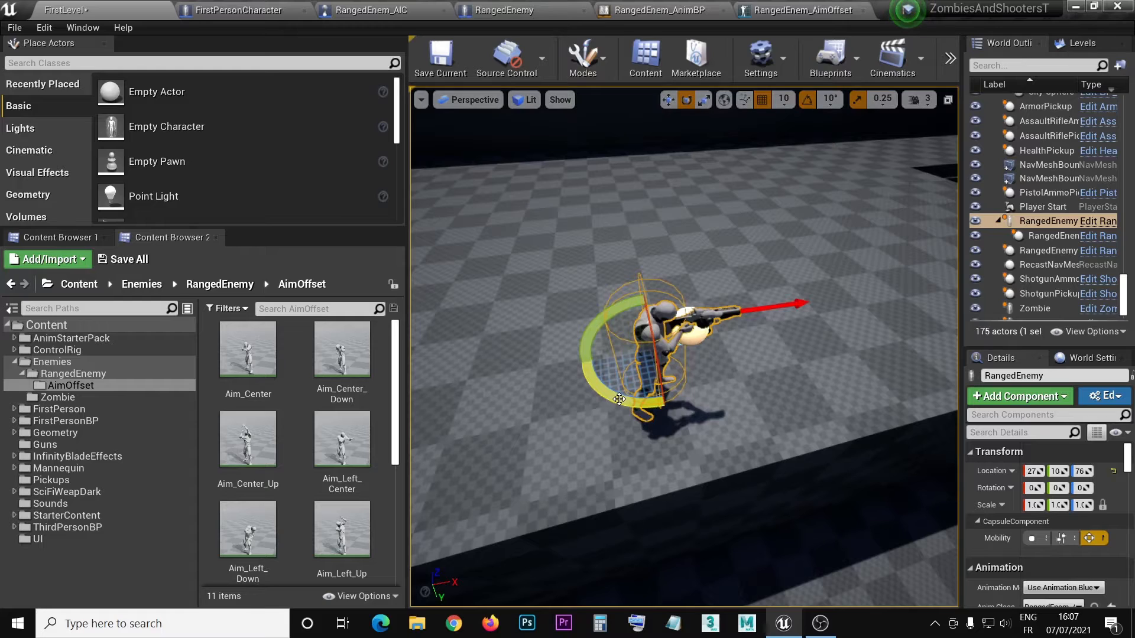
{"action": "left_click_drag", "start_coordinate": [619, 399], "coordinate": [663, 438]}
{"action": "right_click_drag", "start_coordinate": [664, 438], "coordinate": [810, 288]}
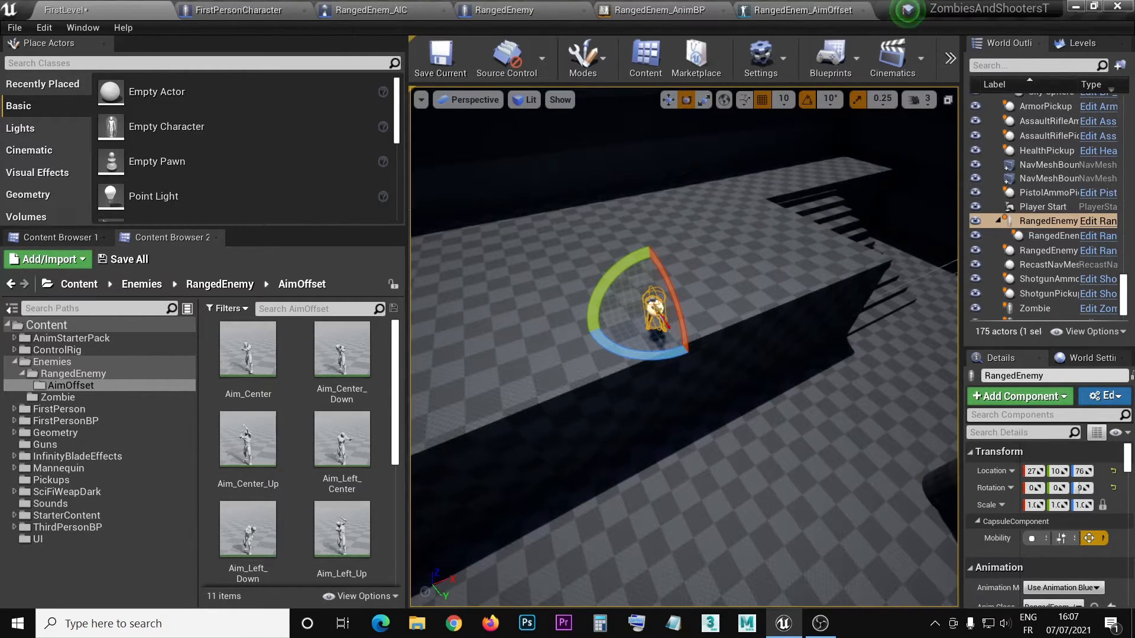
Step: Save the modified FirstLevel map and widen the level viewport against the content browser
{"action": "left_click", "coordinate": [124, 260]}
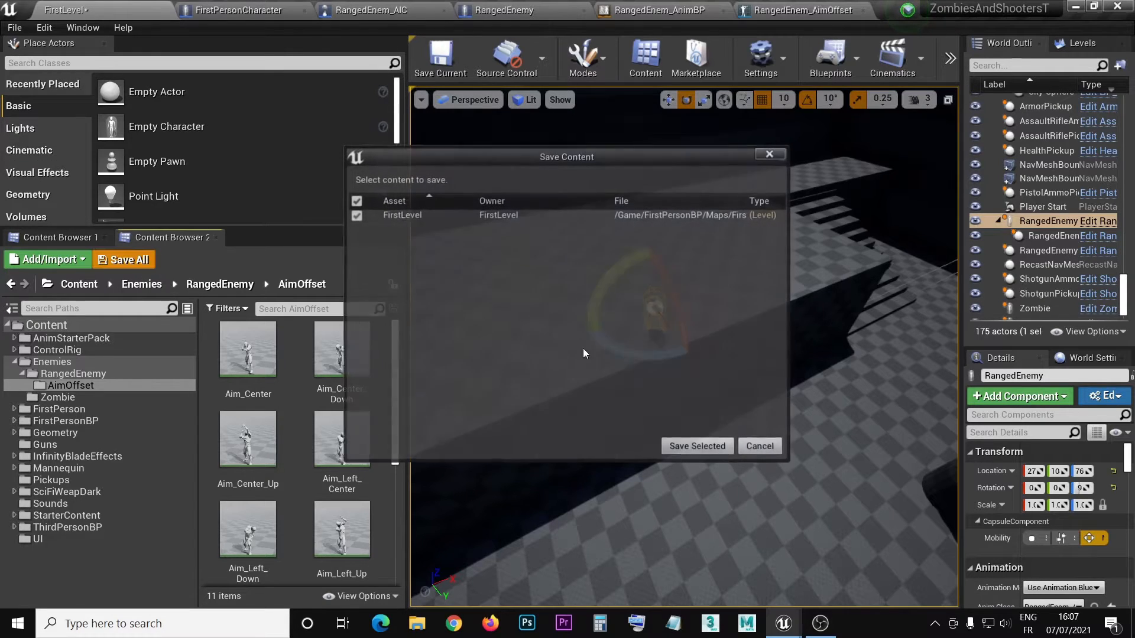
{"action": "left_click", "coordinate": [680, 442]}
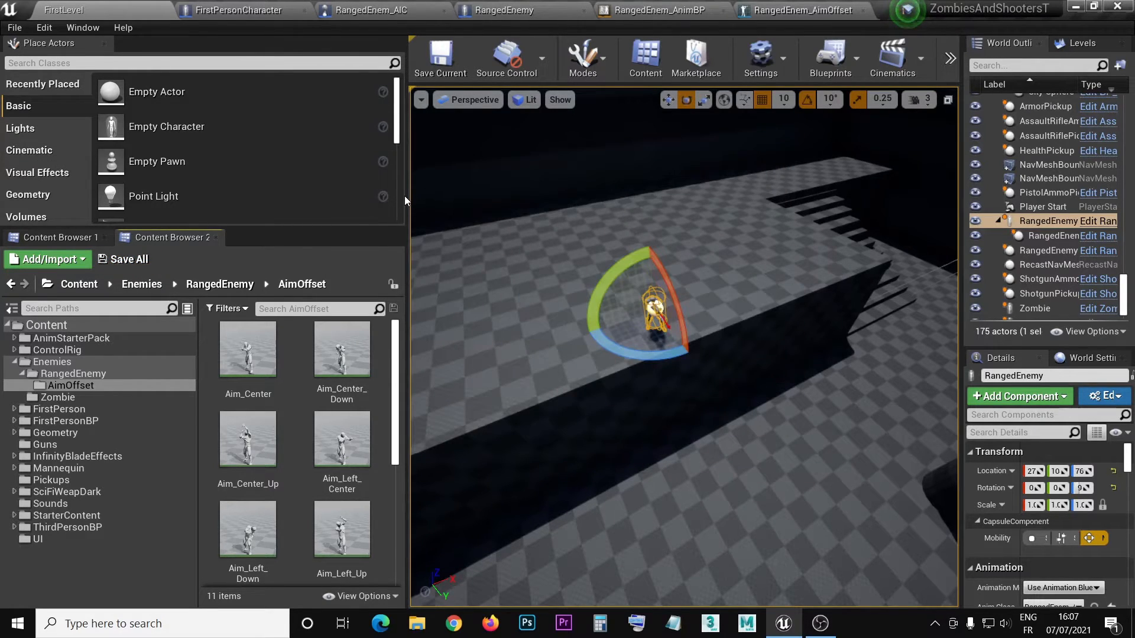
{"action": "left_click_drag", "start_coordinate": [404, 201], "coordinate": [361, 202]}
{"action": "left_click_drag", "start_coordinate": [216, 197], "coordinate": [221, 196]}
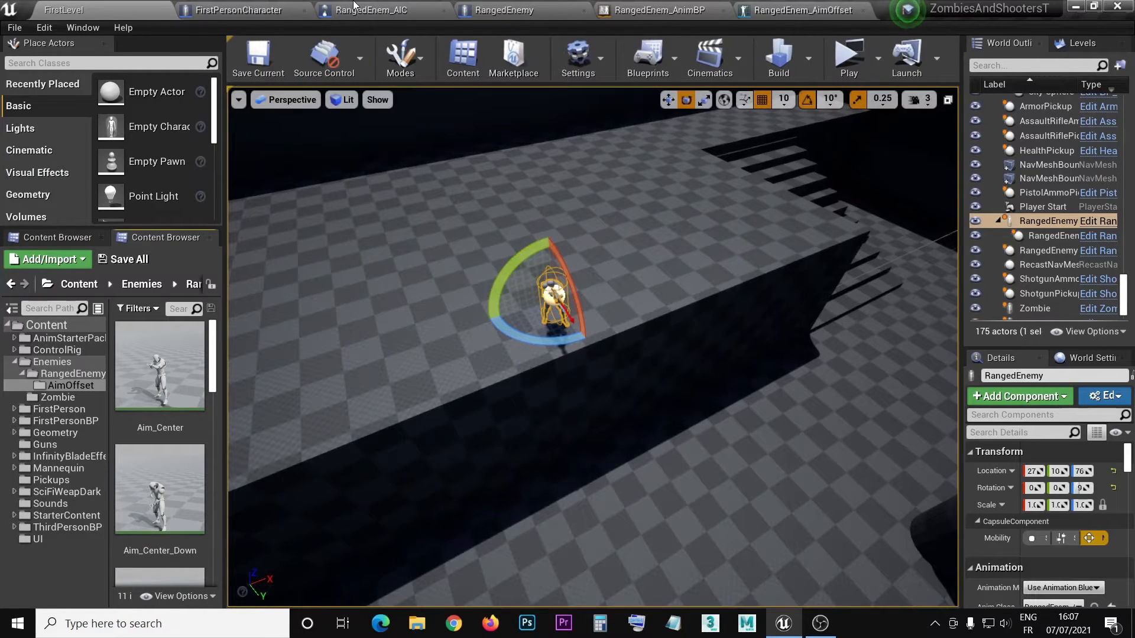
Step: In RangedEnem_AIC, disconnect Event On Possess from Set Timer by Event and move the timer and Move to Actor nodes well below it
{"action": "left_click", "coordinate": [378, 11]}
{"action": "right_click_drag", "start_coordinate": [571, 367], "coordinate": [515, 442]}
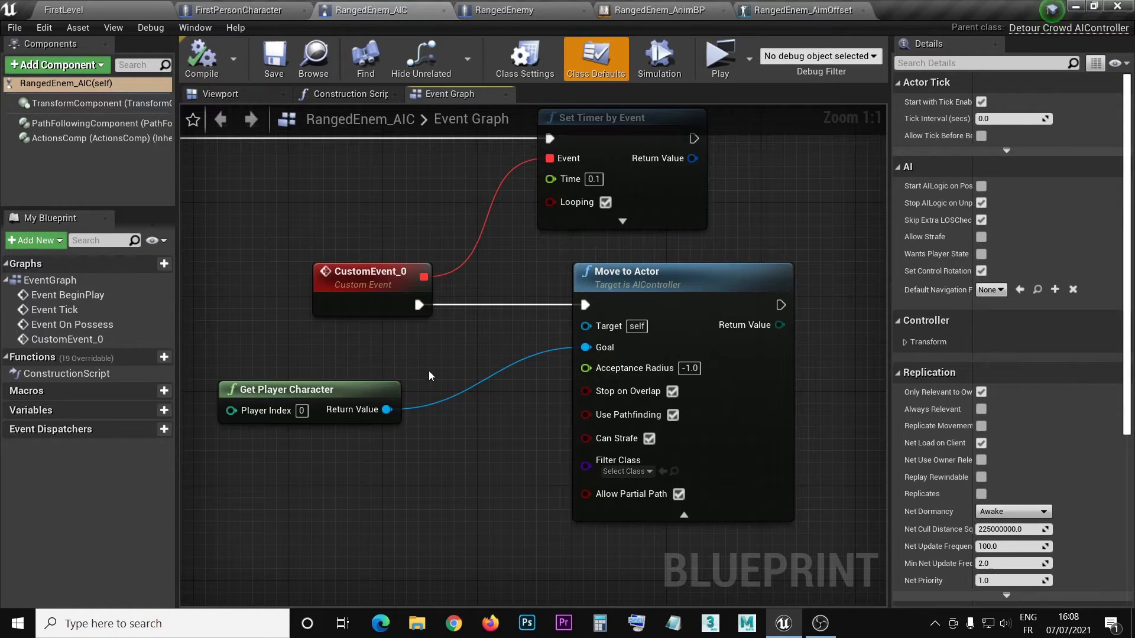
{"action": "scroll", "coordinate": [428, 371], "scroll_direction": "down", "scroll_amount": 4}
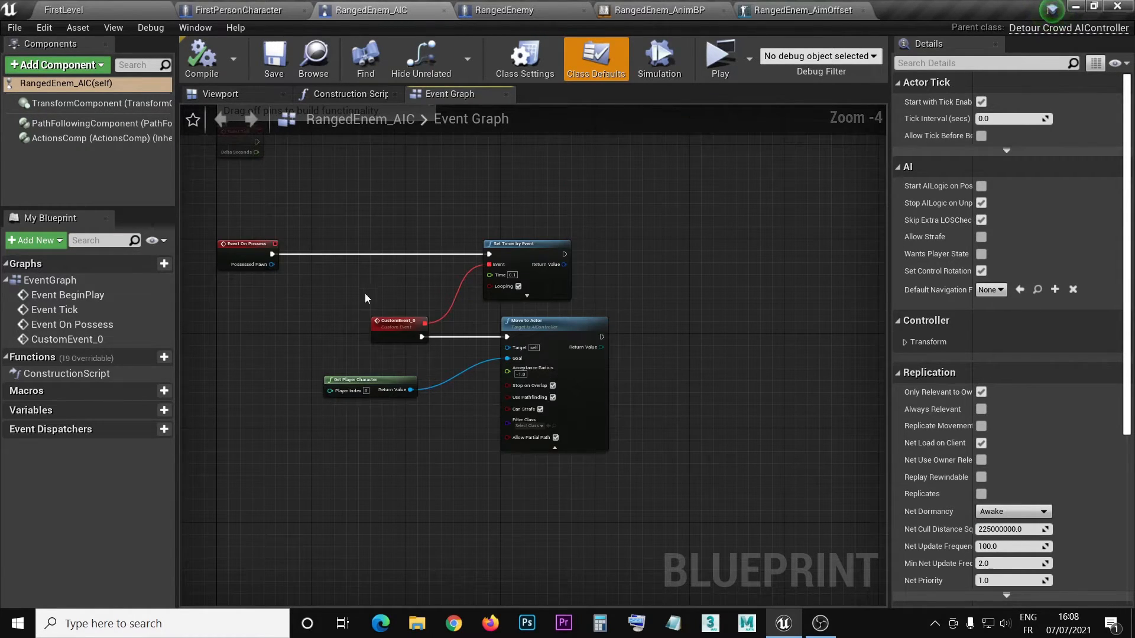
{"action": "left_click", "coordinate": [338, 257], "text": "alt"}
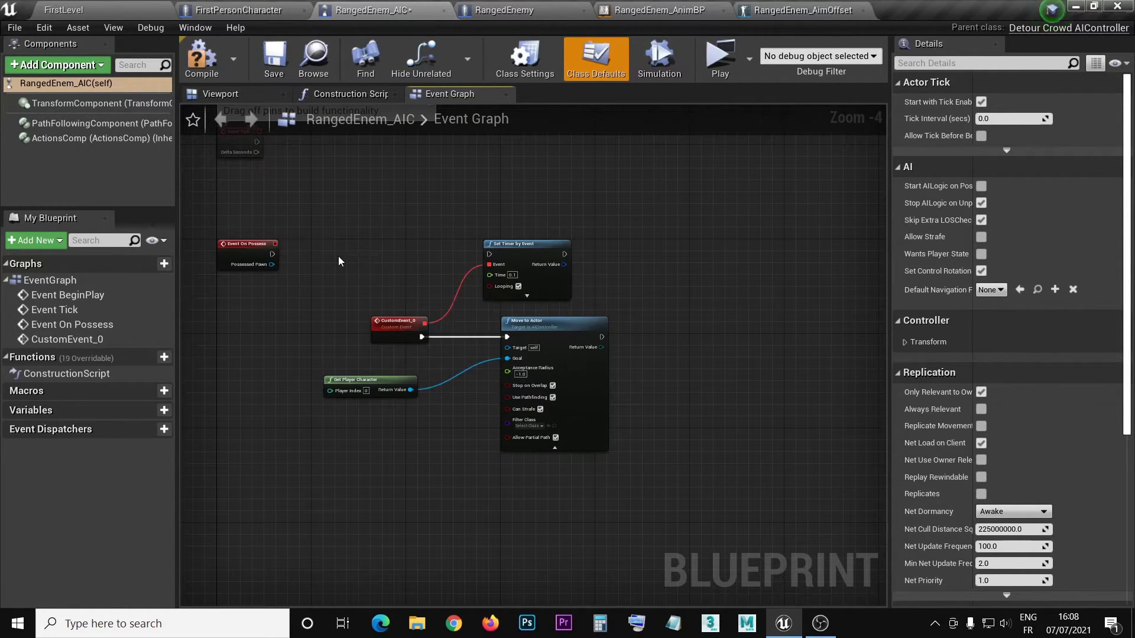
{"action": "left_click_drag", "start_coordinate": [329, 234], "coordinate": [627, 482]}
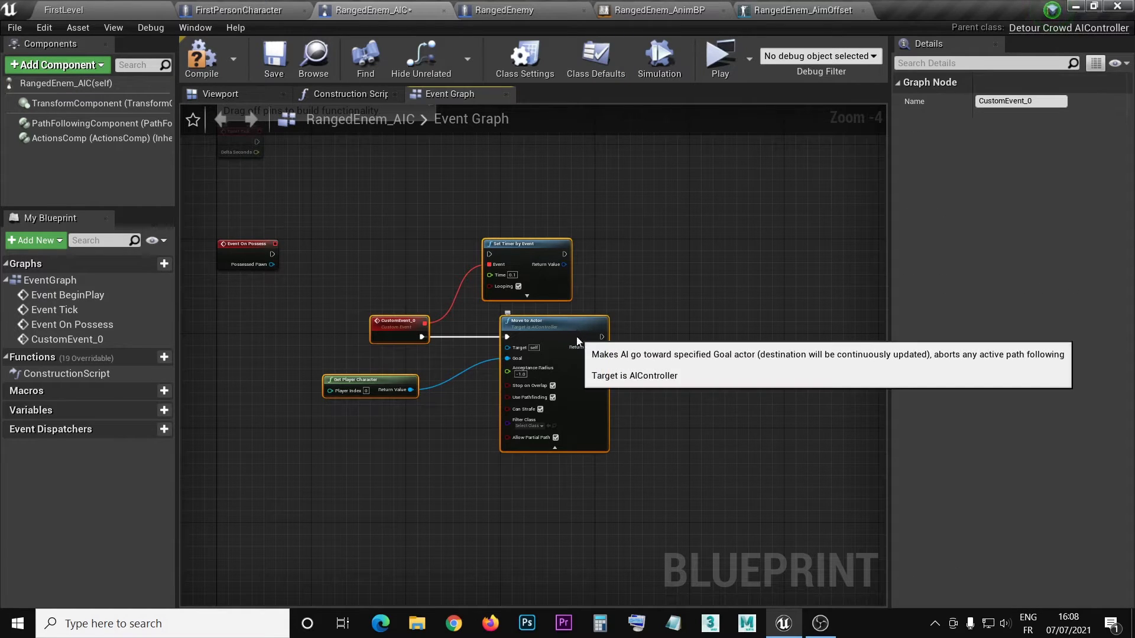
{"action": "left_click_drag", "start_coordinate": [576, 336], "coordinate": [453, 273]}
{"action": "right_click_drag", "start_coordinate": [579, 164], "coordinate": [555, 334]}
{"action": "left_click_drag", "start_coordinate": [476, 323], "coordinate": [426, 435]}
Step: Connect a Run Behavior Tree node to Event On Possess with RangedEnem_BT as its BTAsset, and compile the blueprint
{"action": "right_click_drag", "start_coordinate": [413, 259], "coordinate": [547, 417]}
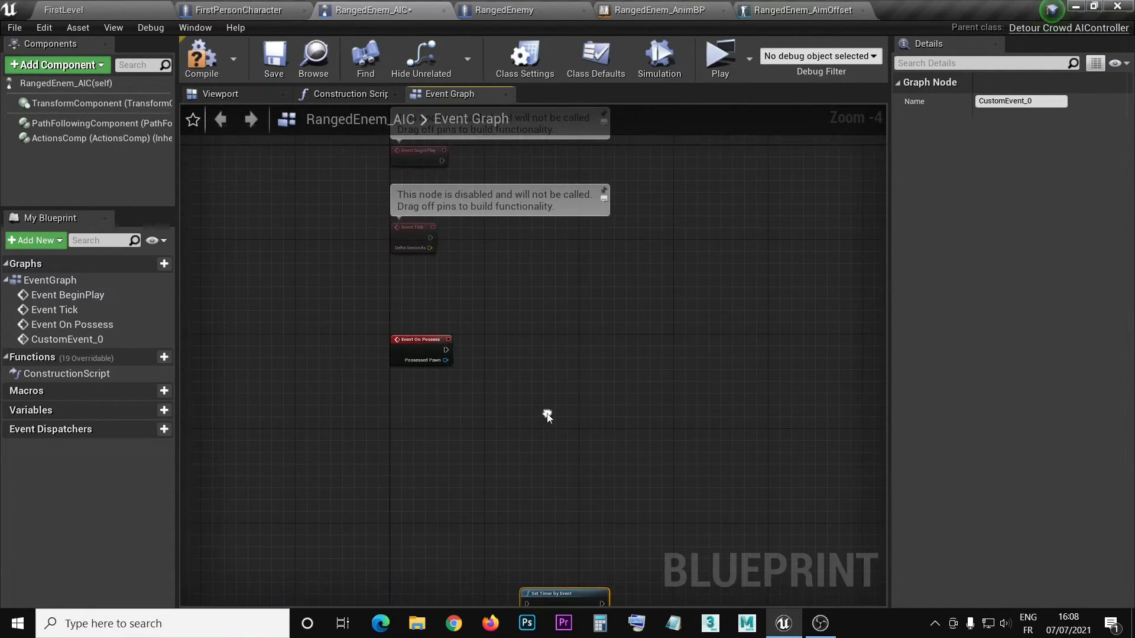
{"action": "scroll", "coordinate": [421, 374], "scroll_direction": "up", "scroll_amount": 4}
{"action": "right_click_drag", "start_coordinate": [561, 366], "coordinate": [459, 349]}
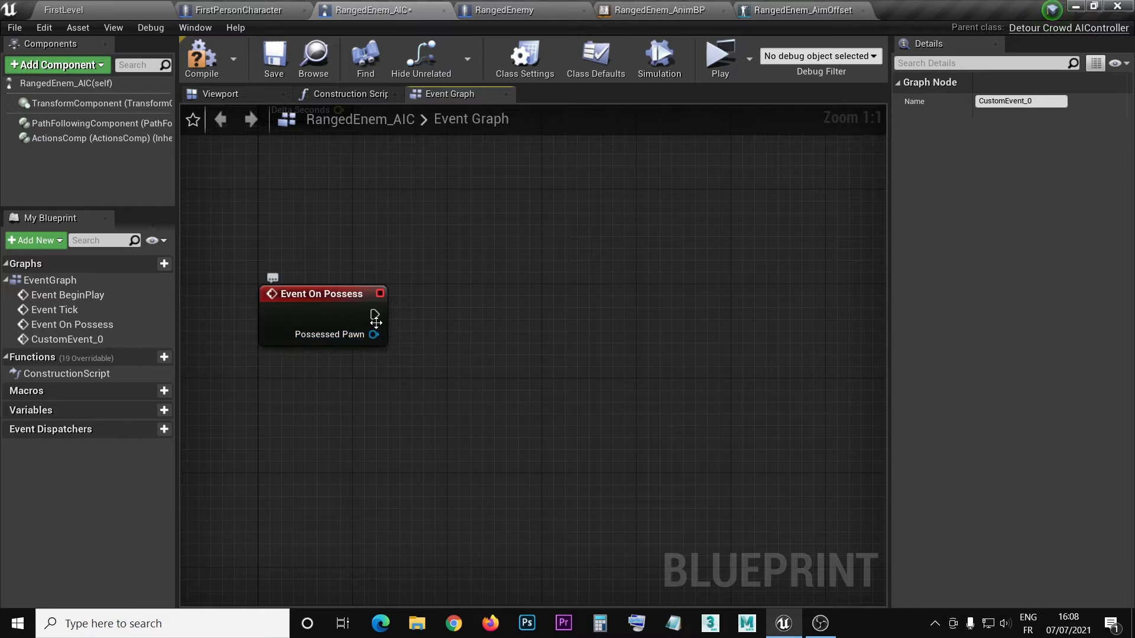
{"action": "left_click_drag", "start_coordinate": [373, 314], "coordinate": [515, 306]}
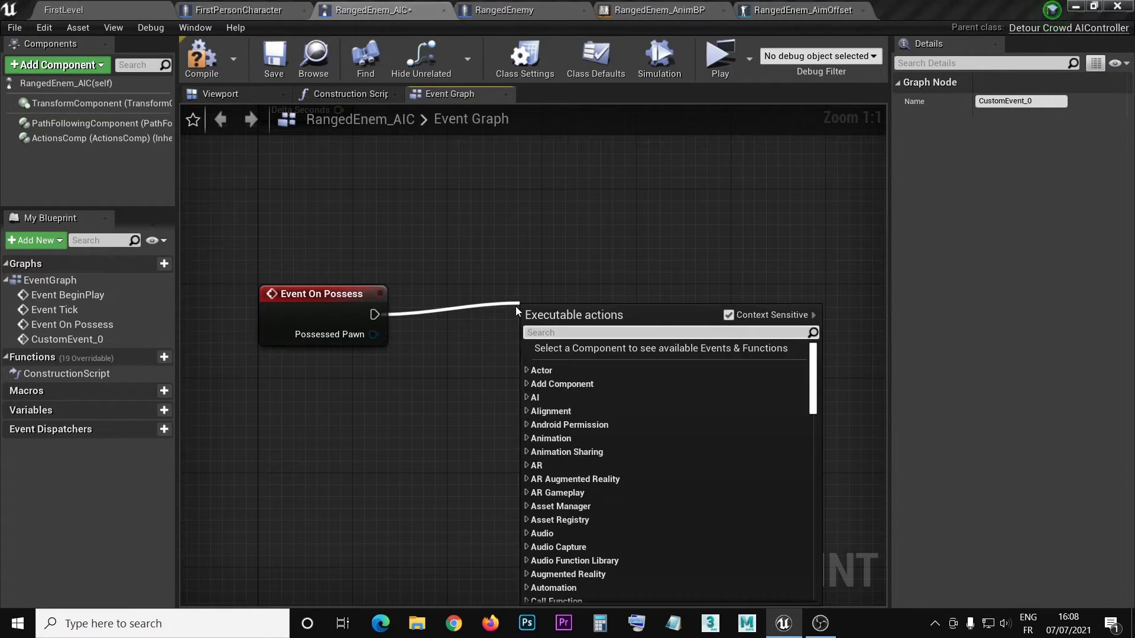
{"action": "type", "text": "runbe"}
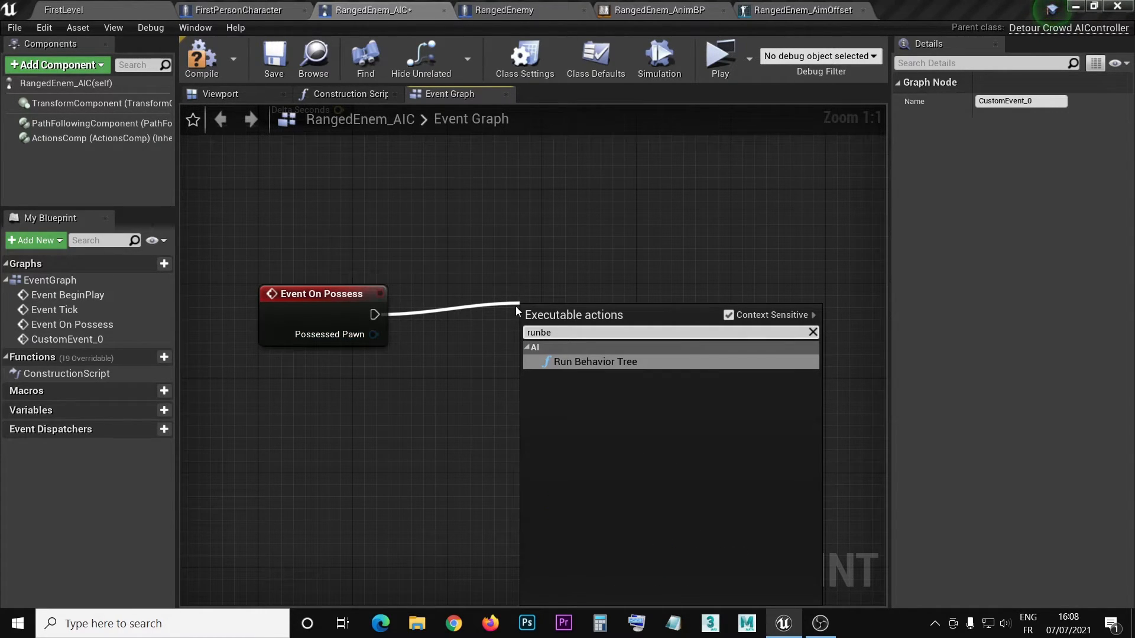
{"action": "key", "text": "Return"}
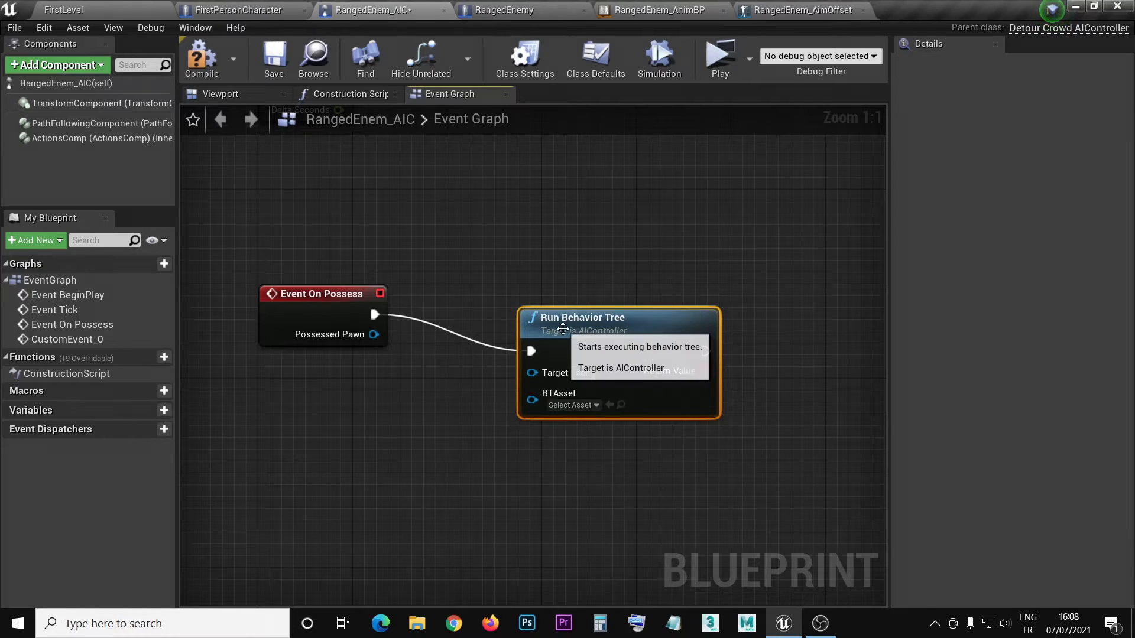
{"action": "left_click", "coordinate": [596, 370]}
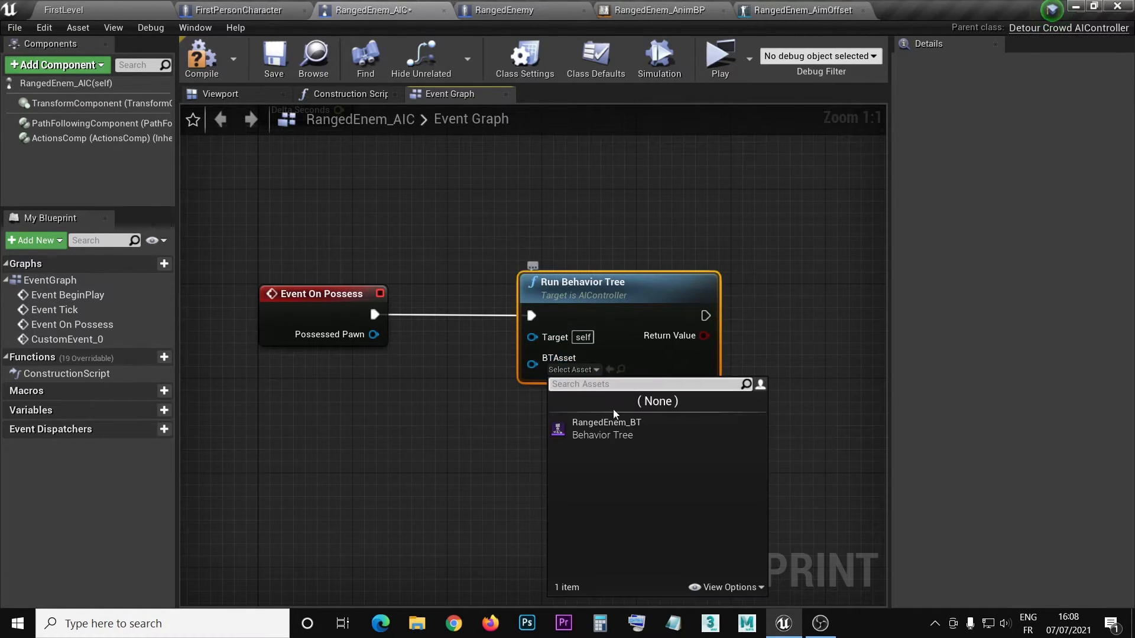
{"action": "left_click", "coordinate": [611, 427]}
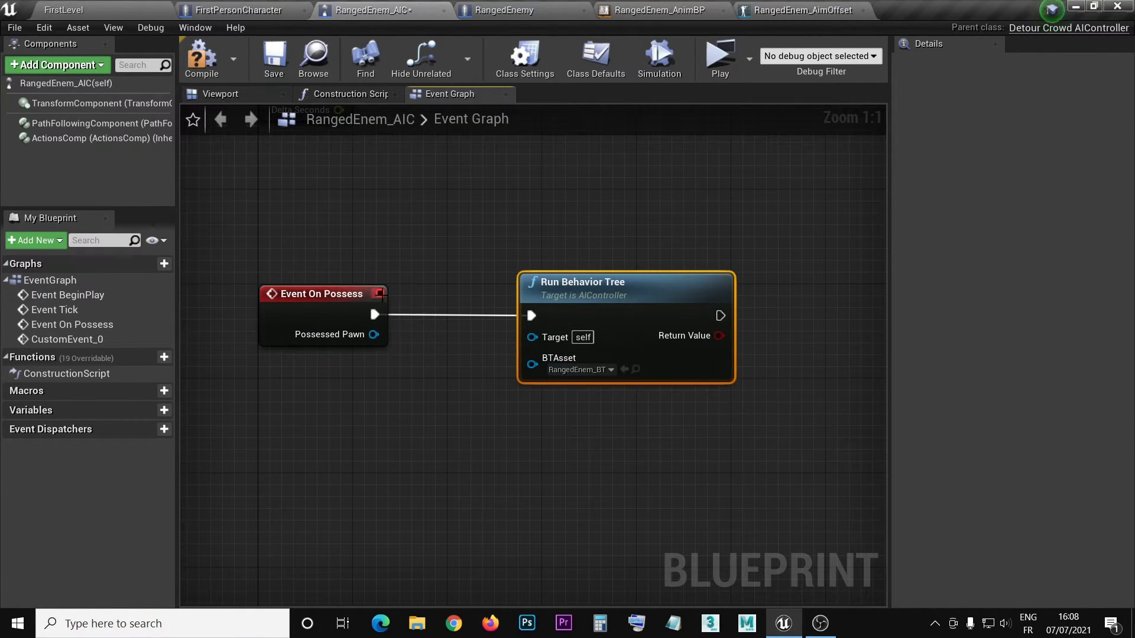
{"action": "left_click", "coordinate": [208, 74]}
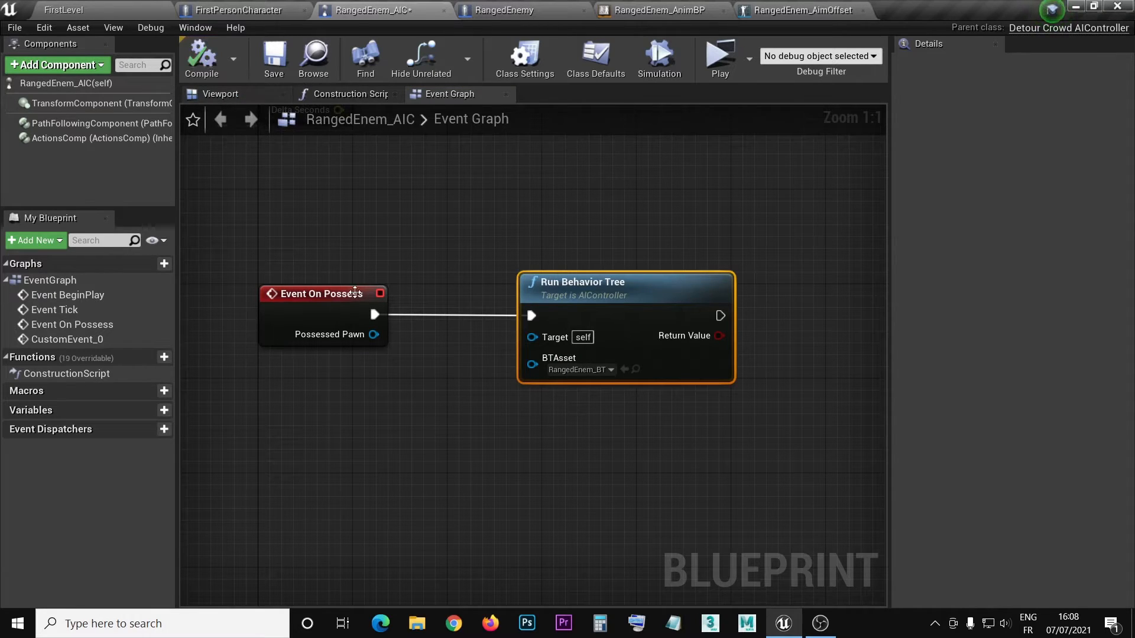
Step: Search for "bt" in FirstLevel's Enemies/RangedEnemy content folder and open the RangedEnem_BT behavior tree
{"action": "left_click", "coordinate": [130, 8]}
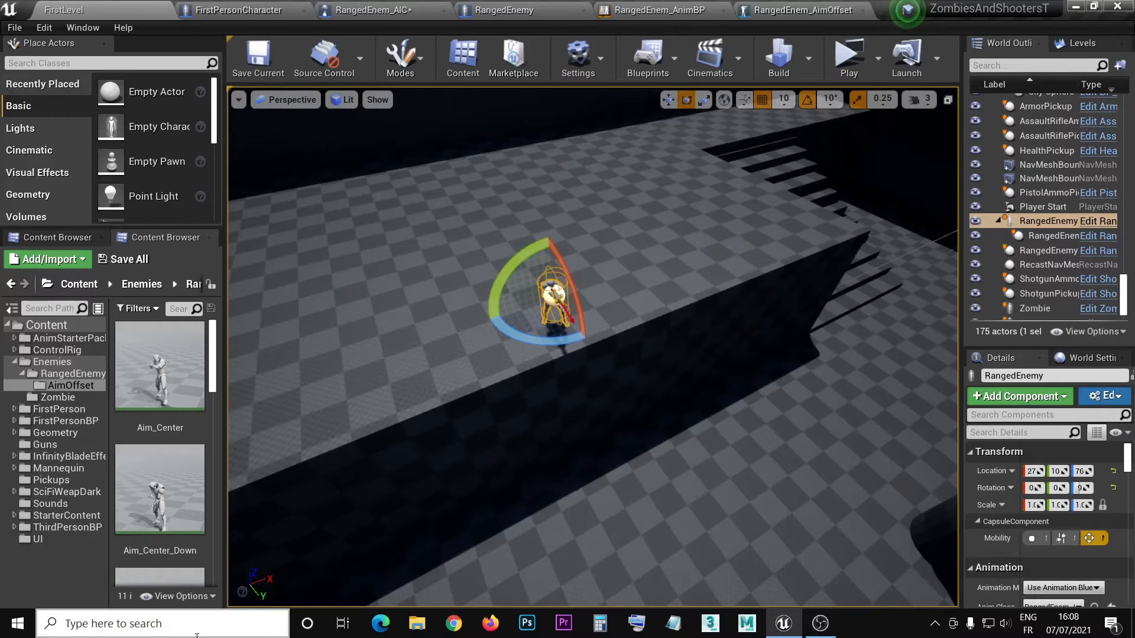
{"action": "left_click_drag", "start_coordinate": [226, 438], "coordinate": [317, 438]}
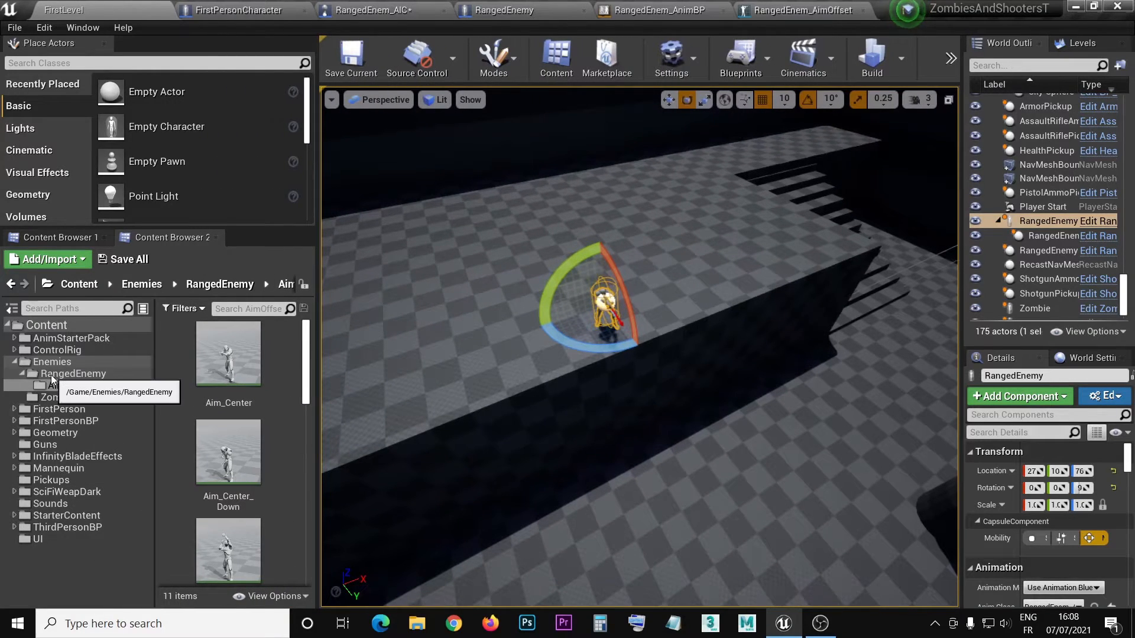
{"action": "left_click", "coordinate": [72, 374]}
{"action": "scroll", "coordinate": [255, 441], "scroll_direction": "down", "scroll_amount": 3}
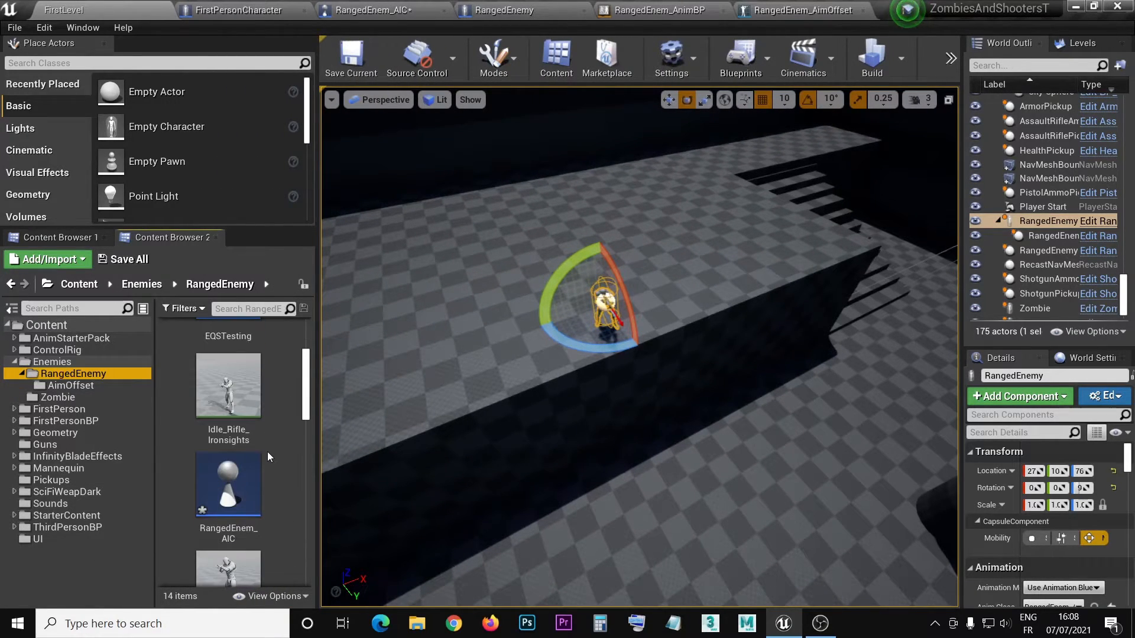
{"action": "left_click", "coordinate": [225, 307]}
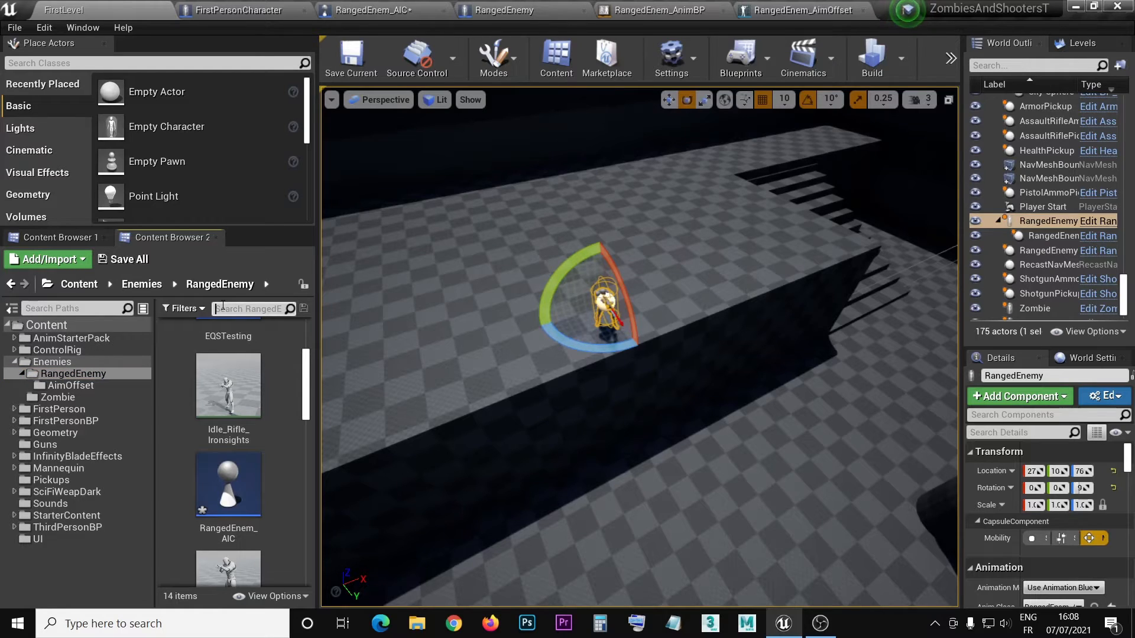
{"action": "type", "text": "bt"}
{"action": "double_click", "coordinate": [195, 369]}
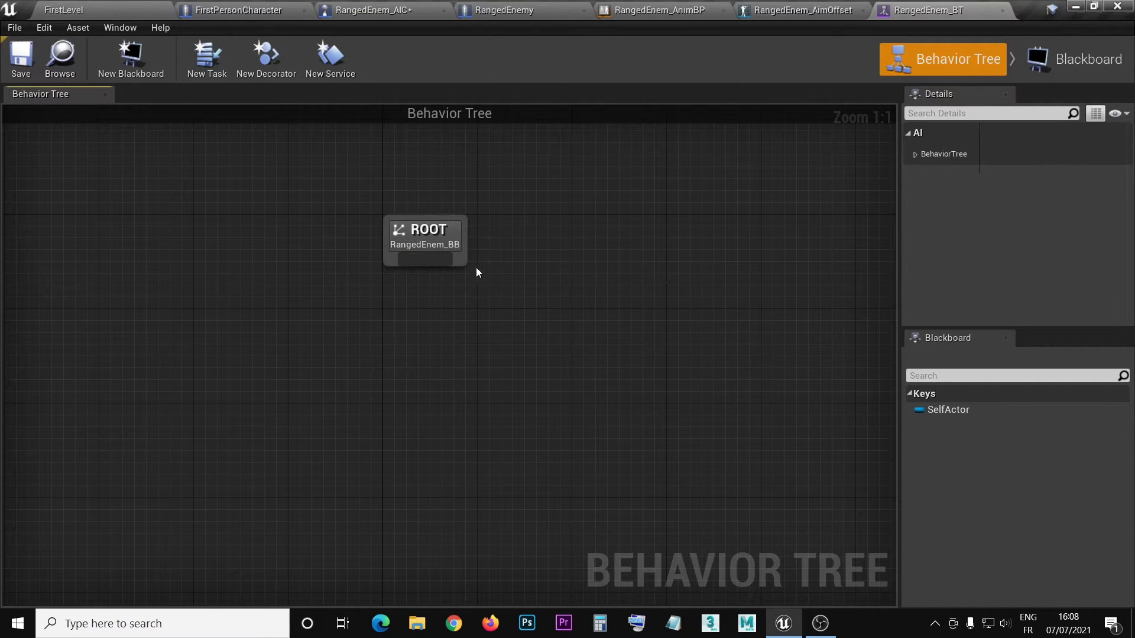
Step: Add a Selector beneath ROOT and a Sequence directly beneath that Selector
{"action": "left_click_drag", "start_coordinate": [422, 259], "coordinate": [426, 378]}
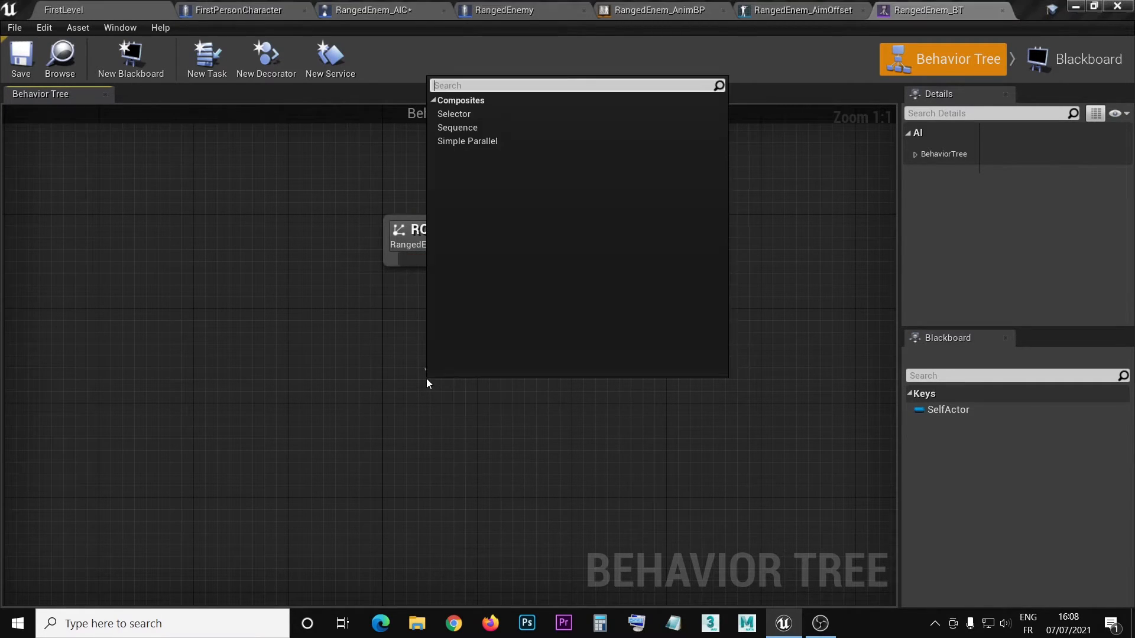
{"action": "left_click", "coordinate": [477, 114]}
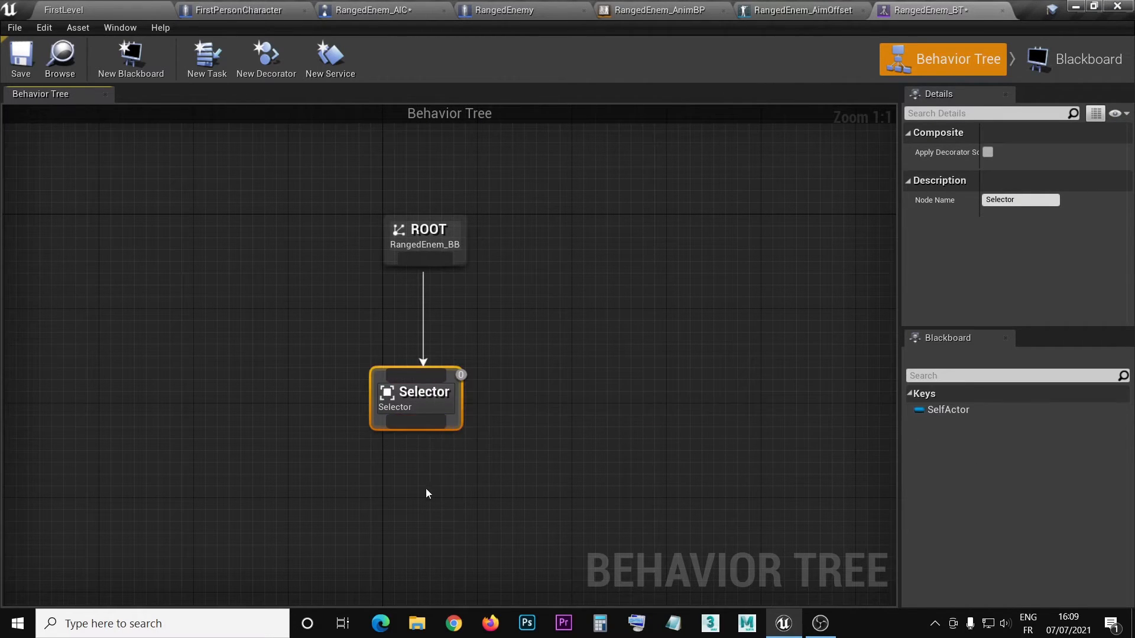
{"action": "right_click_drag", "start_coordinate": [426, 490], "coordinate": [518, 313]}
{"action": "left_click_drag", "start_coordinate": [507, 258], "coordinate": [506, 409]}
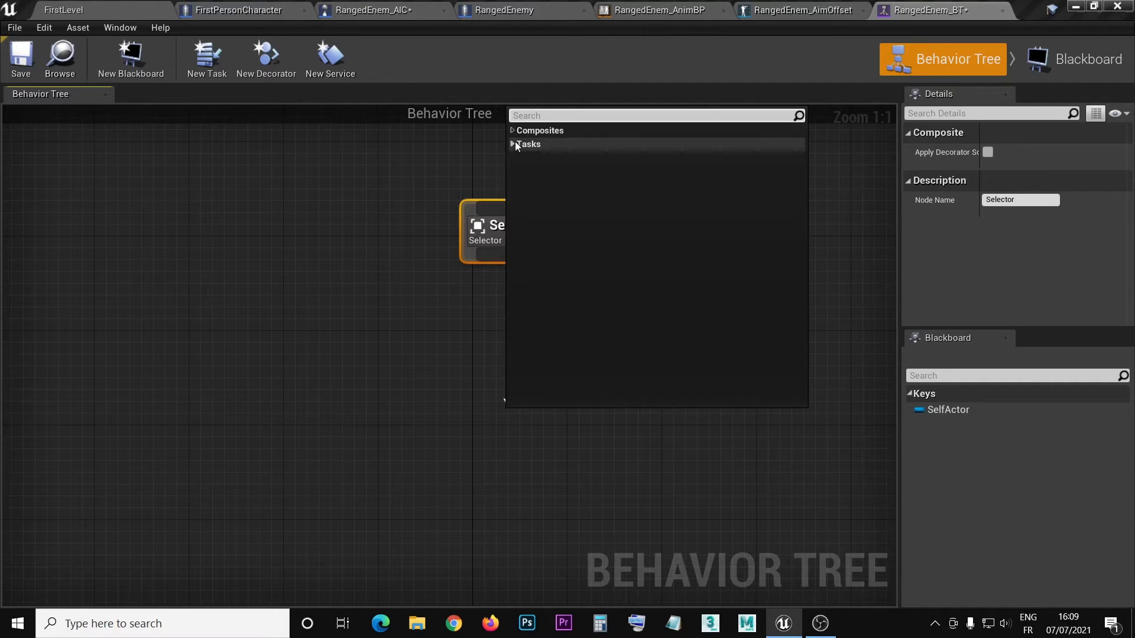
{"action": "type", "text": "se"}
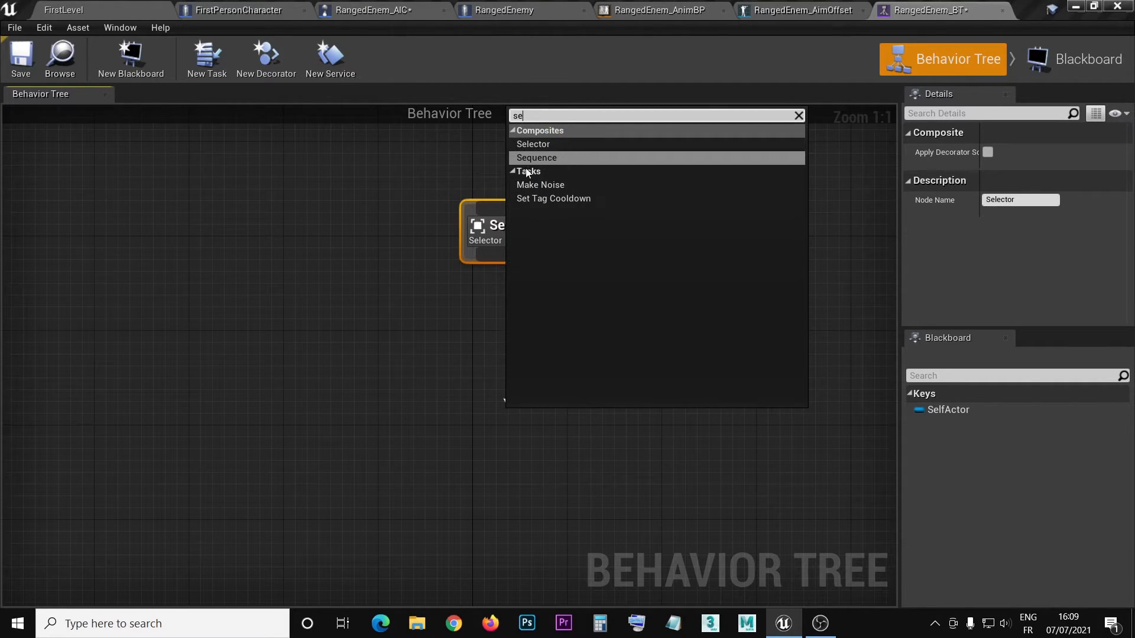
{"action": "left_click", "coordinate": [544, 156]}
{"action": "left_click_drag", "start_coordinate": [560, 444], "coordinate": [513, 415]}
{"action": "right_click_drag", "start_coordinate": [551, 491], "coordinate": [575, 399]}
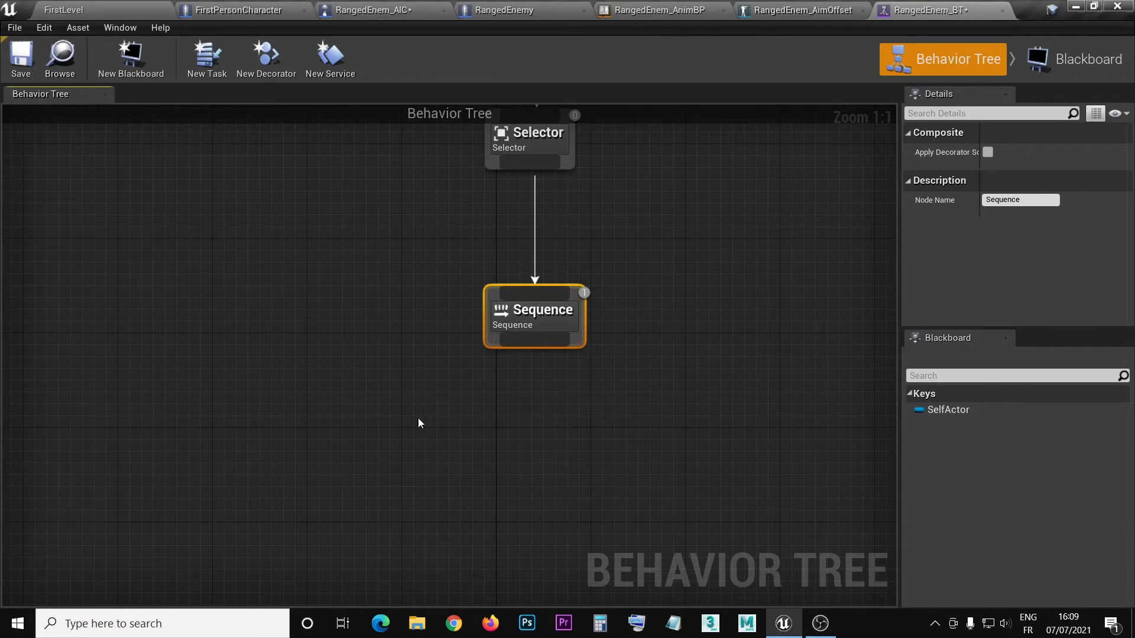
Step: Create a new behavior tree task blueprint and locate its asset in the unfiltered RangedEnemy folder
{"action": "left_click", "coordinate": [207, 63]}
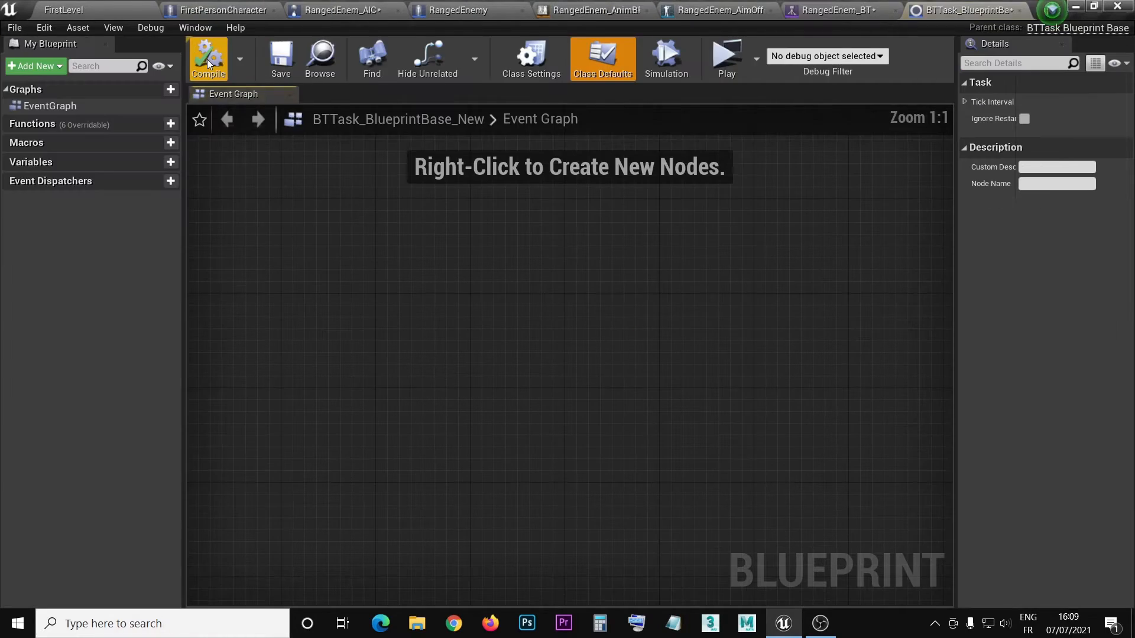
{"action": "left_click", "coordinate": [107, 11]}
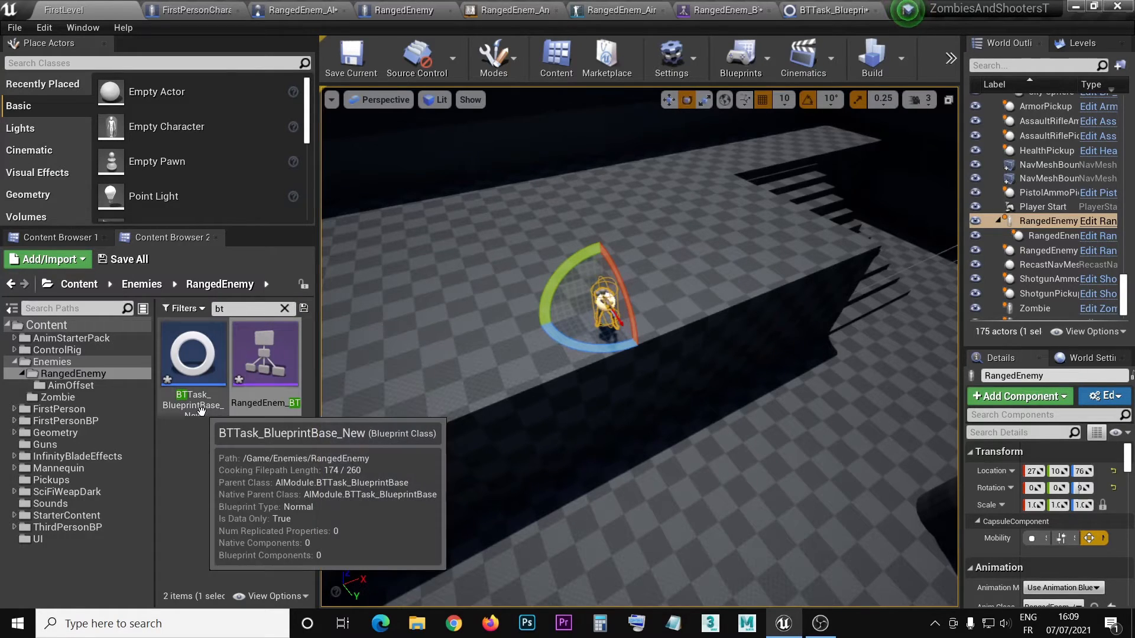
{"action": "left_click", "coordinate": [284, 309]}
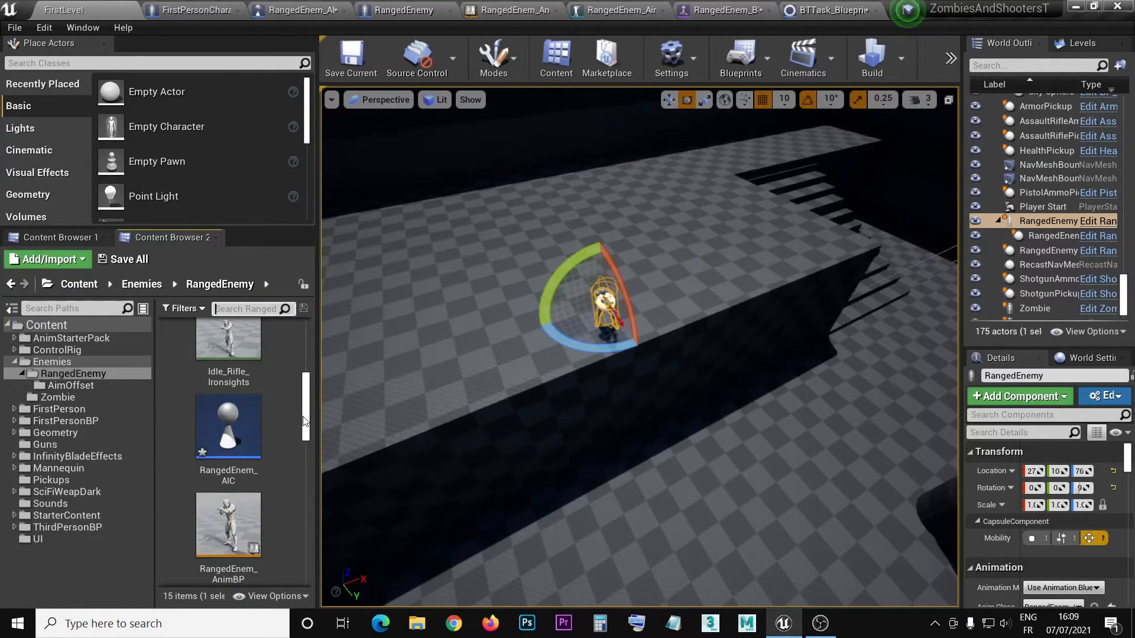
{"action": "left_click_drag", "start_coordinate": [305, 420], "coordinate": [308, 351]}
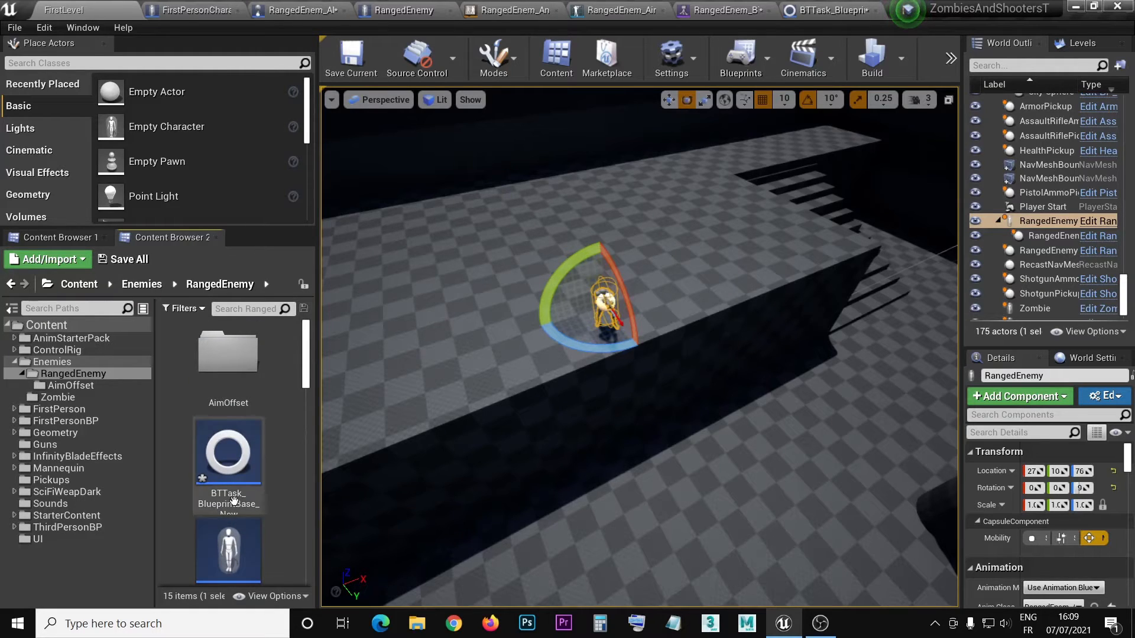
Step: Rename the new behavior tree task blueprint in the RangedEnemy folder as Focus
{"action": "scroll", "coordinate": [228, 404], "scroll_direction": "down", "scroll_amount": 2}
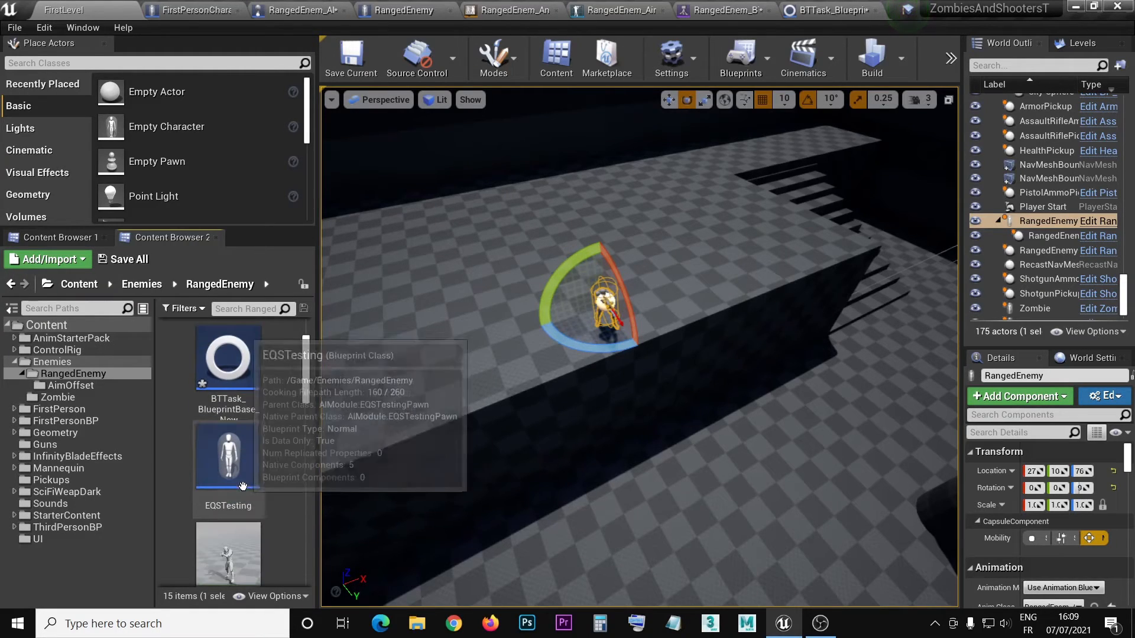
{"action": "left_click", "coordinate": [228, 404]}
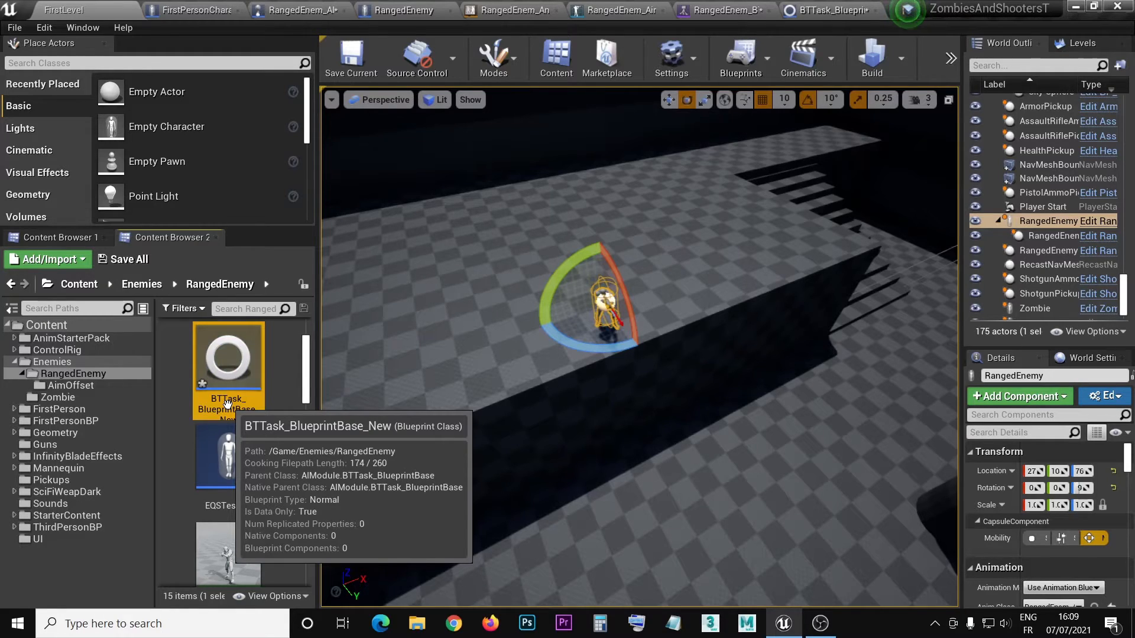
{"action": "left_click", "coordinate": [227, 403]}
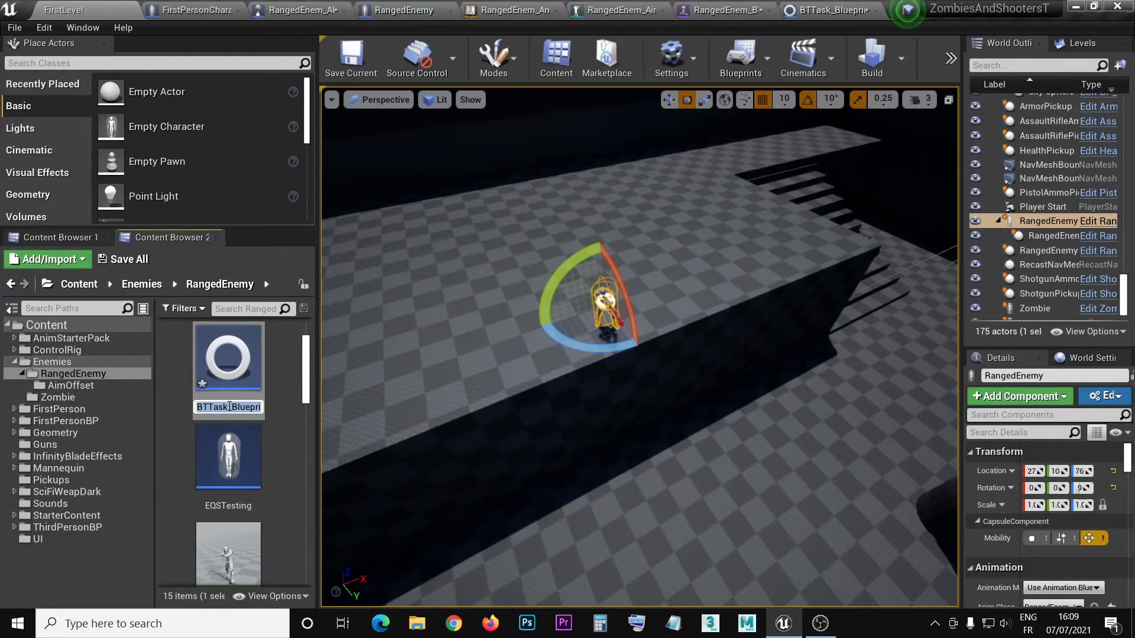
{"action": "type", "text": "Fo"}
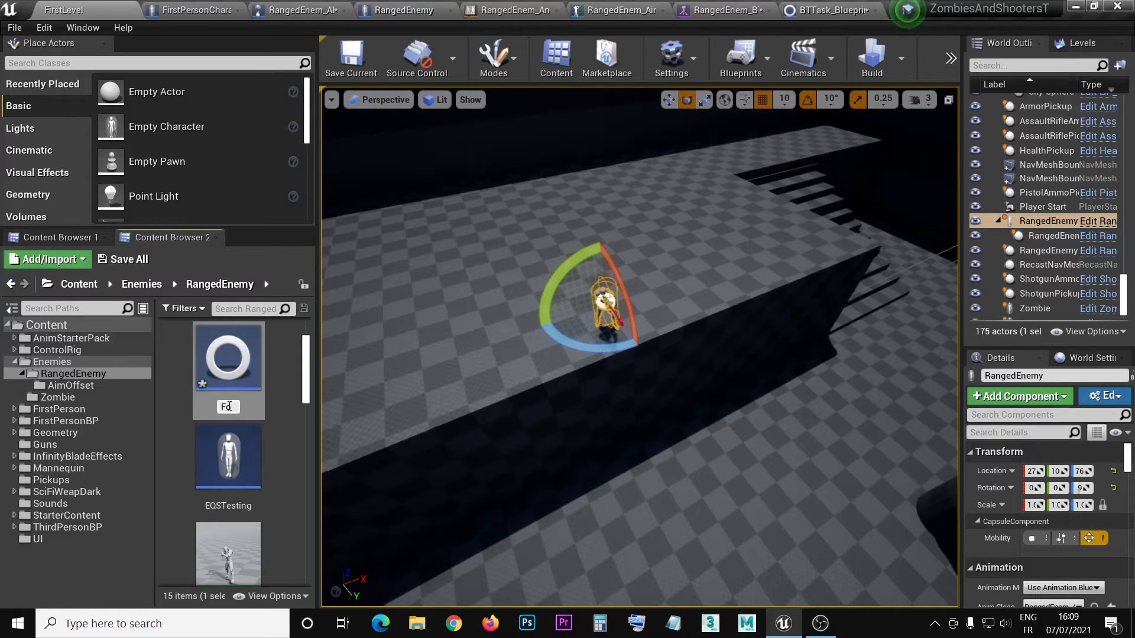
{"action": "type", "text": "cus"}
{"action": "key", "text": "Return"}
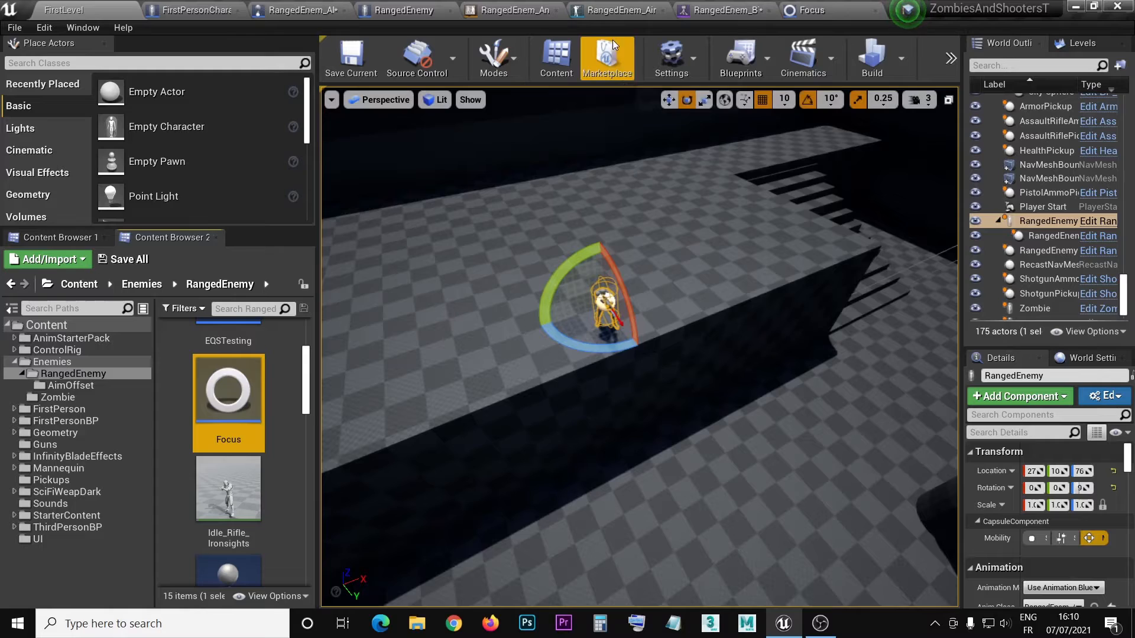
Step: Open the Focus task blueprint and override its Receive Execute AI function in the Event Graph
{"action": "left_click", "coordinate": [715, 10]}
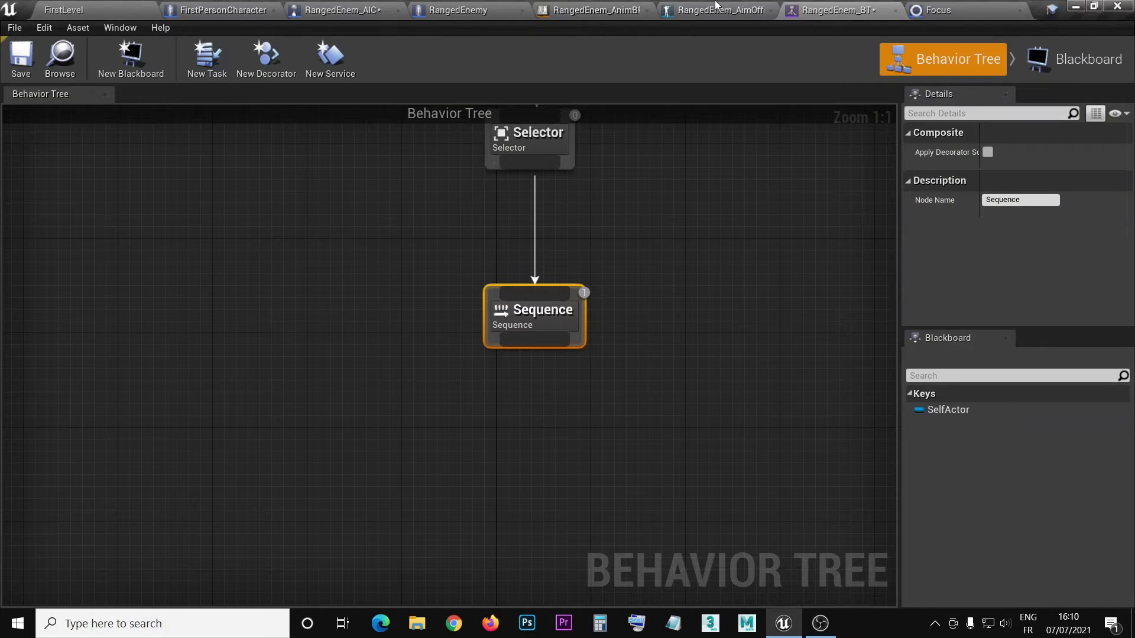
{"action": "left_click", "coordinate": [951, 14]}
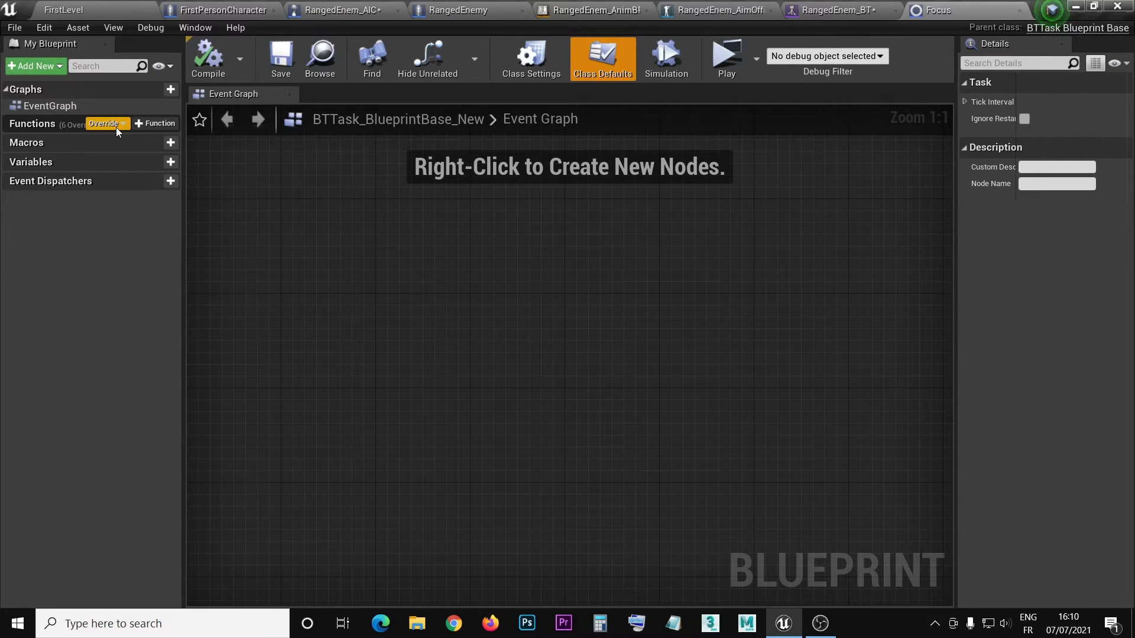
{"action": "left_click", "coordinate": [116, 126]}
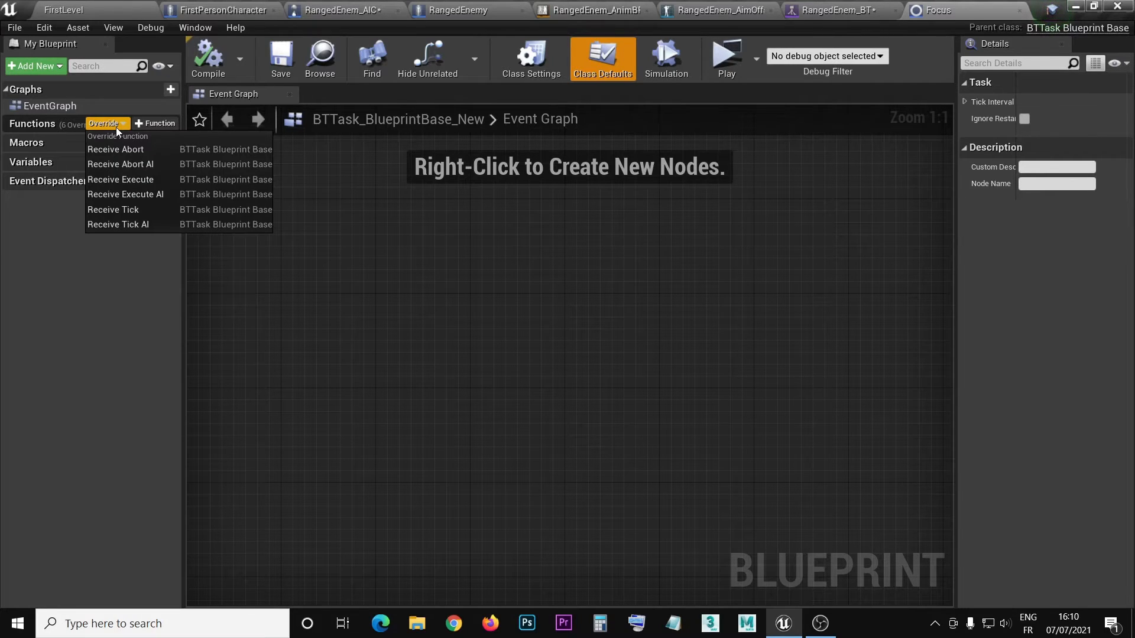
{"action": "left_click", "coordinate": [122, 195]}
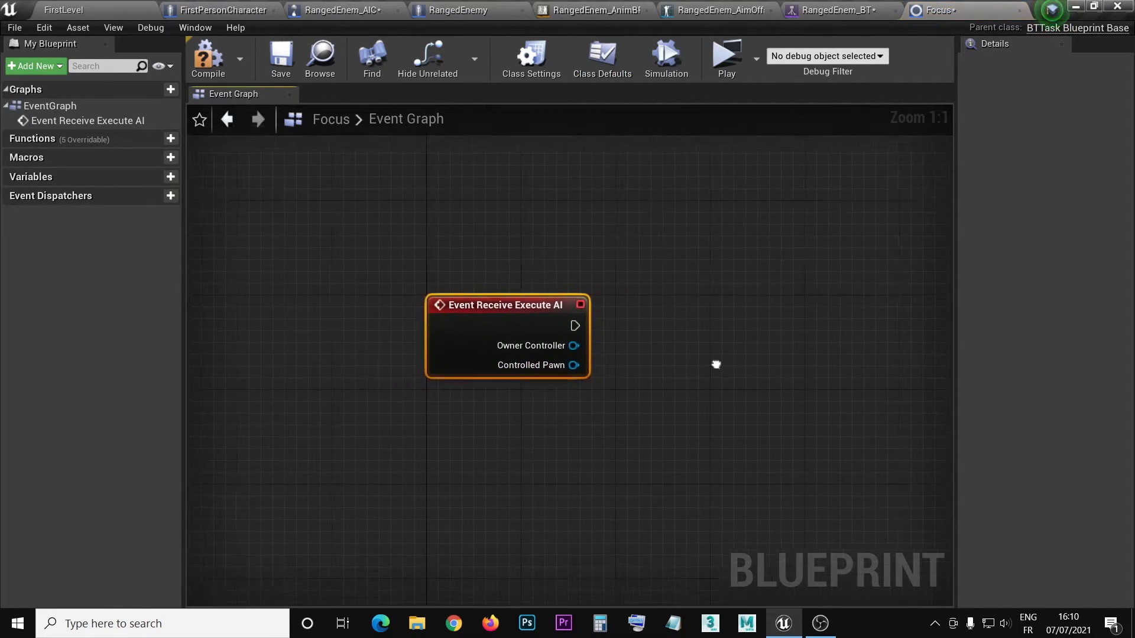
{"action": "right_click_drag", "start_coordinate": [717, 362], "coordinate": [506, 290]}
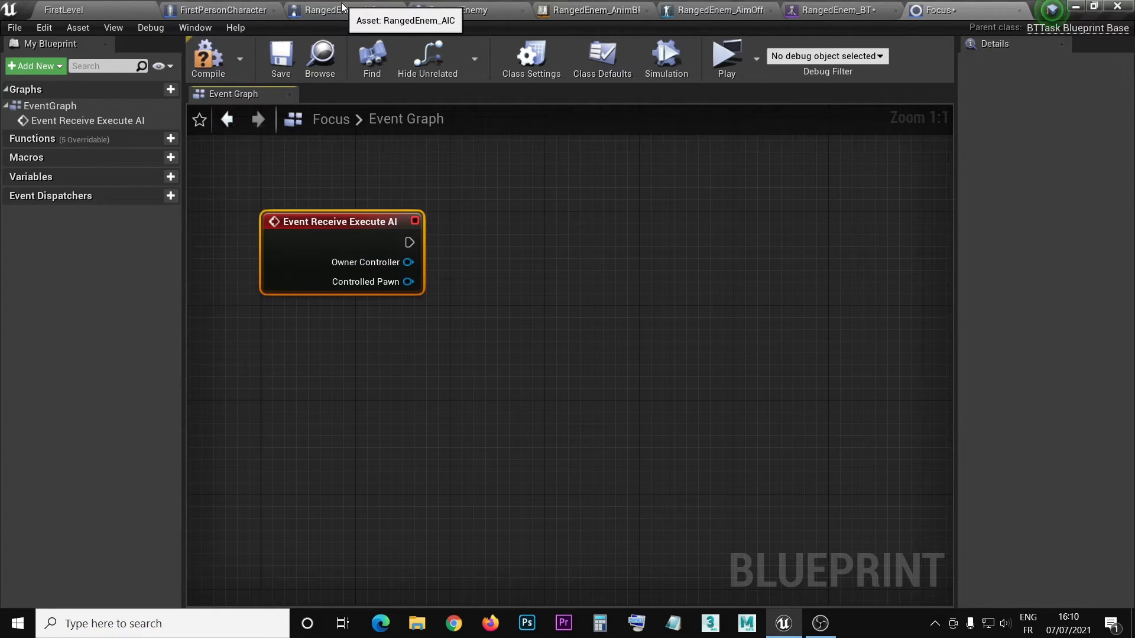
Step: Add a SetFocus node from the event's Owner Controller and align it beside Event Receive Execute AI
{"action": "left_click_drag", "start_coordinate": [408, 262], "coordinate": [554, 265]}
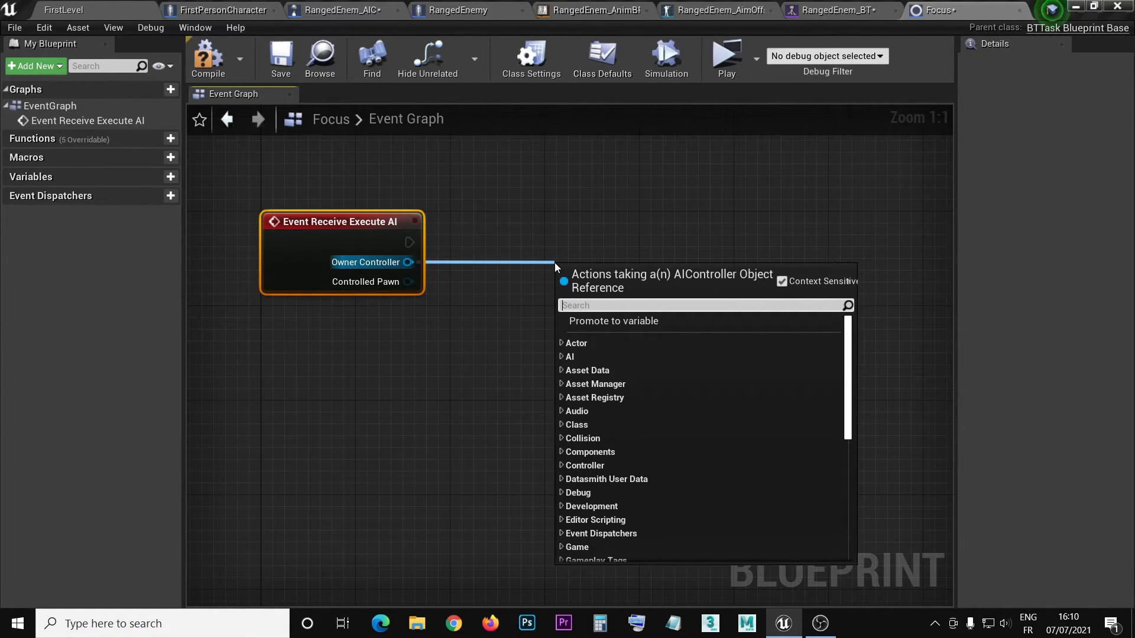
{"action": "type", "text": "fo"}
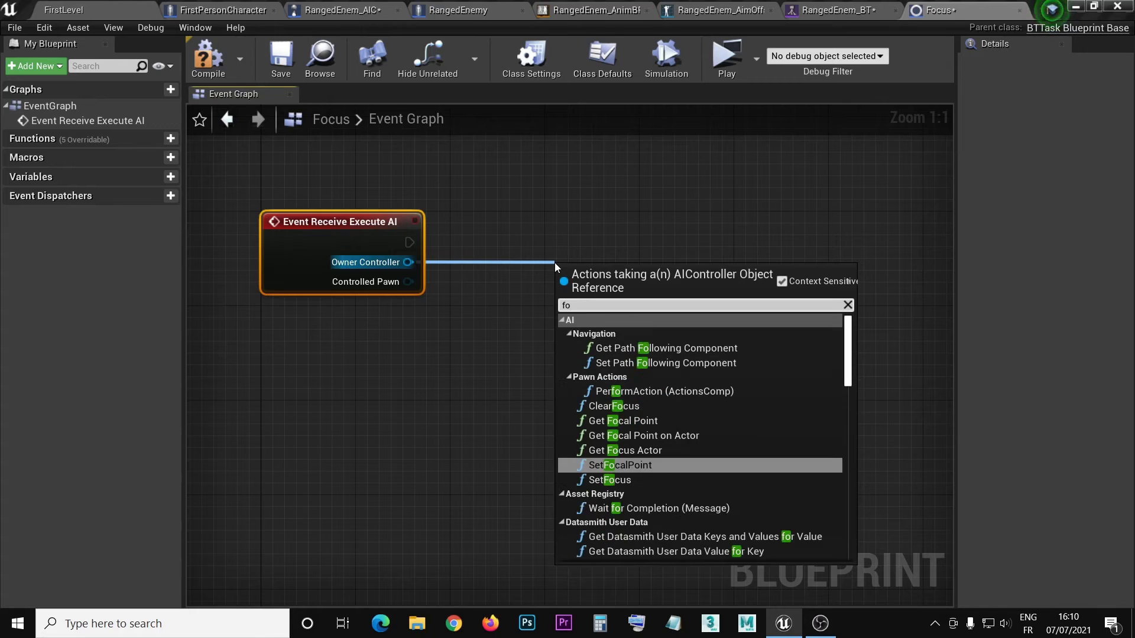
{"action": "type", "text": "cus"}
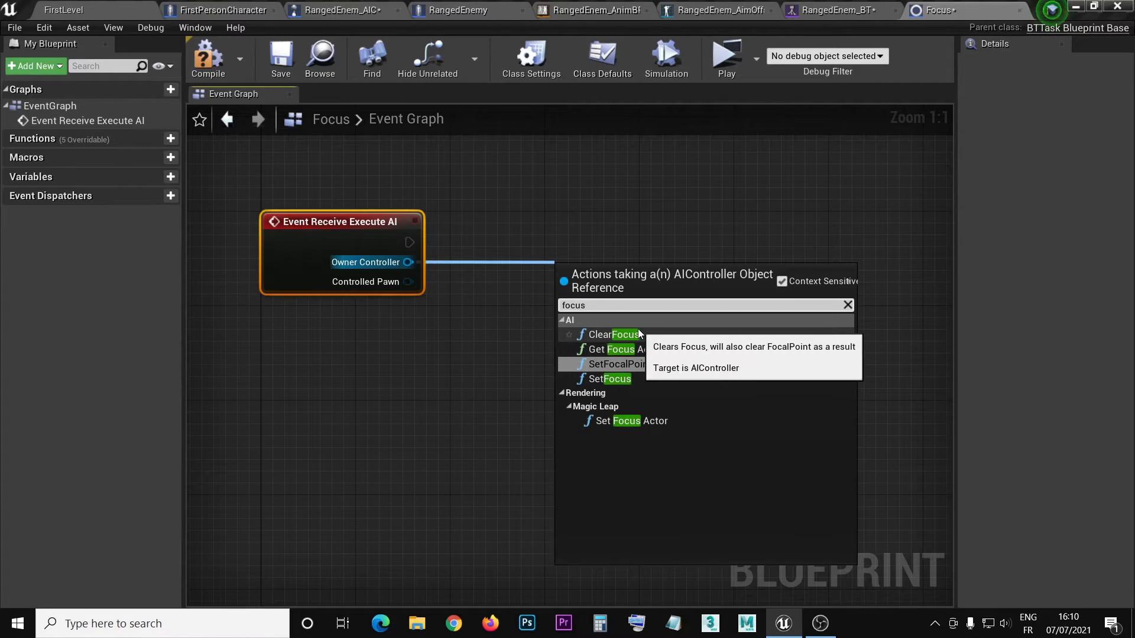
{"action": "left_click", "coordinate": [611, 383]}
{"action": "left_click_drag", "start_coordinate": [615, 269], "coordinate": [645, 215]}
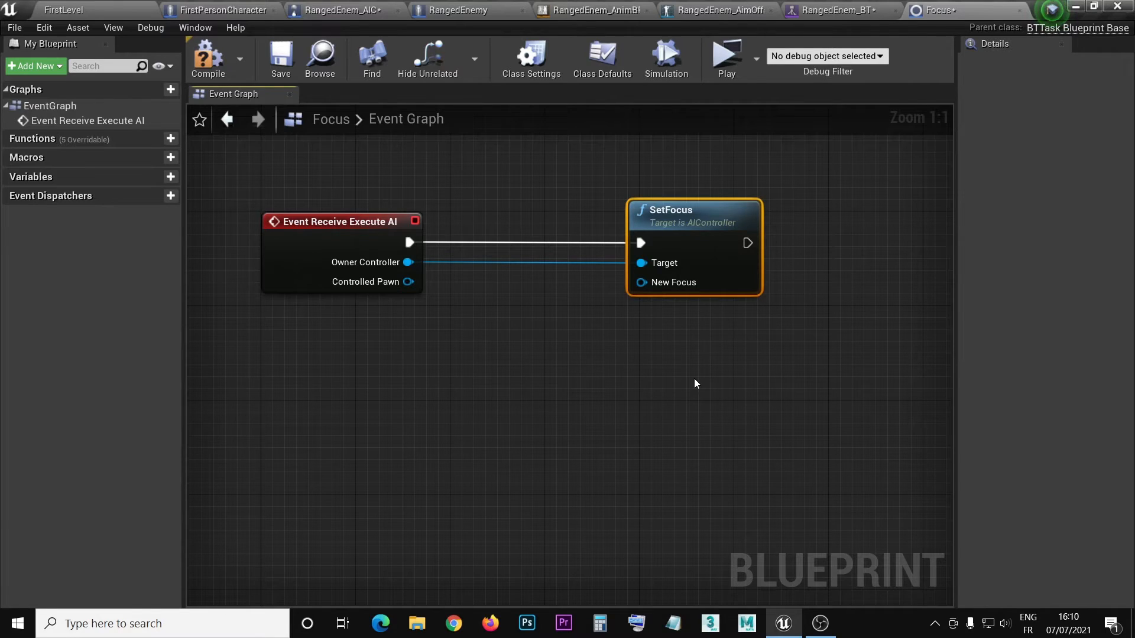
Step: Add a Get Player Character node and connect its Return Value to SetFocus's New Focus input
{"action": "right_click", "coordinate": [385, 366]}
{"action": "type", "text": "get"}
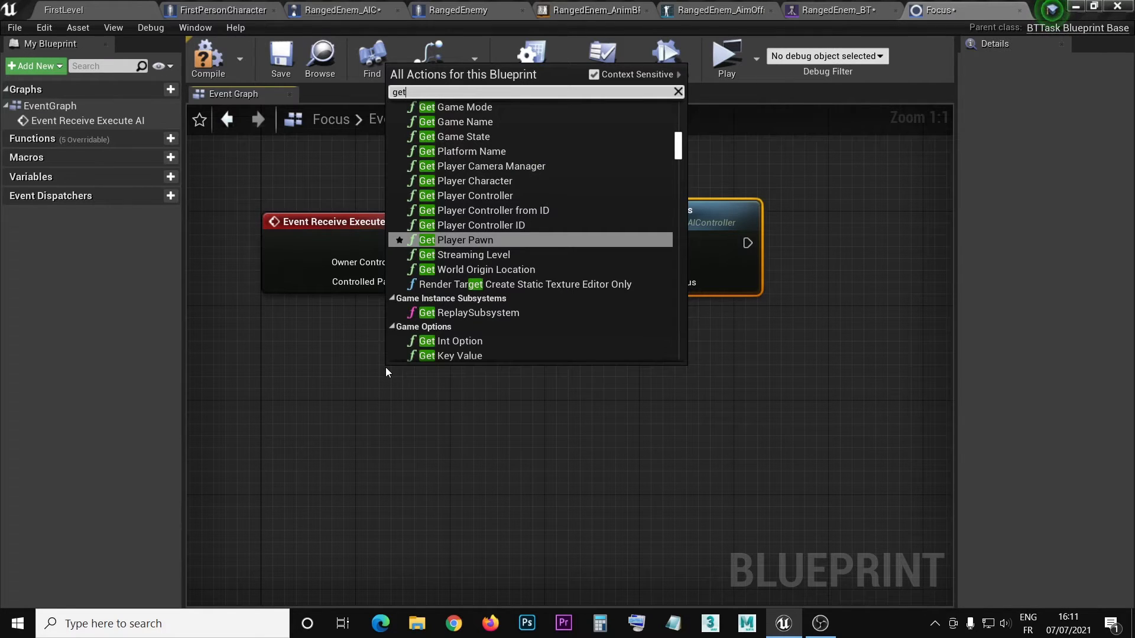
{"action": "left_click", "coordinate": [533, 180]}
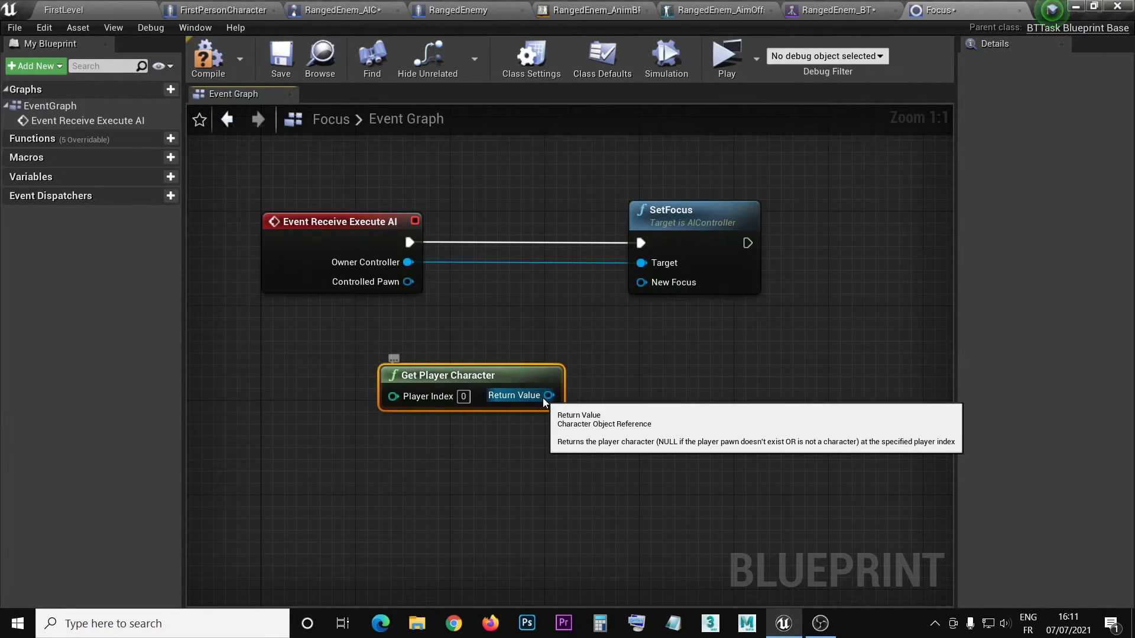
{"action": "left_click_drag", "start_coordinate": [543, 399], "coordinate": [647, 283]}
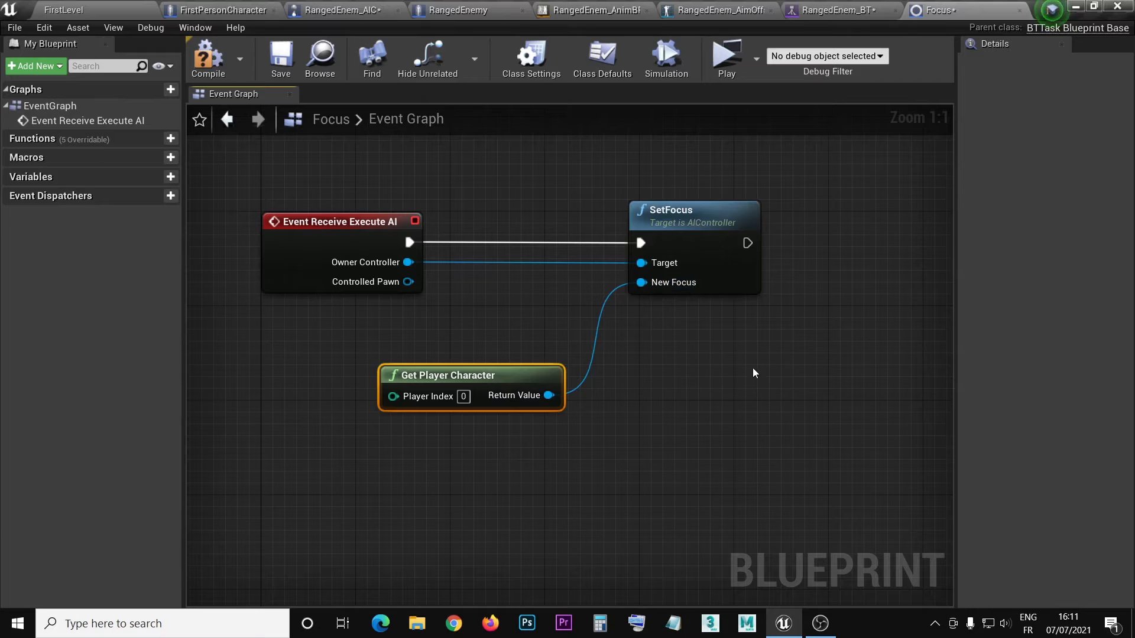
Step: Connect a Finish Execute node after SetFocus, enable its Success option, and compile the Focus blueprint
{"action": "right_click_drag", "start_coordinate": [753, 373], "coordinate": [587, 449]}
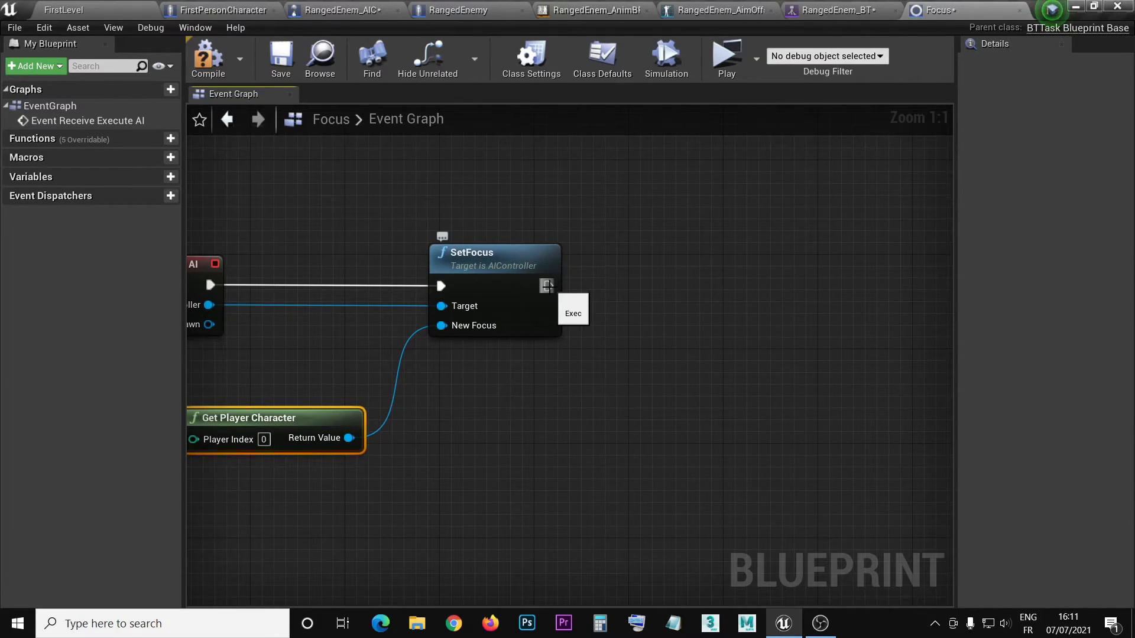
{"action": "left_click_drag", "start_coordinate": [547, 286], "coordinate": [718, 278]}
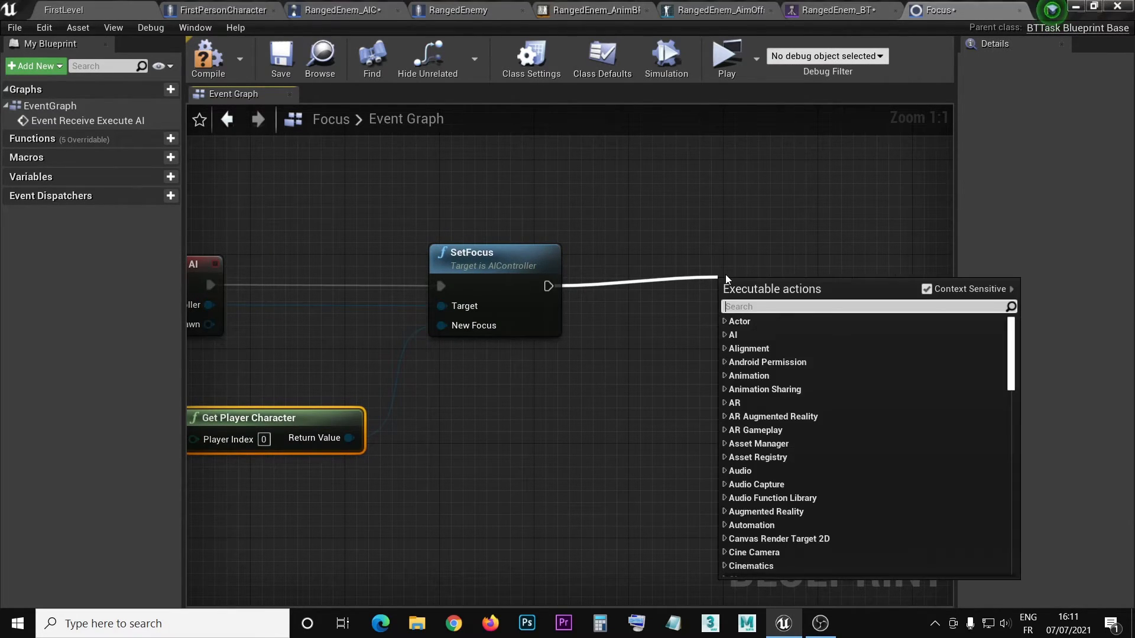
{"action": "type", "text": "fi"}
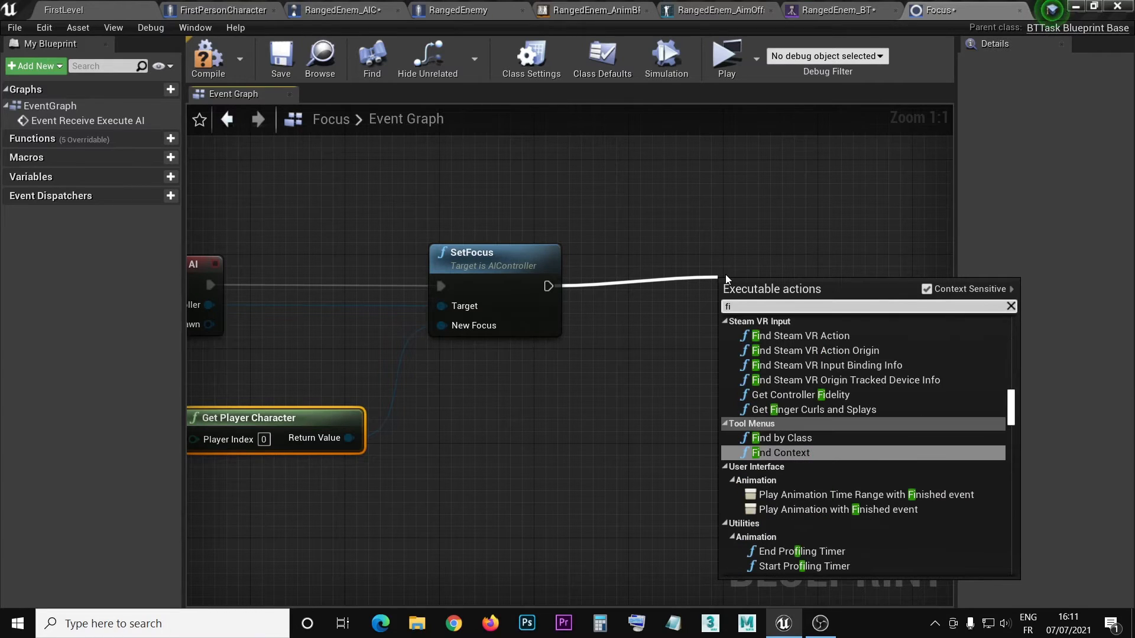
{"action": "type", "text": "nish"}
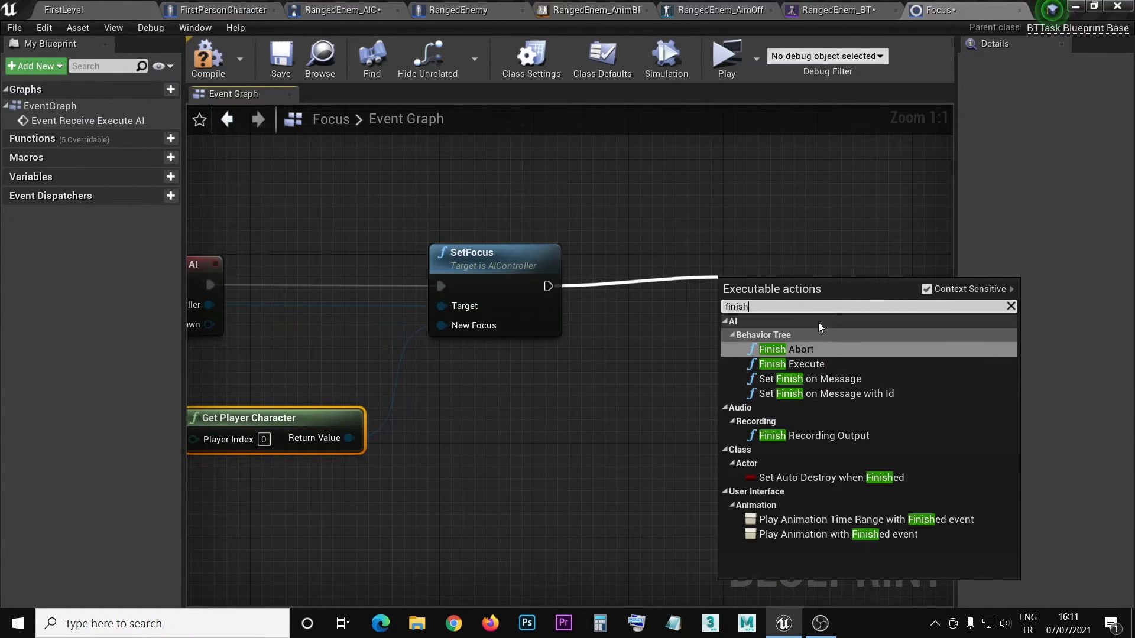
{"action": "left_click", "coordinate": [792, 364]}
{"action": "left_click_drag", "start_coordinate": [798, 261], "coordinate": [776, 271]}
{"action": "right_click_drag", "start_coordinate": [819, 413], "coordinate": [747, 416]}
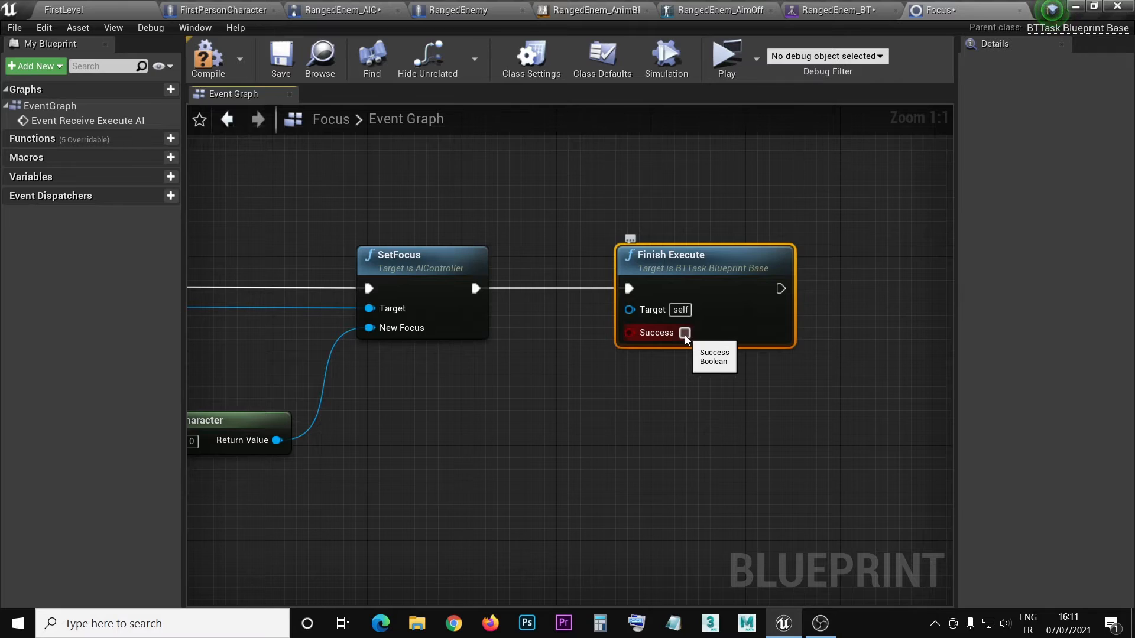
{"action": "left_click", "coordinate": [684, 333]}
{"action": "key", "text": "Home"}
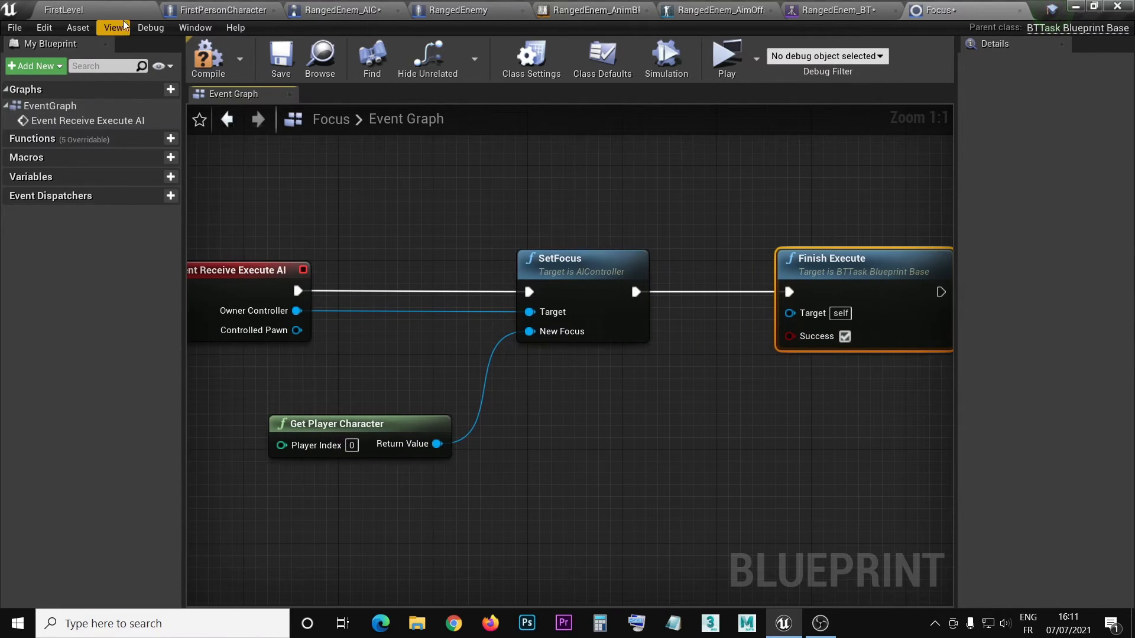
{"action": "left_click", "coordinate": [206, 58]}
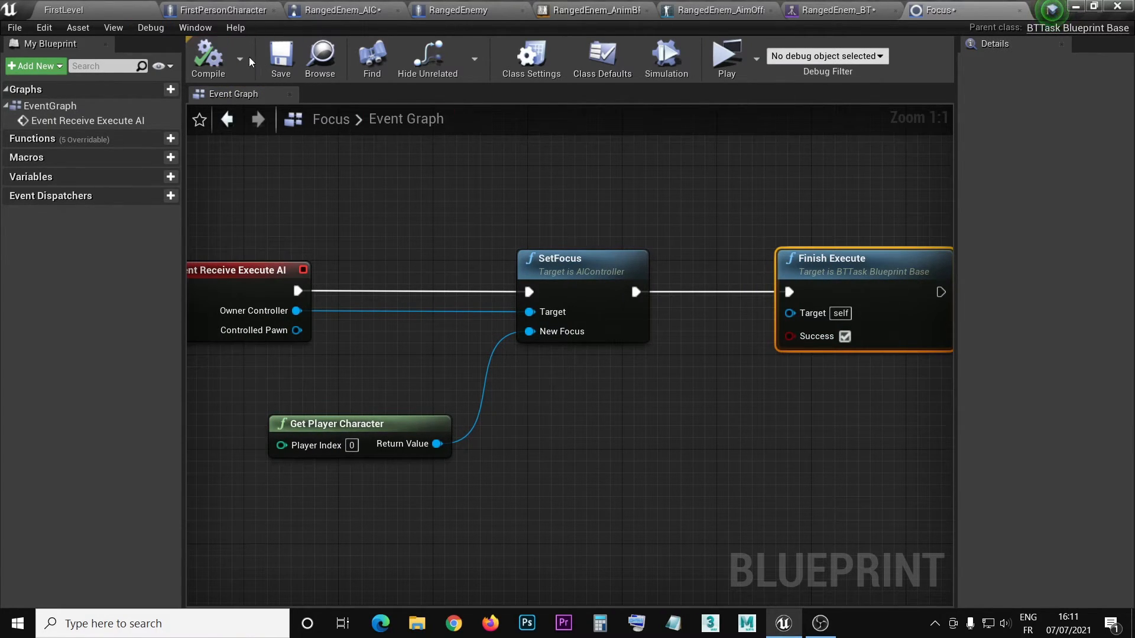
Step: Add the Focus task directly beneath the Sequence in the RangedEnem_BT behavior tree and save the tree
{"action": "left_click", "coordinate": [837, 12]}
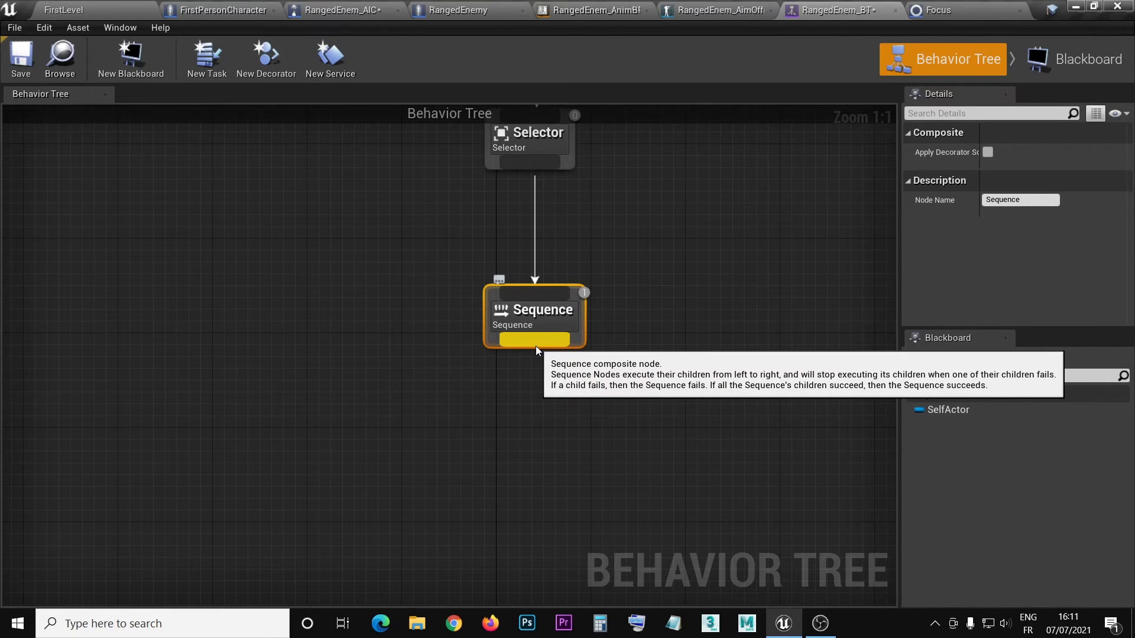
{"action": "left_click_drag", "start_coordinate": [536, 345], "coordinate": [531, 468]}
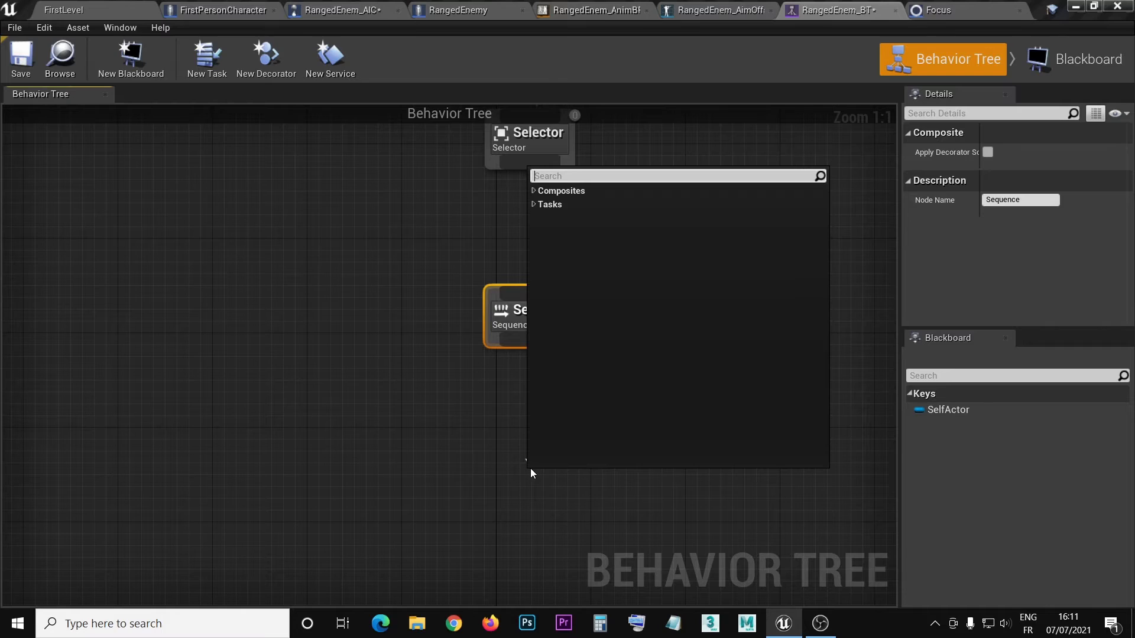
{"action": "type", "text": "f"}
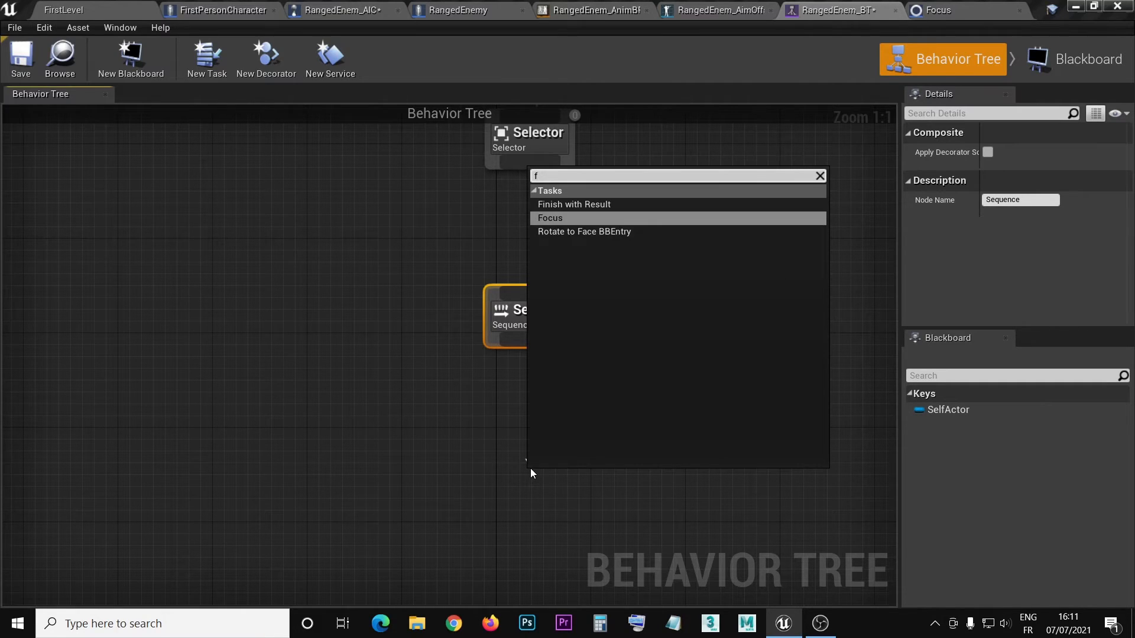
{"action": "left_click", "coordinate": [555, 218]}
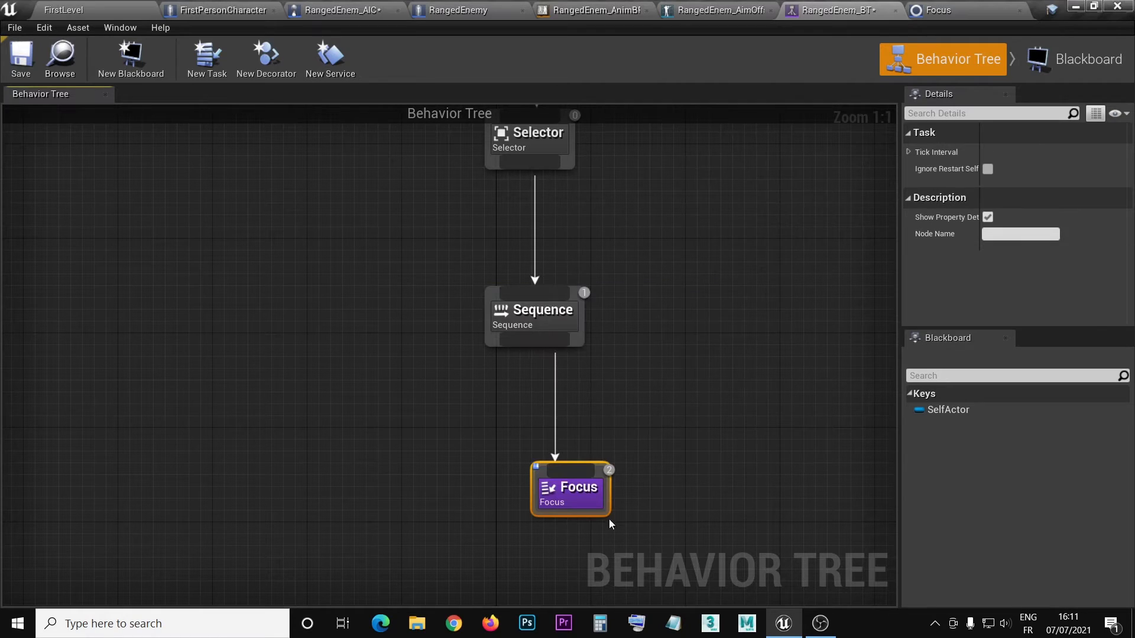
{"action": "left_click_drag", "start_coordinate": [576, 500], "coordinate": [542, 492]}
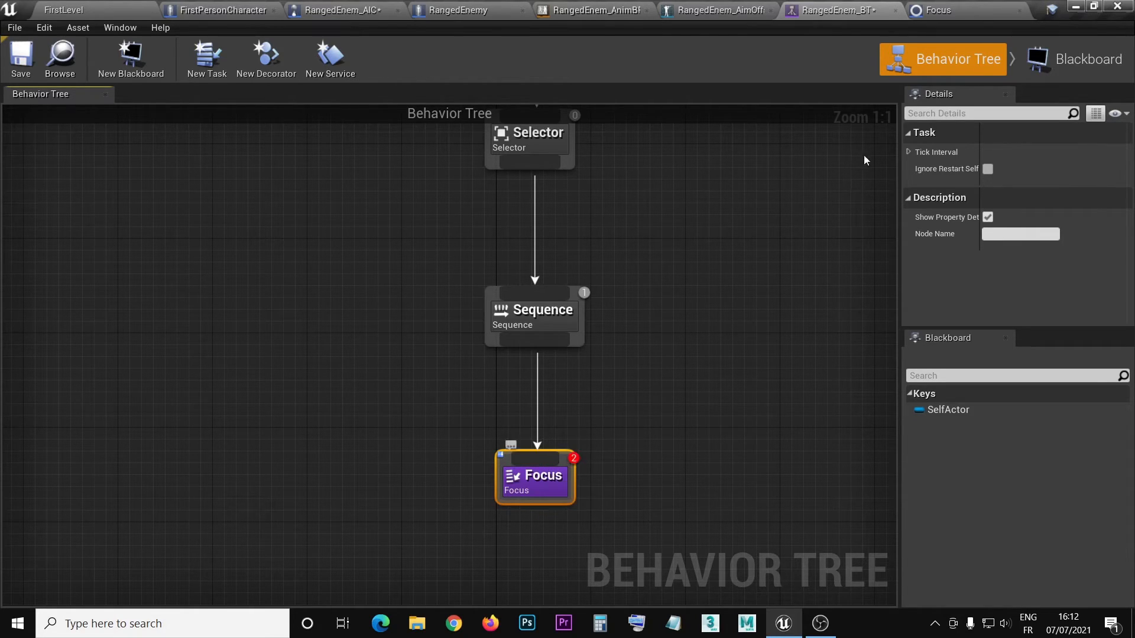
{"action": "left_click", "coordinate": [20, 54]}
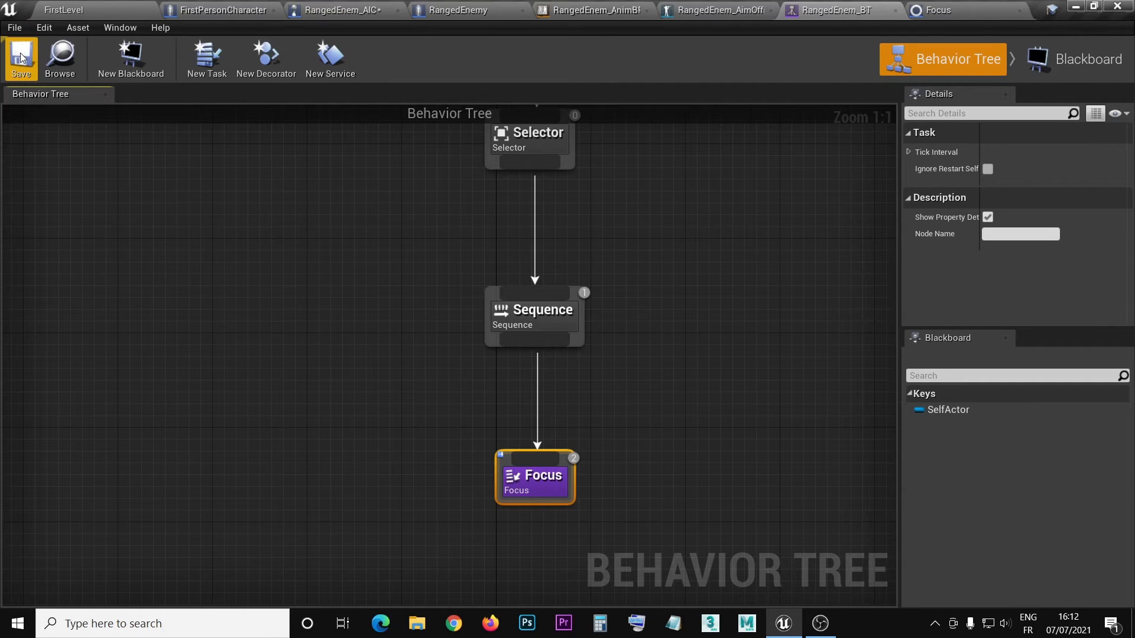
Step: Switch to the FirstLevel map, widen its viewport, and bring the ranged enemy on the ledge and the floor below into view
{"action": "left_click", "coordinate": [103, 9]}
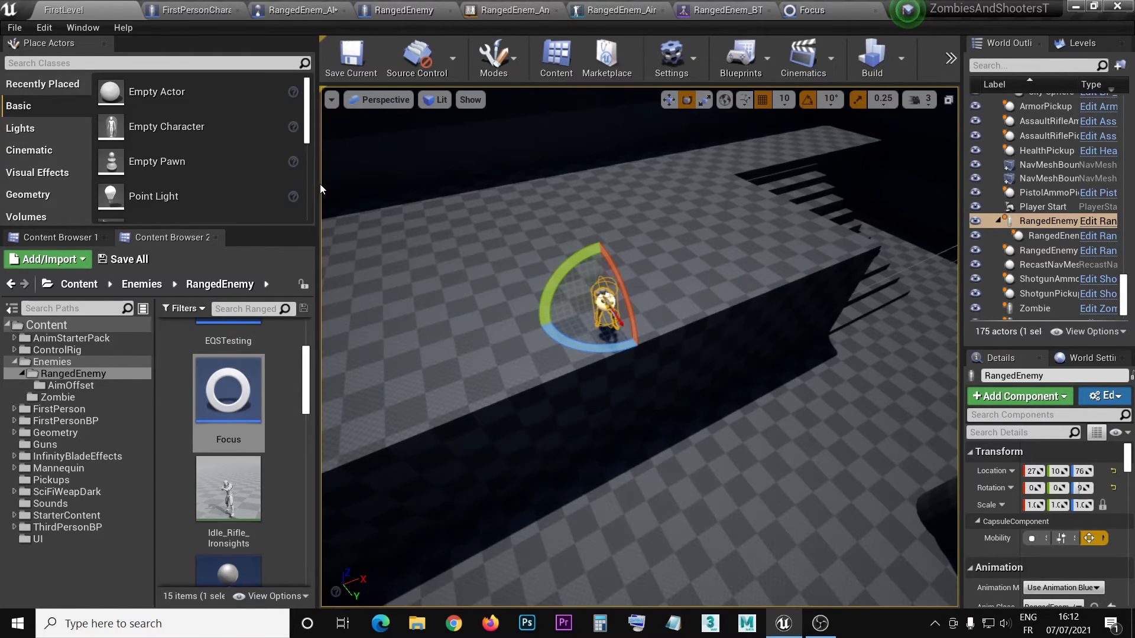
{"action": "left_click_drag", "start_coordinate": [318, 186], "coordinate": [200, 189]}
{"action": "right_click_drag", "start_coordinate": [472, 266], "coordinate": [685, 290]}
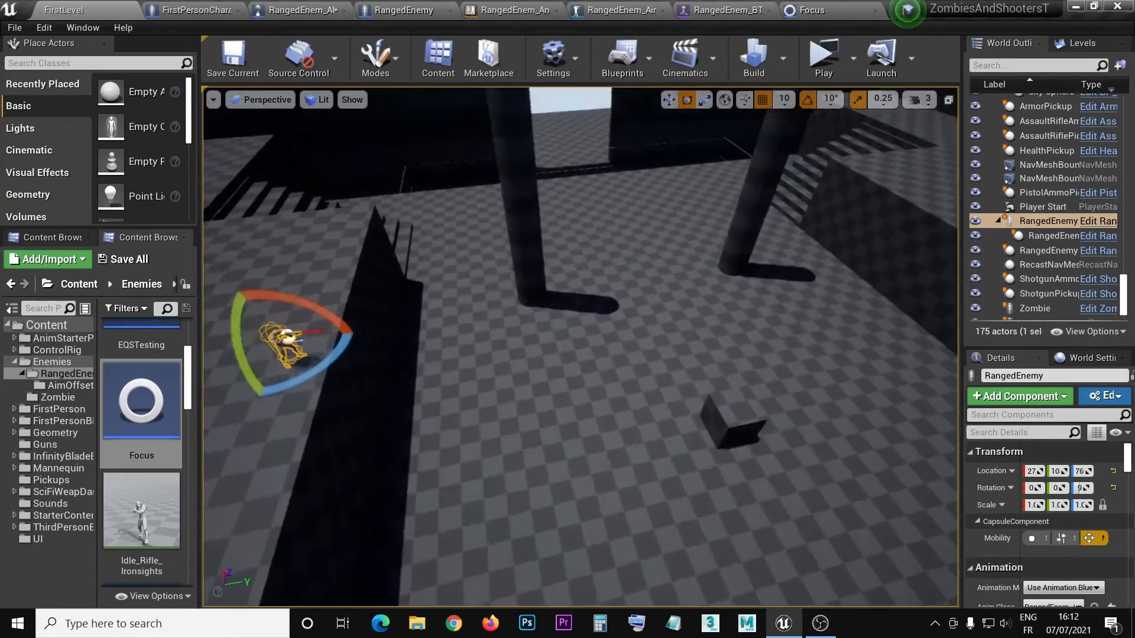
{"action": "right_click_drag", "start_coordinate": [615, 408], "coordinate": [538, 417]}
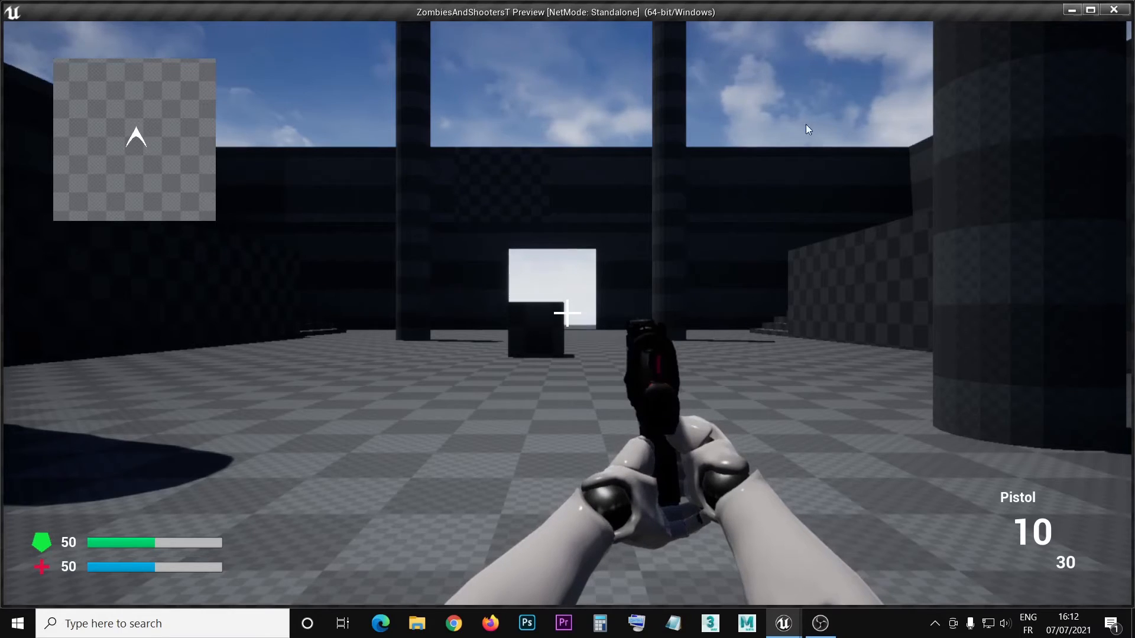
Step: Play the level and walk around below the ranged enemy's ledge to check whether it keeps facing the player
{"action": "left_click", "coordinate": [806, 124]}
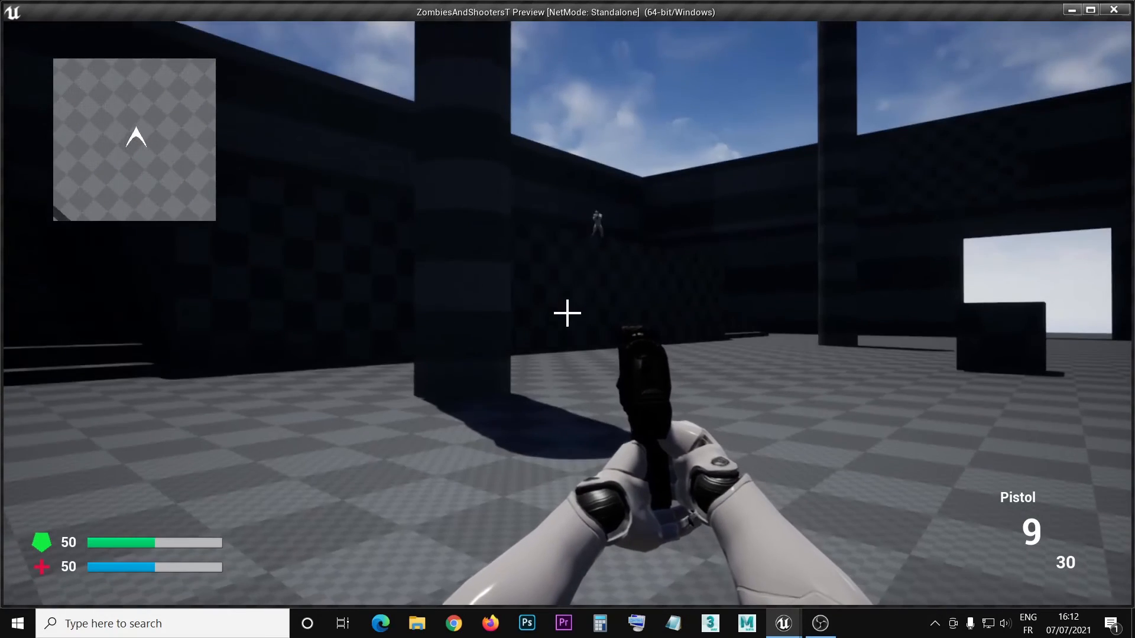
{"action": "key", "text": "w"}
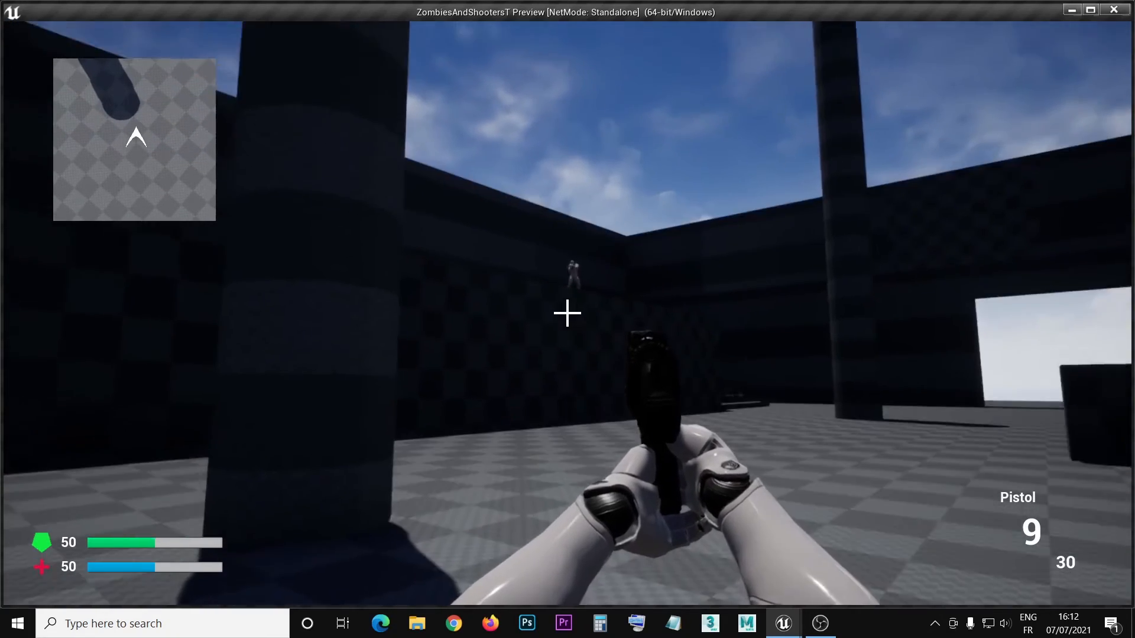
{"action": "key", "text": "w"}
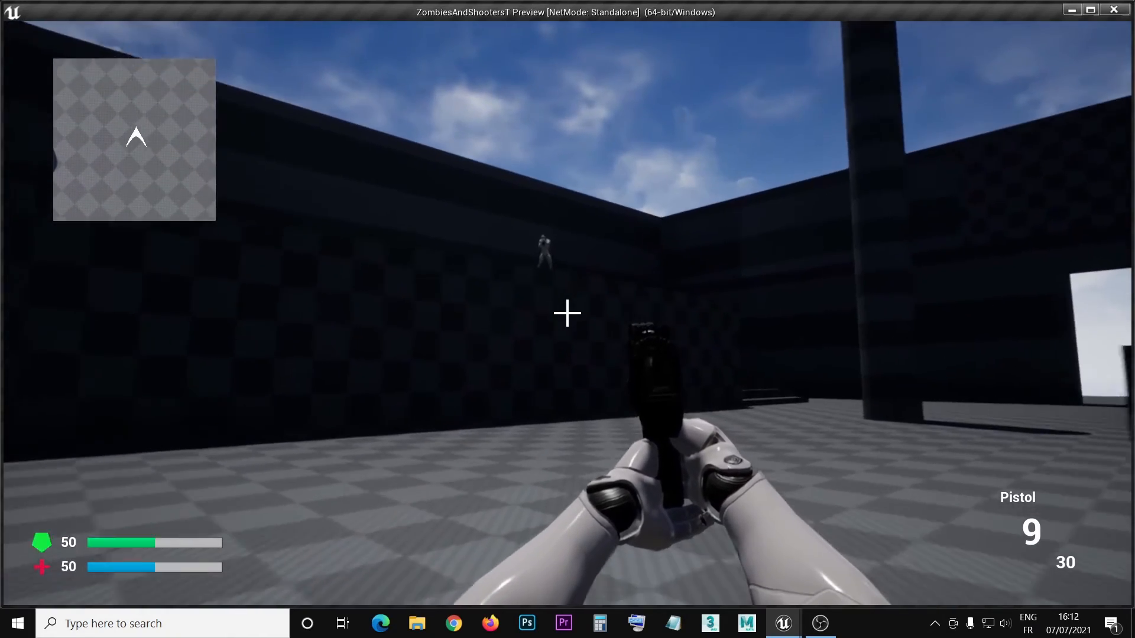
{"action": "key", "text": "w"}
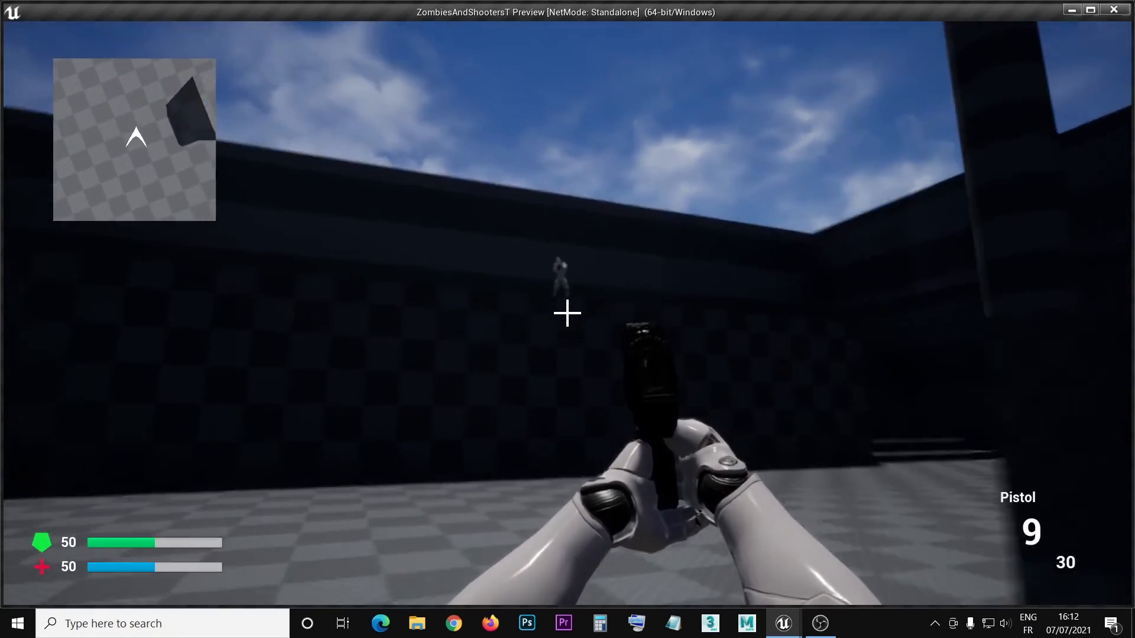
{"action": "key", "text": "w"}
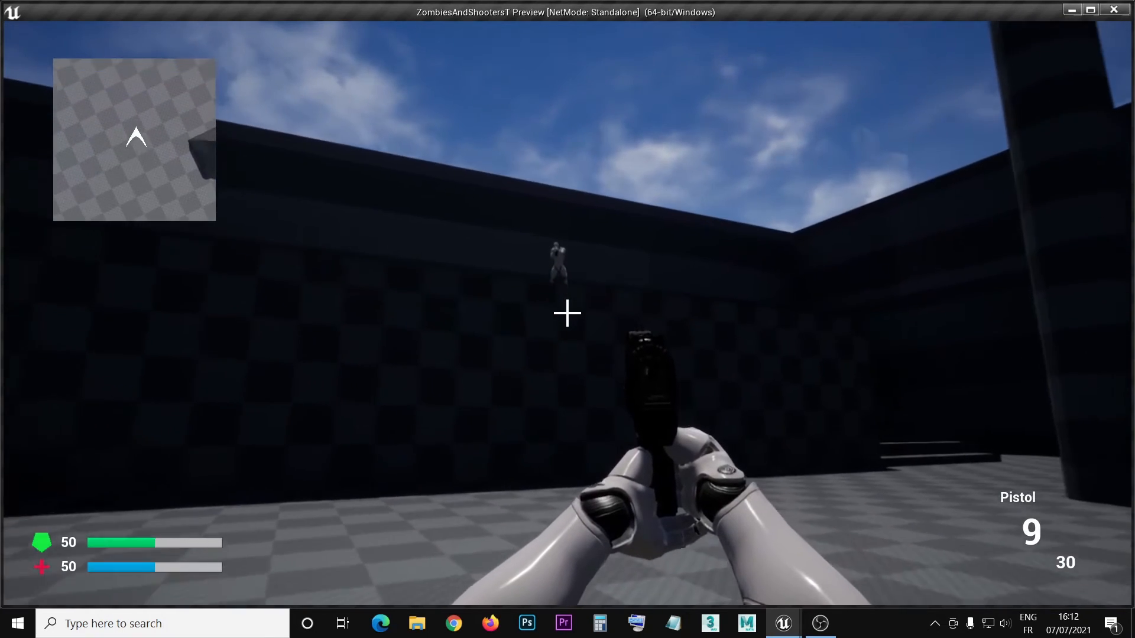
{"action": "key", "text": "w"}
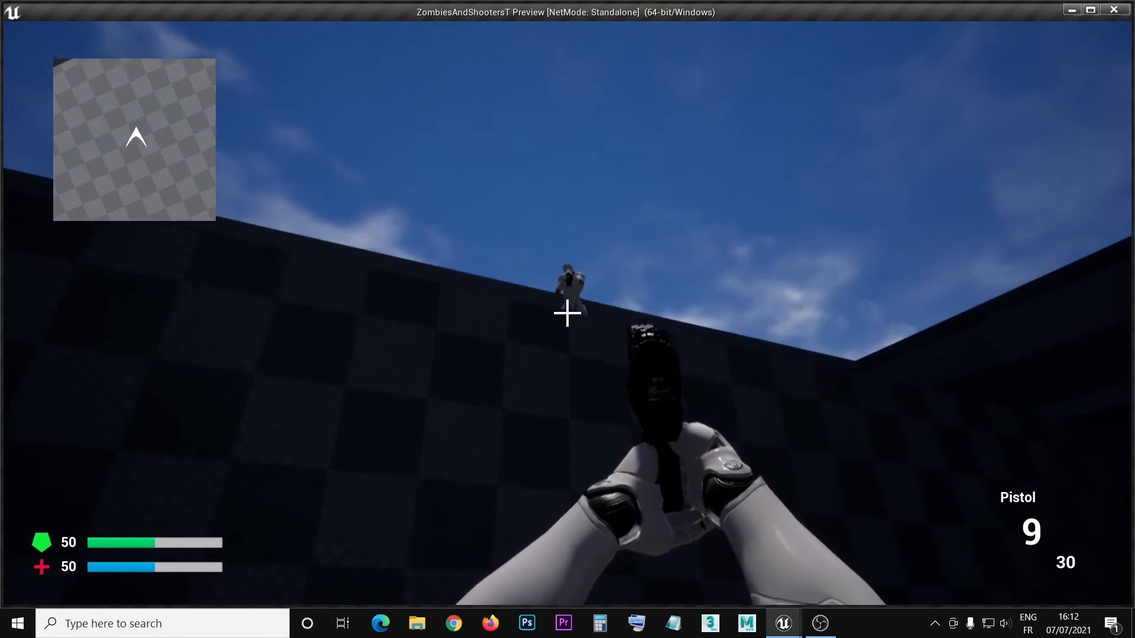
{"action": "key", "text": "w"}
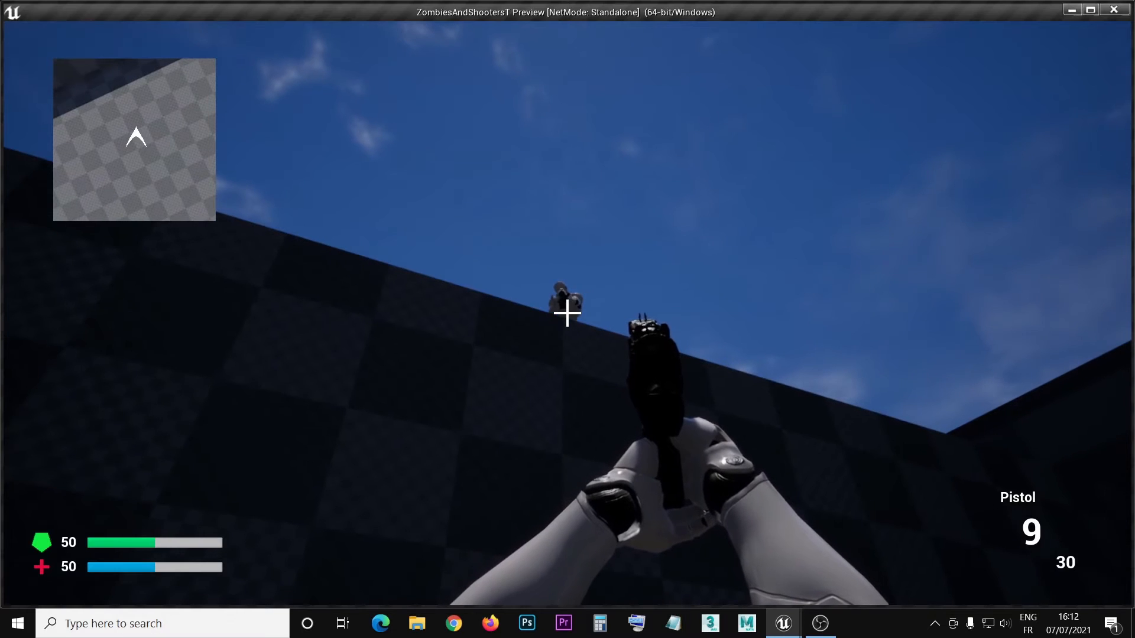
{"action": "key", "text": "w"}
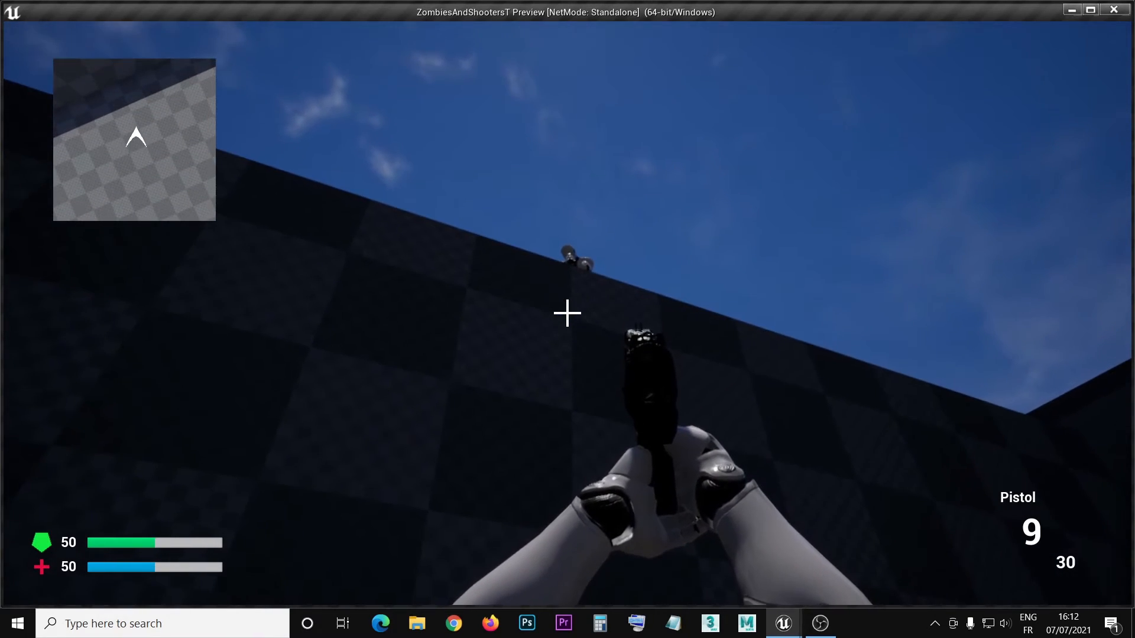
{"action": "key", "text": "w"}
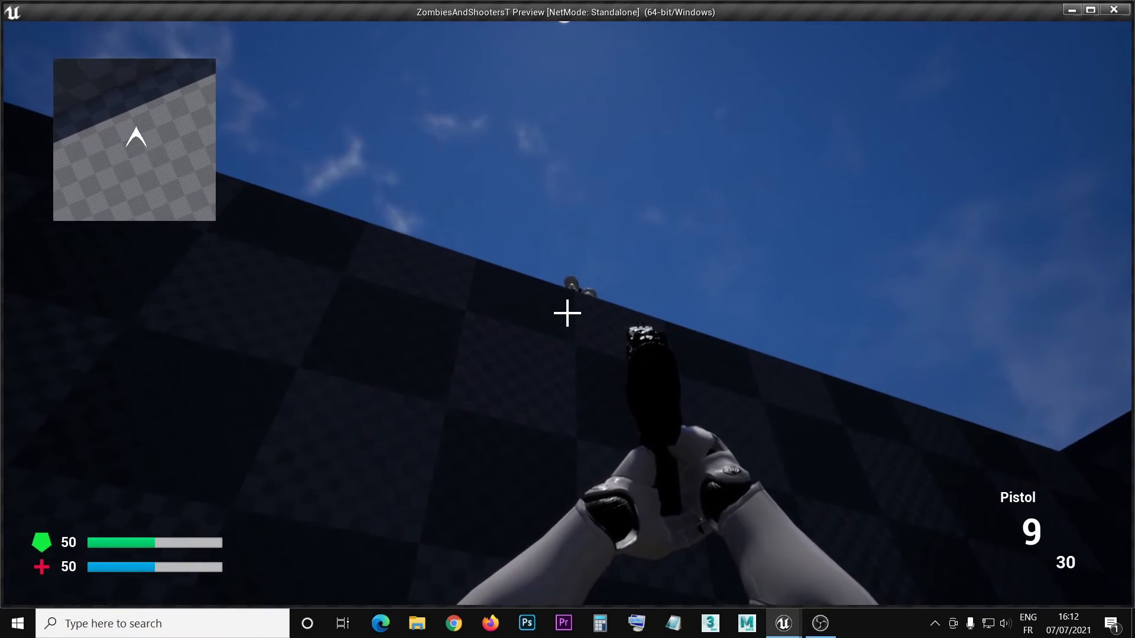
{"action": "key", "text": "s"}
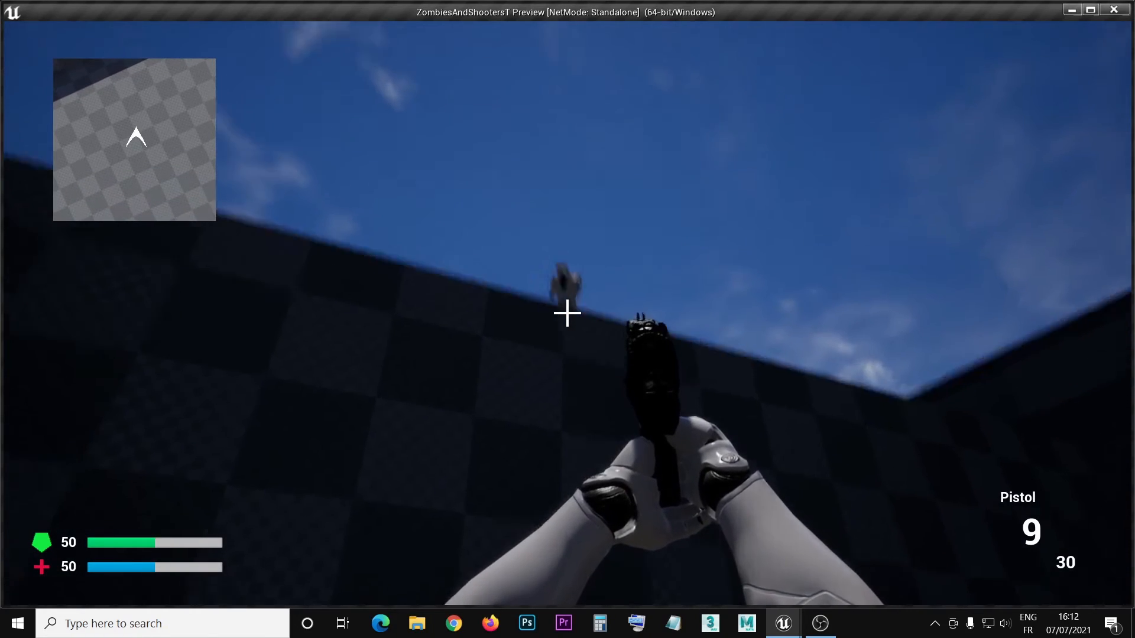
{"action": "key", "text": "d"}
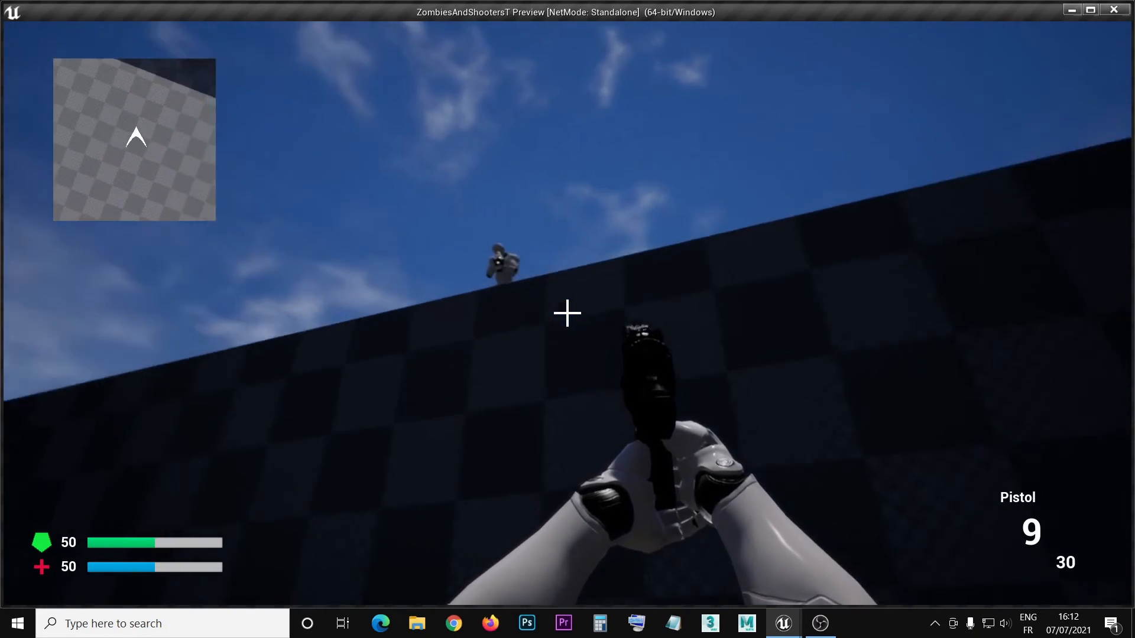
{"action": "key", "text": "s"}
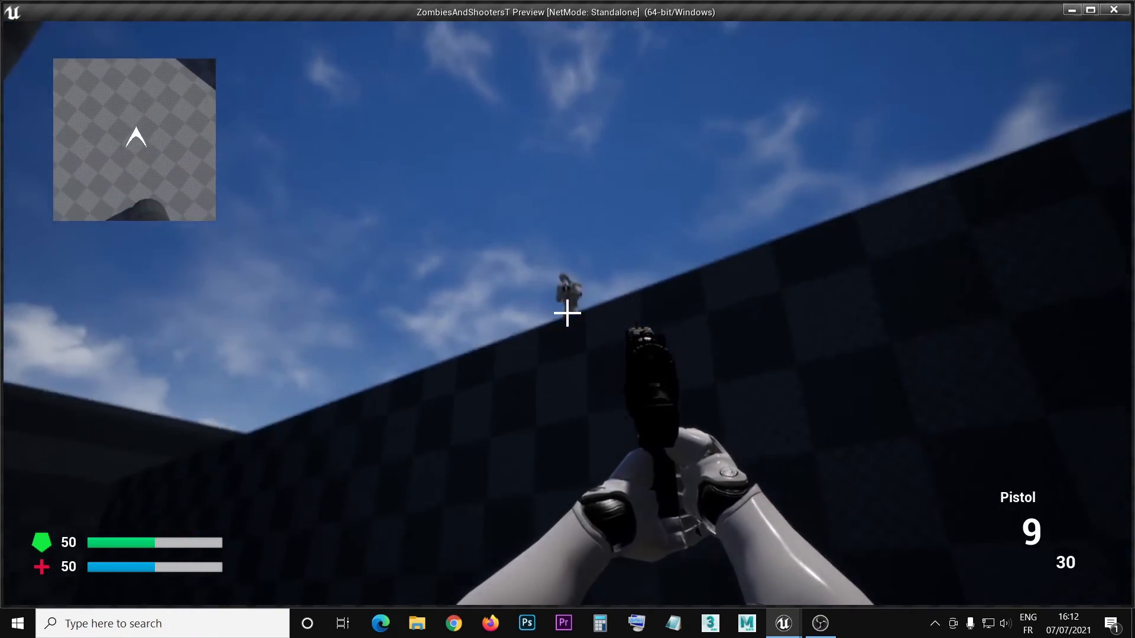
{"action": "key", "text": "s"}
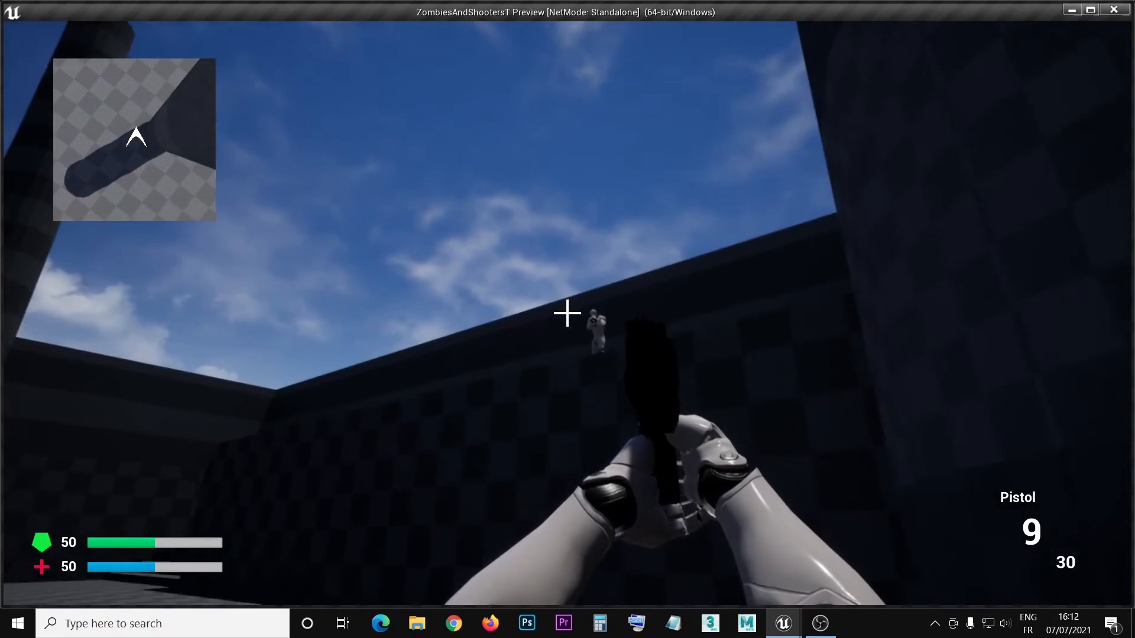
{"action": "key", "text": "d"}
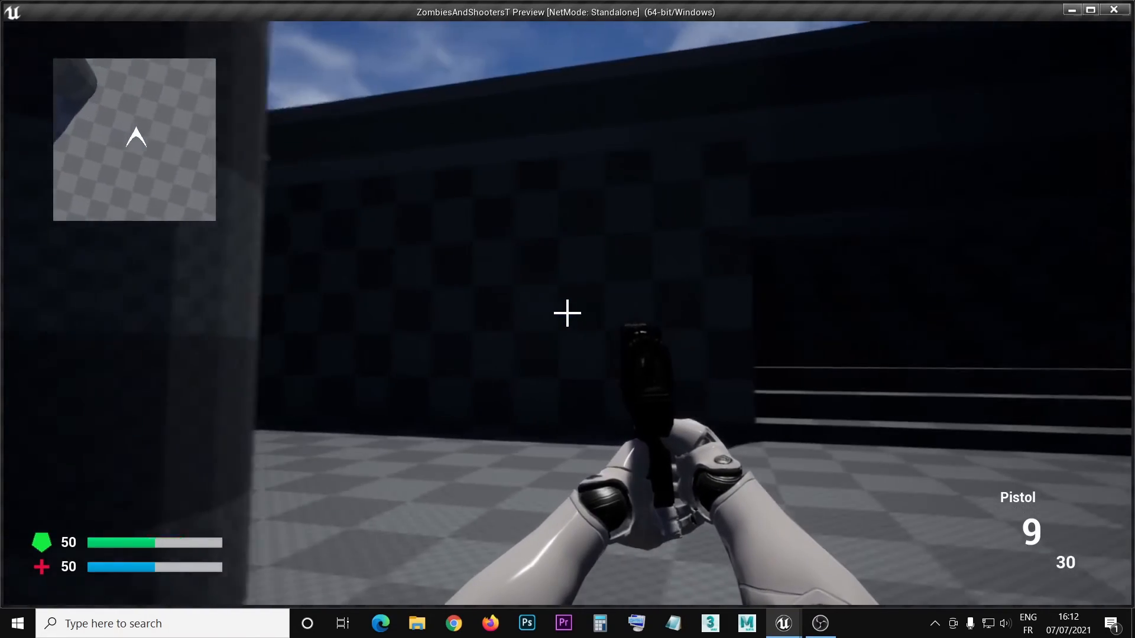
Step: Walk around the wall to the staircase leading up to the ledge and end the play session
{"action": "key", "text": "w"}
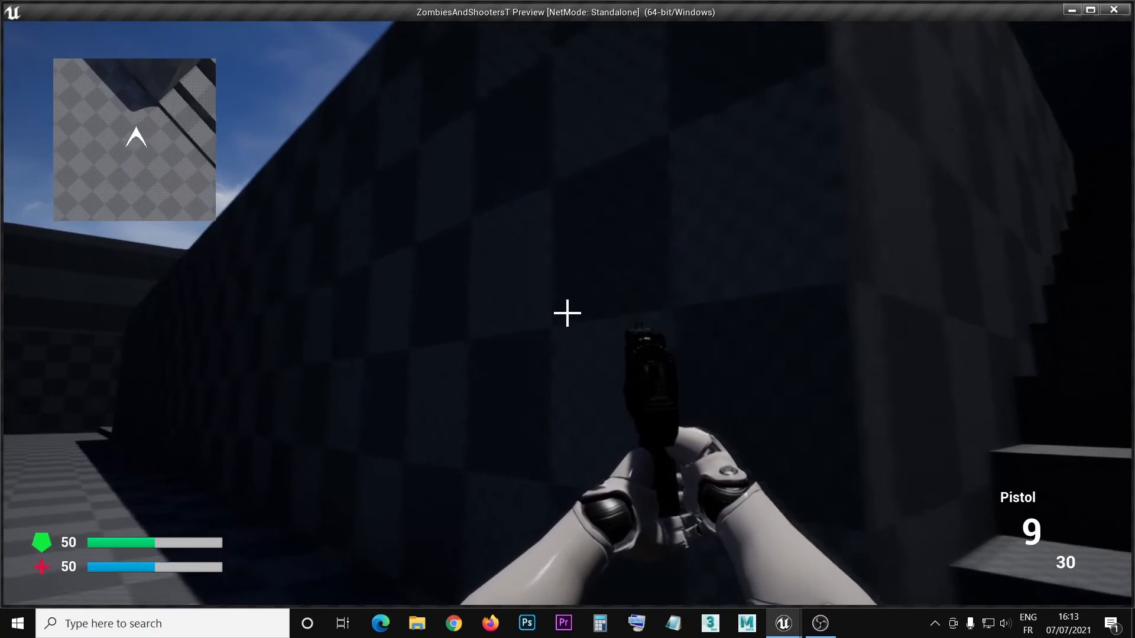
{"action": "key", "text": "w"}
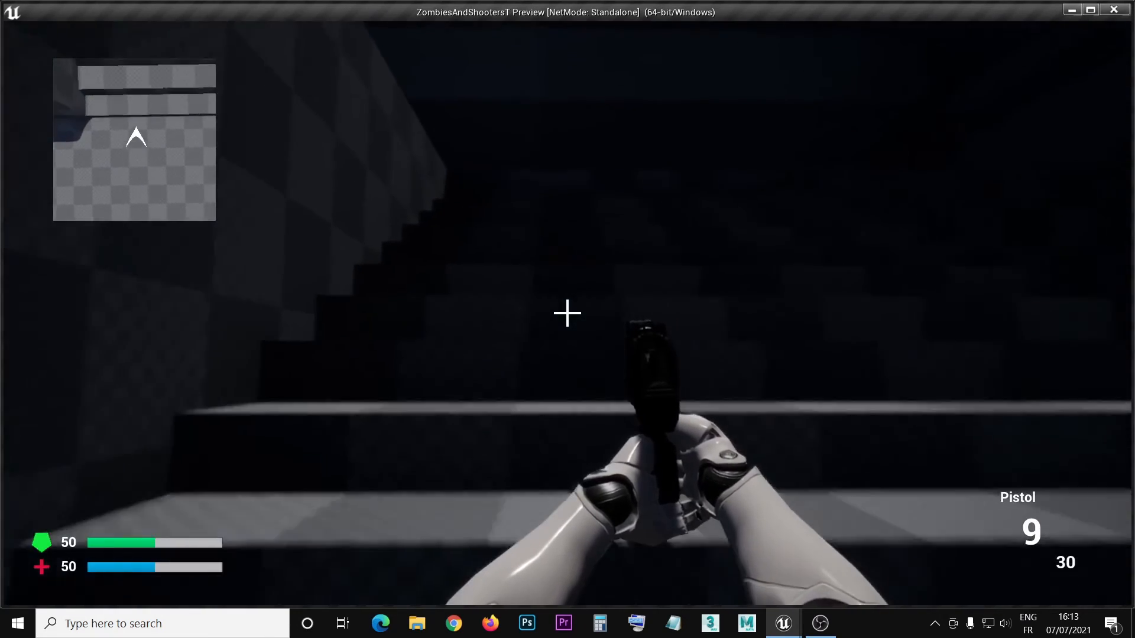
{"action": "key", "text": "w"}
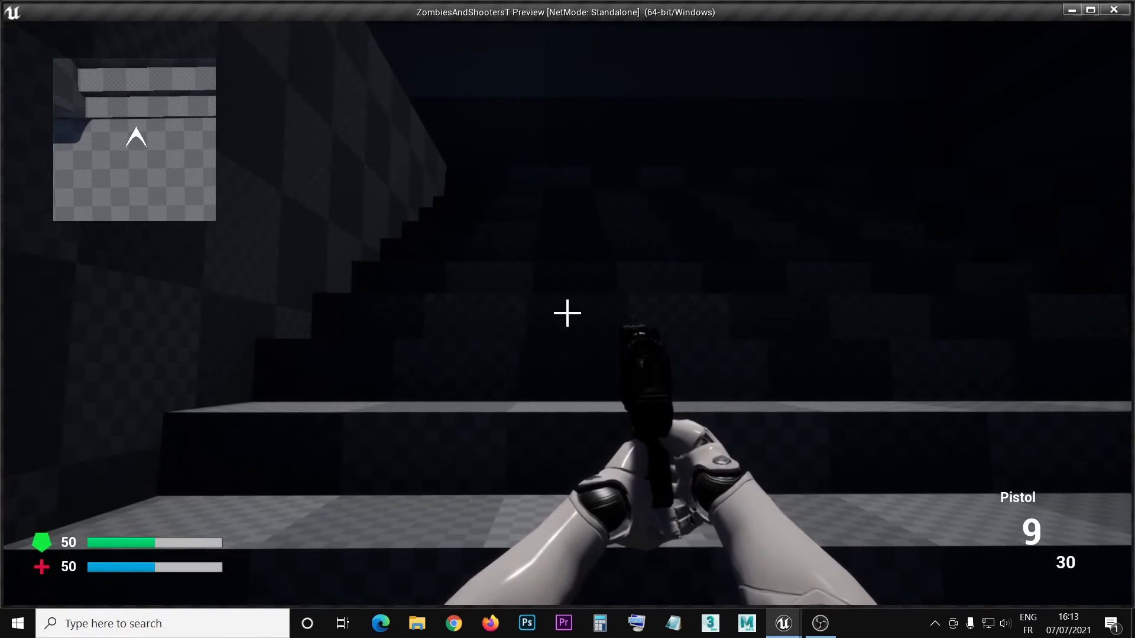
{"action": "key", "text": "Escape"}
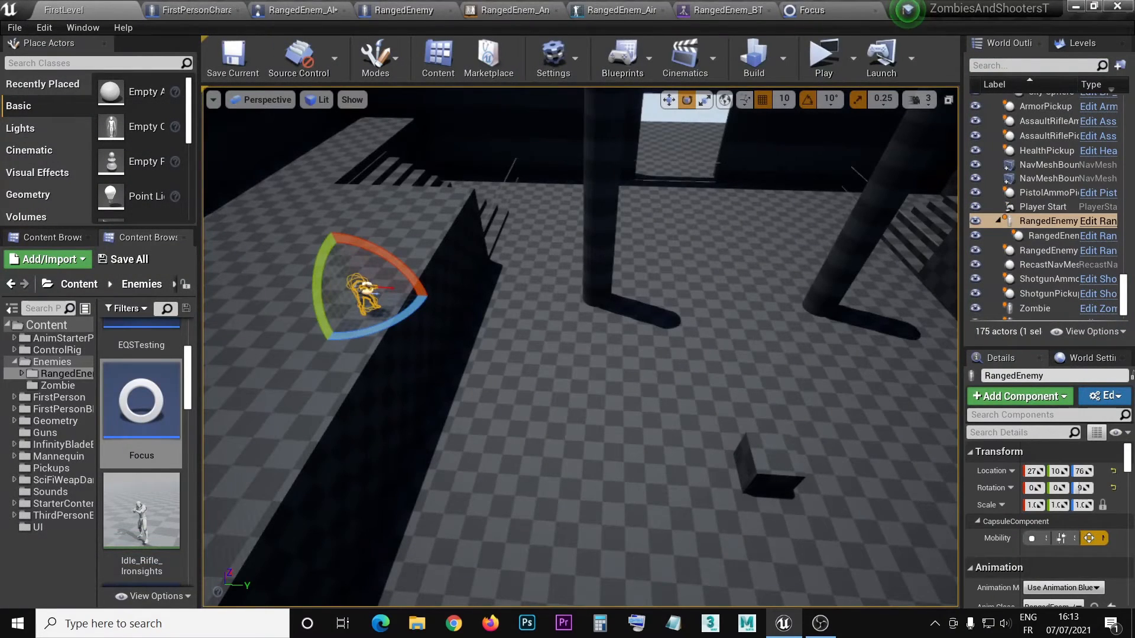
Step: Open the FirstPersonCharacter Event Graph and locate the empty area beneath the crosshair colour section
{"action": "left_click", "coordinate": [292, 8]}
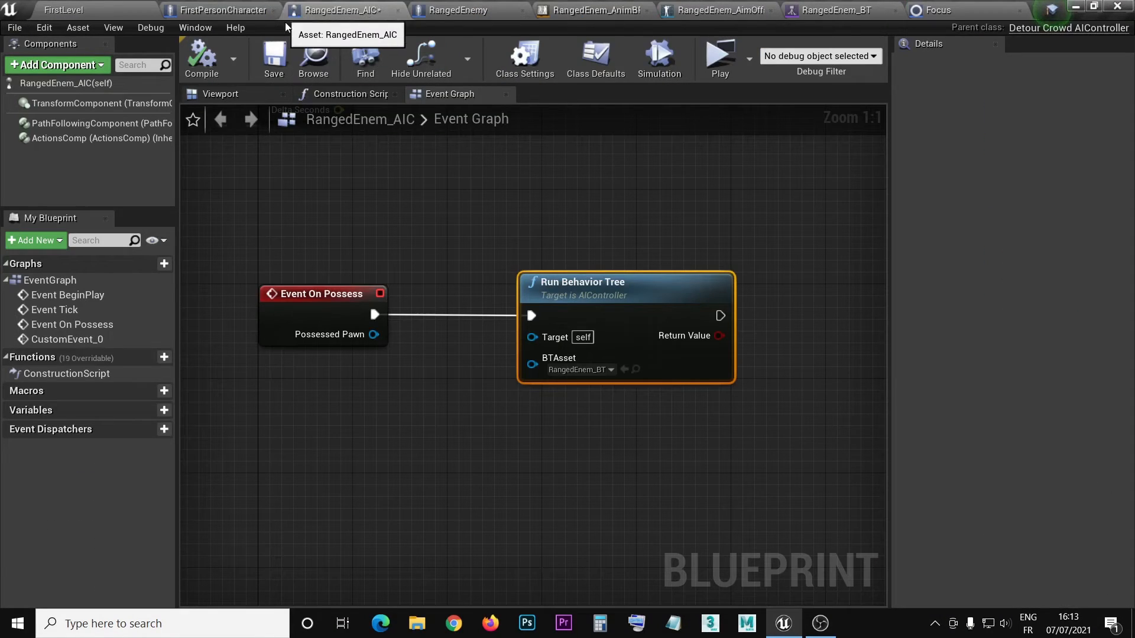
{"action": "left_click", "coordinate": [253, 12]}
{"action": "scroll", "coordinate": [408, 457], "scroll_direction": "down", "scroll_amount": 5}
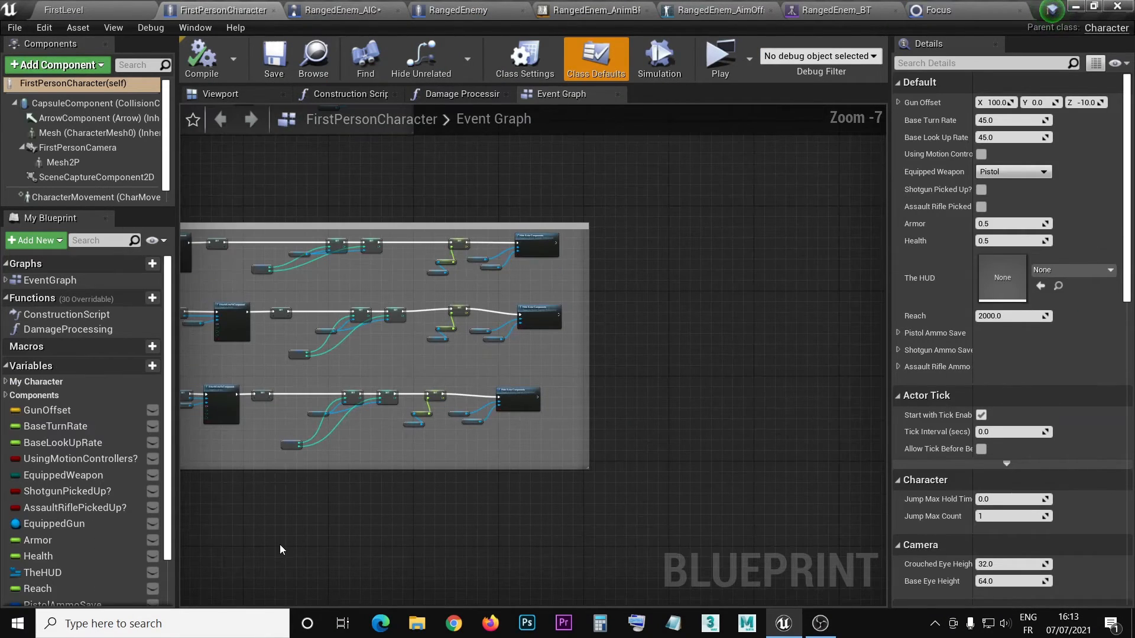
{"action": "right_click_drag", "start_coordinate": [279, 545], "coordinate": [789, 418]}
{"action": "right_click_drag", "start_coordinate": [475, 509], "coordinate": [517, 372]}
{"action": "scroll", "coordinate": [525, 421], "scroll_direction": "down", "scroll_amount": 4}
{"action": "right_click_drag", "start_coordinate": [519, 567], "coordinate": [550, 385]}
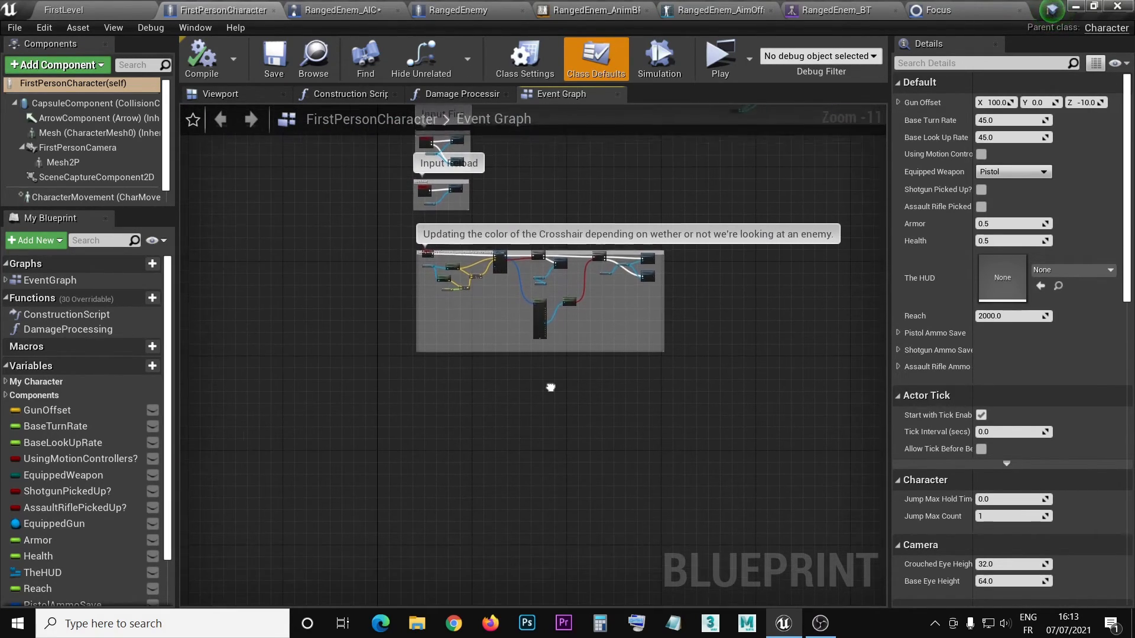
{"action": "scroll", "coordinate": [442, 370], "scroll_direction": "up", "scroll_amount": 3}
{"action": "scroll", "coordinate": [462, 375], "scroll_direction": "up", "scroll_amount": 7}
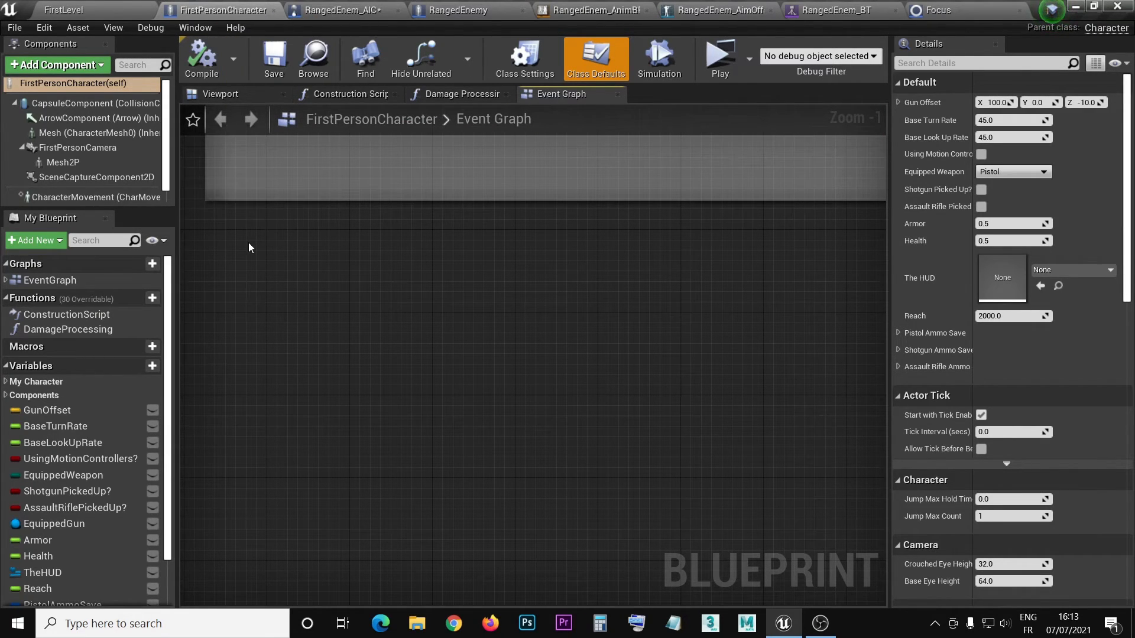
{"action": "scroll", "coordinate": [247, 241], "scroll_direction": "up", "scroll_amount": 1}
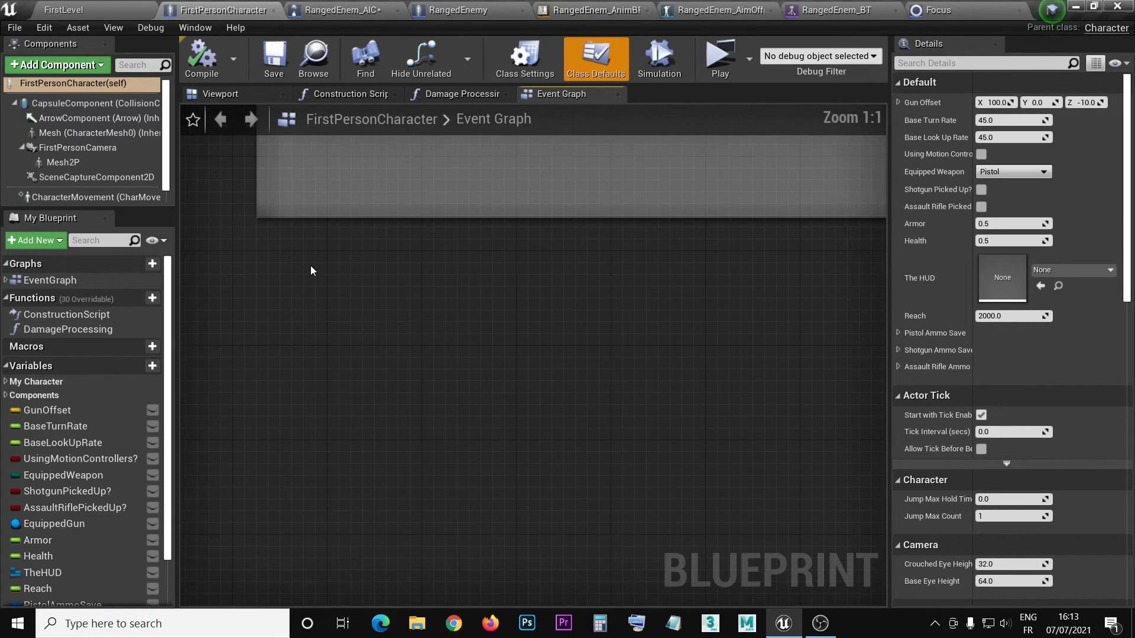
Step: Open the Engine Input section of the Project Settings
{"action": "left_click", "coordinate": [44, 27]}
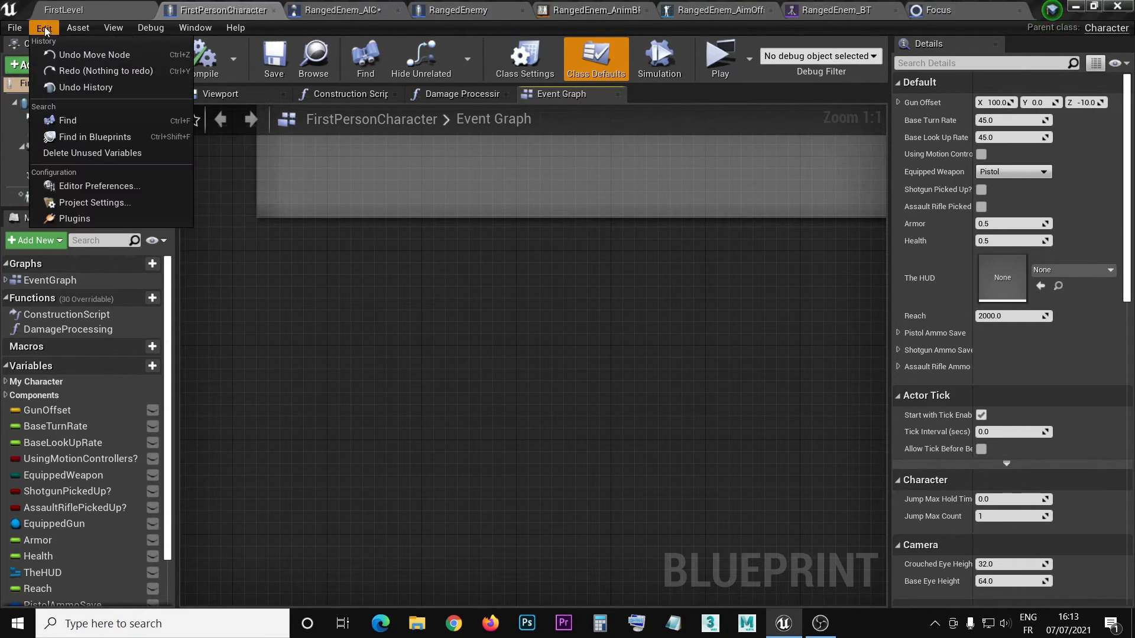
{"action": "left_click", "coordinate": [106, 207]}
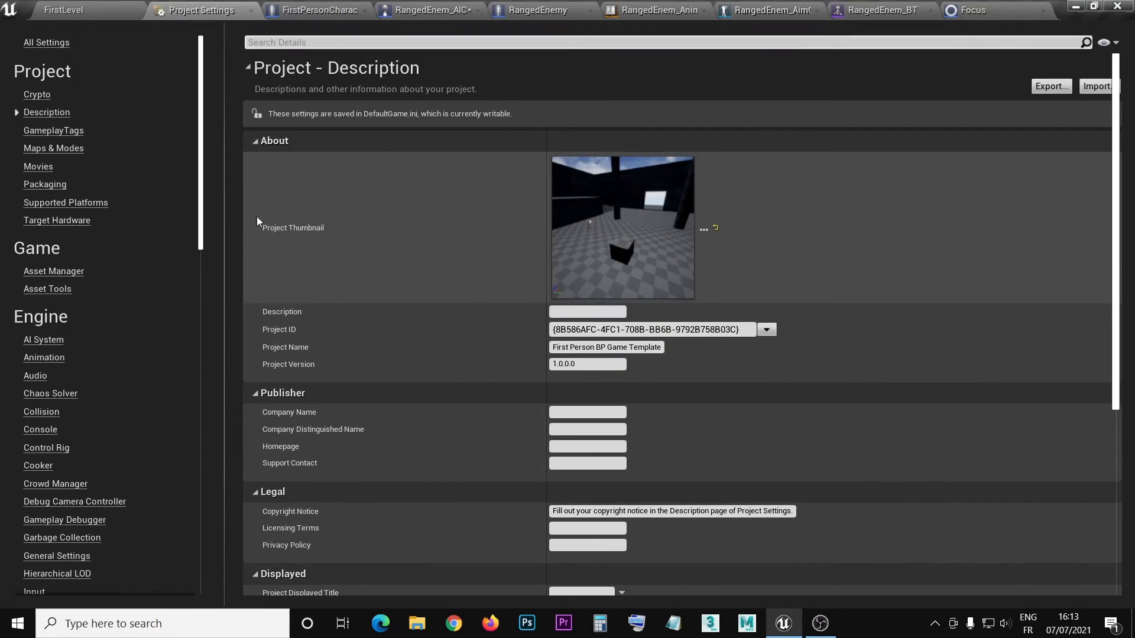
{"action": "scroll", "coordinate": [72, 427], "scroll_direction": "down", "scroll_amount": 2}
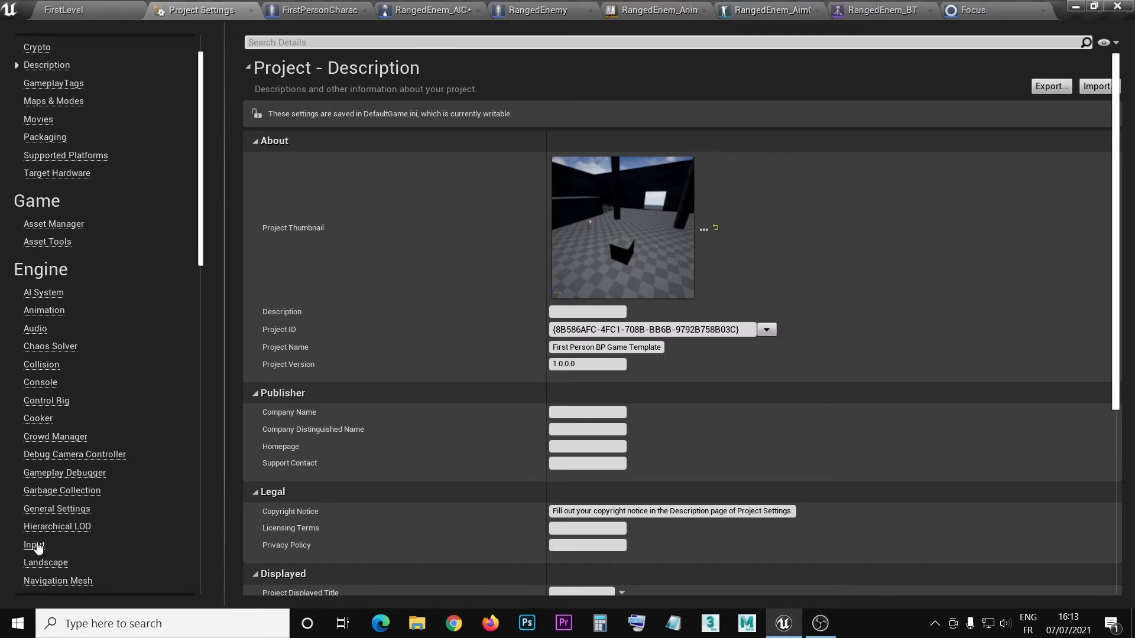
{"action": "left_click", "coordinate": [34, 545]}
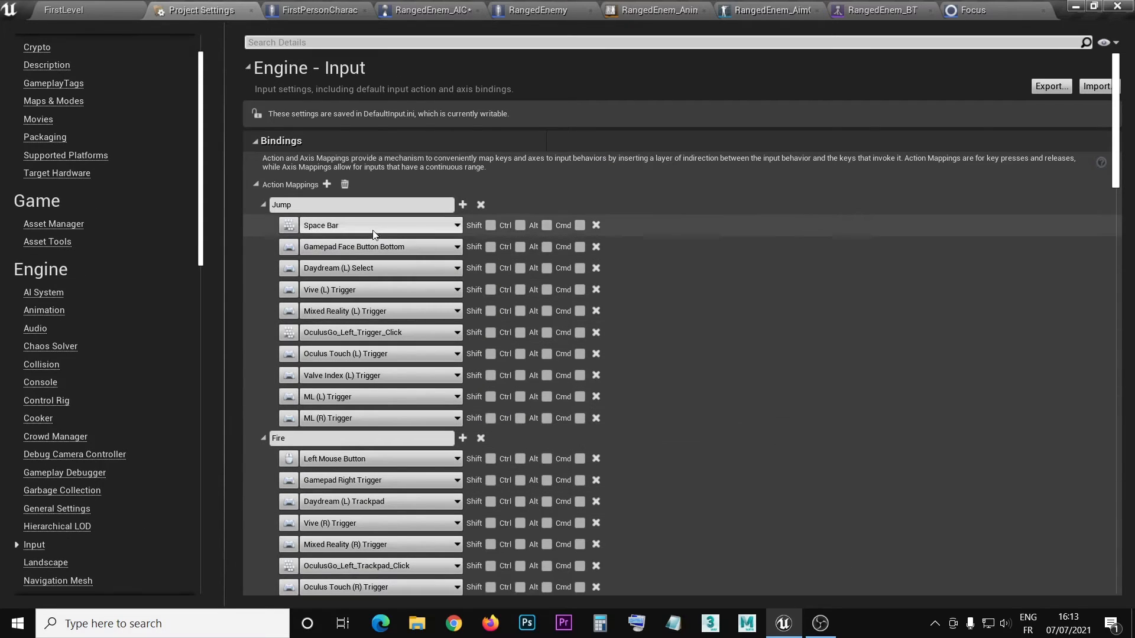
Step: Collapse the Jump, Fire, ResetVR, SwitchWeapon and Reload action mappings and add a new action mapping
{"action": "scroll", "coordinate": [376, 335], "scroll_direction": "down", "scroll_amount": 1}
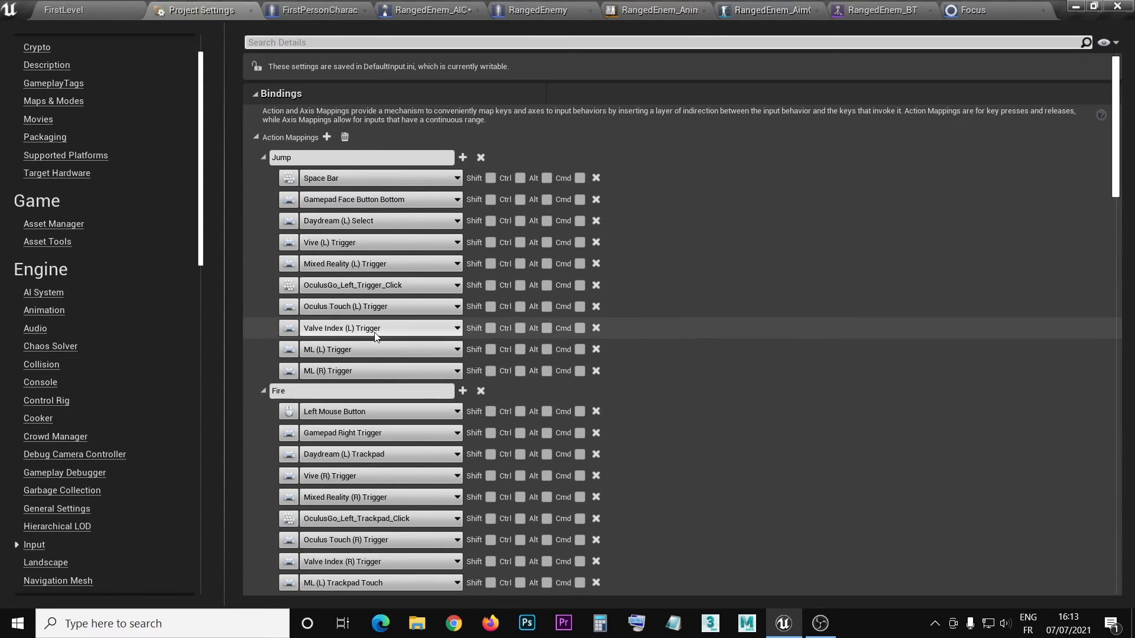
{"action": "left_click", "coordinate": [264, 391]}
{"action": "left_click", "coordinate": [262, 157]}
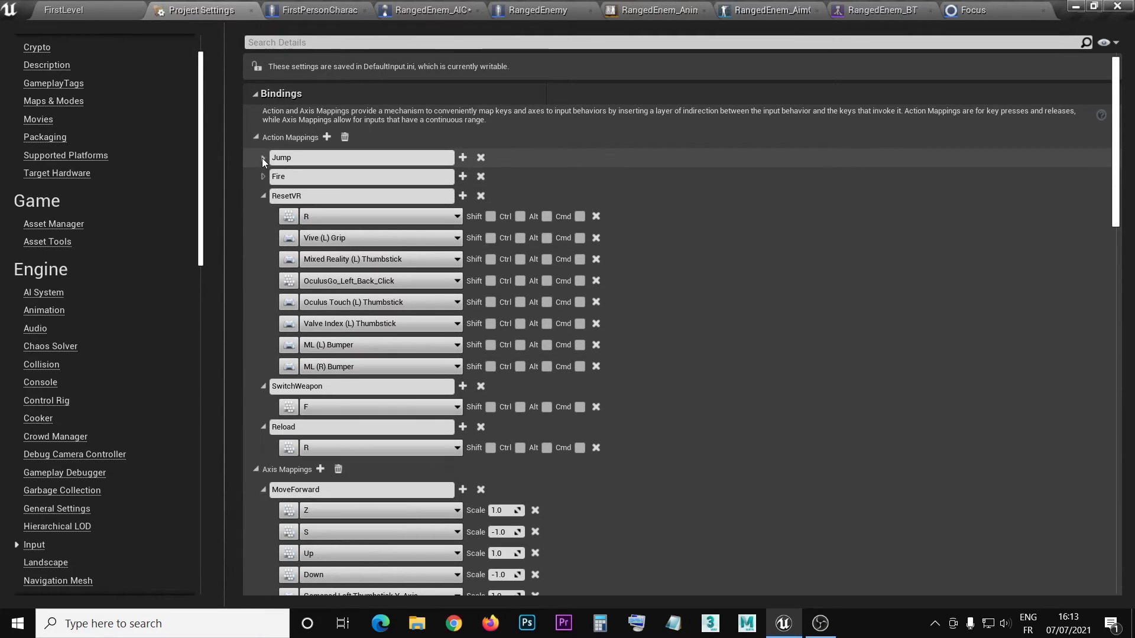
{"action": "left_click", "coordinate": [264, 197]}
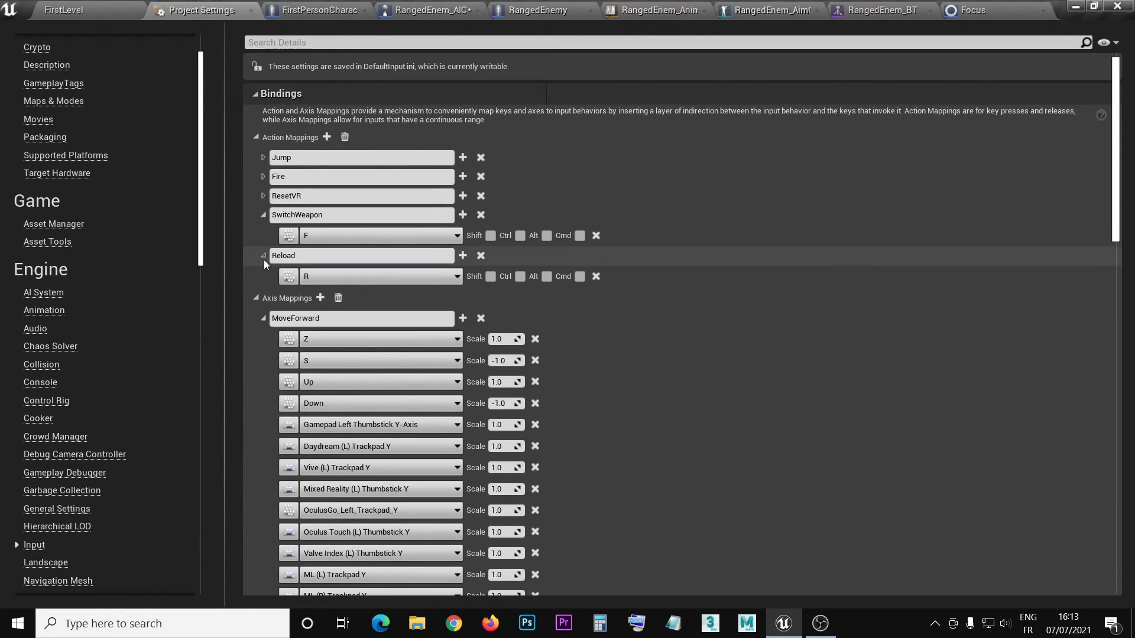
{"action": "left_click", "coordinate": [263, 257]}
{"action": "left_click", "coordinate": [263, 215]}
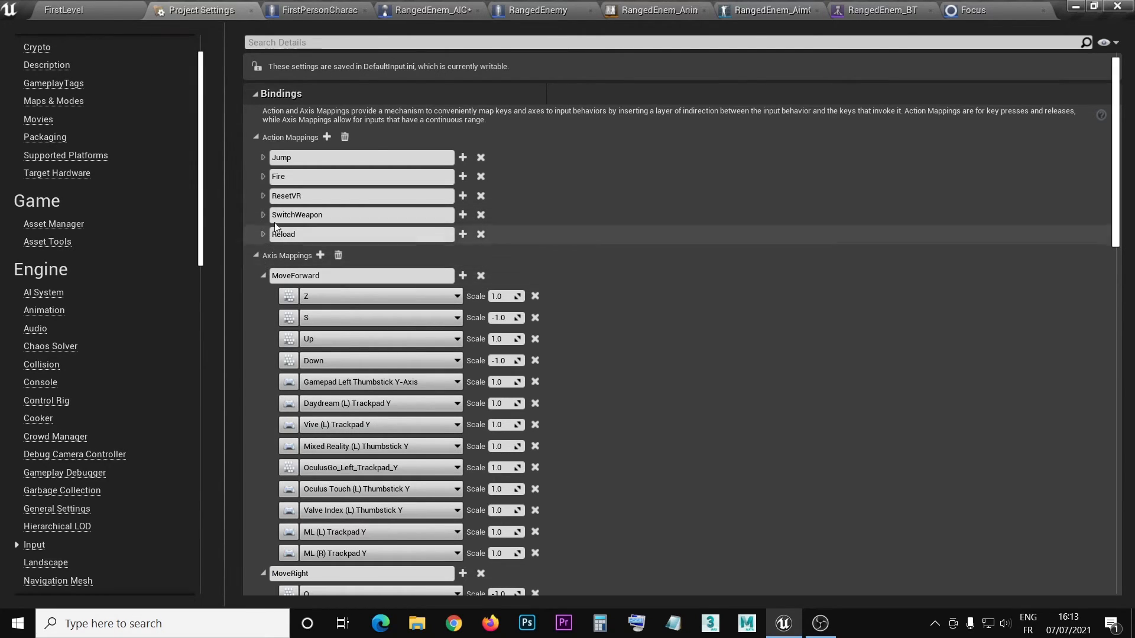
{"action": "left_click", "coordinate": [332, 139]}
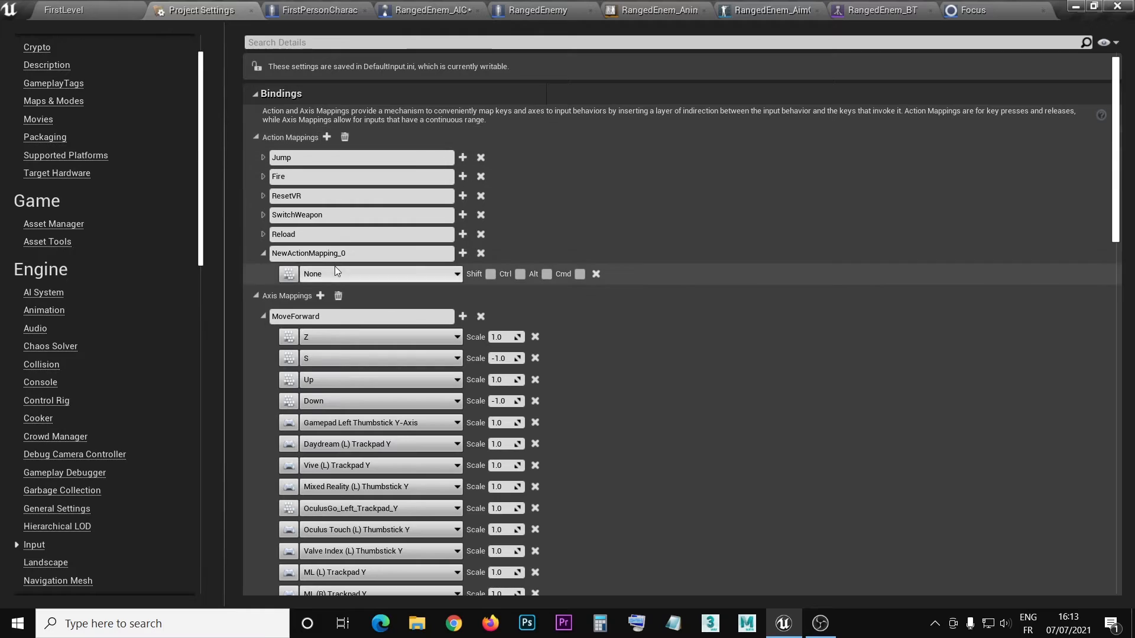
Step: Rename the new action mapping to Sprint
{"action": "left_click_drag", "start_coordinate": [346, 253], "coordinate": [275, 253]}
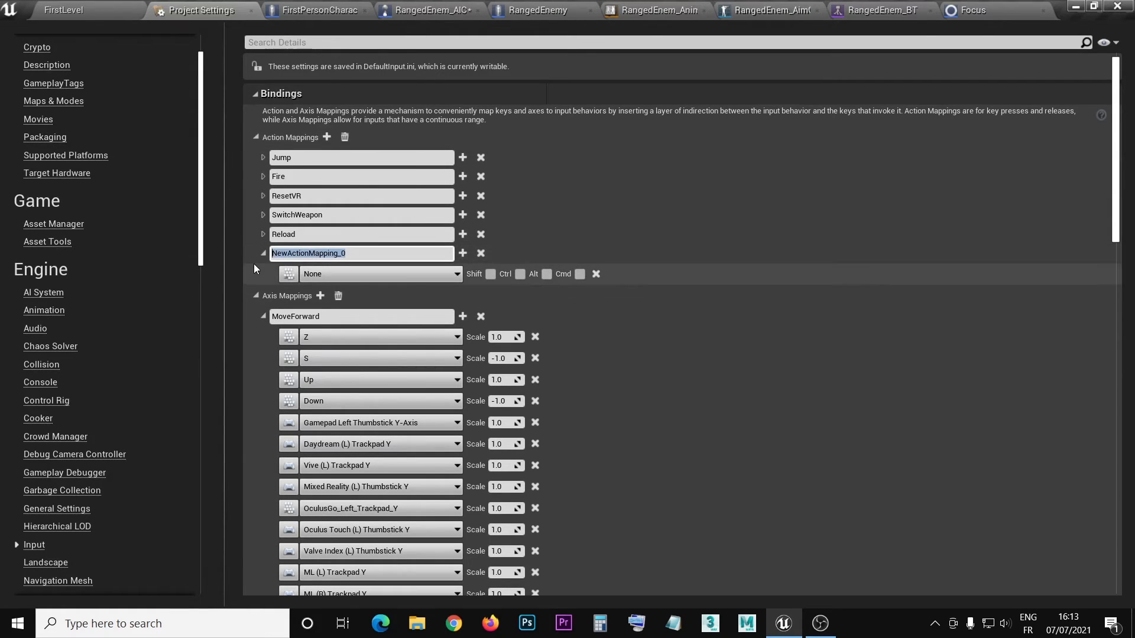
{"action": "type", "text": "Sprint"}
{"action": "key", "text": "Return"}
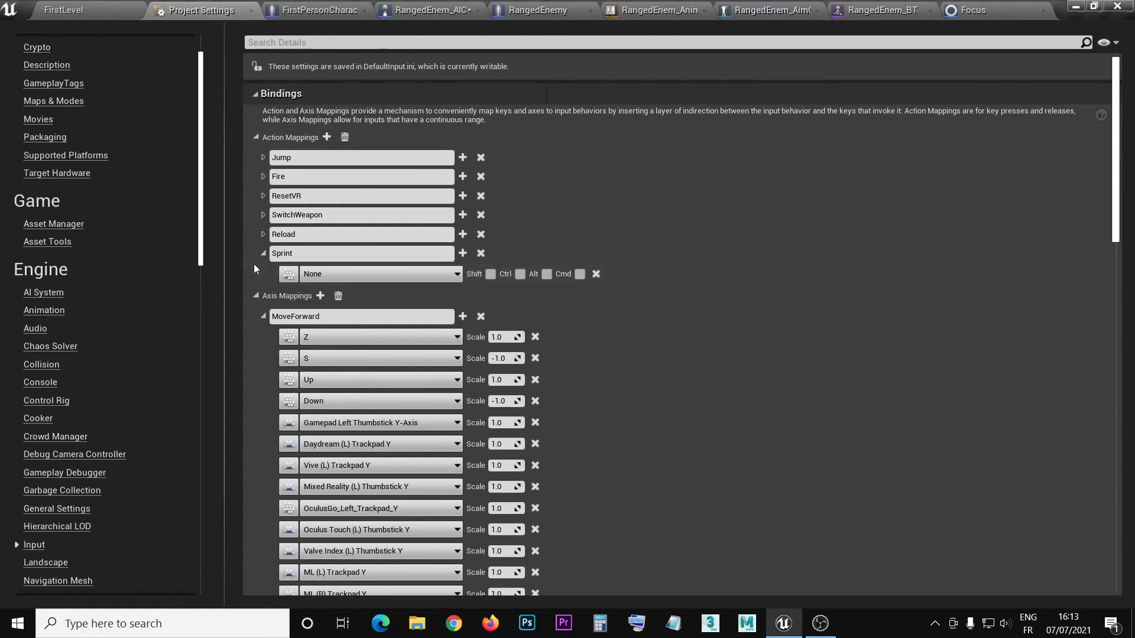
Step: Bind the Sprint action mapping to the Left Shift keyboard key and close the Project Settings
{"action": "left_click", "coordinate": [353, 274]}
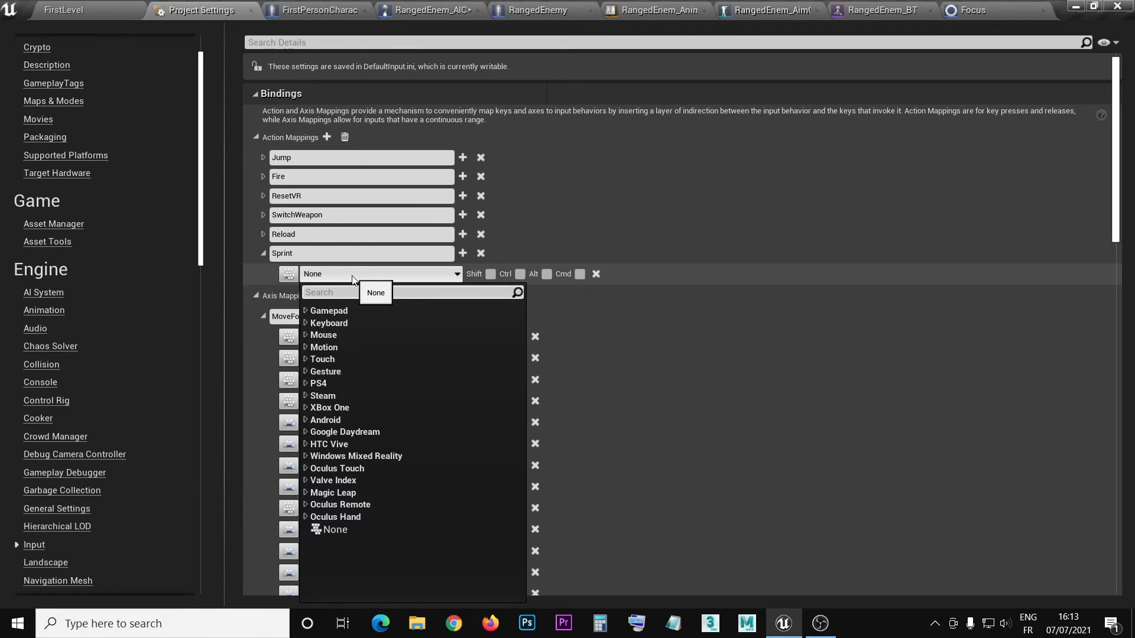
{"action": "left_click", "coordinate": [307, 324]}
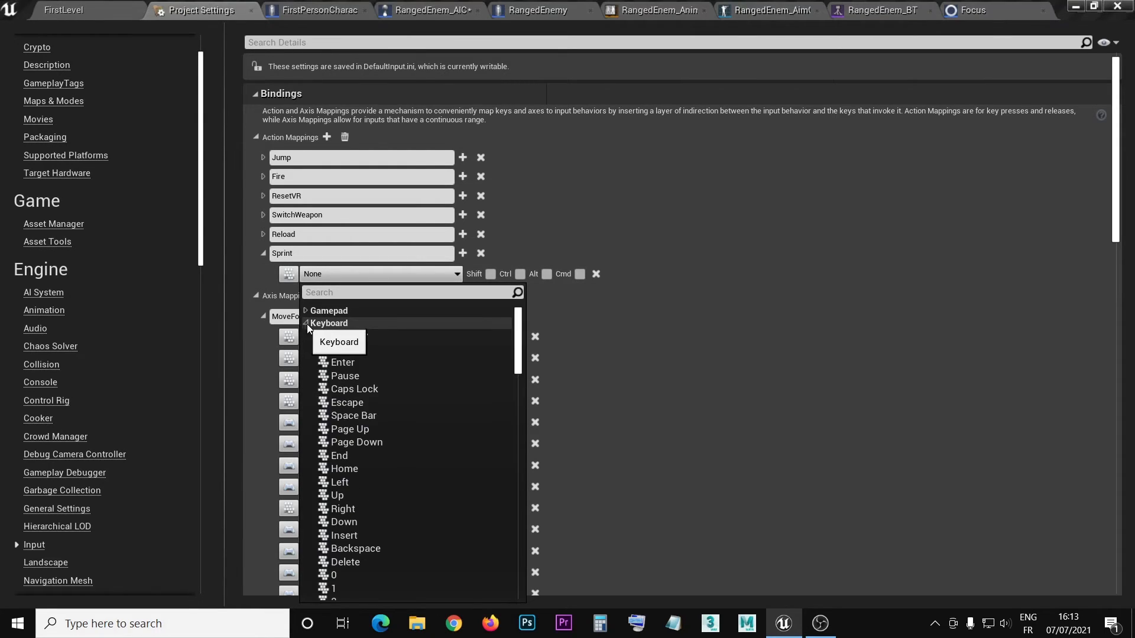
{"action": "scroll", "coordinate": [440, 375], "scroll_direction": "down", "scroll_amount": 5}
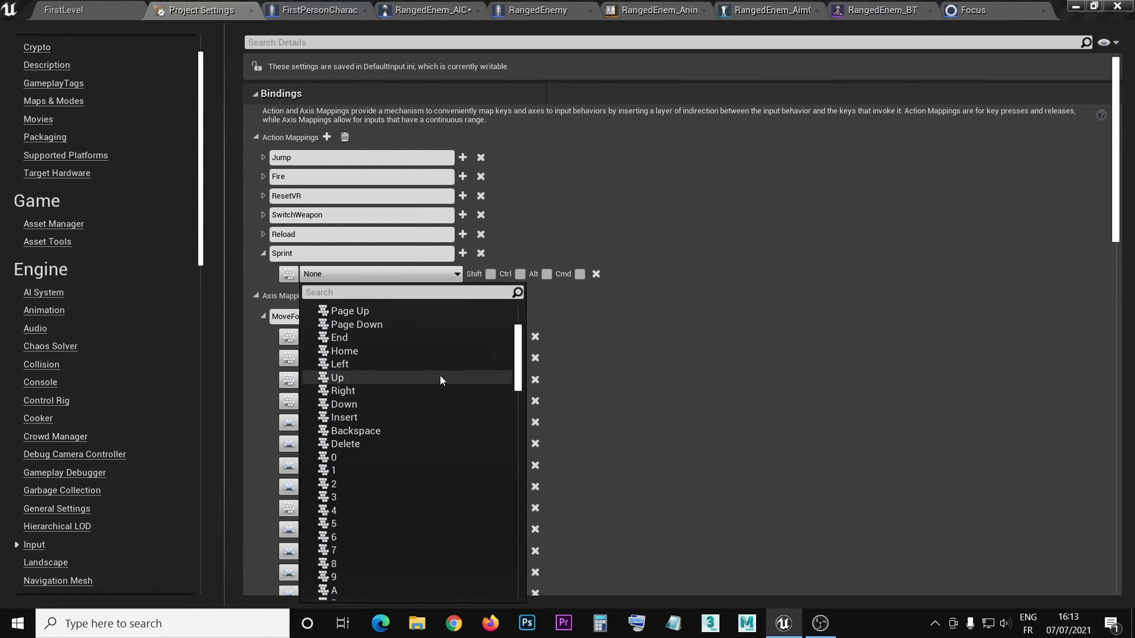
{"action": "scroll", "coordinate": [427, 406], "scroll_direction": "down", "scroll_amount": 12}
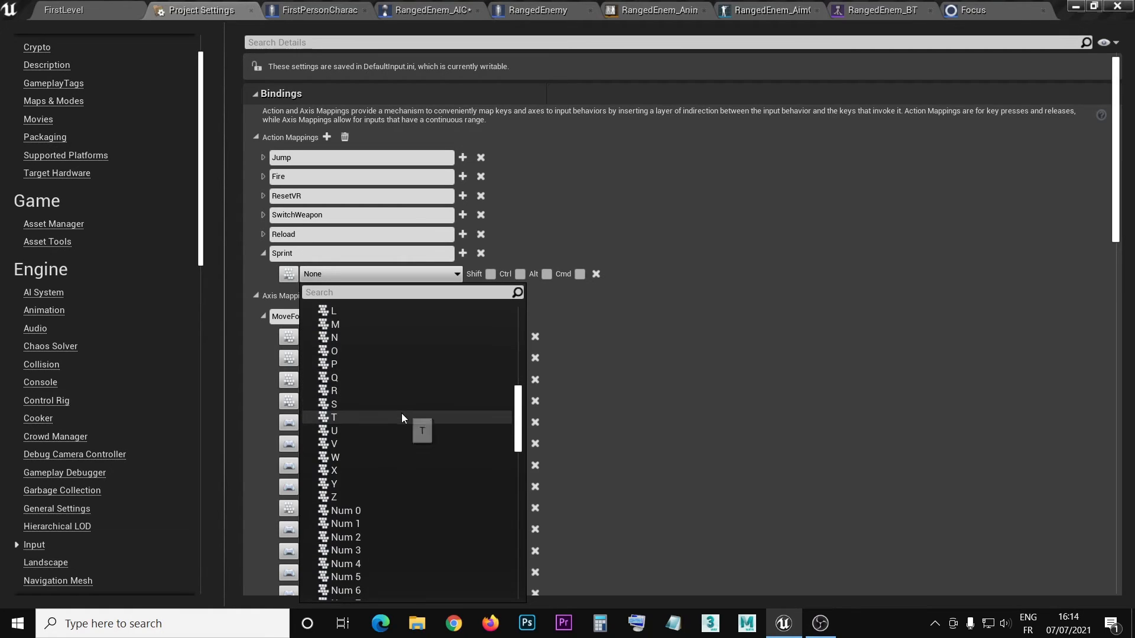
{"action": "scroll", "coordinate": [401, 413], "scroll_direction": "down", "scroll_amount": 10}
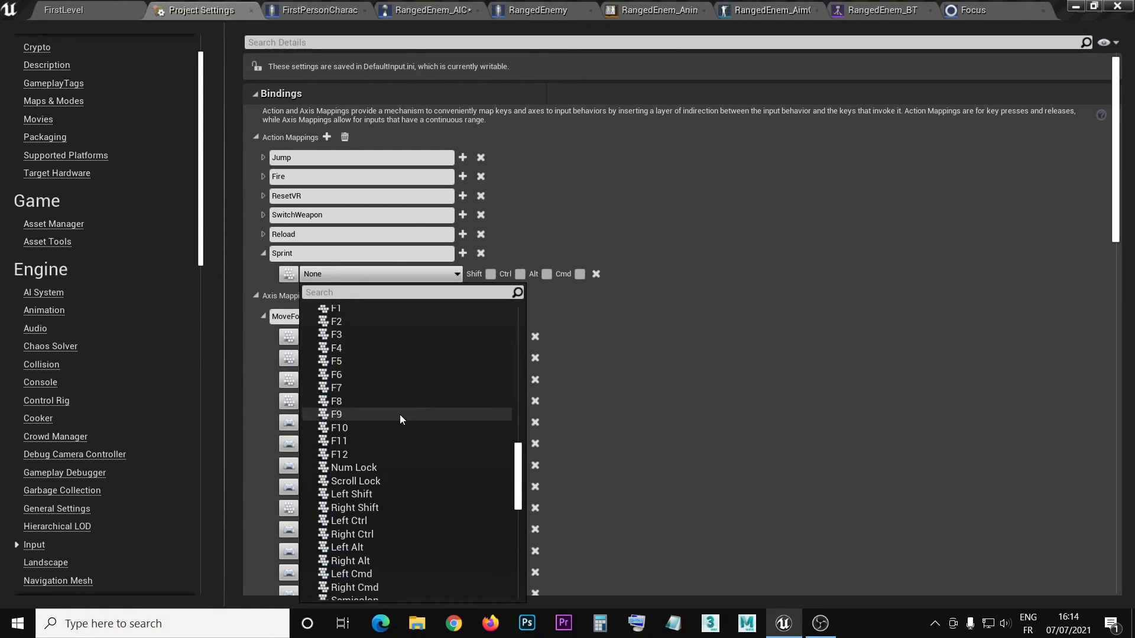
{"action": "scroll", "coordinate": [385, 520], "scroll_direction": "down", "scroll_amount": 1}
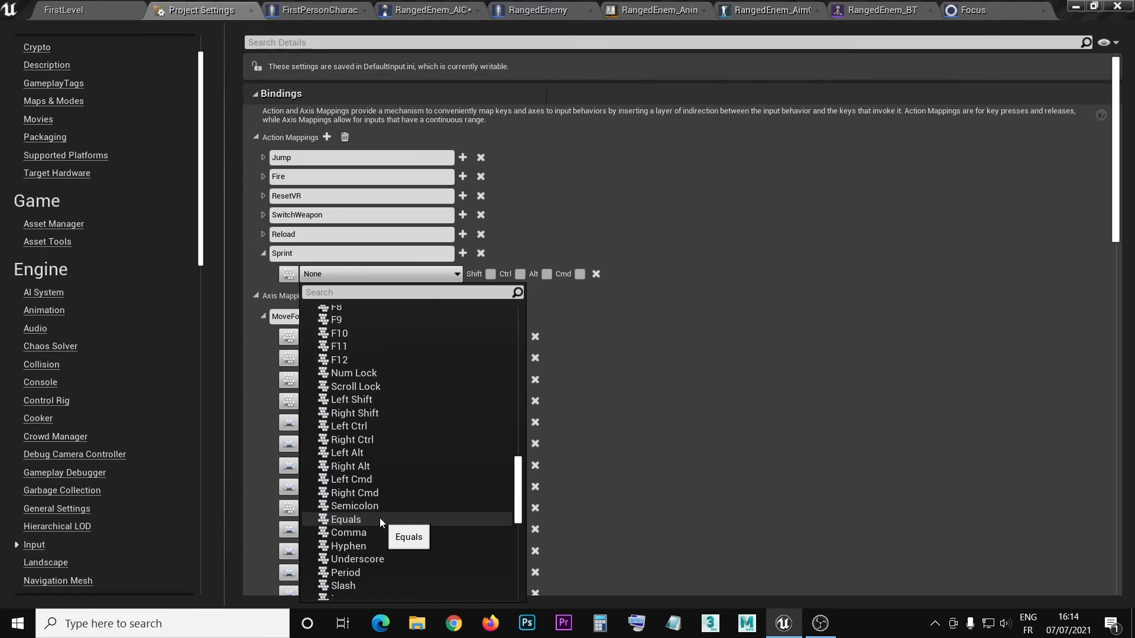
{"action": "left_click", "coordinate": [354, 401]}
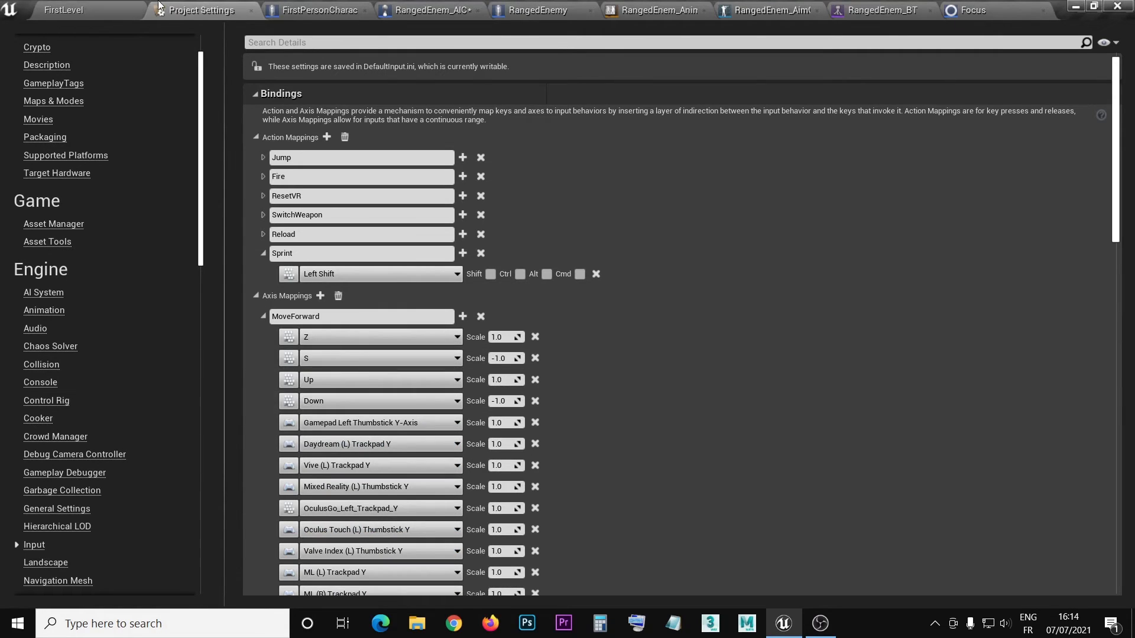
{"action": "left_click", "coordinate": [251, 11]}
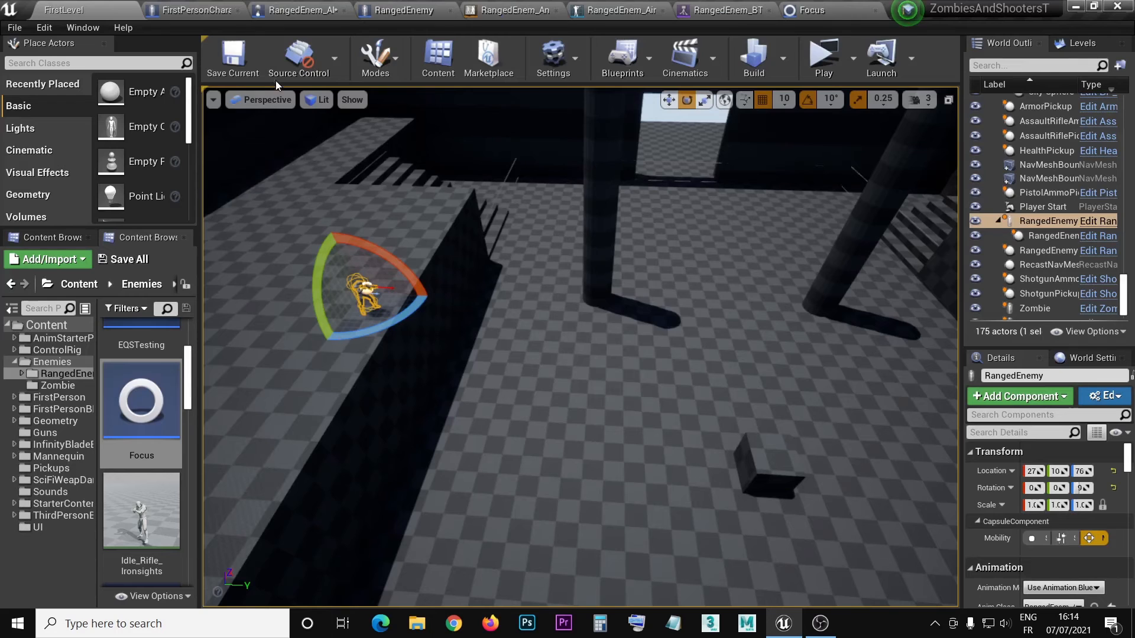
Step: Add the Sprint input action event to the empty area of the FirstPersonCharacter Event Graph
{"action": "left_click", "coordinate": [219, 10]}
{"action": "right_click", "coordinate": [295, 271]}
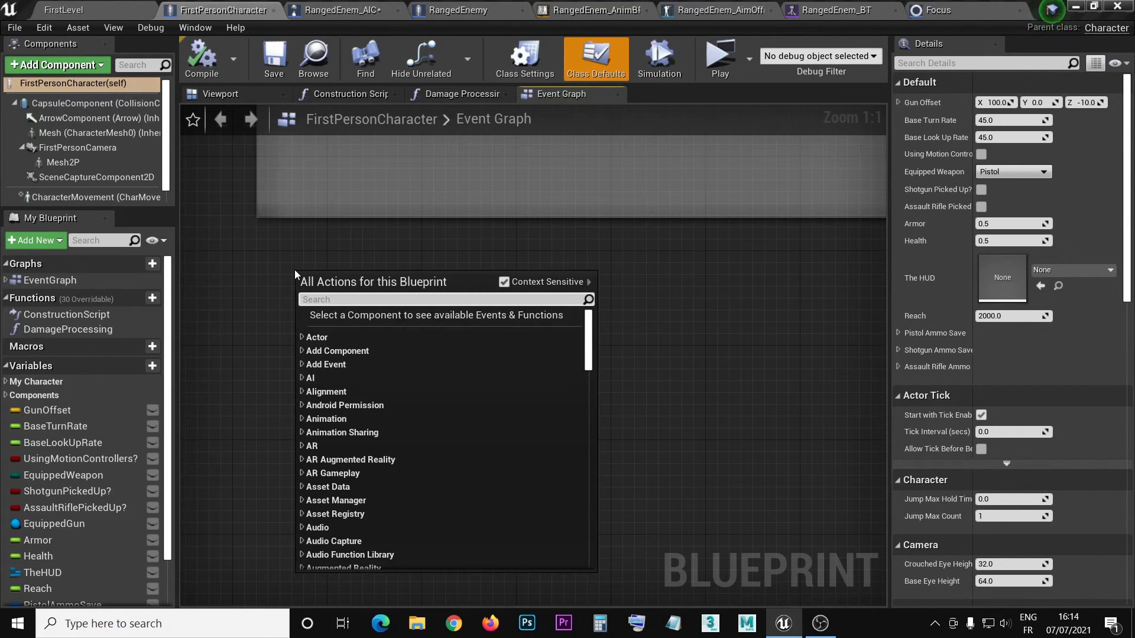
{"action": "type", "text": "sp"}
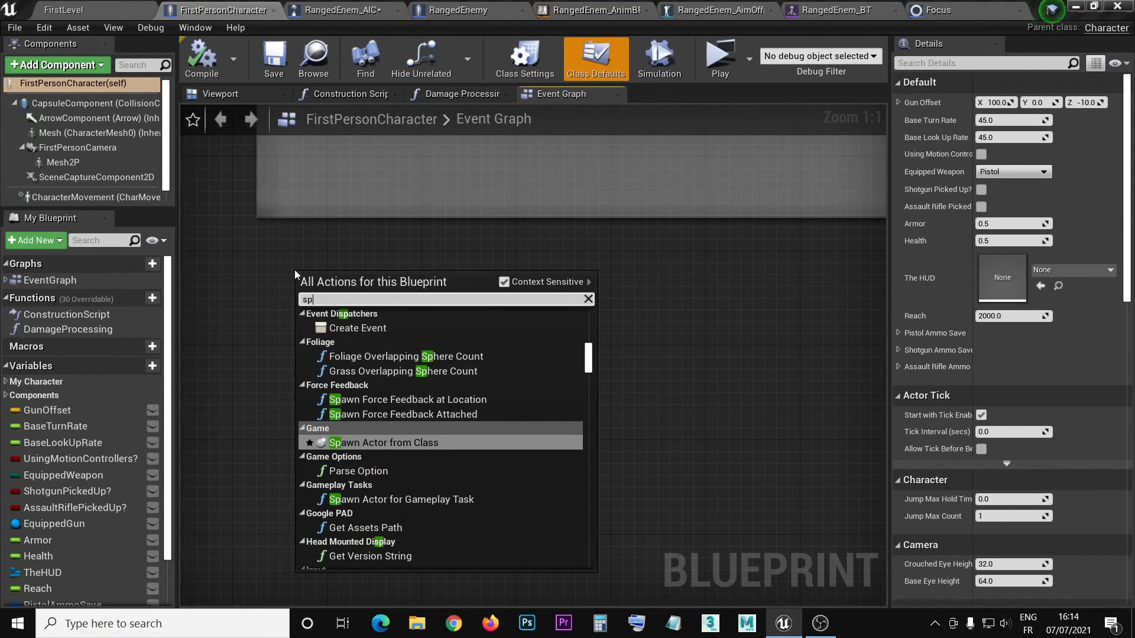
{"action": "type", "text": "rint"}
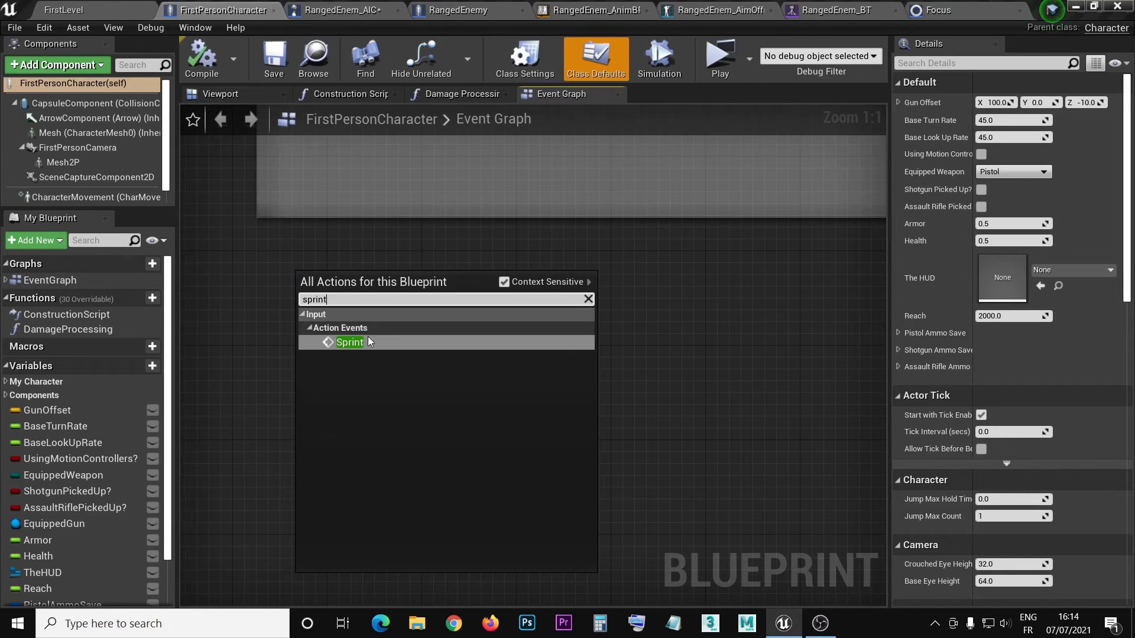
{"action": "left_click", "coordinate": [368, 341]}
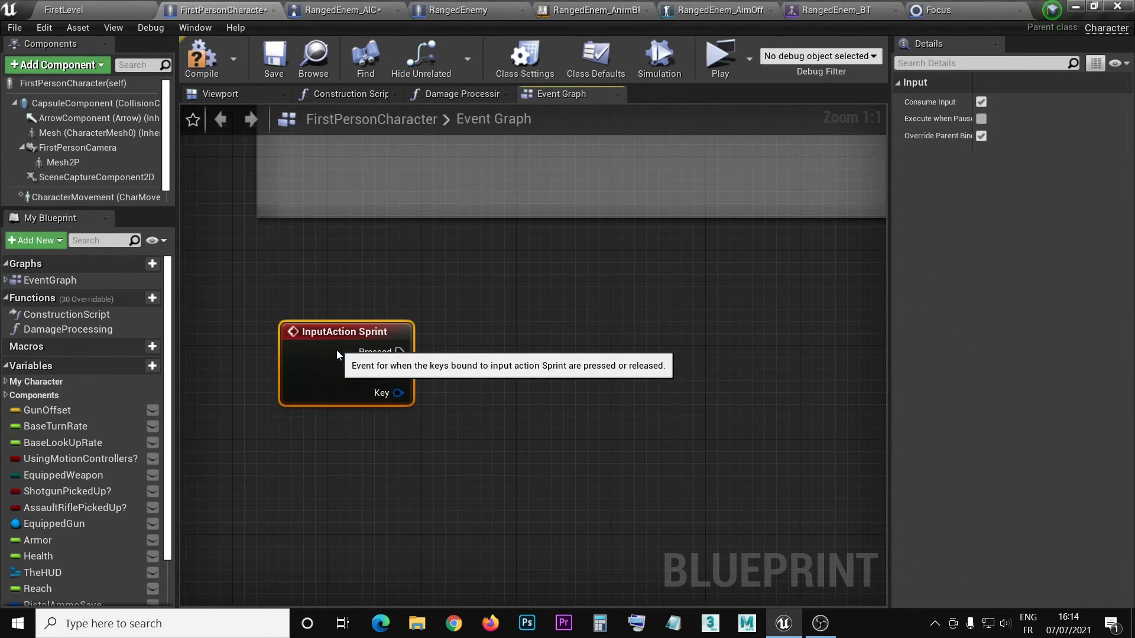
Step: Add a Character Movement reference feeding a Set Max Walk Speed node, and place a duplicate of the pair below it
{"action": "right_click_drag", "start_coordinate": [506, 458], "coordinate": [437, 431]}
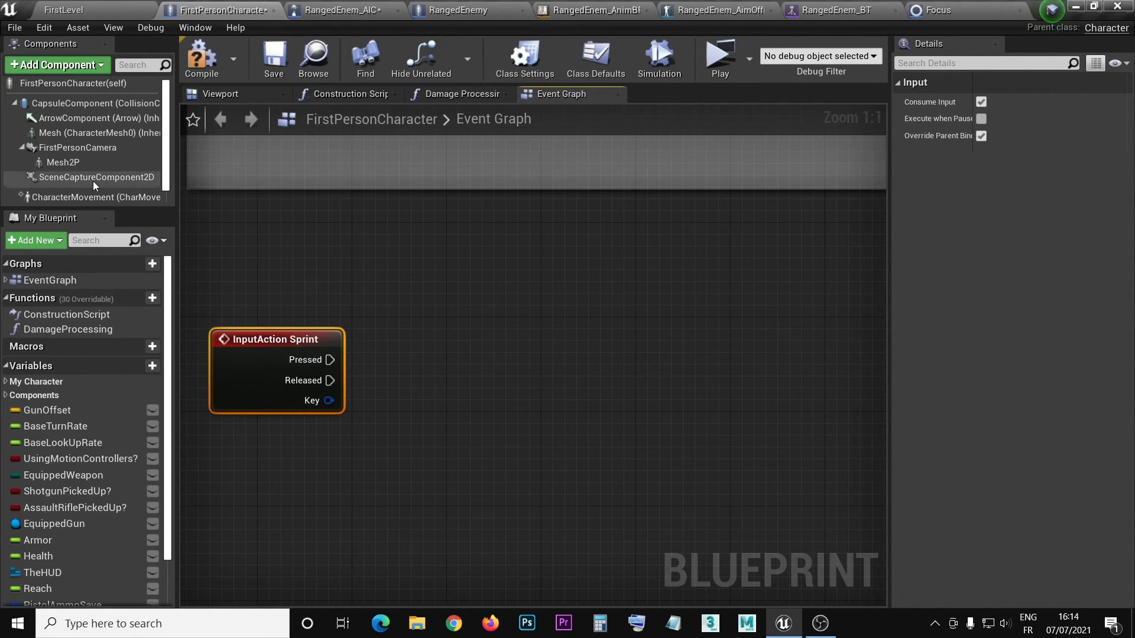
{"action": "left_click_drag", "start_coordinate": [87, 197], "coordinate": [410, 389]}
{"action": "left_click_drag", "start_coordinate": [518, 401], "coordinate": [590, 332]}
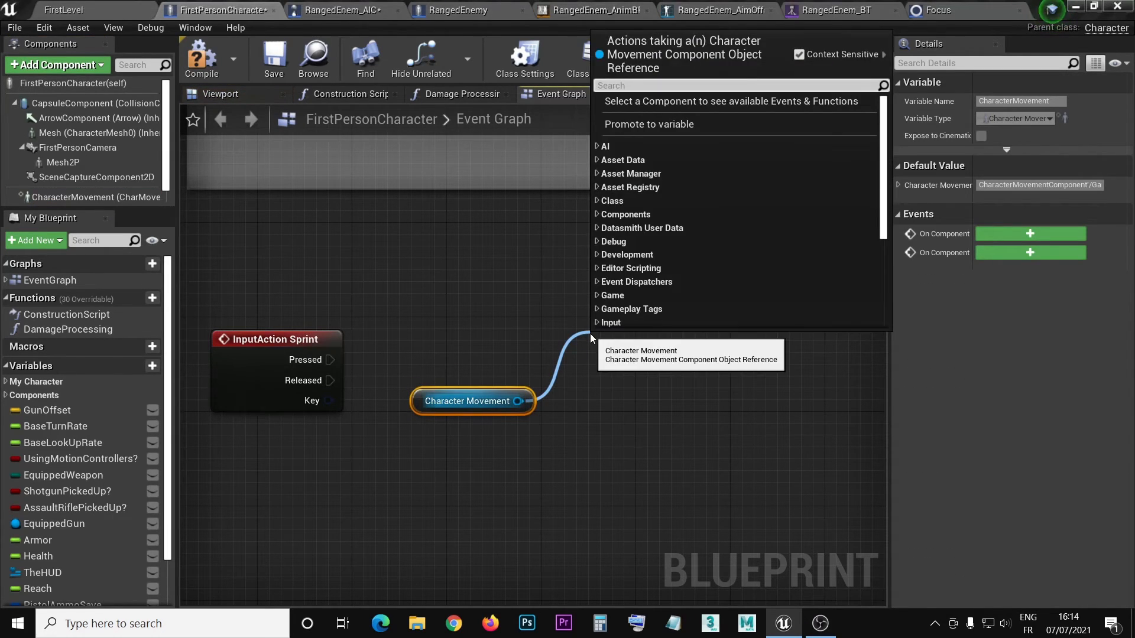
{"action": "type", "text": "maxw"}
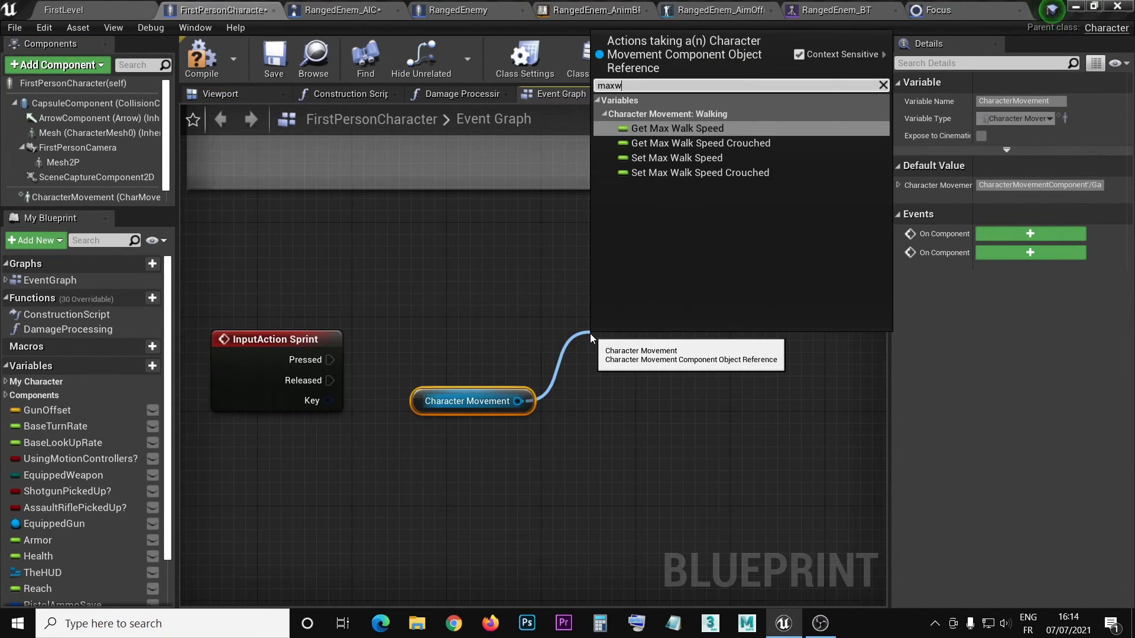
{"action": "left_click", "coordinate": [672, 158]}
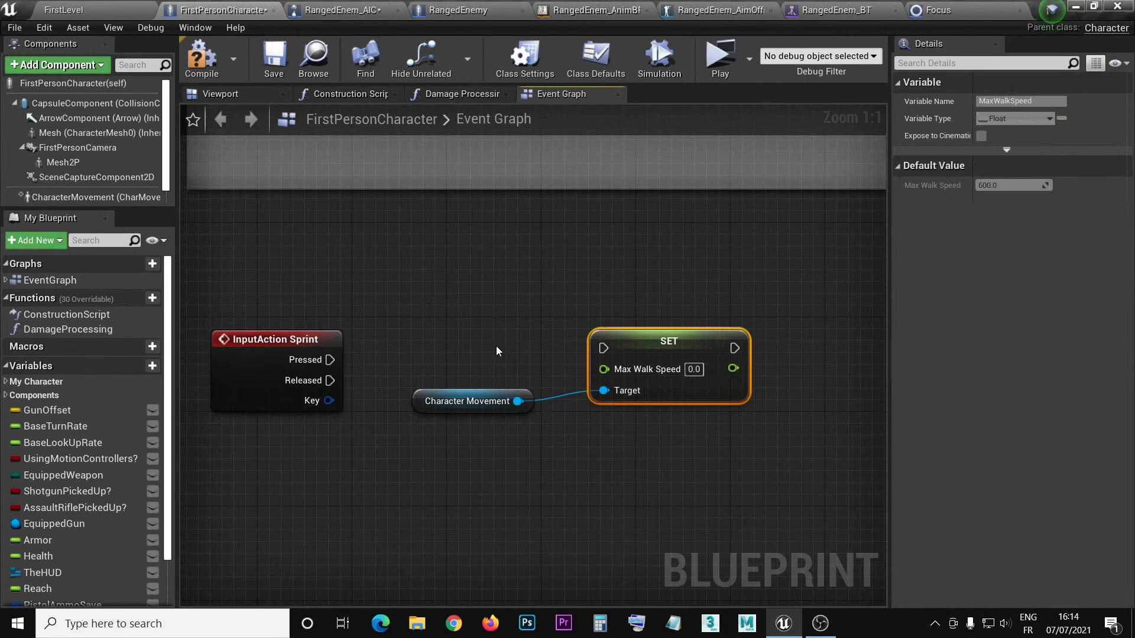
{"action": "left_click_drag", "start_coordinate": [495, 346], "coordinate": [629, 410]}
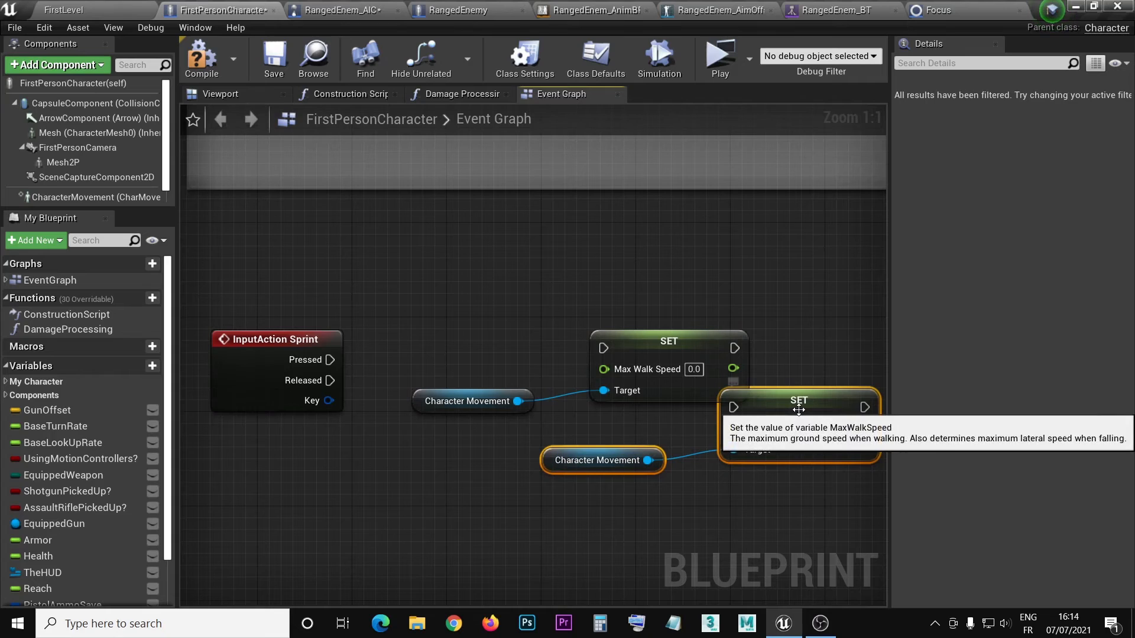
{"action": "left_click_drag", "start_coordinate": [640, 463], "coordinate": [508, 533]}
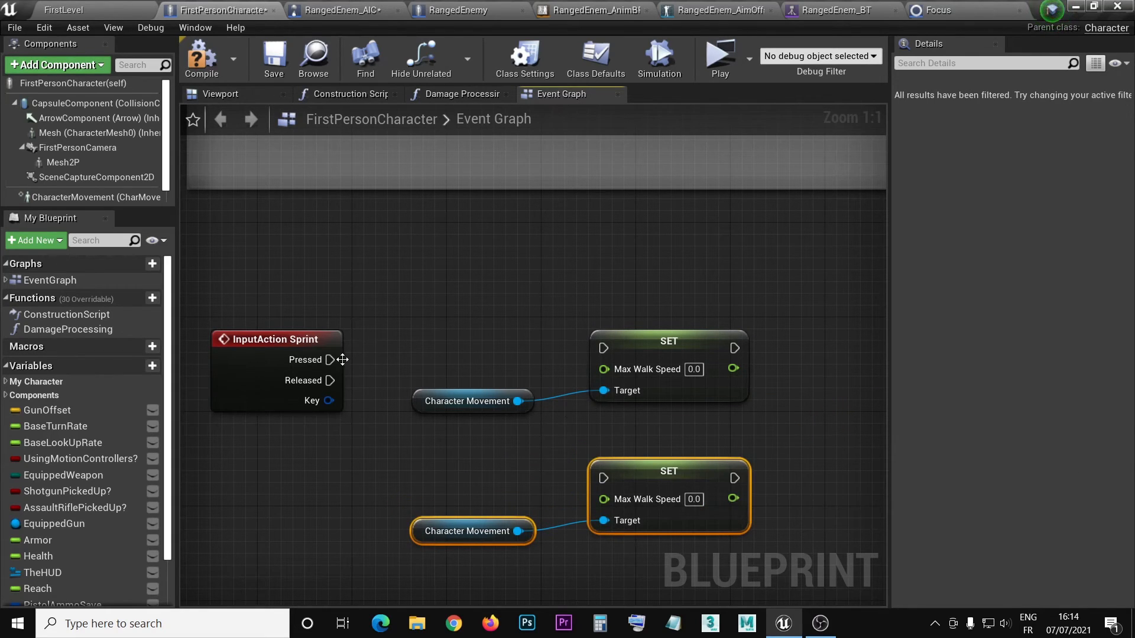
Step: Connect the Sprint event's Pressed output to the upper Set node and set its Max Walk Speed to 1200
{"action": "left_click_drag", "start_coordinate": [330, 360], "coordinate": [609, 350]}
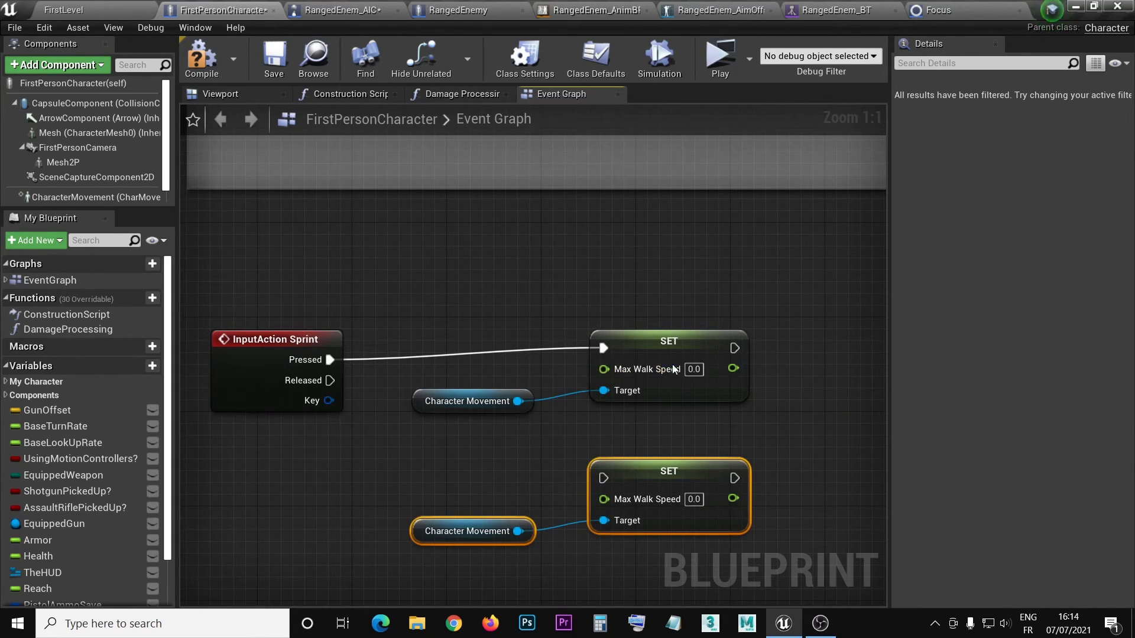
{"action": "left_click", "coordinate": [693, 369]}
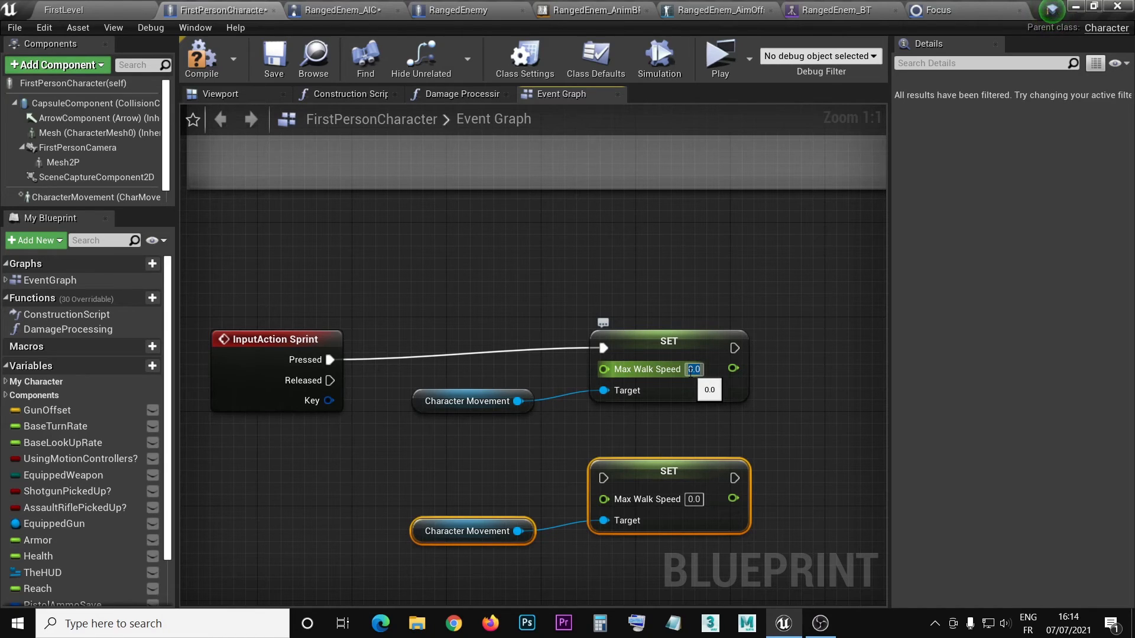
{"action": "type", "text": "1200"}
{"action": "key", "text": "Return"}
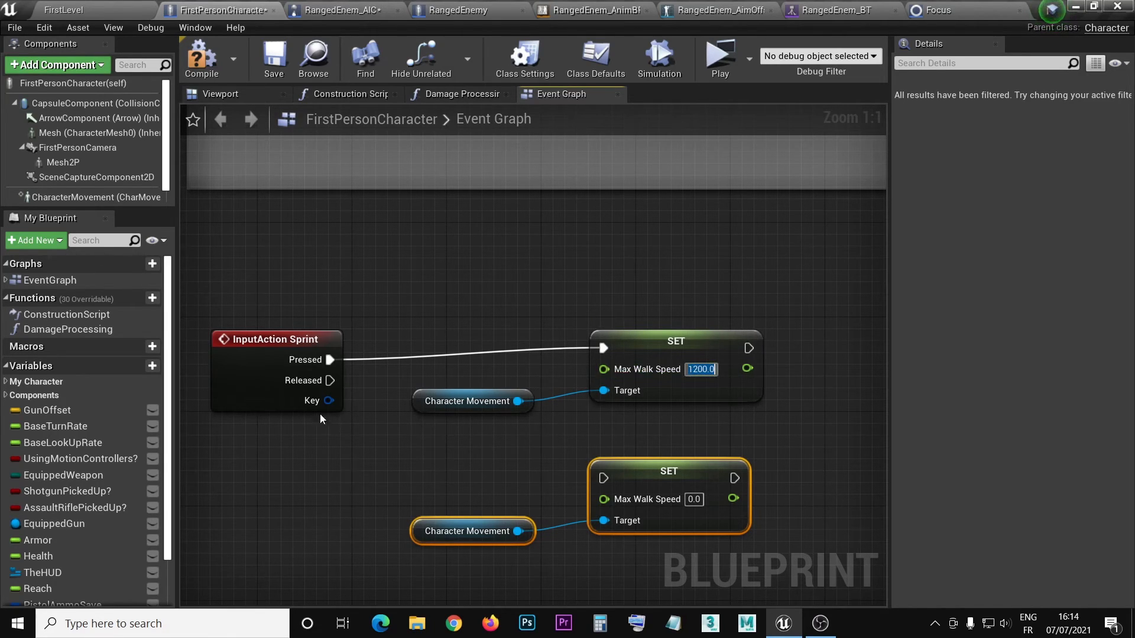
Step: Connect the Sprint event's Released output to the lower Set node and set its Max Walk Speed to 600
{"action": "left_click_drag", "start_coordinate": [330, 380], "coordinate": [601, 483]}
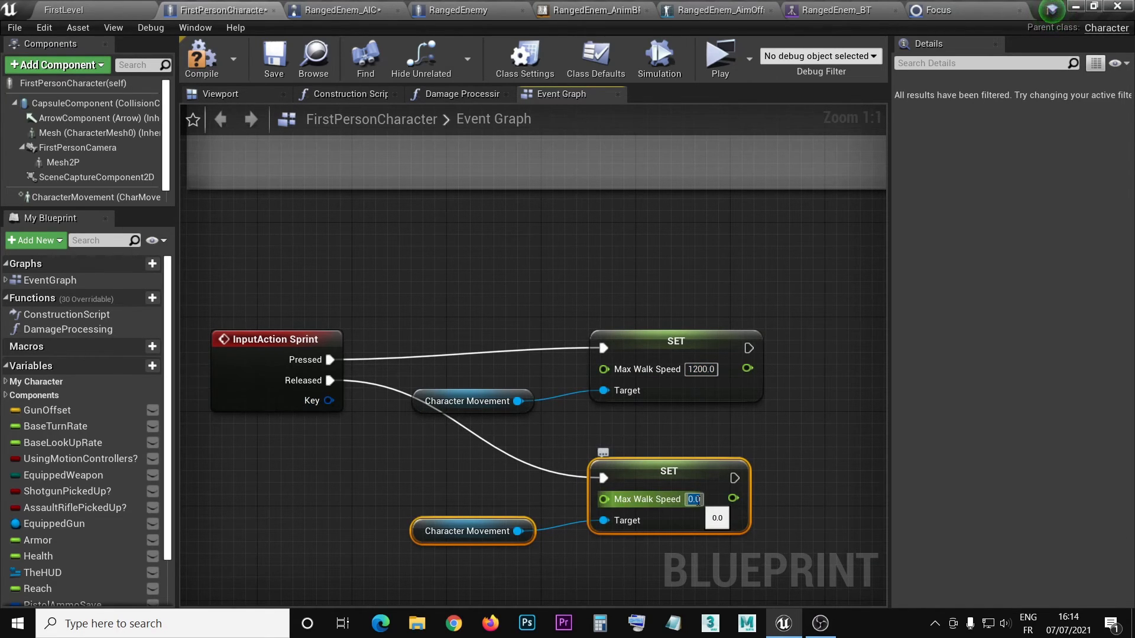
{"action": "type", "text": "600"}
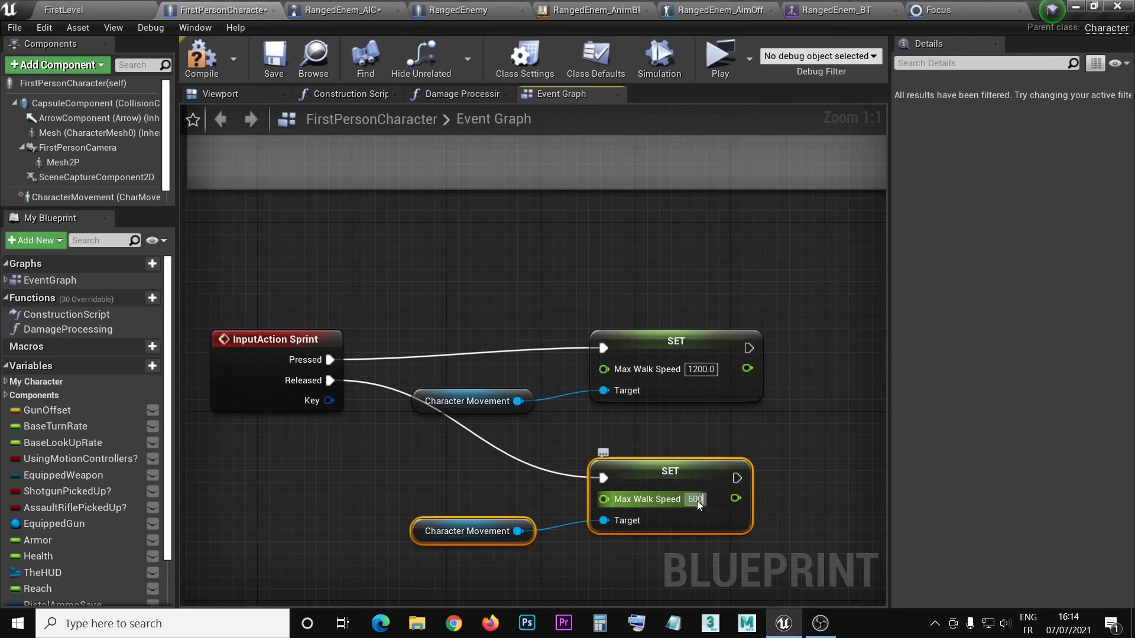
{"action": "key", "text": "Return"}
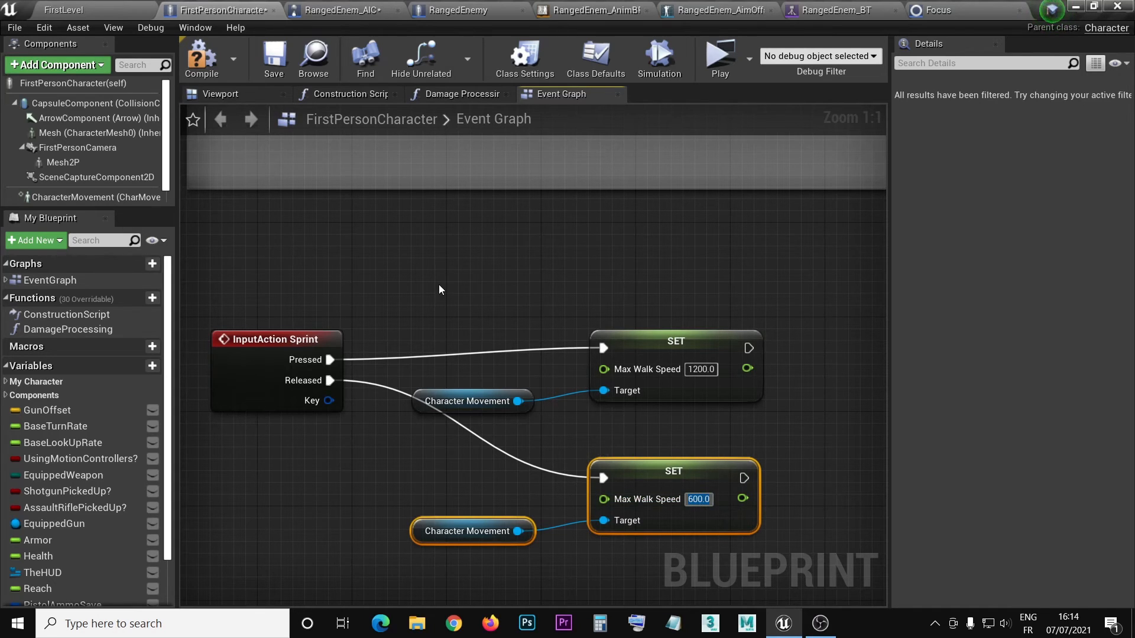
Step: Enclose all the sprint nodes in a comment box titled "Input Sprint"
{"action": "right_click_drag", "start_coordinate": [439, 285], "coordinate": [441, 228]}
{"action": "left_click_drag", "start_coordinate": [238, 214], "coordinate": [789, 544]}
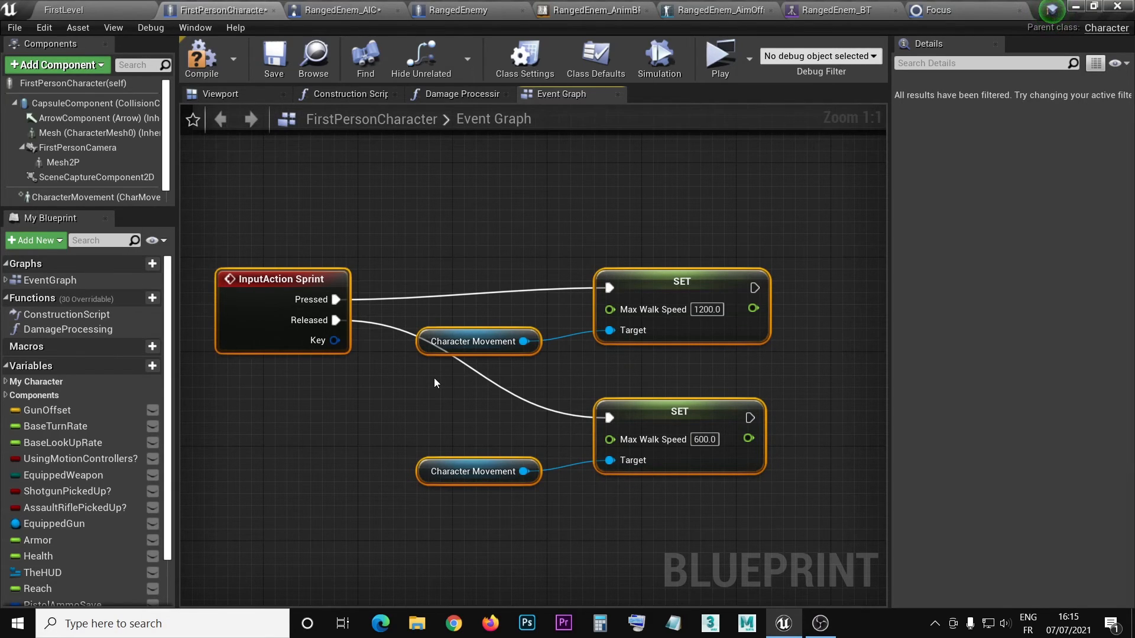
{"action": "key", "text": "c"}
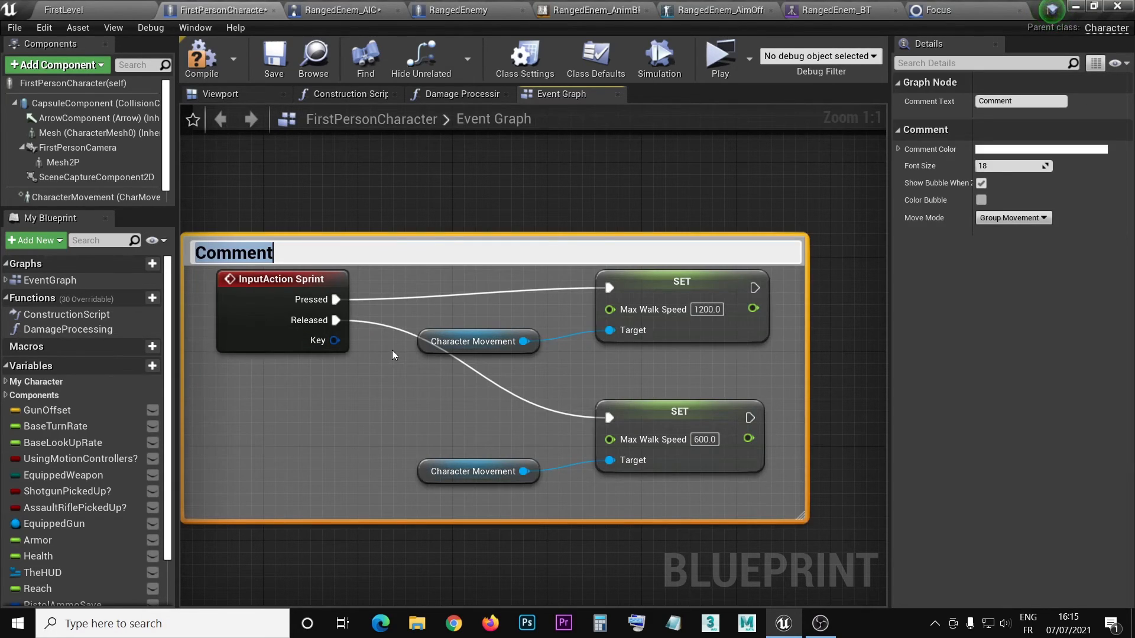
{"action": "type", "text": "Inpu"}
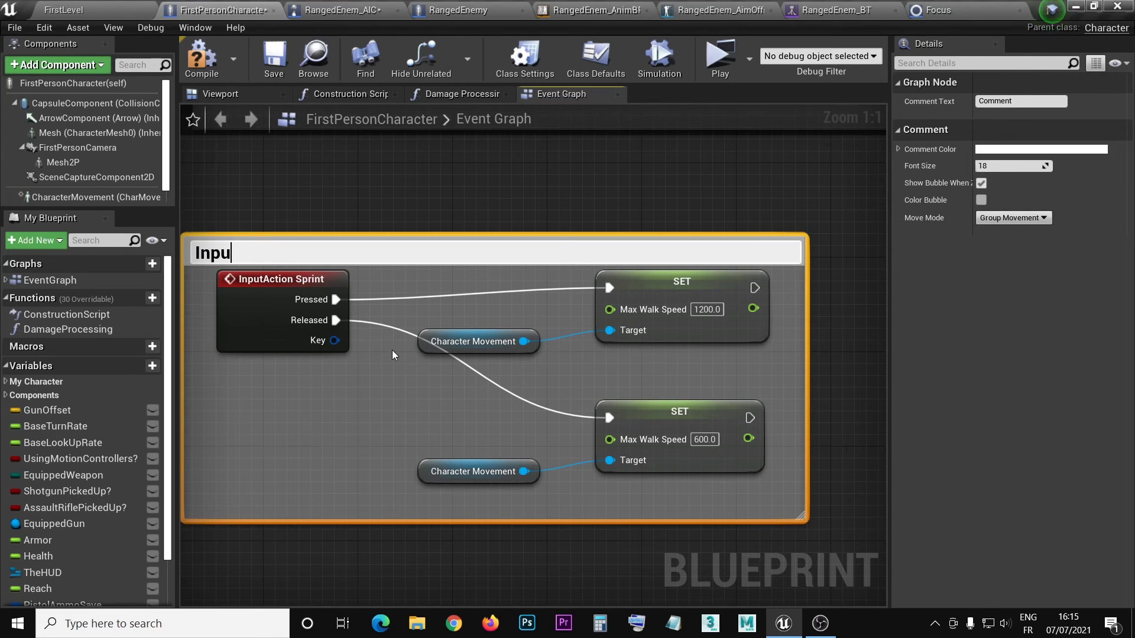
{"action": "type", "text": "t Sprint"}
{"action": "key", "text": "Return"}
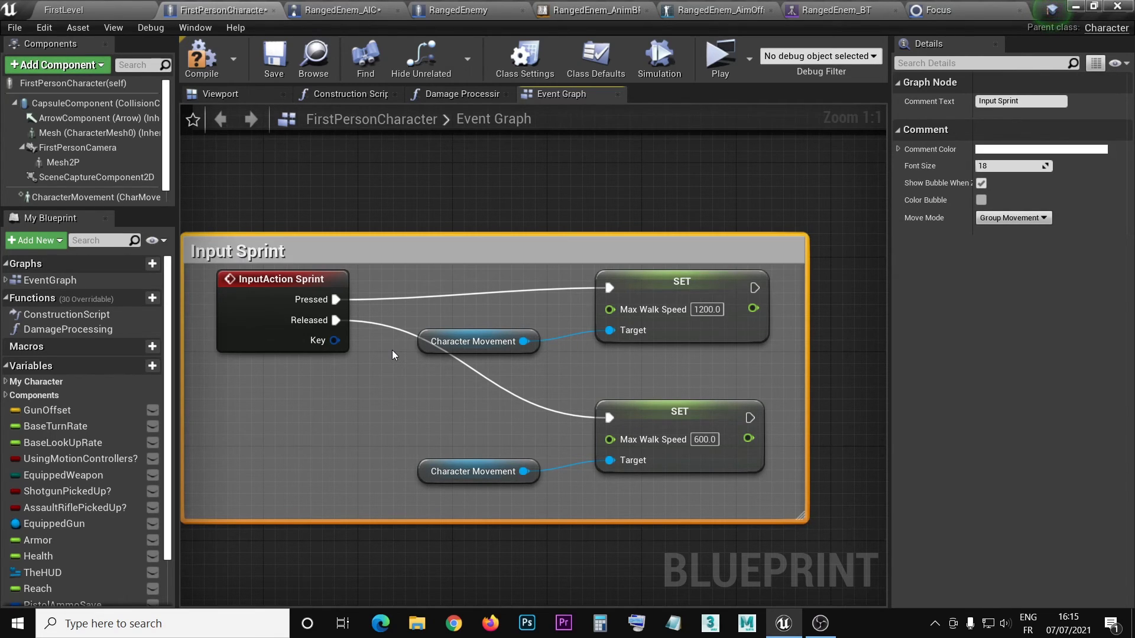
Step: Compile the FirstPersonCharacter blueprint and save all modified assets
{"action": "left_click", "coordinate": [201, 57]}
{"action": "left_click", "coordinate": [16, 26]}
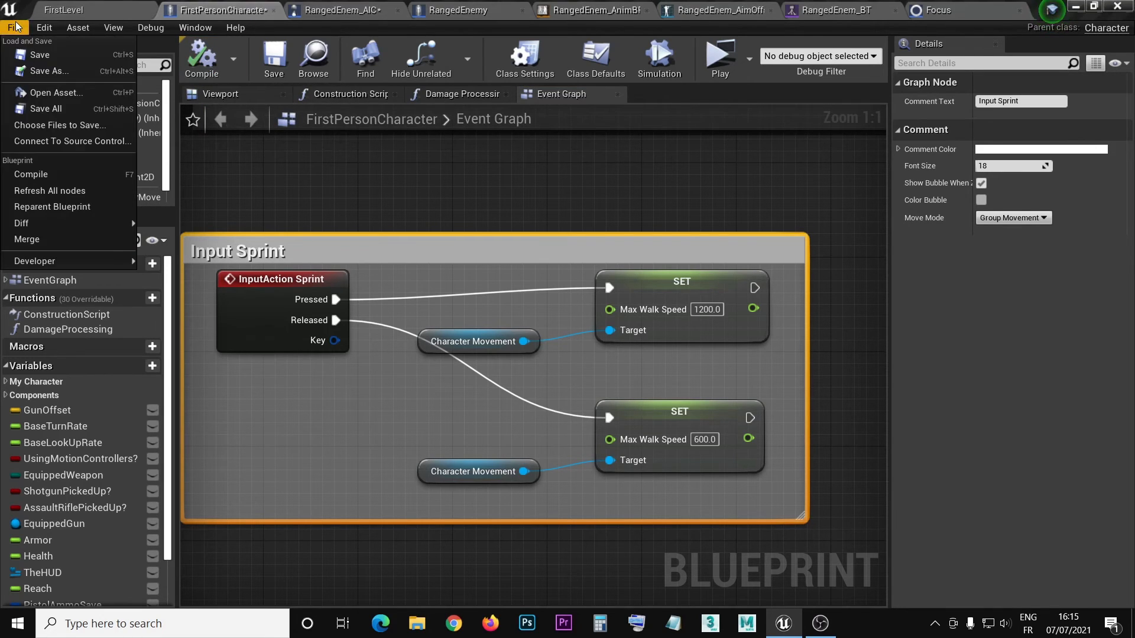
{"action": "left_click", "coordinate": [51, 110]}
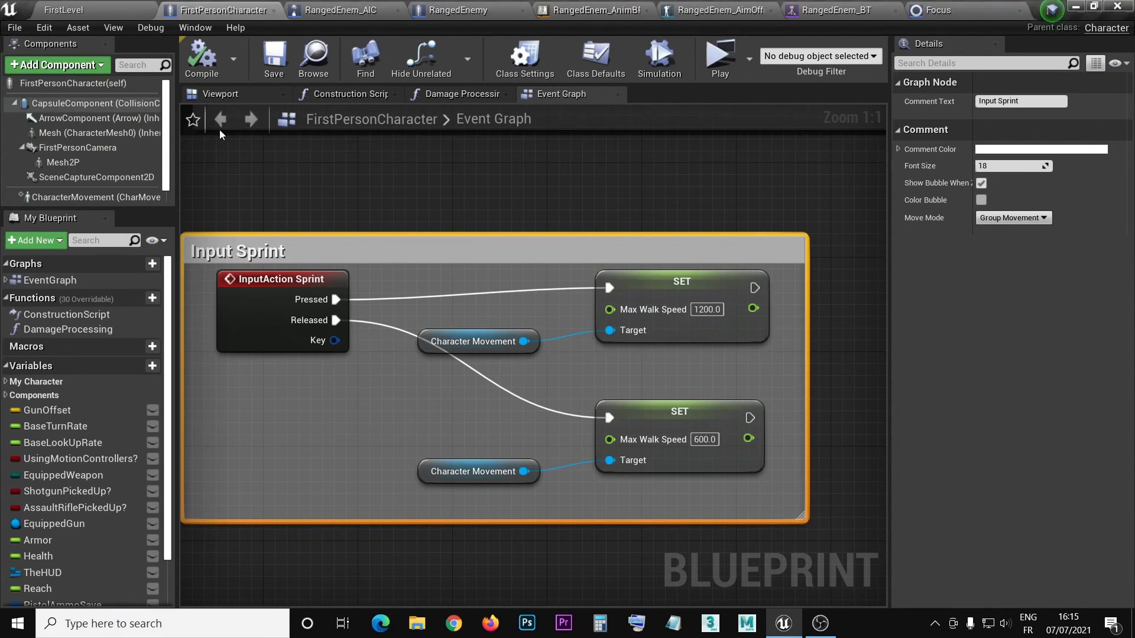
Step: Play-test the level by sprinting with the character across the arena and up to the stairs, and end the preview
{"action": "left_click", "coordinate": [721, 58]}
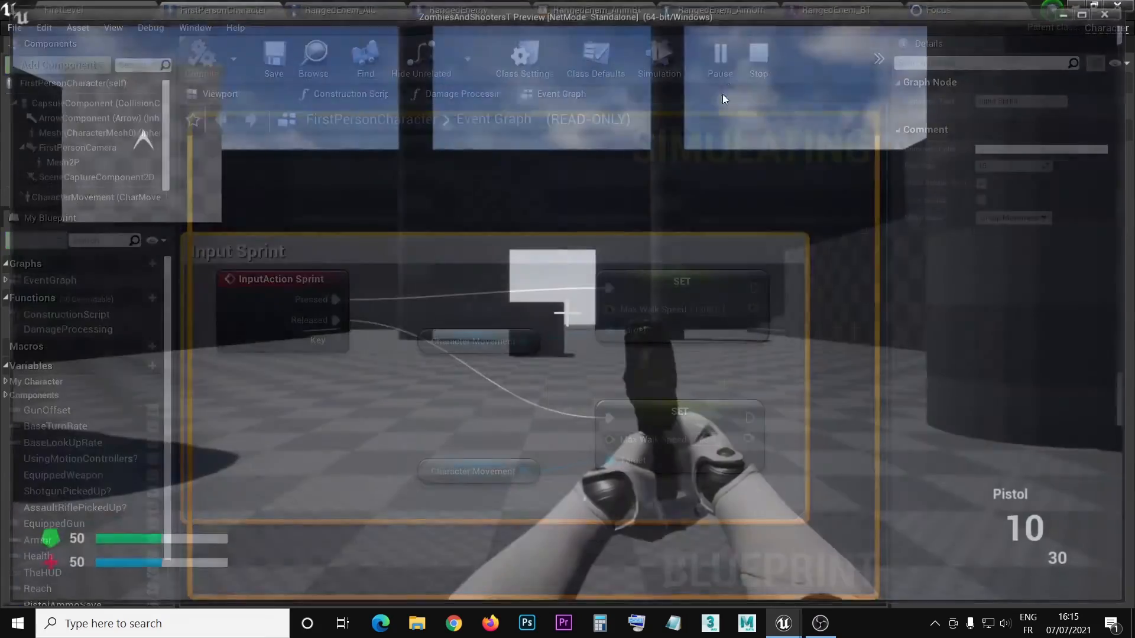
{"action": "key", "text": "w"}
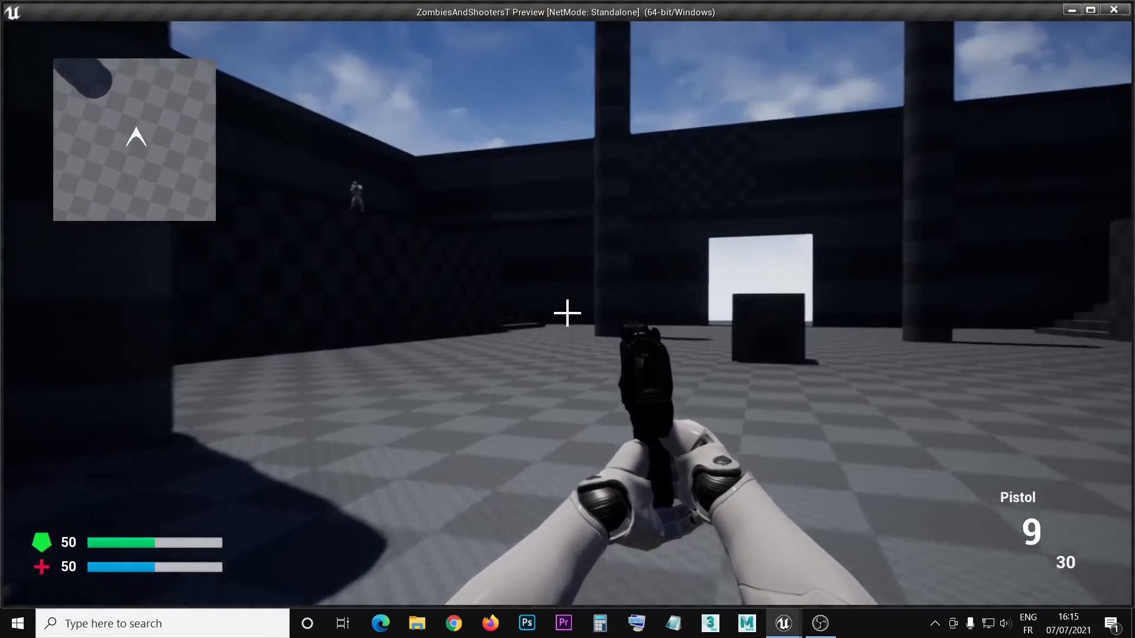
{"action": "key", "text": "w"}
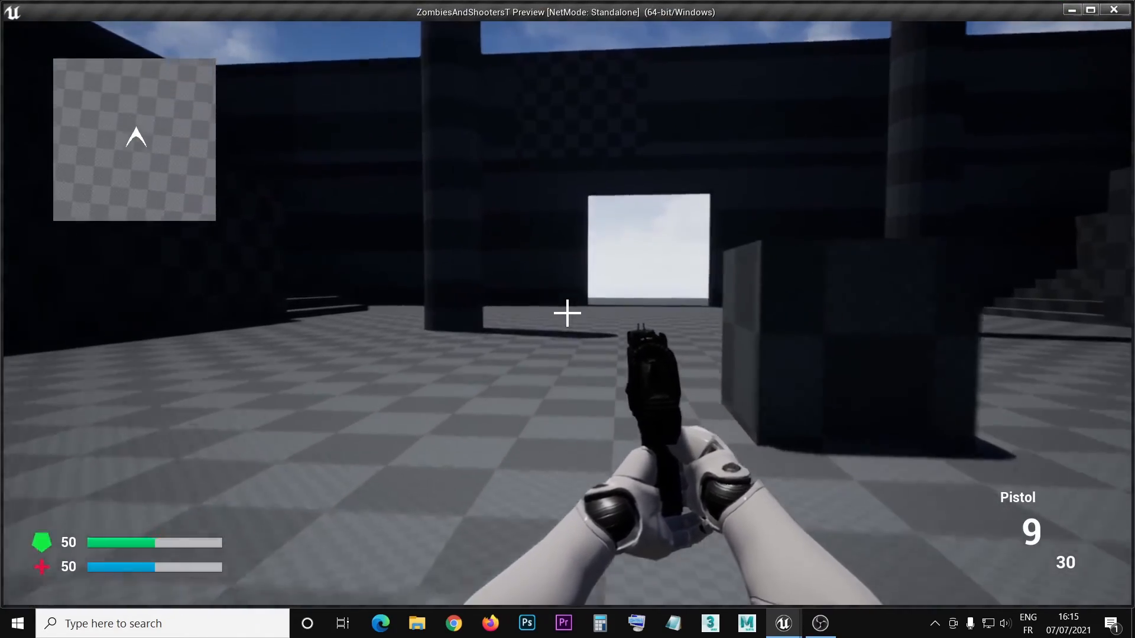
{"action": "key", "text": "w"}
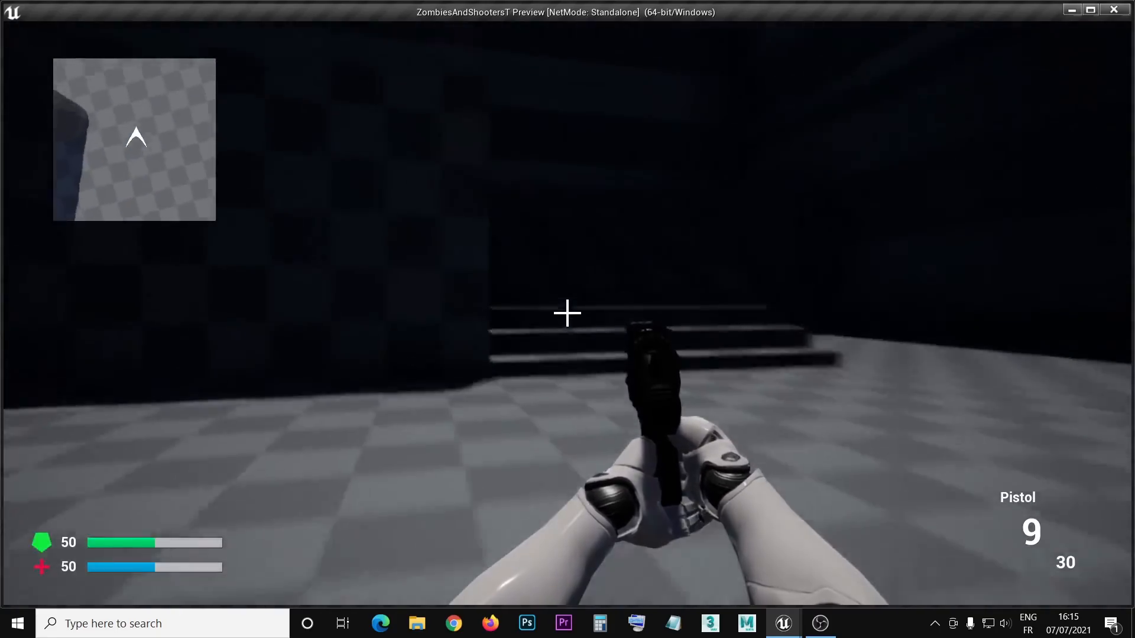
{"action": "key", "text": "s"}
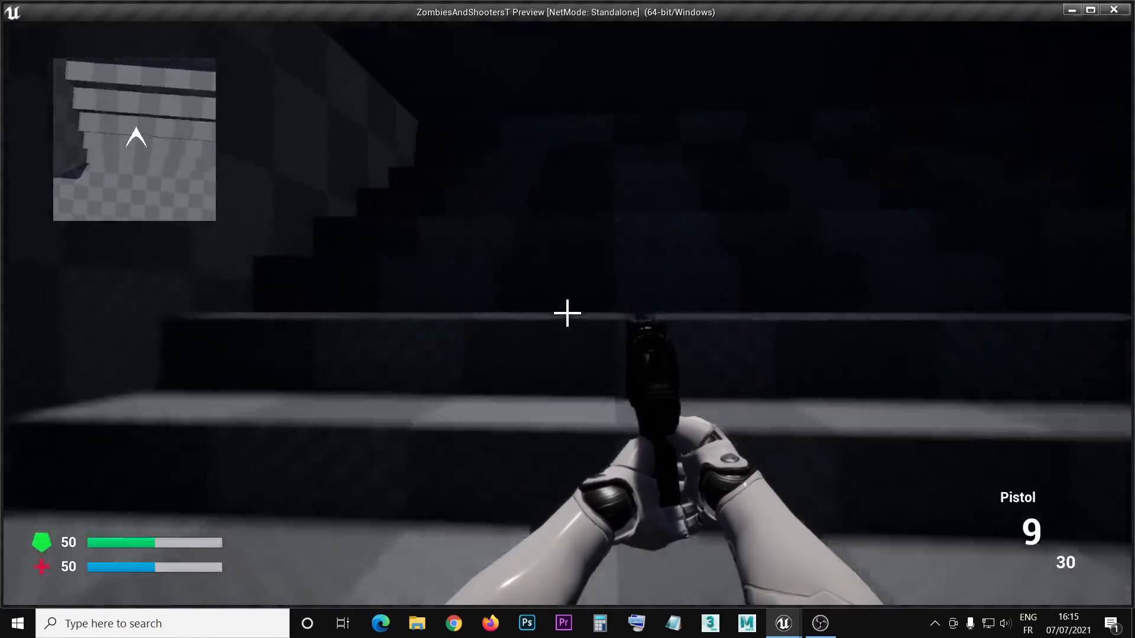
{"action": "key", "text": "Escape"}
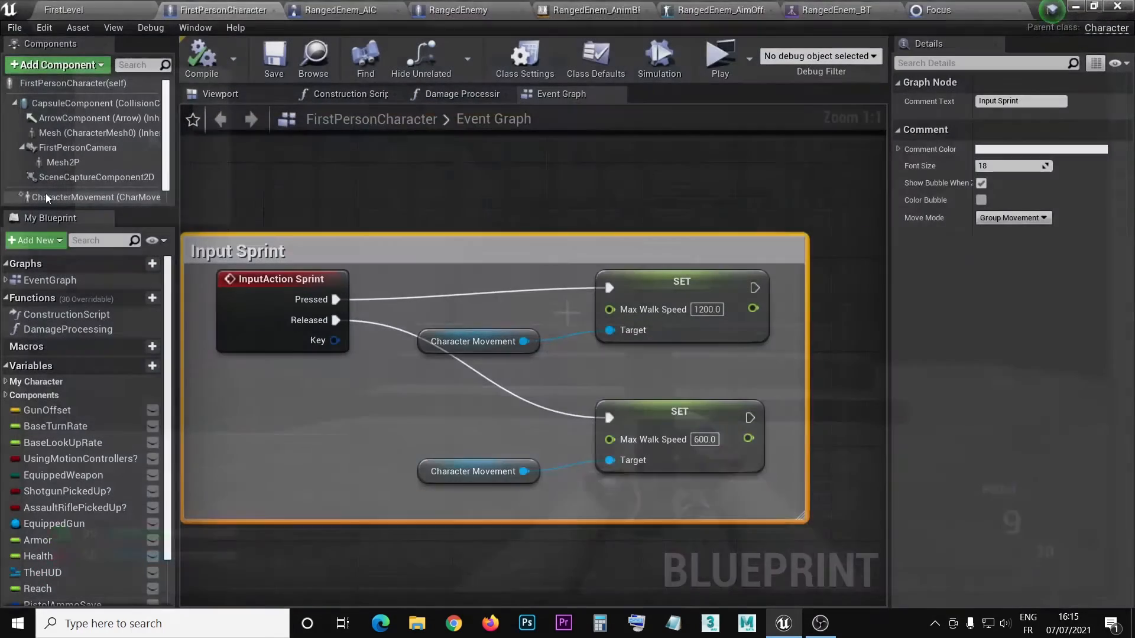
Step: Set the CharacterMovement component's Jump Z Velocity to 700, and compile and save the FirstPersonCharacter blueprint
{"action": "left_click", "coordinate": [79, 198]}
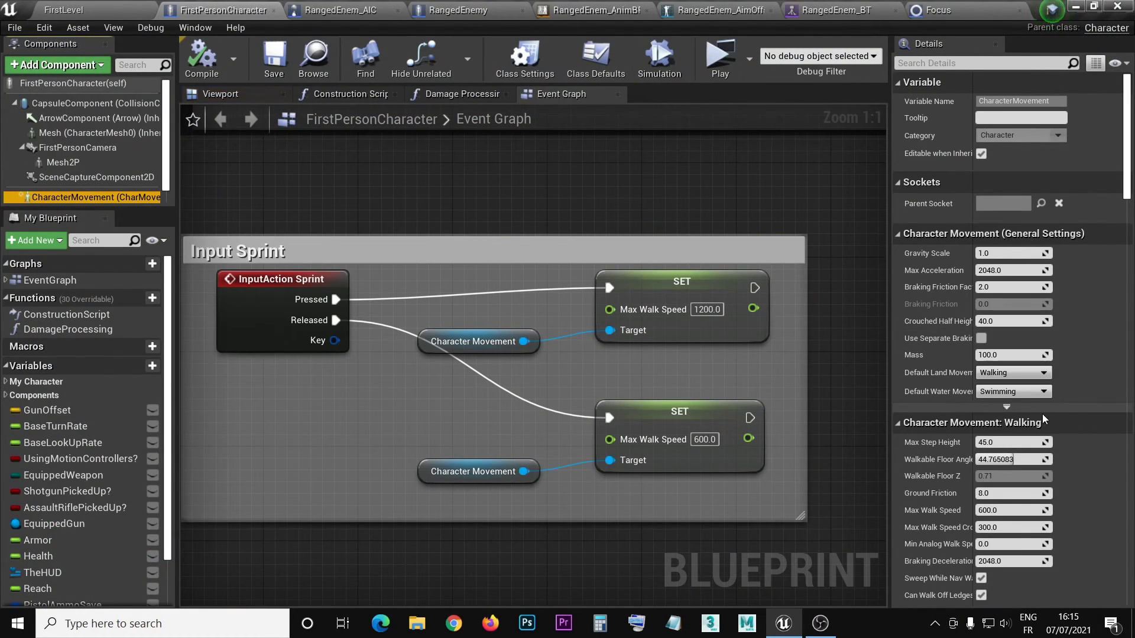
{"action": "scroll", "coordinate": [1009, 443], "scroll_direction": "down", "scroll_amount": 4}
{"action": "scroll", "coordinate": [1010, 443], "scroll_direction": "down", "scroll_amount": 10}
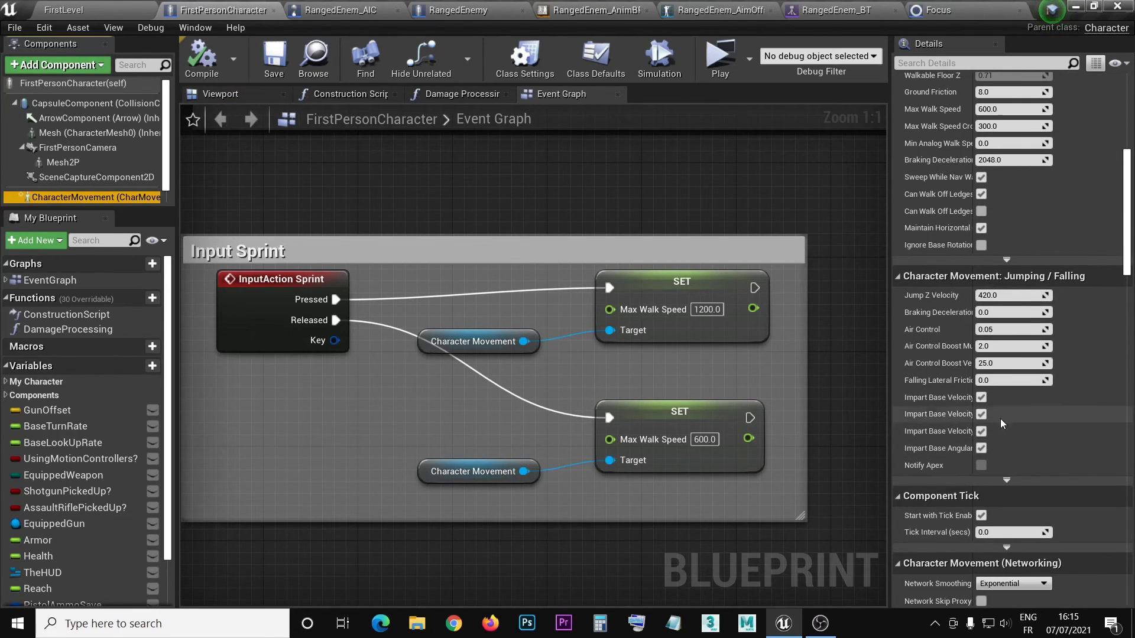
{"action": "left_click", "coordinate": [991, 294]}
{"action": "left_click", "coordinate": [991, 294]}
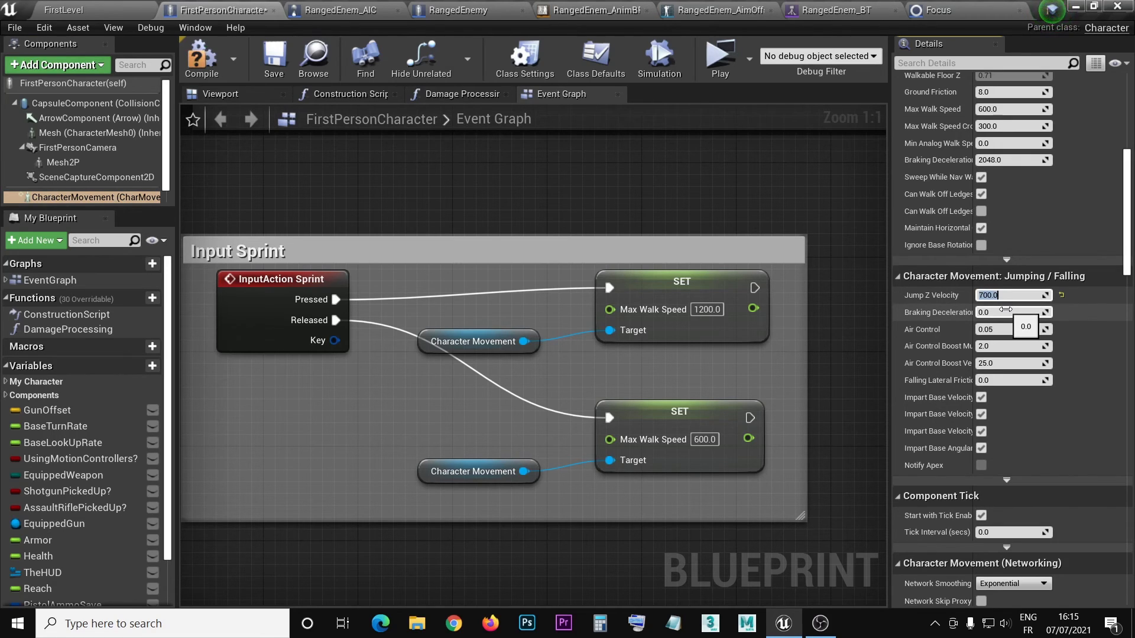
{"action": "left_click", "coordinate": [208, 72]}
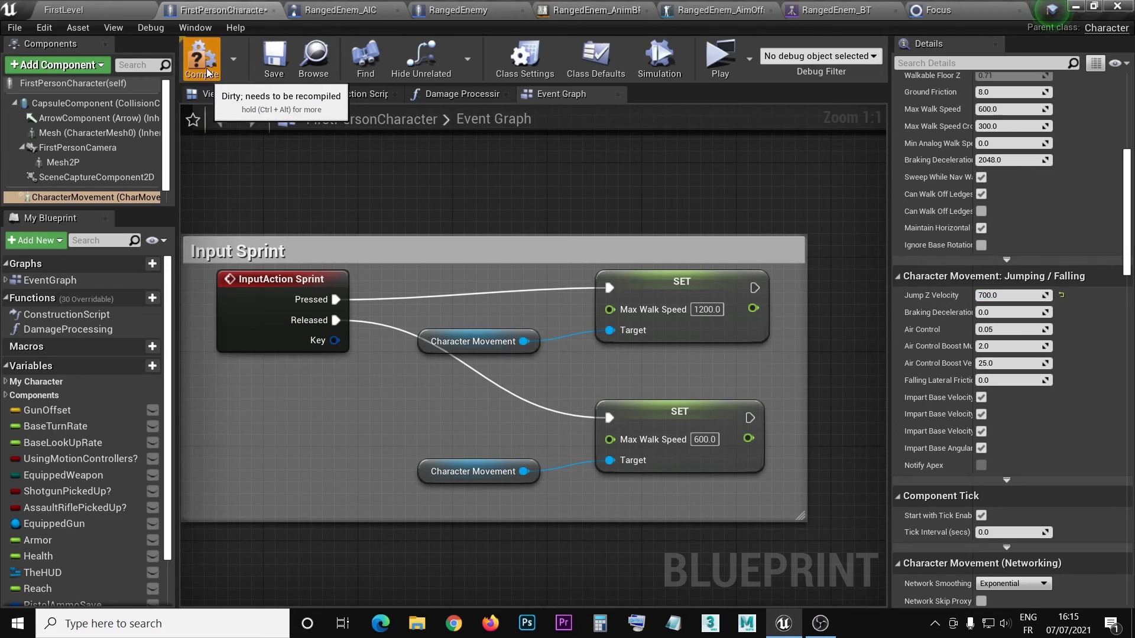
{"action": "left_click", "coordinate": [273, 66]}
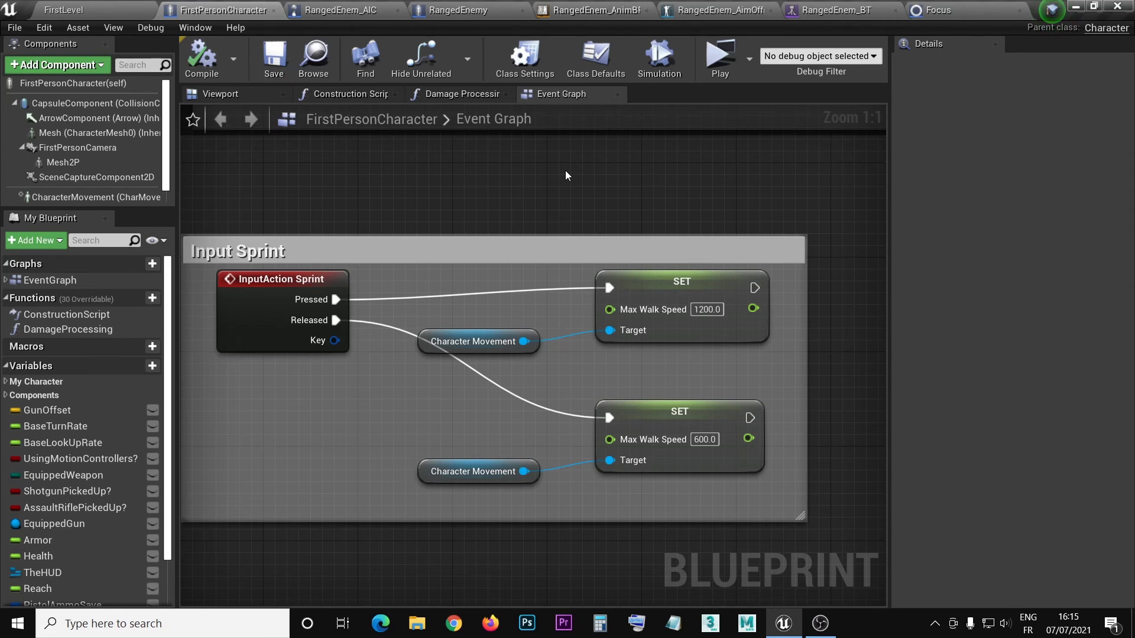
Step: Play the level again to test the jump and sprint, crossing the arena and climbing the stairs to the upper platform
{"action": "left_click", "coordinate": [711, 59]}
{"action": "left_click", "coordinate": [661, 119]}
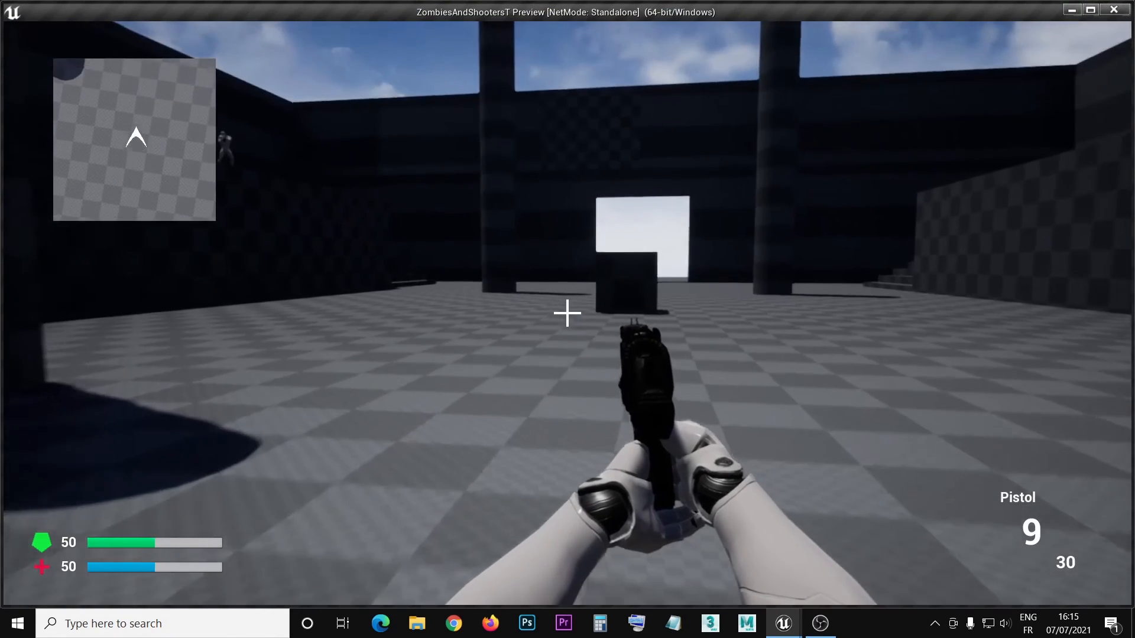
{"action": "key", "text": "w"}
{"action": "key", "text": "space"}
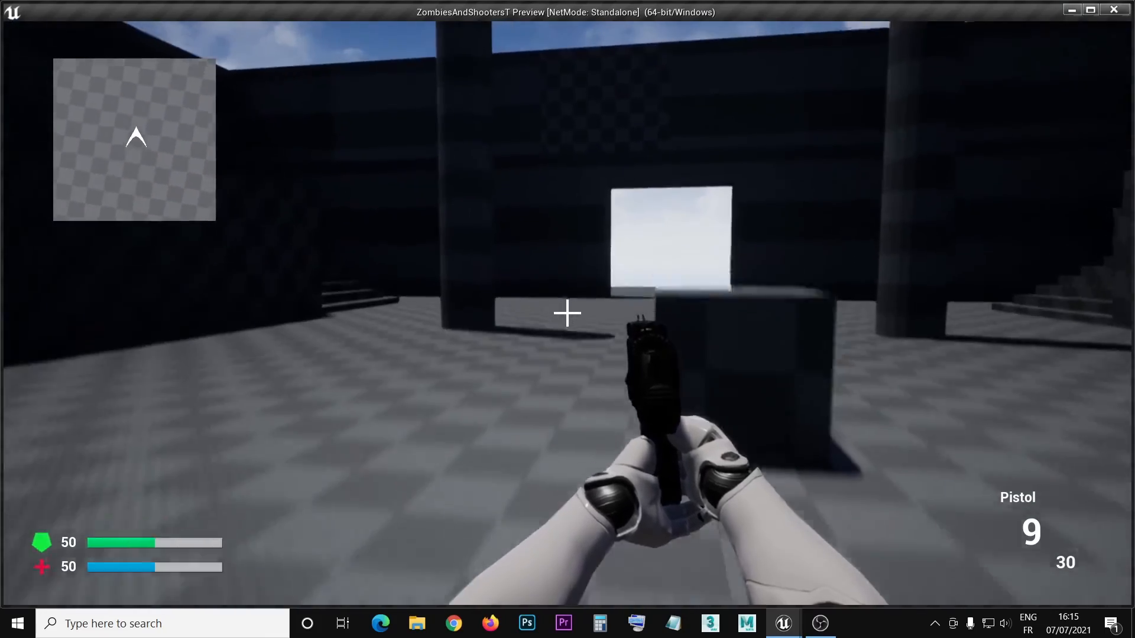
{"action": "key", "text": "space"}
{"action": "key", "text": "w"}
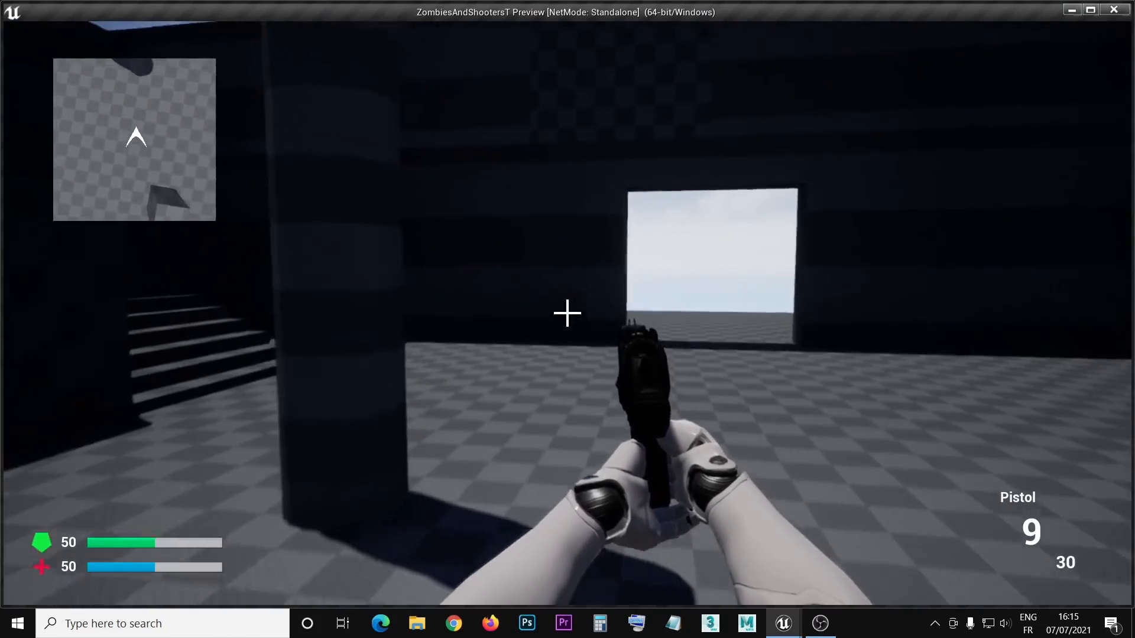
{"action": "key", "text": "w"}
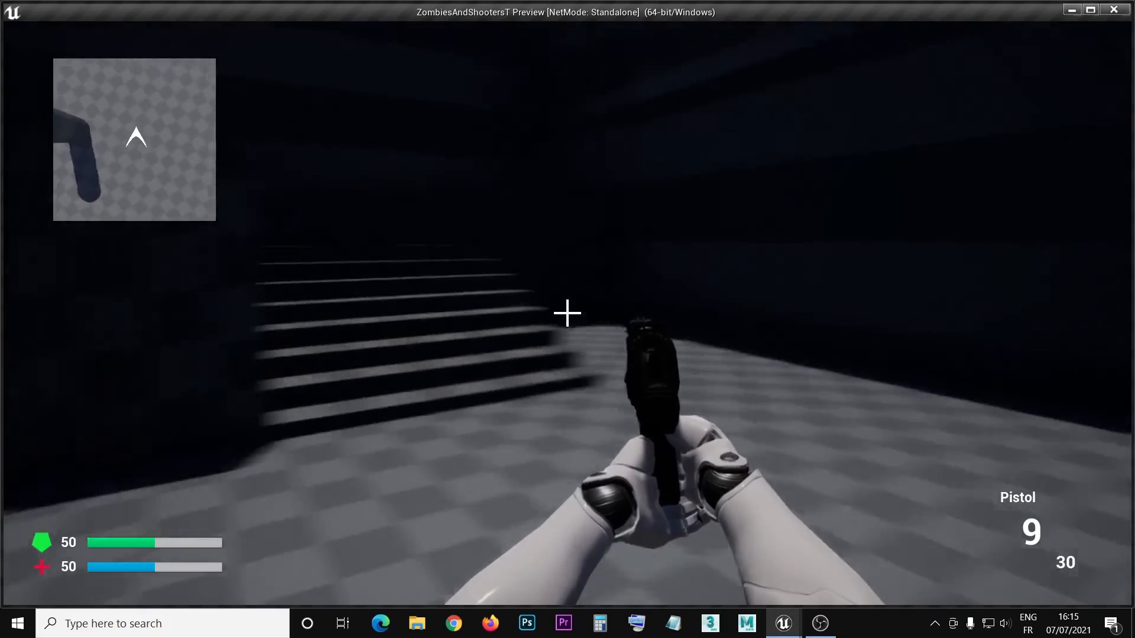
{"action": "key", "text": "w"}
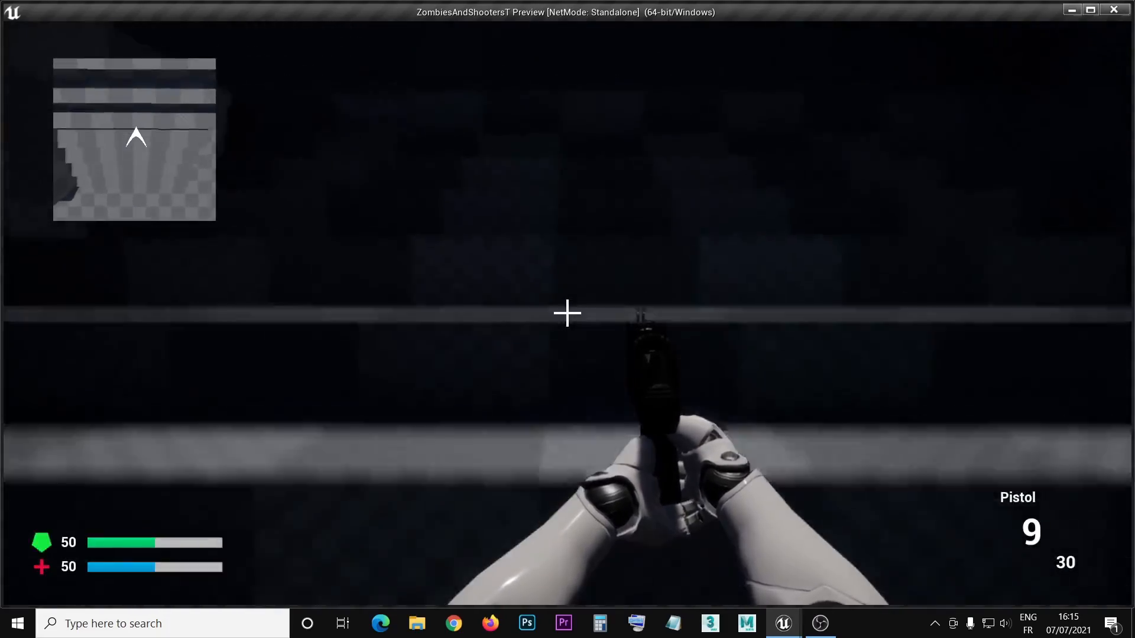
{"action": "key", "text": "w"}
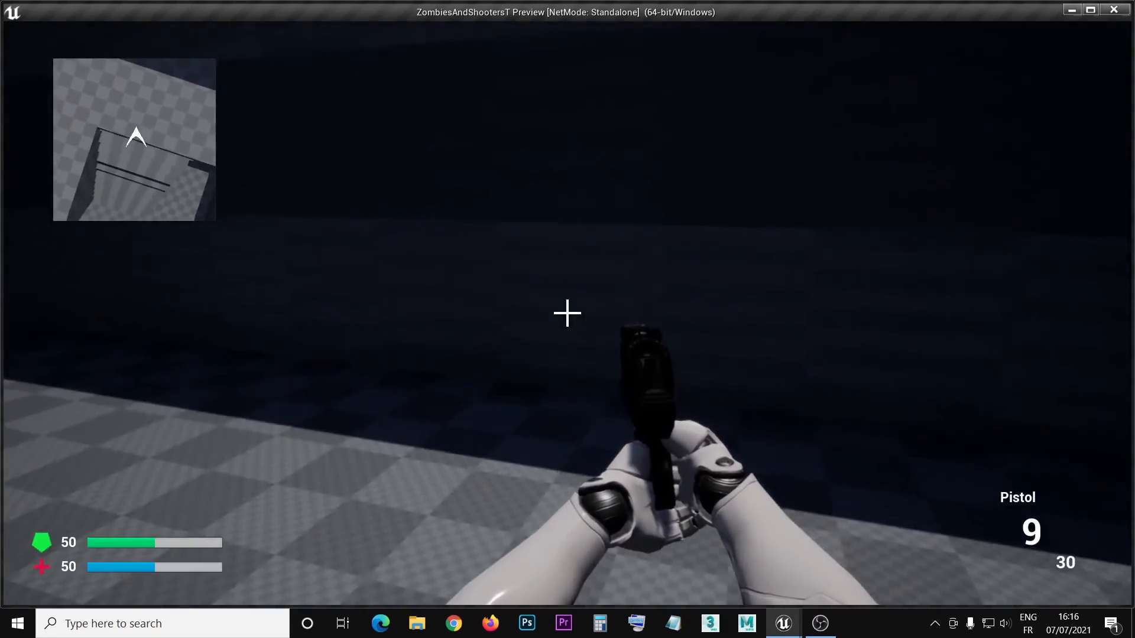
{"action": "key", "text": "w"}
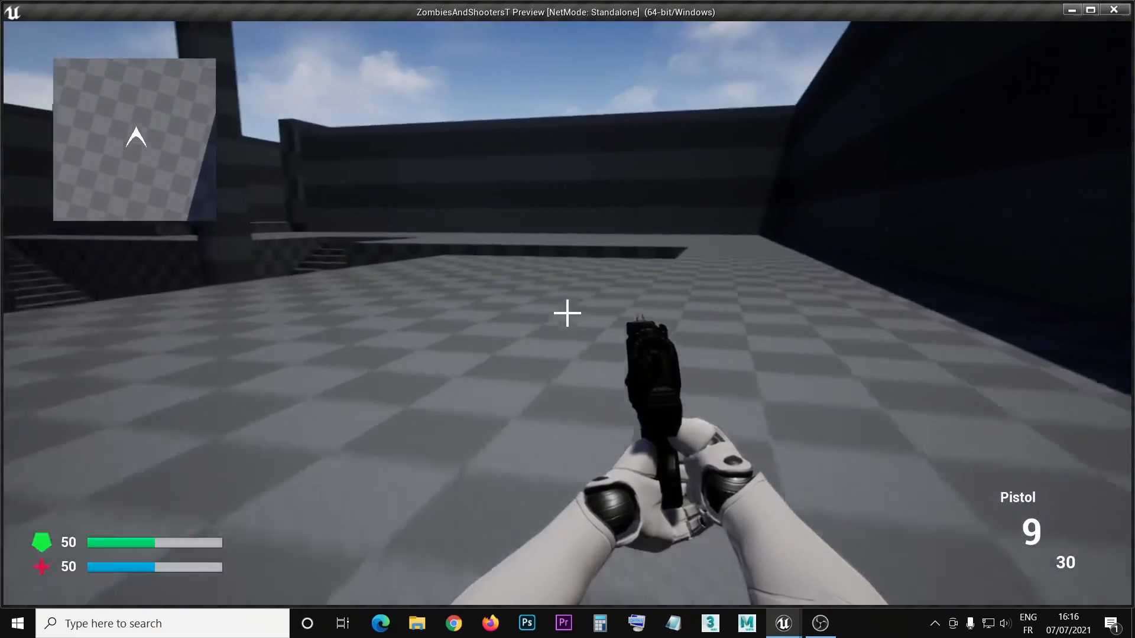
Step: Approach the ranged enemy on the platform and move around it at varying distances to check whether it turns towards the player
{"action": "key", "text": "w"}
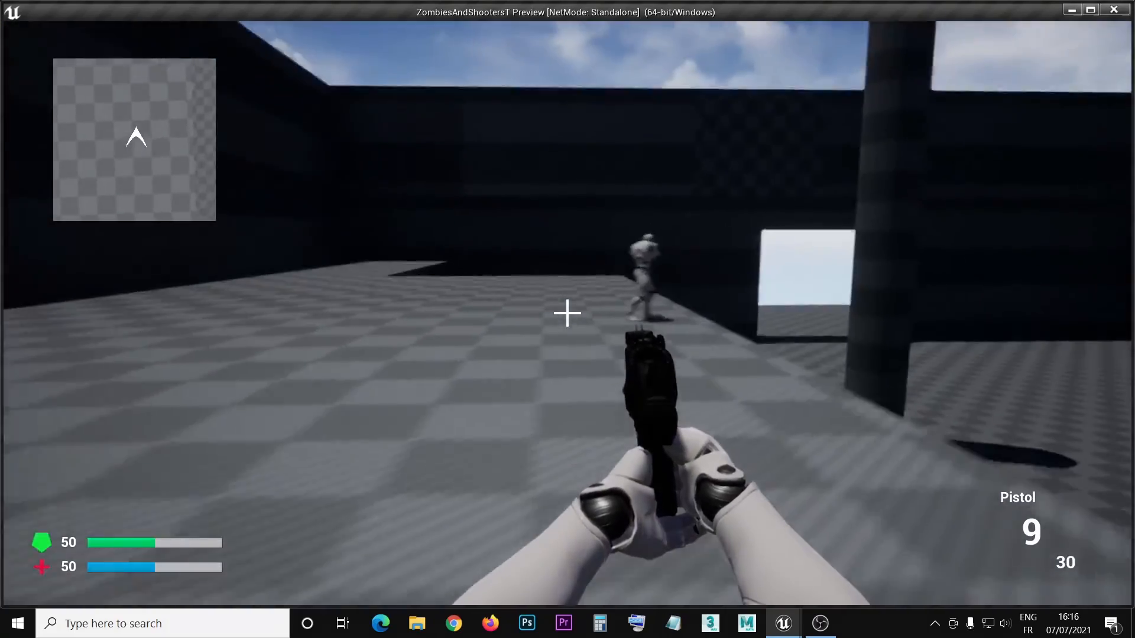
{"action": "key", "text": "w"}
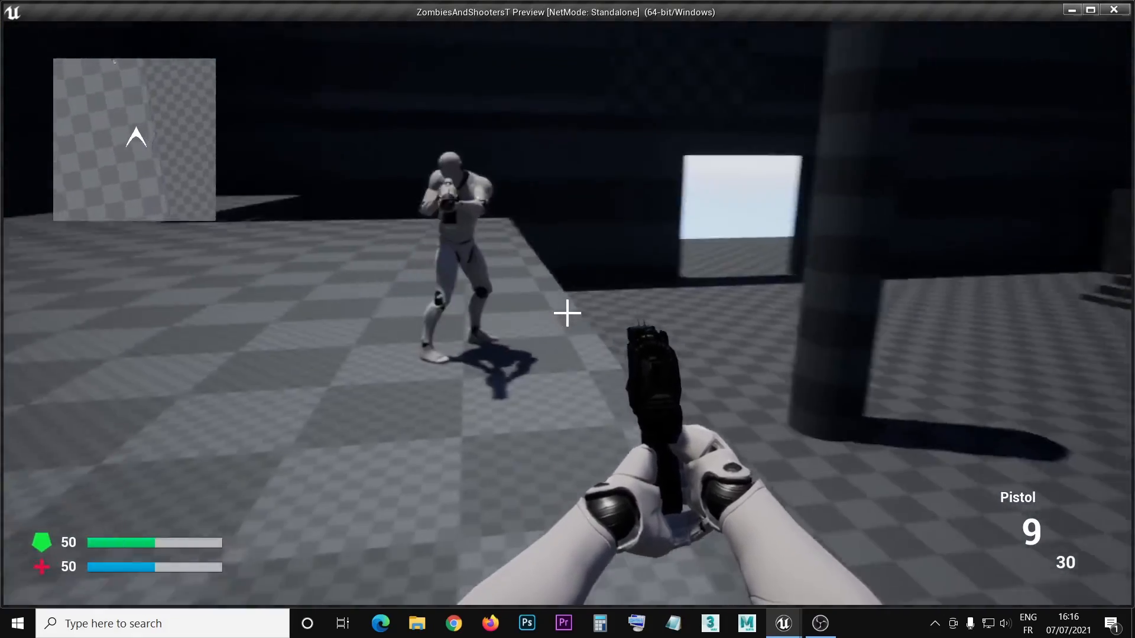
{"action": "key", "text": "a"}
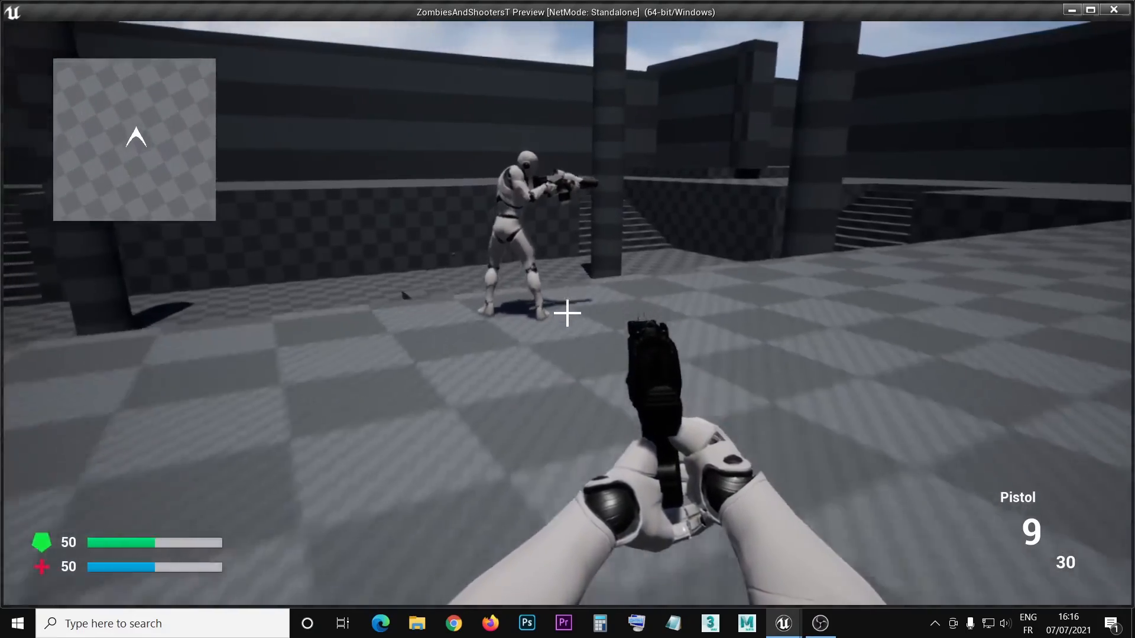
{"action": "key", "text": "s"}
{"action": "key", "text": "d"}
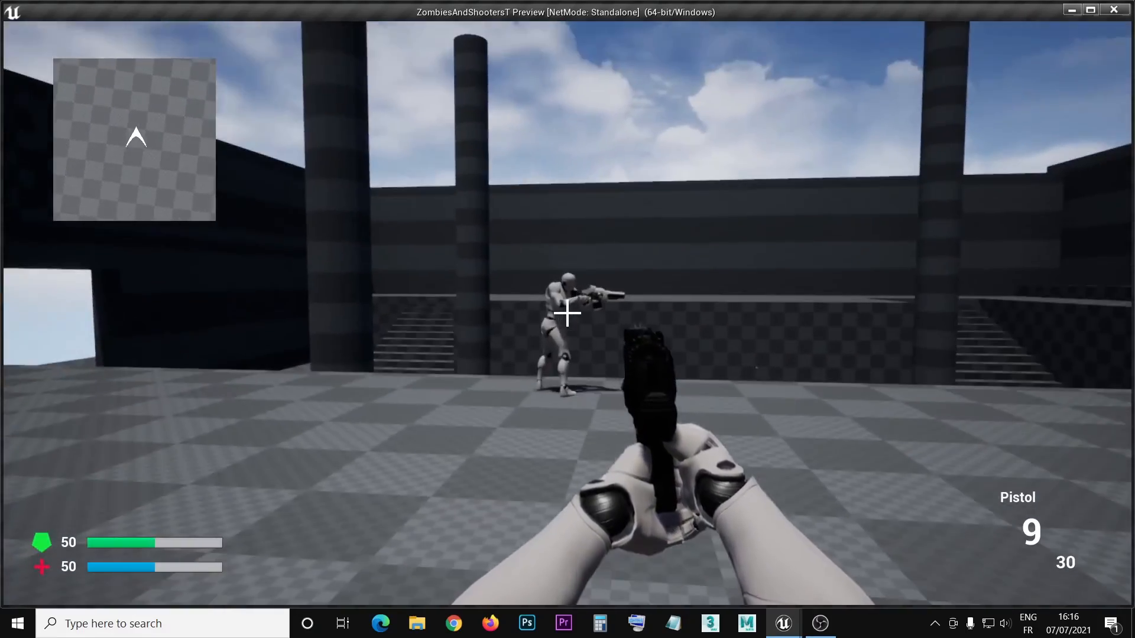
{"action": "key", "text": "s"}
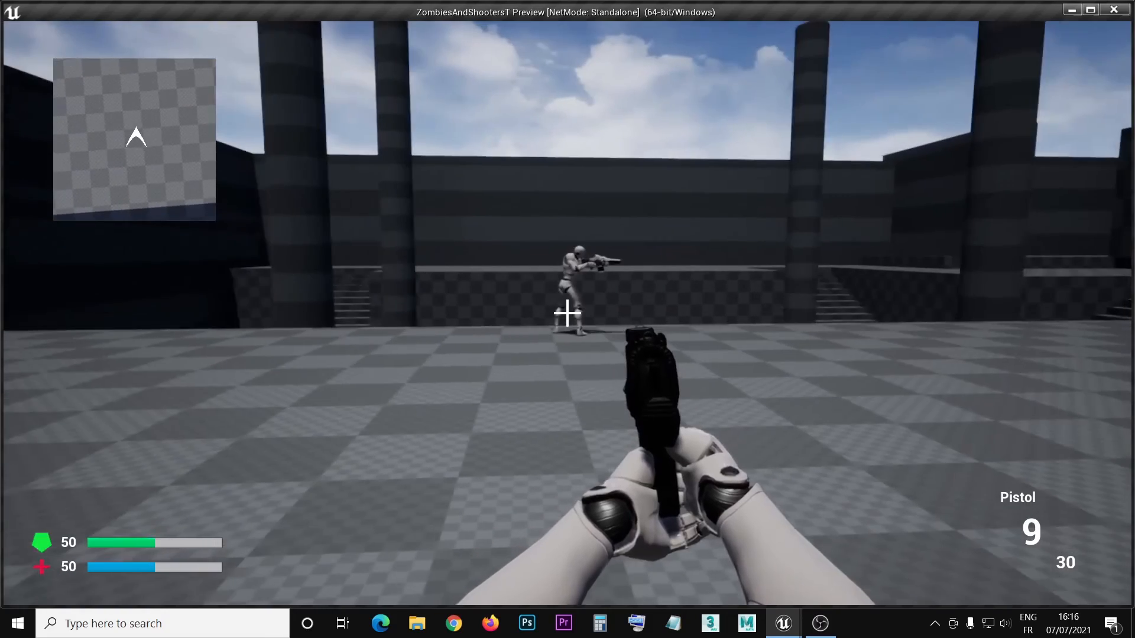
{"action": "key", "text": "d"}
{"action": "key", "text": "a"}
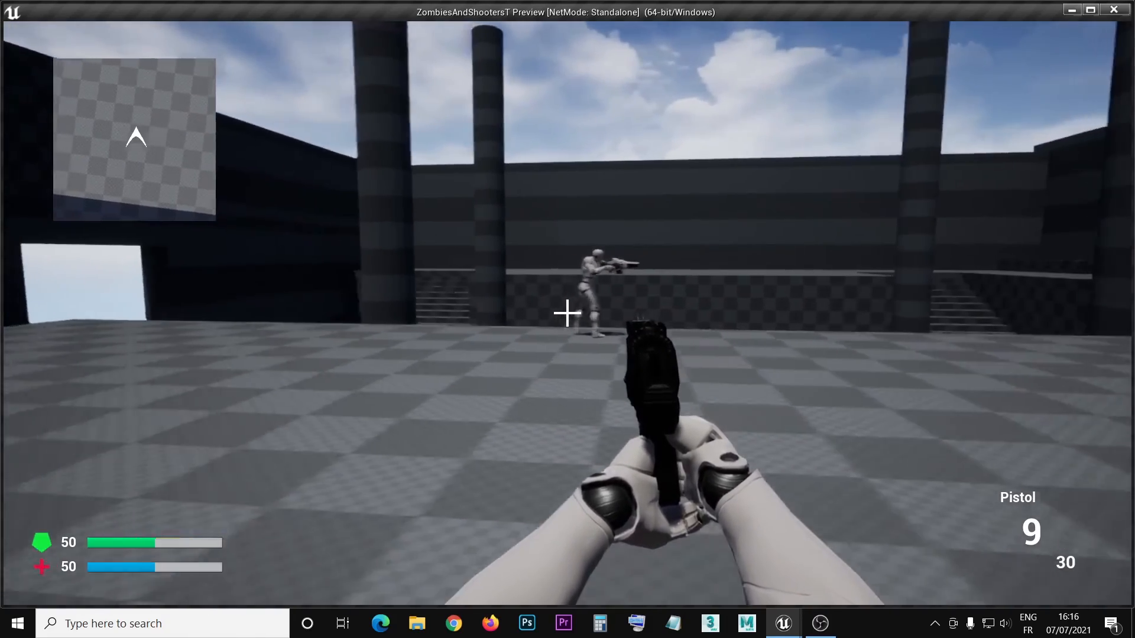
{"action": "key", "text": "w"}
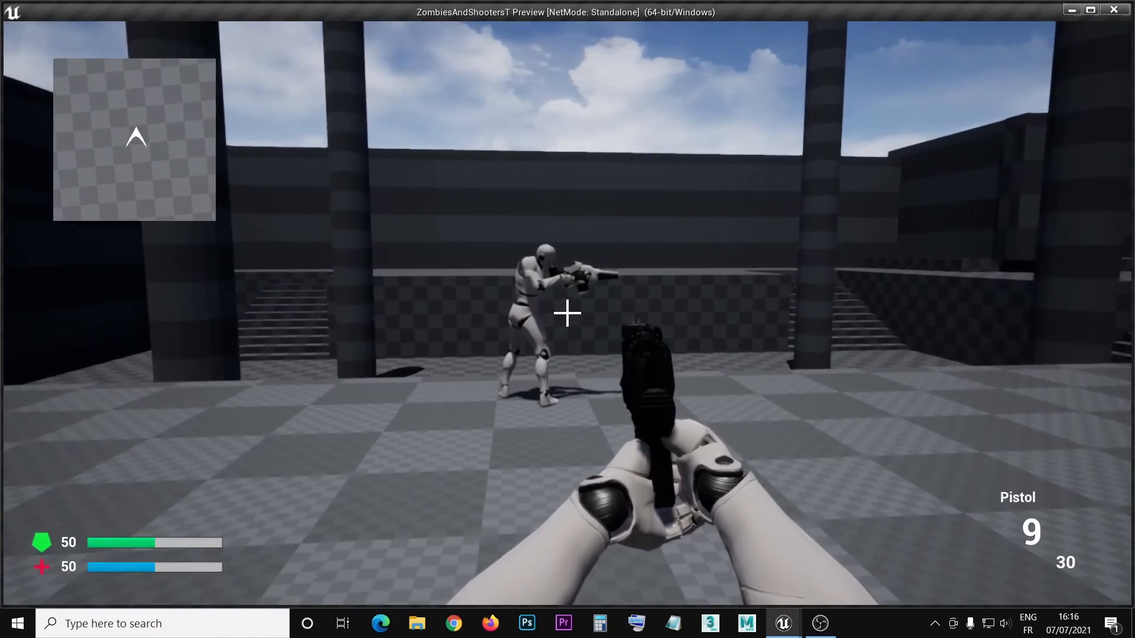
{"action": "key", "text": "d"}
{"action": "key", "text": "d"}
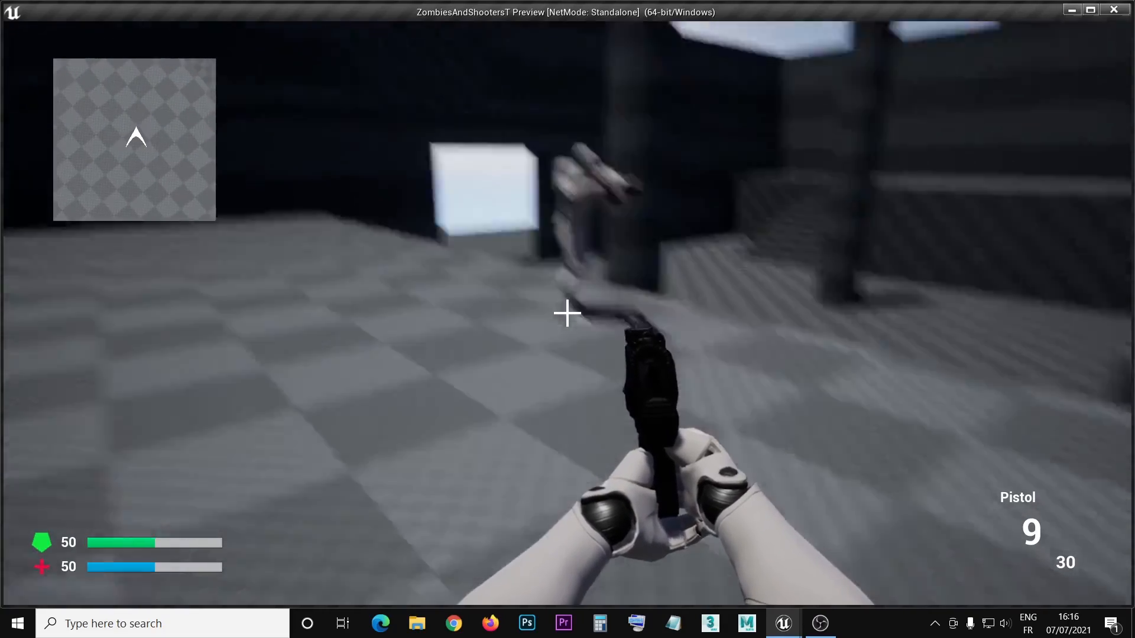
{"action": "key", "text": "d"}
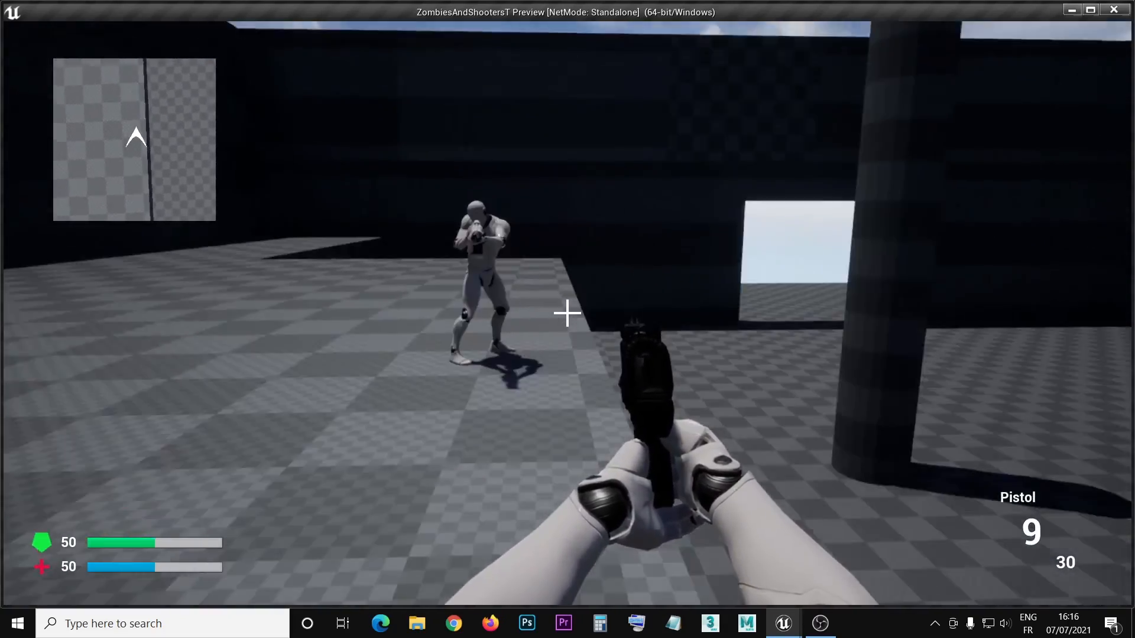
Step: Move in close to the ranged enemy, back away and jump in front of it to check how its aim follows the player
{"action": "key", "text": "w"}
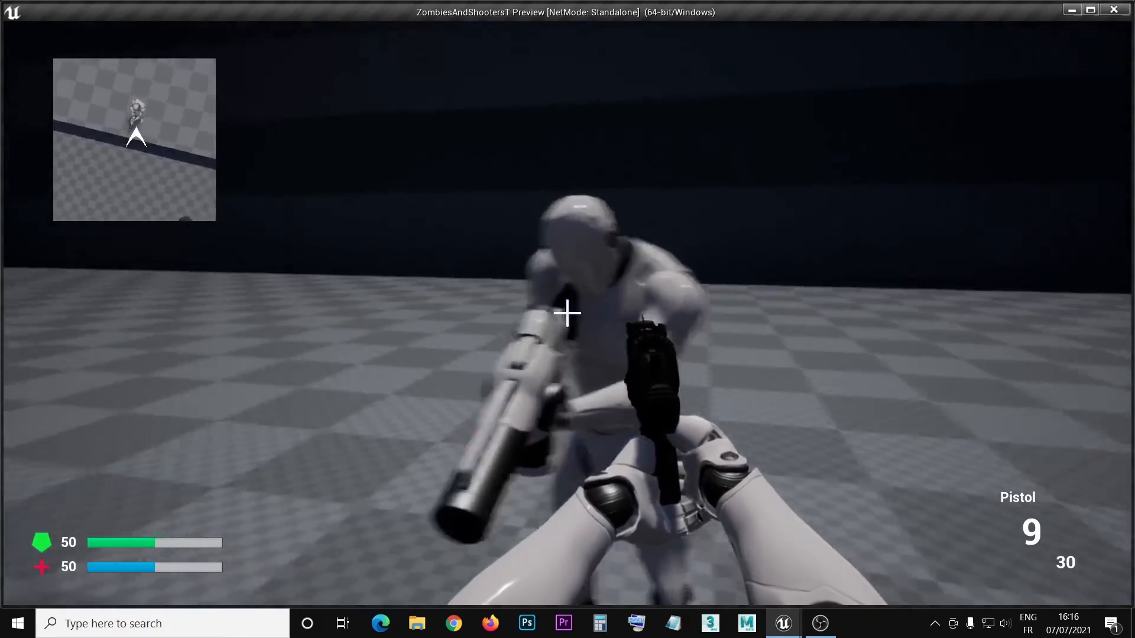
{"action": "key", "text": "s"}
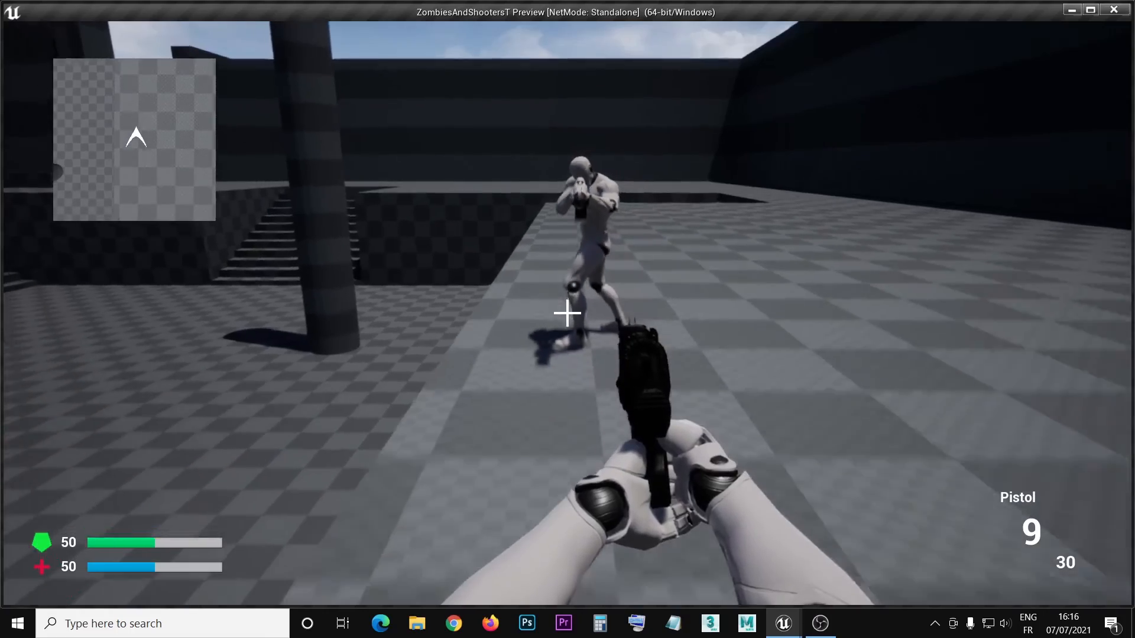
{"action": "key", "text": "w"}
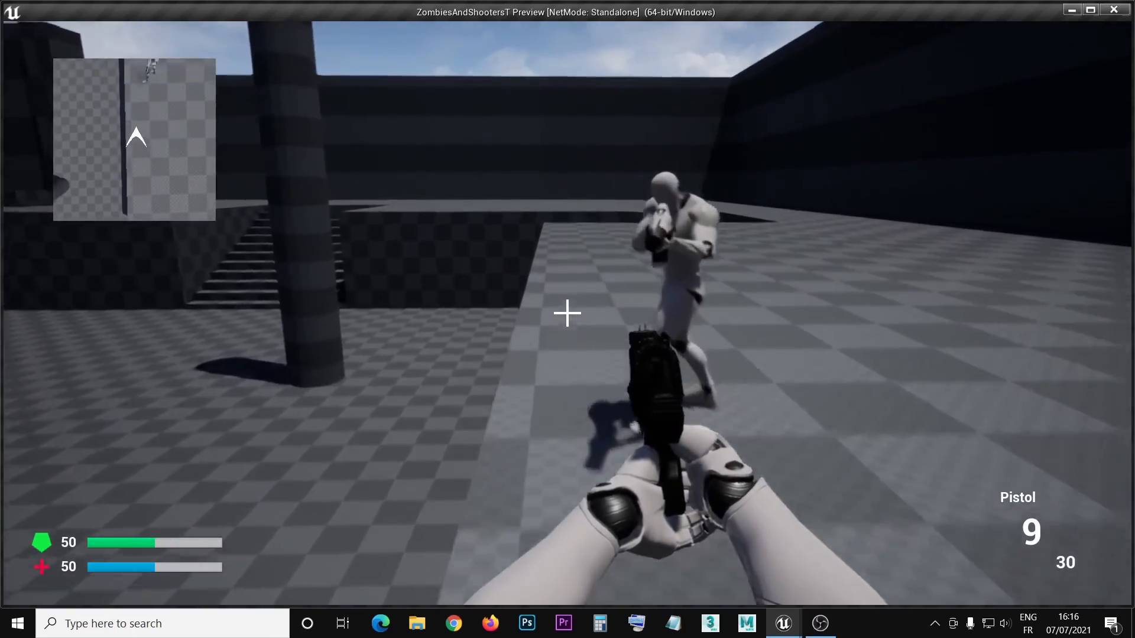
{"action": "key", "text": "s"}
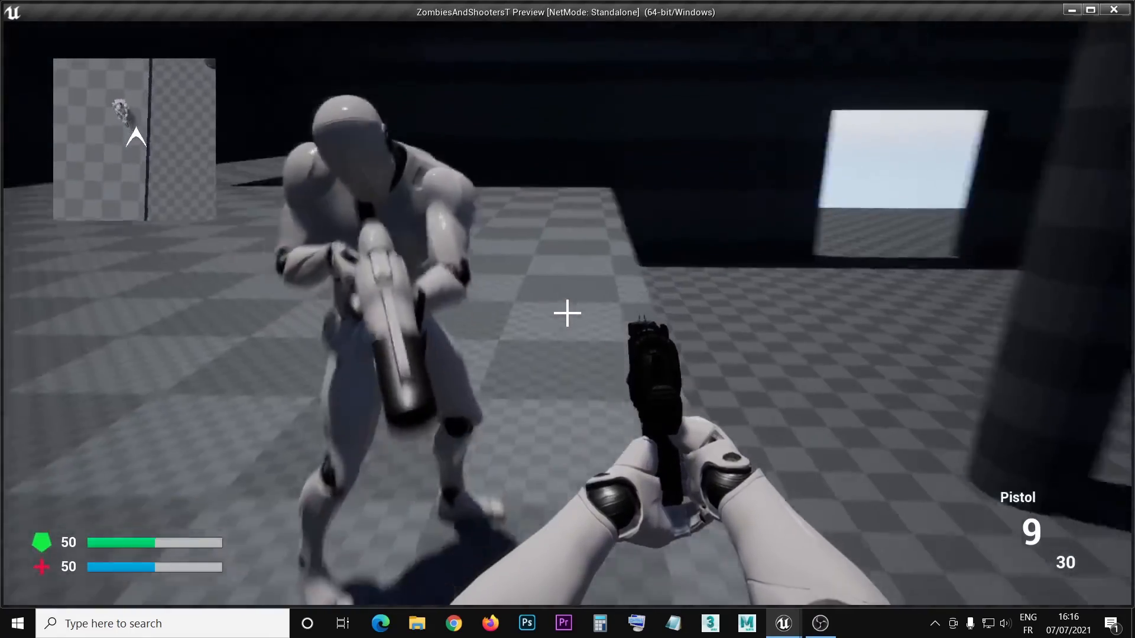
{"action": "key", "text": "w"}
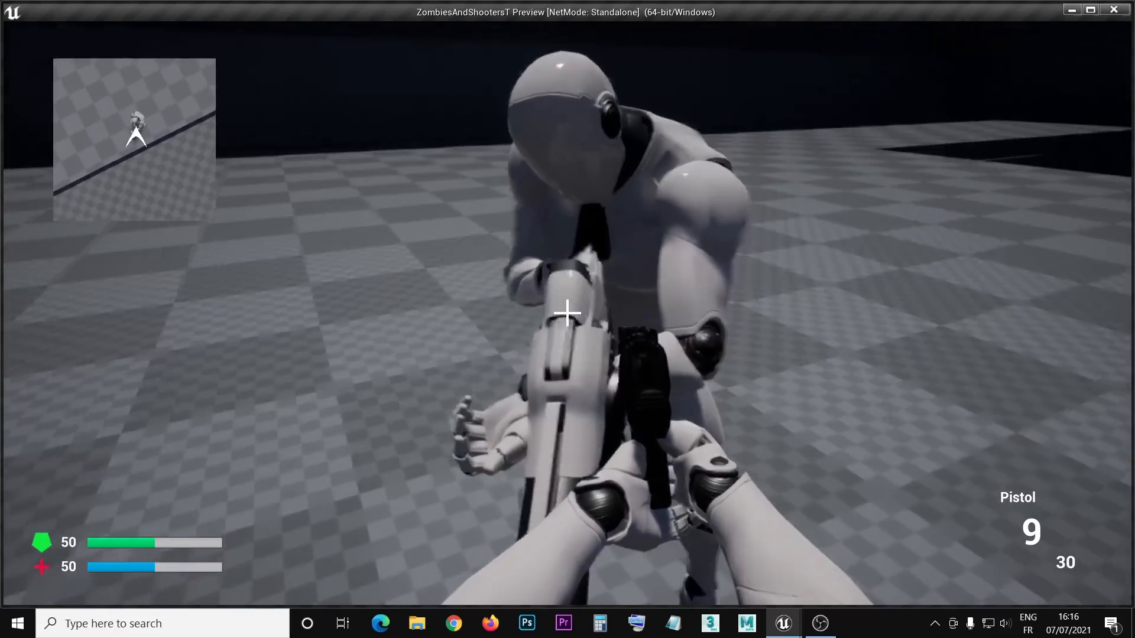
{"action": "key", "text": "d"}
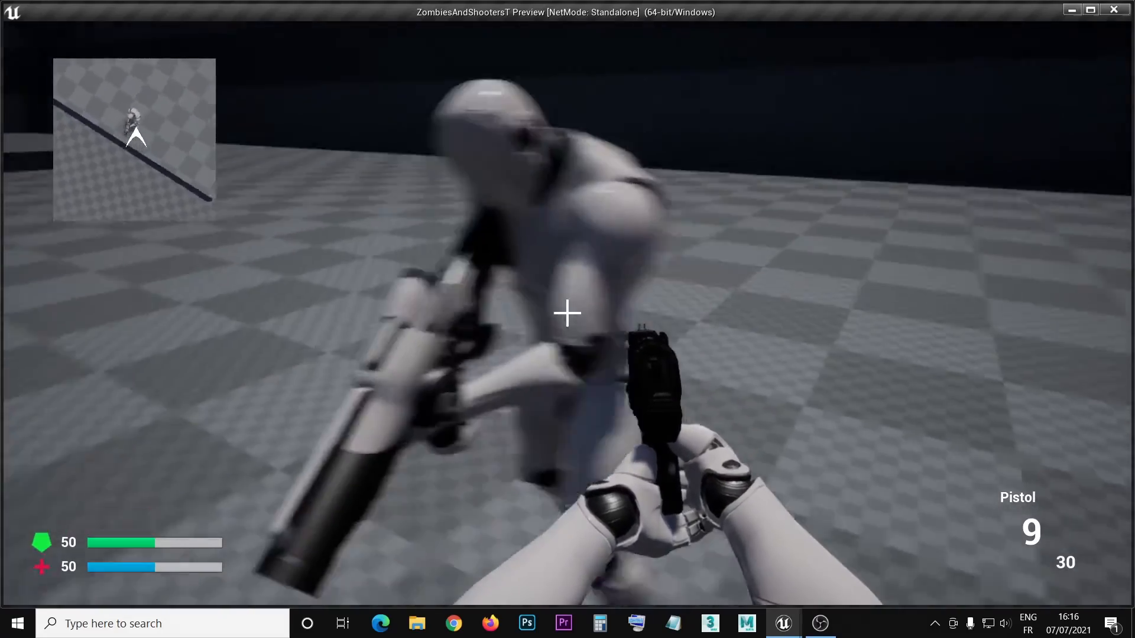
{"action": "key", "text": "space"}
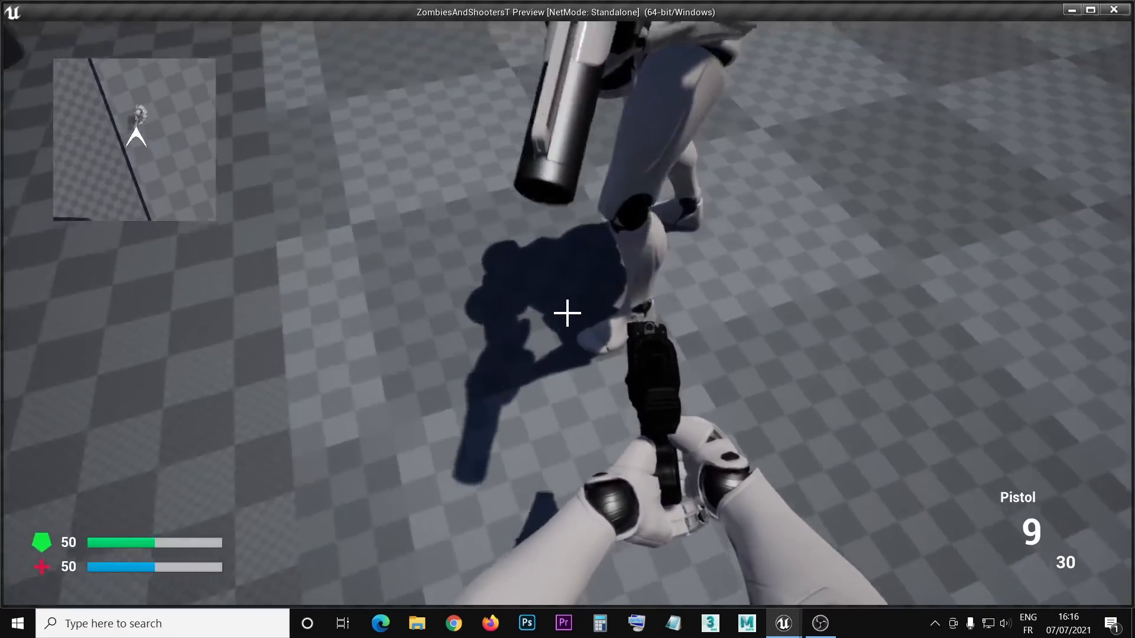
{"action": "key", "text": "space"}
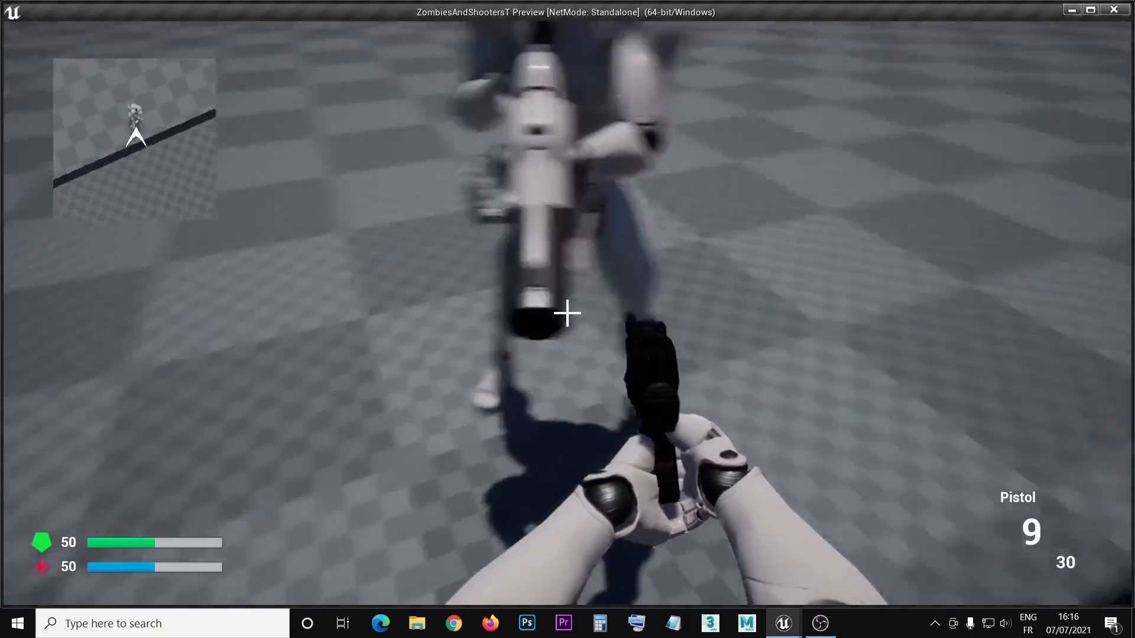
Step: Jump and sidestep close to the ranged enemy on the platform to check its downward and upward aim, and end the play test
{"action": "key", "text": "space"}
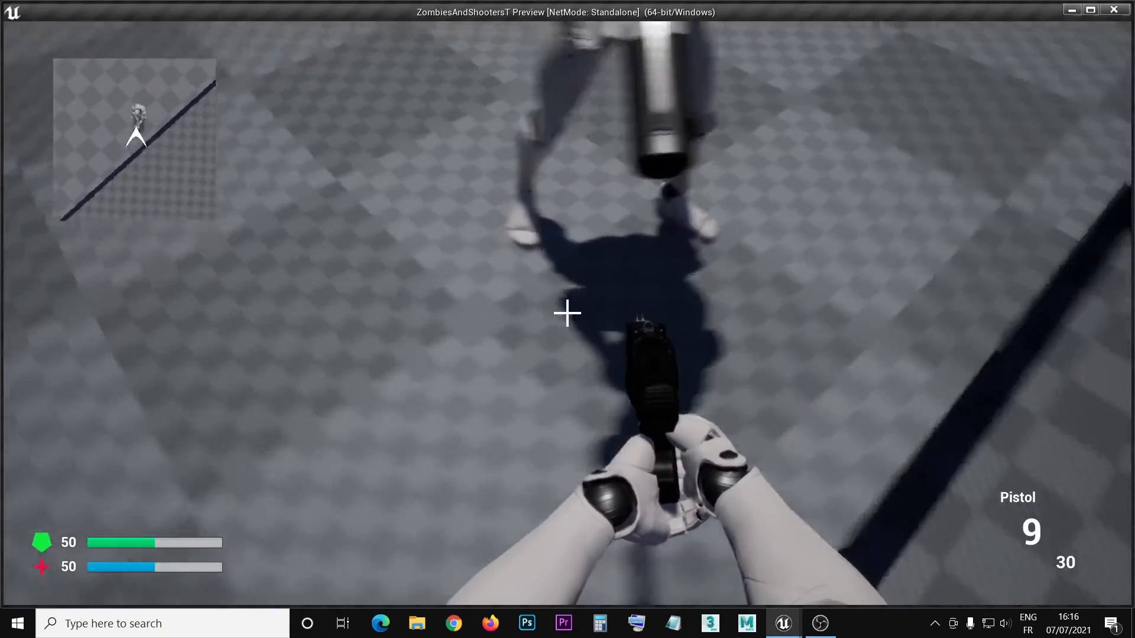
{"action": "key", "text": "d"}
{"action": "key", "text": "Escape"}
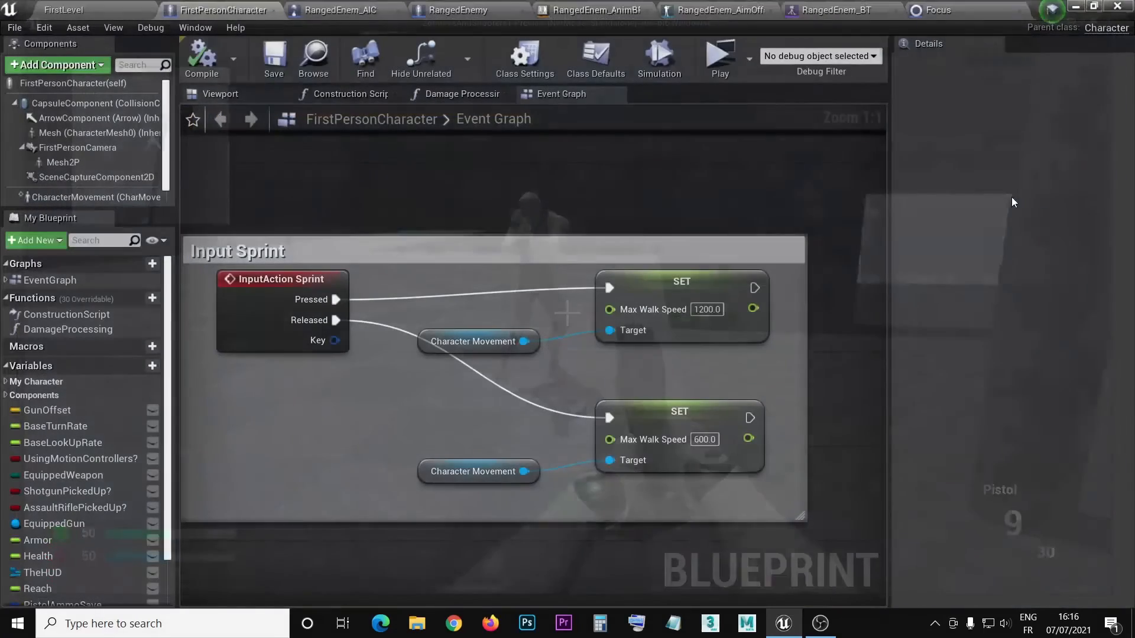
Step: In FirstLevel, move the RangedEnemy off the raised platform and down onto the arena floor beside the wall
{"action": "left_click", "coordinate": [66, 10]}
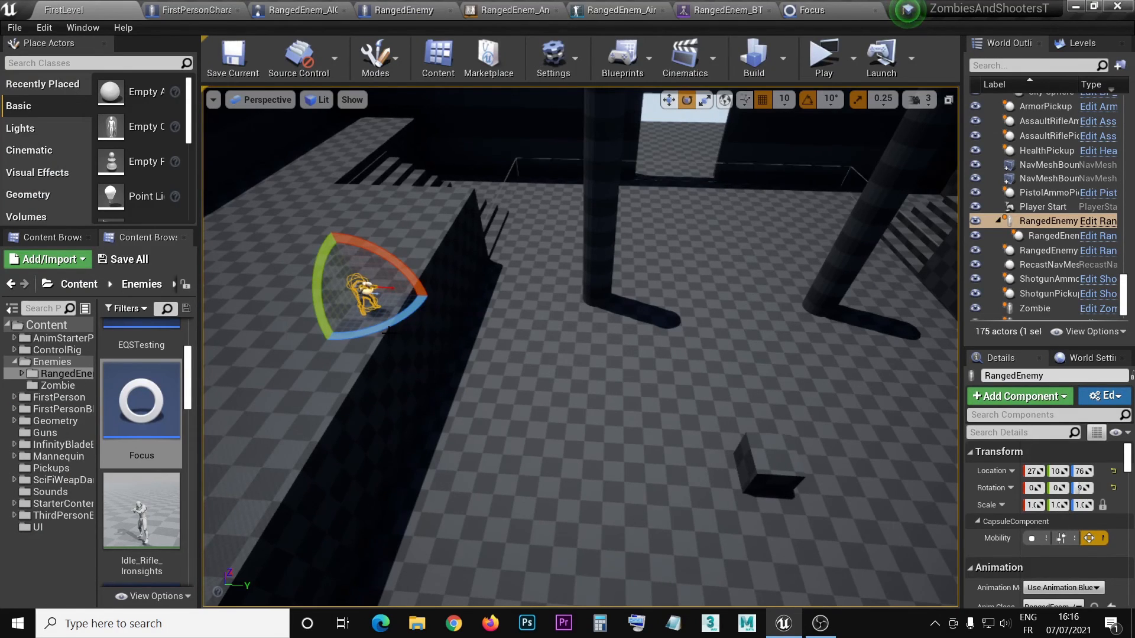
{"action": "left_click", "coordinate": [668, 99]}
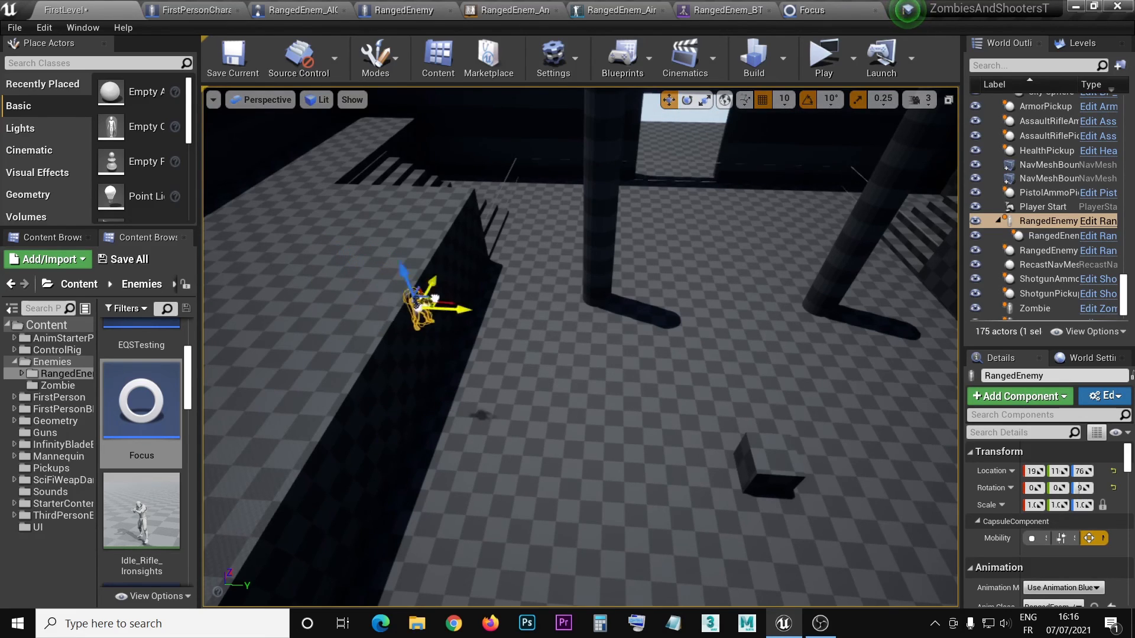
{"action": "left_click_drag", "start_coordinate": [434, 299], "coordinate": [500, 346]}
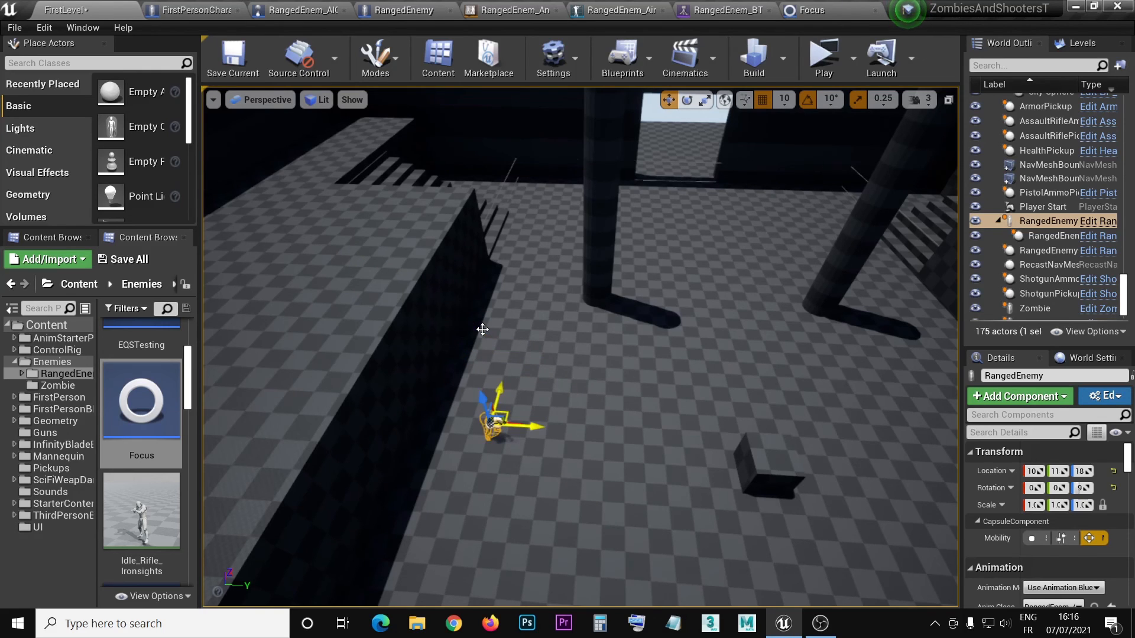
{"action": "right_click_drag", "start_coordinate": [722, 346], "coordinate": [744, 365]}
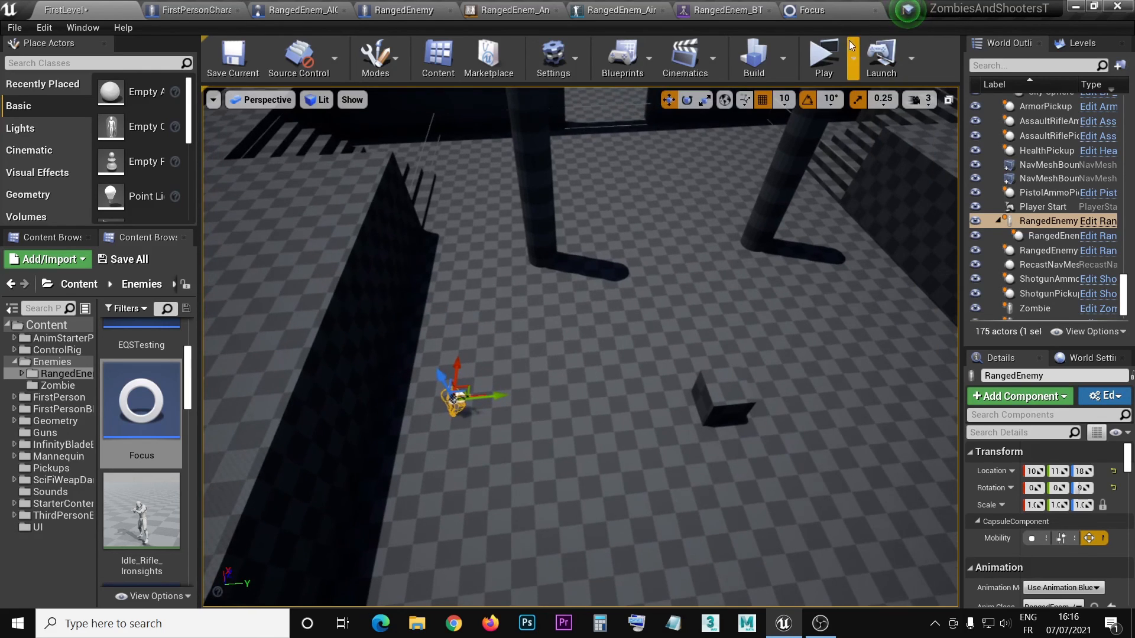
Step: Play the level again, run across the arena and jump over the block in the middle to test movement near the relocated enemy
{"action": "left_click", "coordinate": [833, 59]}
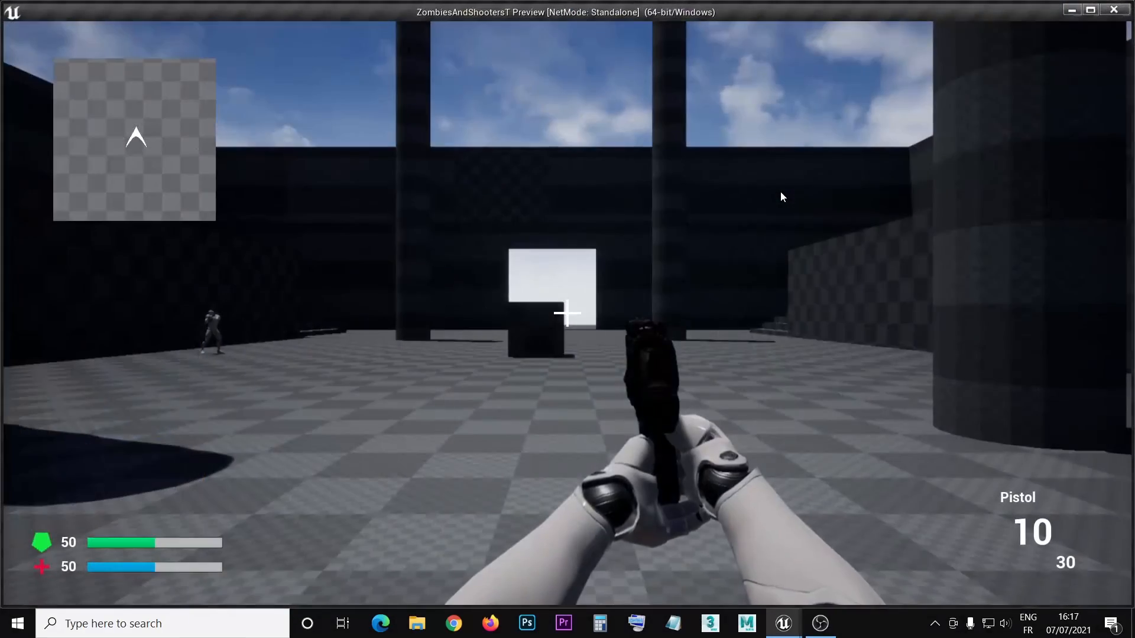
{"action": "left_click", "coordinate": [738, 210]}
{"action": "key", "text": "w"}
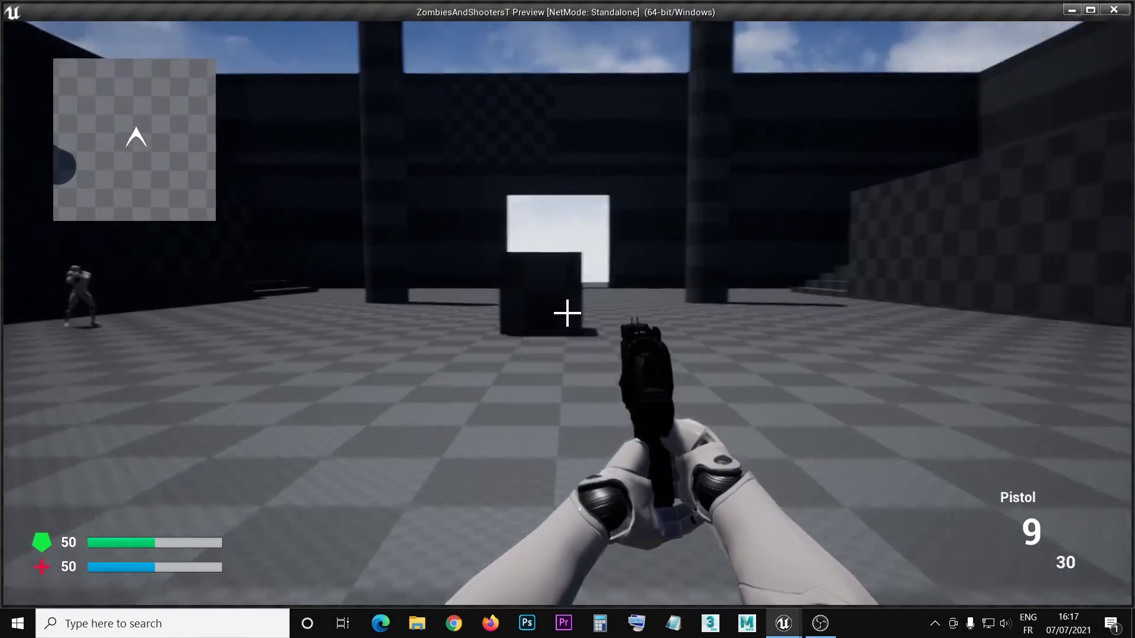
{"action": "key", "text": "w"}
{"action": "key", "text": "space"}
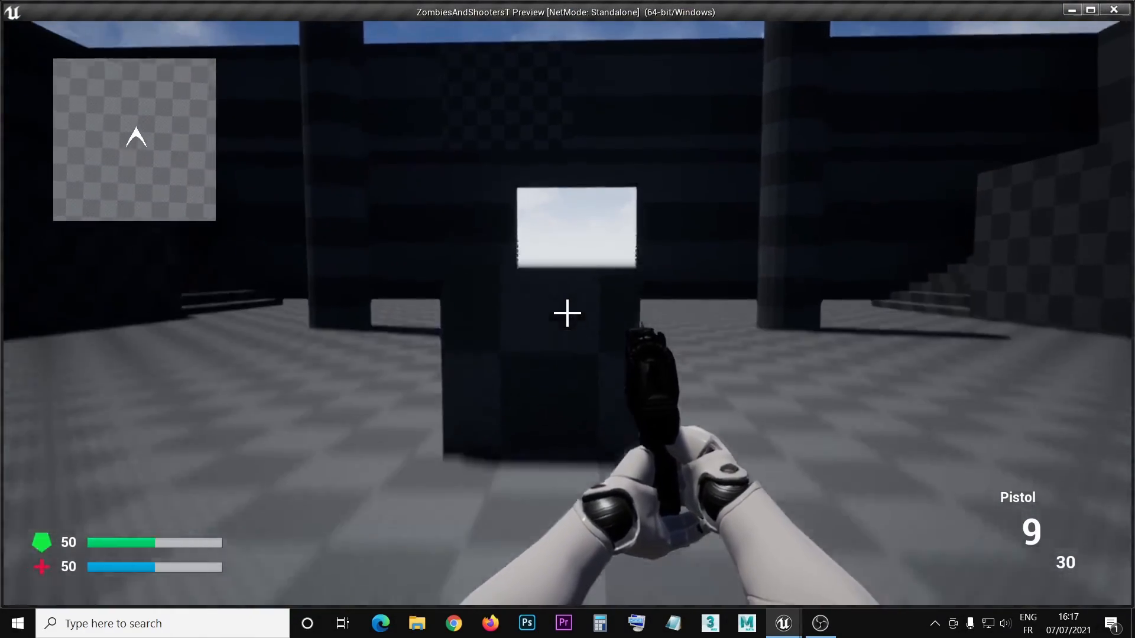
{"action": "key", "text": "w"}
{"action": "key", "text": "space"}
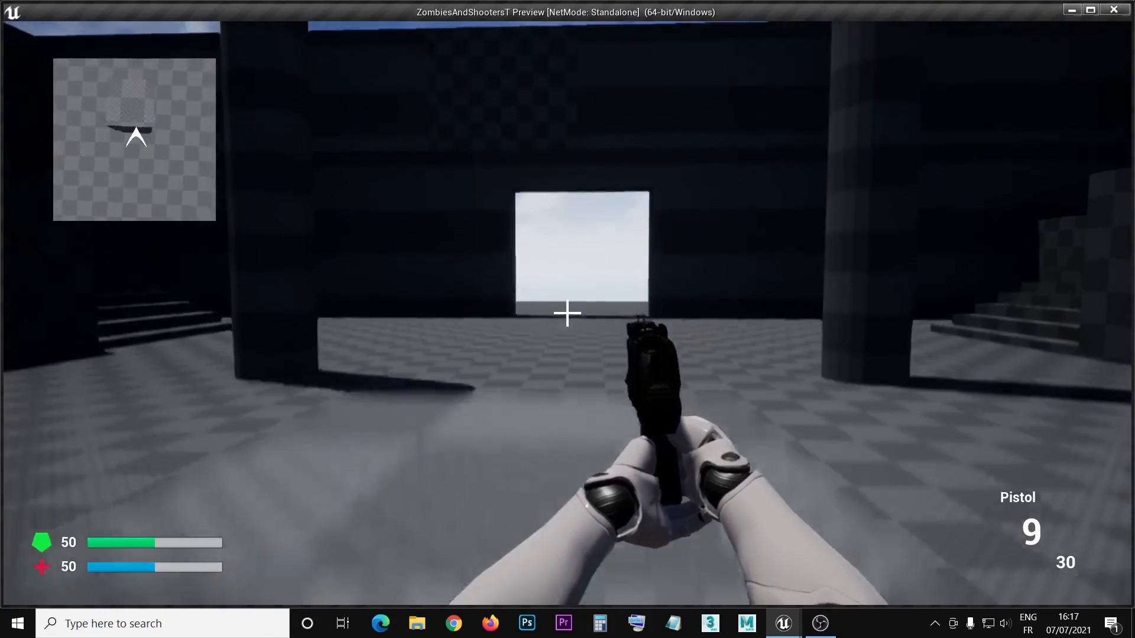
{"action": "key", "text": "w"}
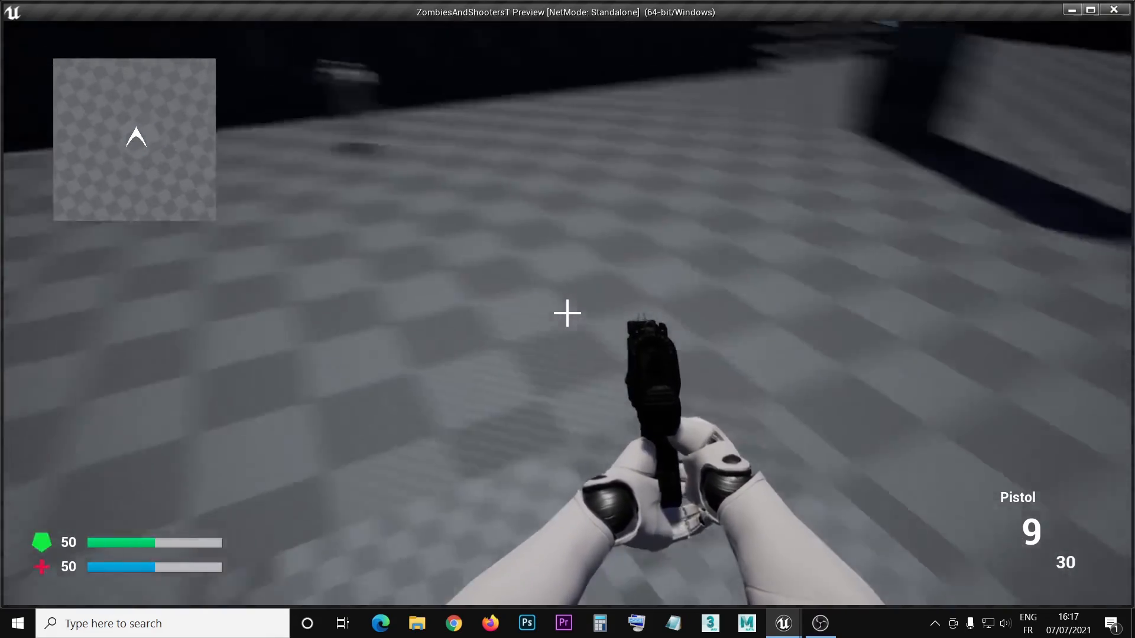